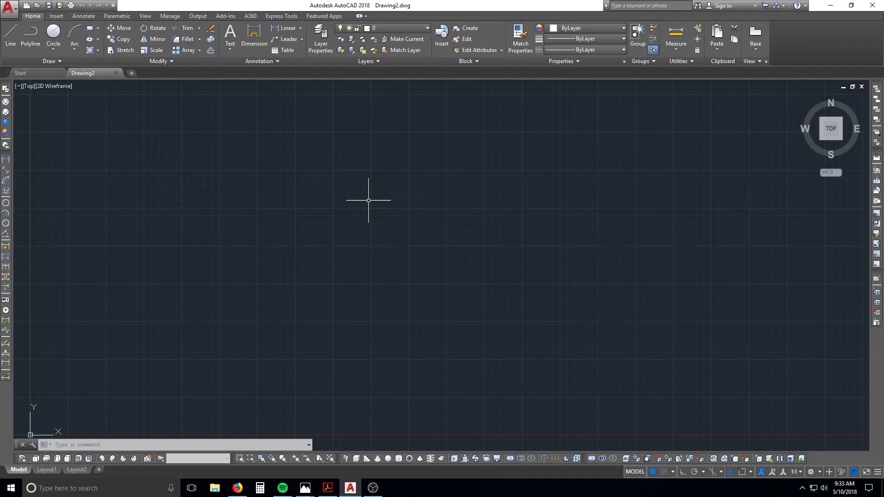
Bring up the template selection for a new drawing and dismiss it without choosing a template
click(10, 7)
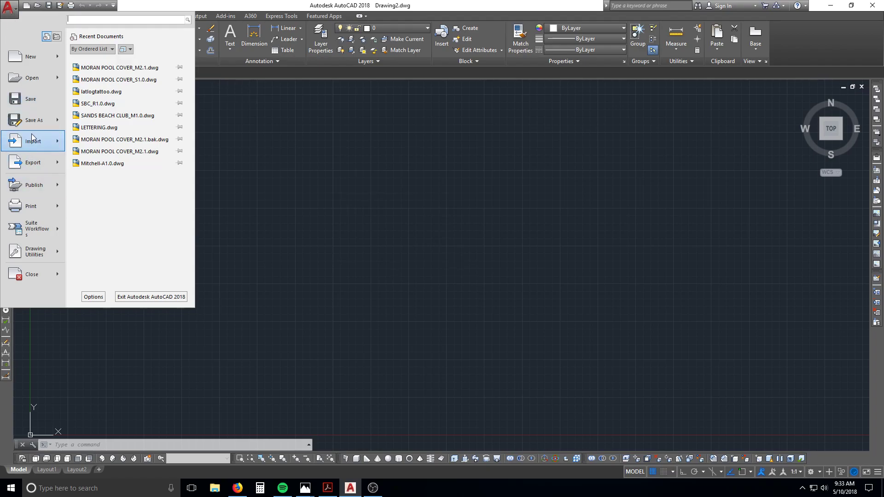
mouse_move(33, 59)
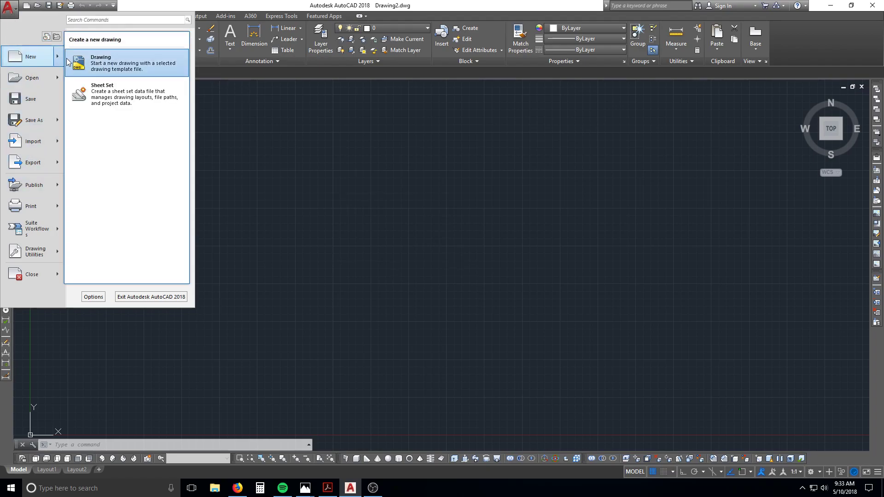
click(38, 59)
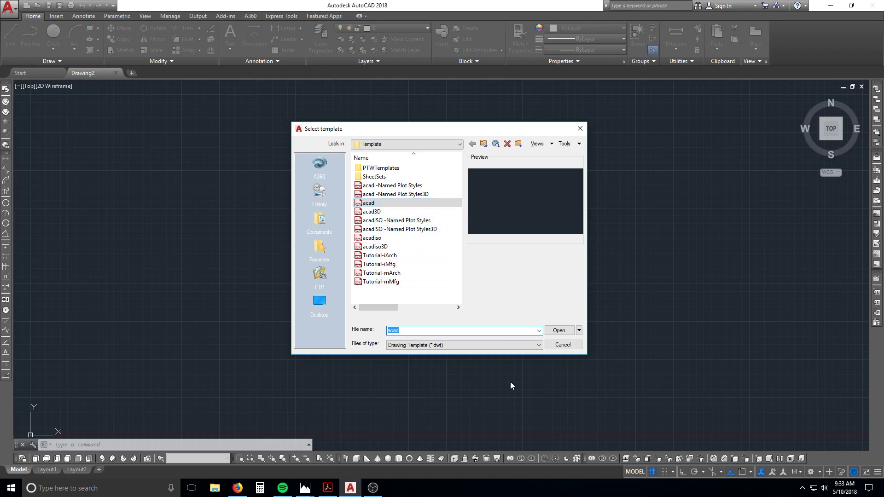
click(581, 132)
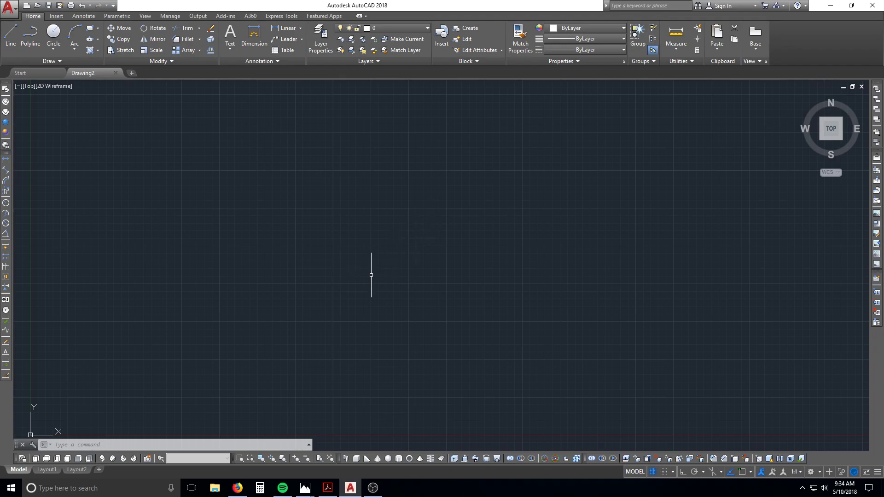
Try to draw a horizontal line 12' long with Ortho mode on
text(l)
key(Return)
click(316, 282)
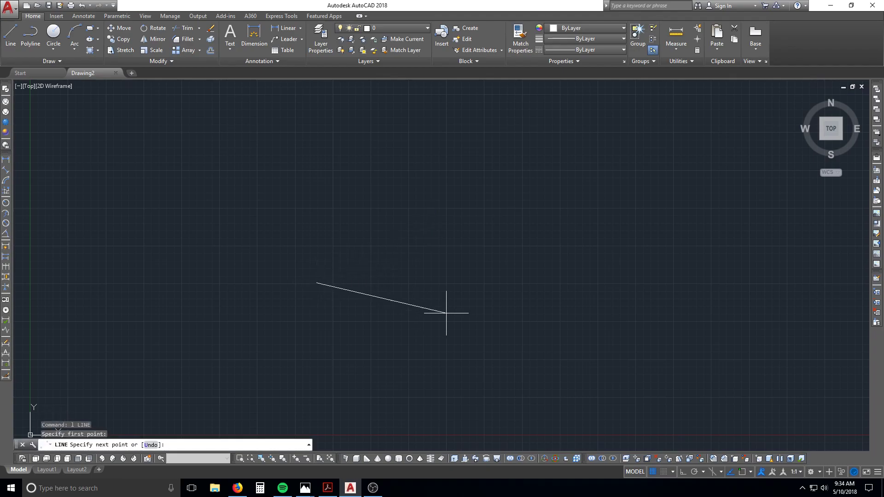
key(F8)
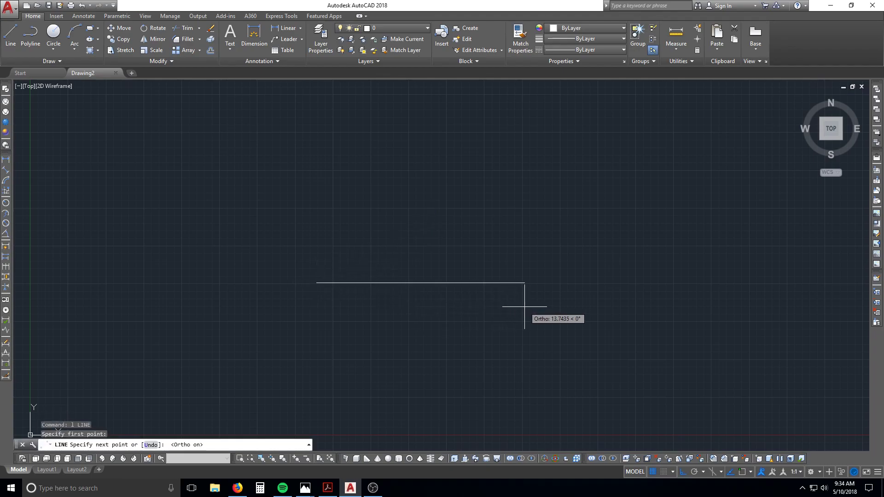
text(12')
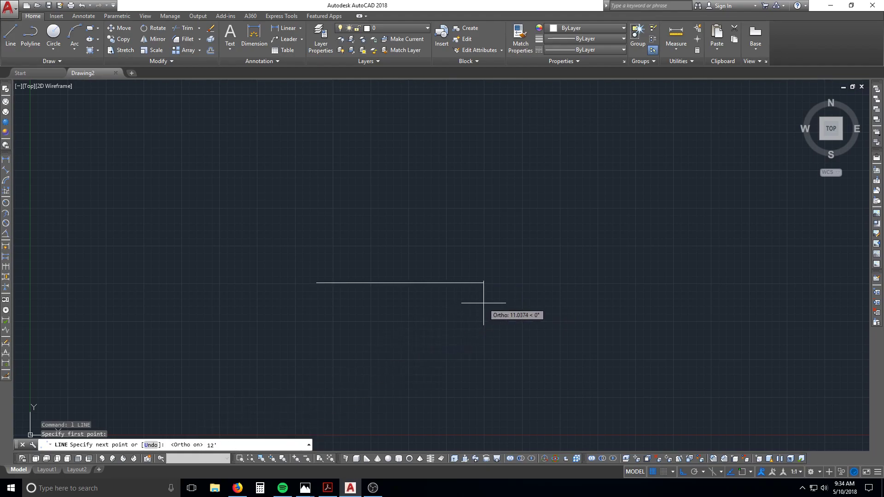
key(Return)
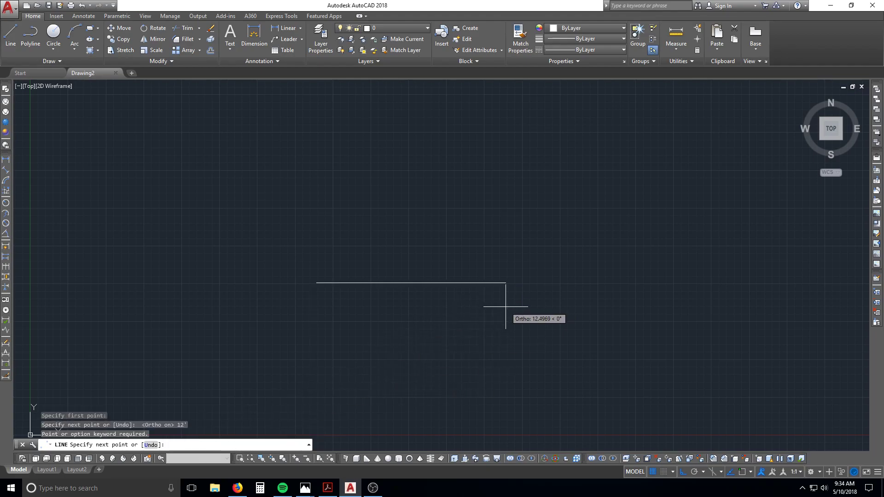
key(Return)
key(Escape)
key(Escape)
key(Escape)
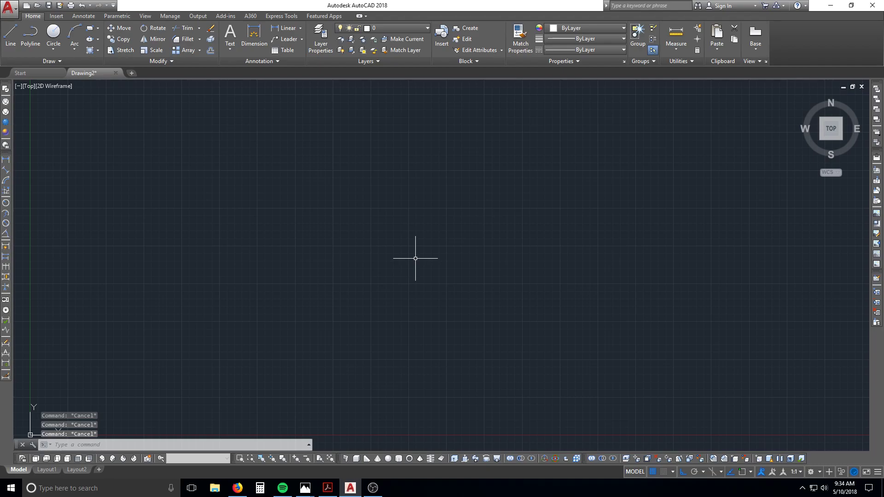
Undo the last Line command
text(u)
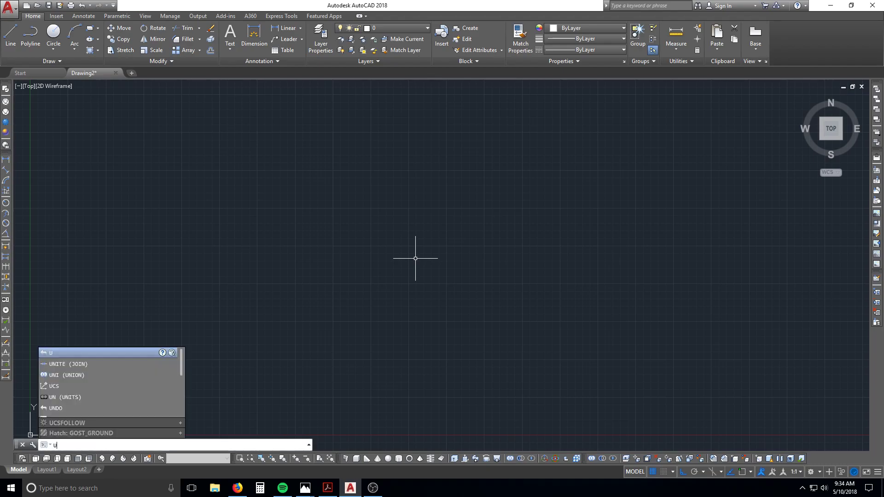
key(Return)
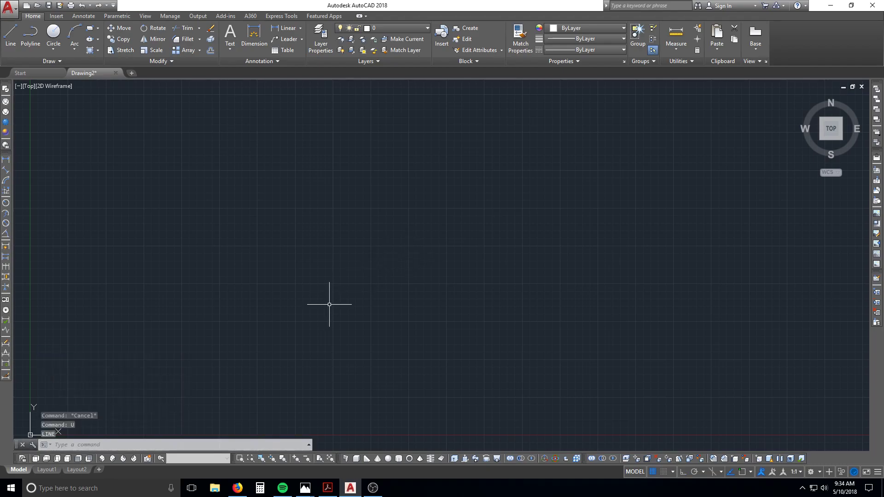
key(Escape)
key(Escape)
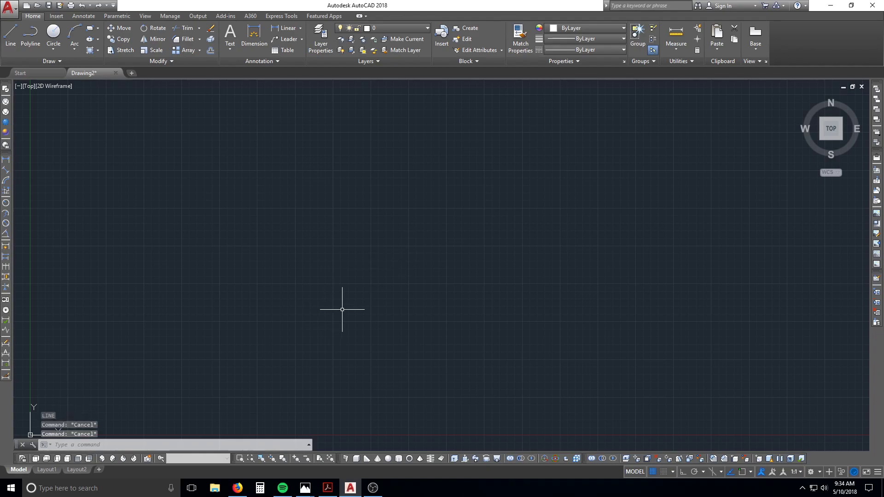
Set the drawing units' length type to Architectural
text(UNITS)
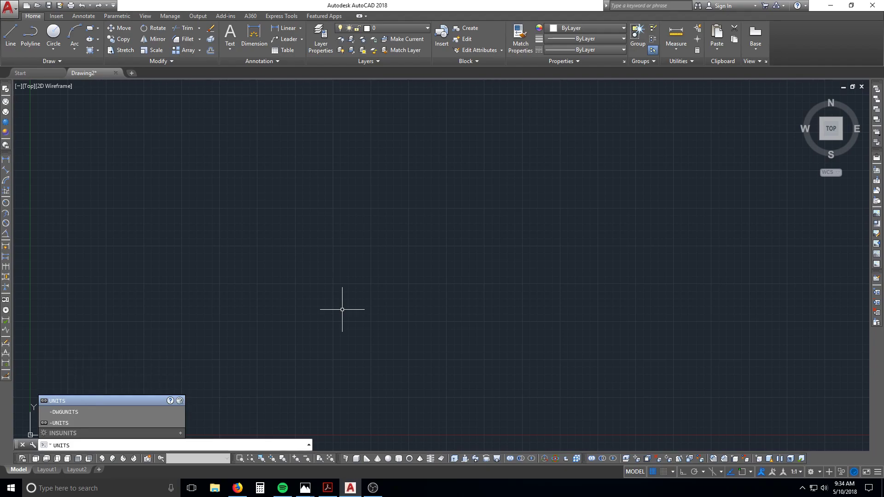
key(Return)
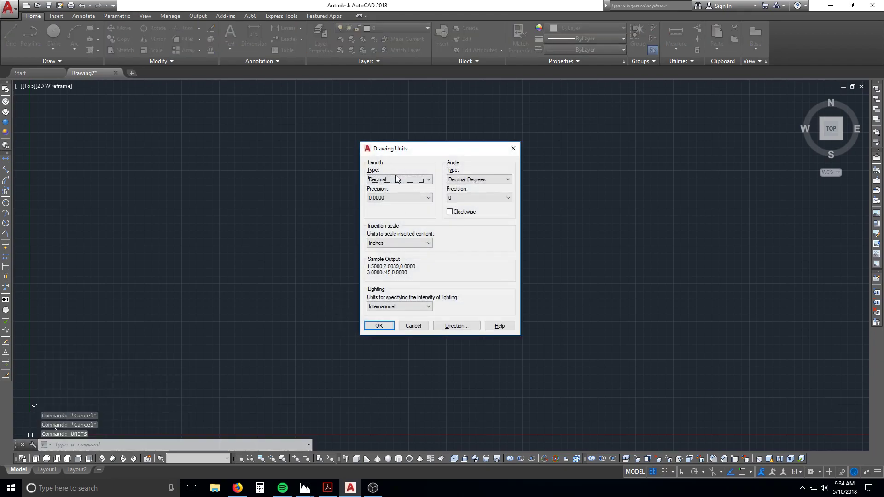
click(428, 179)
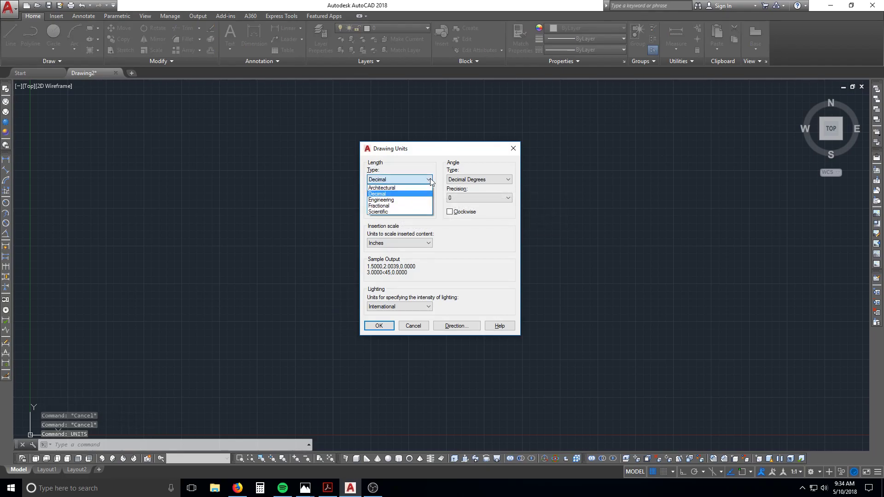
click(392, 188)
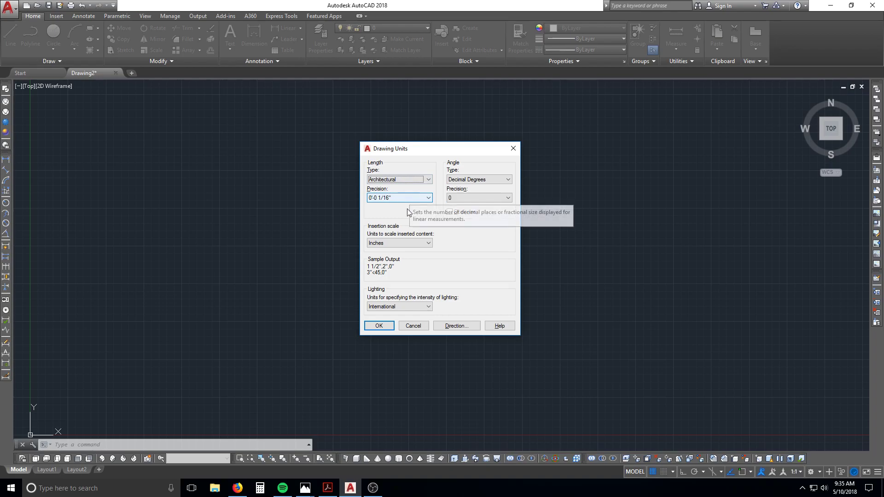
click(379, 327)
Turn on Ortho mode and draw a horizontal line 12' long above the X axis
text(l)
key(Return)
click(353, 302)
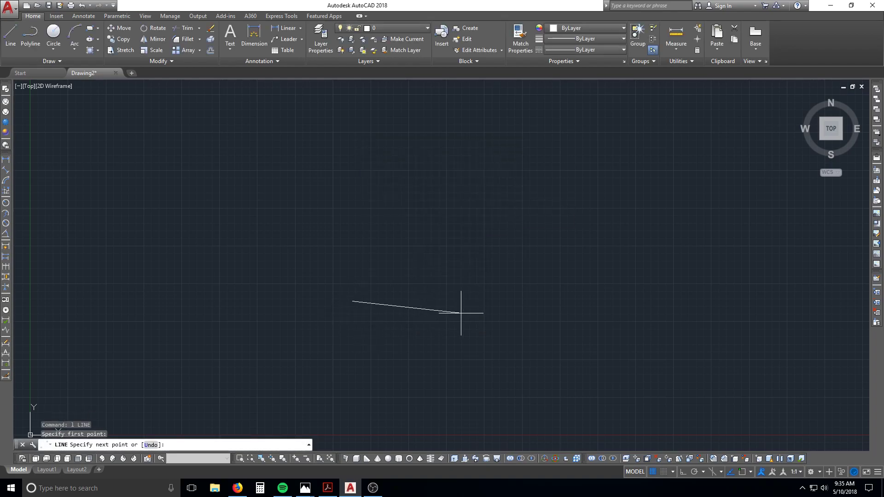
key(F8)
text(12')
key(Return)
key(Escape)
scroll(507, 276, down, 5)
scroll(547, 271, up, 4)
key(Escape)
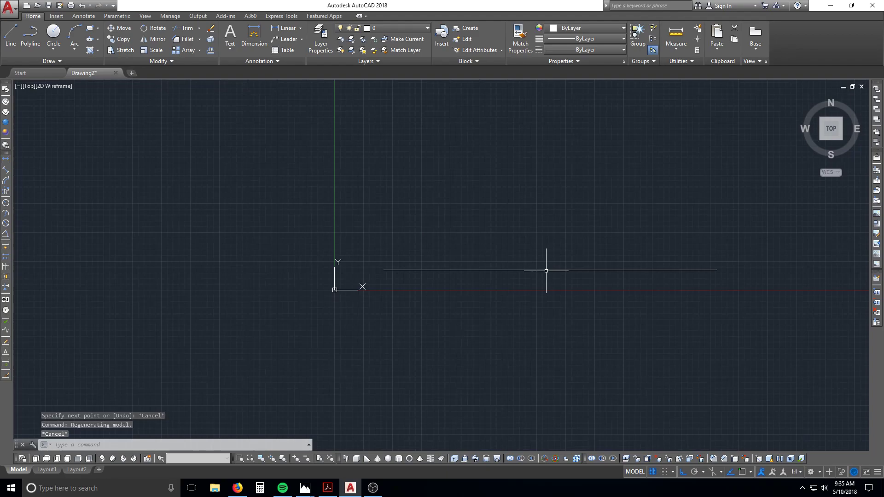
key(Escape)
Erase the 12' line by selecting it with a crossing window
text(e)
key(Return)
click(590, 247)
click(551, 292)
key(Return)
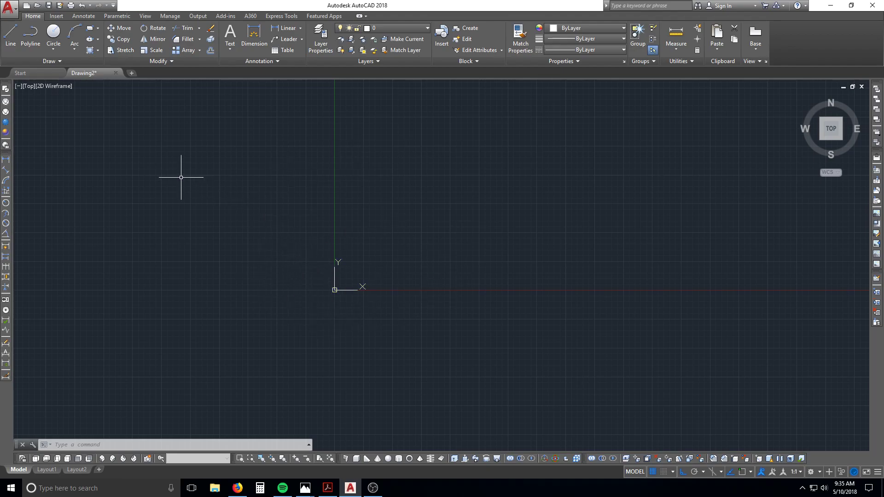
Examine the Desktop as a save location for the drawing, and close the save dialog without saving
click(194, 183)
click(190, 177)
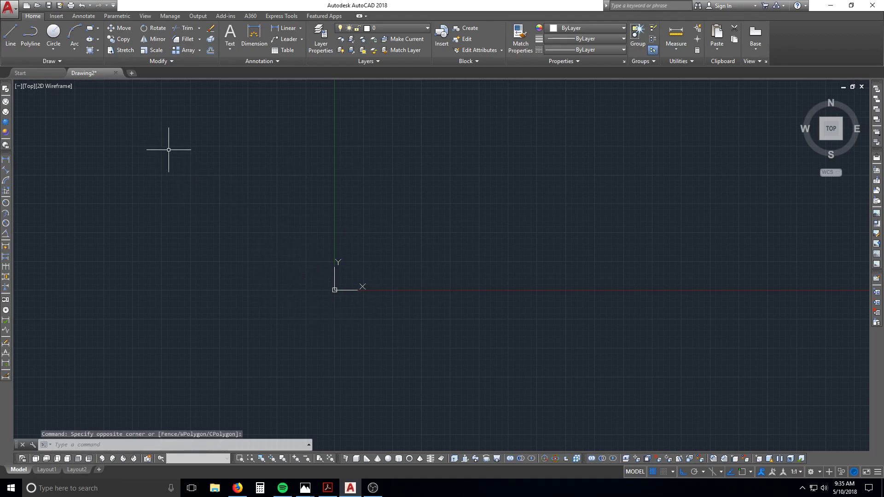
click(60, 5)
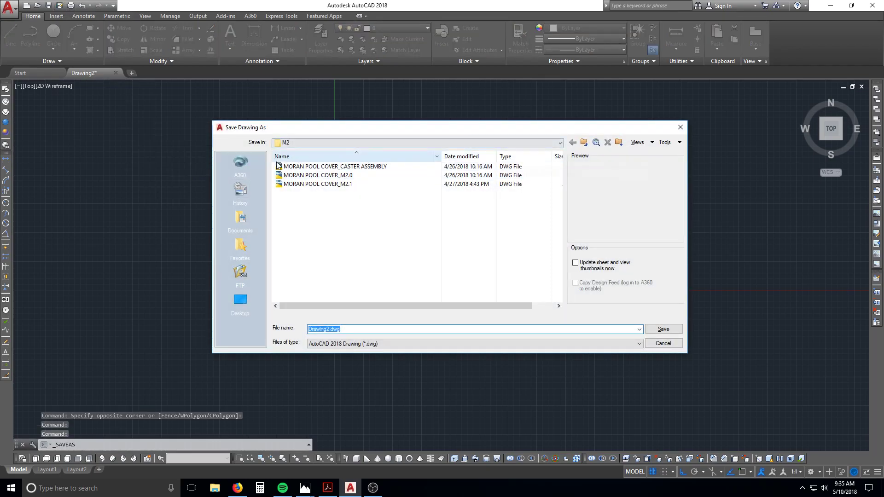
click(240, 302)
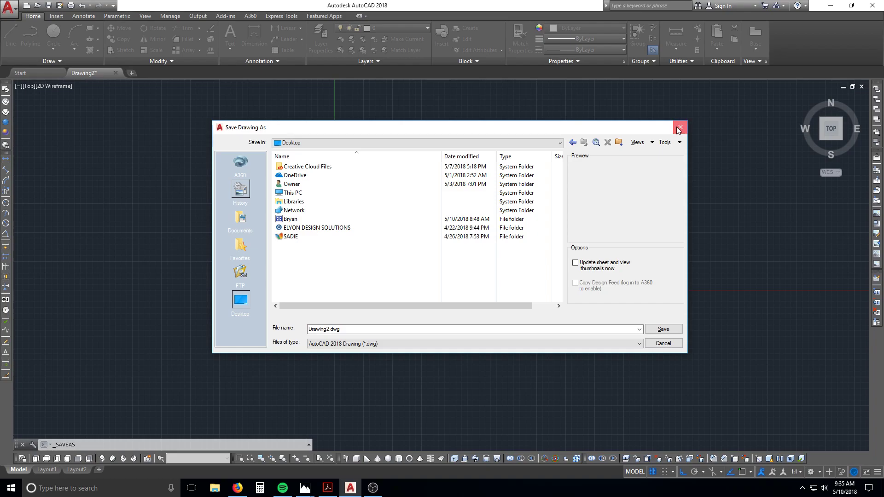
click(679, 129)
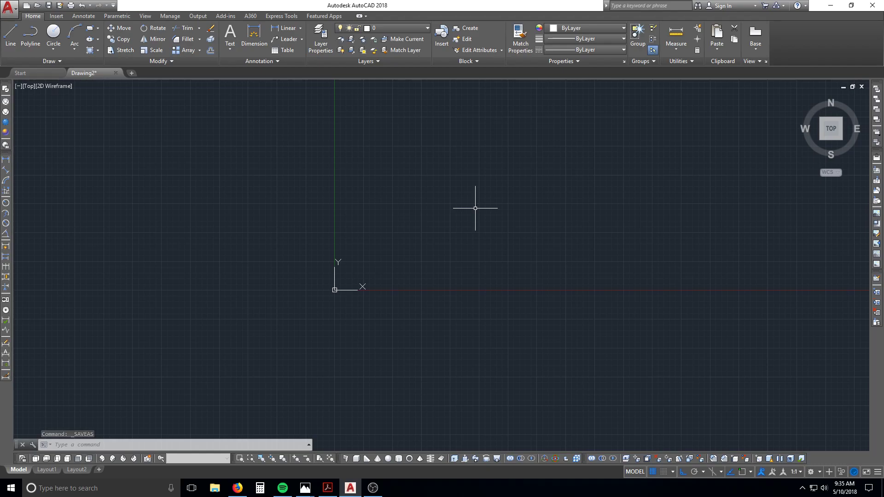
Try to save the drawing with the QSAVE command
text(q)
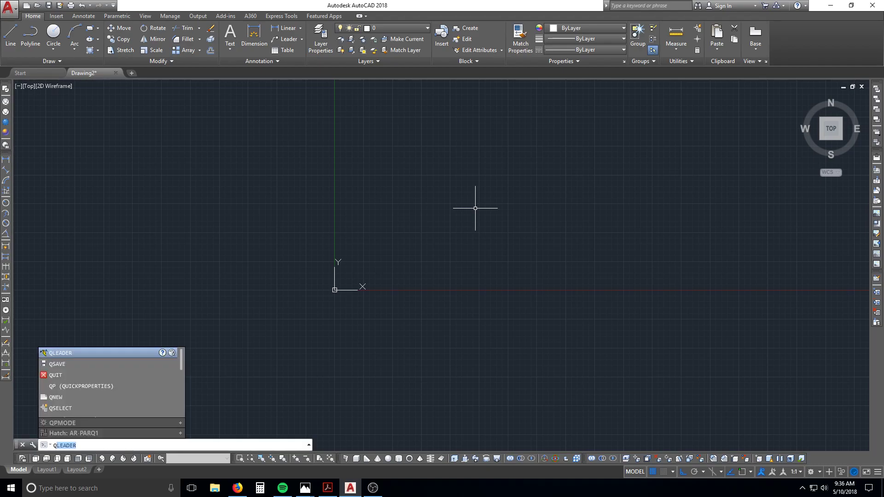
text(save)
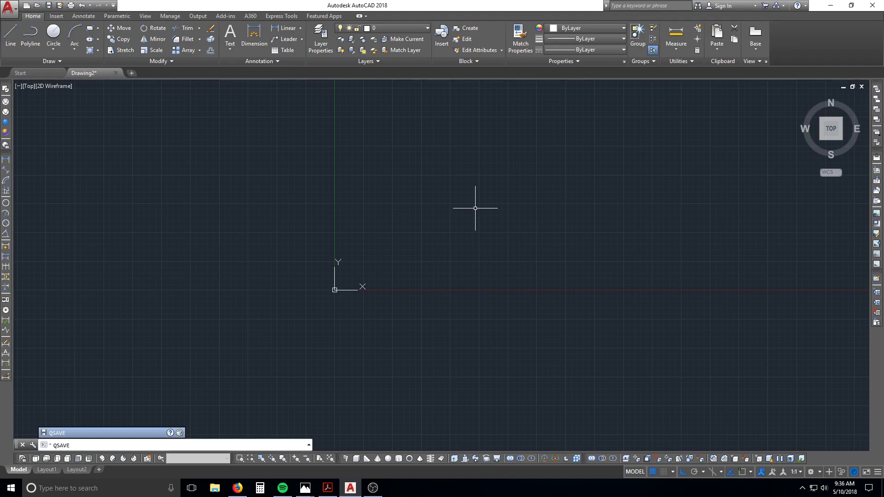
key(Return)
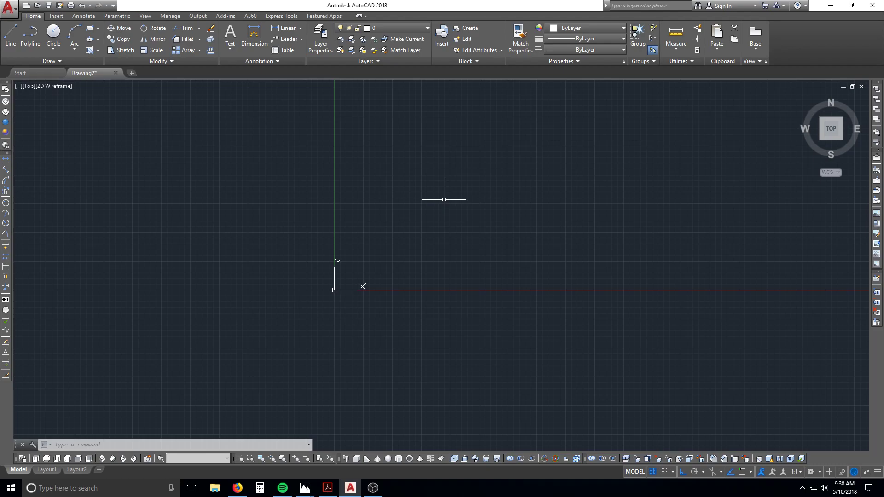
key(Escape)
key(Escape)
key(Escape)
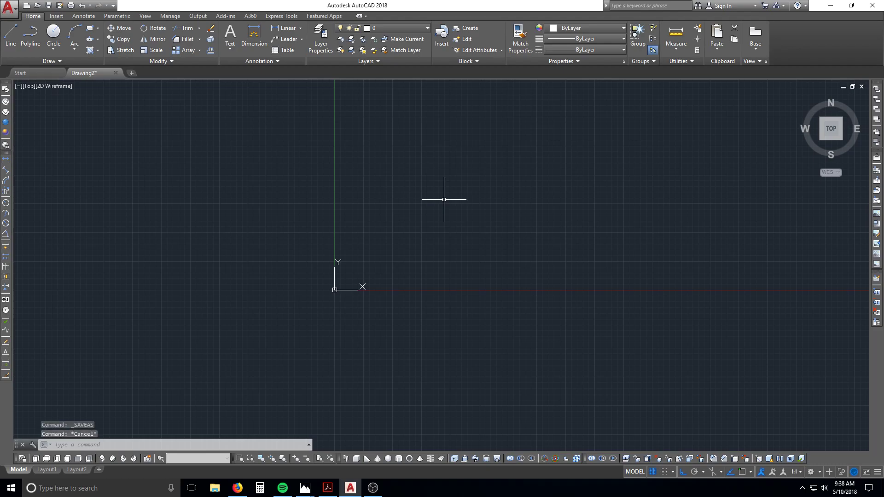
Draw a freehand-length horizontal line above the X axis, starting just beside the Y axis
text(l)
key(Return)
click(344, 225)
click(582, 233)
key(Escape)
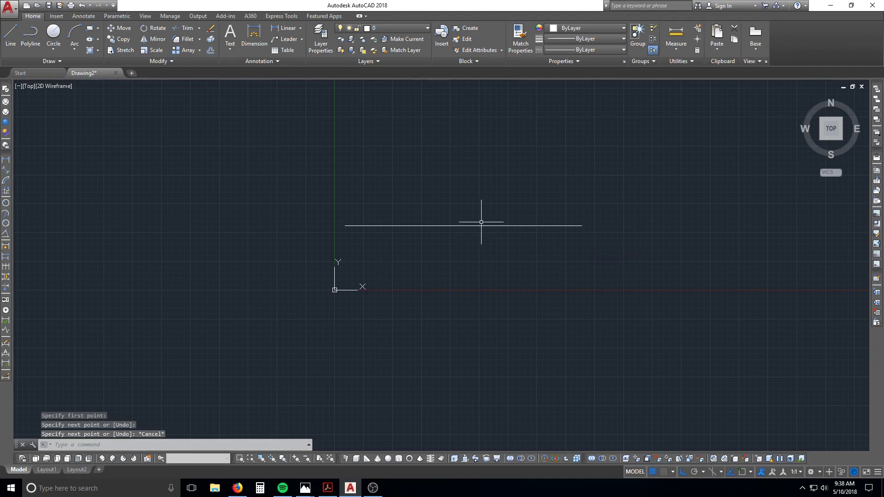
key(Escape)
key(Escape)
key(Escape)
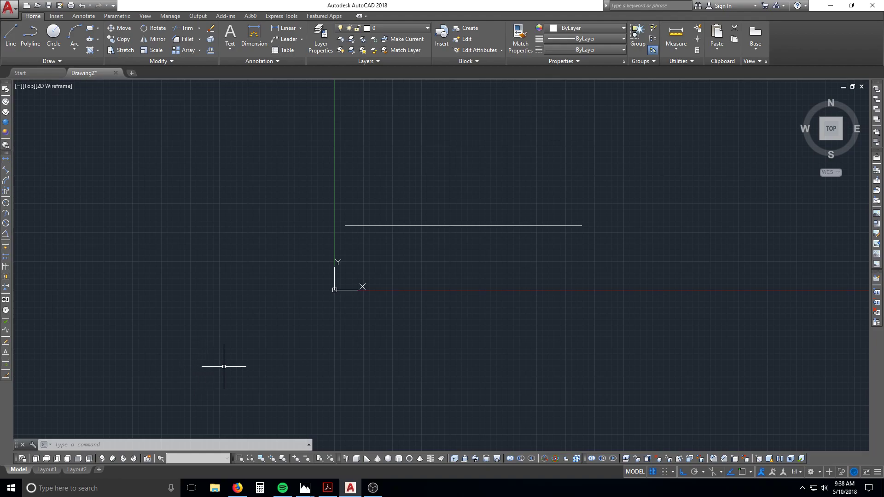
Erase the horizontal line by catching part of it with a crossing window
text(e)
key(Return)
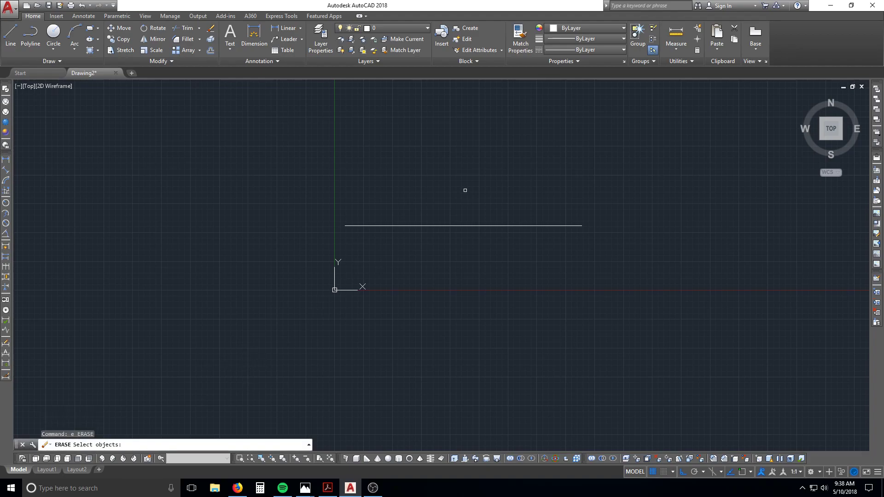
click(463, 193)
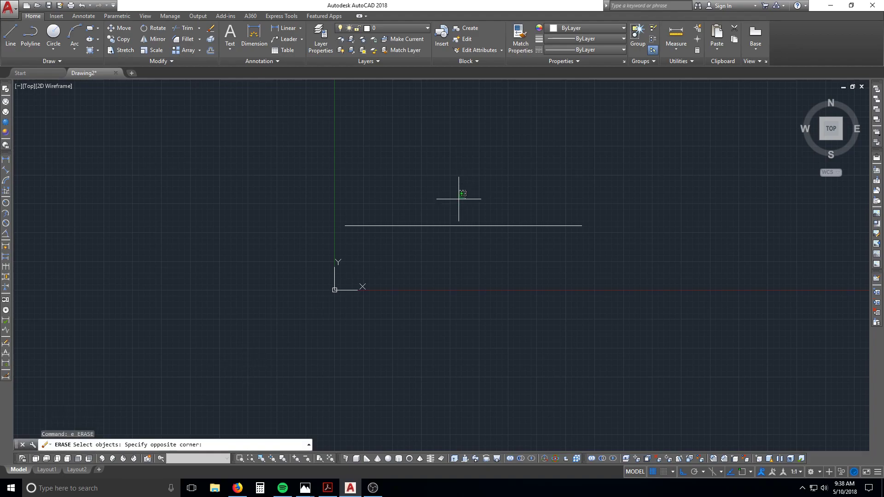
click(411, 257)
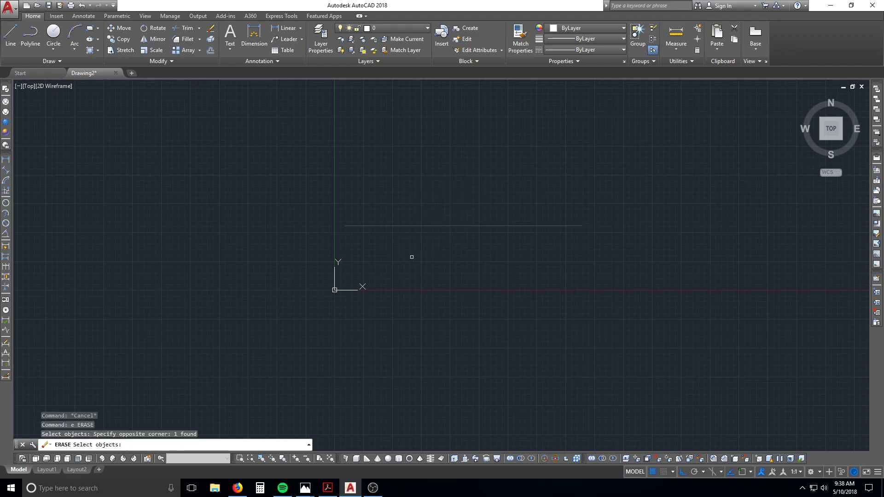
key(Return)
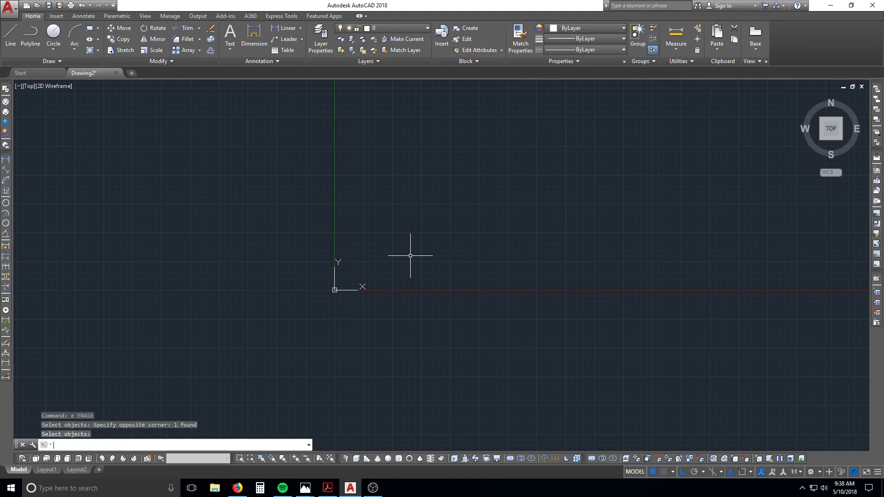
Draw a new horizontal line of arbitrary length a short distance above the X axis
text(l)
key(Return)
click(378, 257)
click(615, 256)
key(Escape)
key(Escape)
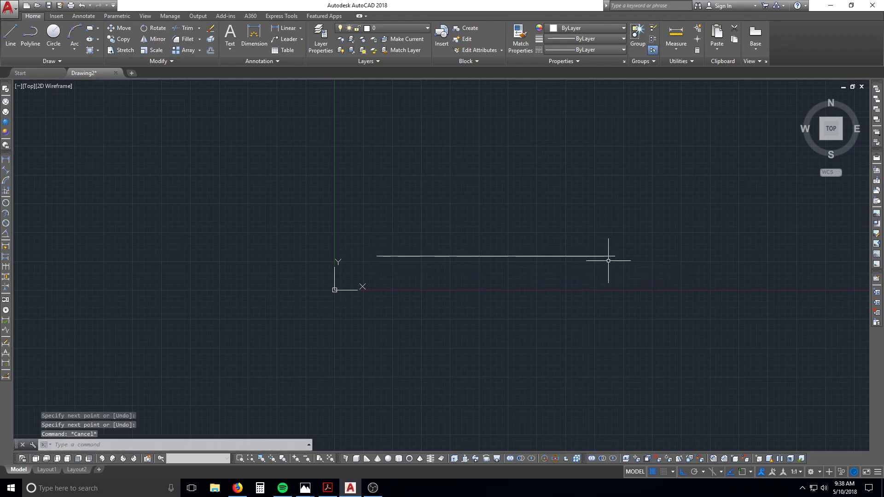
Erase the horizontal line by enclosing it completely in a window selection
text(e)
key(Return)
click(364, 214)
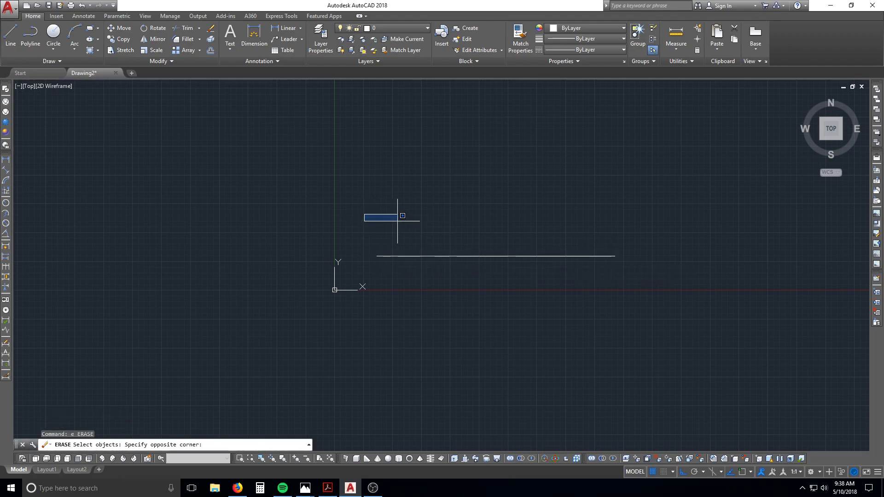
click(677, 277)
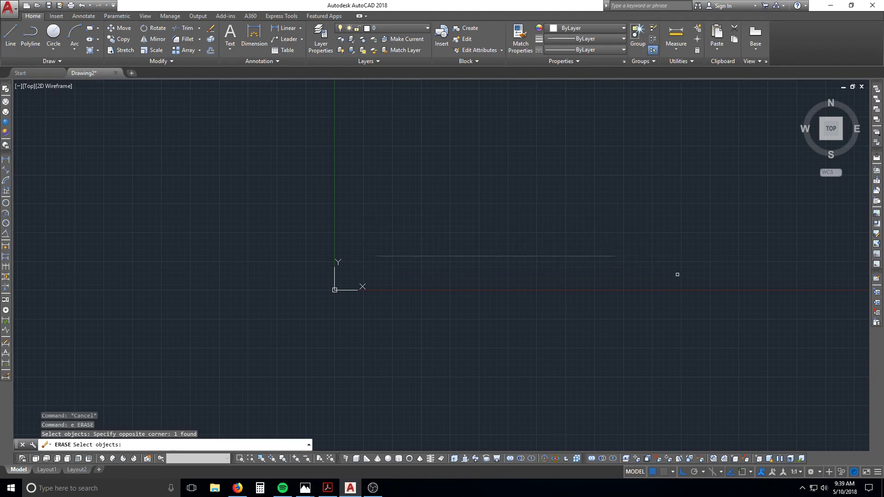
key(Return)
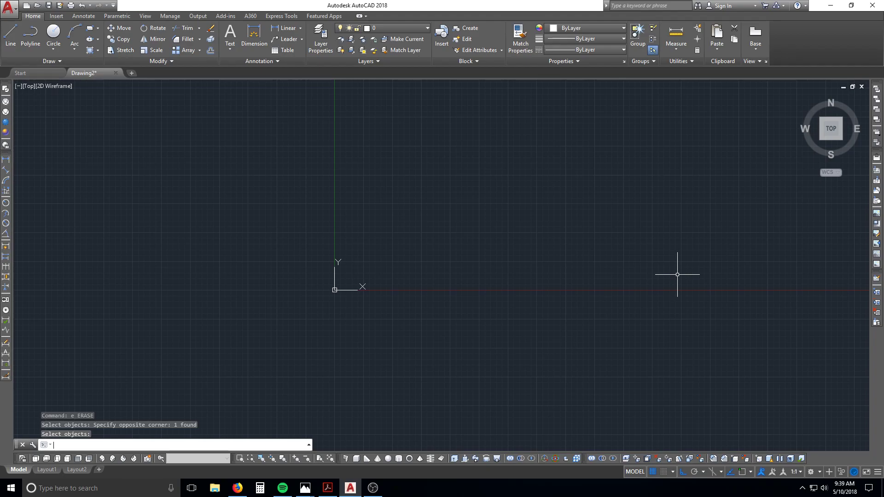
key(Return)
Draw a horizontal line of arbitrary length just above the X axis, well away from the origin
text(L)
key(Return)
click(571, 282)
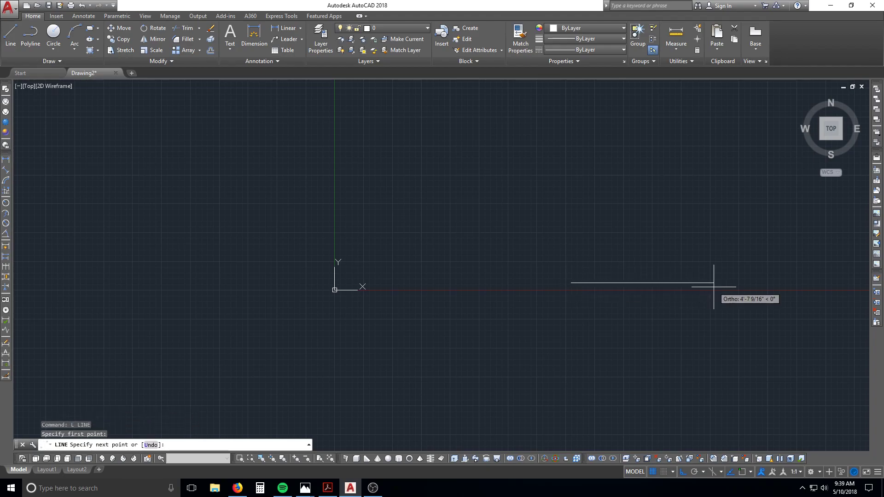
click(742, 290)
key(Escape)
key(Escape)
key(Escape)
Erase the line just above the X axis by catching part of it with a crossing window
scroll(732, 291, up, 5)
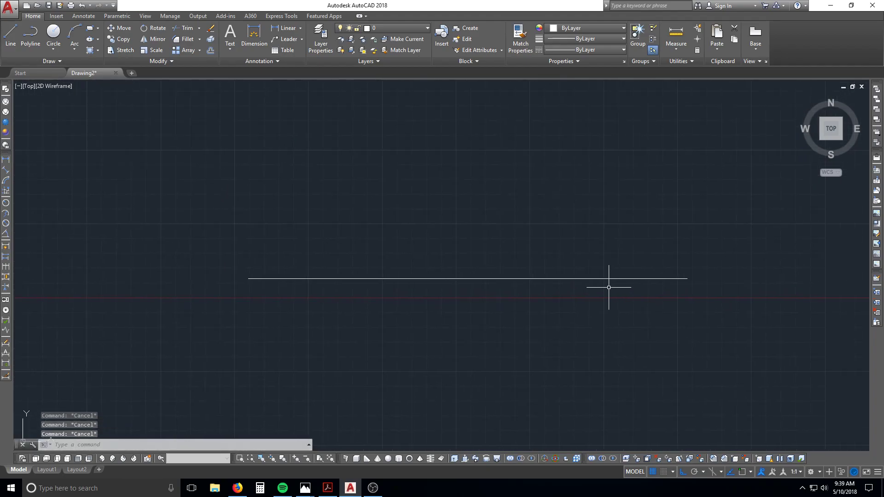
text(e)
key(Return)
click(625, 234)
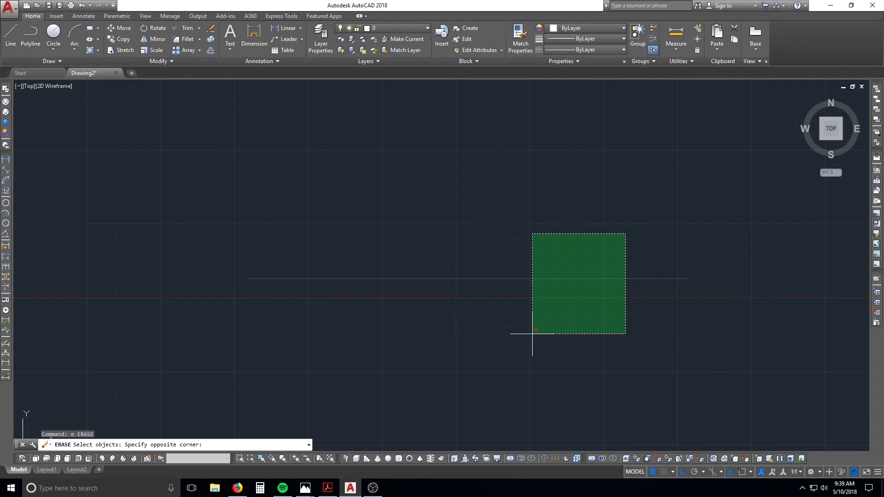
click(708, 331)
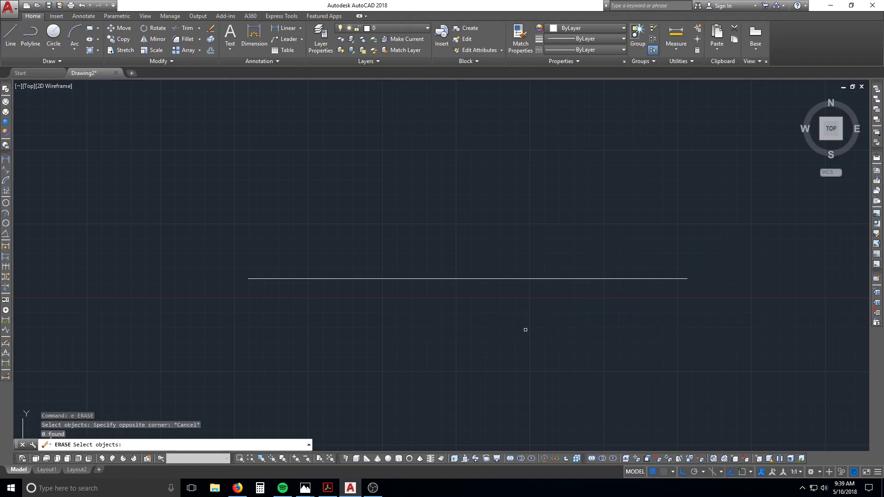
click(579, 263)
key(Return)
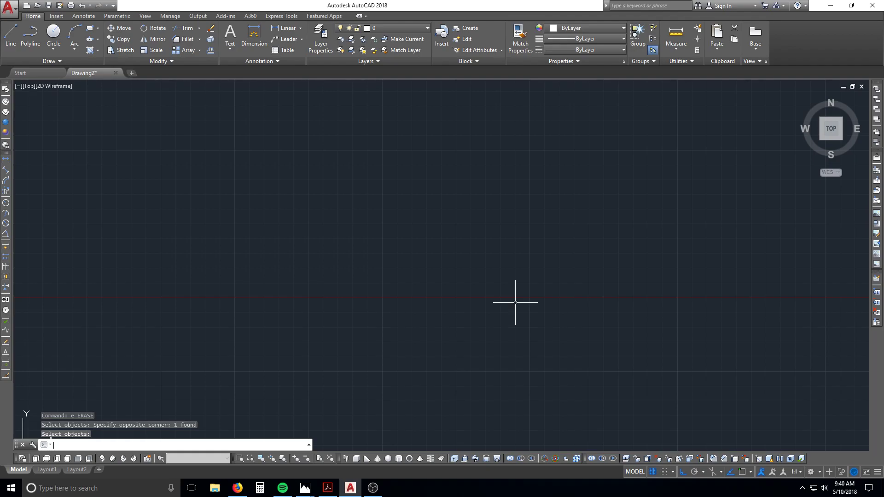
key(Return)
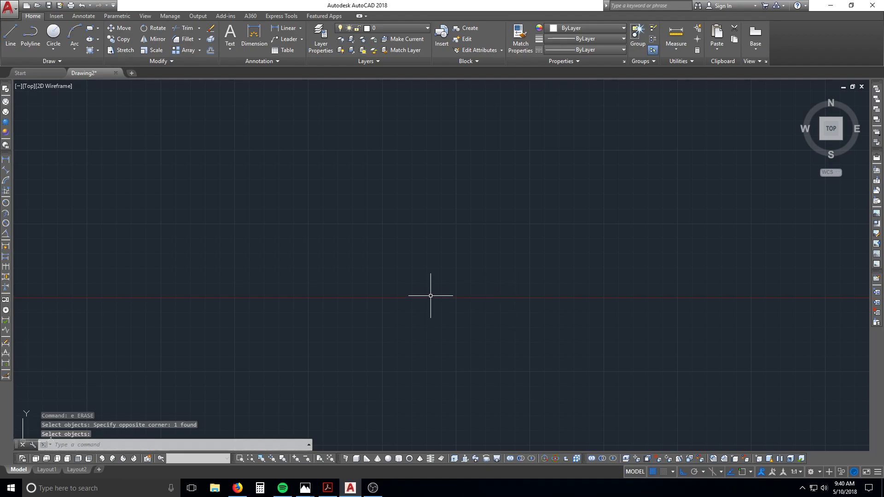
Examine the empty drawing area around the origin by zooming in and out repeatedly and panning the view
scroll(407, 282, down, 5)
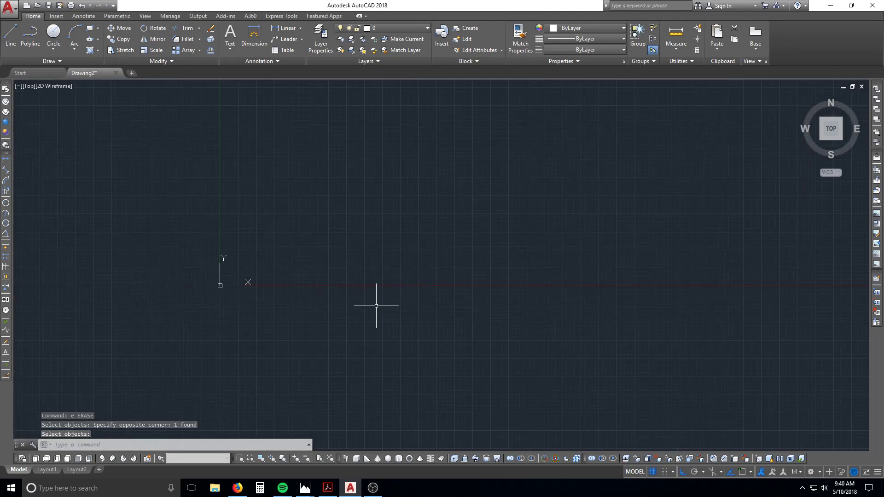
scroll(376, 284, up, 7)
scroll(376, 284, down, 7)
scroll(377, 284, up, 5)
scroll(377, 285, down, 5)
scroll(377, 284, up, 5)
scroll(377, 284, down, 5)
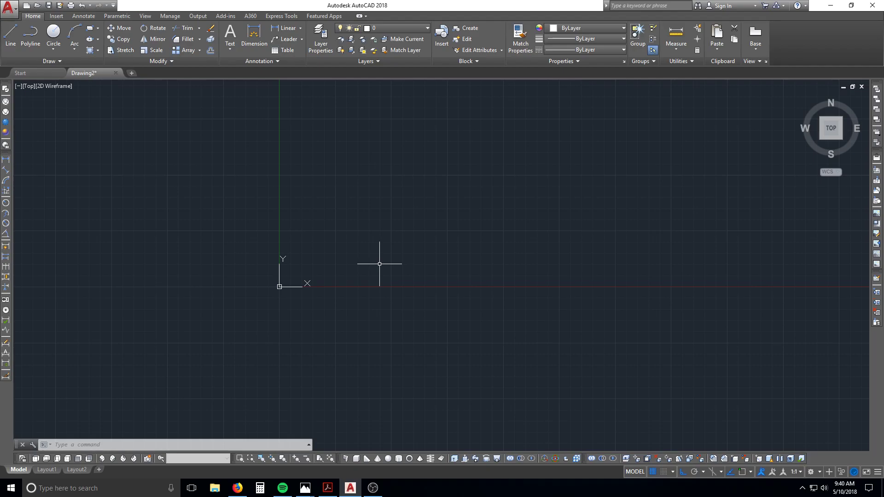
middle_drag(379, 264, 305, 273)
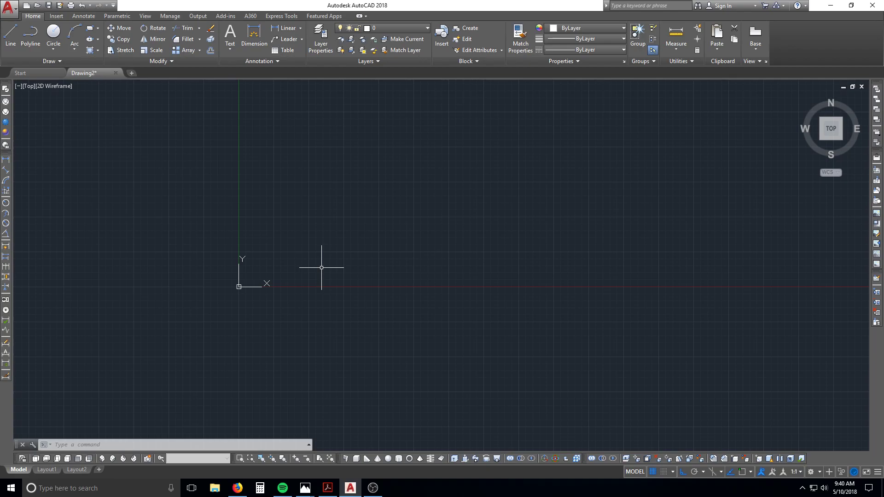
mouse_move(331, 270)
middle_down()
mouse_move(622, 250)
mouse_move(364, 258)
mouse_move(361, 250)
mouse_move(342, 275)
mouse_move(381, 251)
middle_up()
scroll(326, 245, up, 3)
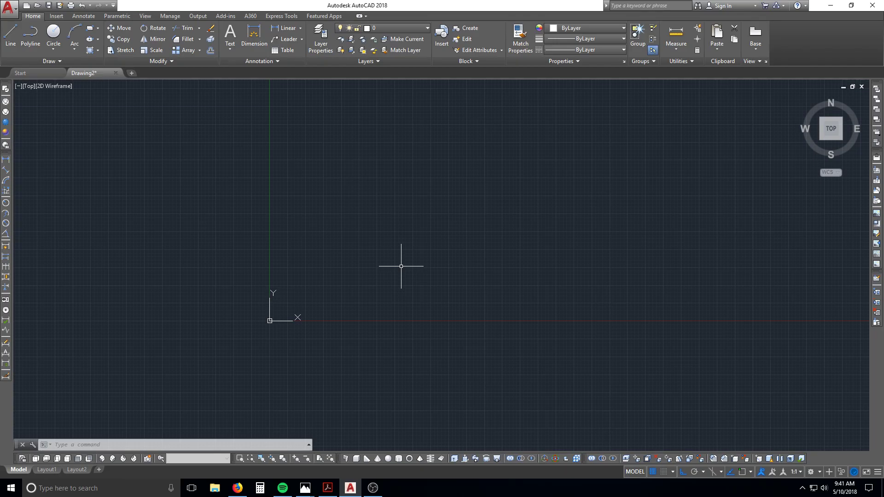
key(Escape)
key(Escape)
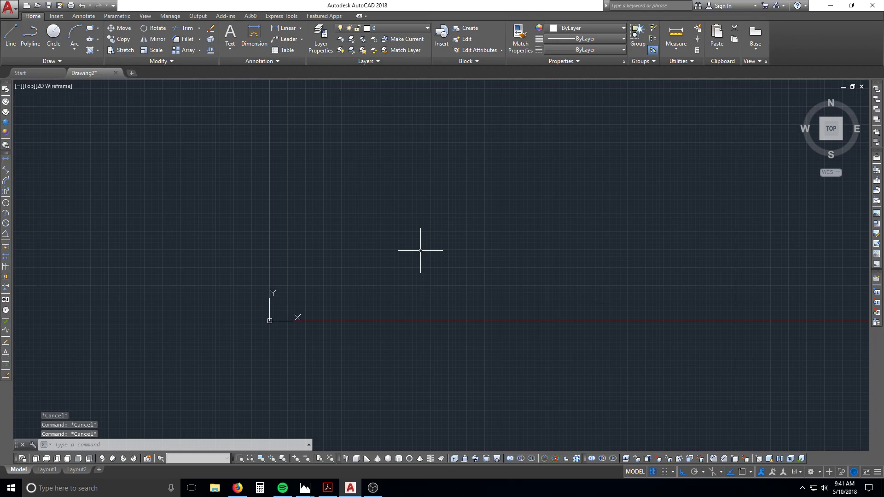
key(Escape)
text(R)
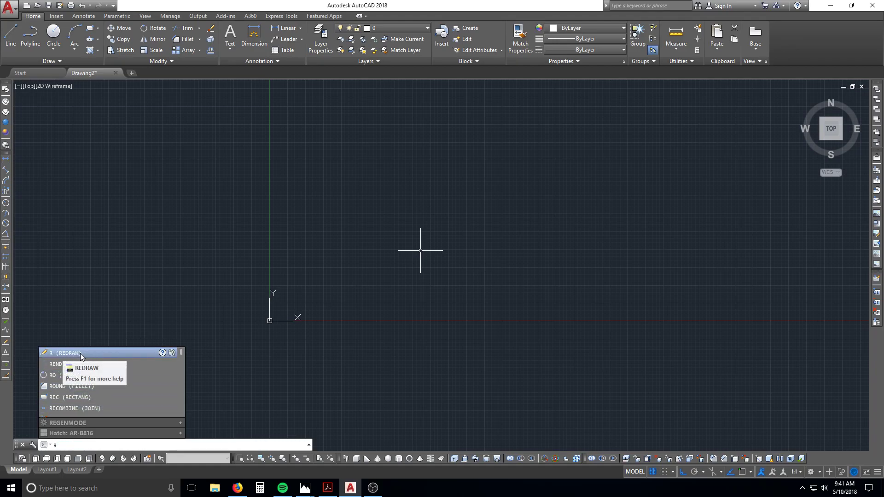
key(BackSpace)
Draw a circle of arbitrary radius from its centre, above the X axis and beside the Y axis
text(c)
key(Return)
click(404, 248)
click(486, 297)
key(Return)
key(Escape)
key(Escape)
text(e)
key(Return)
click(571, 276)
scroll(530, 277, down, 8)
key(Escape)
key(Escape)
key(Escape)
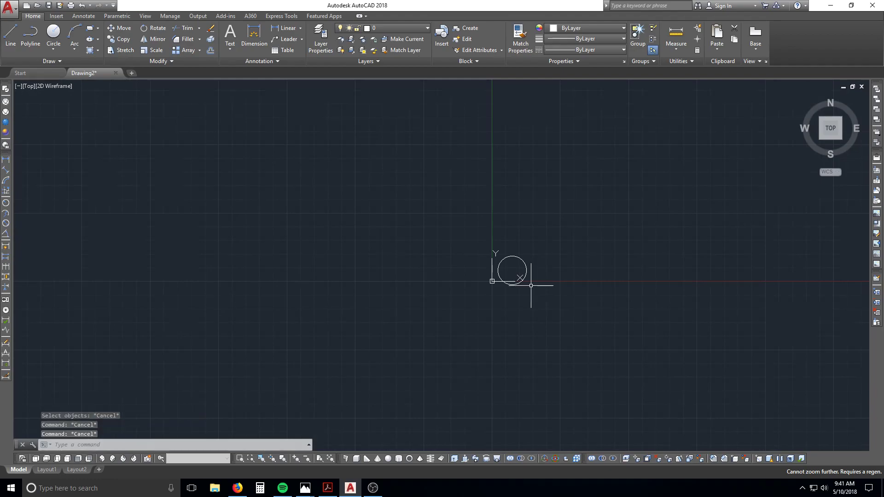
Regenerate the model with the REGEN command to lift the zoom limit
text(re)
key(Return)
scroll(529, 276, up, 5)
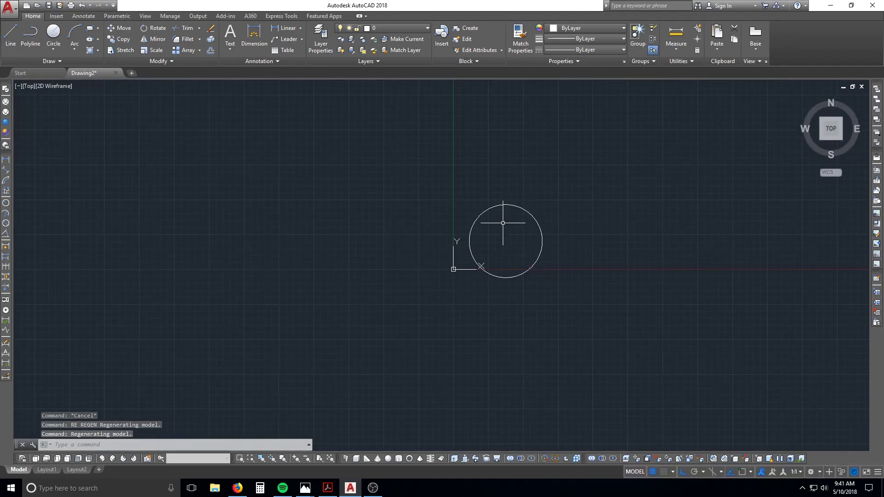
Regenerate the model again from a far zoomed-out view and return to a close view of the circle
scroll(516, 242, down, 10)
scroll(541, 245, down, 8)
key(Escape)
key(Escape)
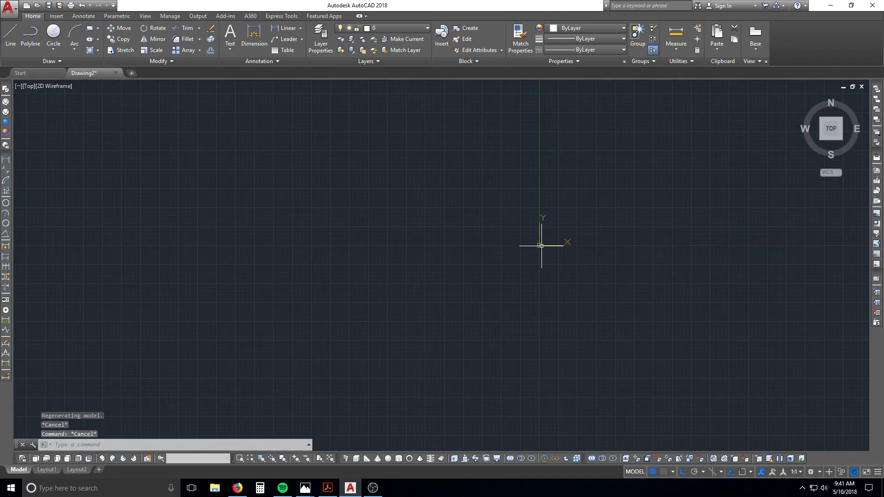
text(re)
key(Return)
scroll(539, 245, up, 9)
scroll(414, 290, up, 10)
scroll(429, 221, up, 4)
scroll(465, 250, up, 3)
text(e)
key(Return)
scroll(468, 226, down, 8)
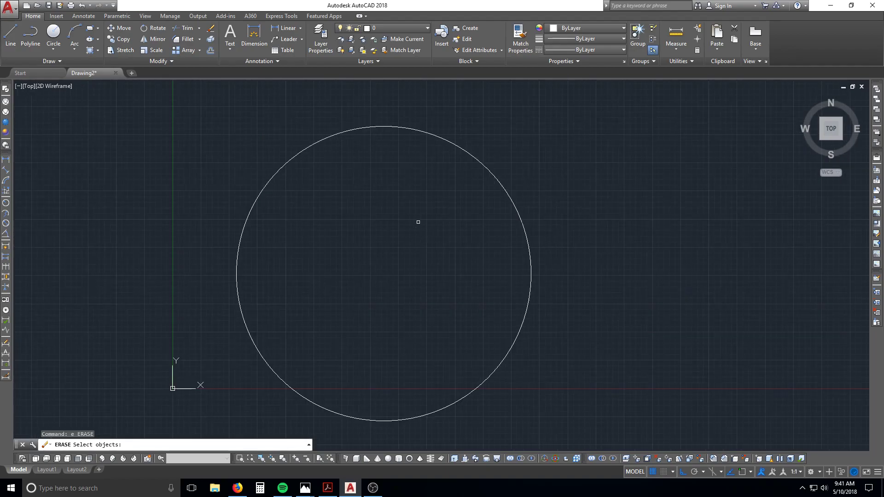
scroll(382, 124, up, 2)
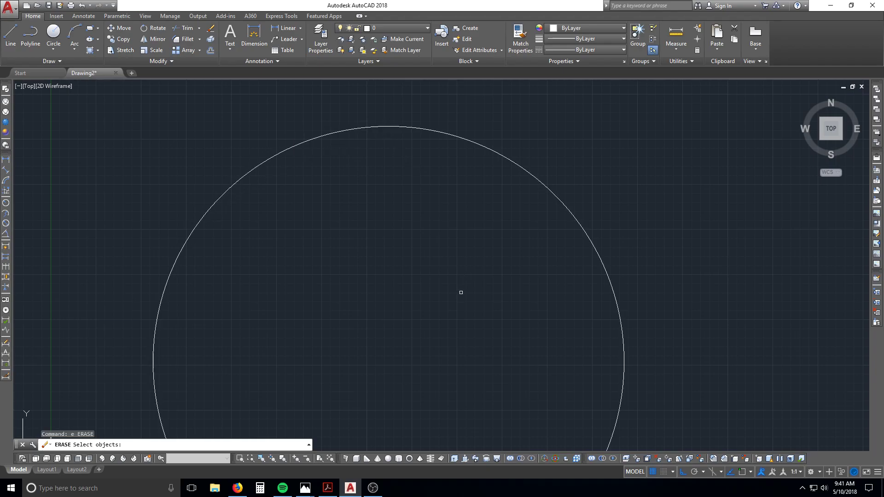
scroll(455, 296, down, 2)
middle_drag(455, 294, 414, 185)
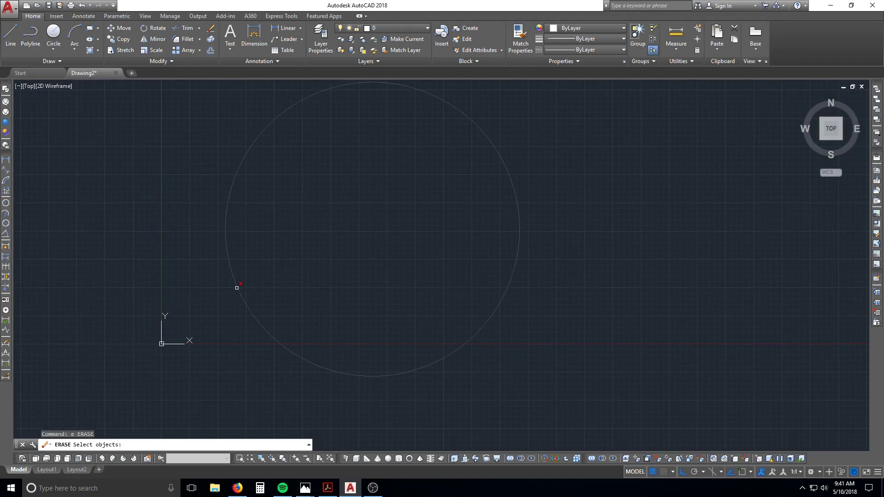
key(Escape)
key(Escape)
text(r)
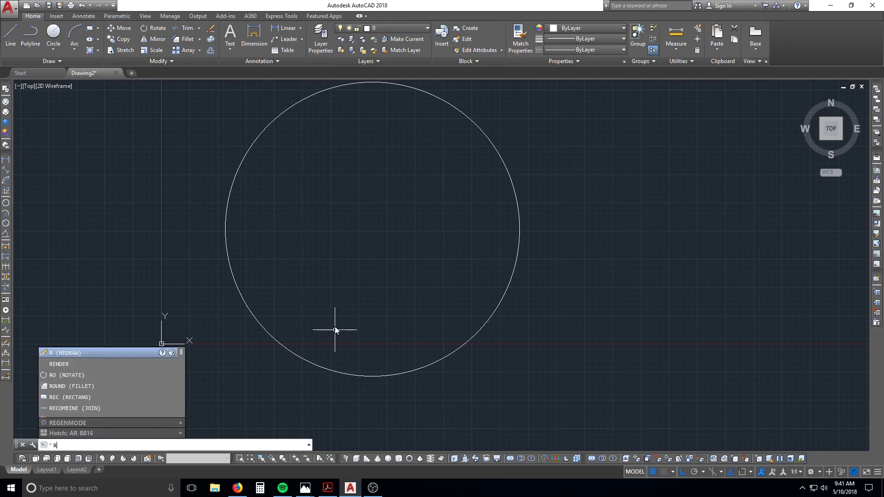
text(e)
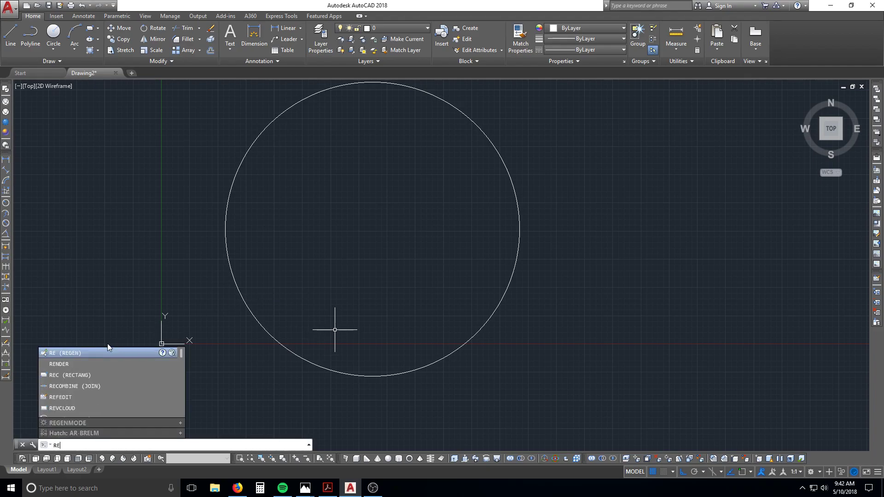
key(Escape)
click(311, 144)
click(198, 181)
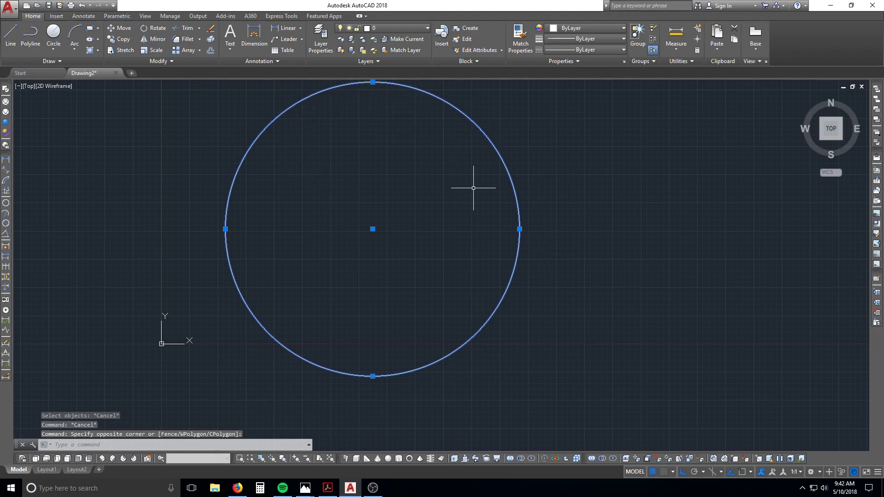
key(Escape)
Erase the circle by catching part of its edge with a crossing window
text(e)
key(Return)
click(551, 178)
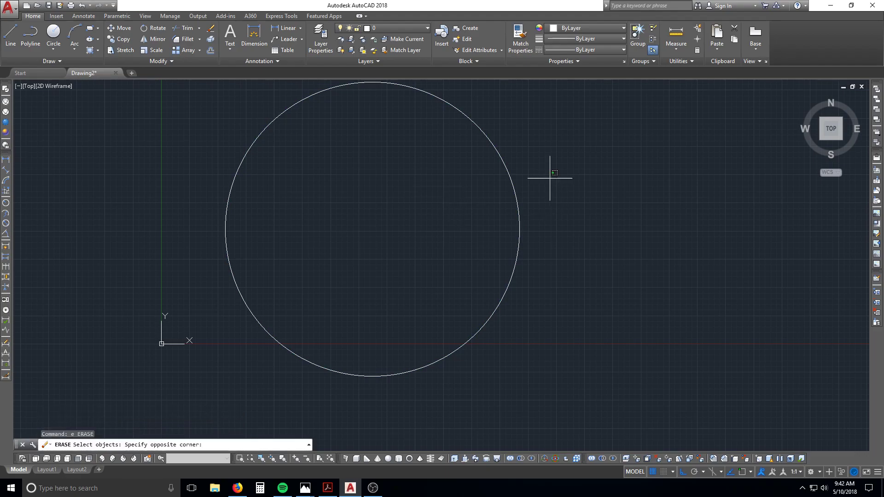
click(494, 216)
key(Return)
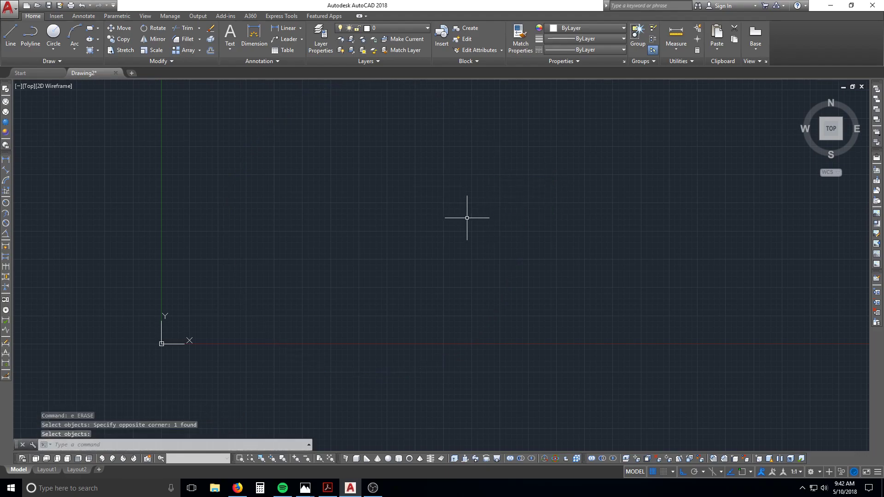
key(Escape)
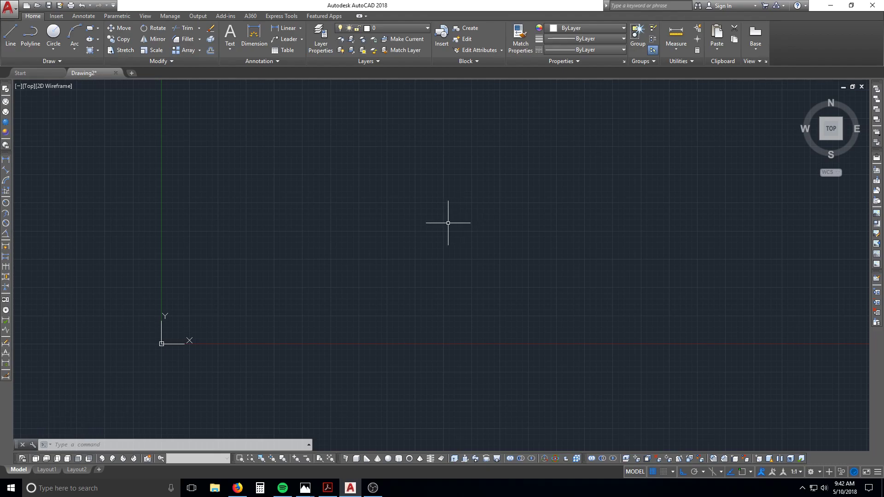
Draw a horizontal line of arbitrary length in the empty area well above the X axis
text(l)
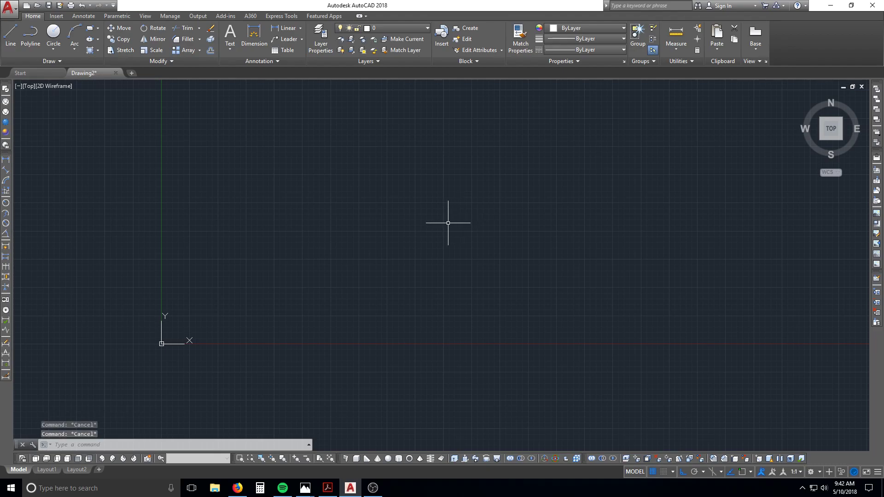
key(Return)
click(376, 238)
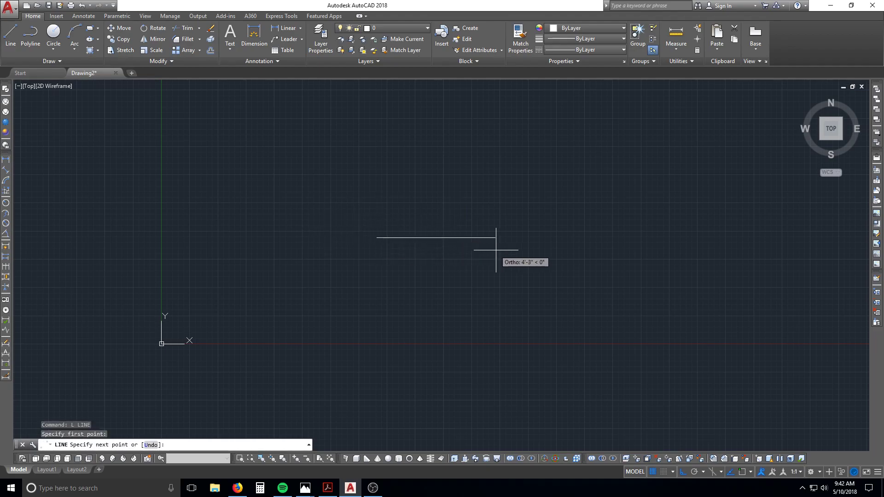
click(554, 237)
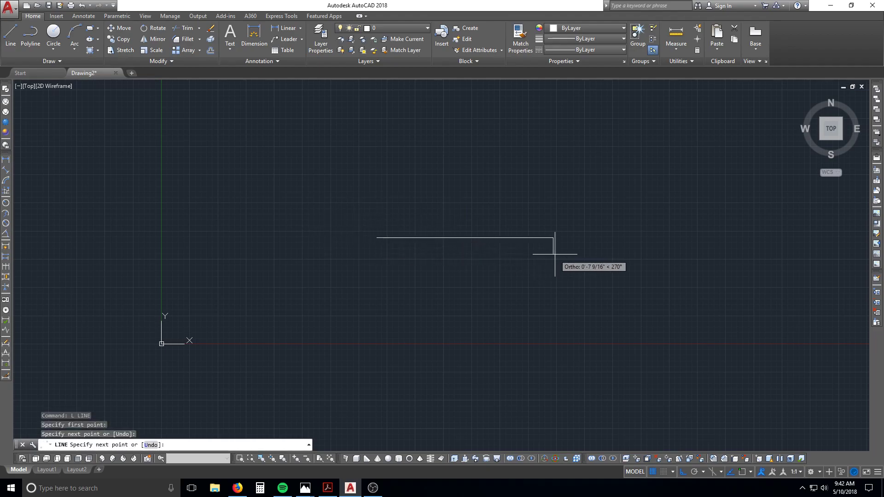
key(Escape)
key(Escape)
key(Escape)
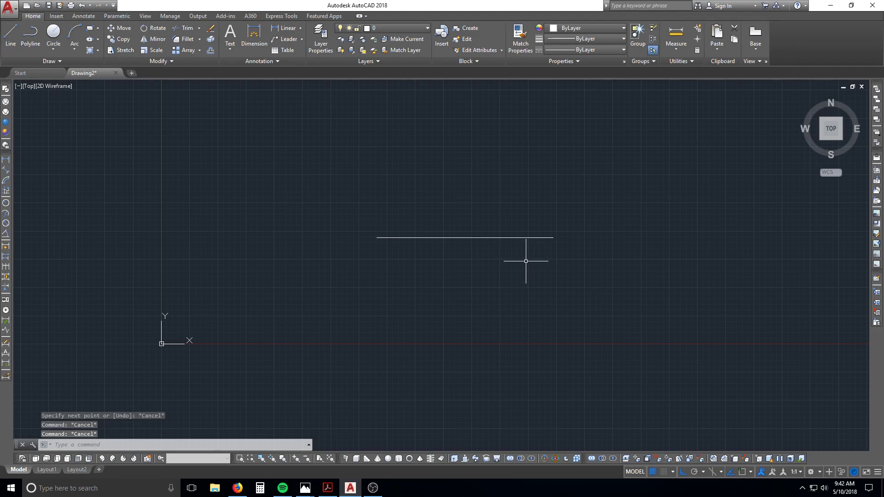
key(Escape)
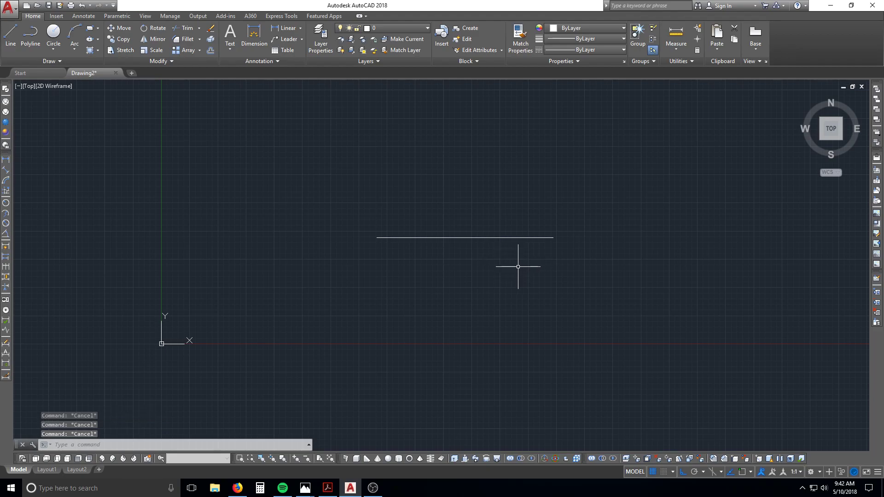
Draw a chain of five connected orthogonal lines just below the horizontal line: one equally long segment, followed by two steps descending to the right
text(1)
key(Return)
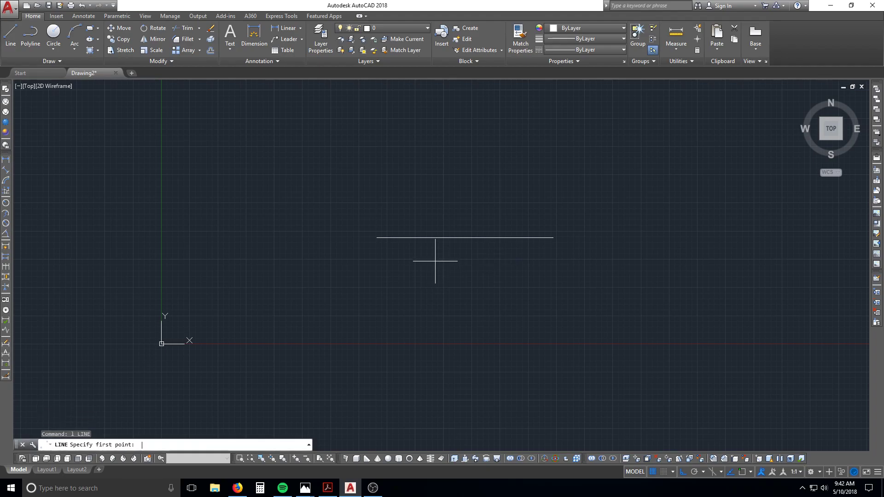
click(376, 262)
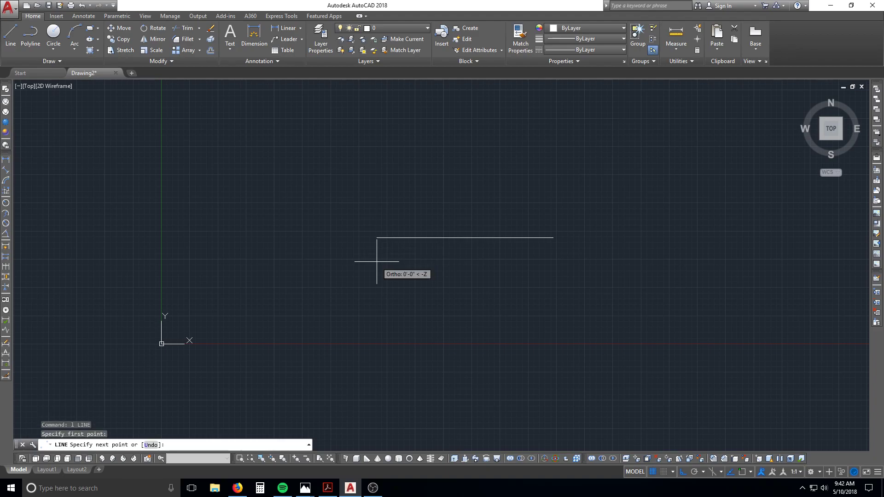
click(553, 275)
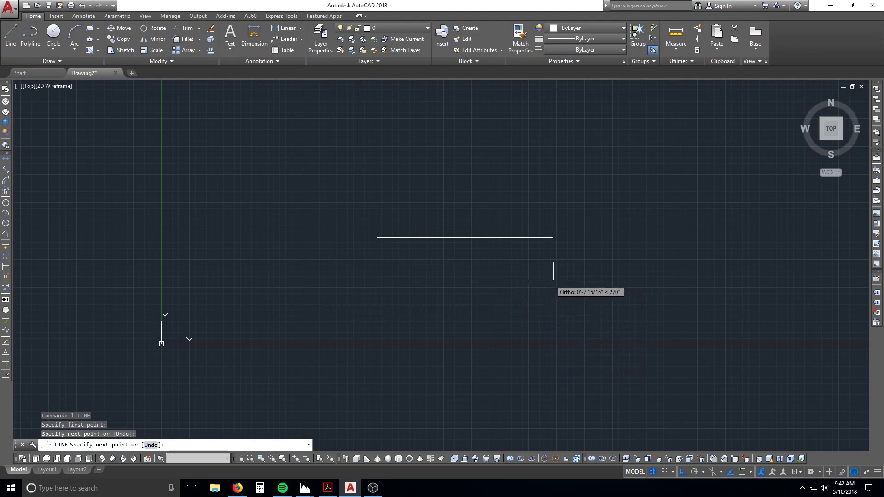
click(554, 297)
click(586, 297)
click(585, 326)
click(627, 324)
key(Return)
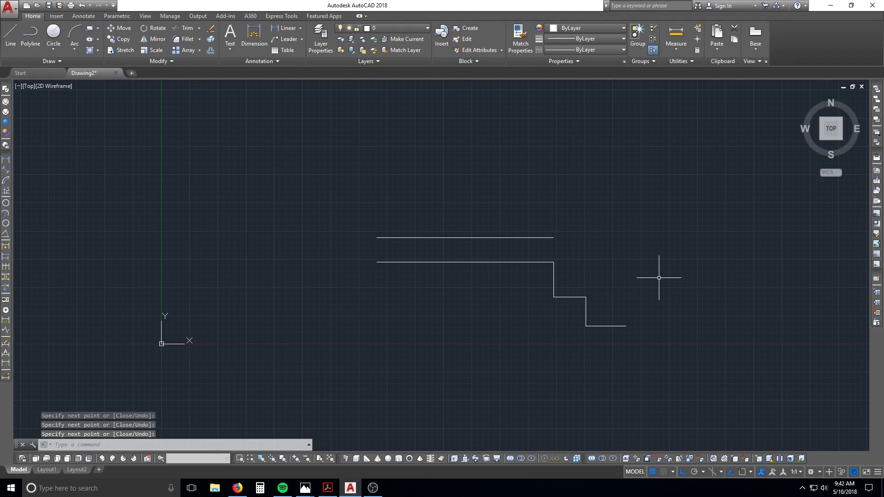
Select the short stair-step segments with small crossing windows, clear the selection, and repeat with one larger crossing window before clearing it again
click(616, 329)
click(605, 322)
click(600, 315)
click(570, 310)
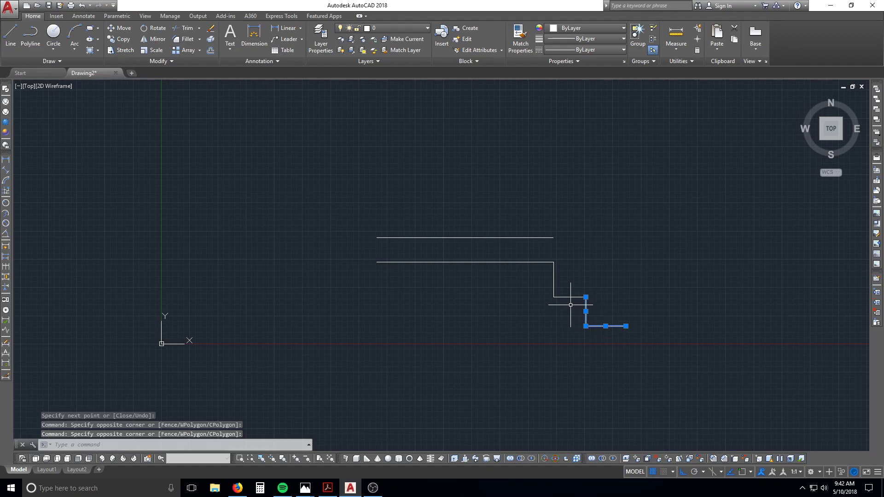
click(570, 304)
click(562, 283)
click(564, 279)
click(540, 277)
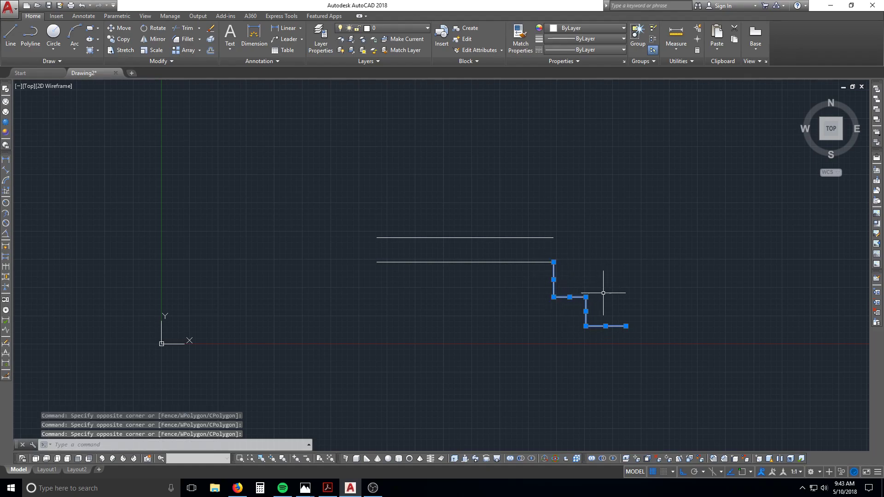
key(Escape)
click(686, 348)
click(557, 288)
key(Escape)
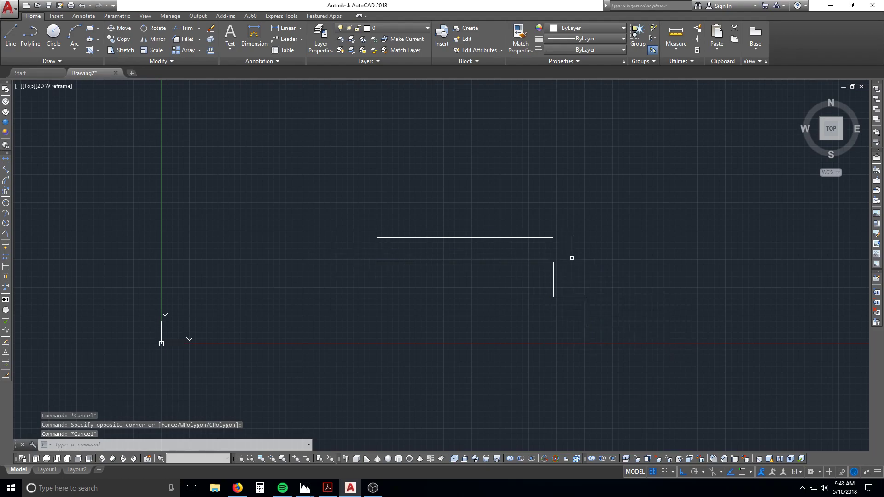
key(Escape)
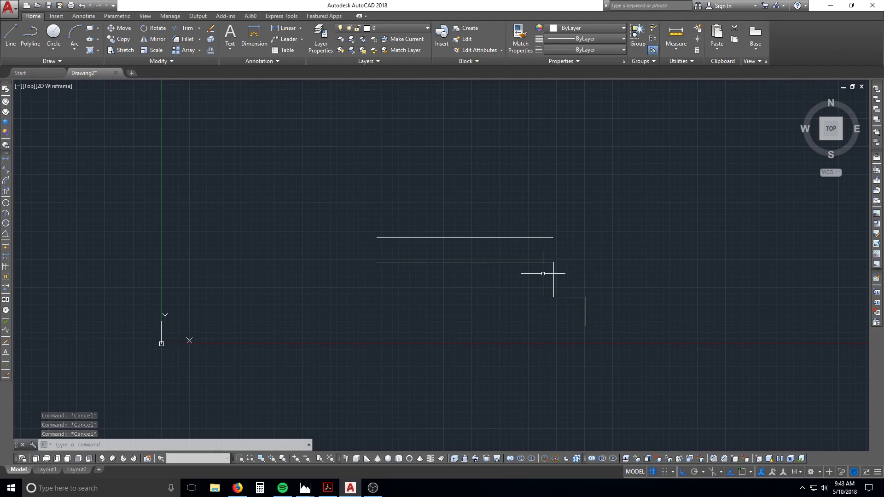
text(ro)
key(Return)
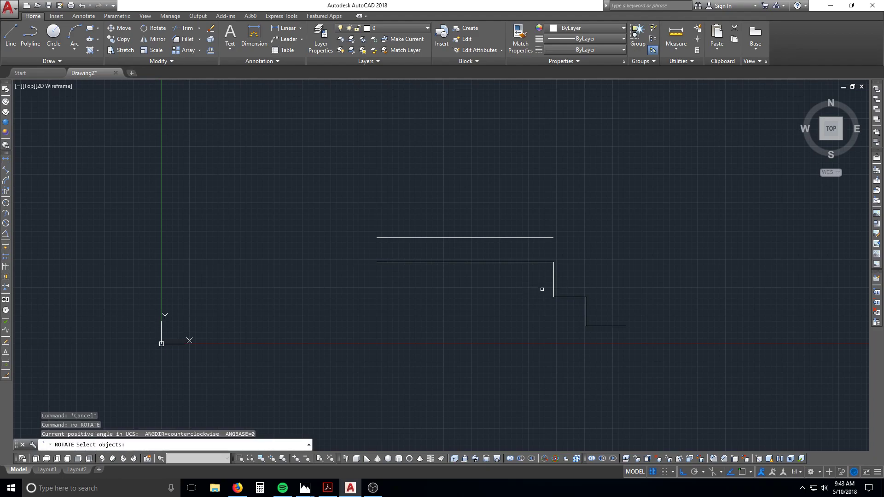
click(525, 243)
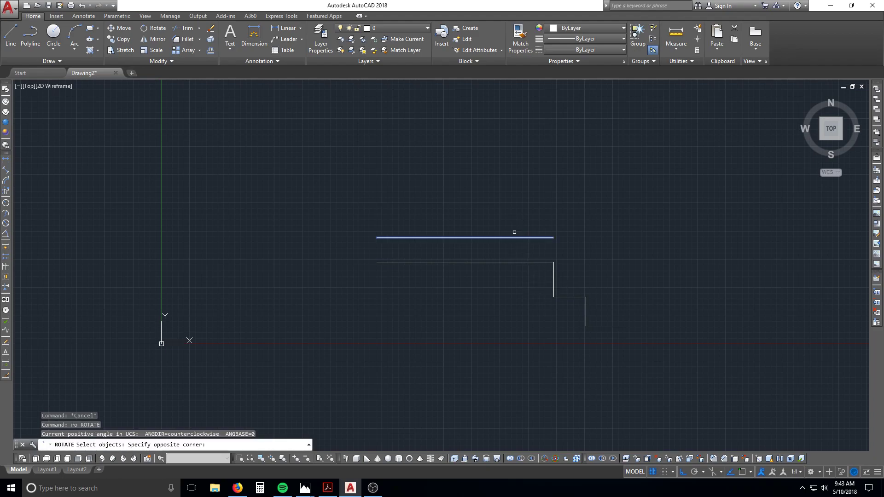
click(508, 232)
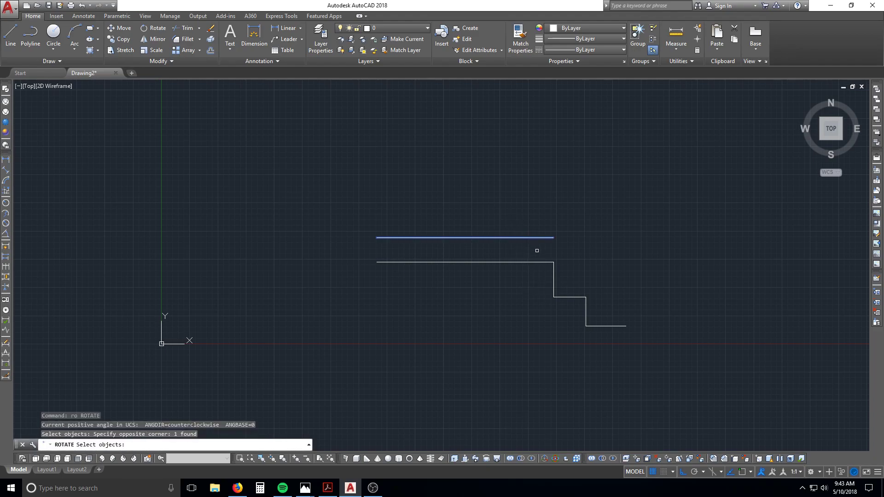
key(Escape)
Rotate the upper horizontal line 45 degrees about its left endpoint, toggling ortho to compare constrained and free rotation
text(ro)
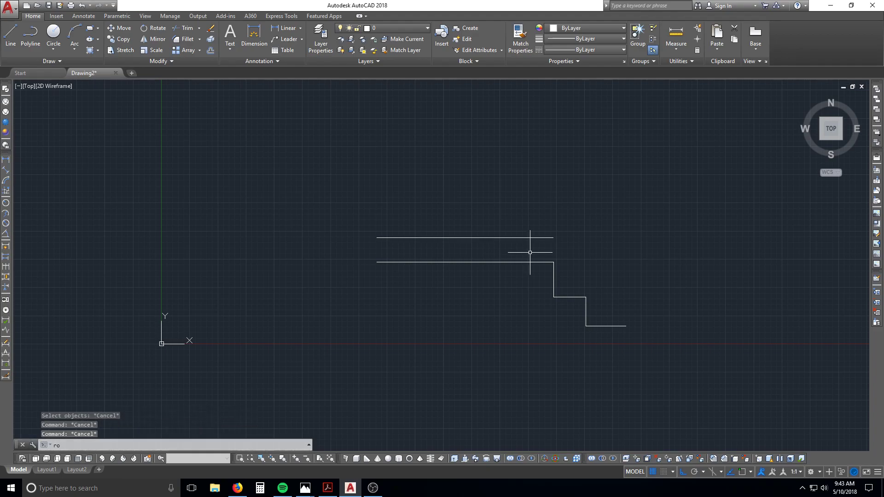
key(Return)
click(528, 248)
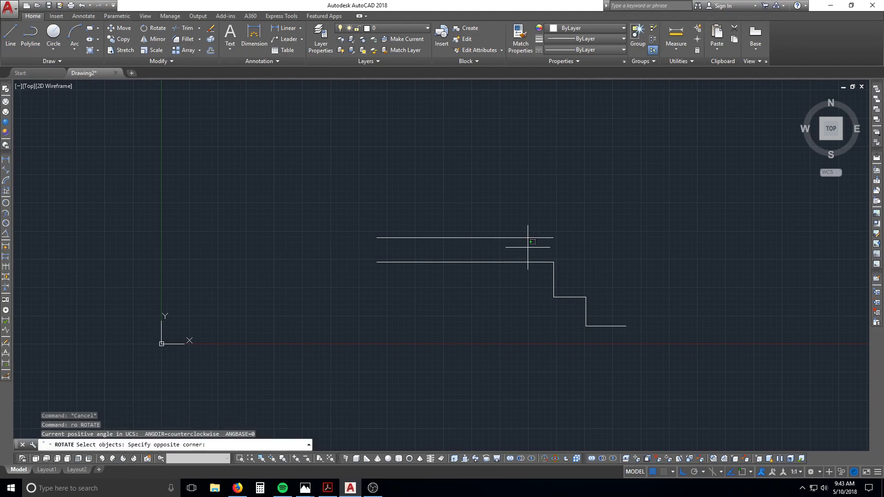
click(503, 228)
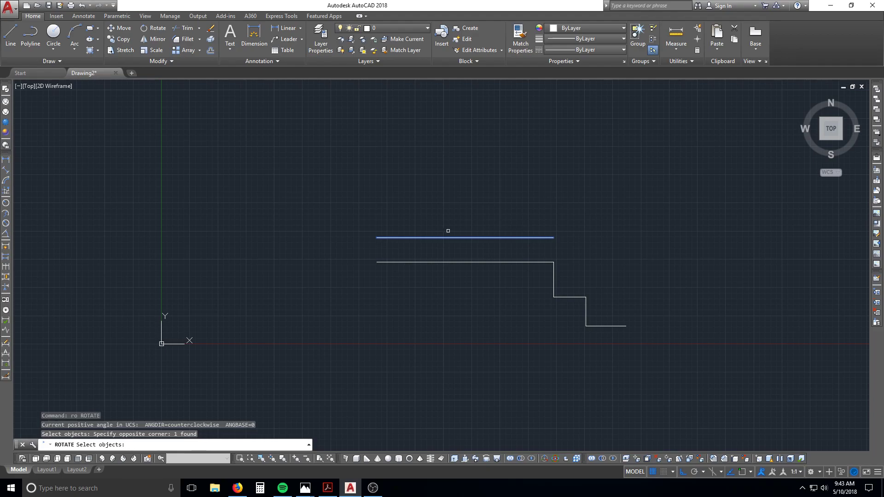
key(Return)
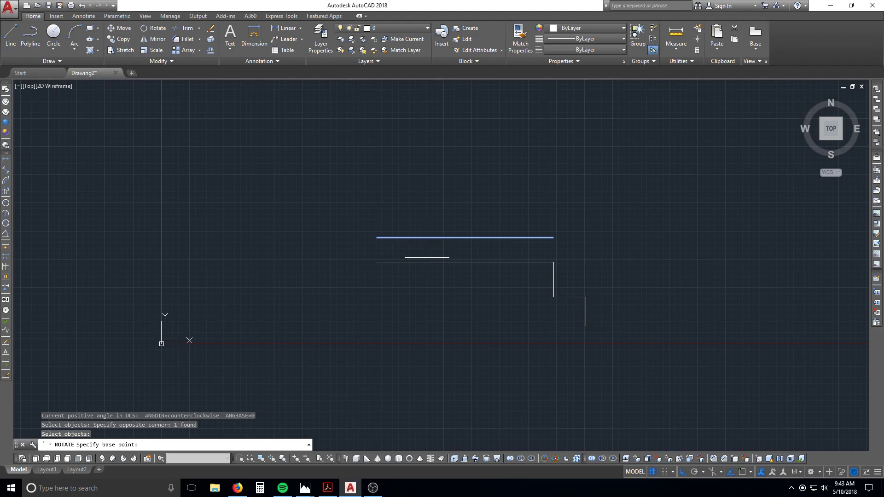
click(383, 238)
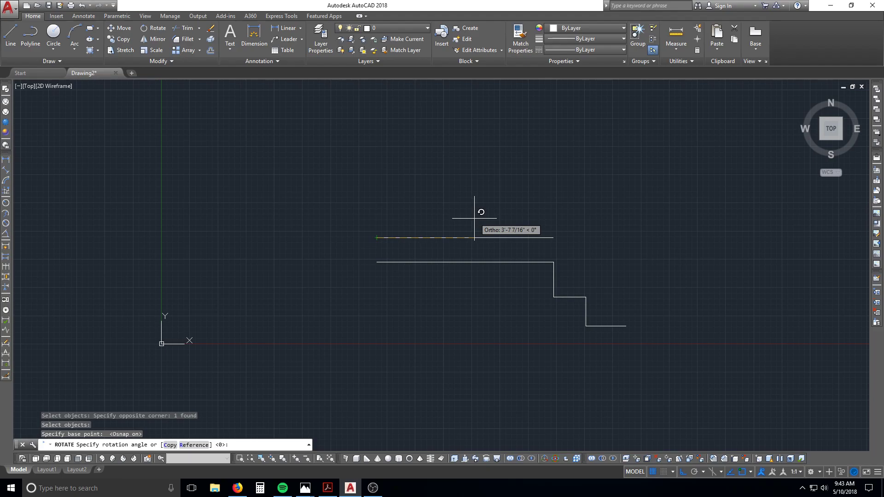
key(F8)
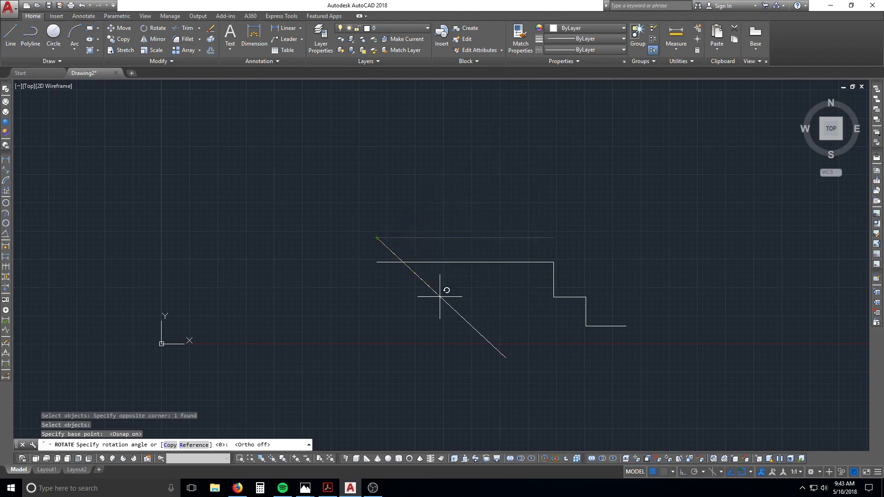
key(F8)
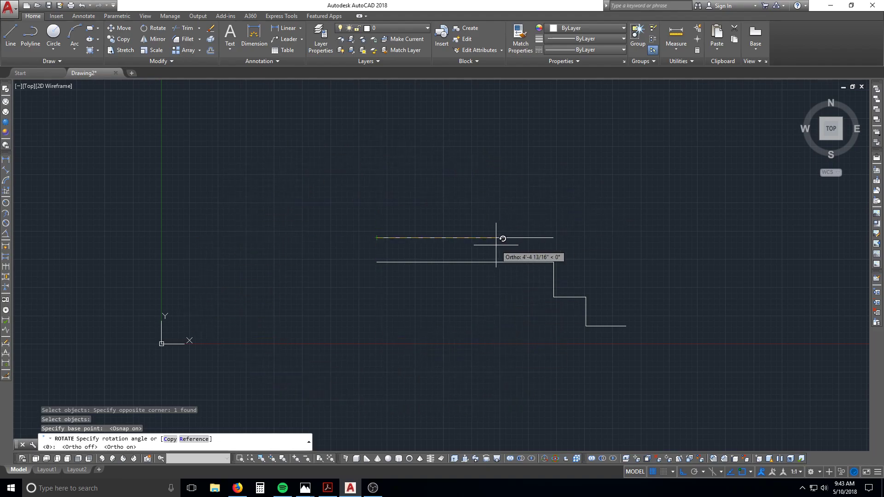
key(F8)
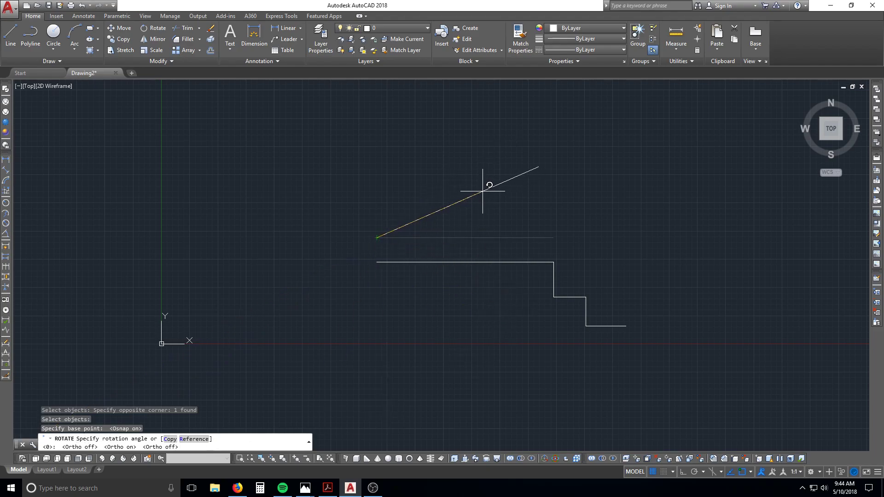
text(5)
key(Return)
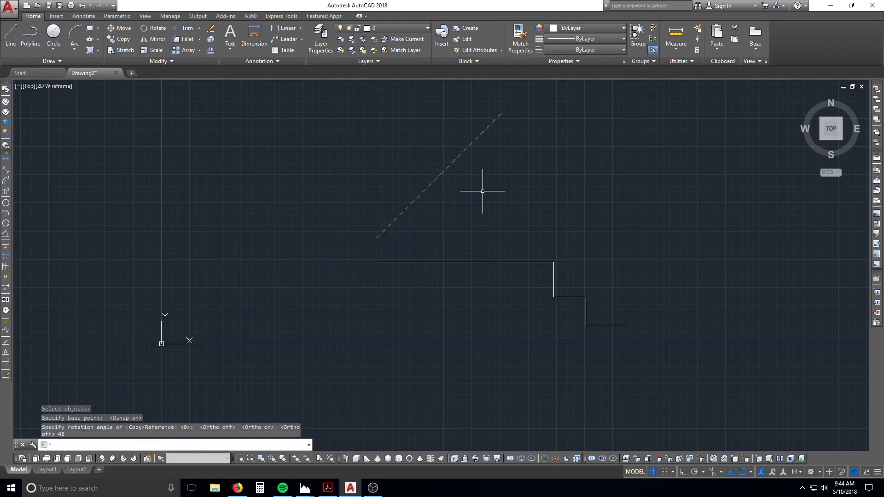
key(Escape)
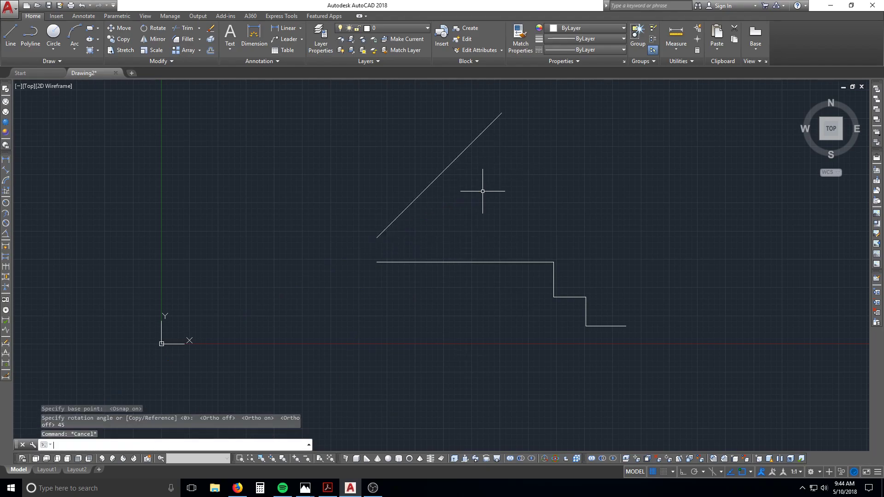
Undo the 45-degree rotation of the upper line
key(ctrl+z)
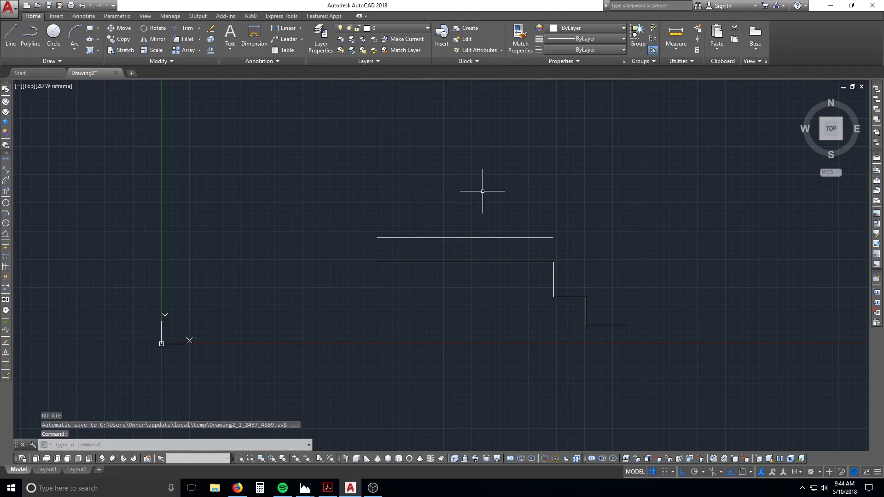
key(Escape)
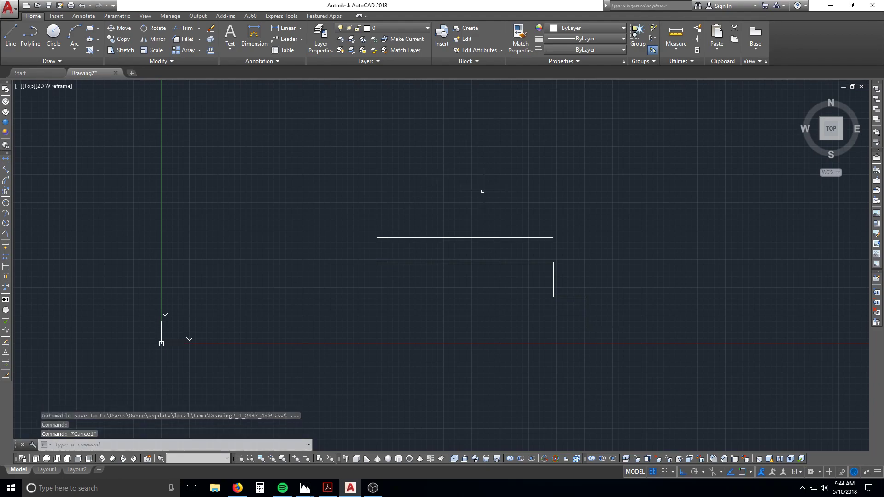
key(Escape)
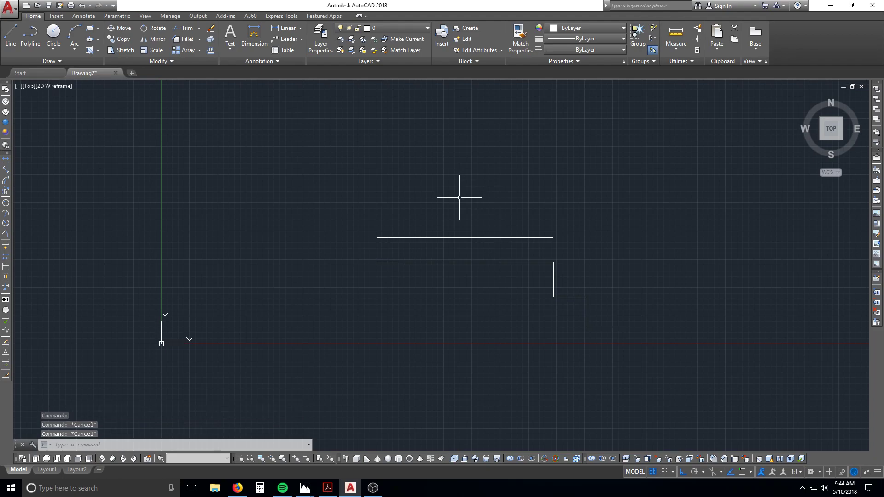
Try to rotate the upper line about its left endpoint, turning object snap on and ortho off during the command
text(ro)
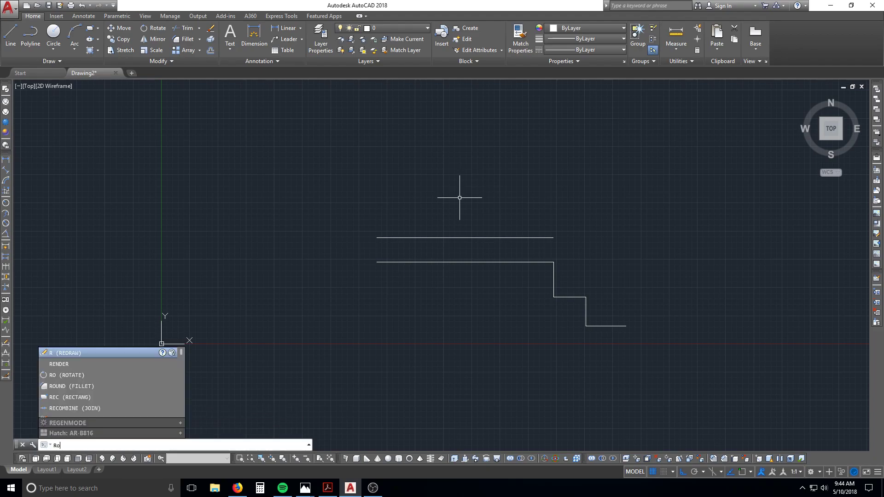
key(Return)
click(432, 243)
click(414, 219)
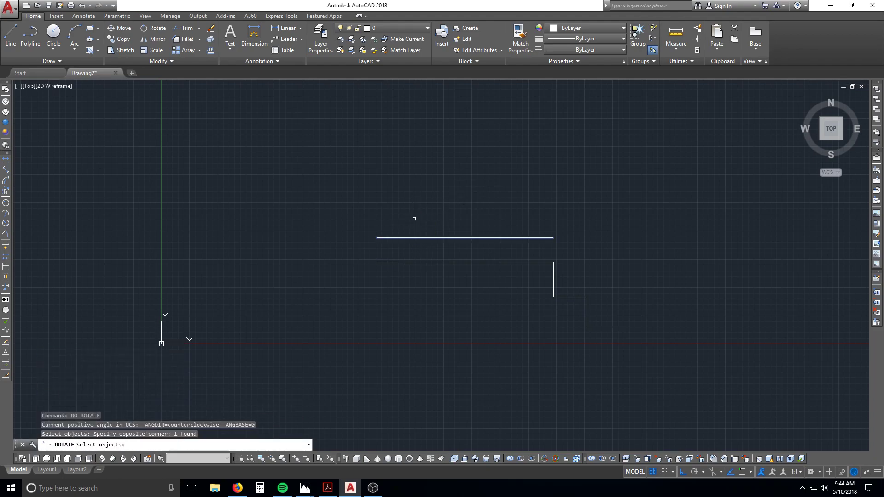
key(Return)
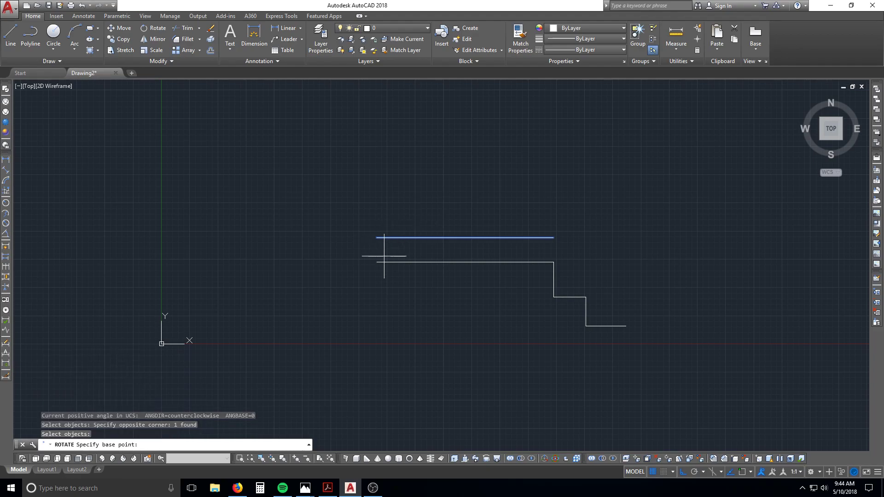
key(F3)
click(376, 237)
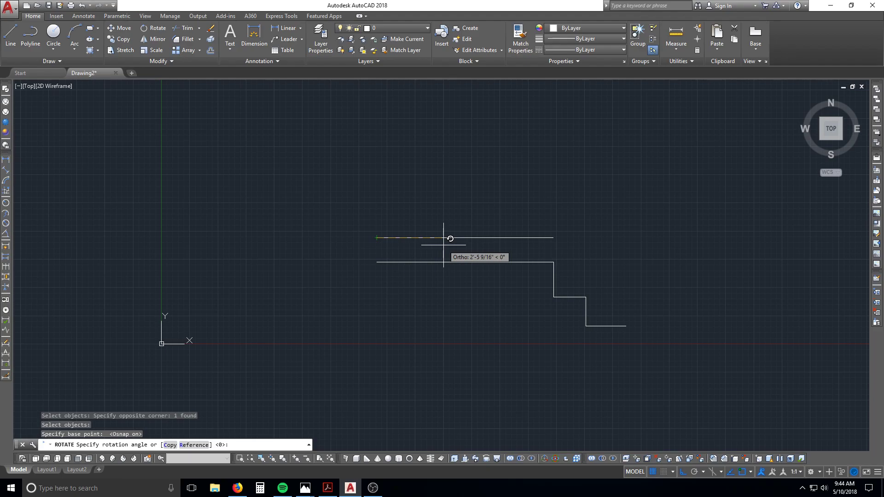
key(F8)
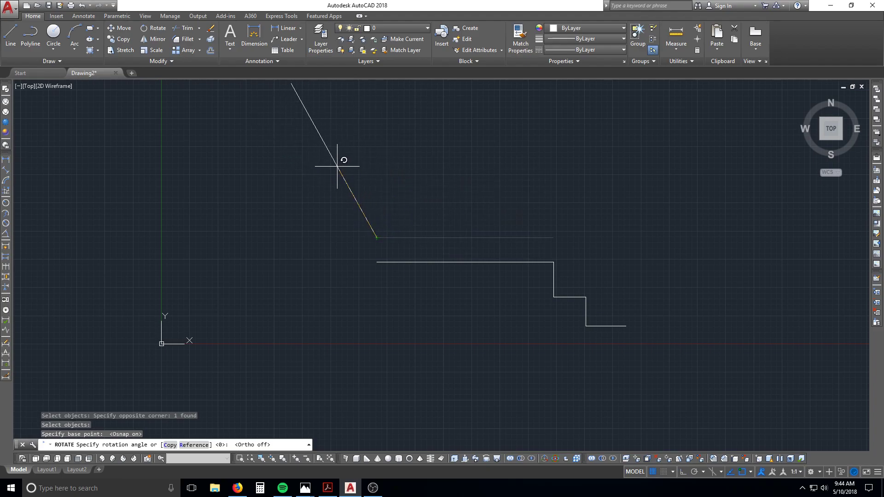
key(Return)
key(Escape)
Rotate the upper line counterclockwise about its left endpoint to a freehand angle so that it slopes steeply up to the left
key(Return)
click(424, 245)
click(405, 226)
key(Return)
click(377, 238)
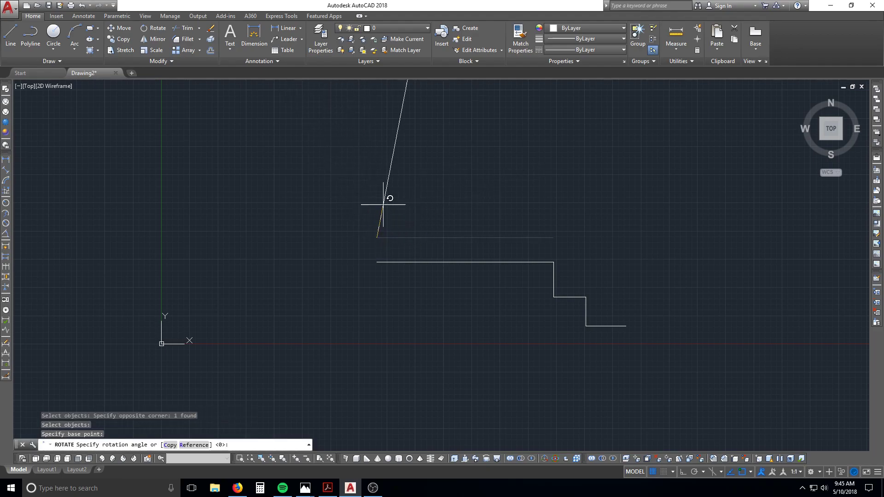
click(351, 192)
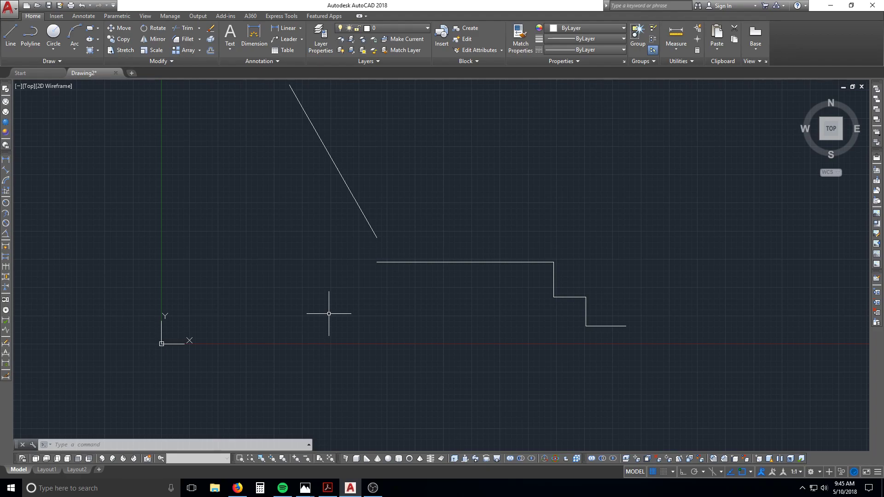
key(Escape)
key(Escape)
text(l)
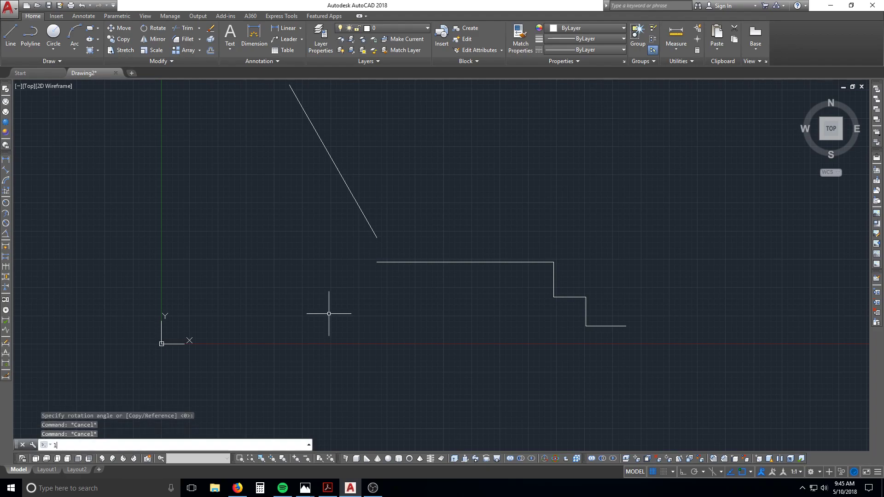
key(Return)
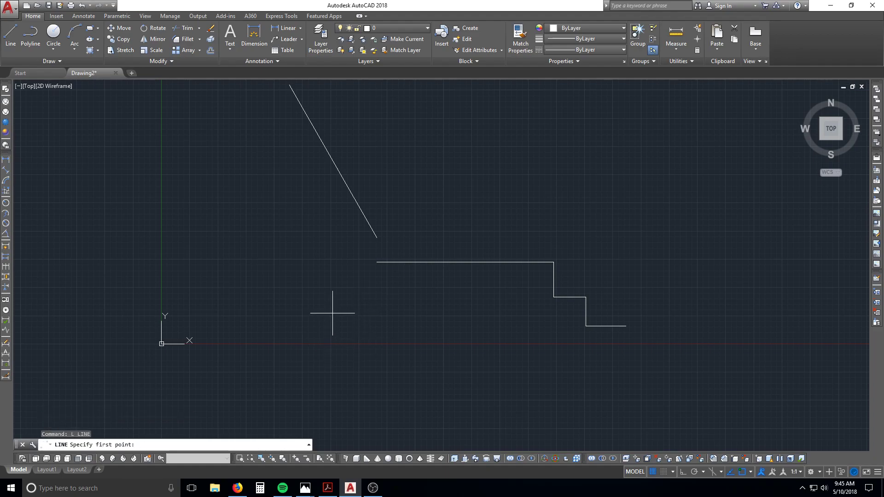
key(Escape)
key(Escape)
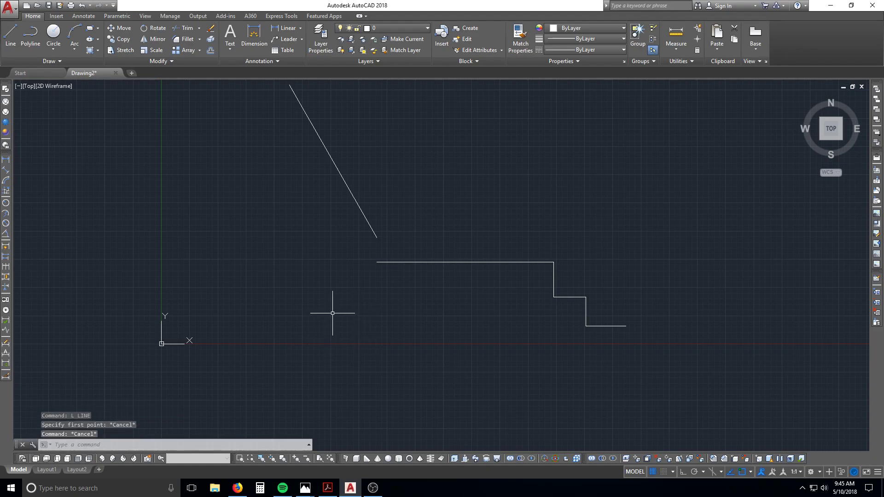
text(L)
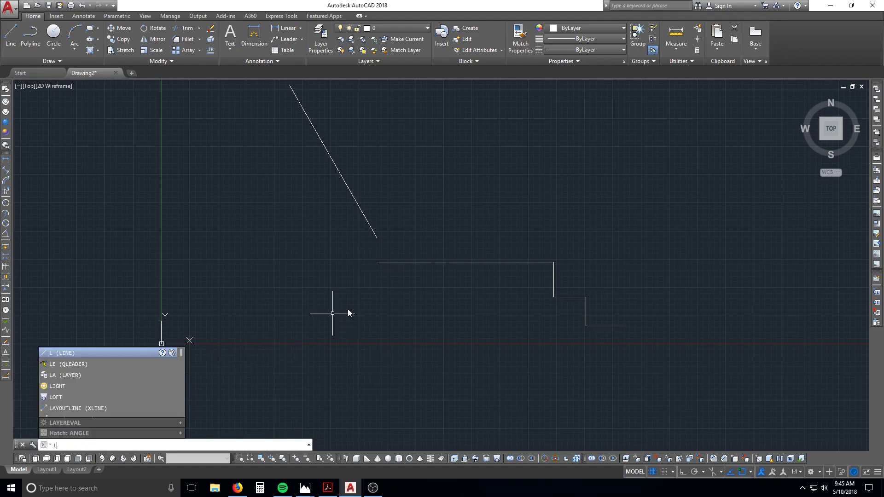
key(Escape)
key(Escape)
key(Escape)
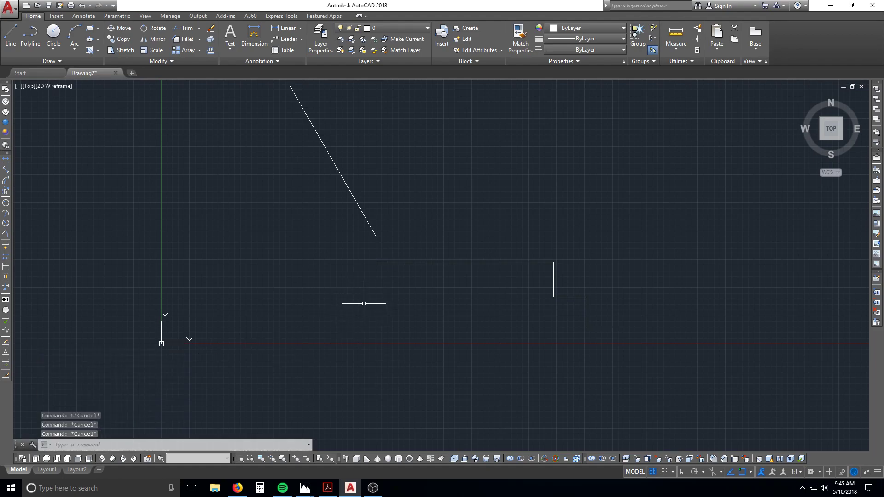
Draw a single freehand line below the stepped lines, sloping down to the right across the X axis
text(L)
key(Return)
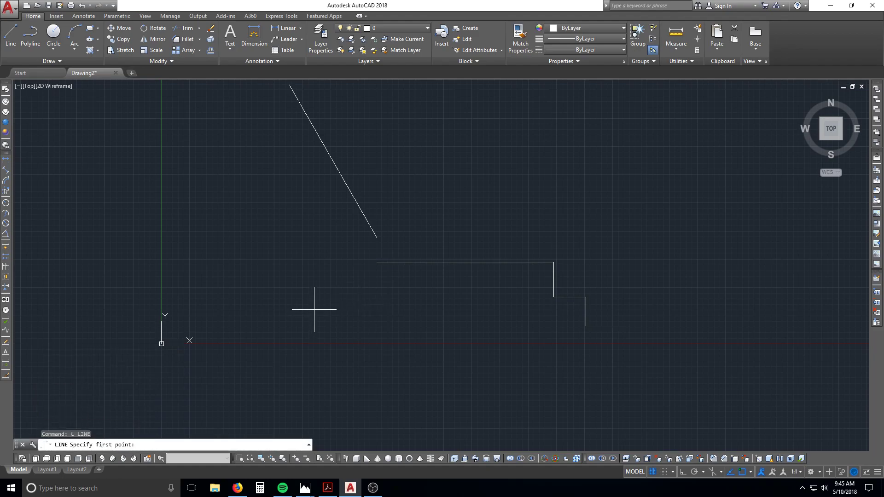
click(350, 317)
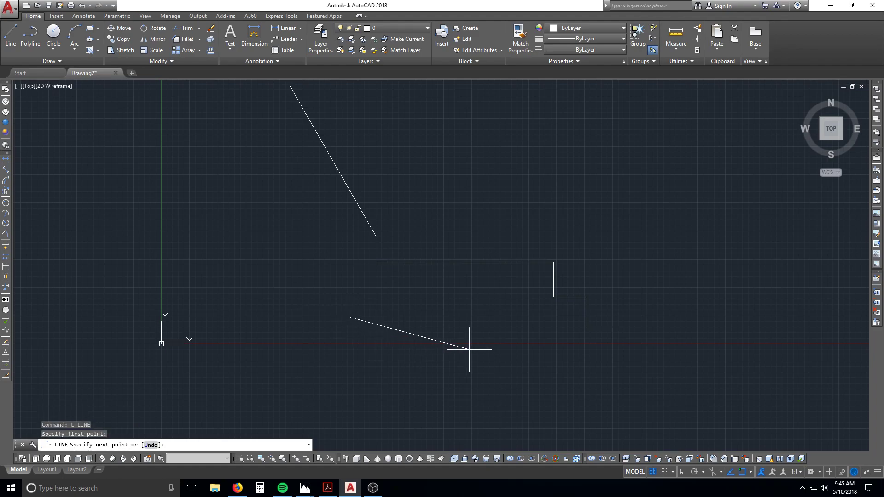
click(536, 400)
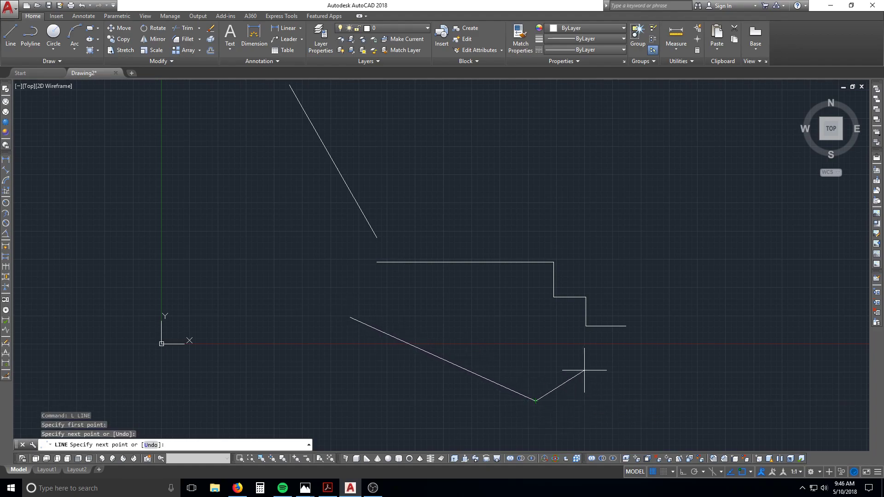
key(Return)
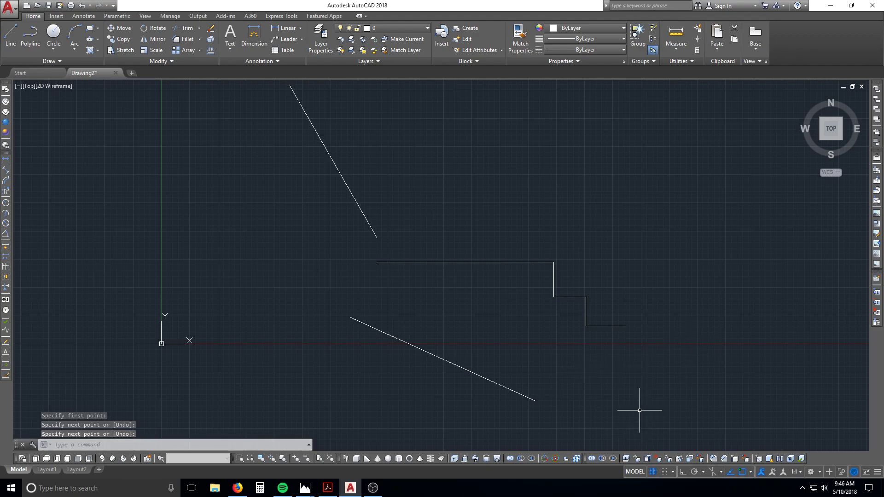
Erase the sloping line below the stepped lines
text(e)
key(Return)
click(482, 362)
click(450, 396)
key(Return)
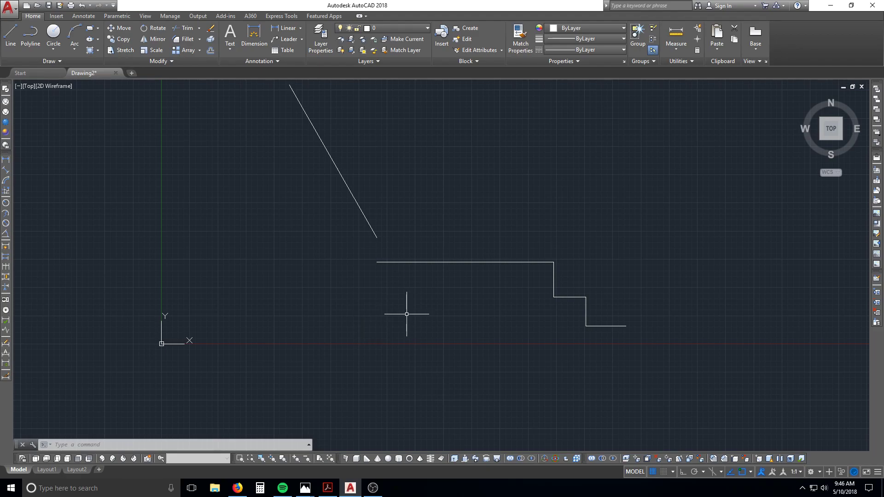
Draw a freehand, nearly square rectangle to the right of the stepped lines
mouse_move(517, 281)
middle_down()
mouse_move(444, 305)
mouse_move(345, 316)
middle_up()
key(Escape)
key(Escape)
key(Escape)
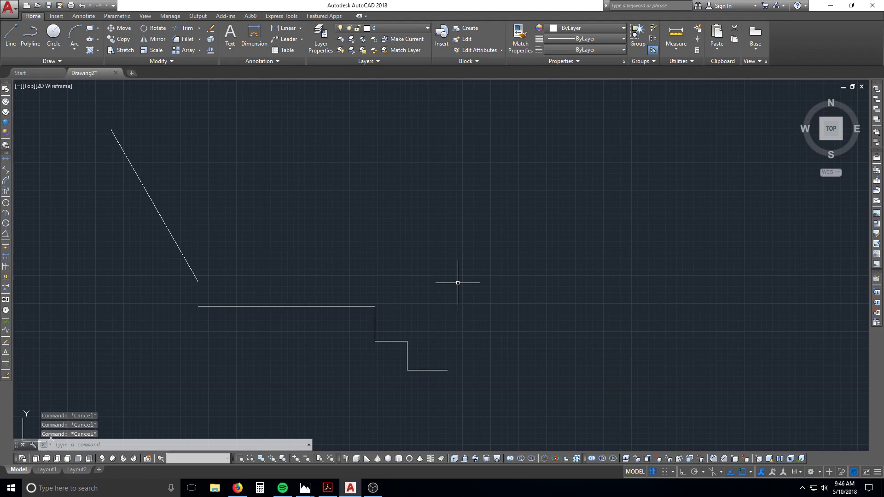
text(REC)
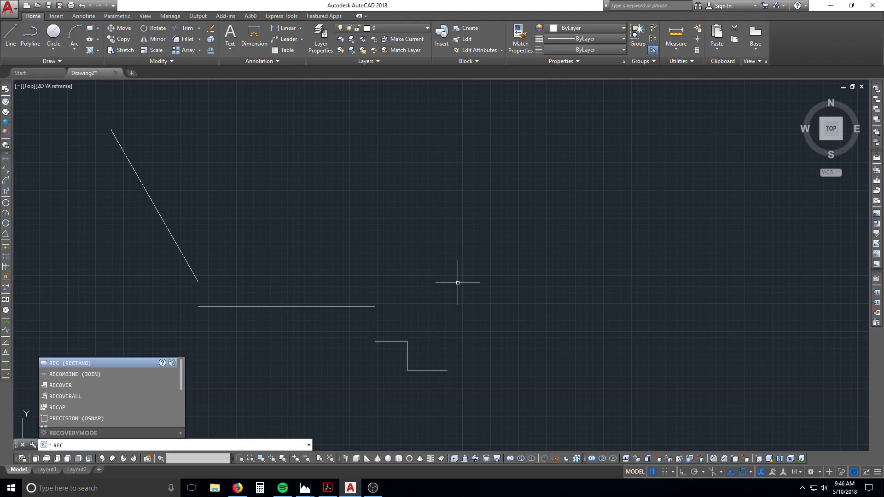
key(Return)
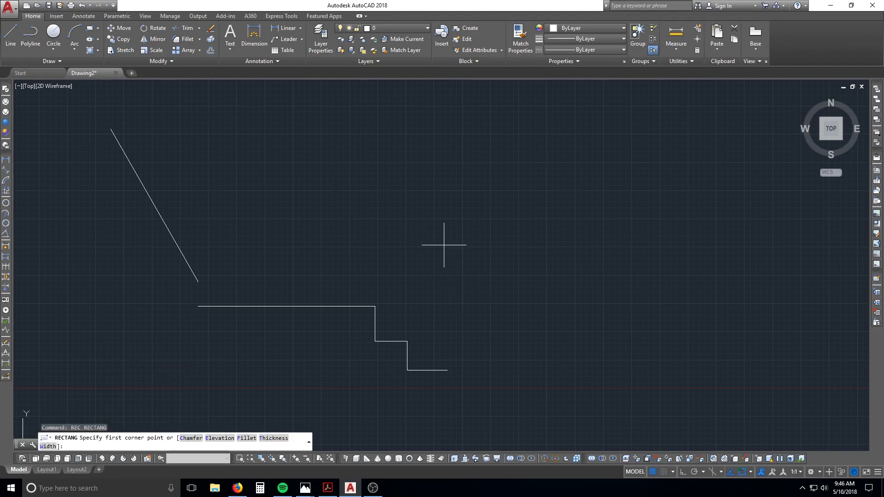
click(460, 246)
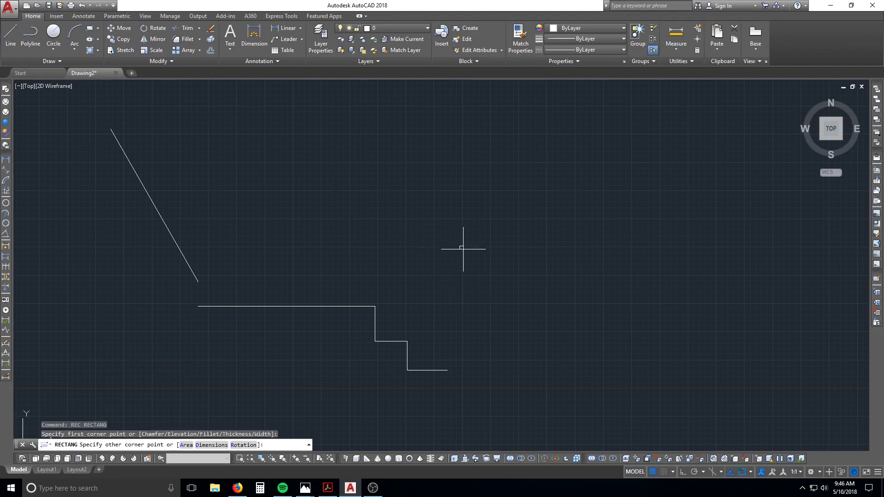
click(532, 312)
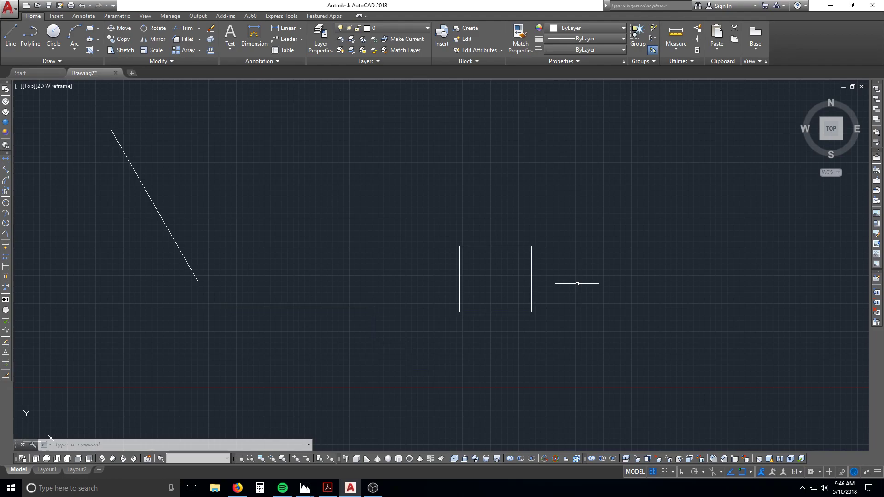
Draw a tall, very narrow freehand rectangle to the right of the nearly square one
key(Return)
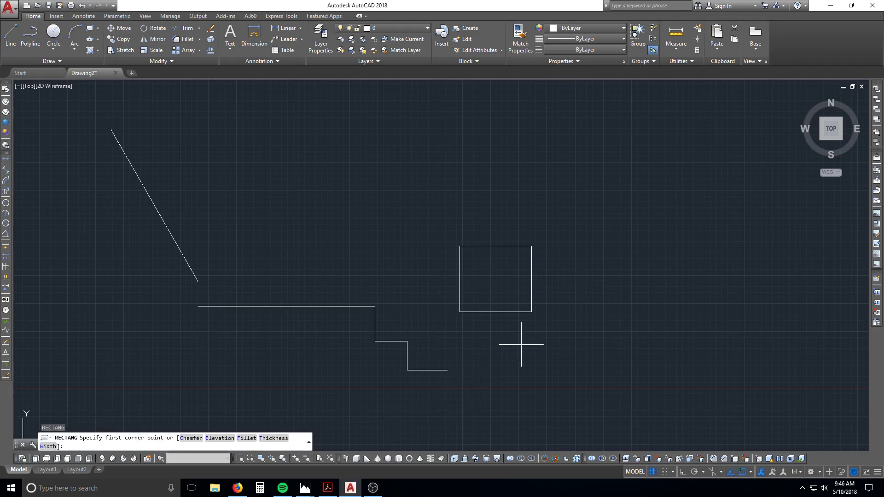
click(561, 310)
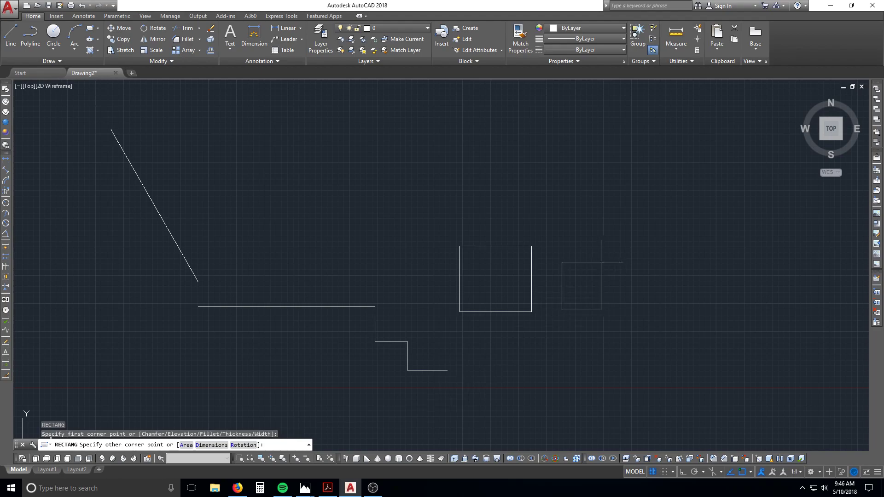
click(567, 158)
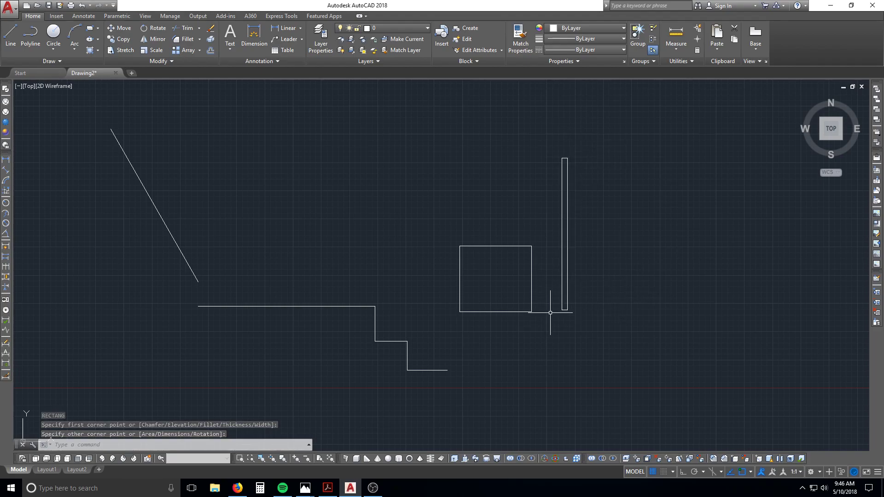
scroll(582, 287, up, 2)
mouse_move(567, 293)
middle_down()
mouse_move(491, 297)
mouse_move(468, 241)
middle_up()
key(Escape)
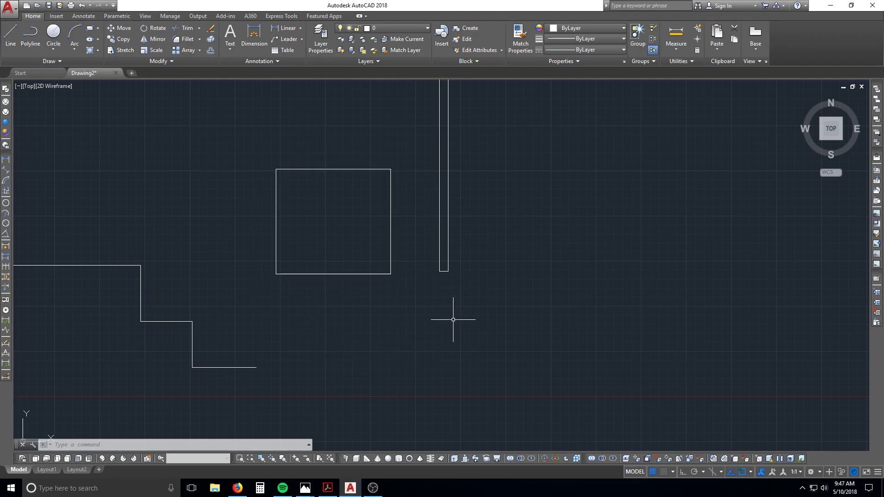
key(Escape)
key(Escape)
key(Escape)
text(rec)
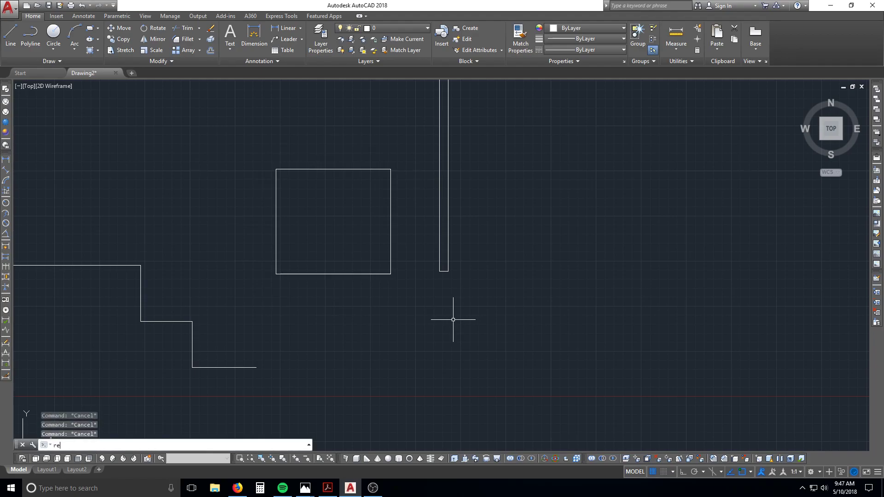
key(Return)
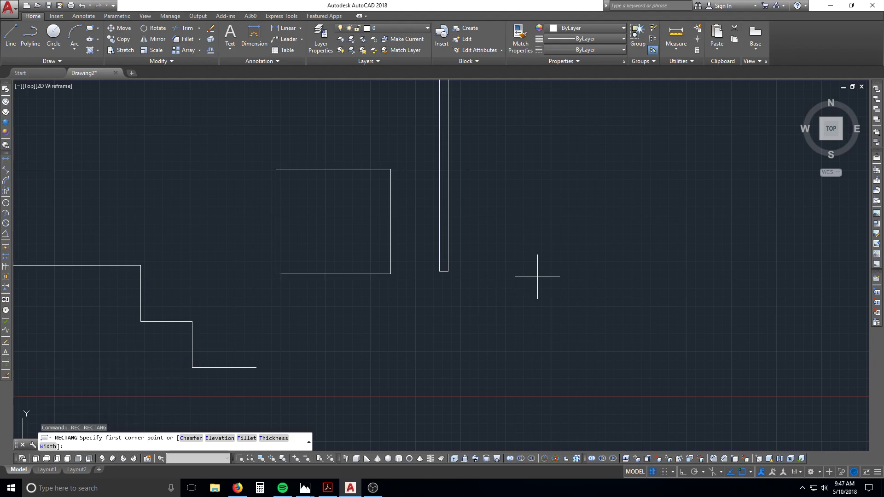
key(F8)
text(@)
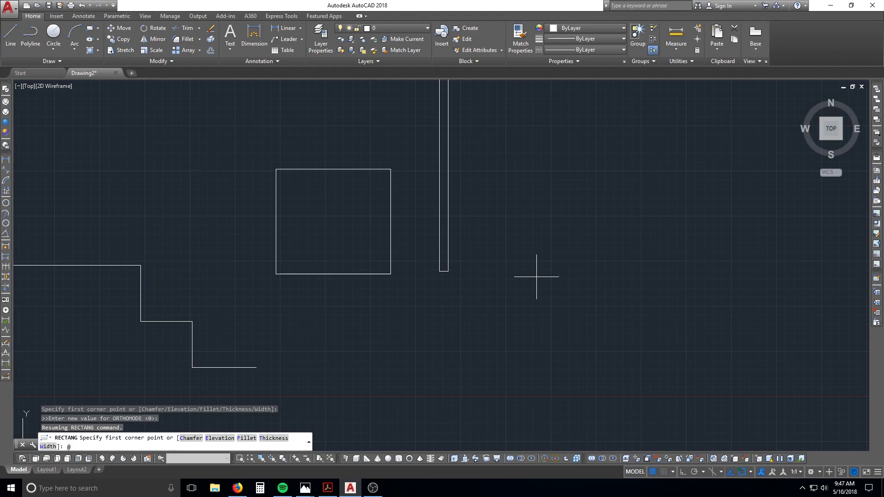
text(12,12)
key(Escape)
key(Escape)
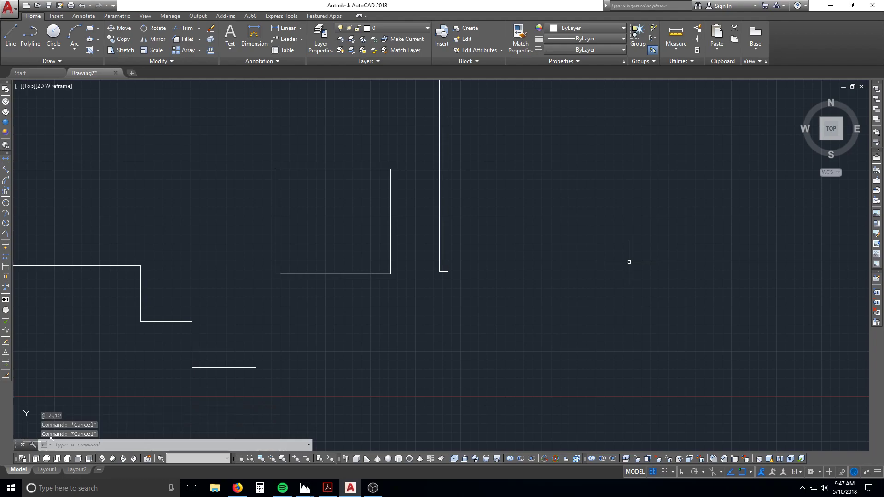
text(rec)
key(Return)
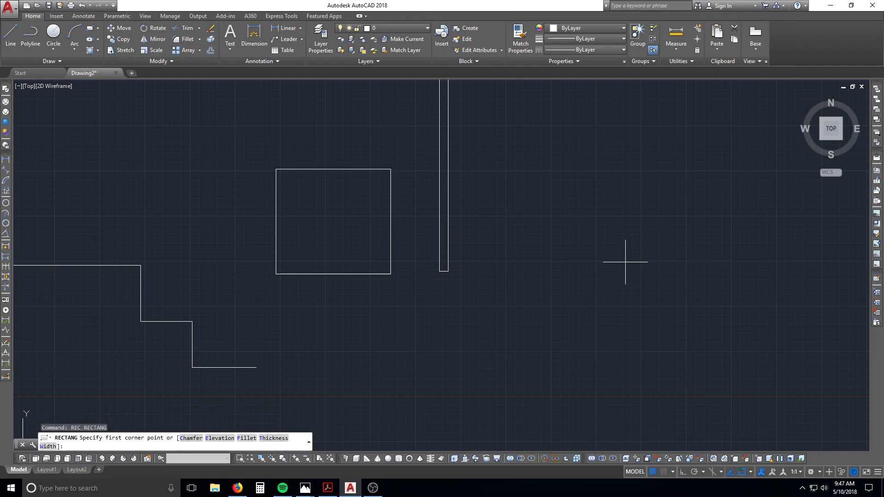
click(555, 267)
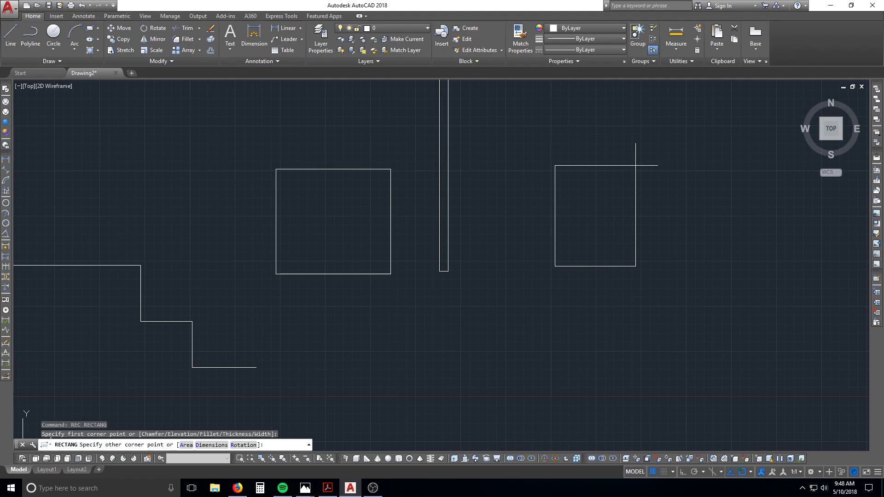
key(F8)
text(@12,12)
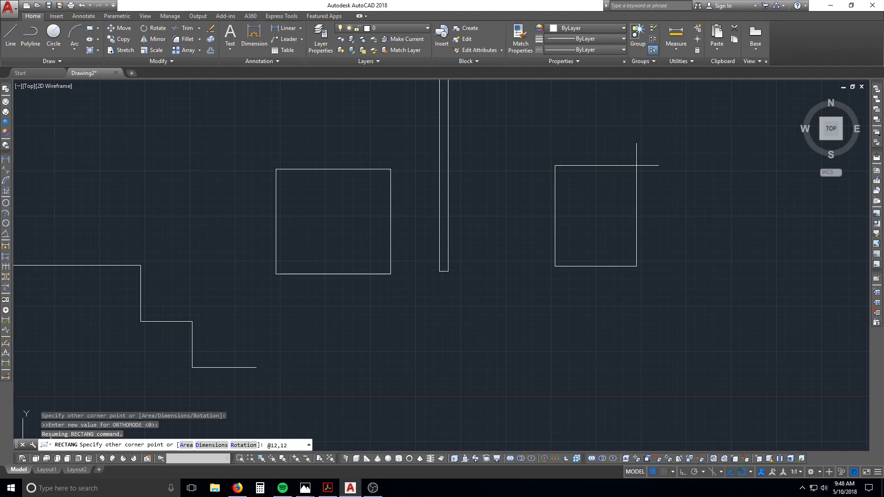
key(Return)
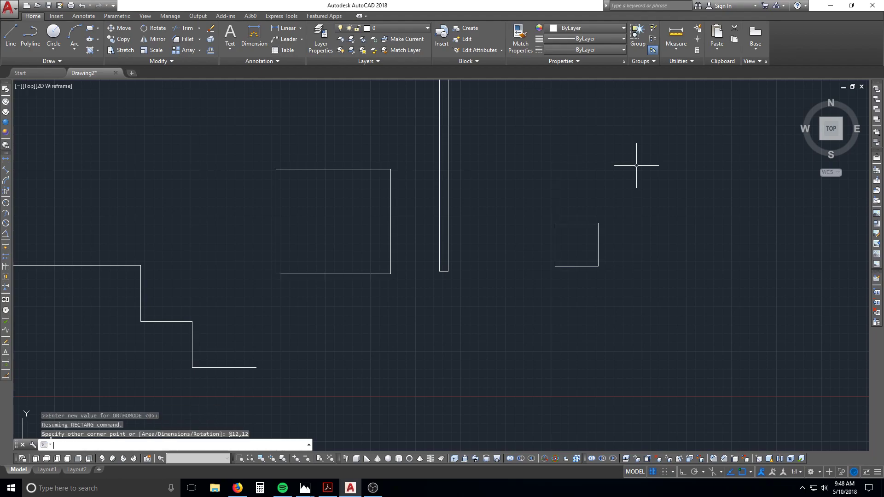
Draw a rectangle from a corner right of the small square, entering 1',36 as the opposite corner without the @ prefix
text(rec)
key(Return)
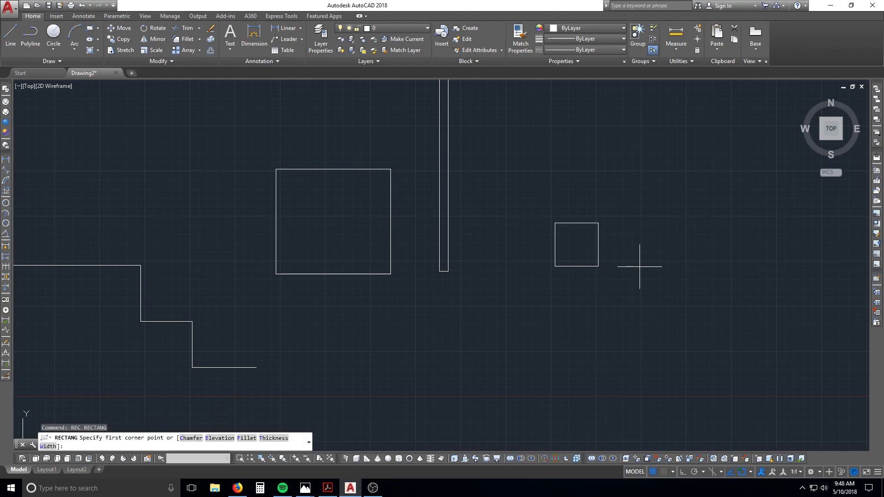
key(Return)
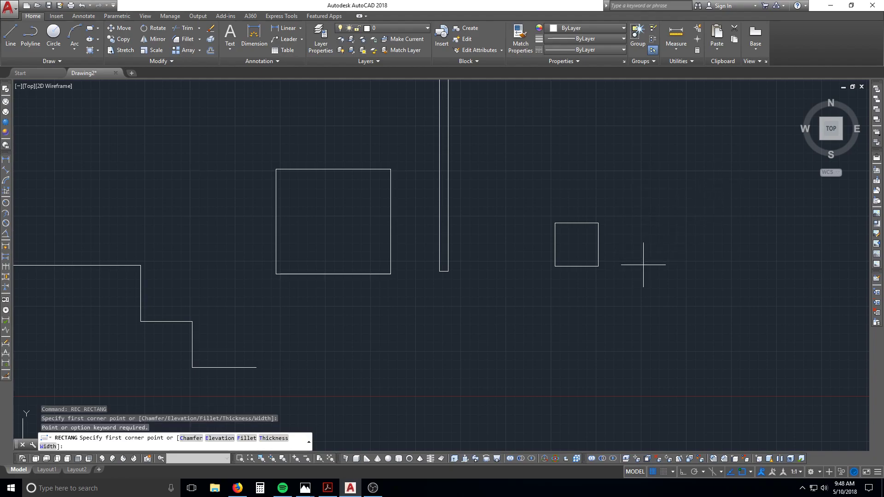
click(644, 265)
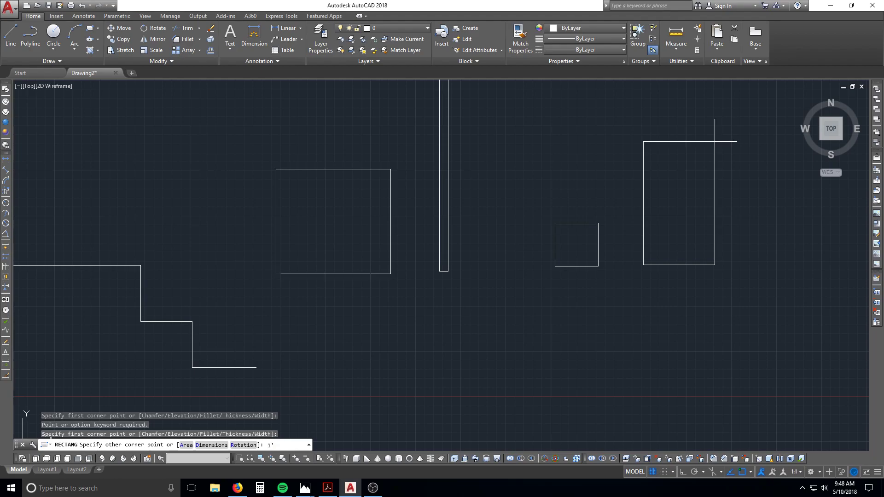
text(36)
key(Return)
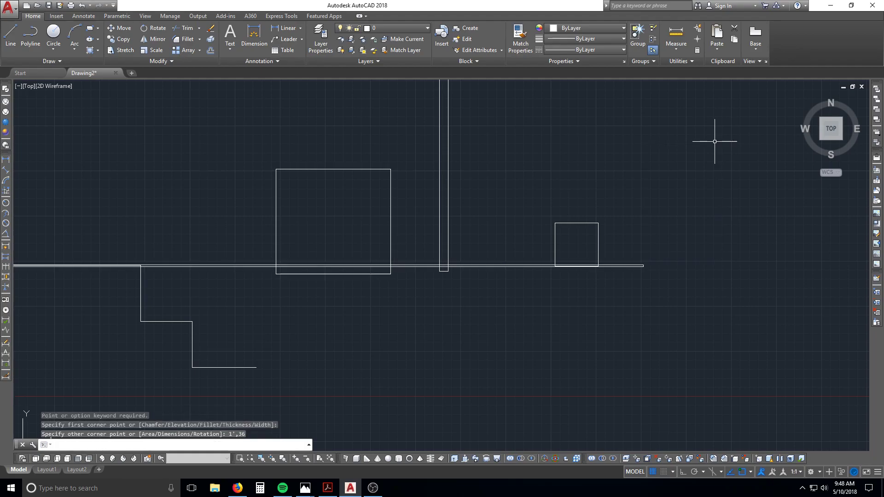
Move the long thin rectangle down and to the right, clear of the other shapes and below the X axis
text(m)
key(Return)
click(535, 245)
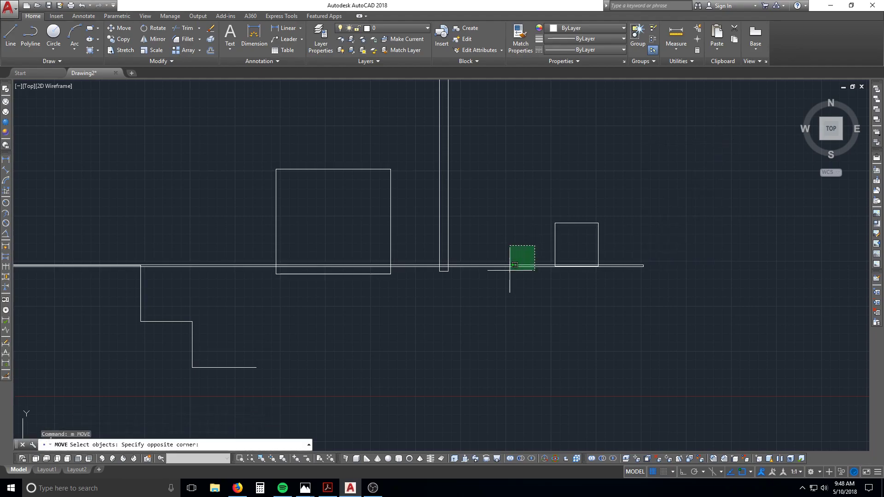
click(514, 266)
key(Return)
scroll(500, 273, down, 3)
click(500, 272)
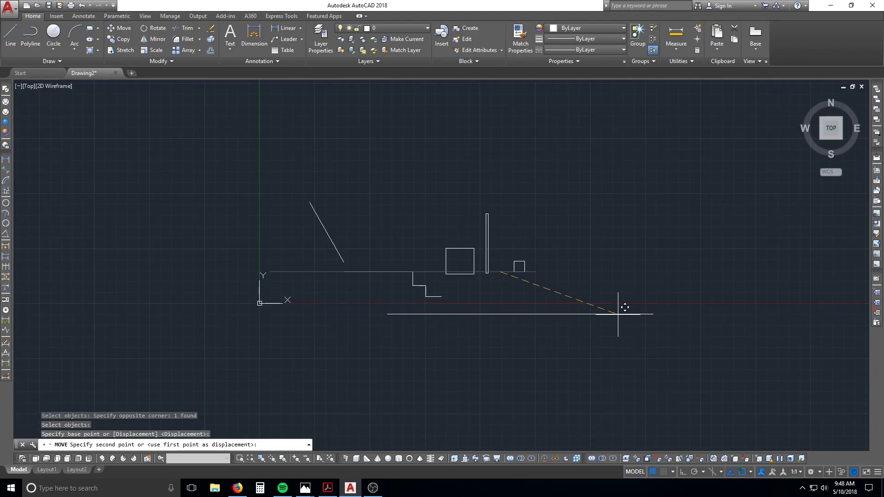
key(Escape)
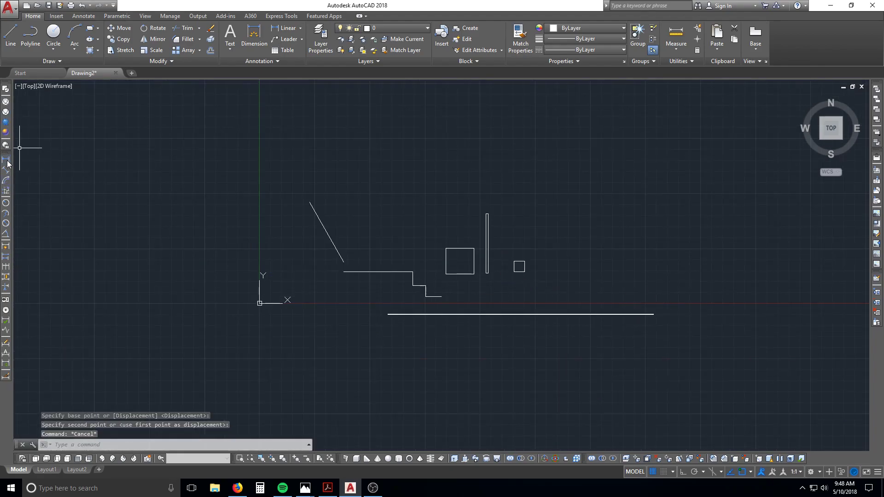
Add a linear dimension to the long side of the thin rectangle, placed just below it, and inspect its text
click(7, 162)
key(Return)
click(461, 315)
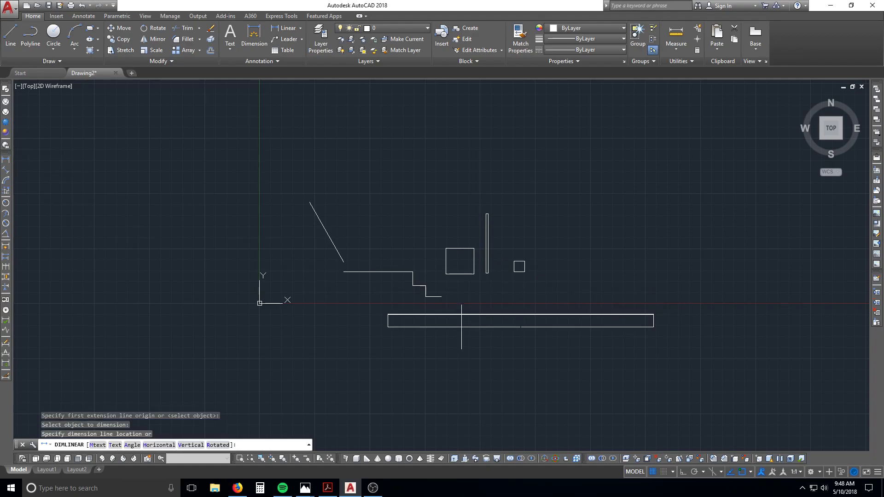
click(462, 327)
key(Escape)
scroll(513, 320, up, 6)
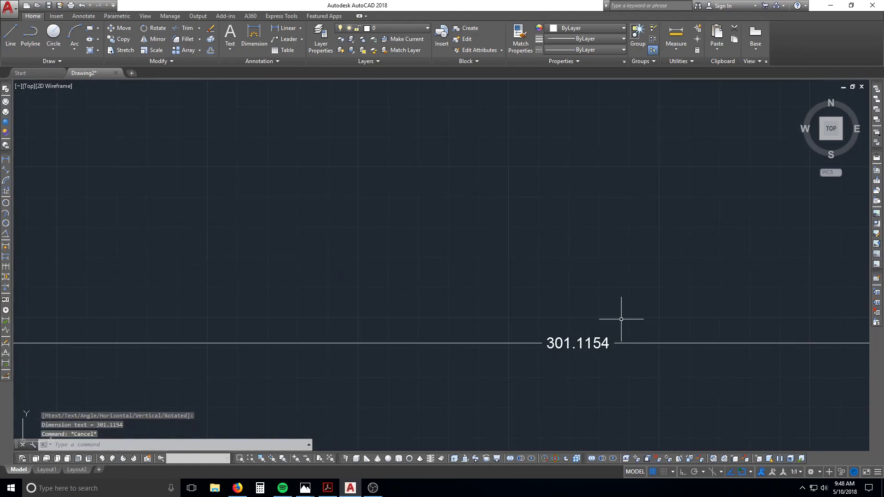
Erase the linear dimension and the long thin rectangle below the X axis
scroll(621, 319, down, 5)
text(e)
key(Return)
click(631, 339)
click(608, 322)
scroll(582, 305, down, 5)
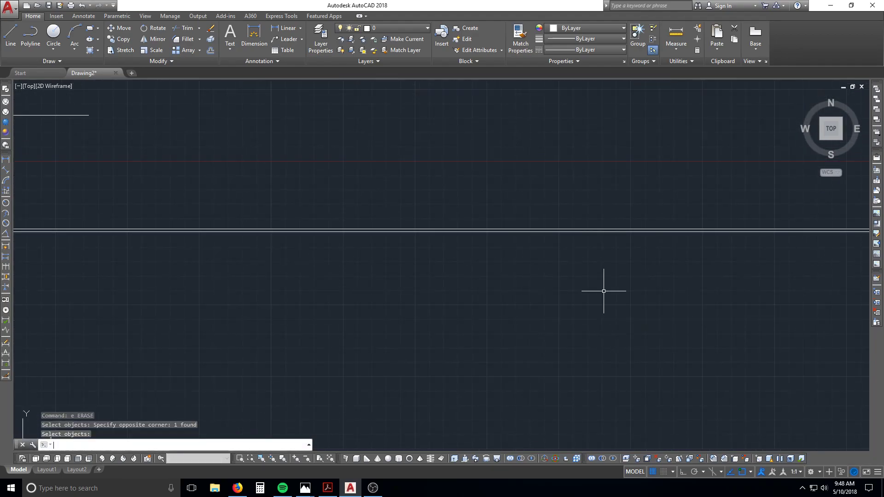
key(Return)
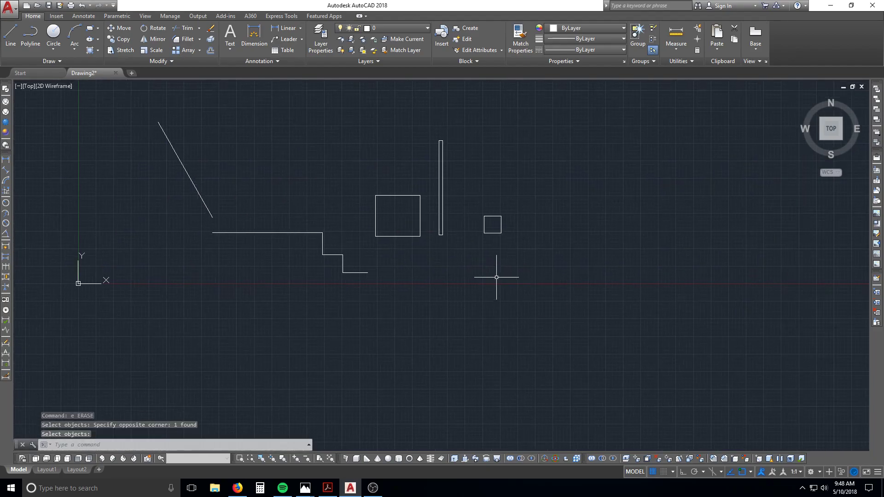
key(Escape)
scroll(515, 197, up, 8)
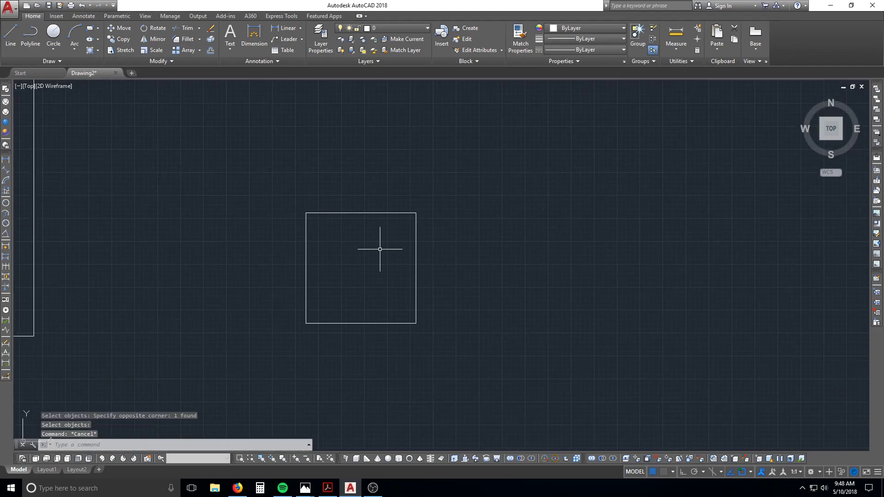
key(Escape)
key(Escape)
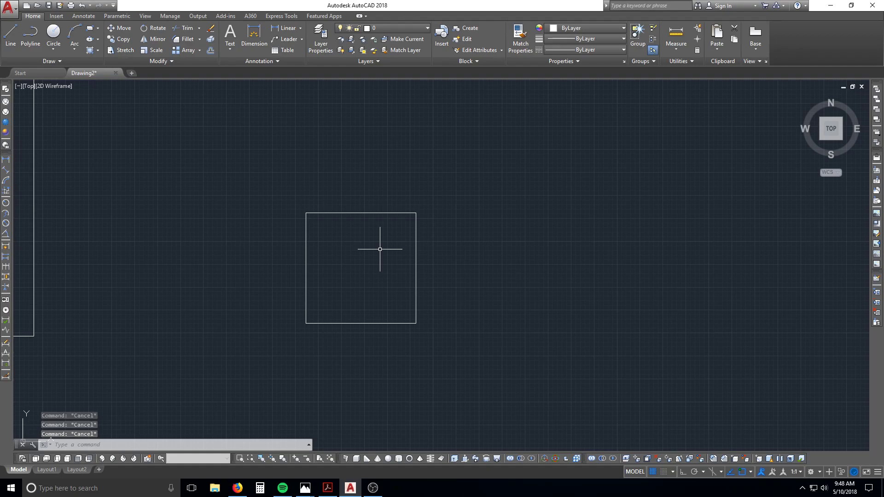
key(Escape)
text(REc)
key(Return)
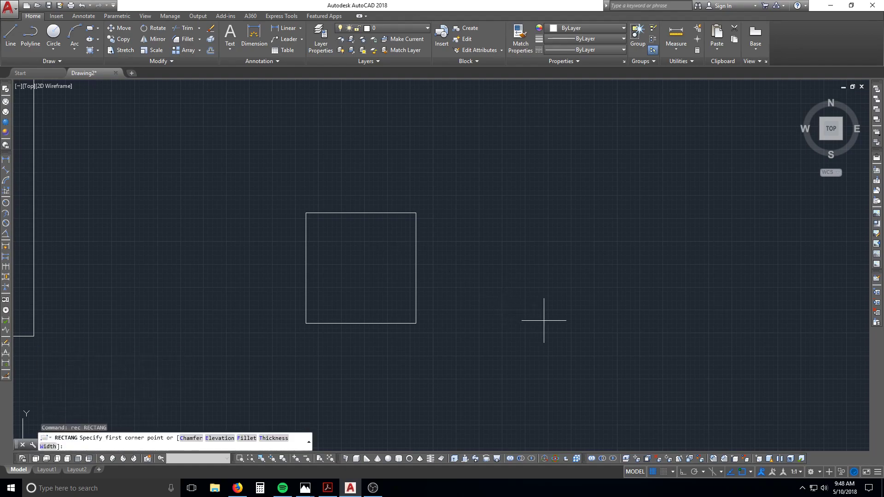
key(Escape)
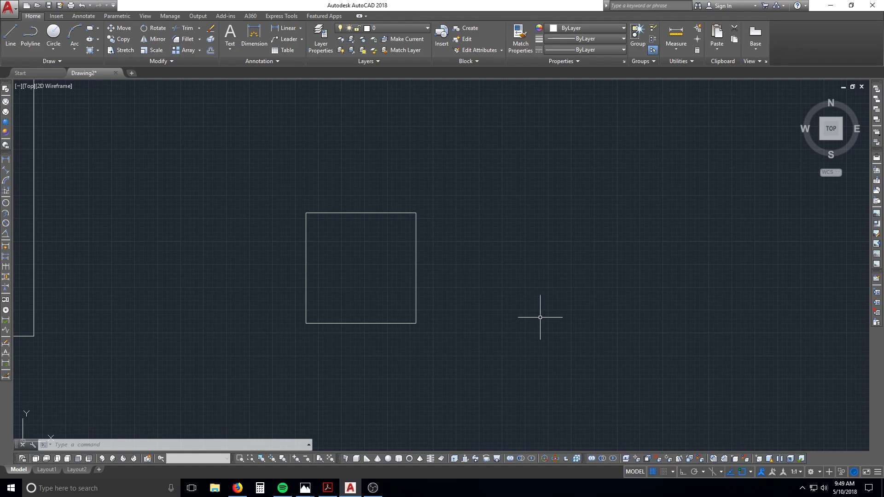
scroll(525, 298, down, 2)
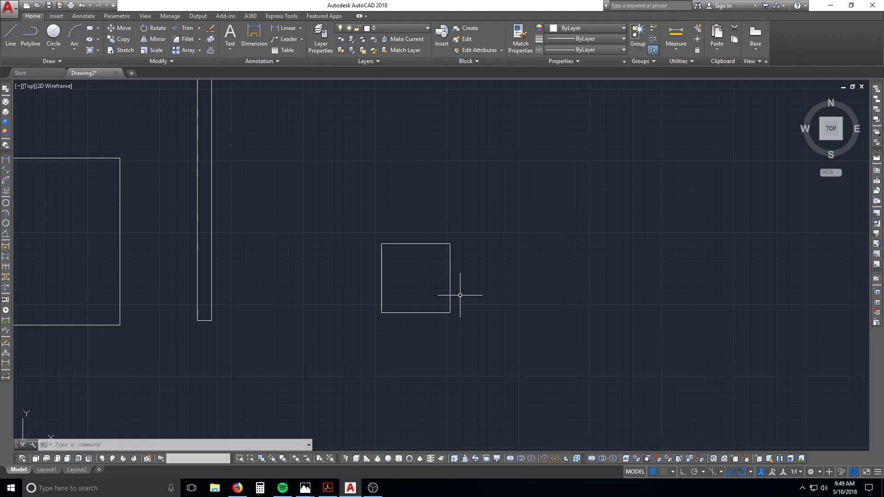
key(Escape)
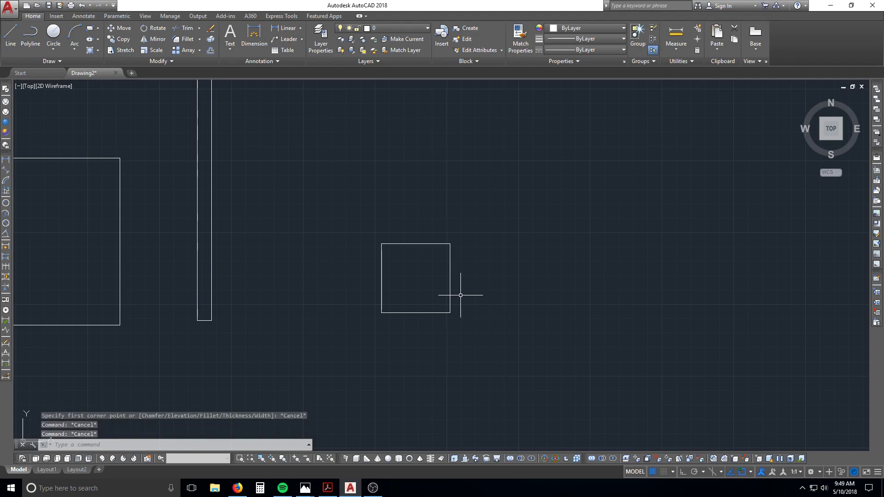
Add multiline text reading "sdfgsdfg" in a text box right of the small square
text(T)
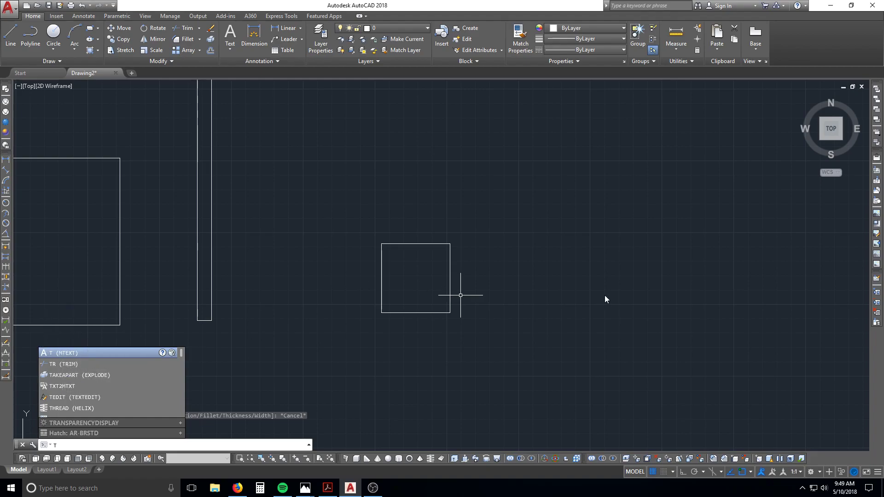
key(Return)
click(537, 264)
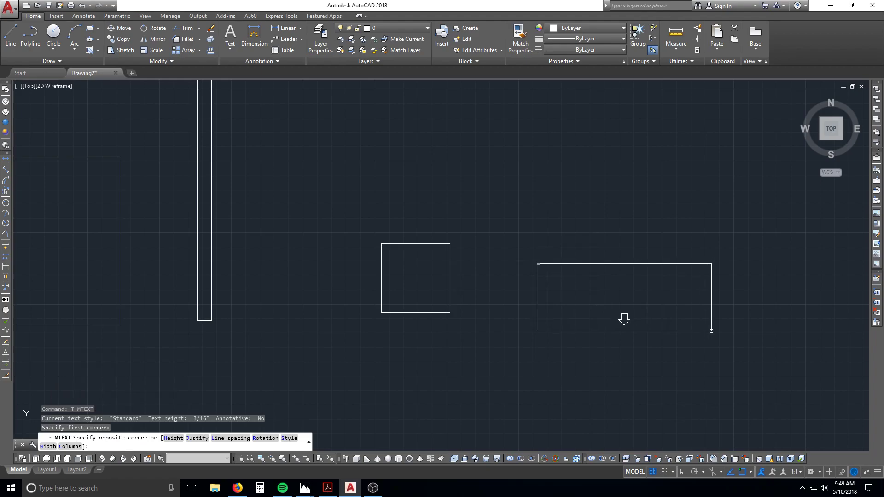
click(710, 330)
text(sdfgsdfg)
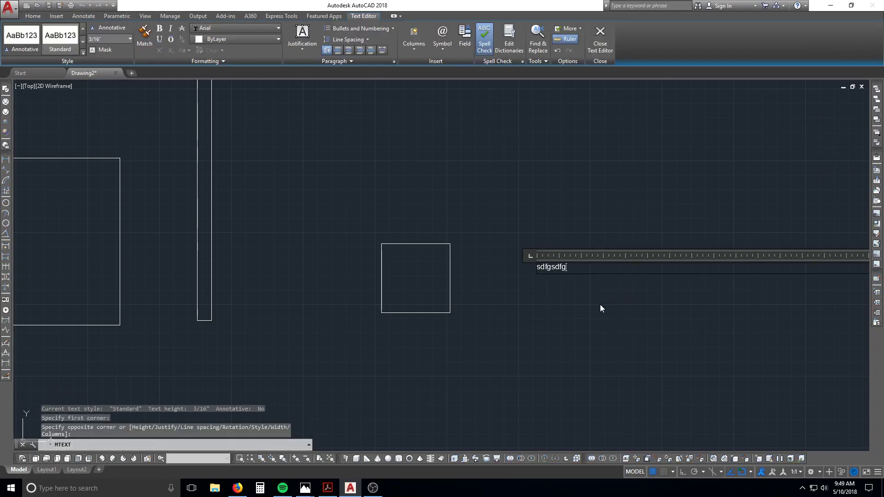
scroll(584, 270, up, 7)
click(551, 355)
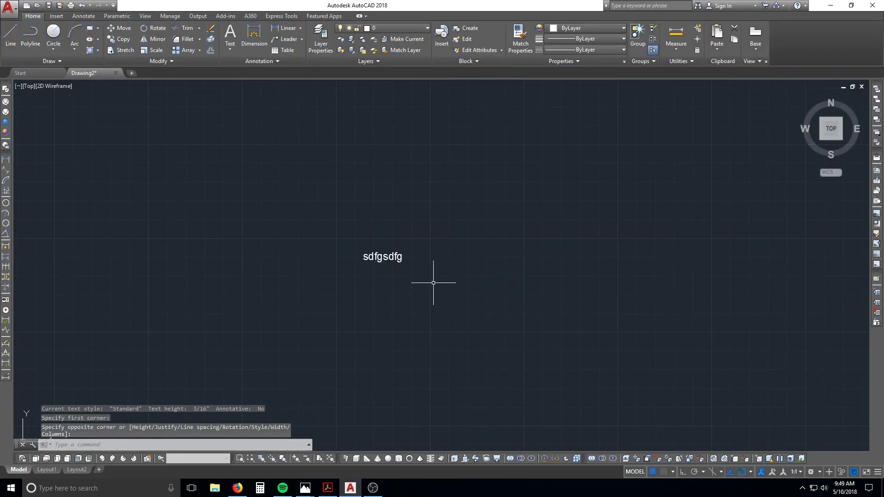
key(Escape)
key(Escape)
text(sc)
key(space)
click(398, 264)
click(390, 256)
key(space)
click(389, 256)
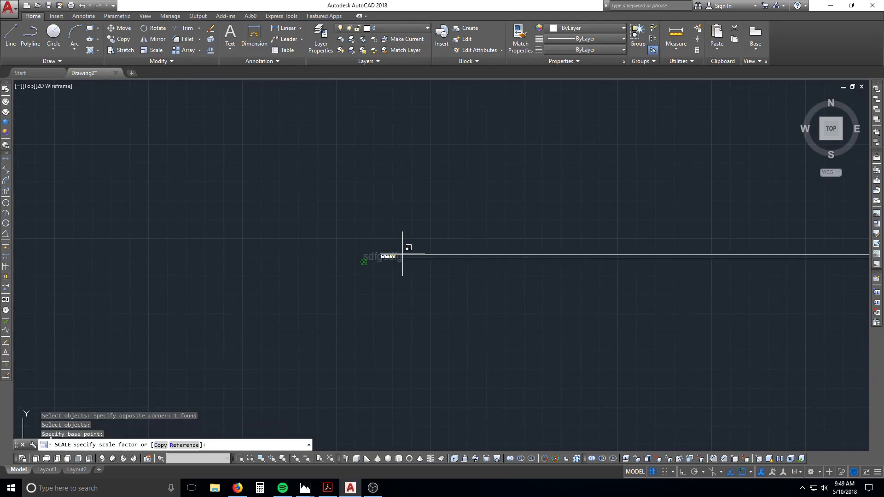
key(Escape)
key(Escape)
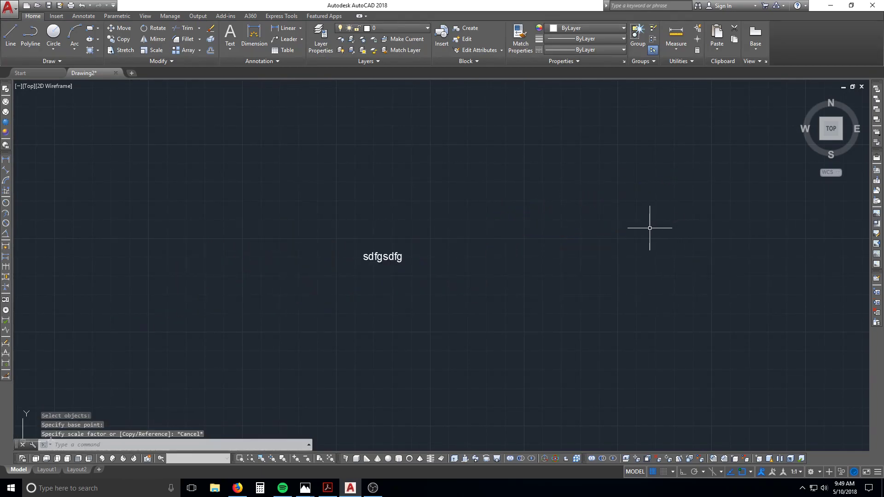
Scale the "sdfgsdfg" text up freehand from a base point at its middle, to a text height of about 2 1/16"
text(sc)
key(space)
click(442, 281)
click(373, 229)
key(space)
click(381, 257)
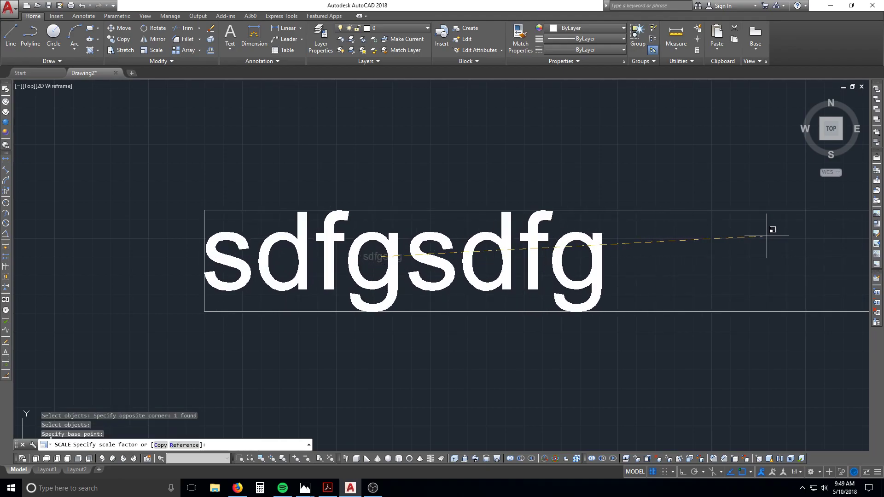
click(767, 235)
scroll(594, 288, down, 8)
scroll(593, 291, up, 6)
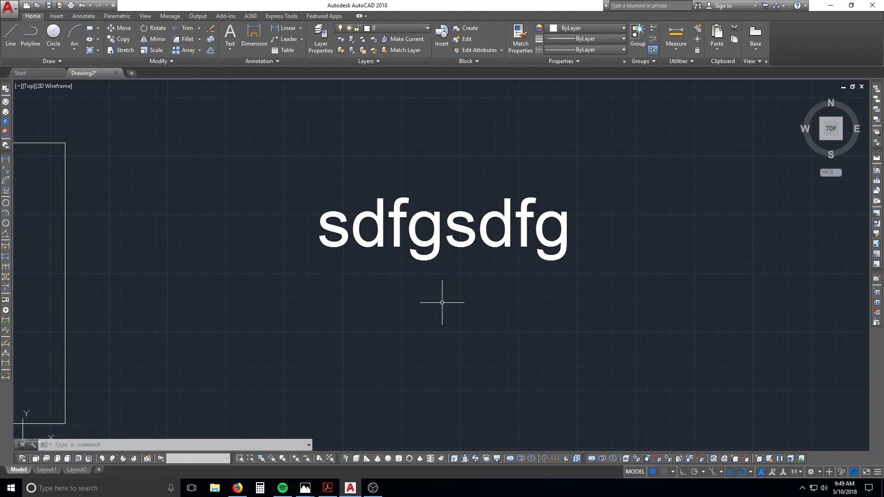
scroll(442, 303, down, 4)
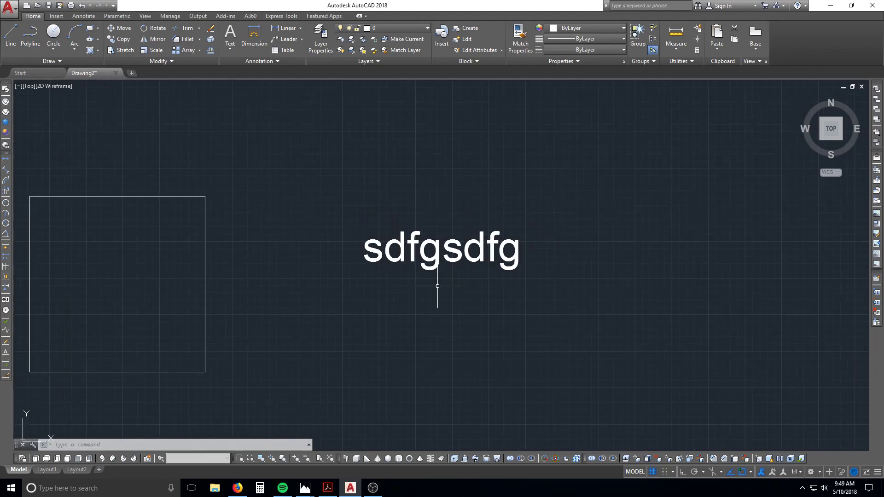
scroll(460, 296, up, 5)
text(e)
key(Return)
key(Escape)
key(Escape)
key(Escape)
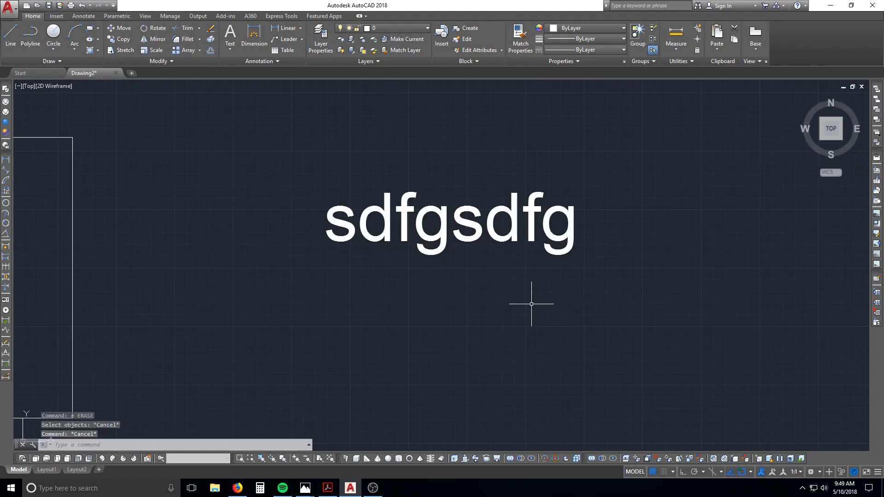
Change the font of the whole "sdfgsdfg" text to BankGothic Md BT and finish editing it
double_click(508, 239)
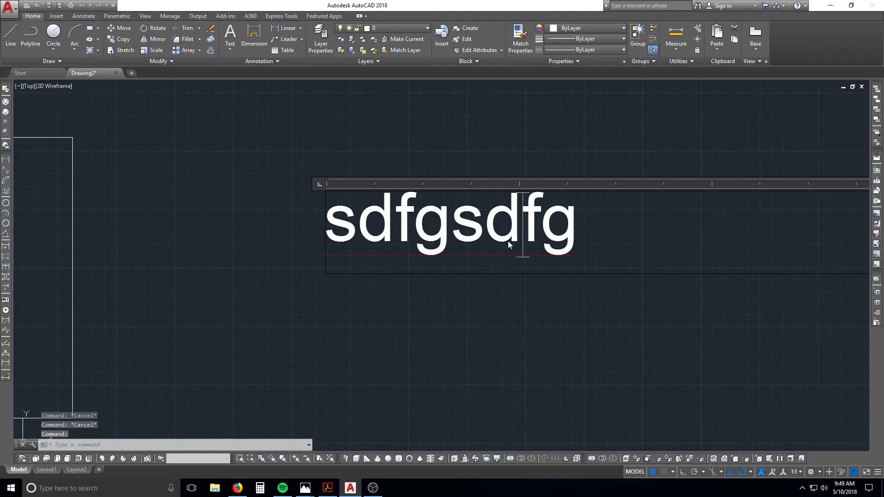
drag(578, 230, 190, 198)
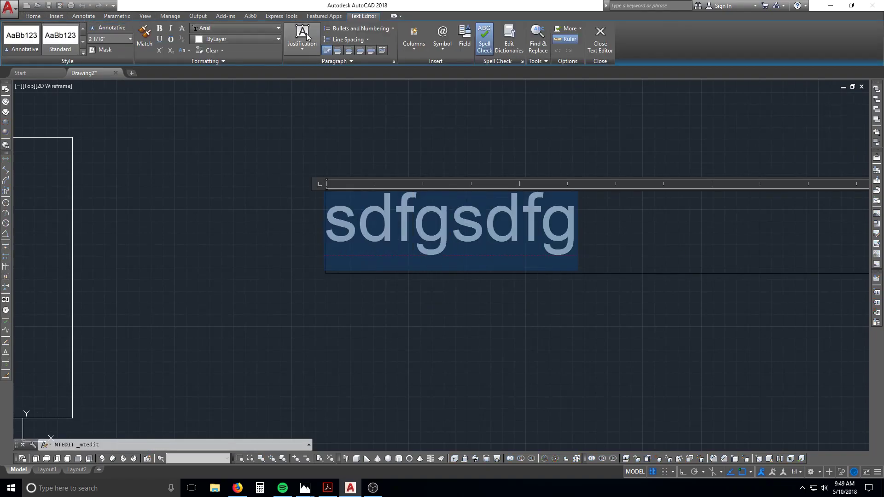
click(234, 29)
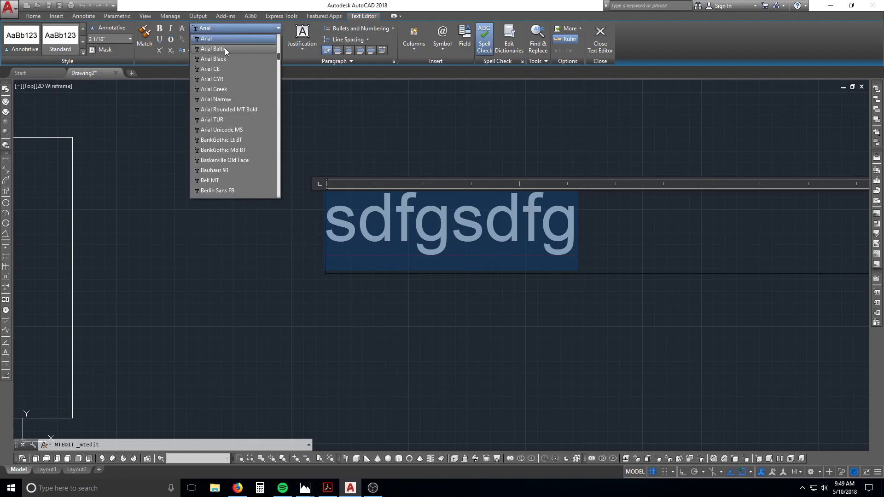
click(230, 150)
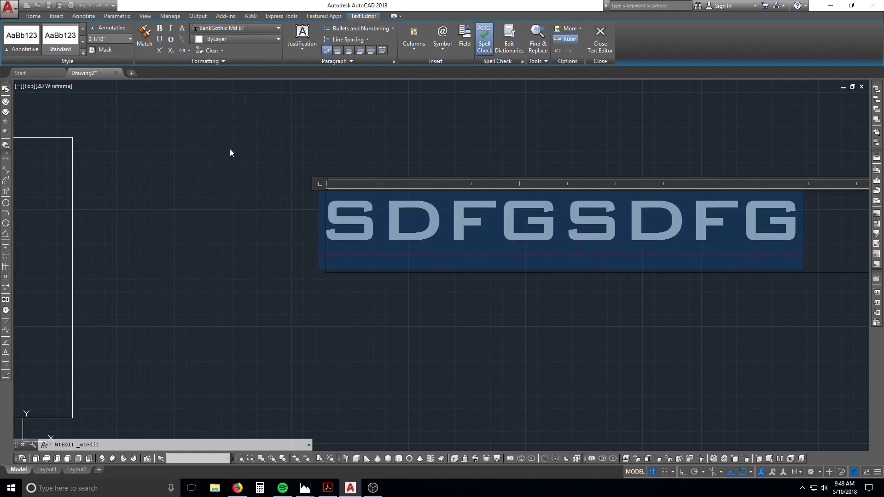
click(411, 315)
scroll(479, 302, down, 2)
middle_drag(484, 301, 360, 306)
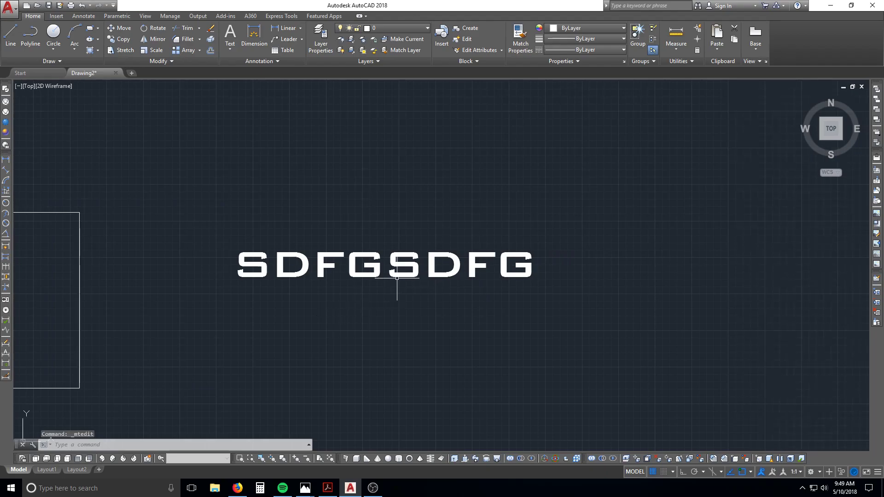
scroll(430, 300, up, 2)
text(e)
key(Return)
click(439, 296)
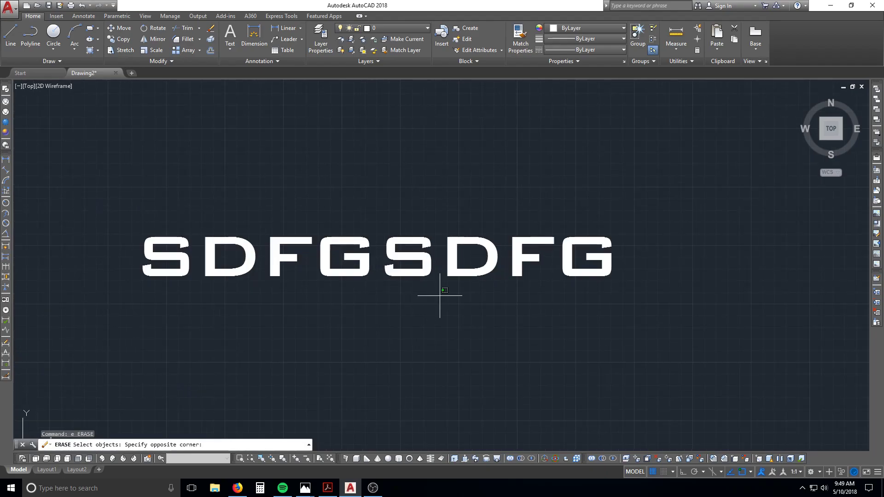
click(460, 306)
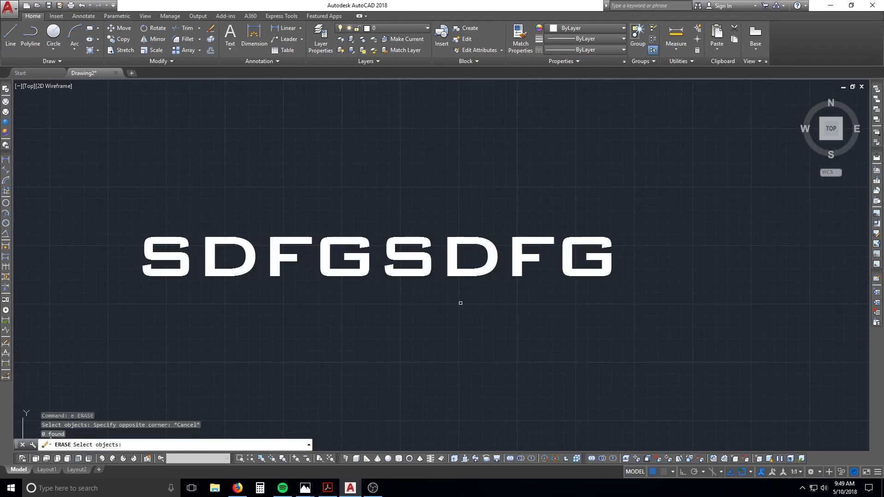
key(Escape)
Erase the enlarged multiline text right of the small square
text(E)
key(Return)
click(489, 326)
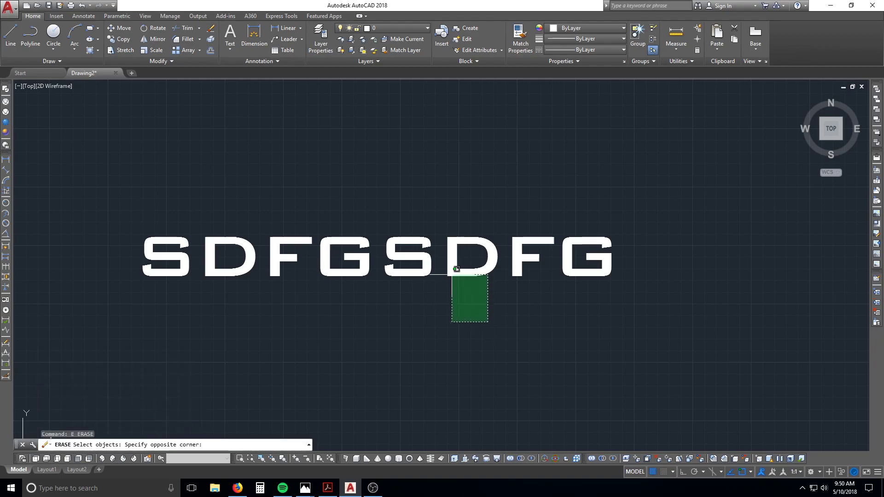
click(431, 252)
key(Return)
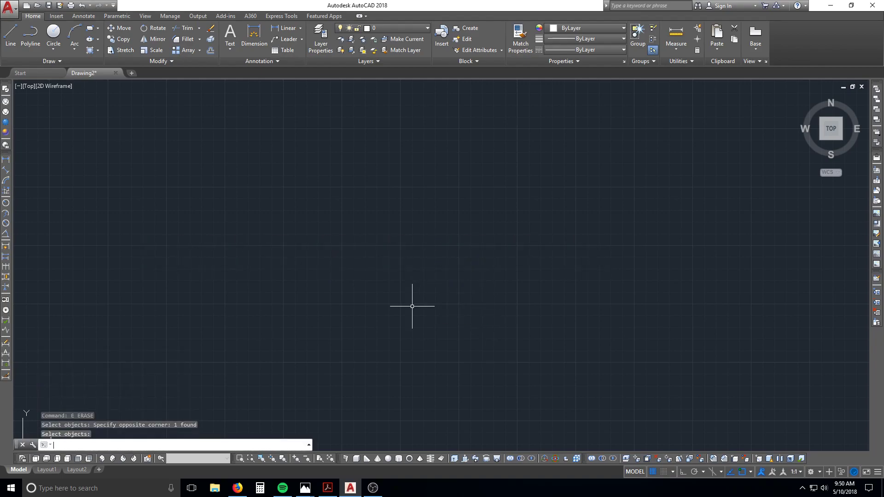
Start multiline text reading "sdfasdf" right of the small square, and discard it without saving the text changes
scroll(412, 306, down, 8)
scroll(364, 267, down, 2)
middle_drag(322, 268, 428, 282)
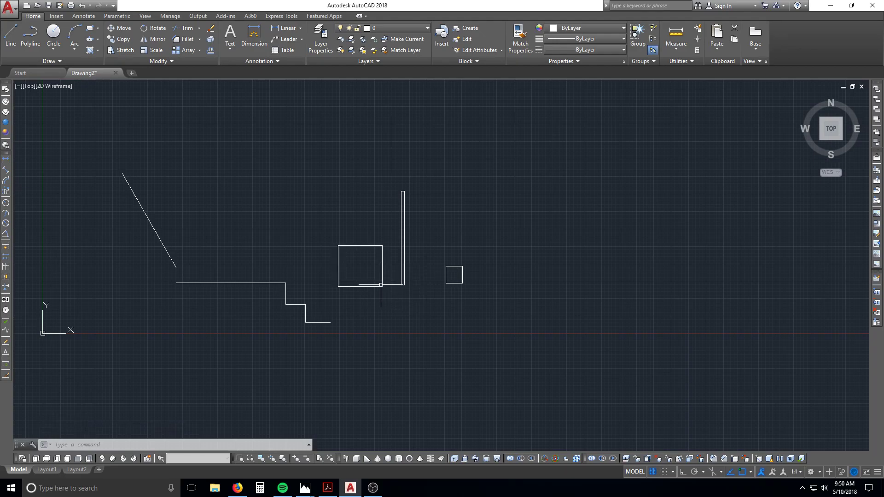
text(t)
key(Return)
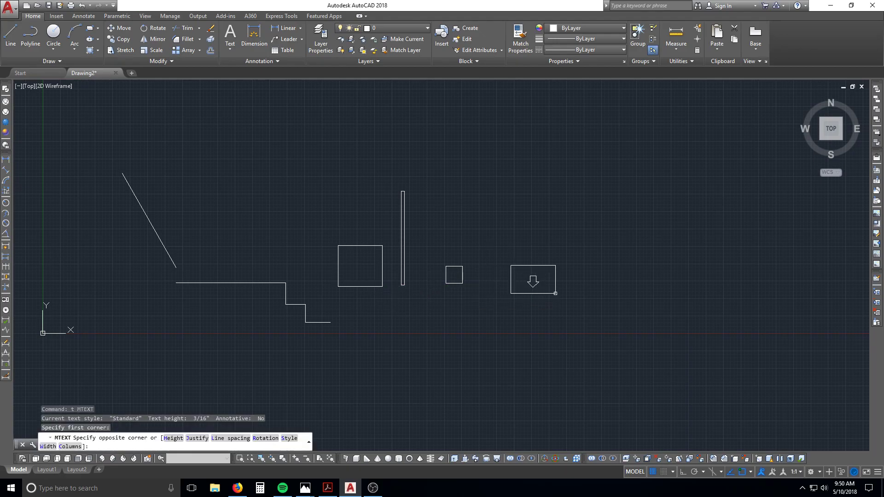
click(555, 290)
text(sdfasdf)
key(Return)
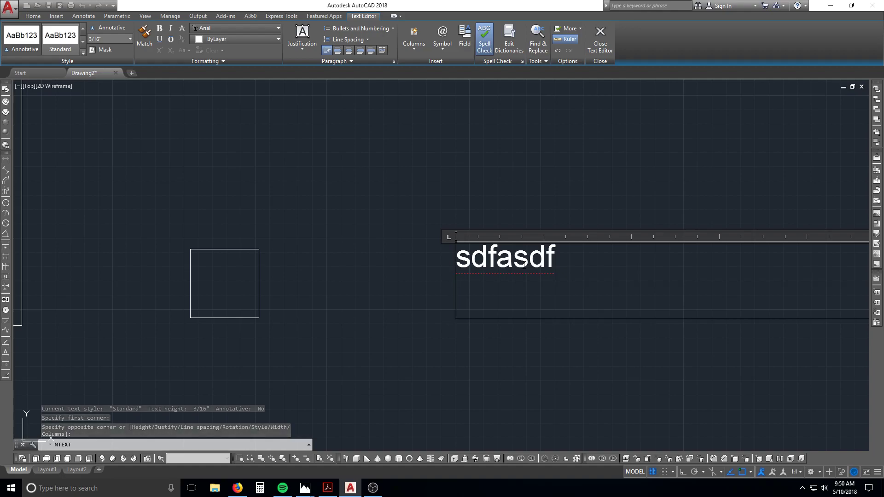
key(Escape)
click(542, 199)
key(Escape)
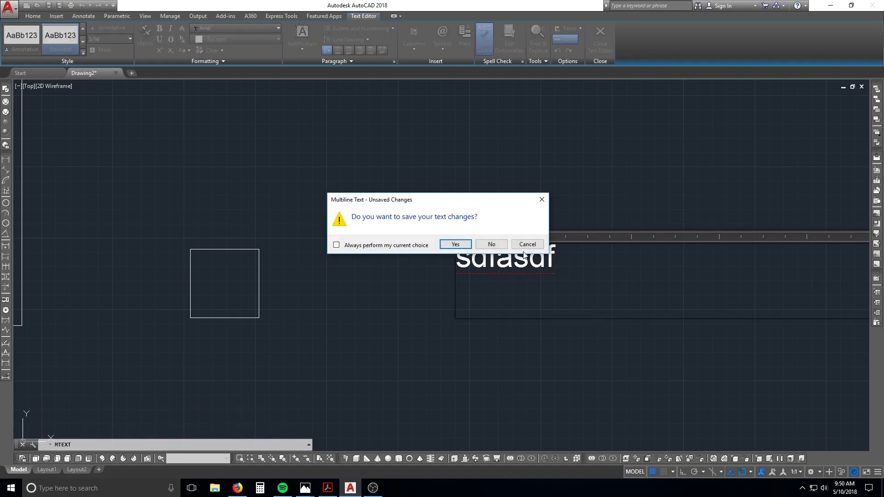
click(491, 245)
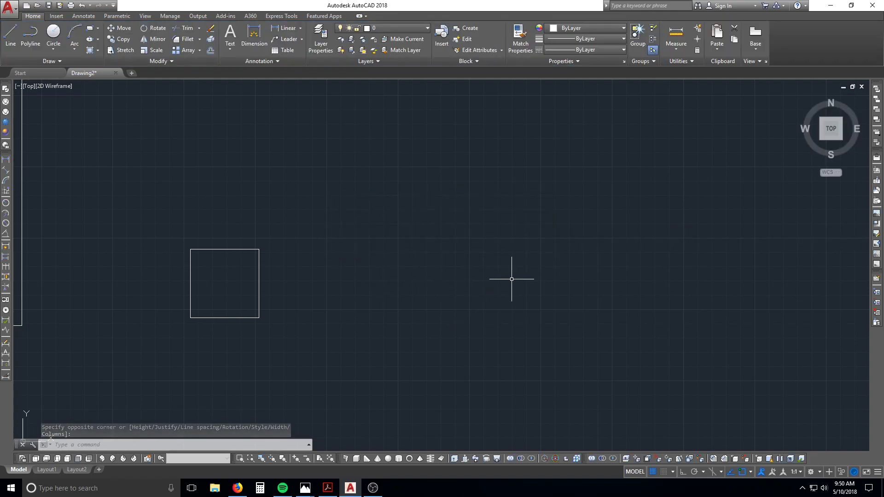
text(tx)
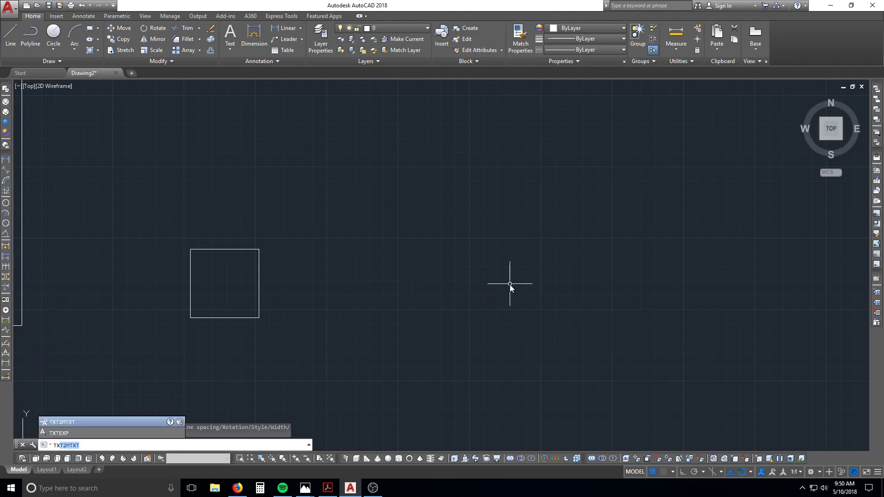
key(Escape)
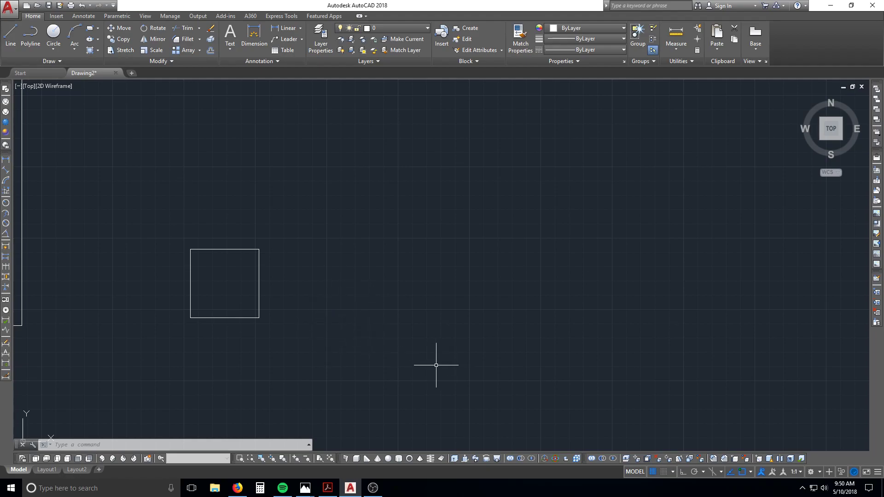
Move the large rectangle horizontally so that it overlaps the lower end of the tall narrow rectangle
scroll(310, 314, down, 2)
middle_drag(310, 314, 476, 330)
mouse_move(313, 294)
middle_down()
mouse_move(487, 262)
mouse_move(519, 247)
middle_up()
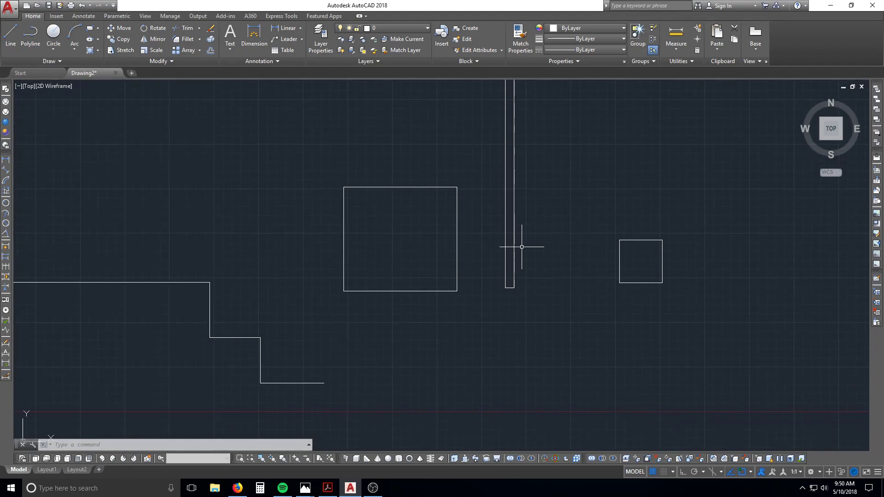
text(m)
key(Return)
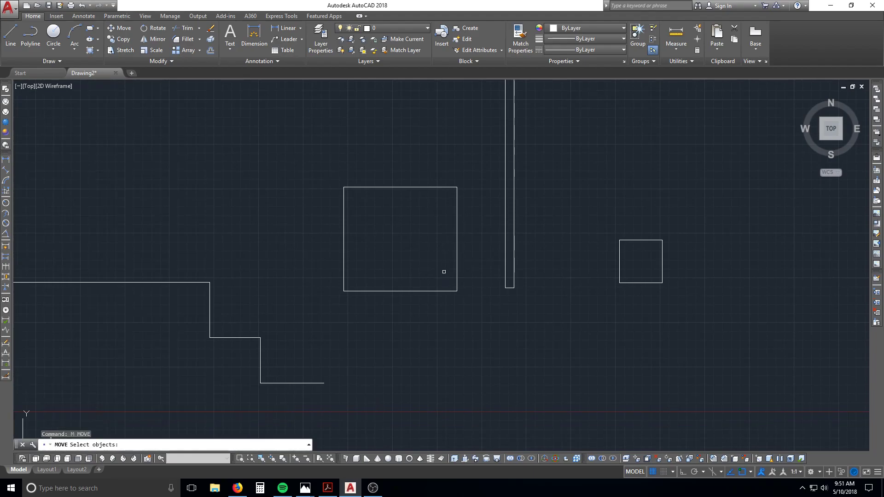
click(454, 297)
click(414, 276)
key(Return)
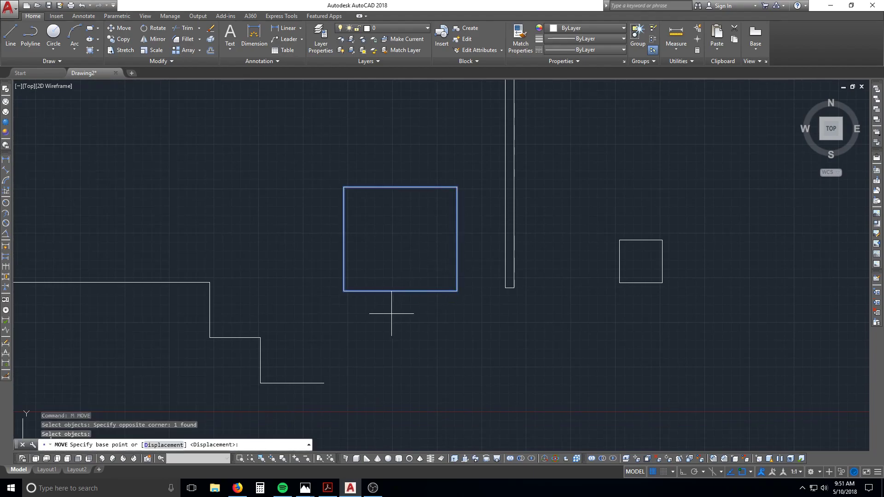
click(393, 315)
click(502, 331)
scroll(531, 276, up, 2)
middle_drag(533, 278, 432, 319)
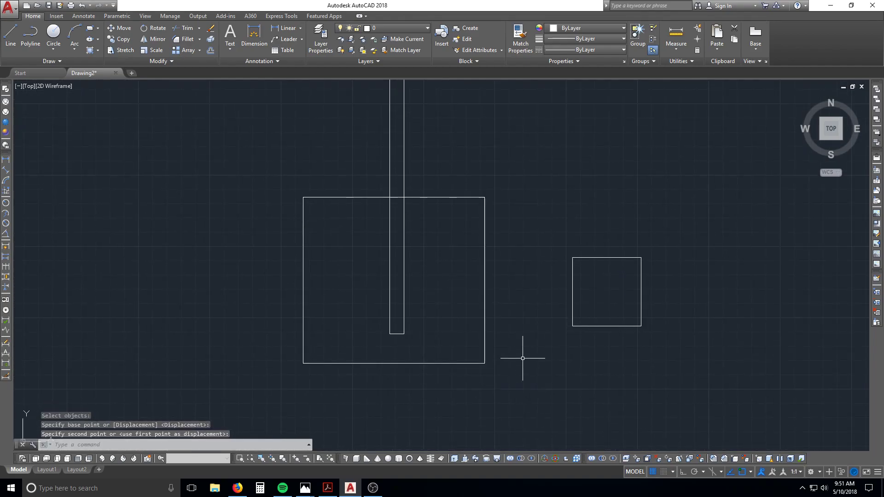
Trim the narrow rectangle's two long sides inside the large rectangle, using all objects as cutting edges
scroll(487, 321, down, 2)
scroll(487, 321, up, 4)
scroll(478, 312, down, 2)
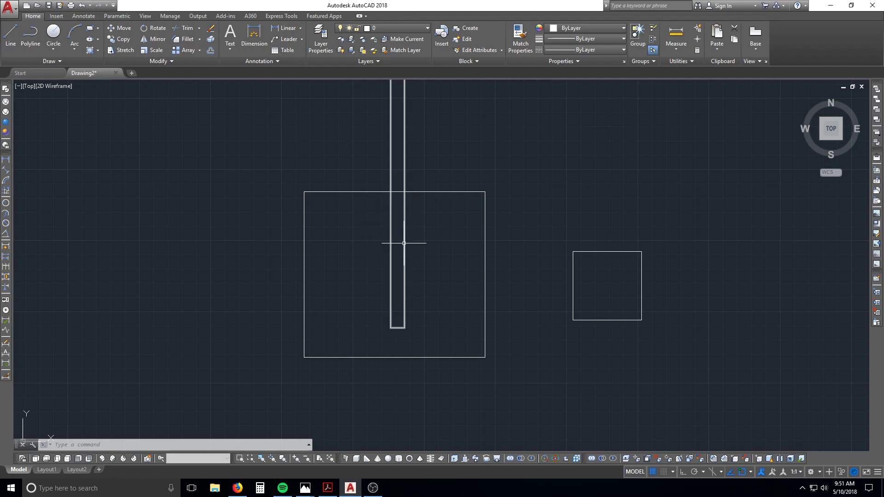
middle_drag(395, 253, 344, 264)
key(Escape)
key(Escape)
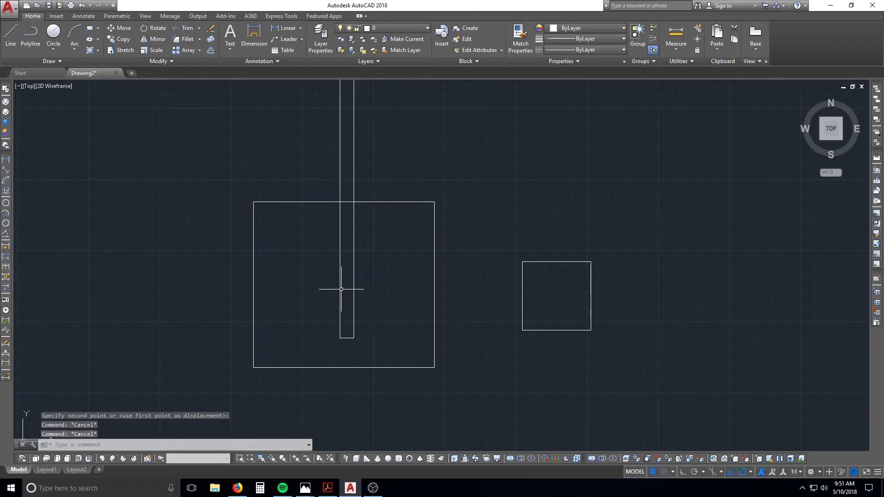
text(tr)
key(Return)
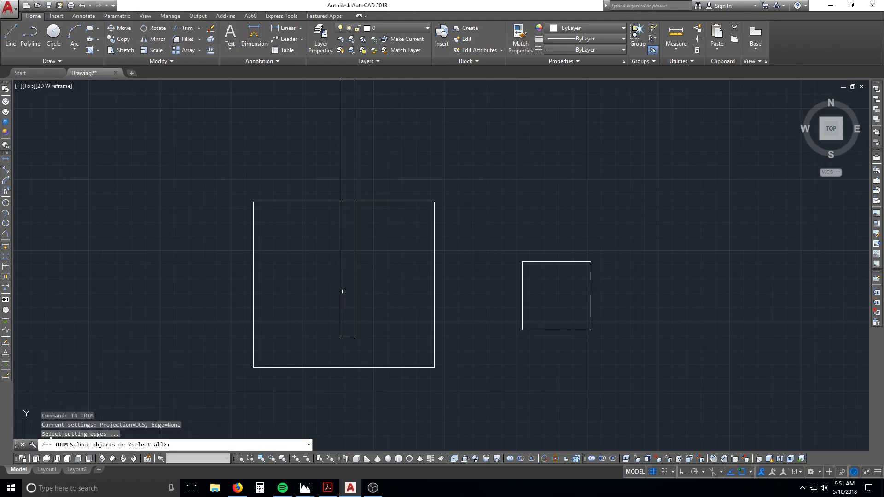
key(Return)
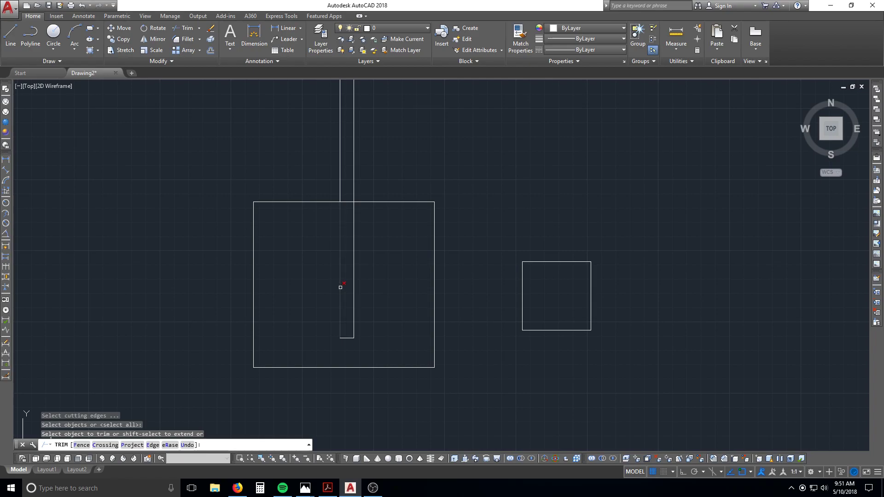
click(341, 288)
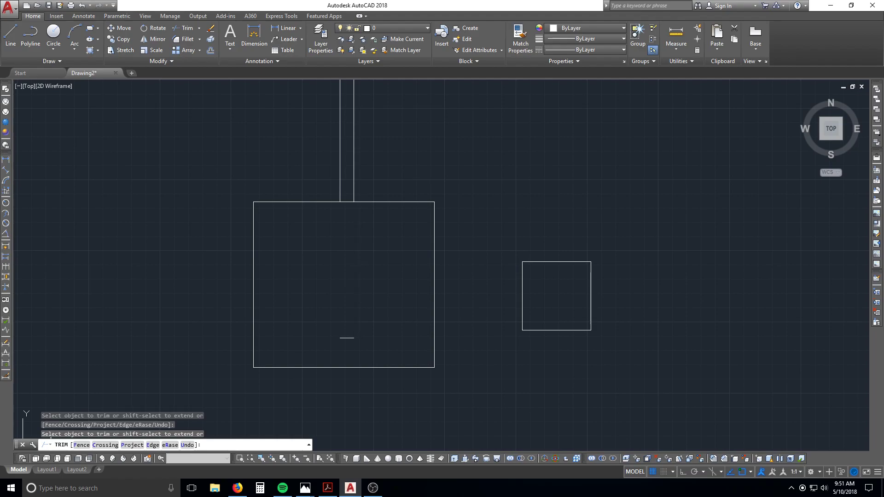
Erase the short leftover segment of the narrow rectangle inside the large rectangle
key(Escape)
key(Escape)
text(e)
key(Return)
click(353, 342)
click(341, 325)
key(Return)
key(Escape)
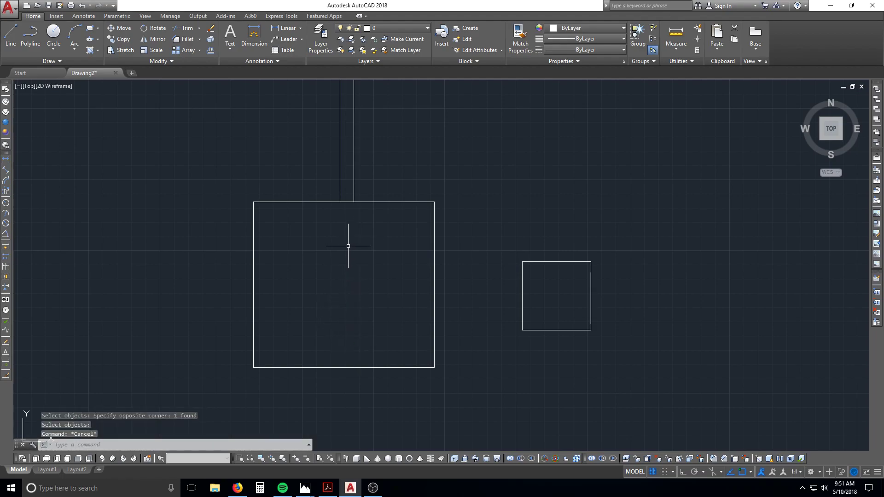
Undo the erasure of the short segment and the trim of the narrow rectangle
text(u)
key(Return)
key(ctrl+z)
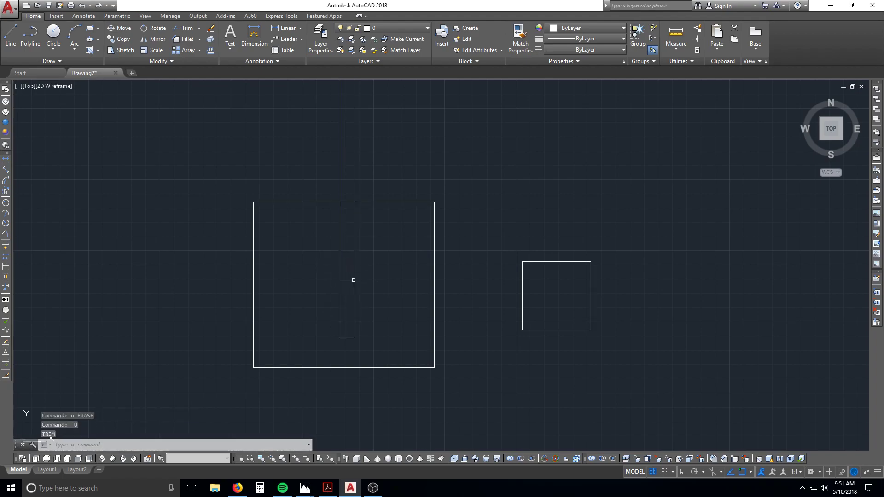
Trim both long sides of the narrow rectangle, using only the narrow rectangle itself as the cutting edge
text(tr)
key(Return)
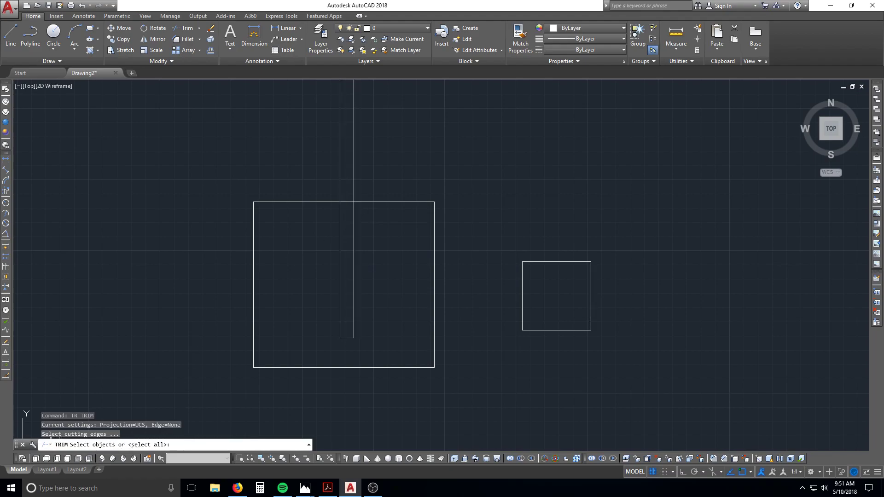
click(339, 272)
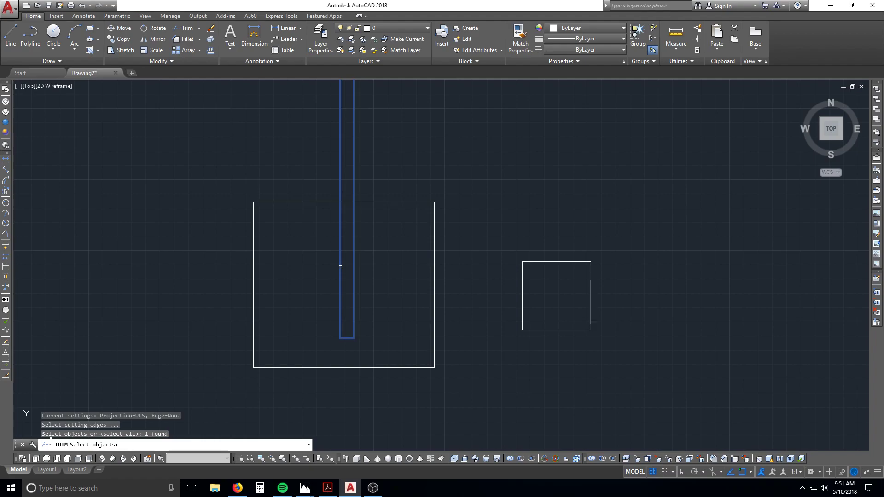
key(Return)
click(339, 223)
click(353, 231)
scroll(347, 250, down, 4)
scroll(347, 227, up, 3)
middle_drag(346, 227, 317, 276)
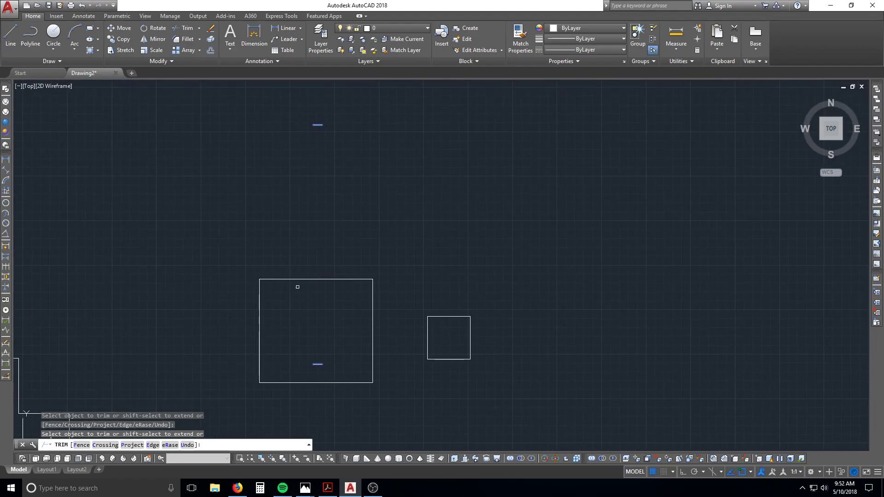
Leave the Trim command and undo the trim of the narrow rectangle's long sides
key(Escape)
key(Escape)
click(322, 364)
key(Escape)
text(u)
key(Return)
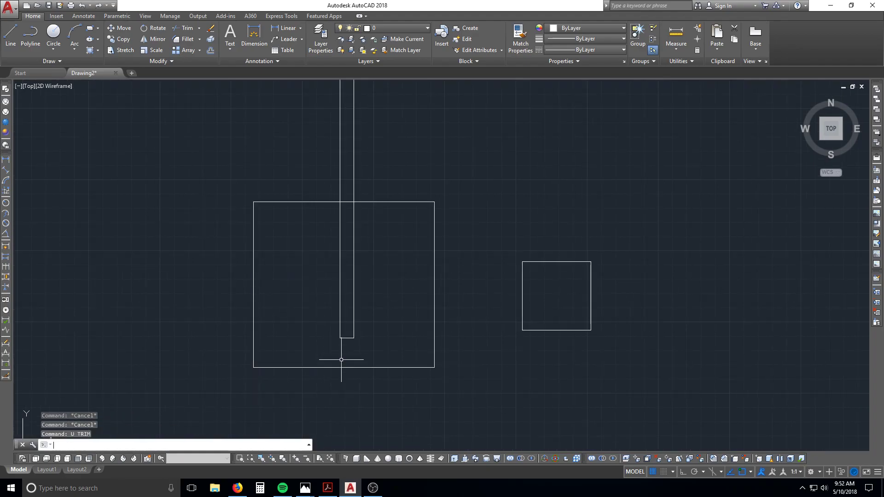
With all objects as cutting edges, trim the narrow rectangle's sides inside the large rectangle and the large rectangle's top edge between them
scroll(352, 331, down, 3)
middle_drag(352, 330, 347, 357)
key(Escape)
key(Escape)
key(Escape)
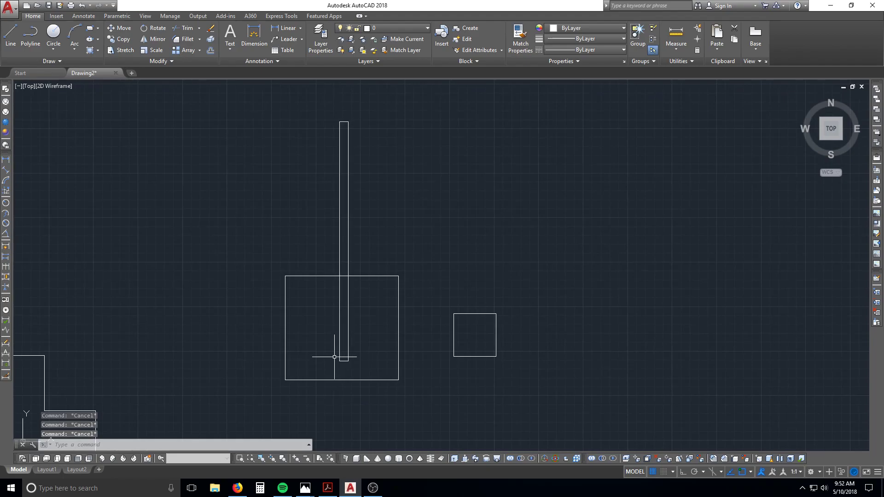
text(tr)
key(Return)
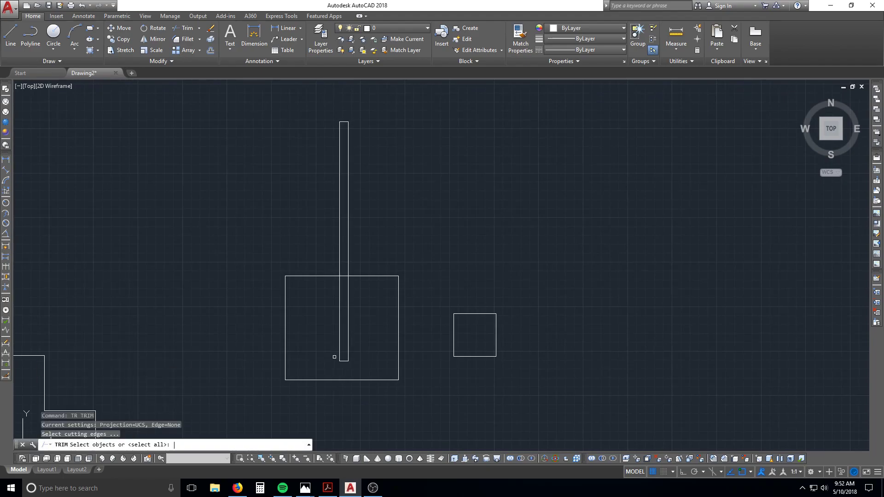
key(Return)
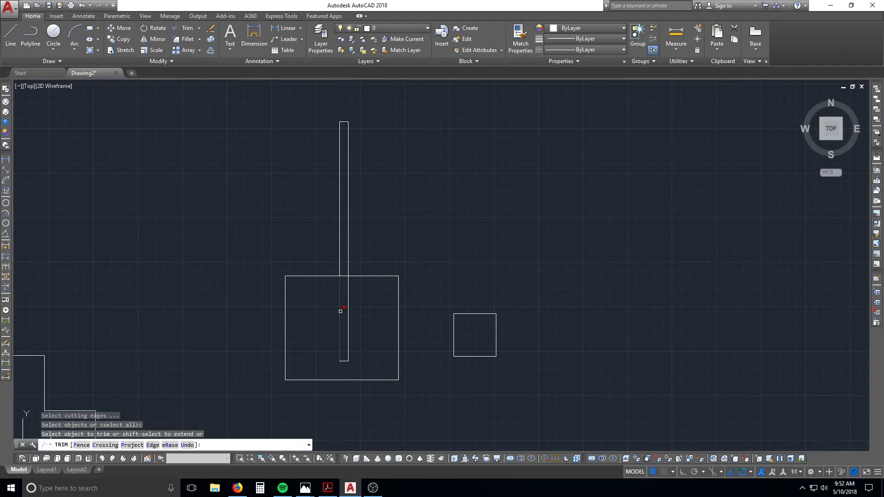
click(340, 311)
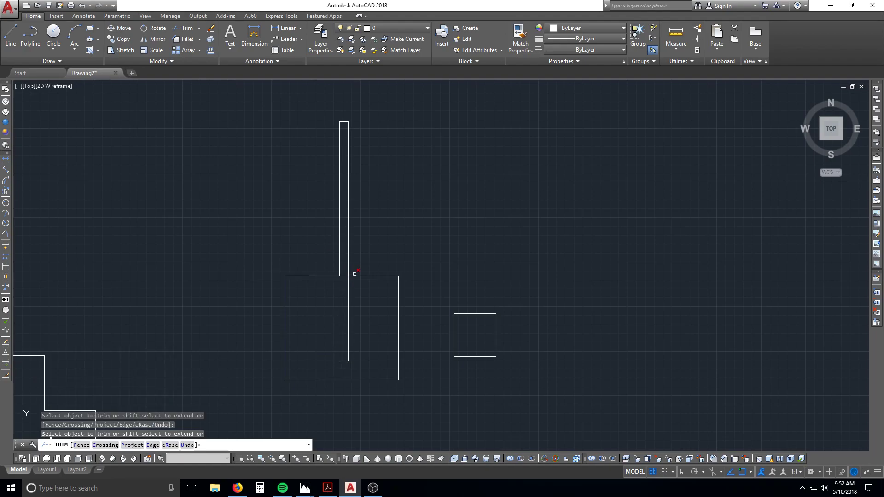
click(348, 284)
scroll(357, 279, up, 5)
scroll(330, 299, down, 6)
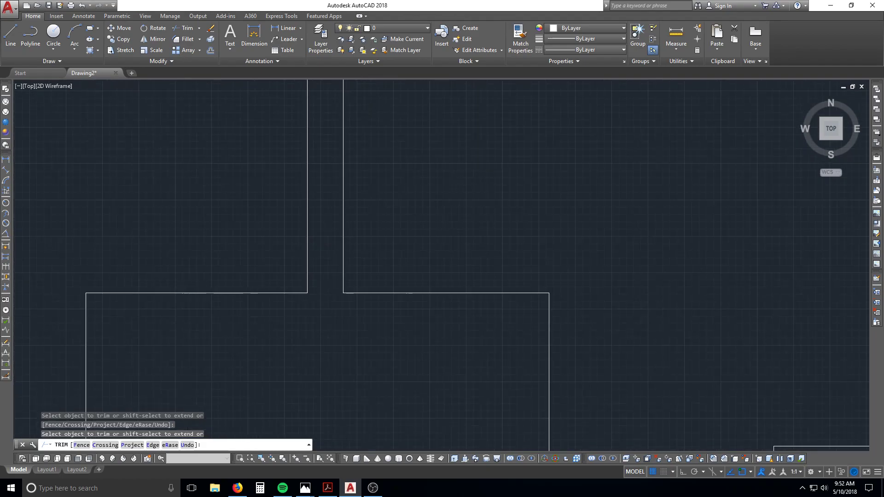
Erase the short horizontal segment left over inside the large rectangle
key(Escape)
key(Escape)
text(e)
key(Return)
click(312, 350)
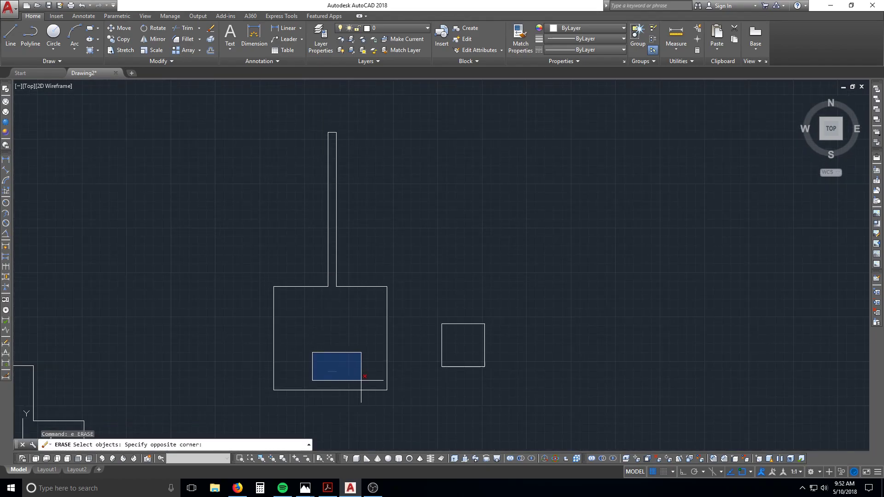
click(359, 381)
key(Return)
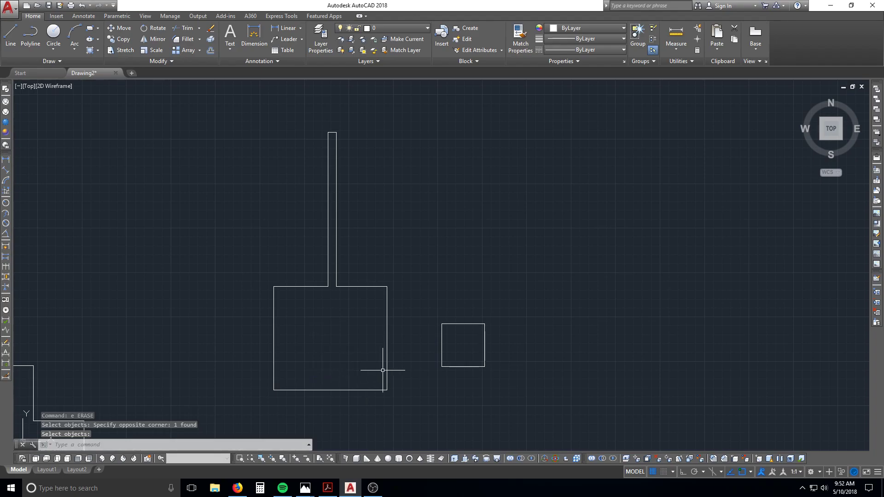
Select the large outline and the narrow outline in turn to examine which edges belong to each object
click(389, 345)
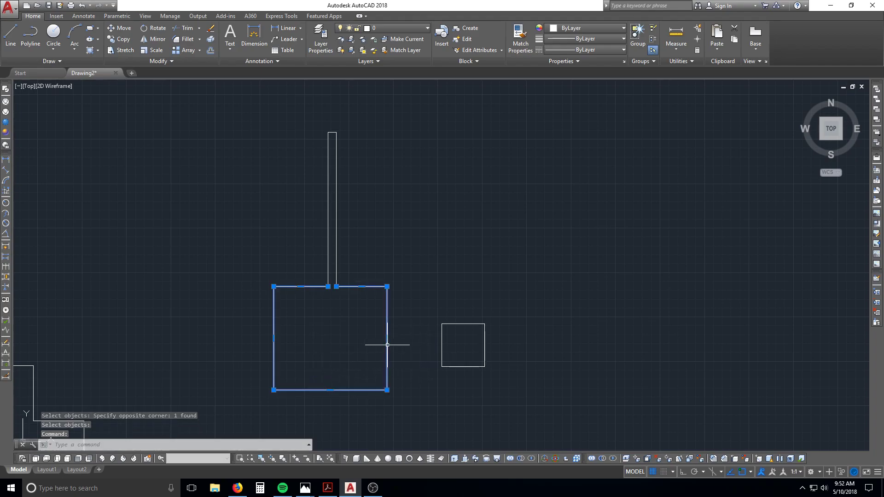
scroll(322, 288, up, 4)
key(Escape)
click(354, 255)
scroll(355, 262, down, 4)
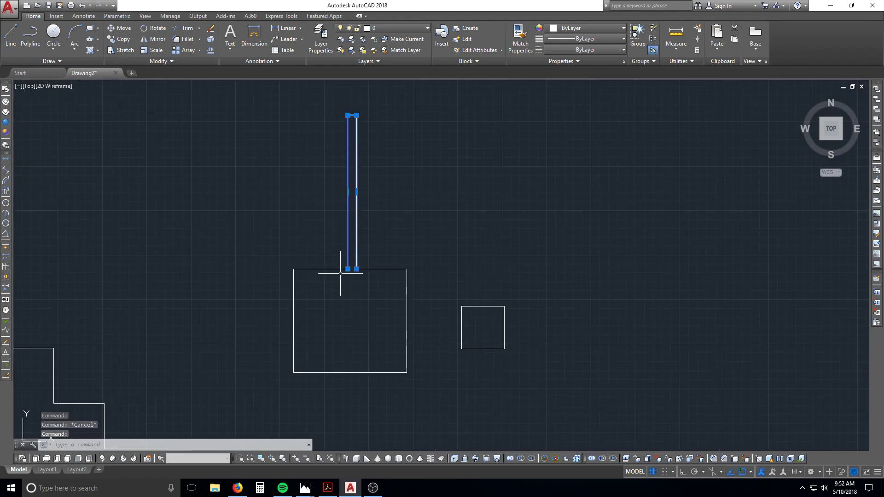
key(Escape)
scroll(368, 196, up, 2)
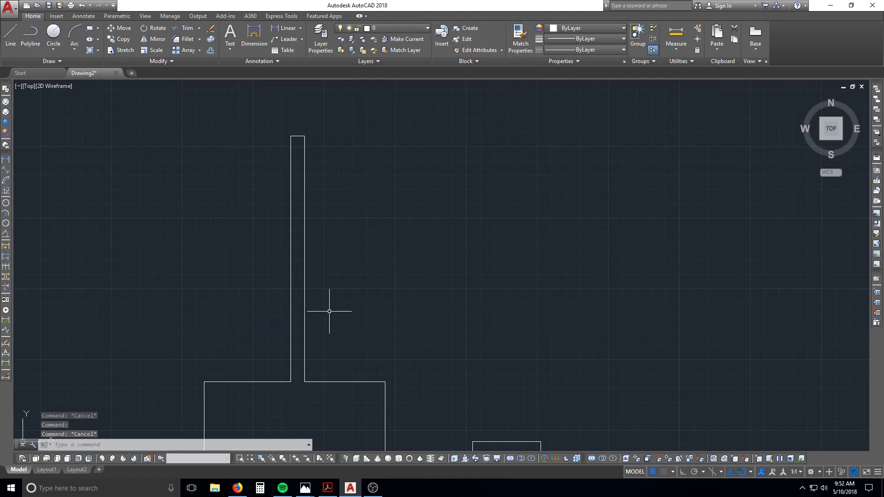
click(303, 295)
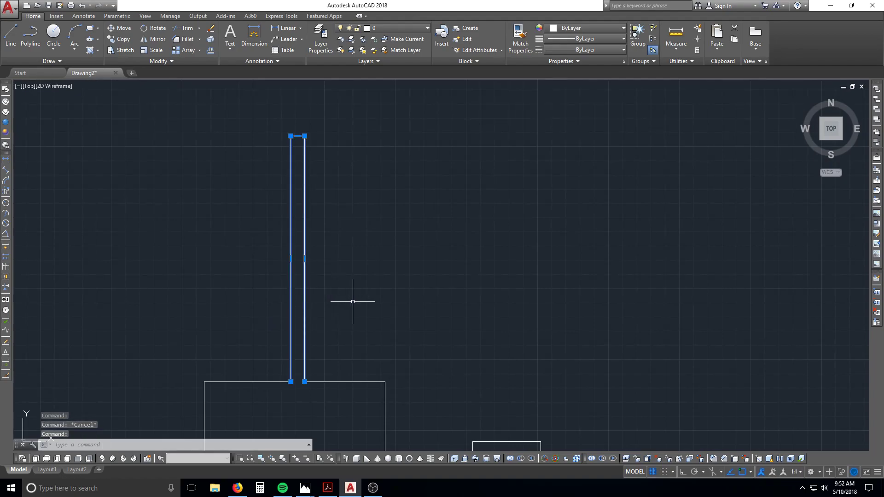
key(Escape)
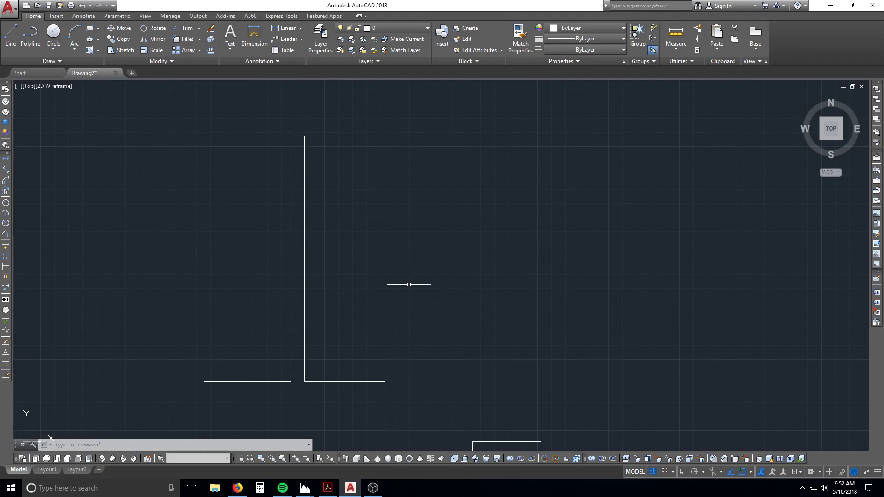
Stretch the upper-right corner of the narrow outline freehand outward to the right by its grip
click(349, 208)
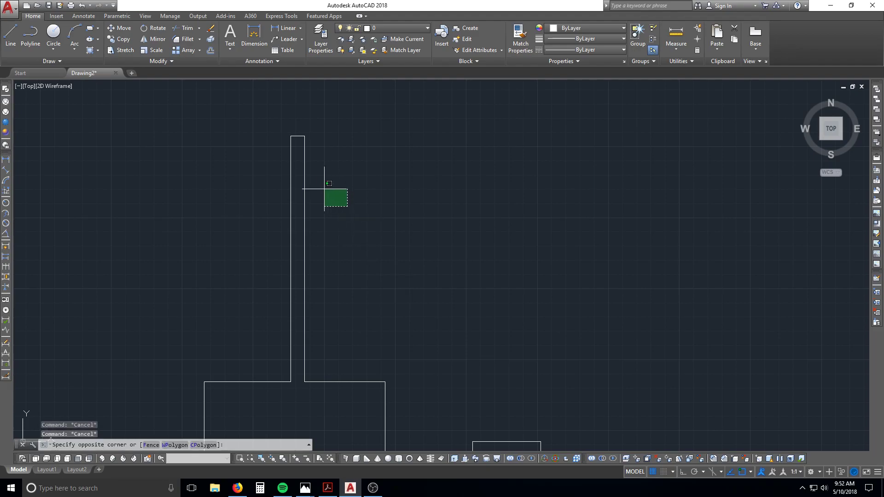
click(285, 184)
click(305, 135)
click(385, 153)
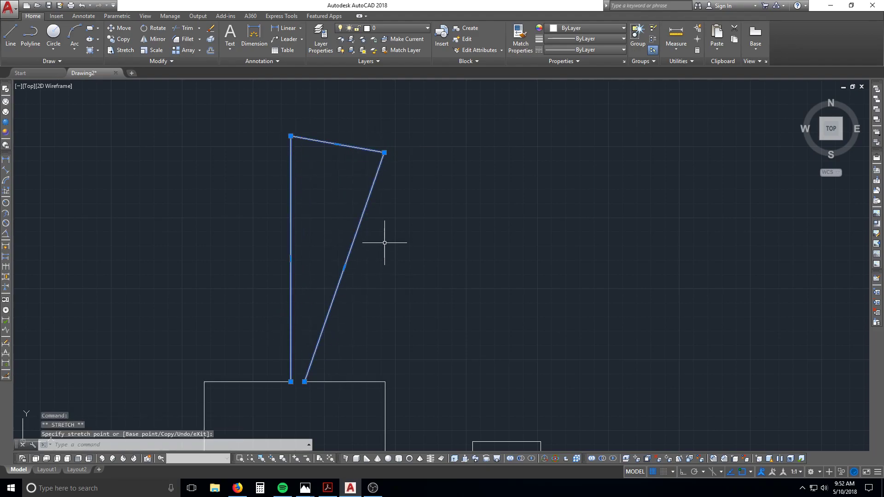
key(Escape)
Stretch the upper-left corner of the large outline freehand up and to the left by its grip
click(216, 382)
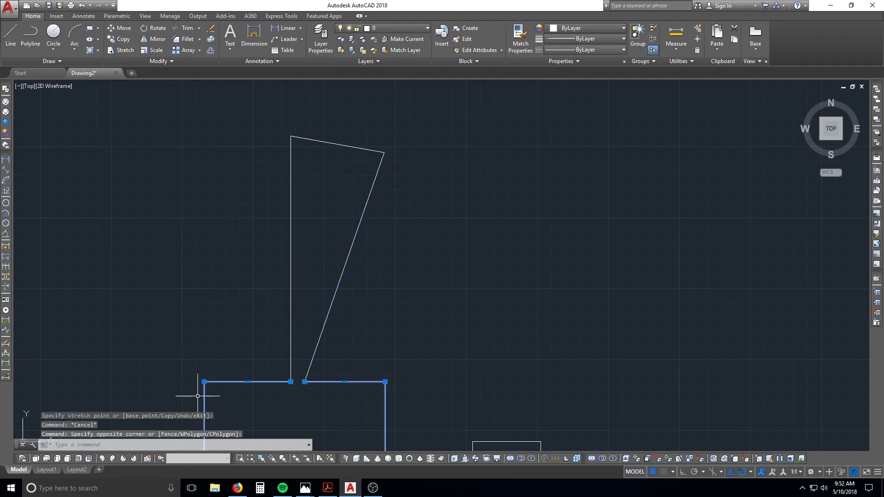
click(204, 382)
click(143, 345)
key(Escape)
scroll(236, 338, down, 2)
middle_drag(254, 368, 244, 235)
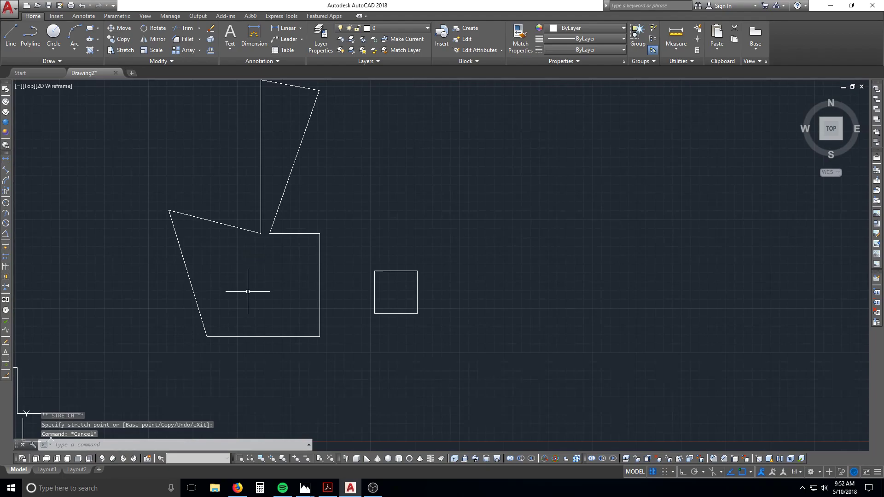
click(292, 236)
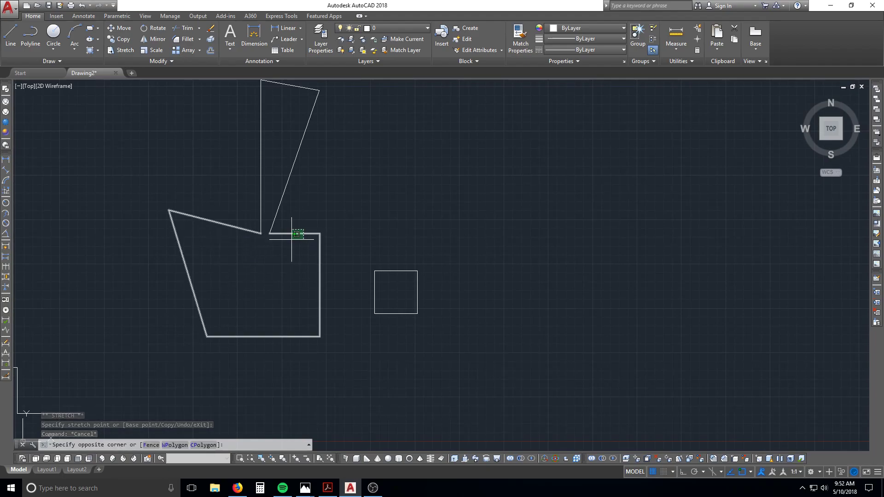
click(289, 238)
scroll(318, 233, up, 4)
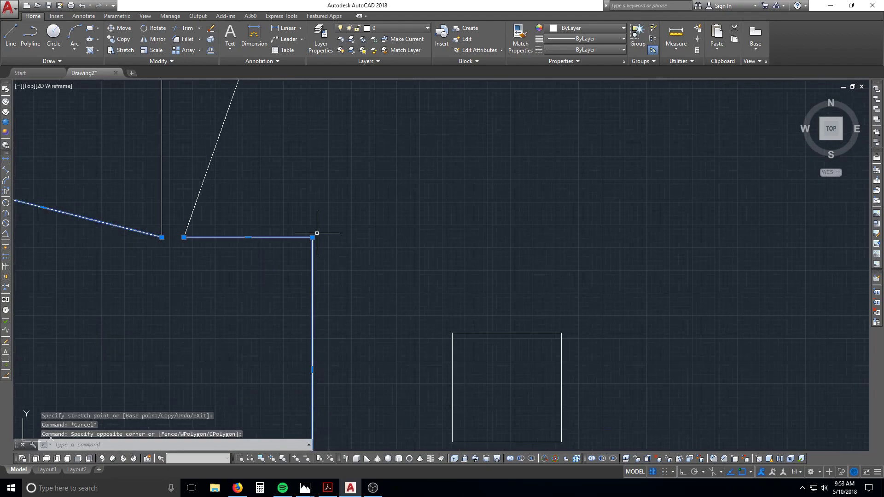
click(312, 237)
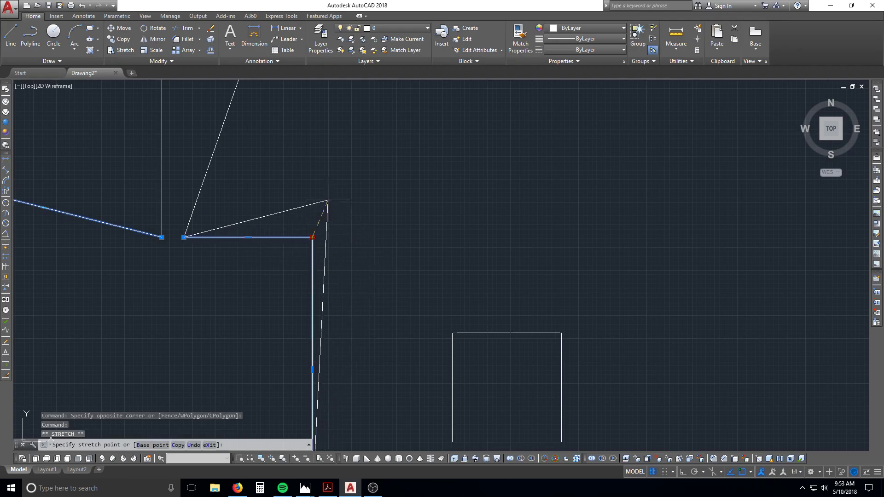
key(Escape)
key(Escape)
Undo the grip stretches so the large and narrow outlines return to their straight rectangular shapes
text(u)
key(Return)
key(Return)
key(Return)
key(Return)
key(Return)
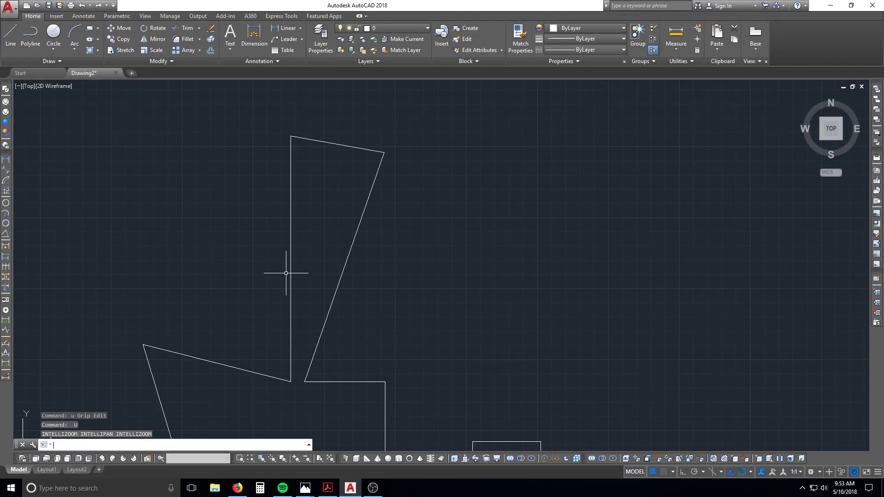
key(Return)
key(Return)
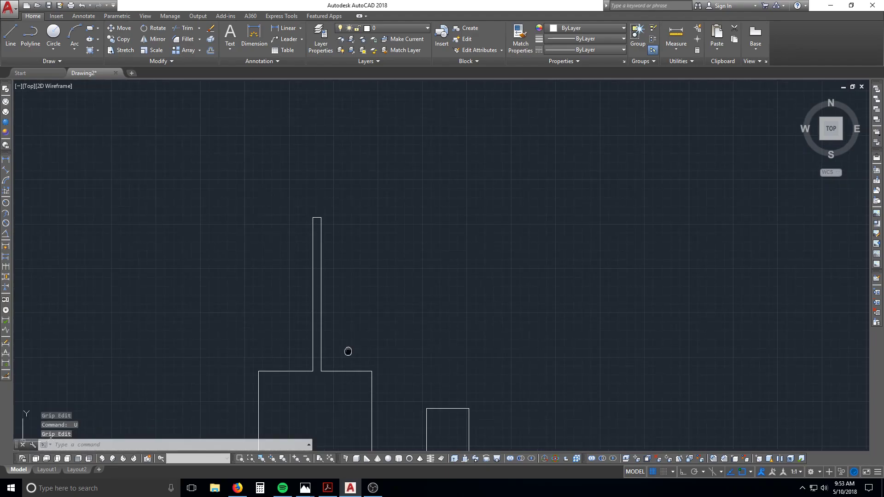
key(Escape)
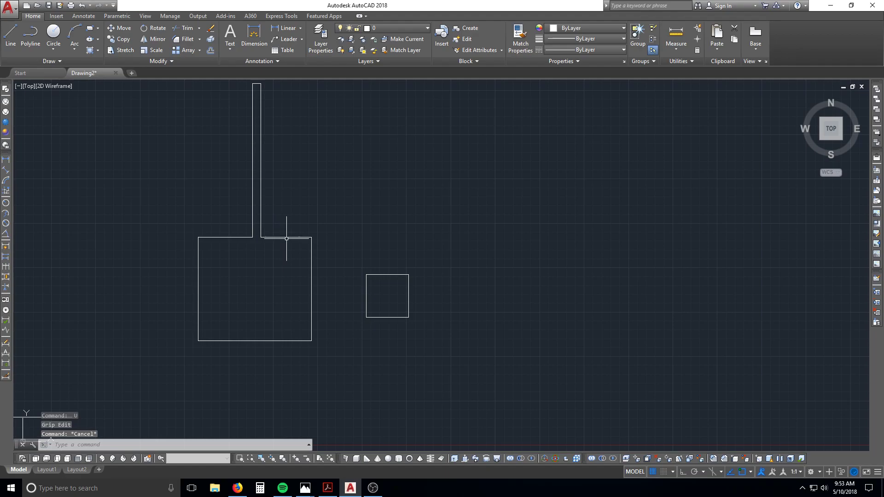
key(Escape)
key(Escape)
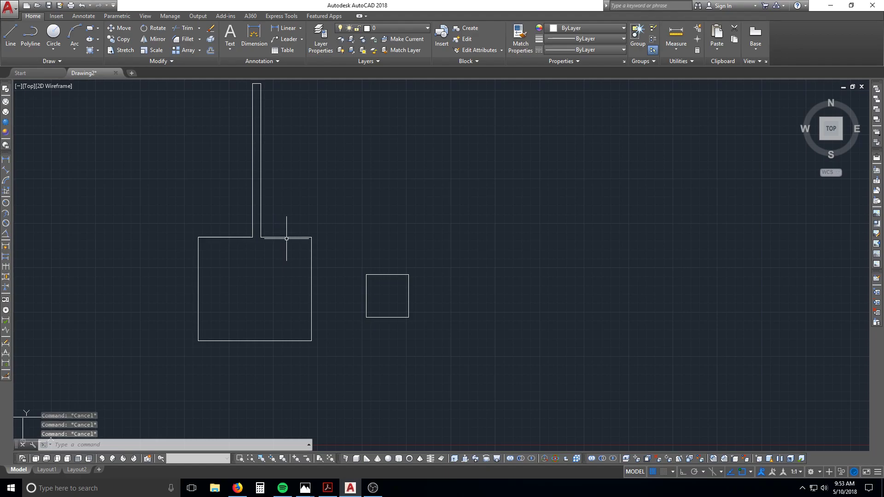
Draw a long horizontal line in the empty area to the right of the small square
middle_drag(470, 236, 314, 237)
text(l)
key(Return)
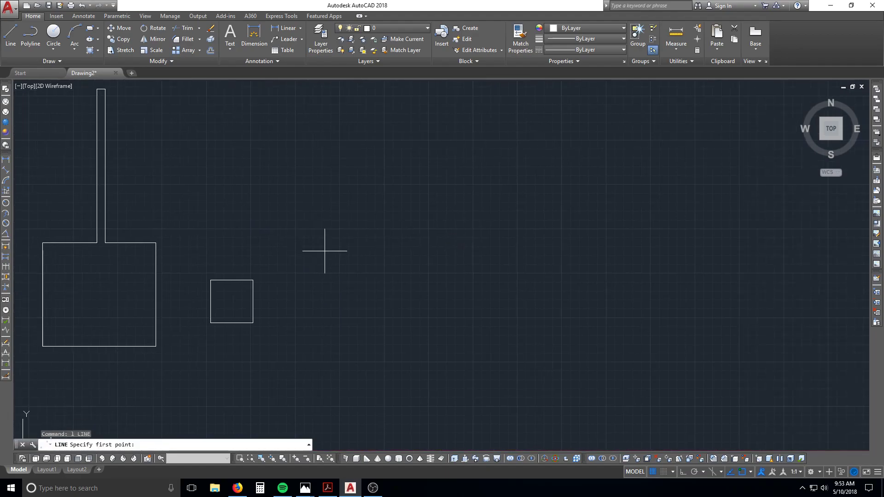
click(312, 290)
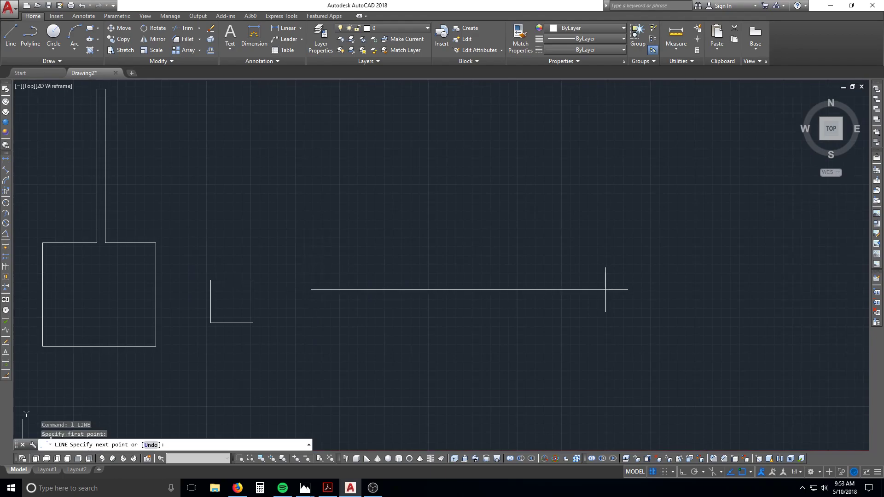
click(630, 295)
key(Return)
Draw a short vertical line crossing the horizontal line near its left end
key(Return)
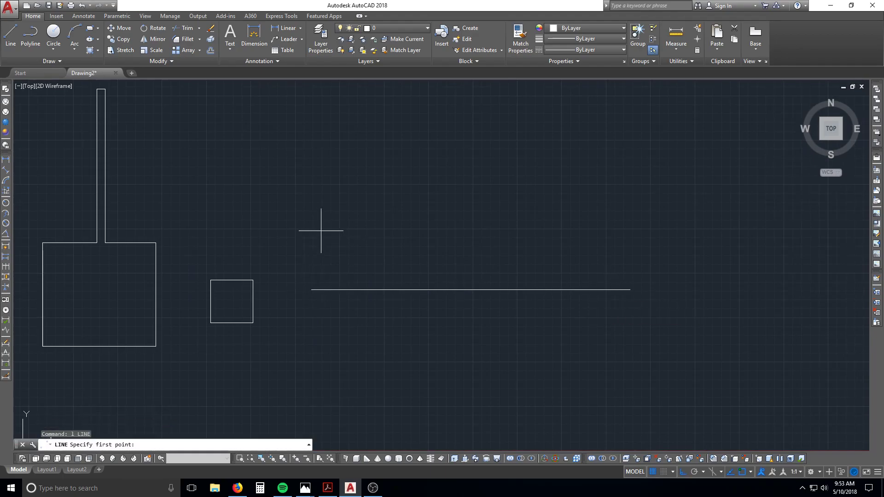
click(321, 275)
key(Escape)
key(Escape)
key(Escape)
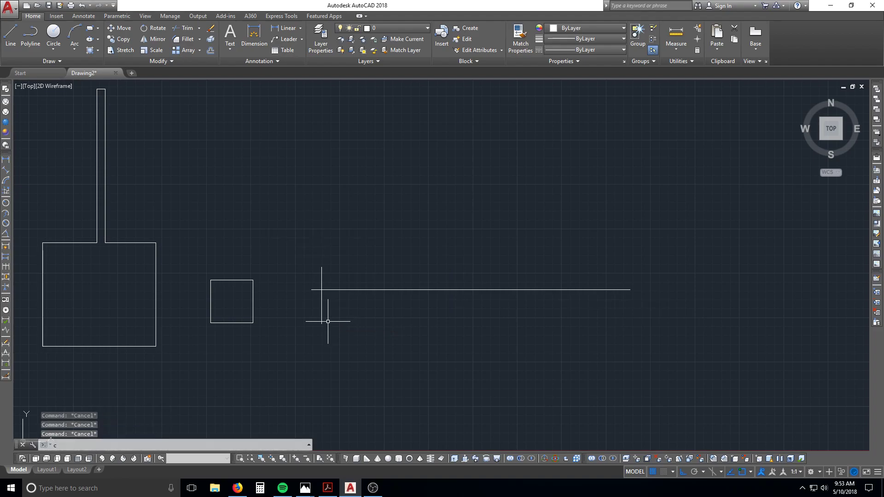
Copy the short vertical line ten times to the right along the horizontal line at irregular spacing
text(co)
key(Return)
click(332, 317)
click(317, 299)
key(Return)
scroll(328, 307, up, 4)
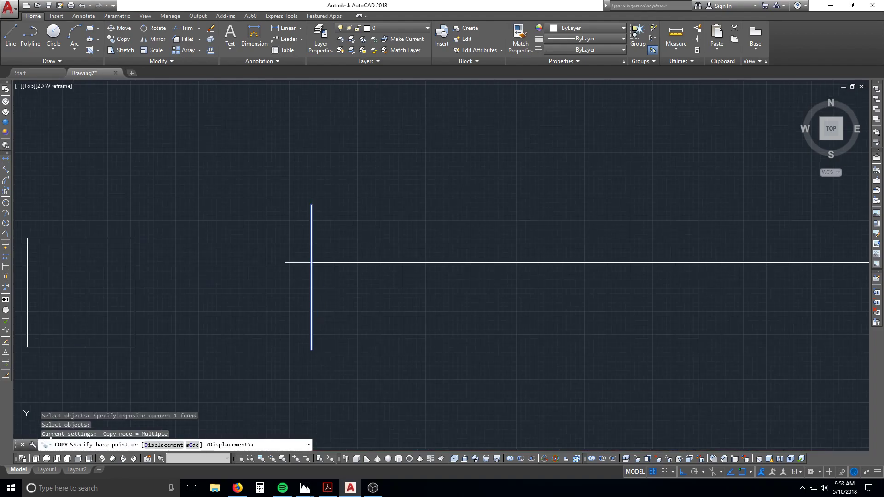
click(322, 305)
click(349, 305)
click(402, 305)
click(476, 305)
click(568, 305)
click(609, 305)
click(661, 305)
click(734, 304)
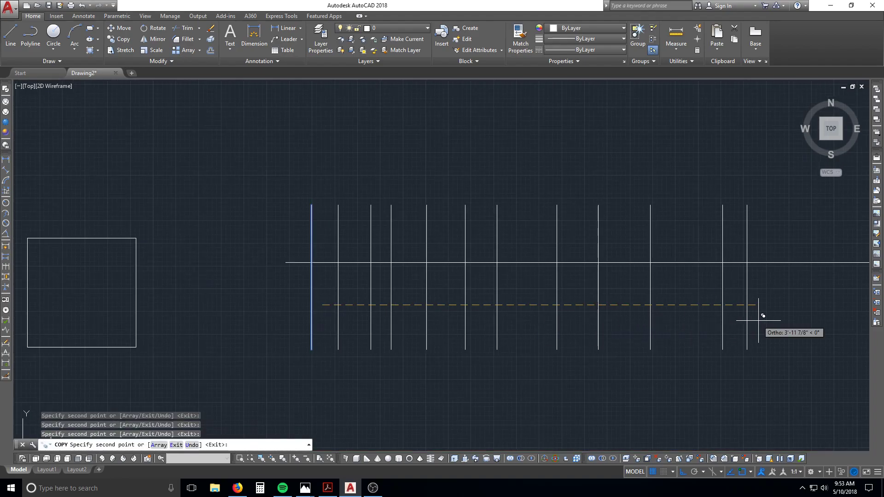
key(Escape)
middle_drag(658, 317, 470, 302)
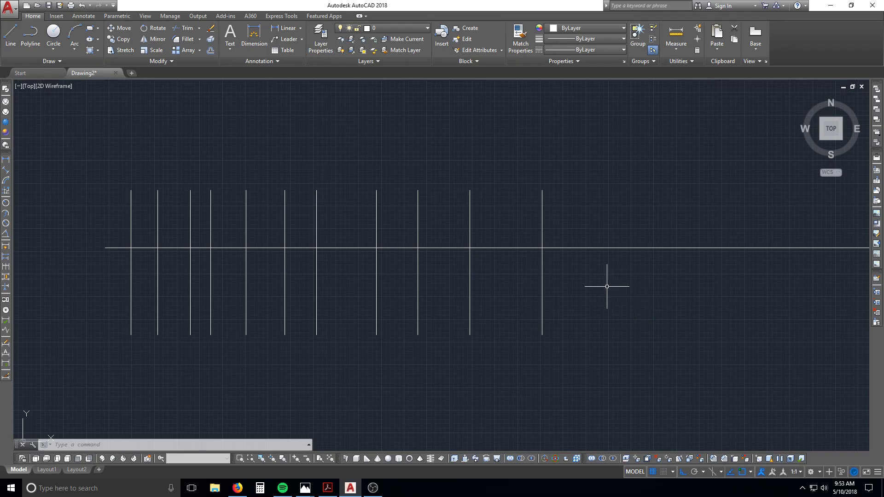
middle_drag(542, 283, 581, 286)
key(Escape)
key(Escape)
key(Escape)
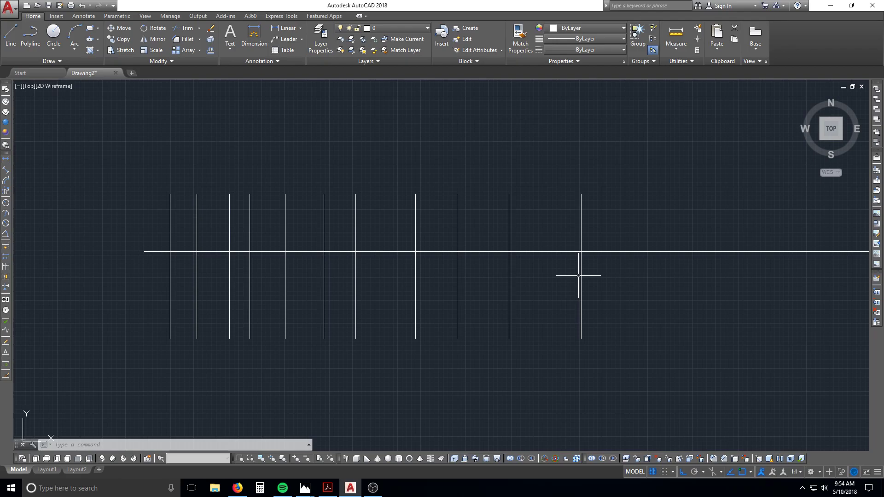
text(tr)
key(Return)
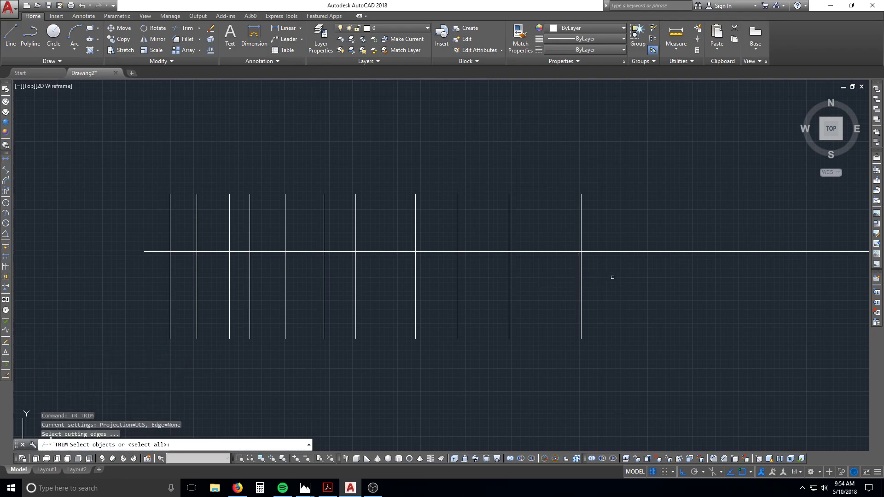
click(667, 252)
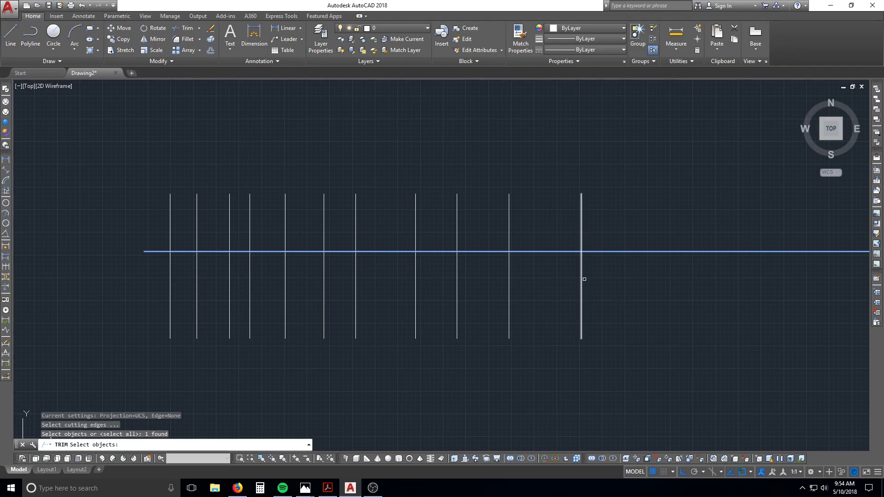
key(Escape)
key(Escape)
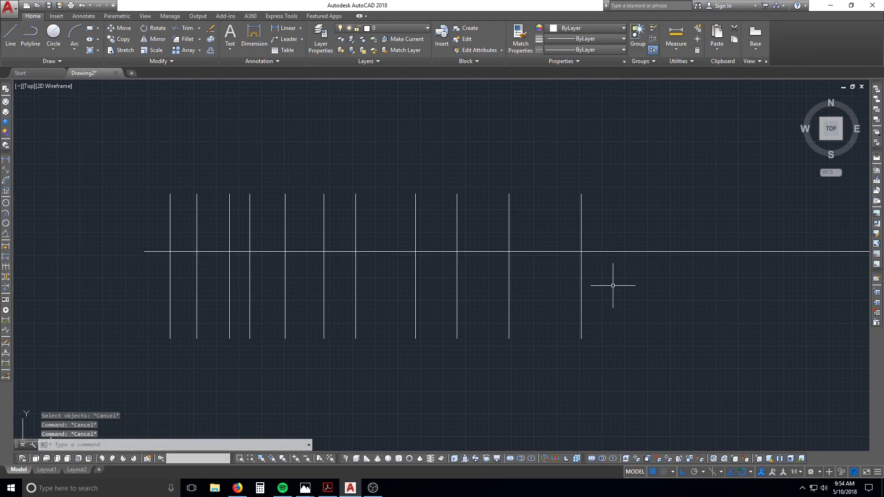
Try to trim the vertical lines by drawing a fence across them while still selecting cutting edges, with the horizontal line already picked
text(tr)
key(Return)
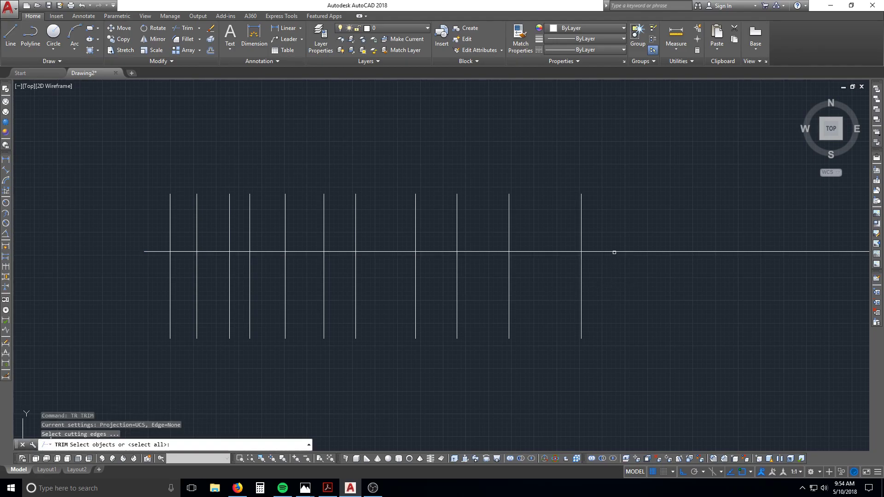
click(615, 252)
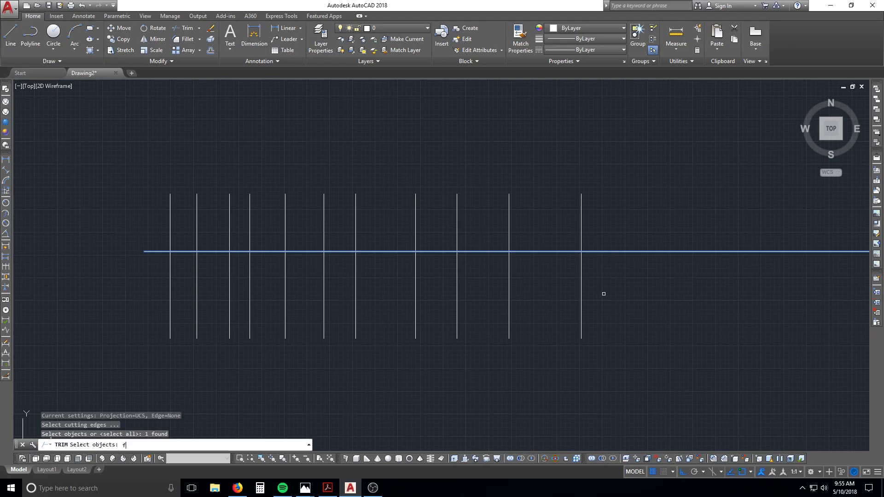
text(f)
key(Return)
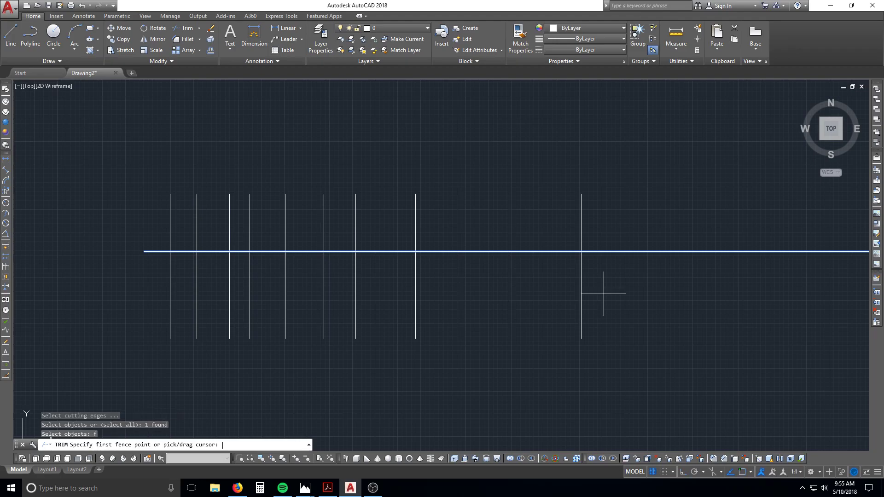
click(644, 277)
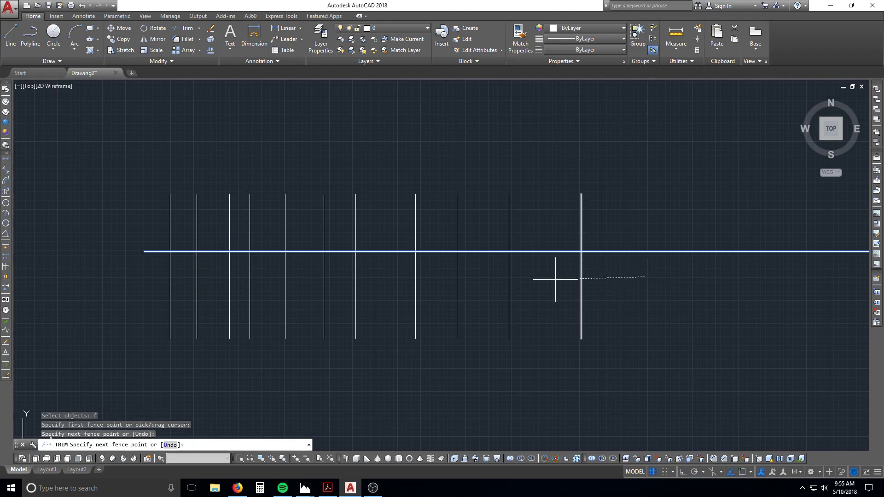
click(100, 257)
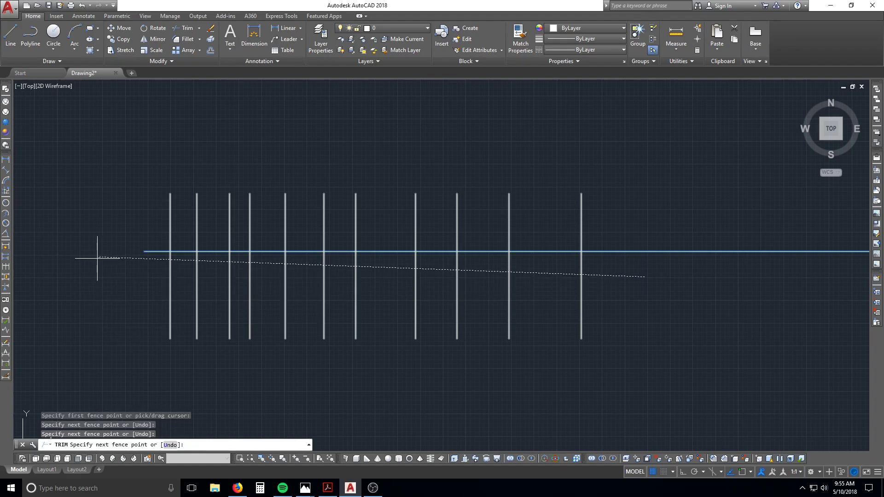
key(Return)
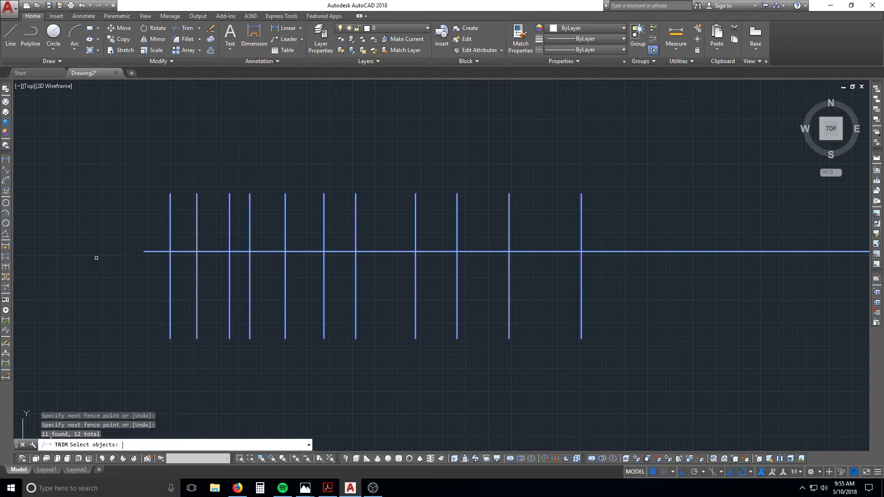
key(Return)
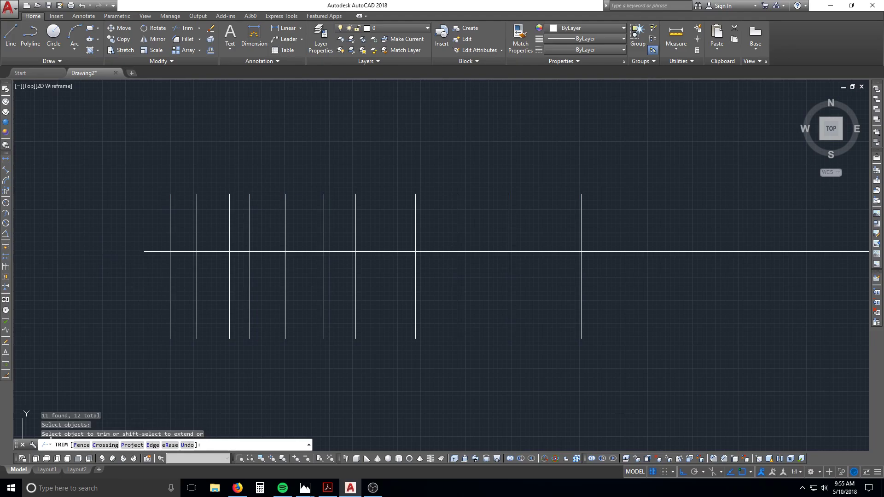
key(Escape)
key(Escape)
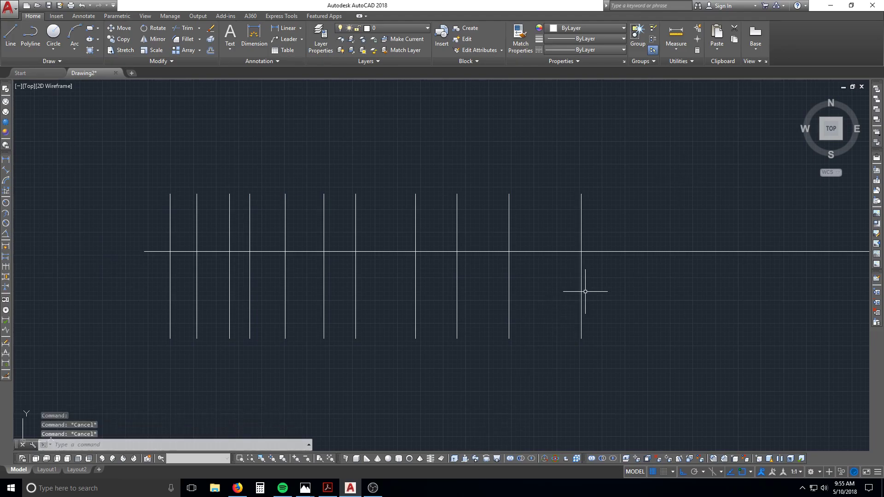
text(tr)
key(Return)
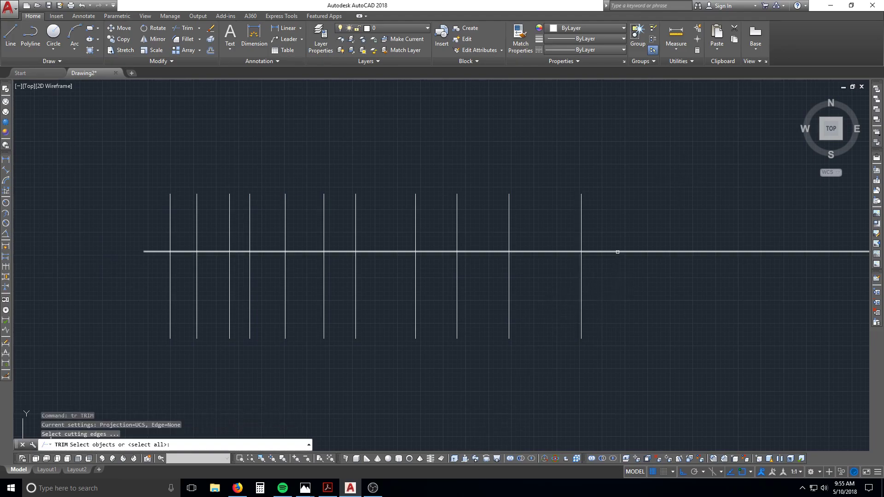
click(618, 252)
key(Return)
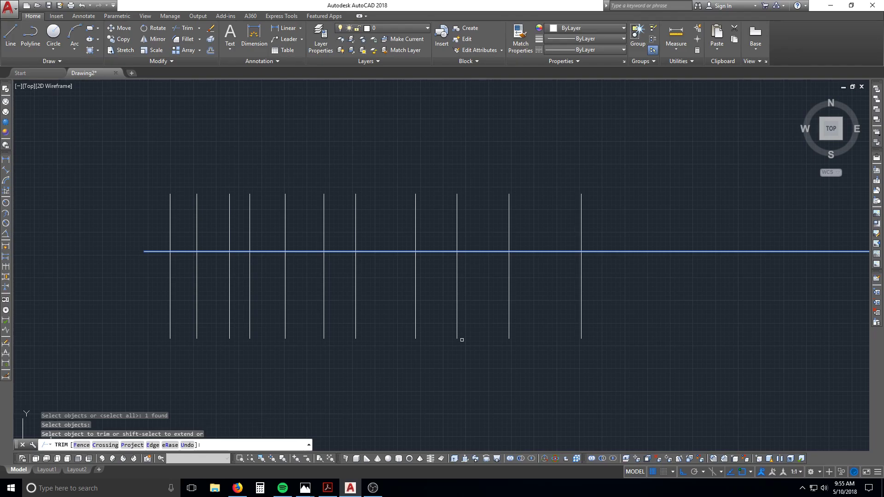
key(Escape)
key(space)
key(Escape)
key(Escape)
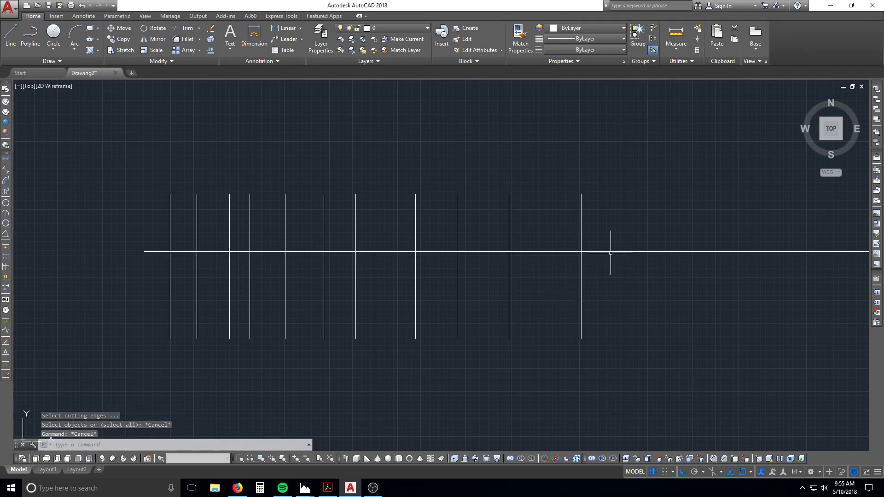
Trim all vertical line portions below the horizontal line, using that line as the cutting edge and a fence selection across them
text(tr)
key(Return)
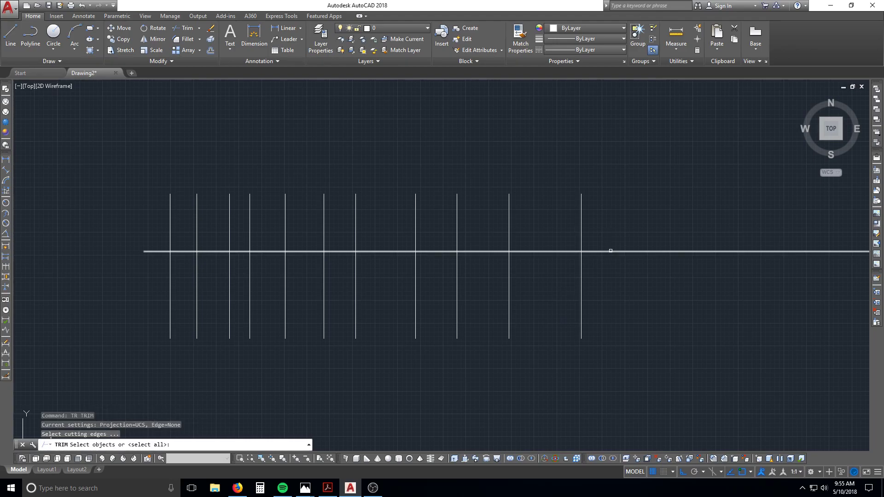
click(611, 252)
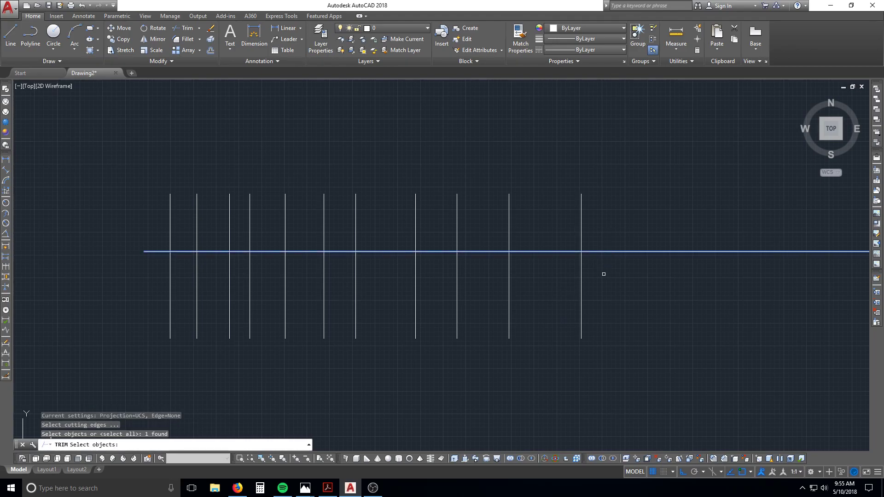
key(Return)
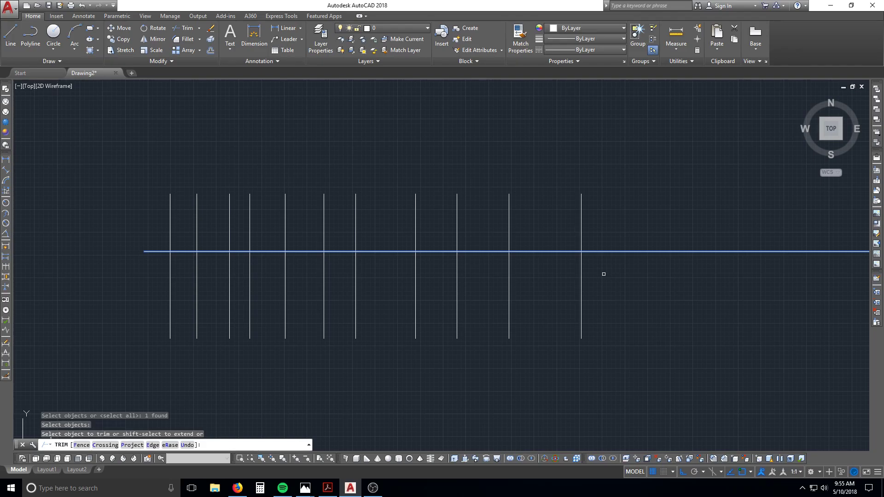
text(f)
key(Return)
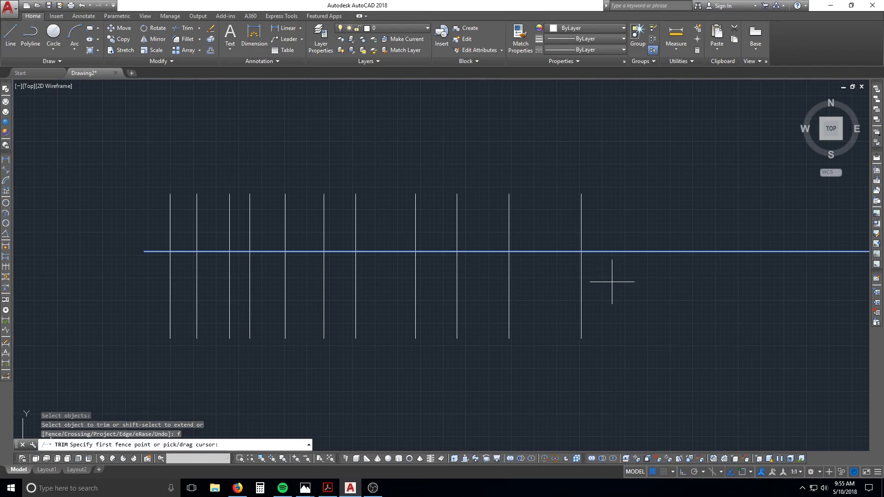
click(616, 281)
click(119, 291)
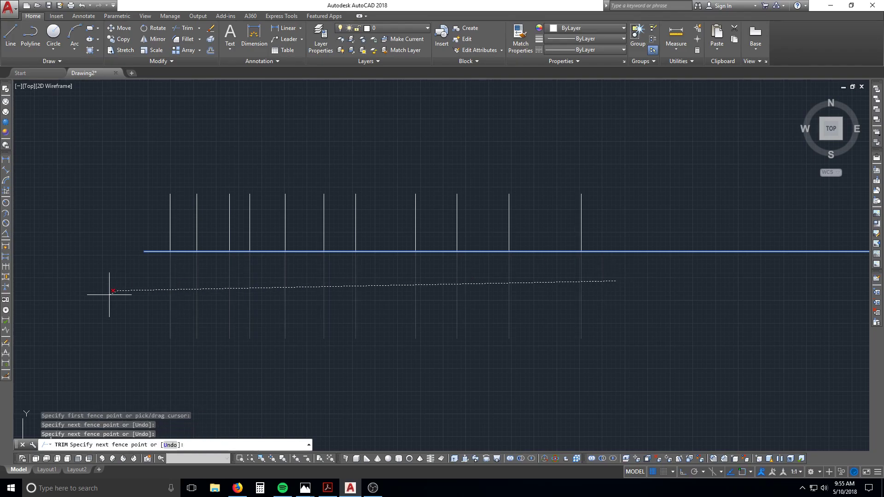
key(Return)
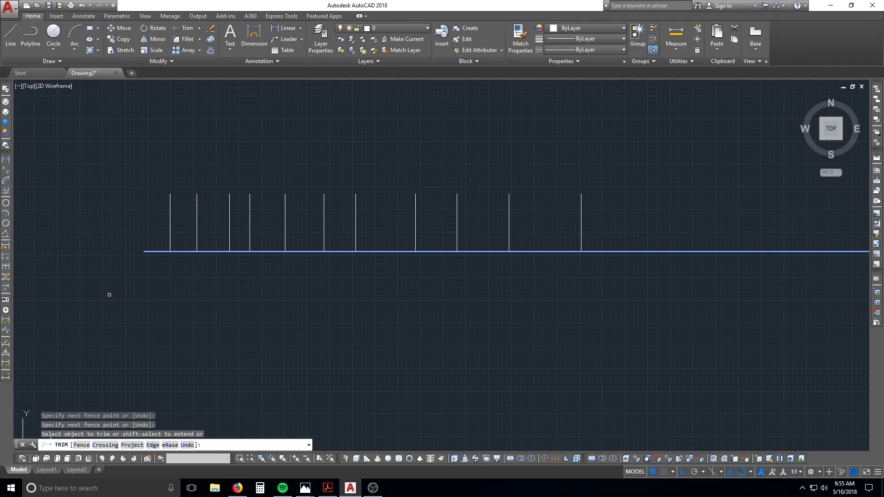
key(Escape)
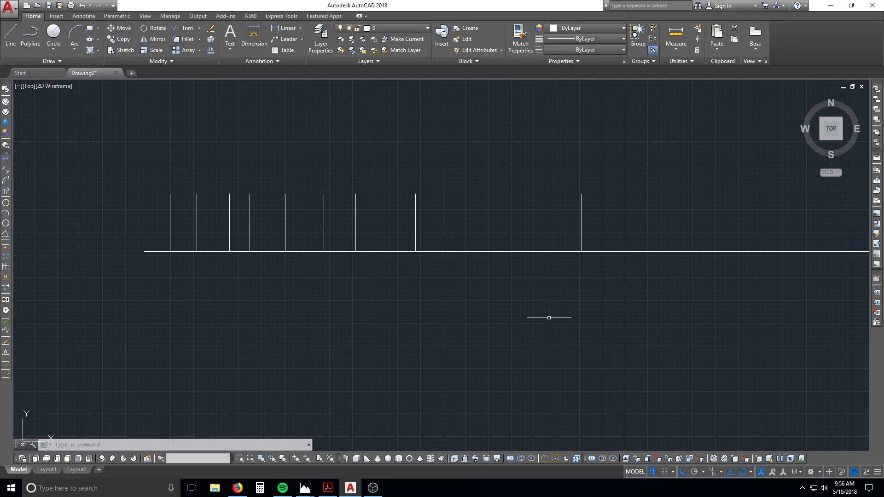
key(Escape)
key(Escape)
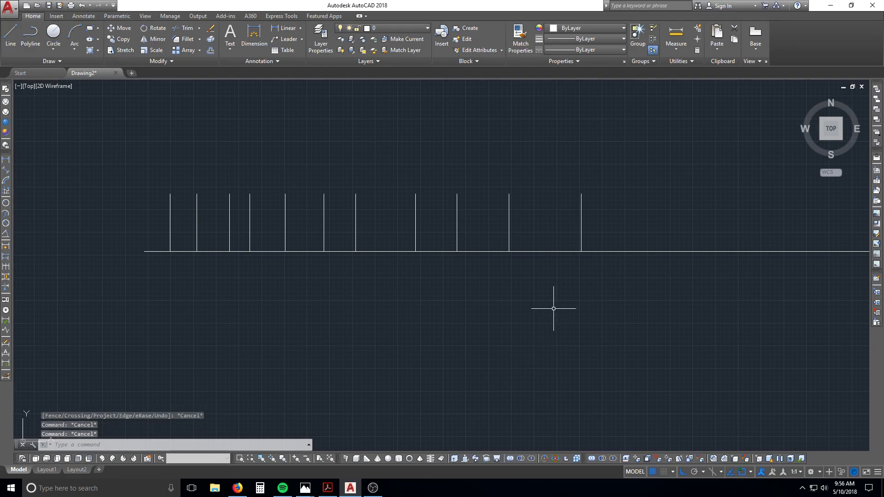
Erase the horizontal line and all the vertical lines standing on it with one crossing selection
text(e)
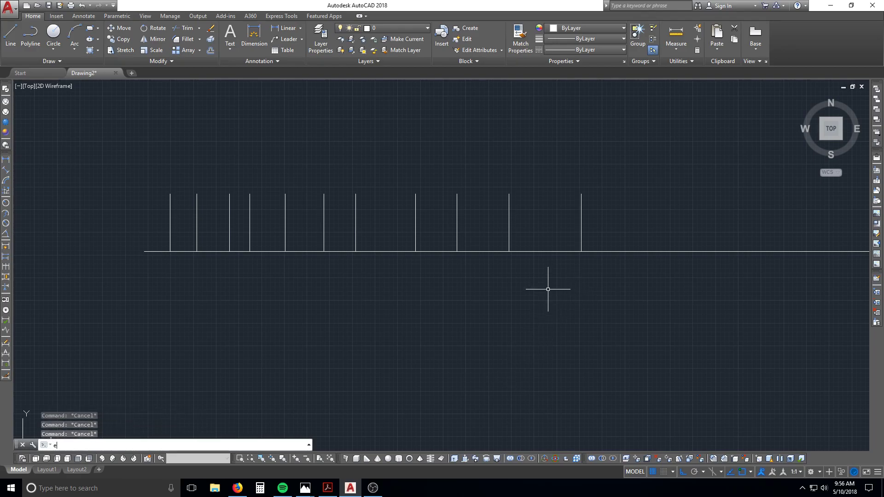
key(Return)
click(642, 303)
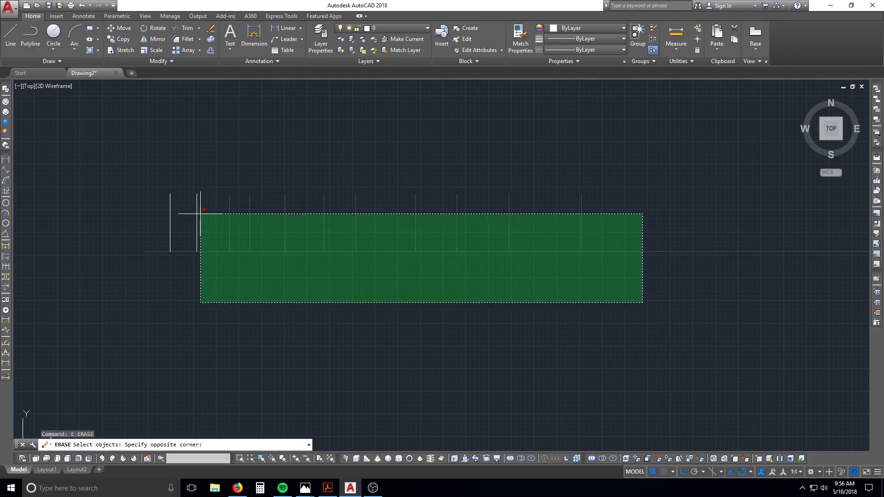
click(155, 233)
key(Return)
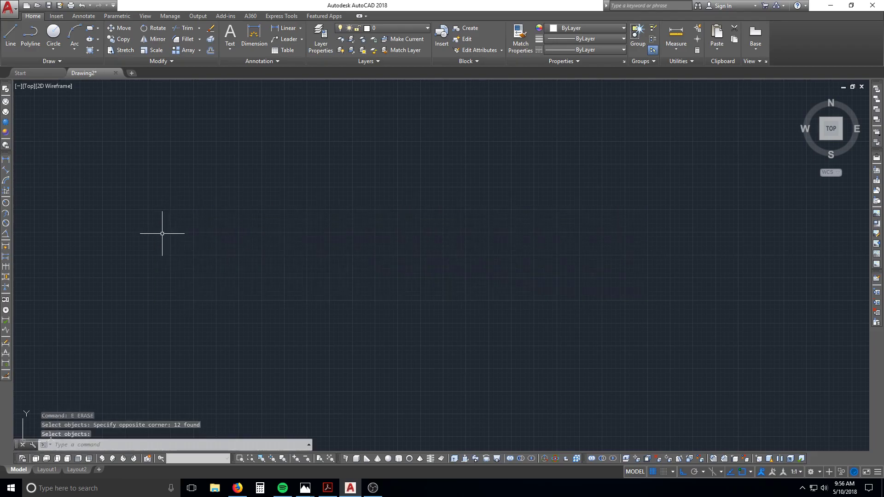
scroll(175, 244, down, 2)
middle_drag(122, 262, 435, 283)
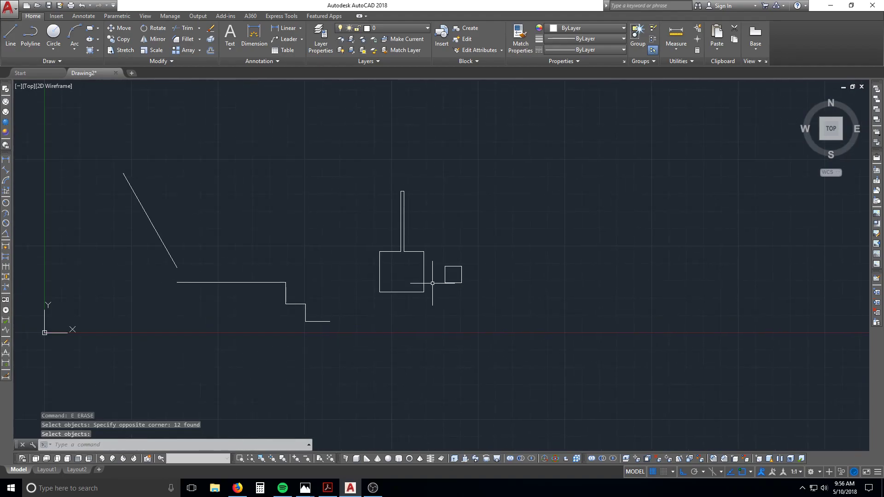
scroll(388, 271, up, 2)
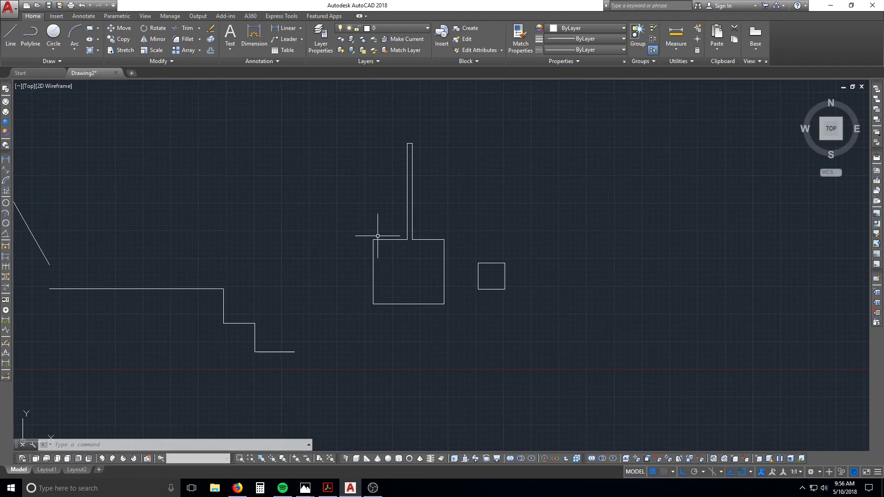
Undo the erasing, the fence trim and the copying of the vertical line
key(Escape)
key(Escape)
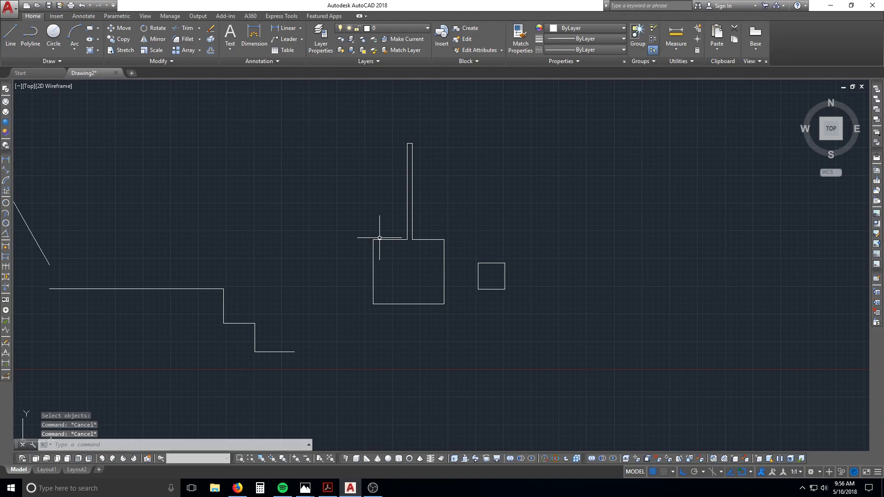
text(u)
key(Return)
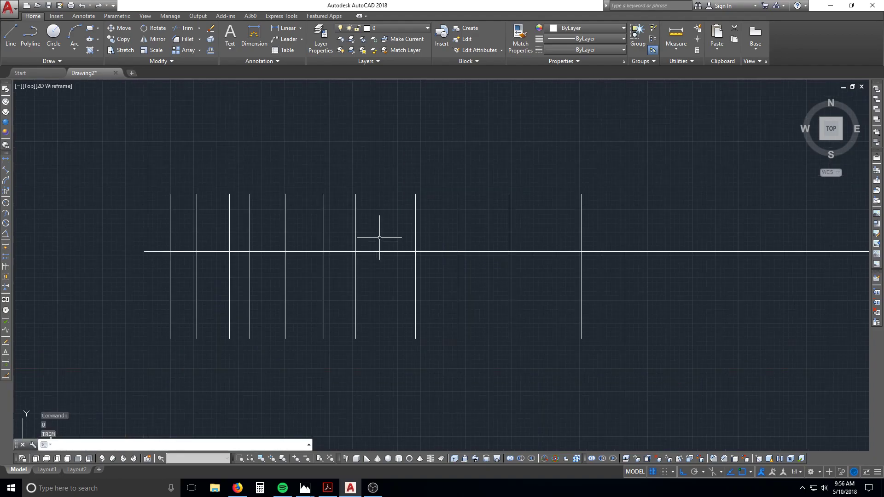
key(Return)
key(Return)
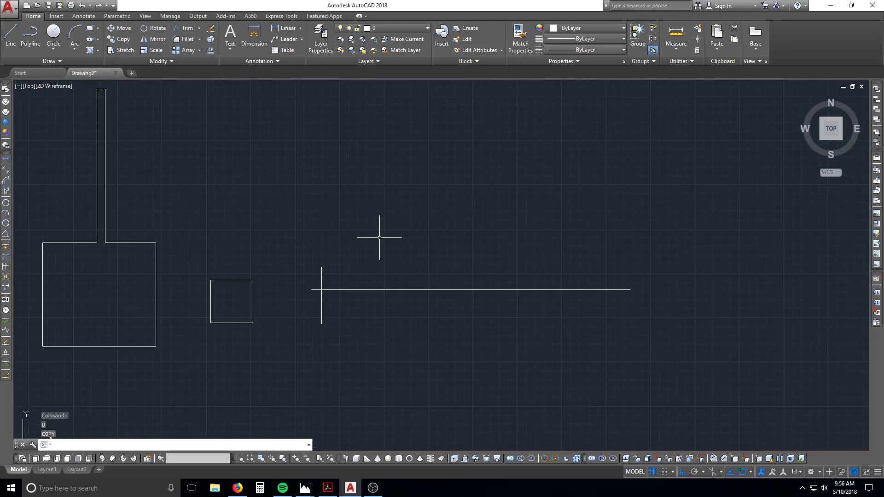
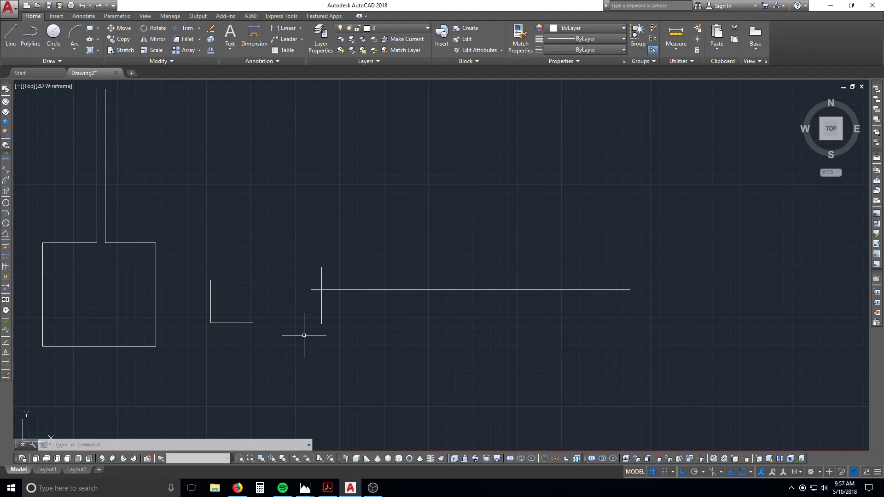
Browse the command suggestions offered for UN and for S without running any of them
key(Escape)
key(Escape)
text(u)
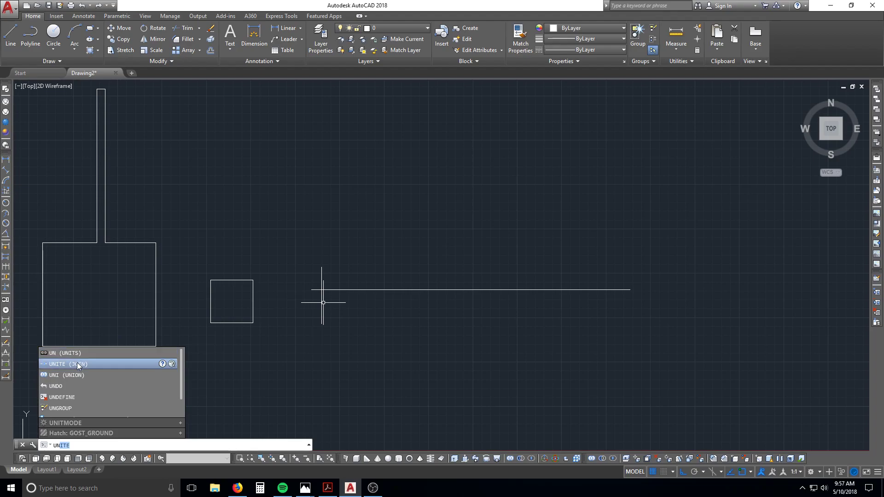
key(Down)
key(Down)
key(Down)
key(Down)
key(Down)
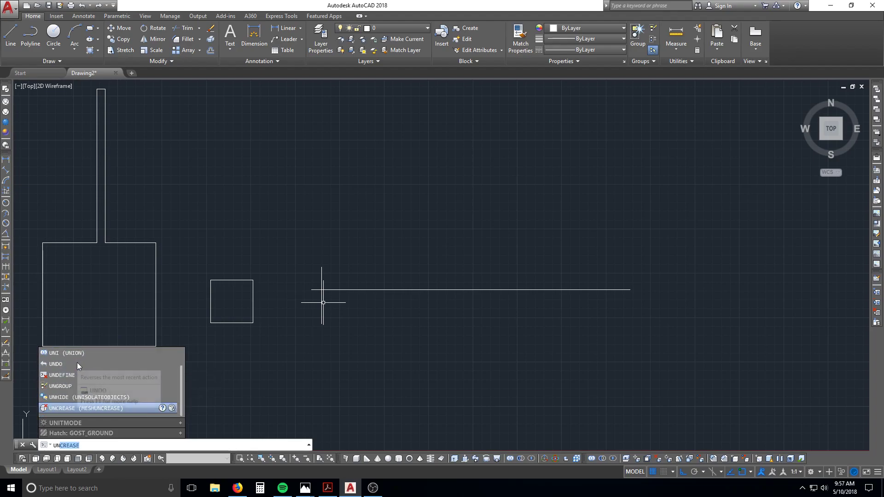
key(Up)
key(Up)
key(Up)
key(Up)
key(Up)
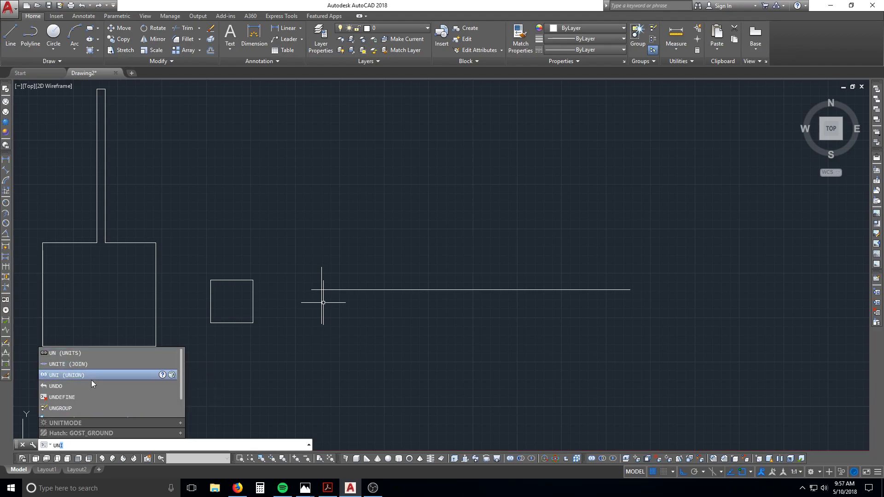
key(Escape)
key(Escape)
key(Escape)
text(s)
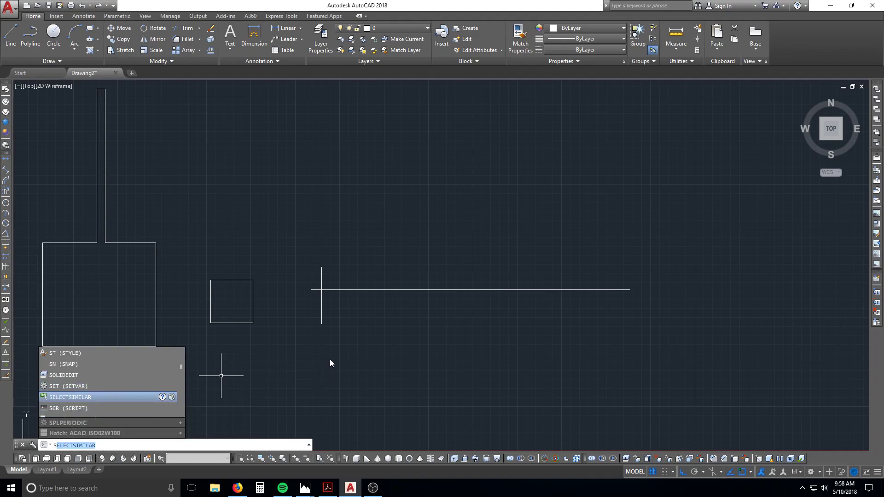
key(Escape)
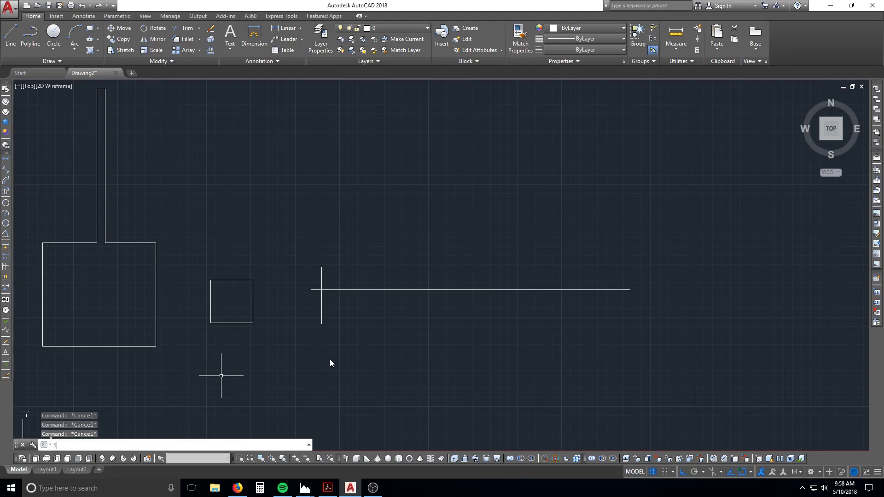
Open the block insertion dialog to look at its options and close it without inserting a block
key(Return)
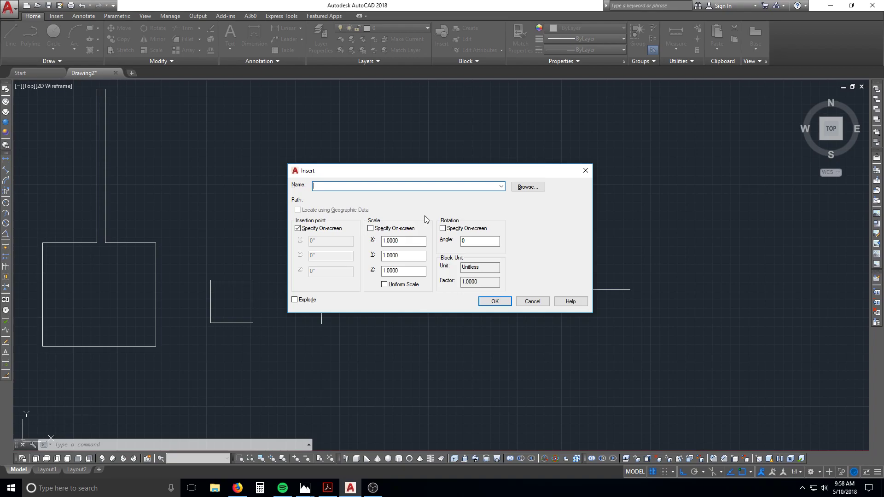
key(Escape)
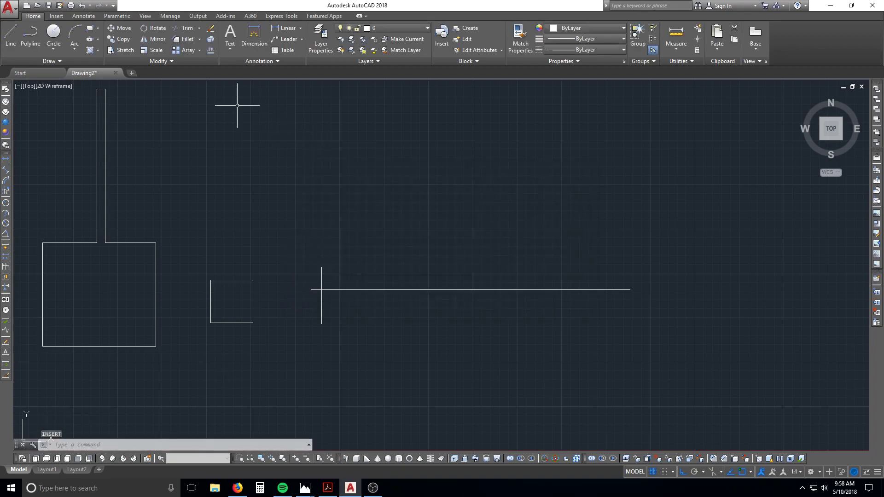
Start the ATTACH command to view the reference file selection, and dismiss it without attaching a file
click(56, 16)
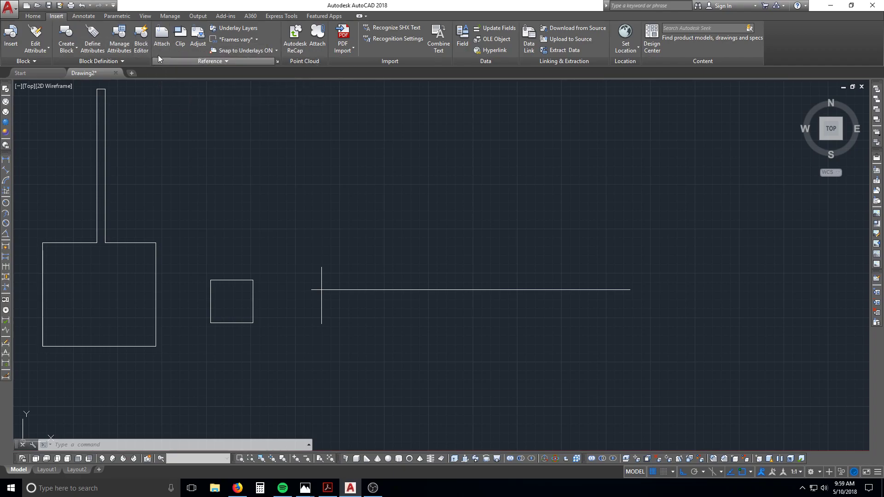
key(Escape)
key(Escape)
text(atta)
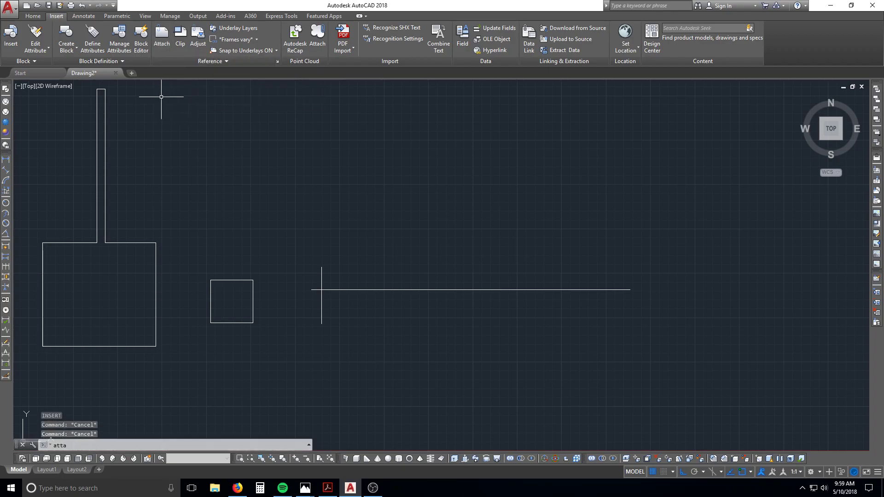
text(c)
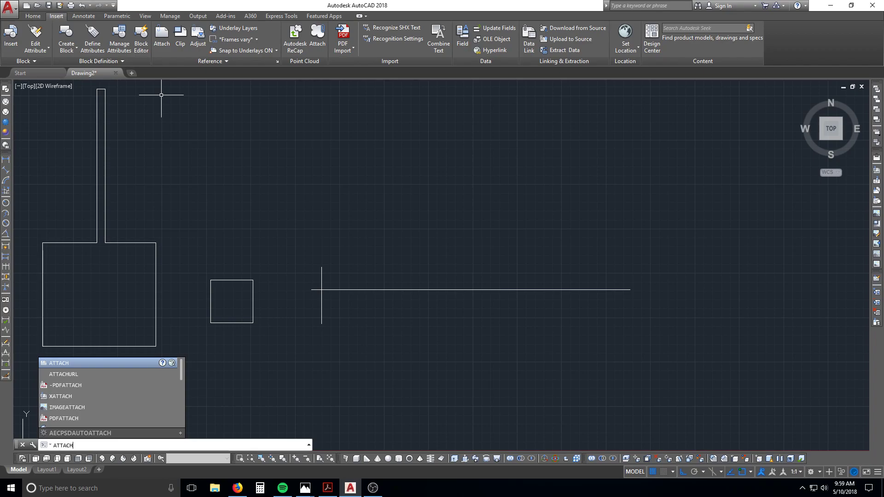
key(Return)
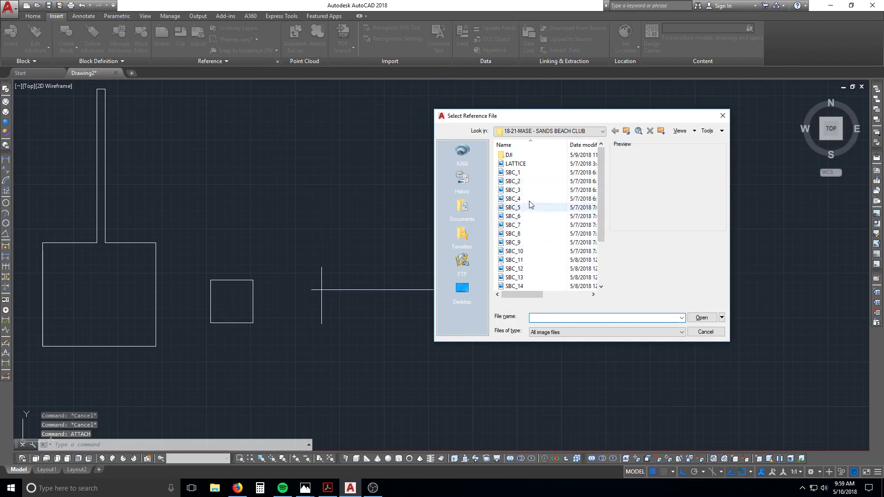
click(723, 115)
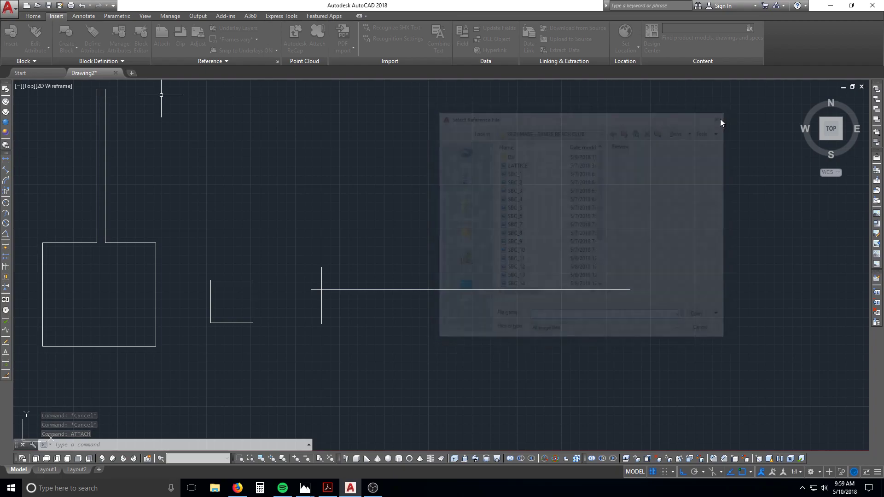
key(Escape)
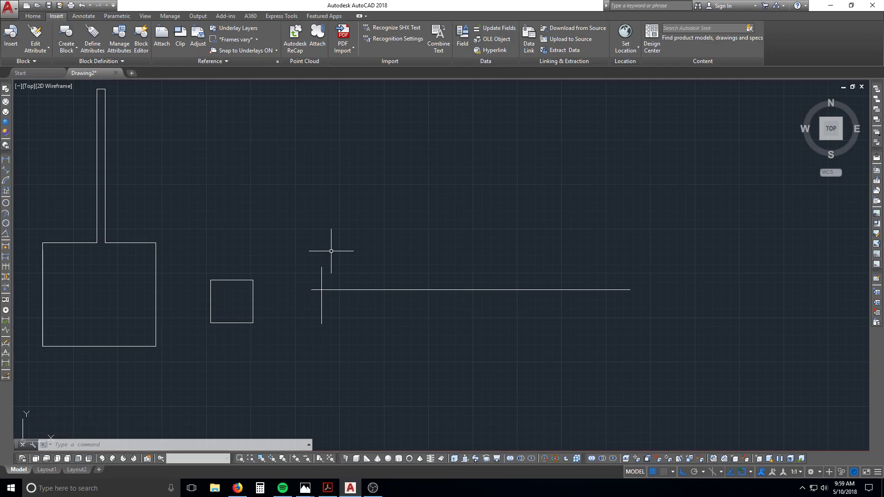
Examine how the drawn shapes are built, highlighting the stepped profile's lowest line and the large rectangle's outline
middle_drag(272, 281, 517, 297)
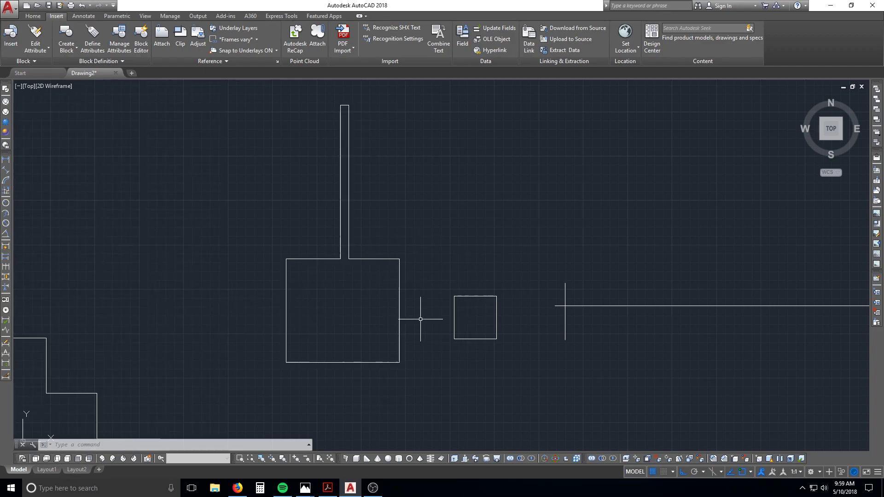
scroll(380, 282, down, 5)
scroll(316, 283, up, 2)
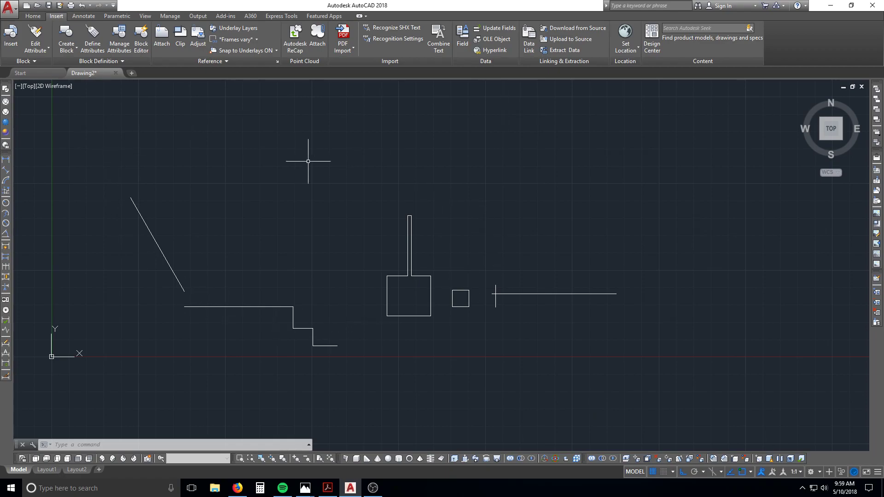
click(335, 347)
click(322, 351)
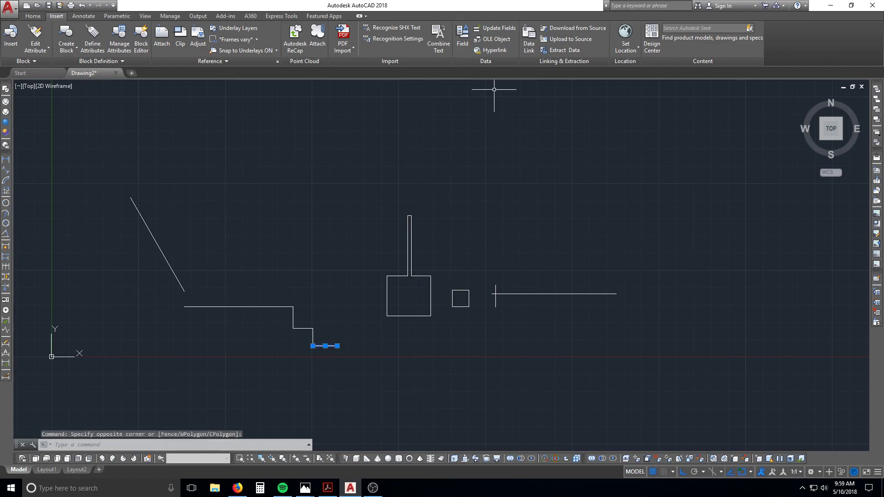
key(Escape)
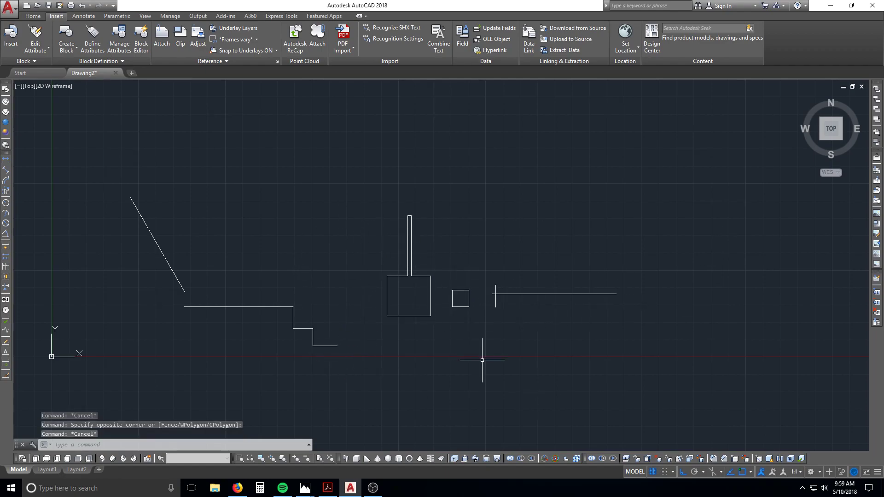
scroll(415, 273, up, 2)
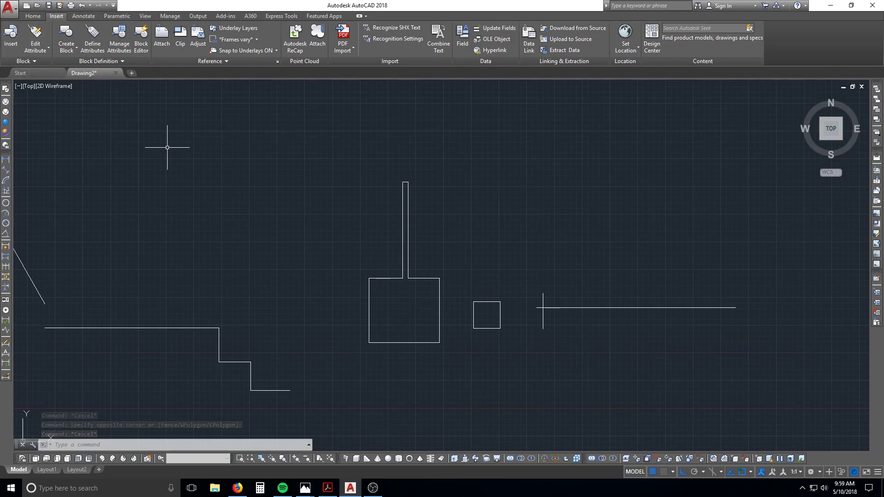
scroll(438, 278, up, 2)
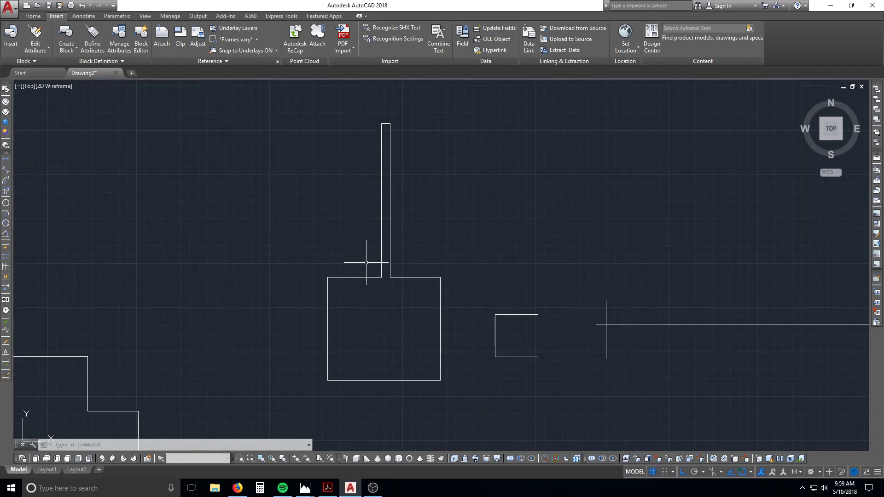
click(415, 273)
click(404, 291)
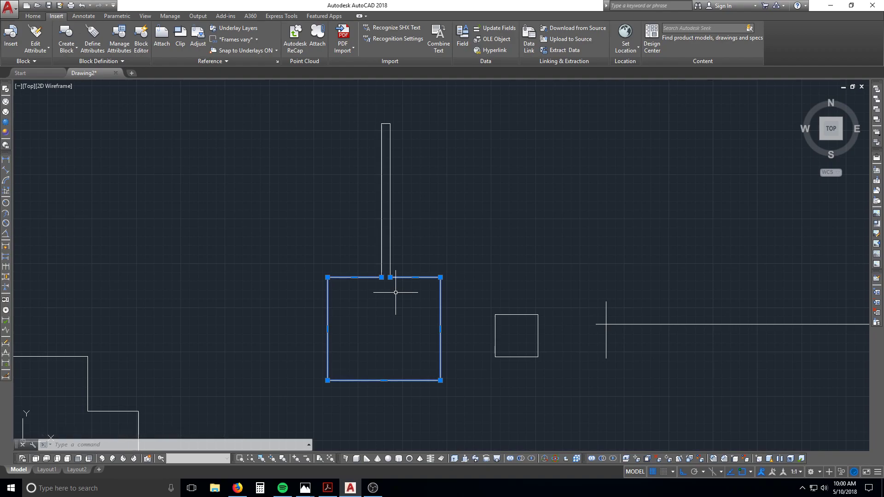
key(Escape)
Insert the 8_BOND drawing from the CMU folder as a block above the small square, at scale 1 and rotation 0
text(i)
key(Return)
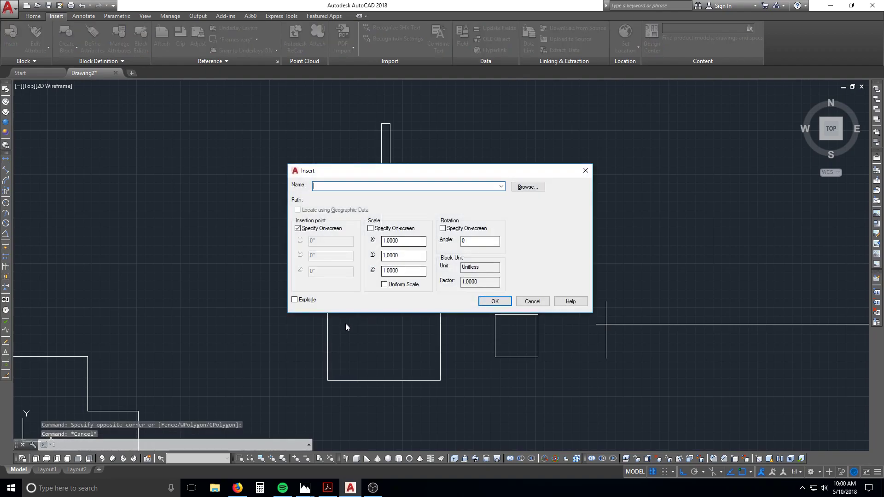
click(533, 188)
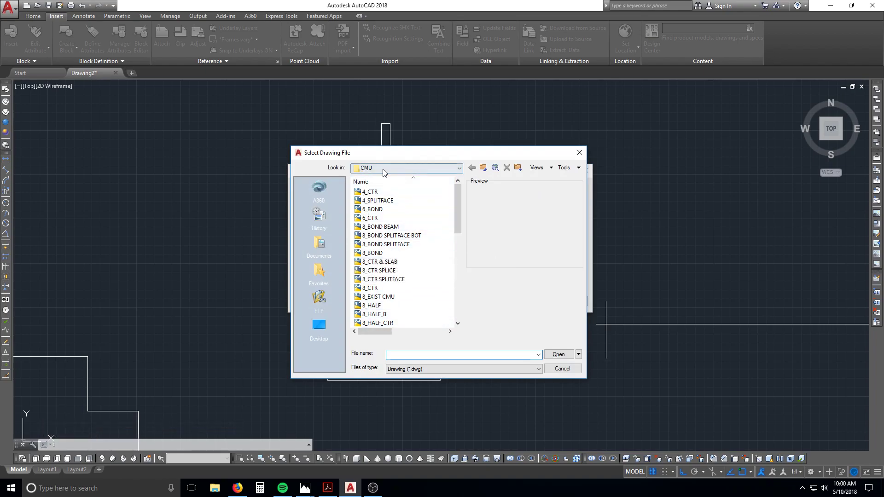
click(372, 253)
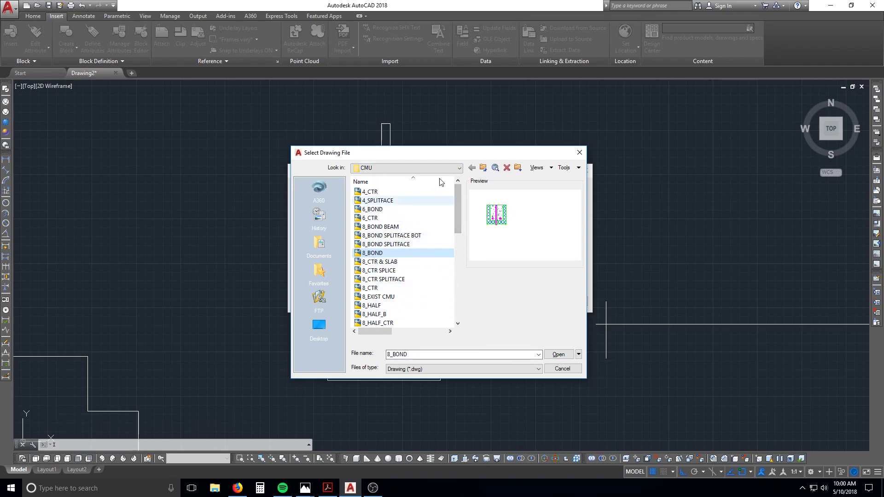
click(556, 354)
click(495, 301)
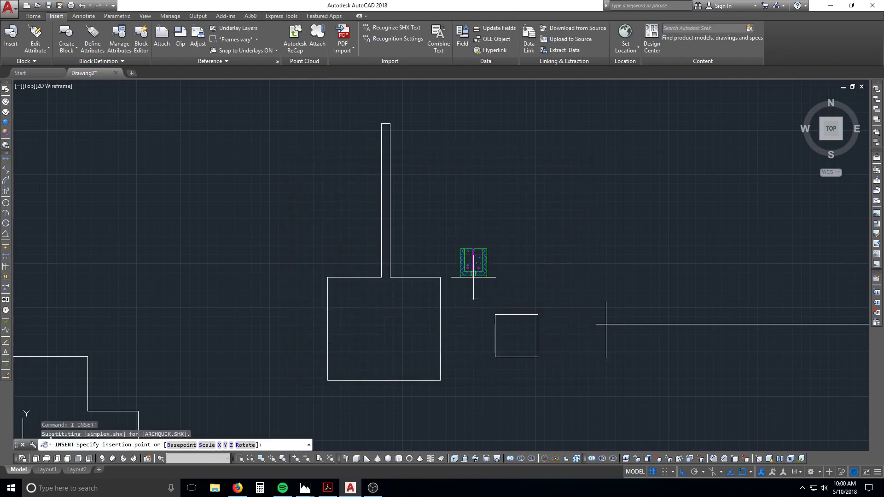
click(504, 262)
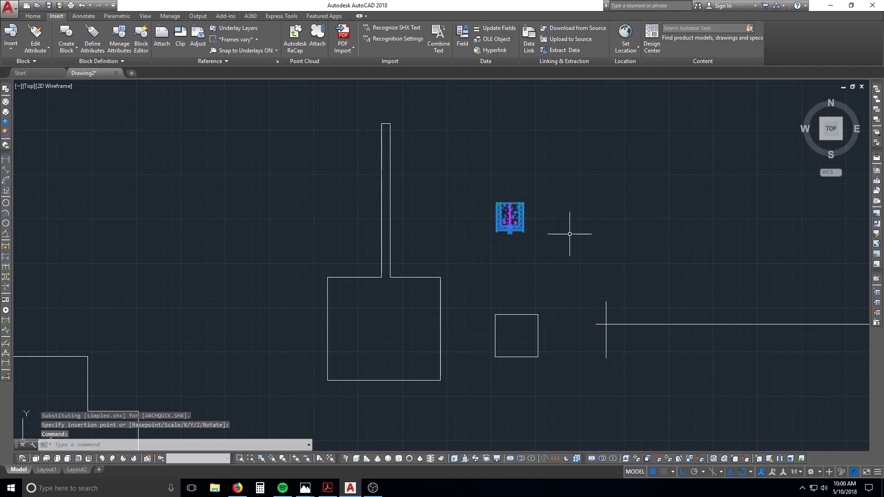
scroll(523, 217, up, 8)
click(321, 313)
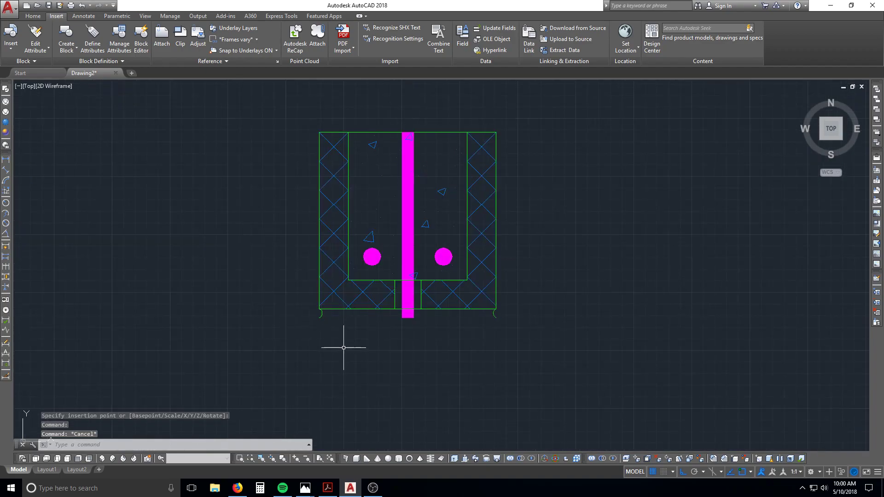
Copy the inserted 8_BOND block three times to its right, forming a horizontal row of four
key(Escape)
key(Escape)
click(359, 309)
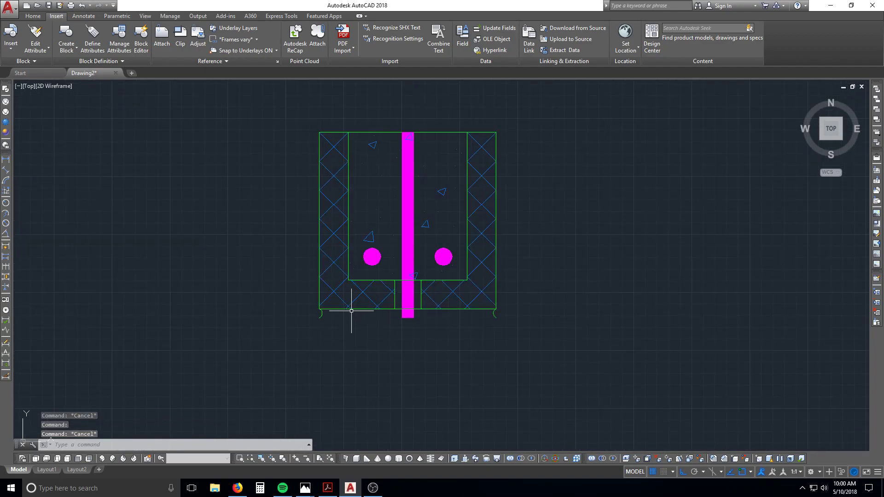
text(co)
key(Return)
click(379, 318)
click(365, 306)
key(Return)
scroll(365, 306, down, 5)
click(380, 319)
click(463, 318)
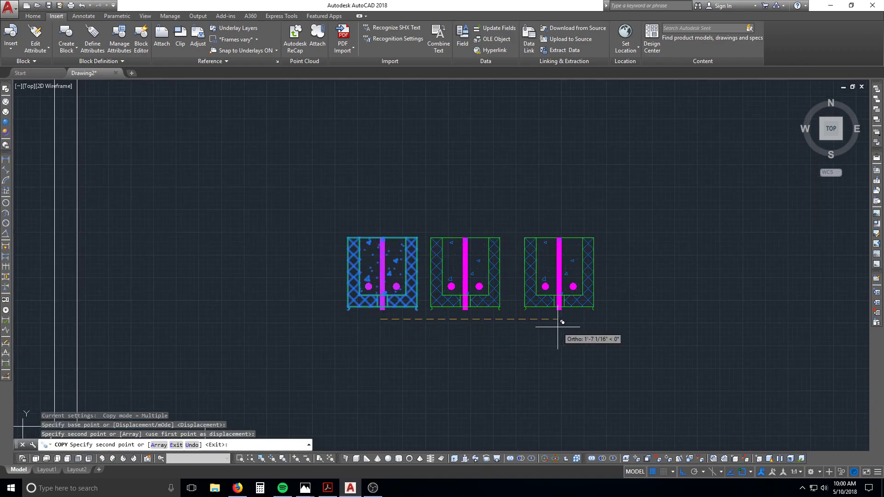
click(561, 319)
click(642, 318)
key(Escape)
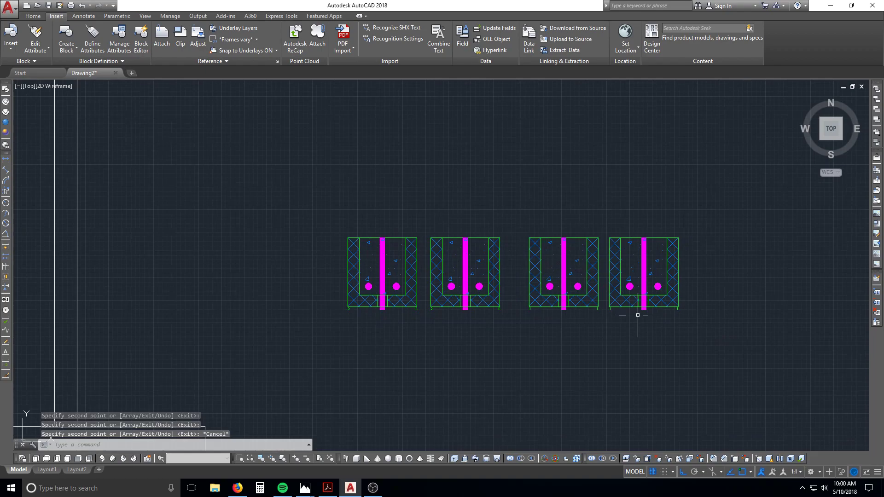
Select each of the four blocks in turn to check that each behaves as a single object, and clear the selection
click(641, 296)
click(584, 296)
click(490, 296)
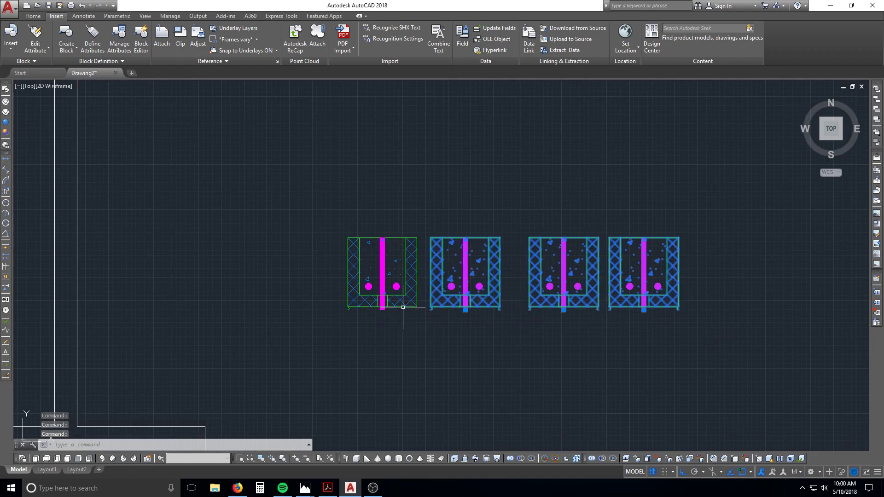
click(387, 303)
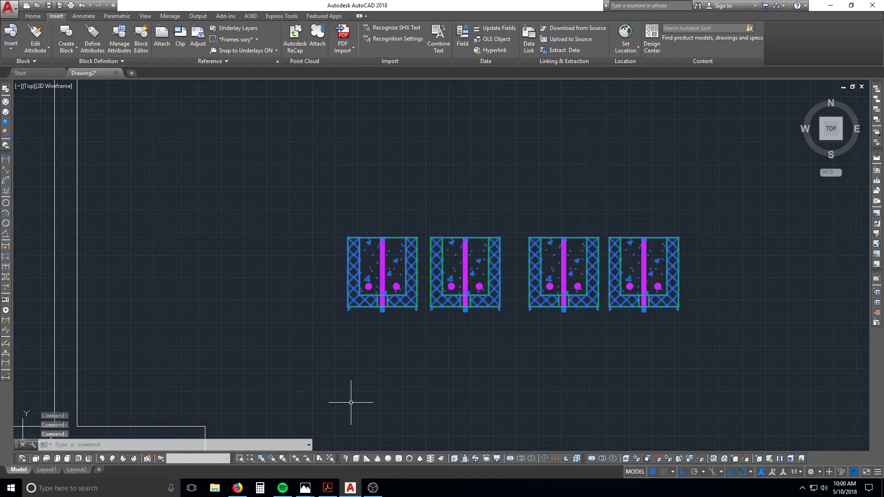
key(Escape)
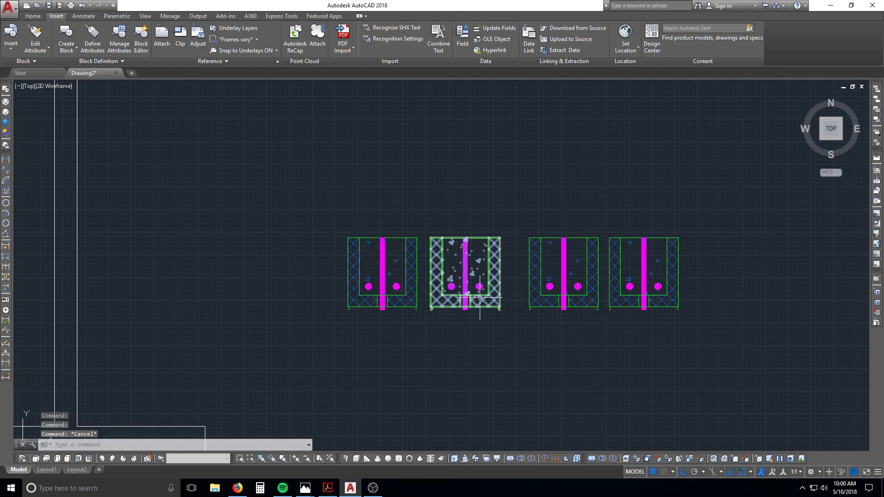
key(Escape)
Open the 8_BOND definition of the leftmost block in the Block Editor
click(387, 300)
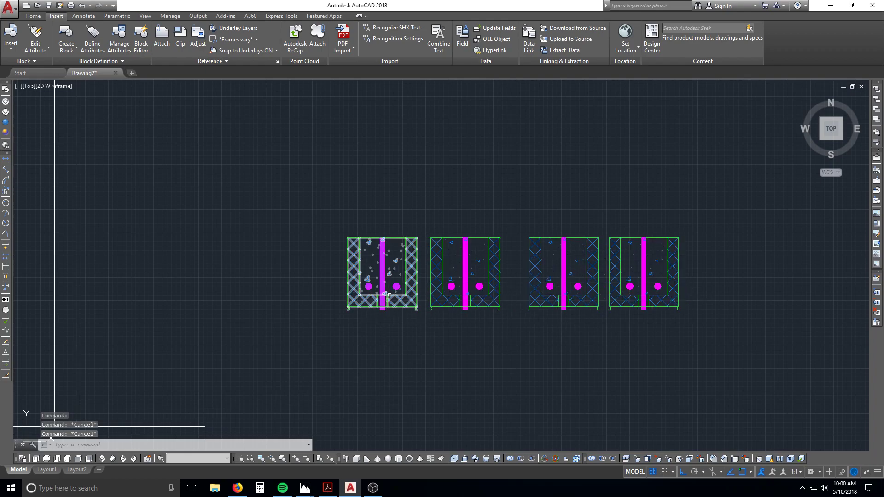
double_click(400, 299)
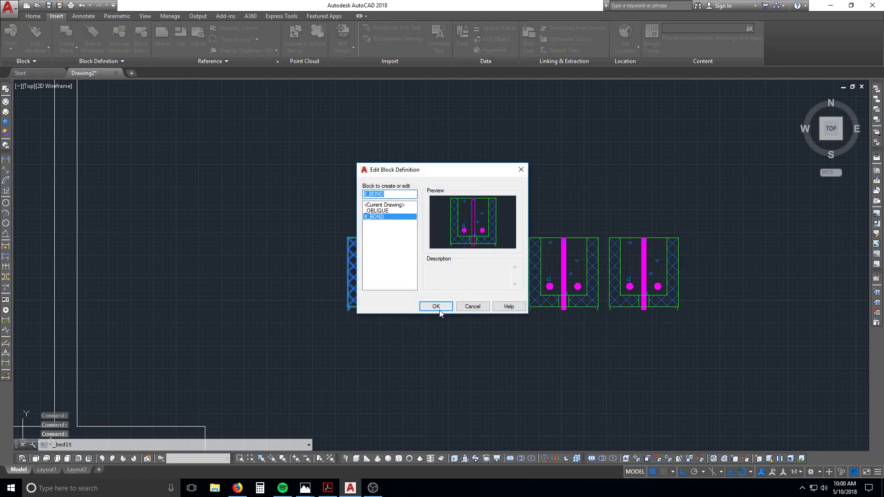
click(436, 308)
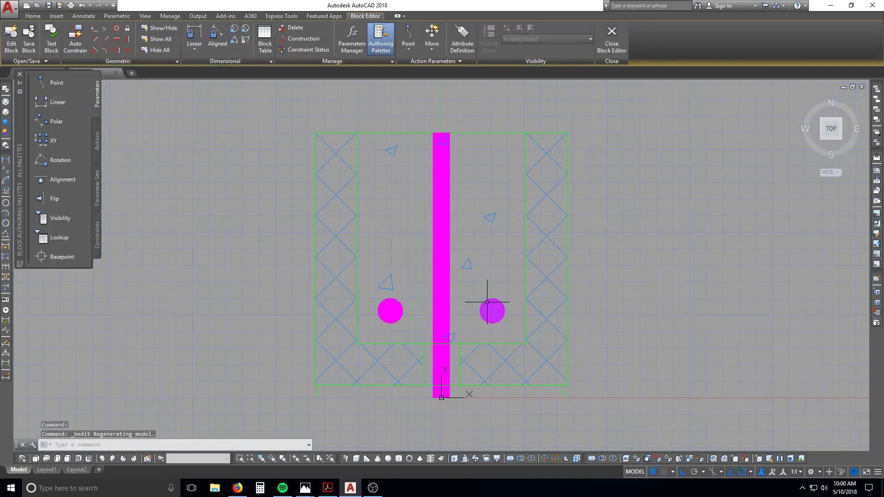
Erase the right magenta circle from the block definition, and close the editor saving the changes to 8_BOND
text(e)
key(Return)
click(492, 300)
click(489, 310)
key(Return)
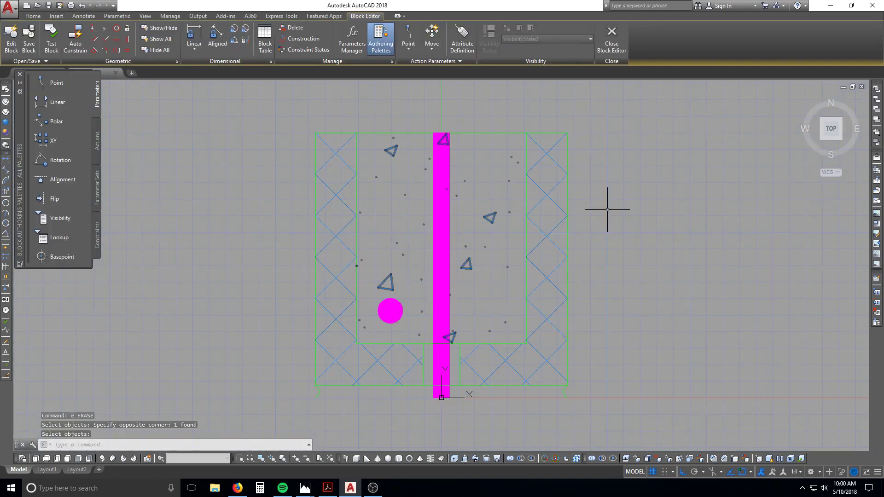
click(620, 47)
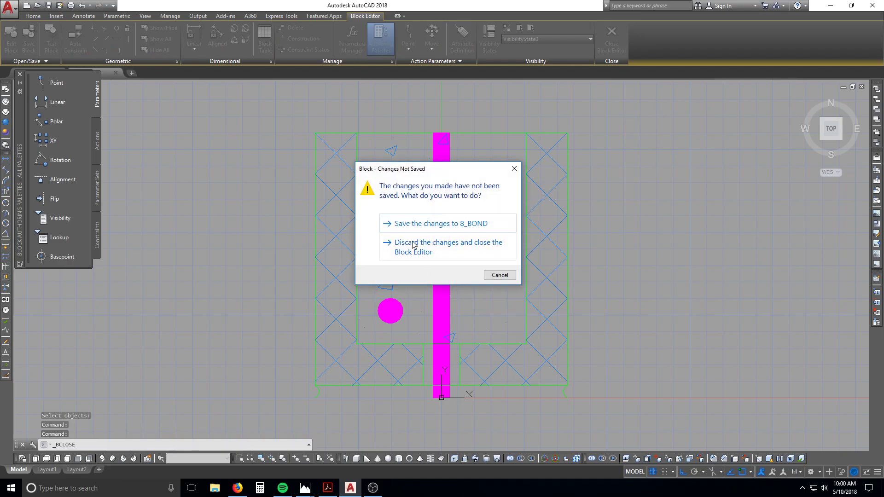
click(419, 224)
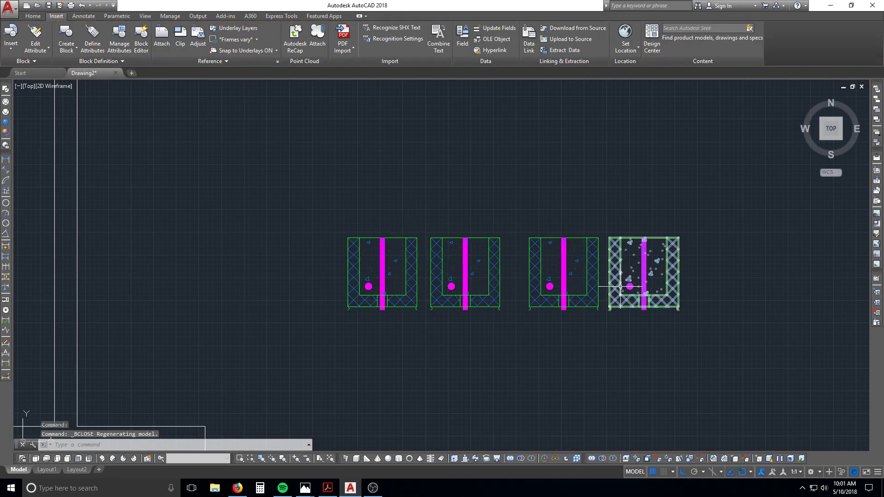
Check the edited definition across the block copies, highlighting the first and third ones
click(372, 288)
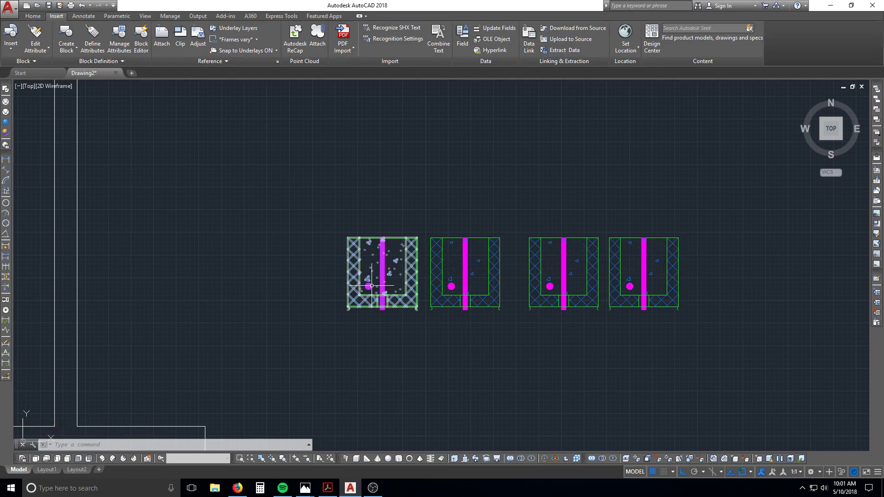
key(Escape)
click(543, 290)
key(Escape)
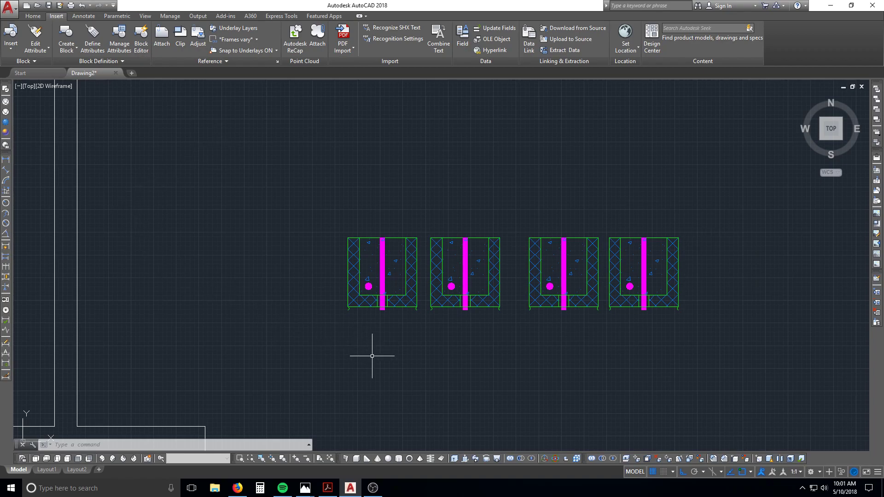
Erase all four 8_BOND blocks in the row together
text(e)
key(Return)
click(680, 351)
click(300, 232)
key(Return)
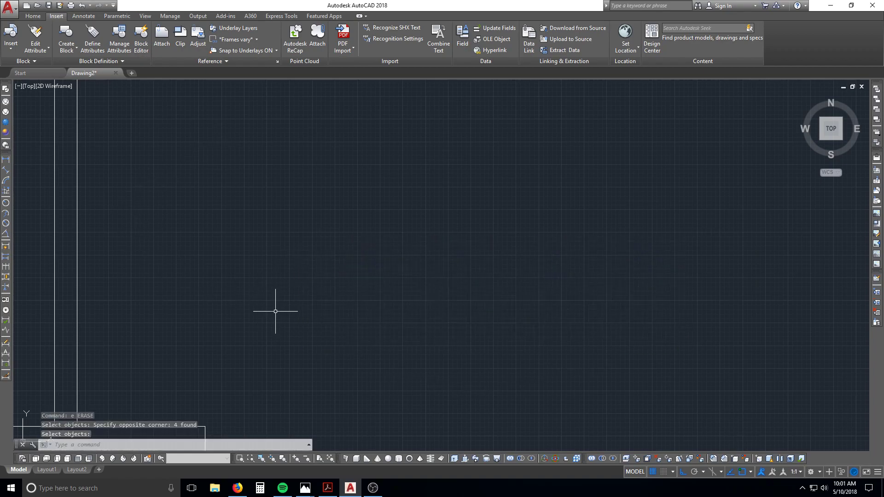
scroll(184, 364, down, 4)
middle_drag(217, 355, 310, 252)
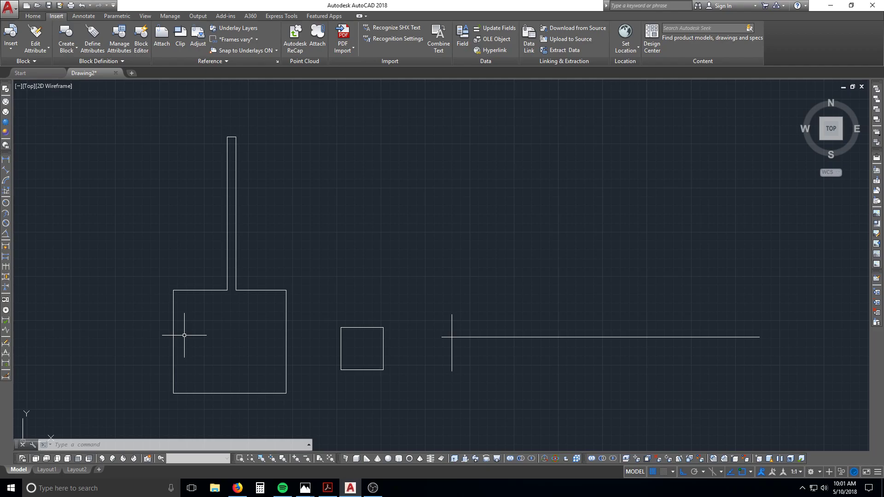
middle_drag(458, 352, 320, 348)
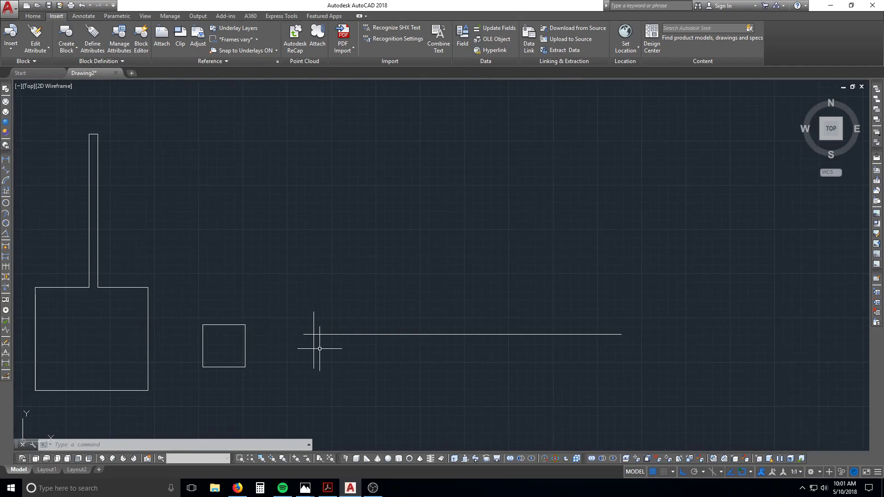
key(Escape)
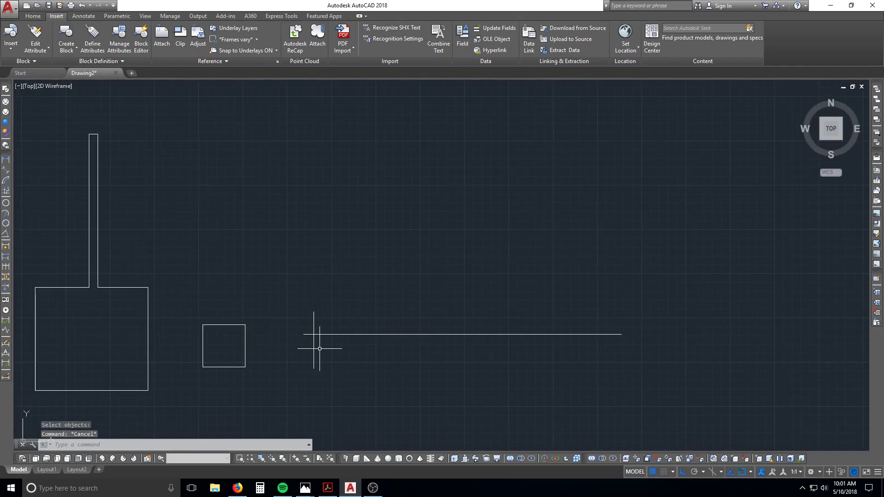
key(Escape)
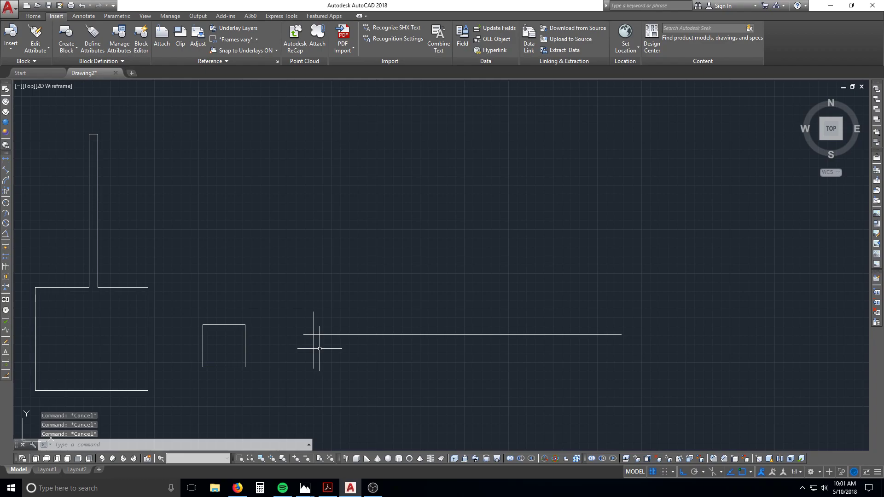
Offset the small square outward by 3 inches
middle_drag(244, 351, 341, 306)
scroll(326, 318, up, 3)
drag(325, 318, 300, 365)
key(Escape)
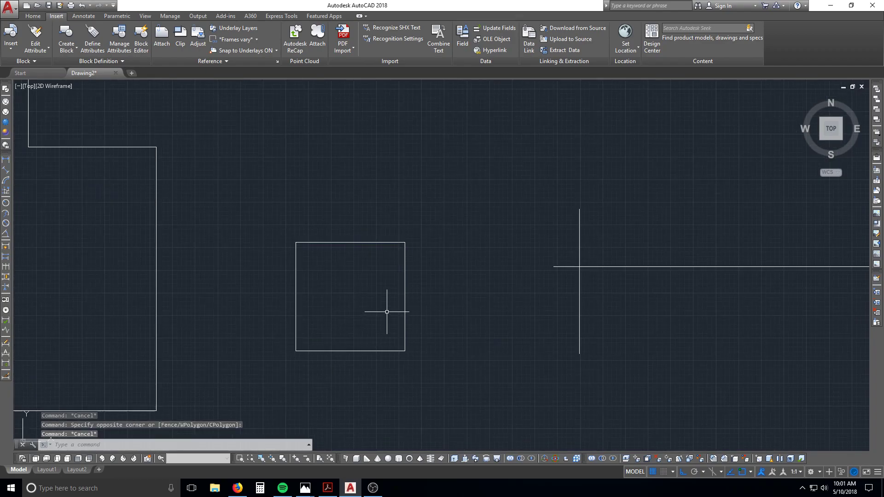
key(Escape)
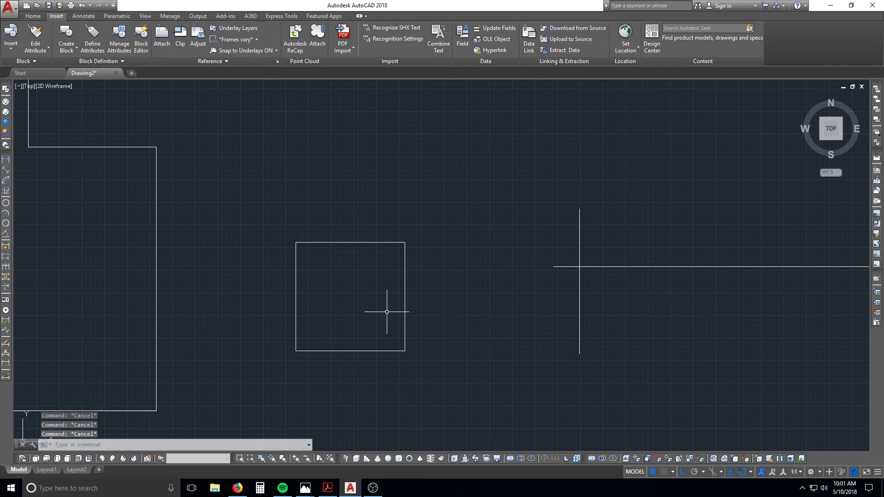
text(o)
key(Return)
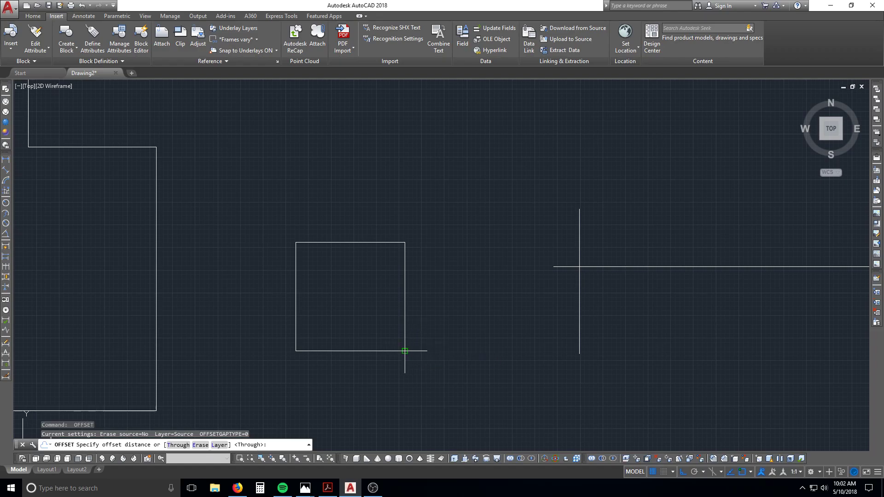
click(404, 350)
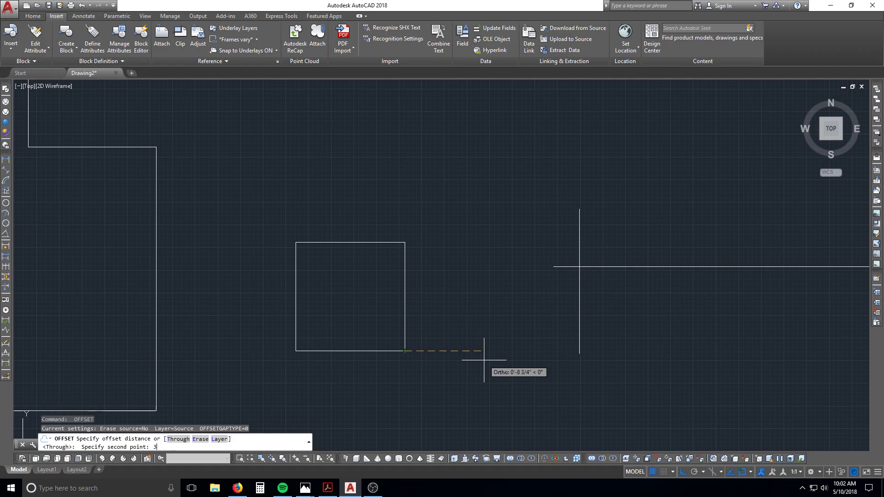
text(3)
key(Return)
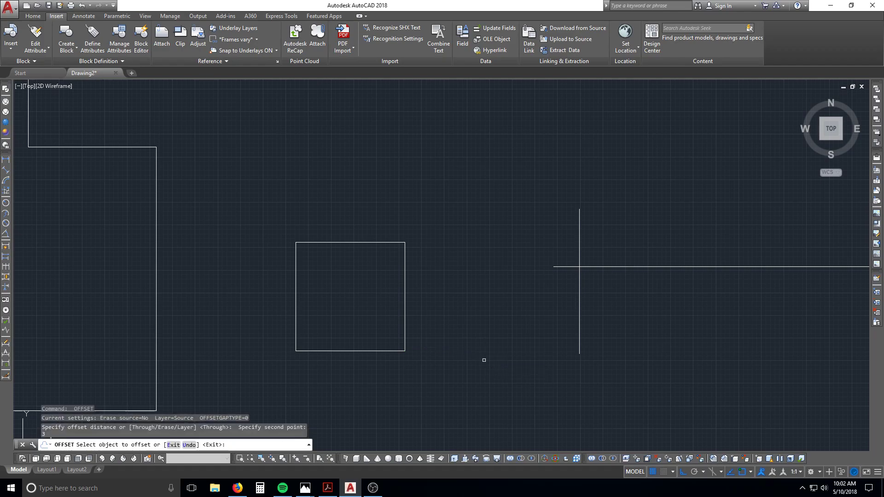
click(405, 322)
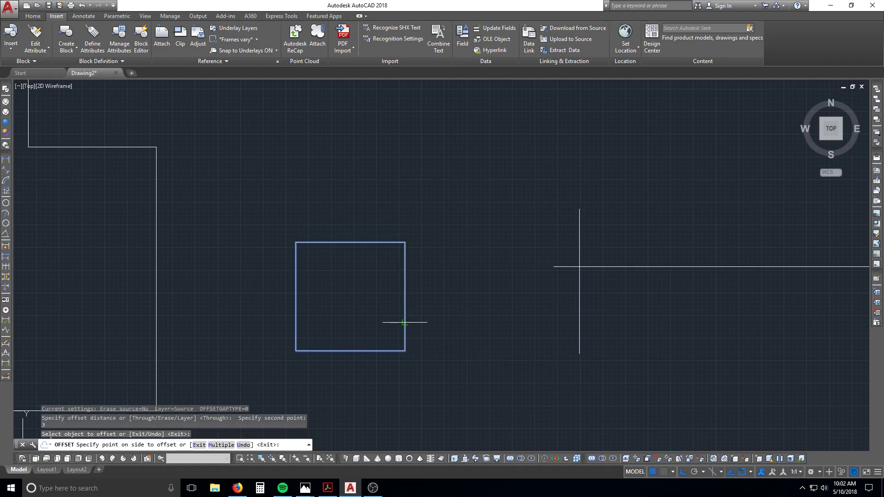
click(459, 309)
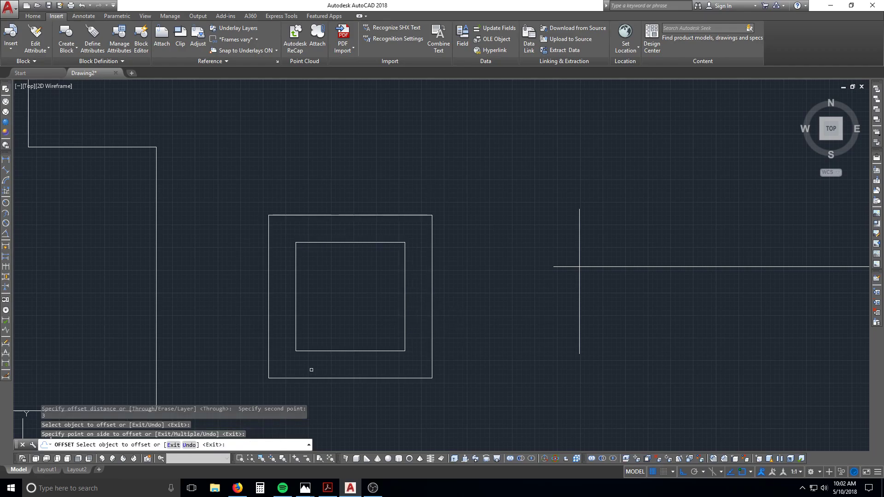
Offset the large rectangle and the narrow vertical shape above it outward, reusing the 3-inch offset distance
scroll(315, 239, down, 4)
middle_drag(315, 240, 476, 262)
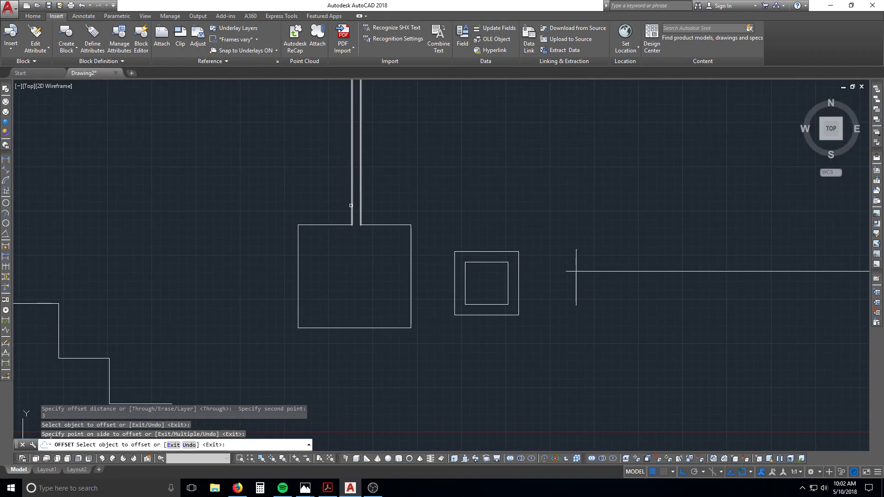
key(Return)
text(o)
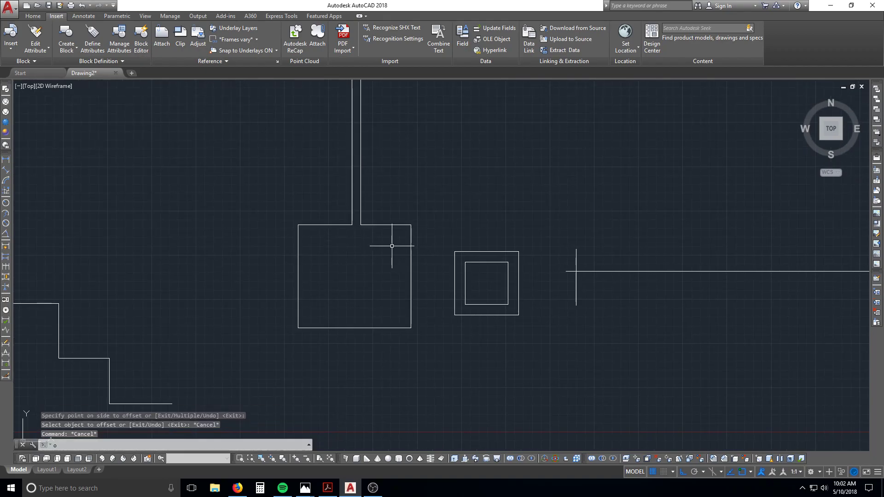
key(Return)
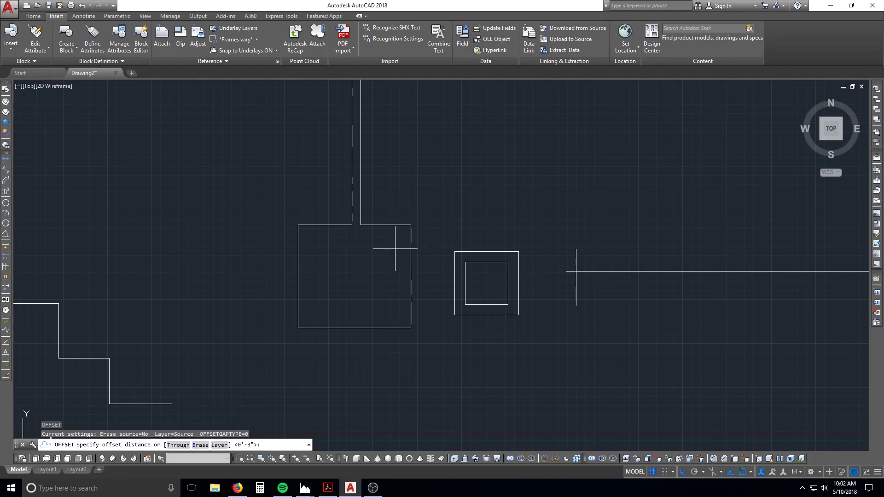
key(Return)
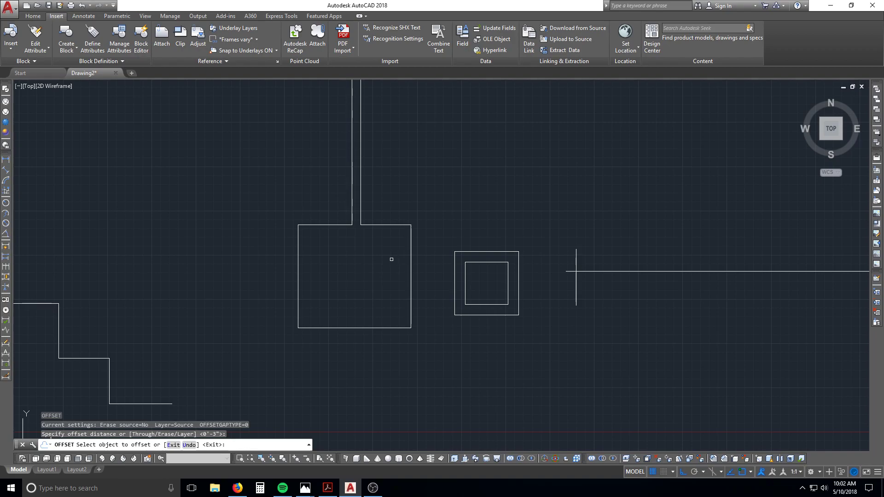
click(409, 246)
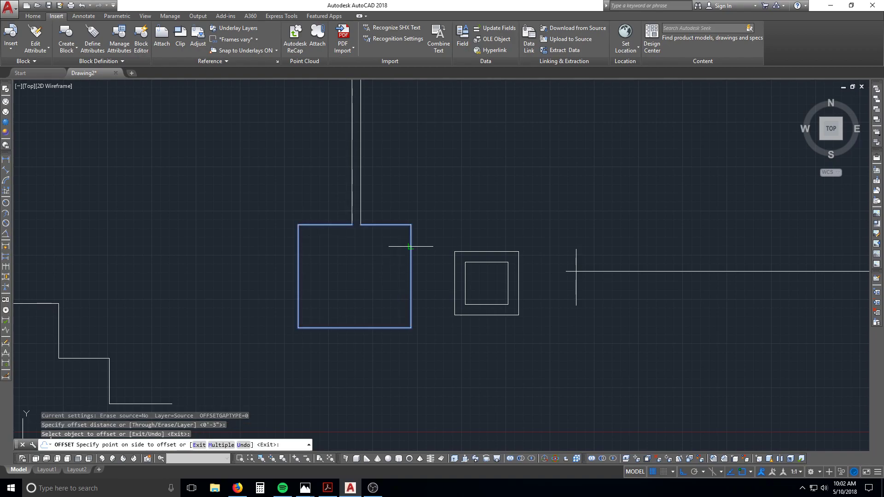
click(424, 250)
click(361, 193)
click(381, 198)
middle_drag(368, 210, 355, 256)
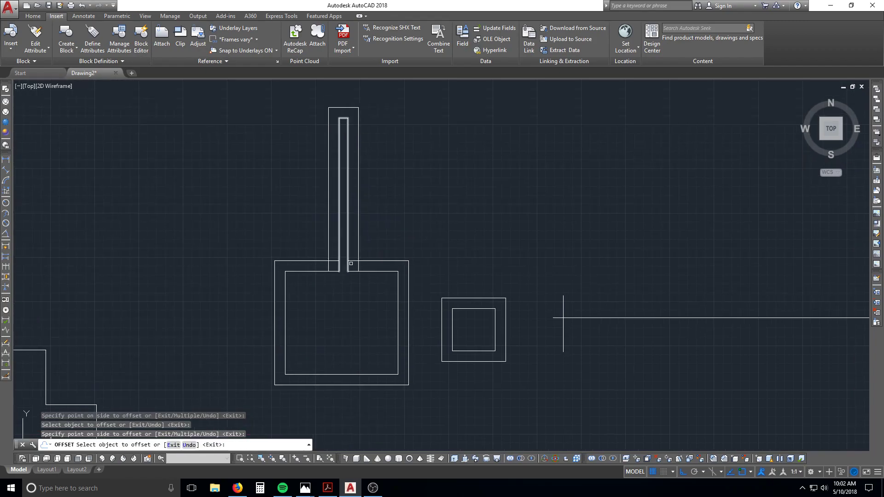
key(Escape)
text(e)
key(Return)
key(Escape)
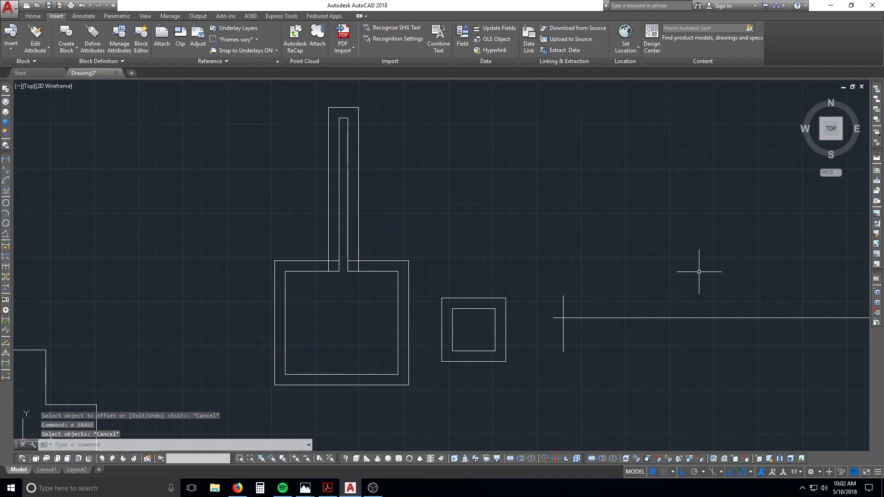
middle_drag(625, 338, 502, 326)
key(Escape)
key(Escape)
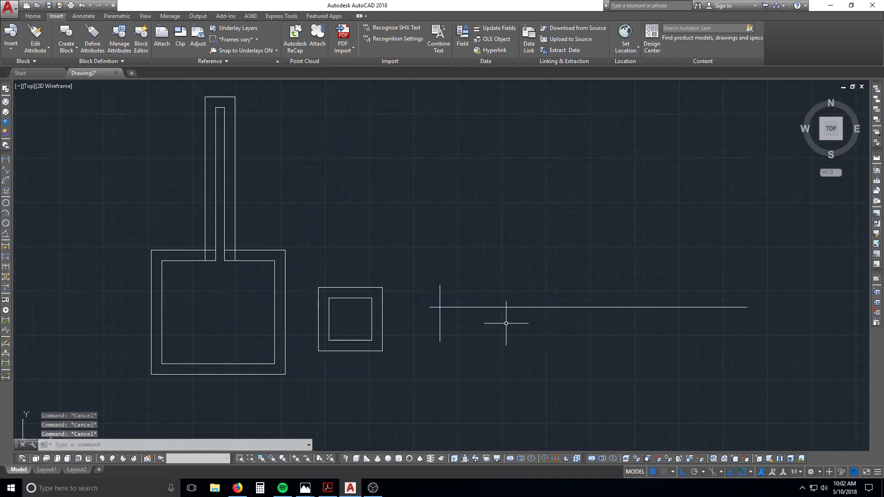
text(co)
key(Return)
click(486, 327)
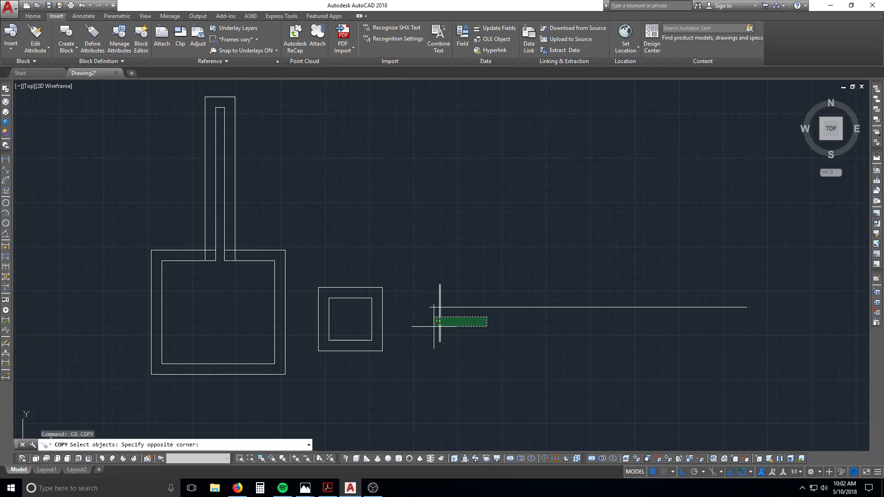
click(433, 320)
key(Return)
key(Escape)
text(c)
key(Escape)
Copy the short vertical line eight times at irregular spacing along the long horizontal line
text(co)
key(Return)
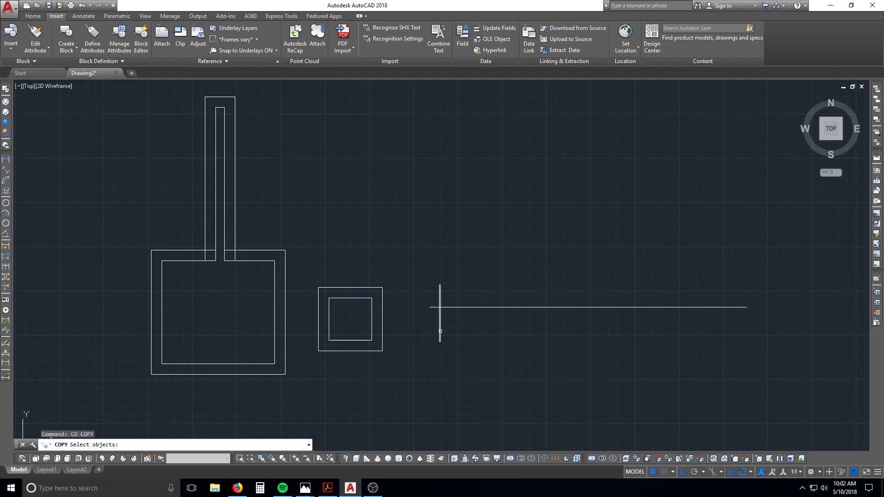
click(440, 331)
key(Return)
click(451, 348)
click(484, 350)
click(525, 351)
click(554, 351)
click(579, 351)
click(597, 350)
click(632, 349)
click(651, 348)
click(684, 351)
key(Escape)
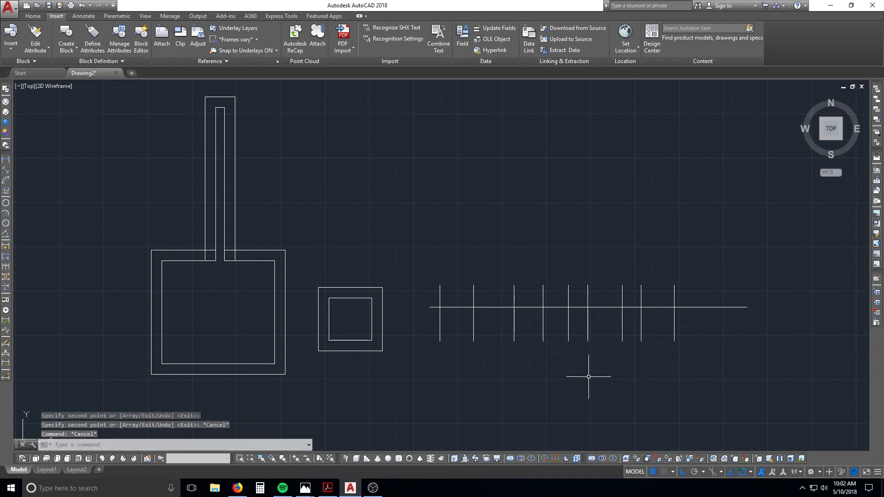
key(Escape)
key(Escape)
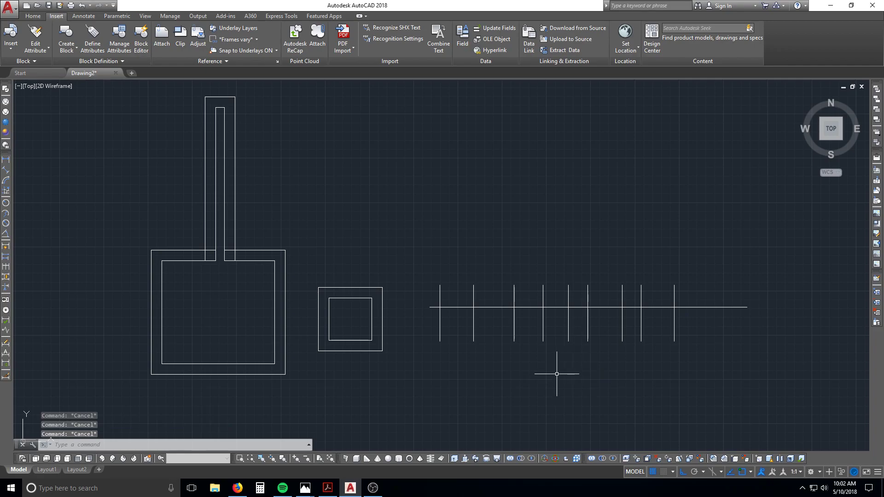
text(o)
key(Return)
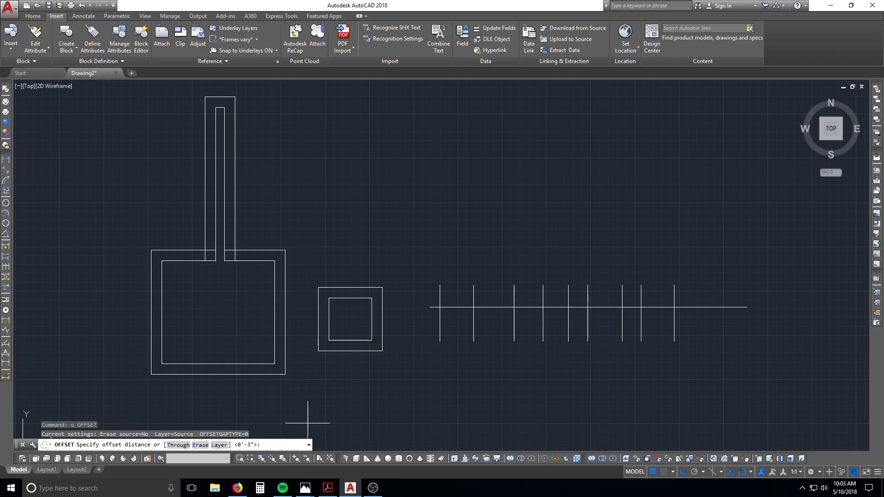
key(Escape)
Erase the eight copied vertical lines together, keeping the original one at the start of the horizontal line
text(e)
key(Return)
click(710, 345)
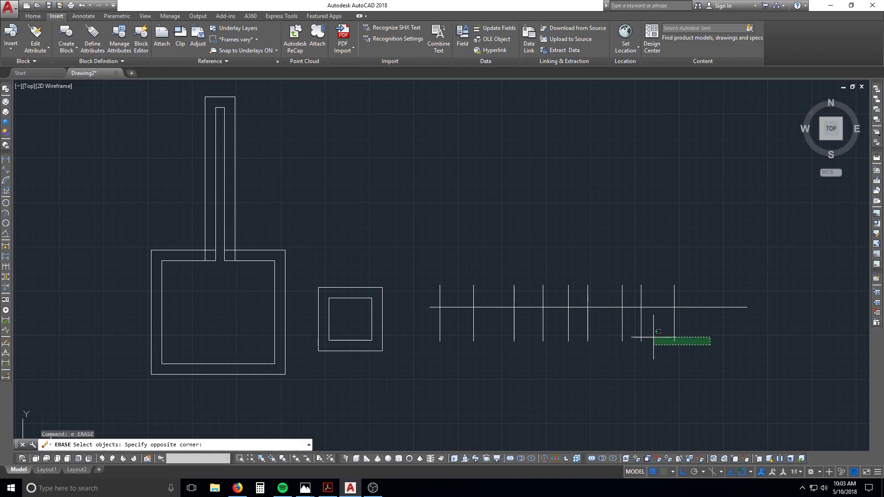
click(459, 336)
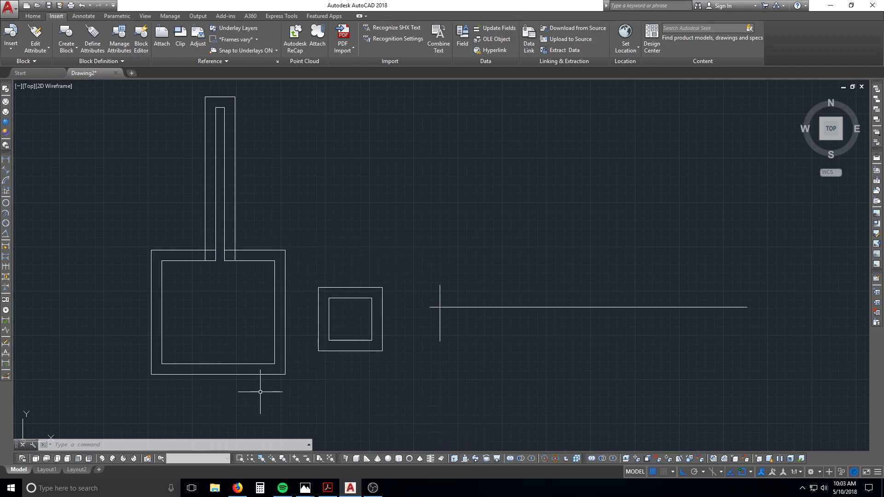
key(Escape)
key(Escape)
key(Escape)
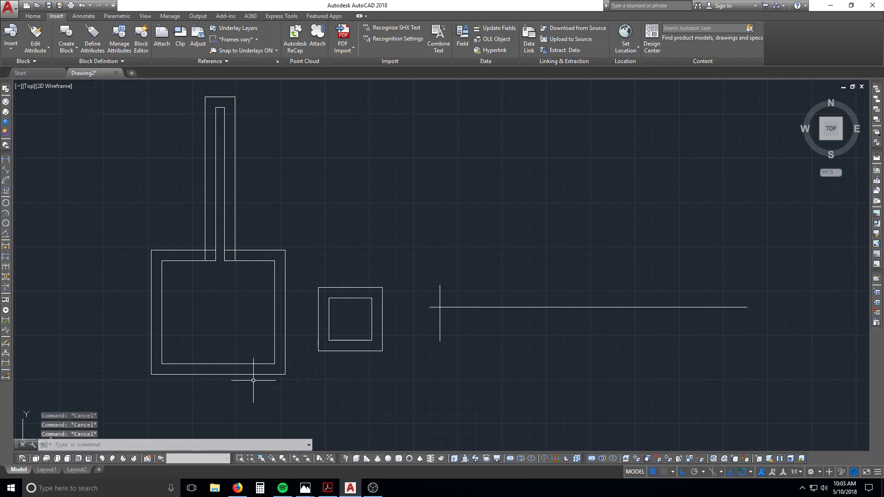
Draw a circle with a radius of about 8 13/16 inches above the short vertical line
text(c)
key(Return)
click(438, 199)
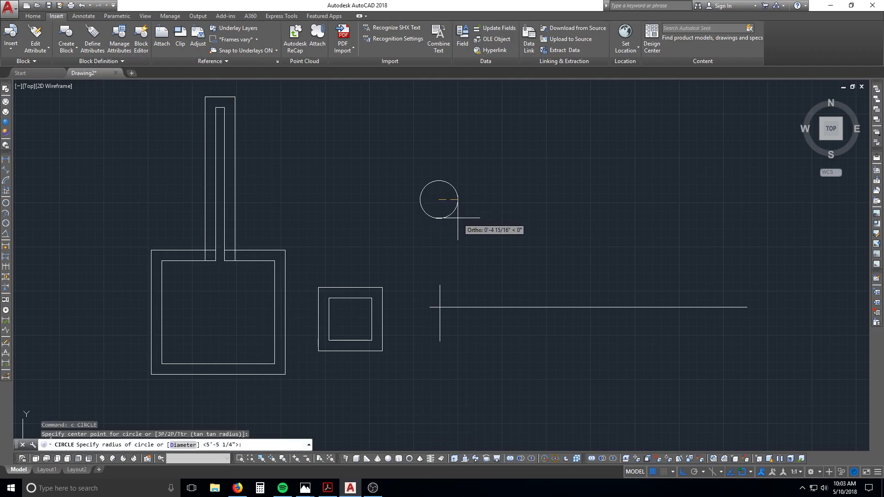
click(468, 232)
scroll(467, 189, up, 4)
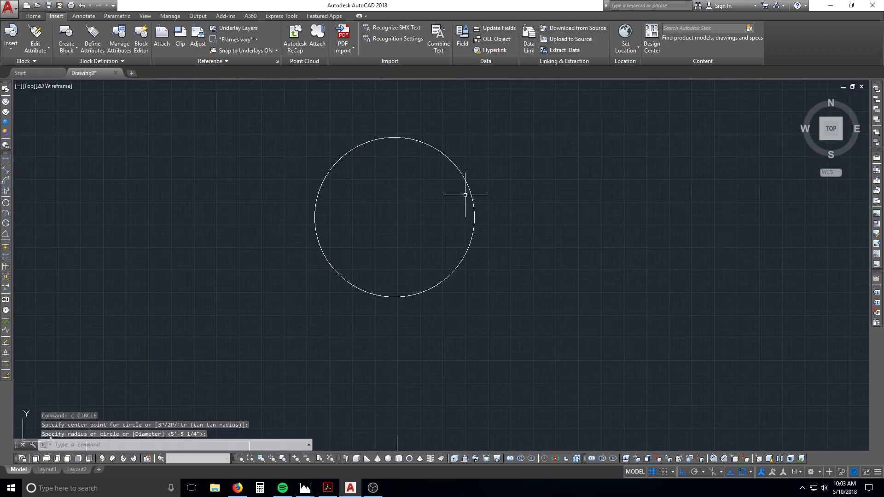
key(Escape)
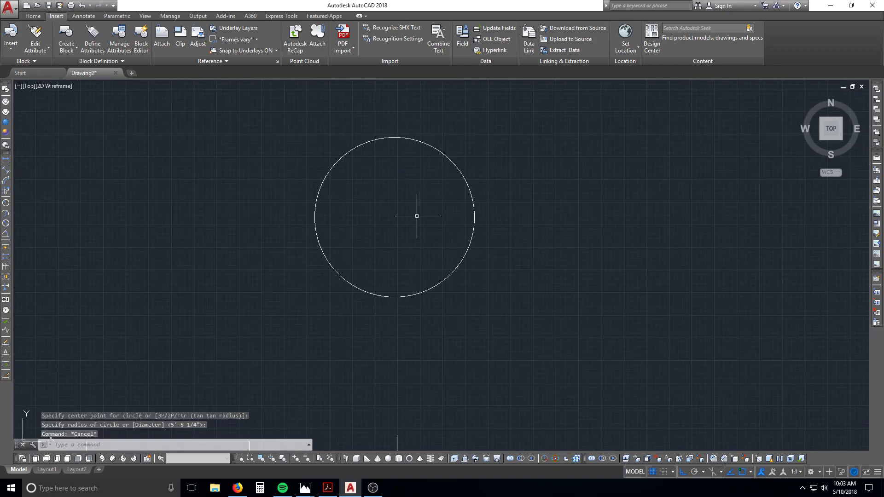
key(Escape)
key(Escape)
Erase the circle above the short vertical line
text(e)
key(Return)
click(424, 302)
click(407, 250)
key(Return)
key(Escape)
key(Escape)
text(l)
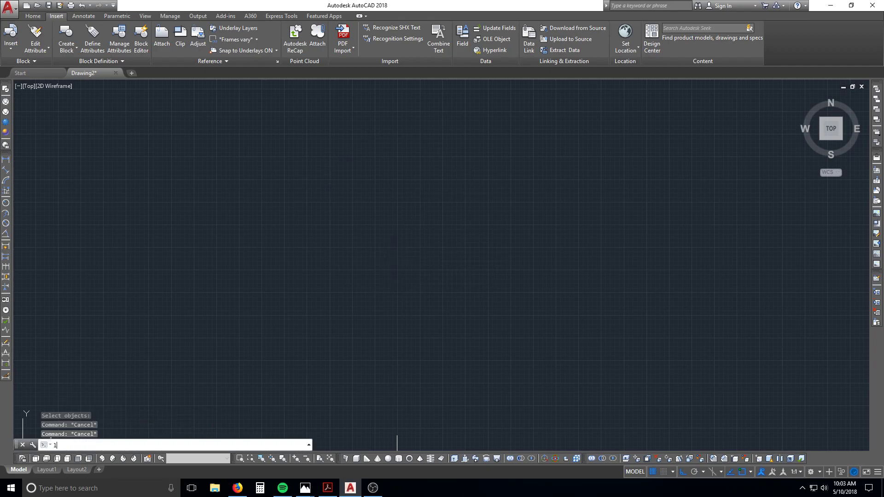
key(Return)
click(374, 232)
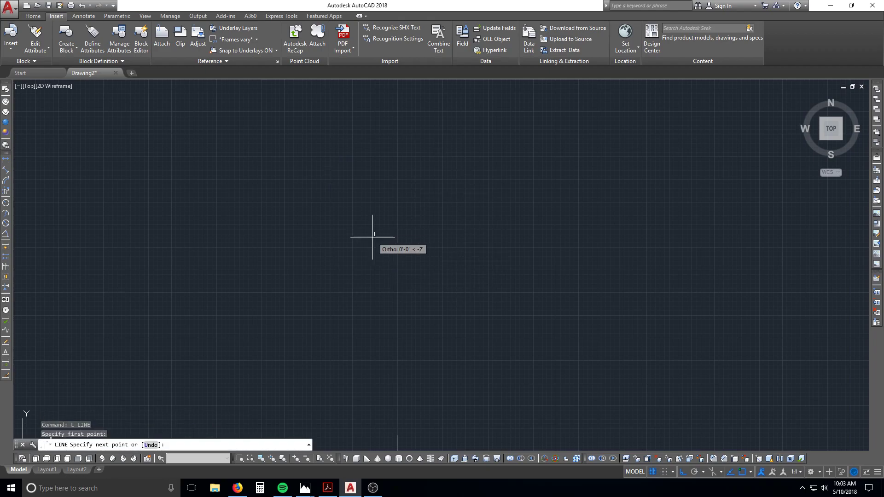
key(Escape)
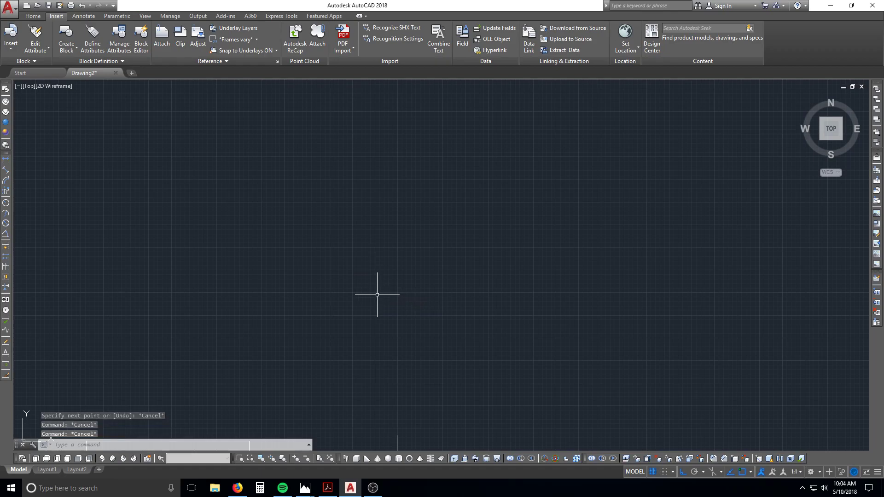
Draw a freehand-sized circle in the empty area above the short vertical line
text(c)
key(Return)
click(371, 249)
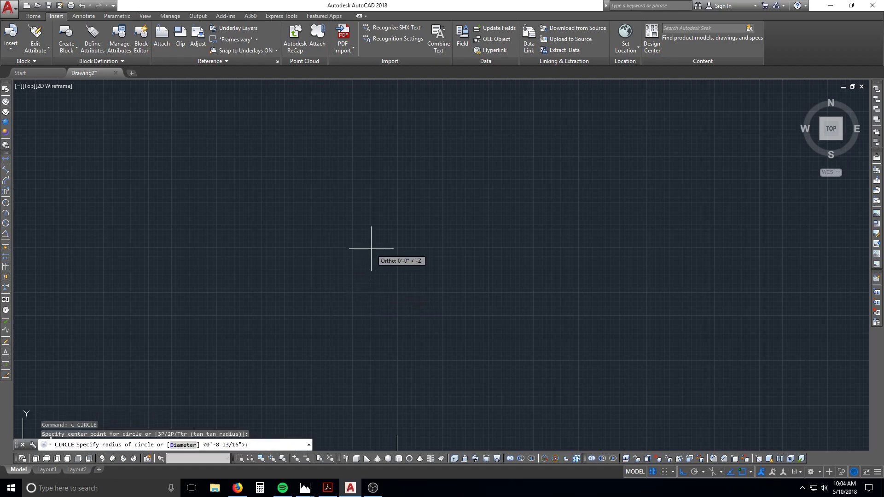
click(421, 313)
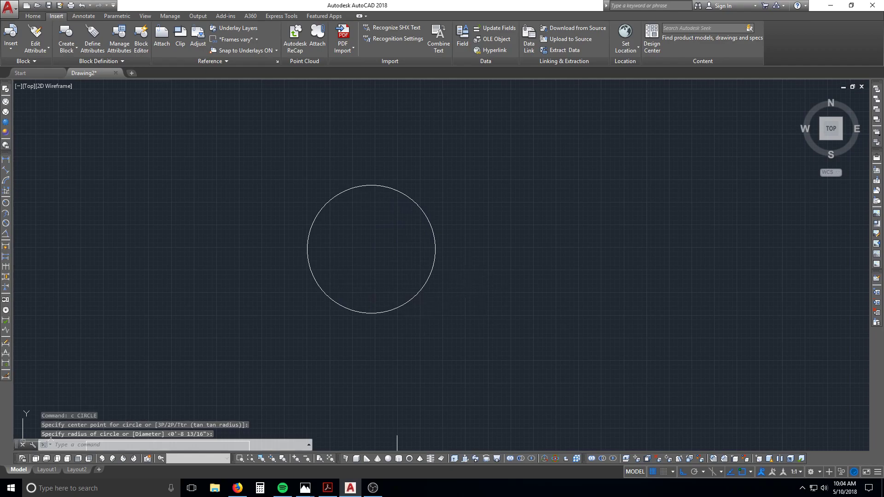
key(Escape)
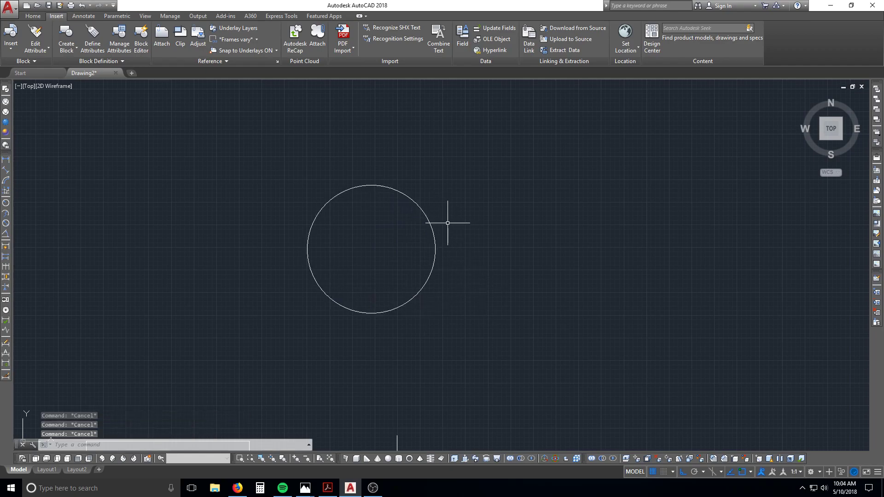
Offset the circle outward by 5 inches to form a concentric ring
text(o)
key(Return)
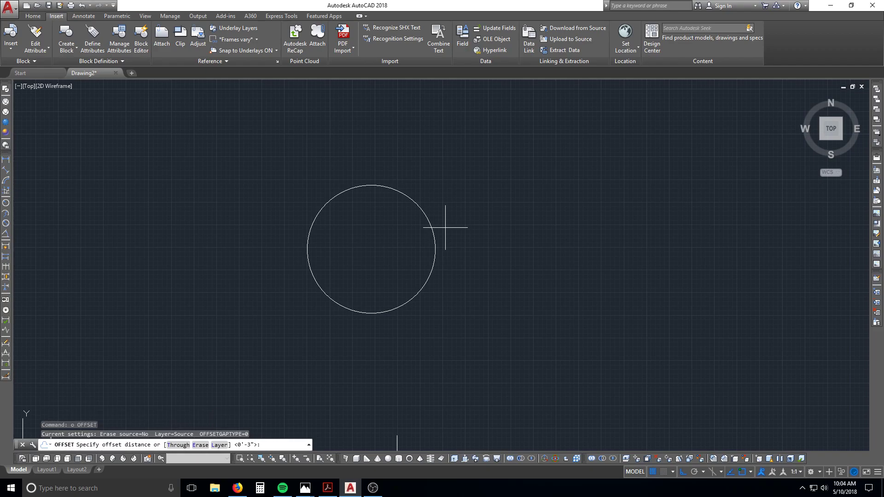
text(5)
key(Return)
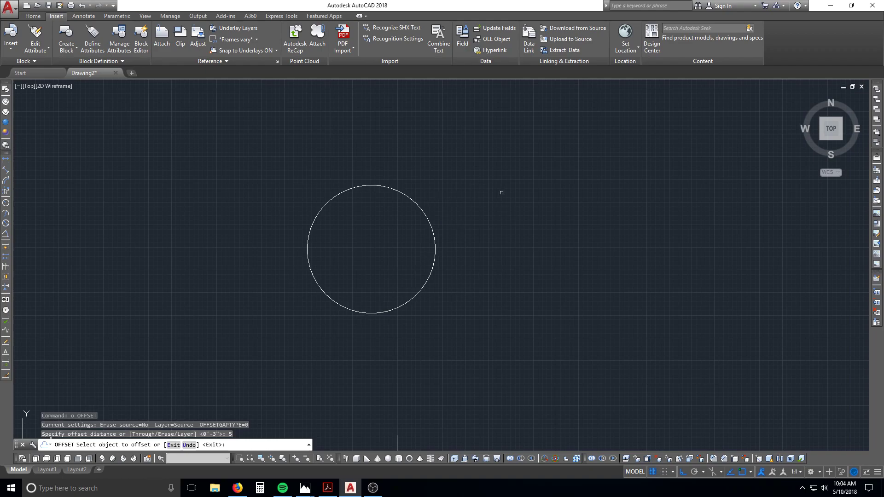
click(435, 262)
click(490, 284)
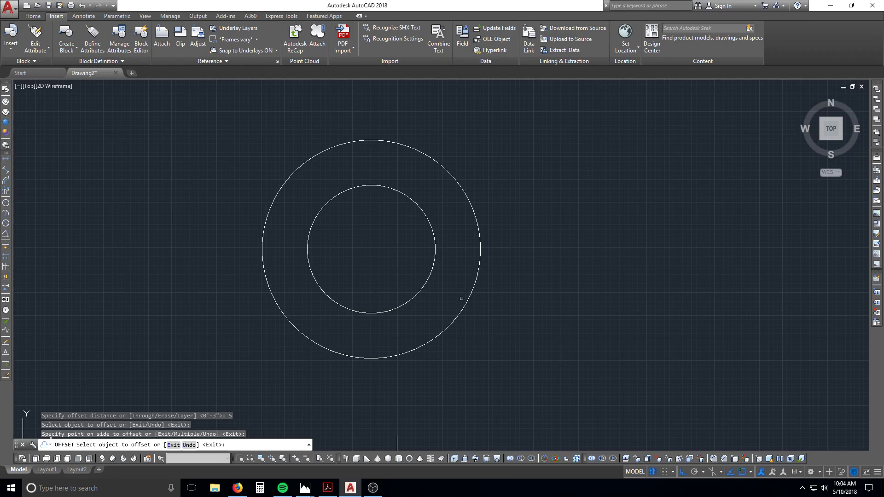
scroll(428, 271, down, 4)
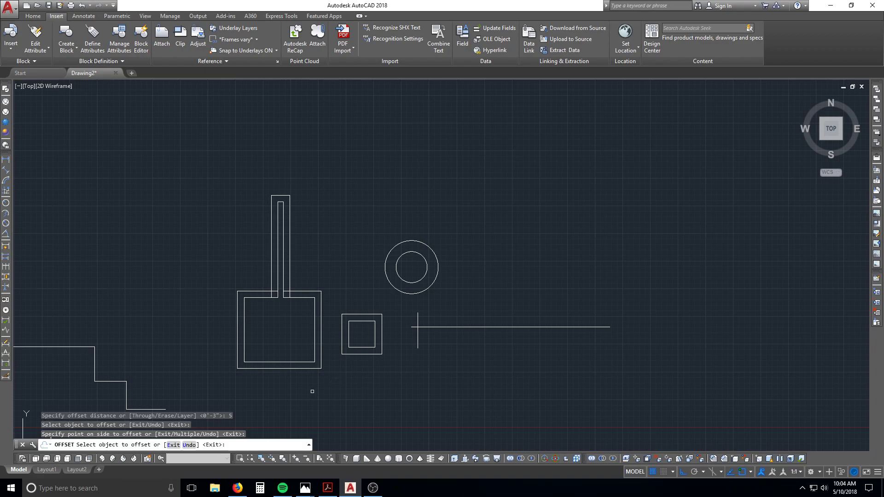
middle_drag(365, 374, 478, 286)
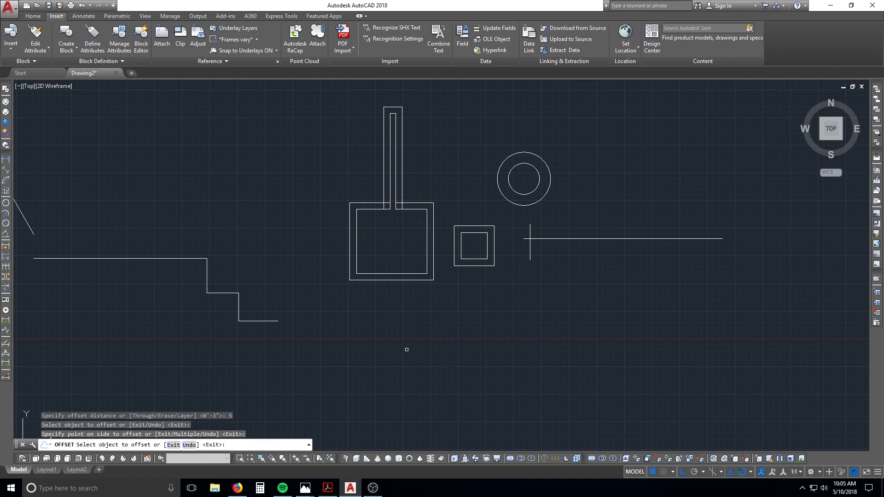
key(Escape)
key(Escape)
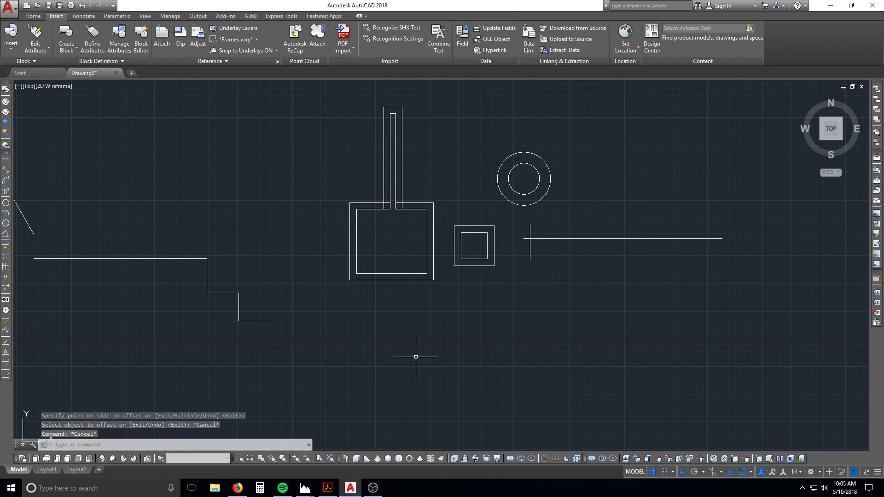
text(p)
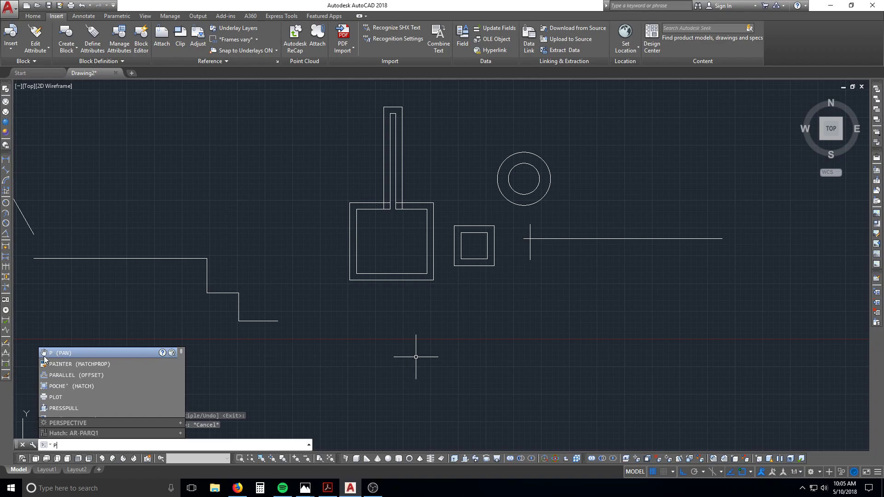
scroll(44, 418, down, 1)
scroll(44, 417, down, 3)
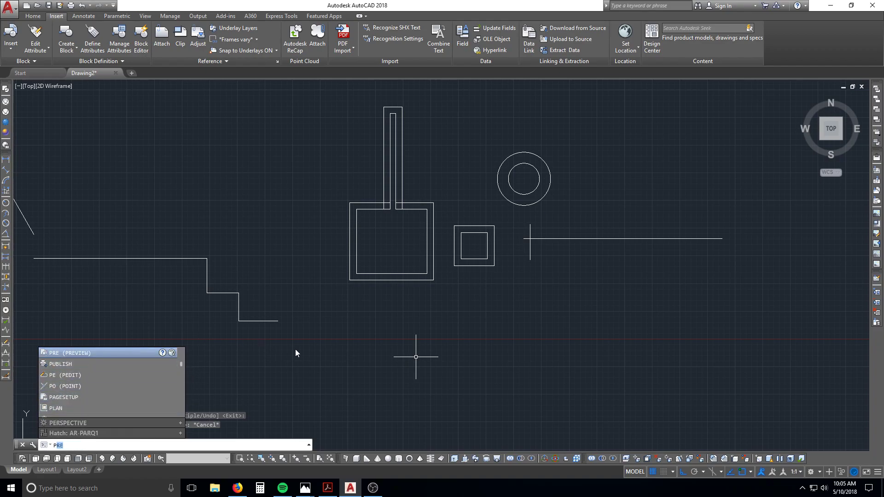
key(Escape)
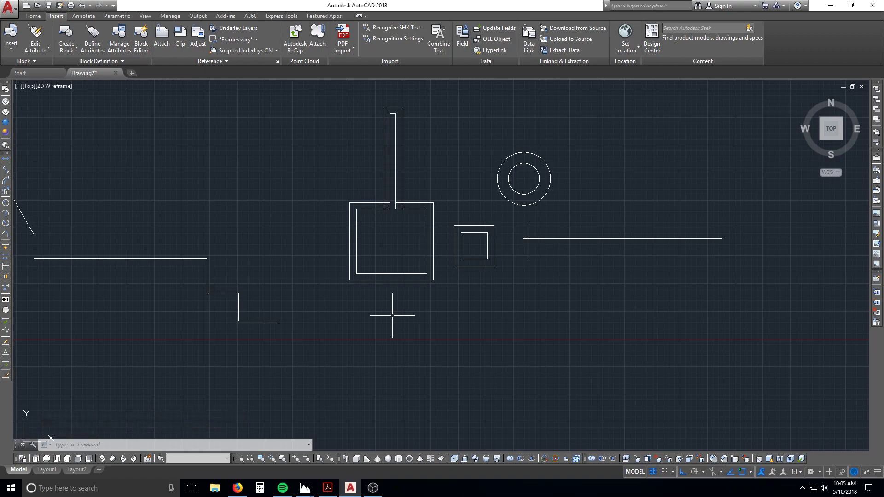
text(p)
key(Escape)
Move the view around the drawn shapes with the Pan command
text(p)
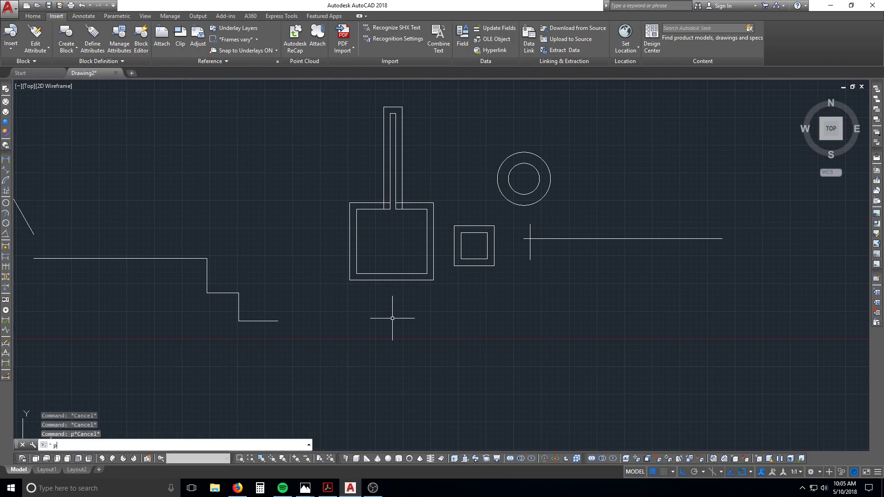
key(Return)
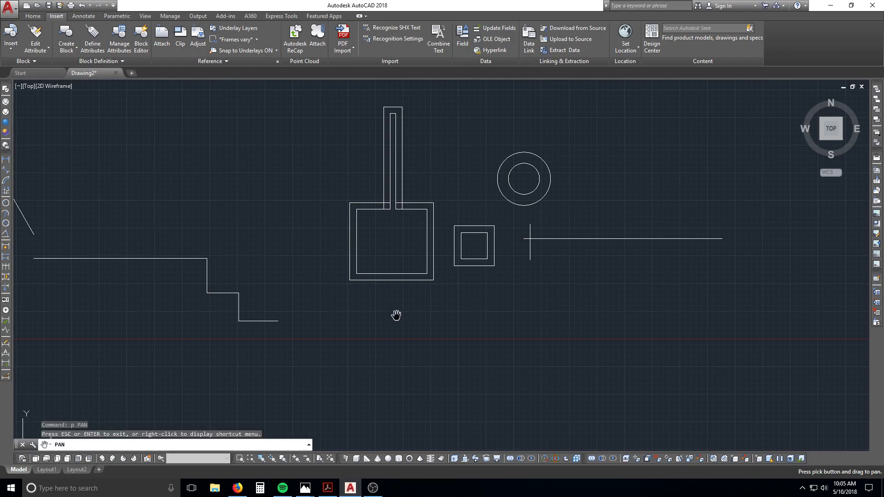
mouse_move(396, 315)
mouse_down()
mouse_move(531, 348)
mouse_move(474, 314)
mouse_move(363, 294)
mouse_up()
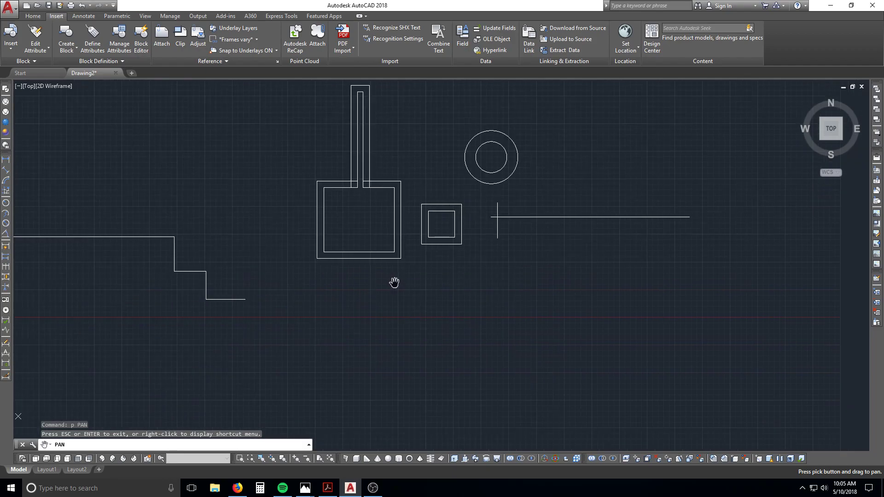
mouse_move(479, 286)
mouse_down()
mouse_move(603, 303)
mouse_move(469, 330)
mouse_move(487, 360)
mouse_up()
drag(256, 262, 368, 270)
drag(463, 293, 401, 338)
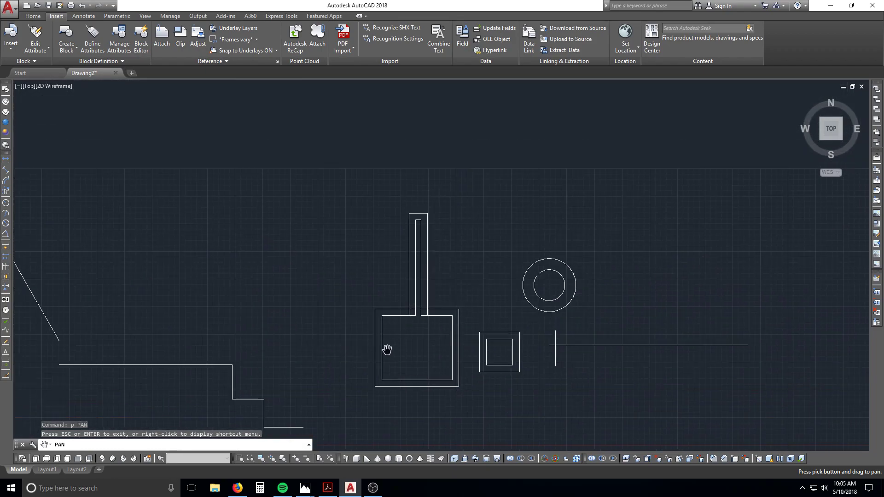
mouse_move(401, 347)
mouse_down()
mouse_move(504, 250)
mouse_move(401, 269)
mouse_move(476, 274)
mouse_move(310, 296)
mouse_move(646, 308)
mouse_move(414, 190)
mouse_move(257, 322)
mouse_move(233, 199)
mouse_move(251, 230)
mouse_up()
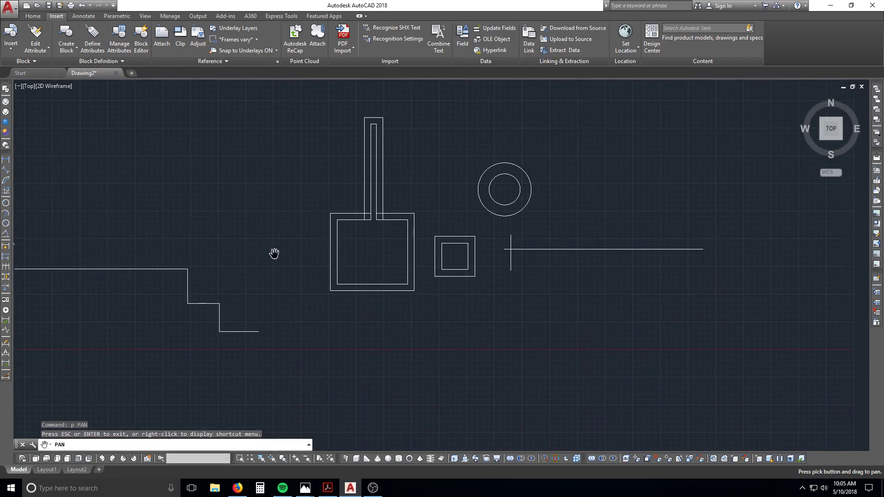
key(Escape)
key(Escape)
key(Escape)
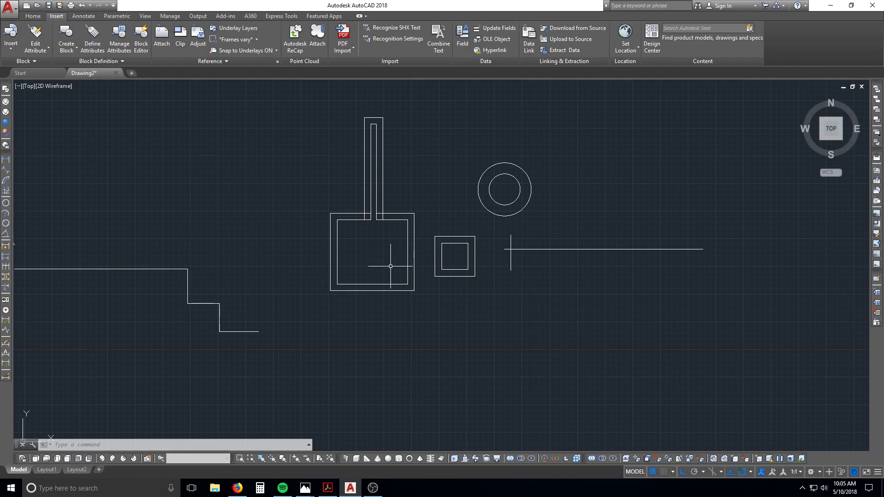
mouse_move(390, 267)
middle_down()
mouse_move(415, 324)
mouse_move(451, 274)
middle_up()
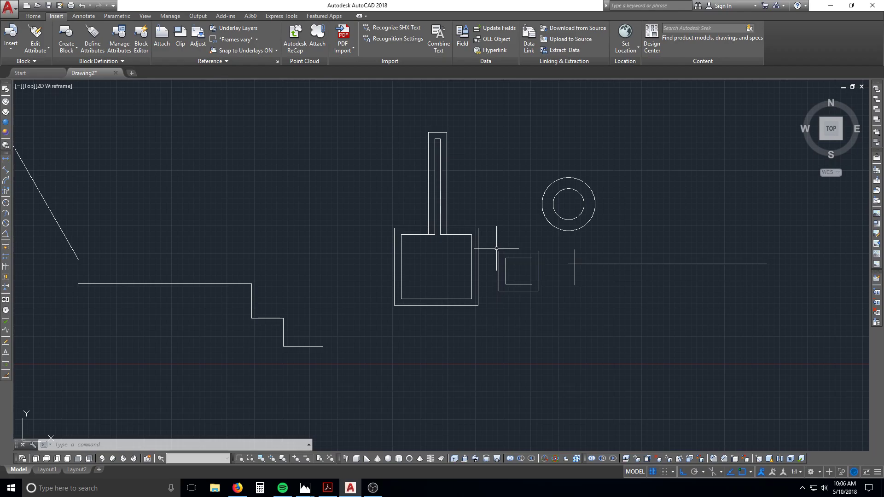
key(Escape)
key(Escape)
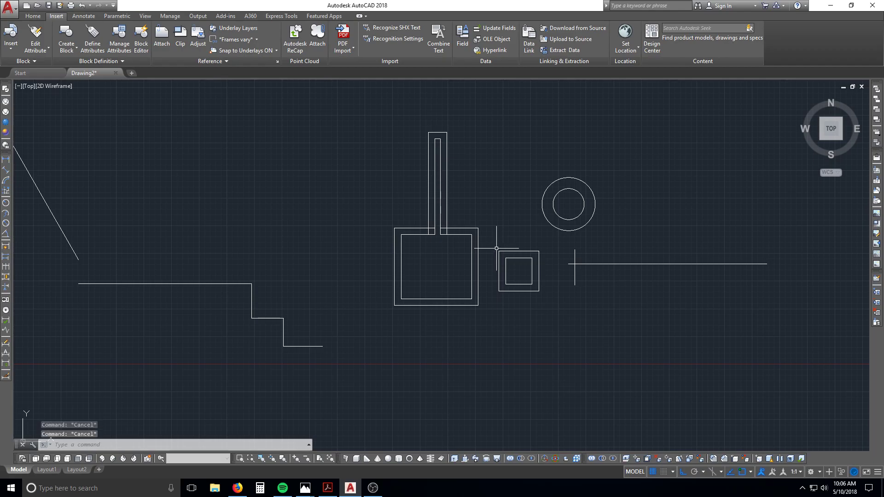
Open the Properties palette and inspect the properties of the large rectangle's outer polyline
key(Escape)
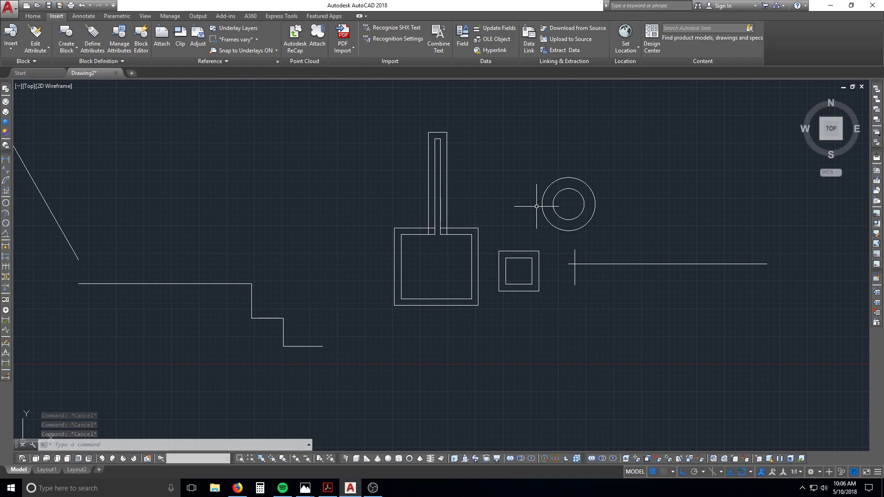
text(PR)
key(Return)
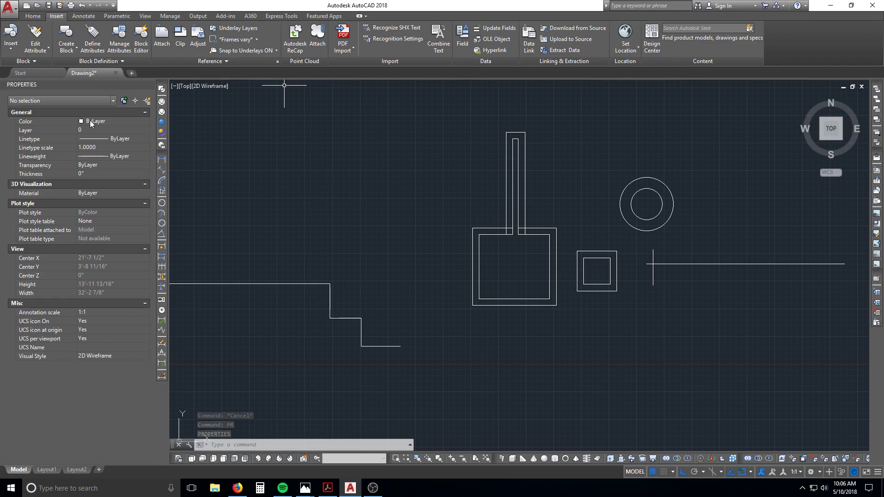
click(474, 230)
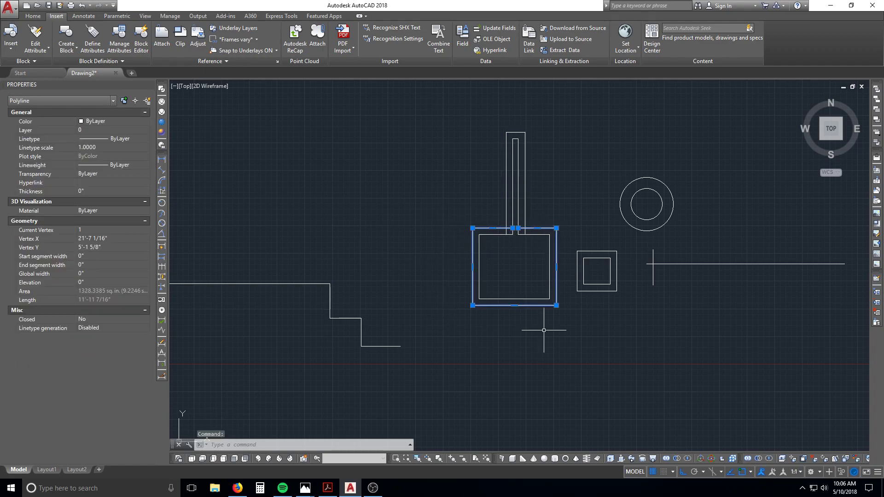
scroll(550, 258, up, 2)
key(Escape)
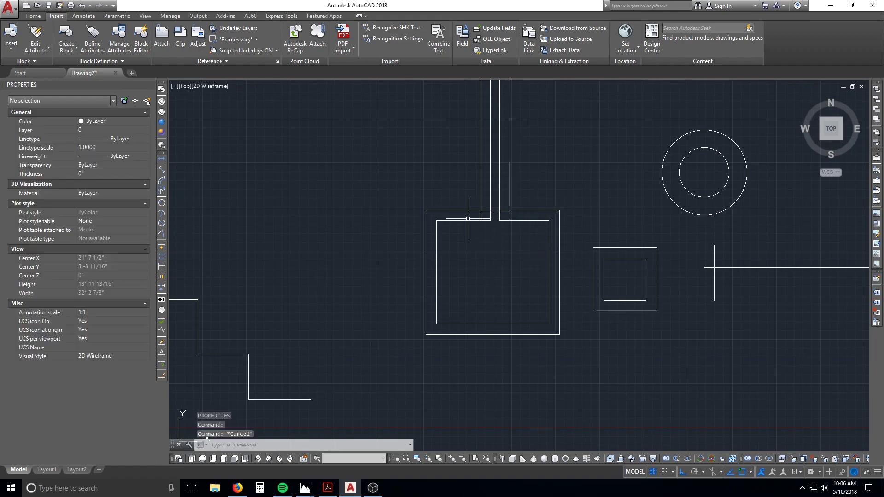
Compare the geometry properties of the outer circle with those of the large rectangle's outer polyline
click(663, 182)
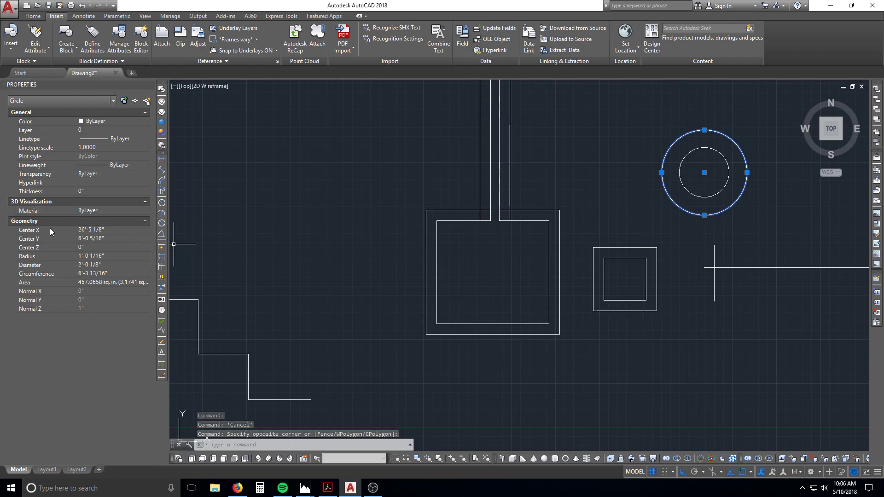
key(Escape)
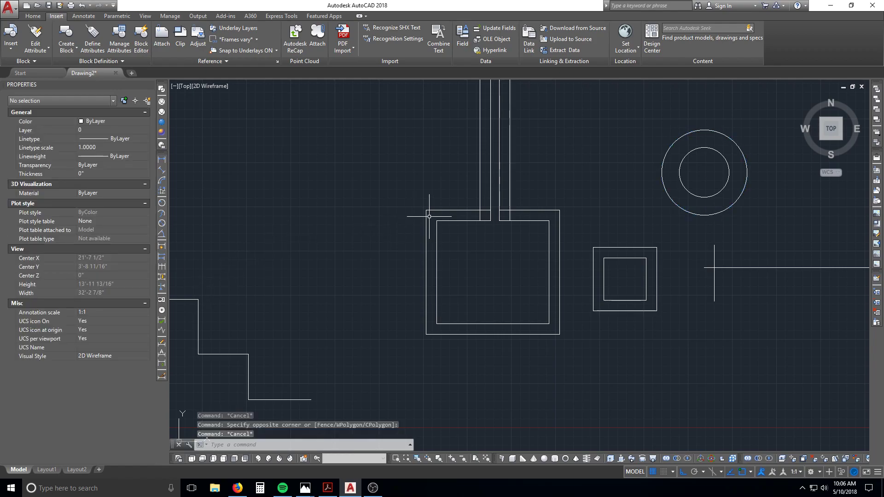
click(430, 206)
click(400, 217)
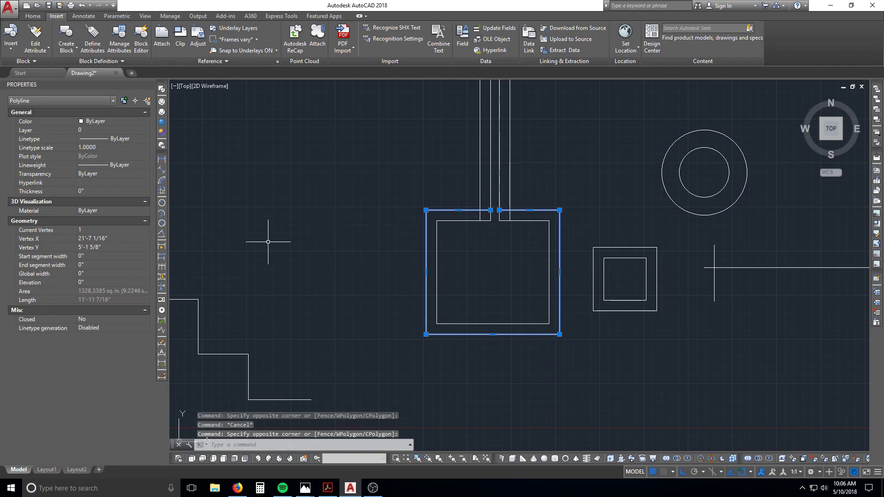
key(Escape)
click(681, 189)
click(642, 211)
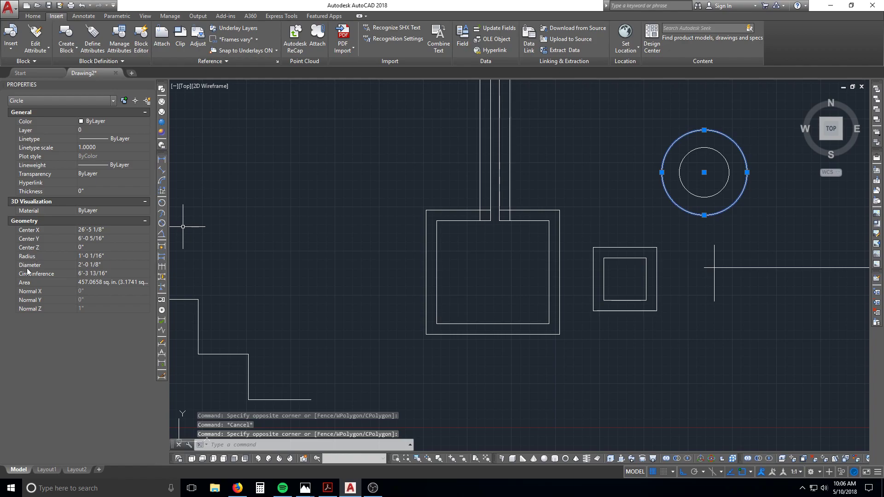
key(Escape)
click(456, 210)
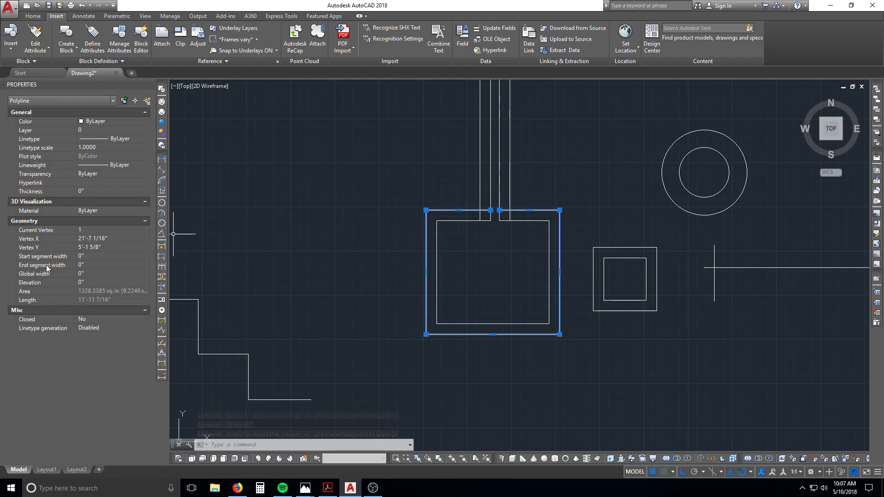
click(597, 236)
key(Escape)
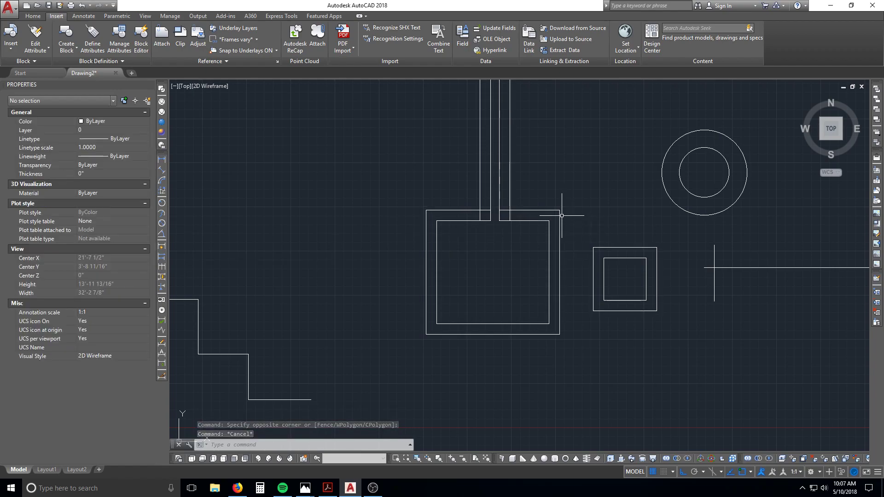
scroll(474, 232, down, 2)
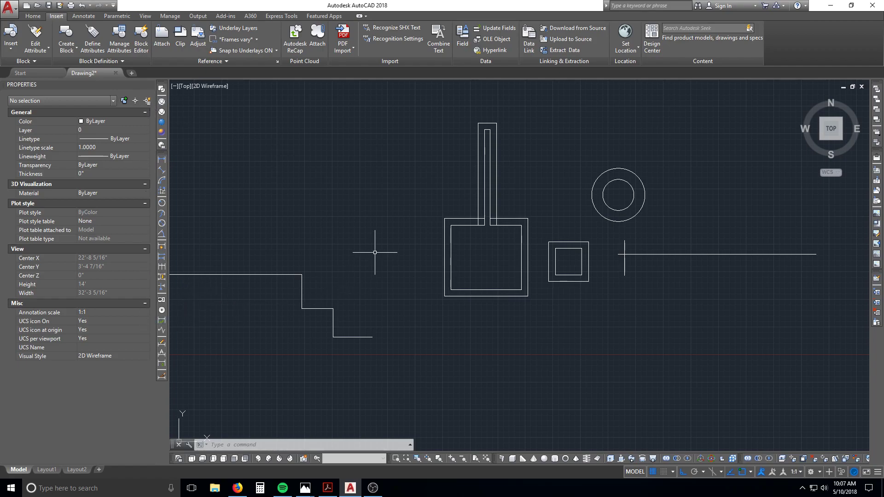
Set the color of the large rectangle's outer polyline to Red
key(Escape)
key(Escape)
click(446, 220)
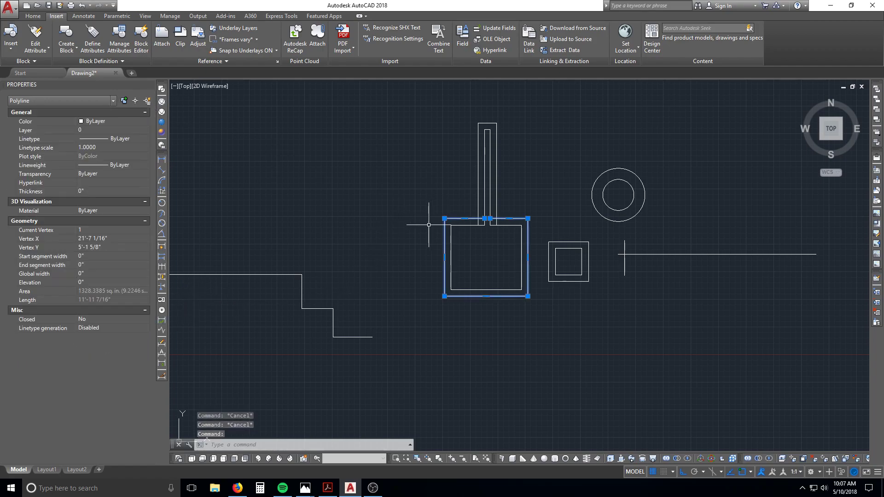
click(129, 121)
click(116, 144)
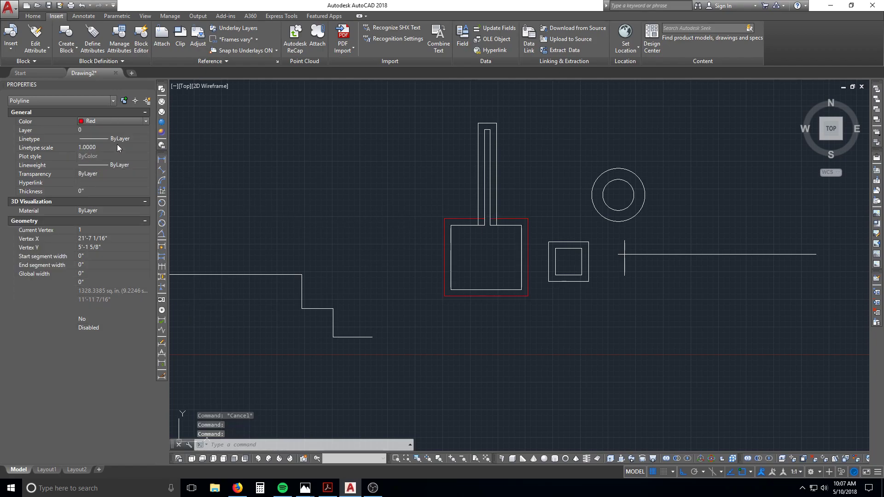
key(Escape)
scroll(541, 241, up, 2)
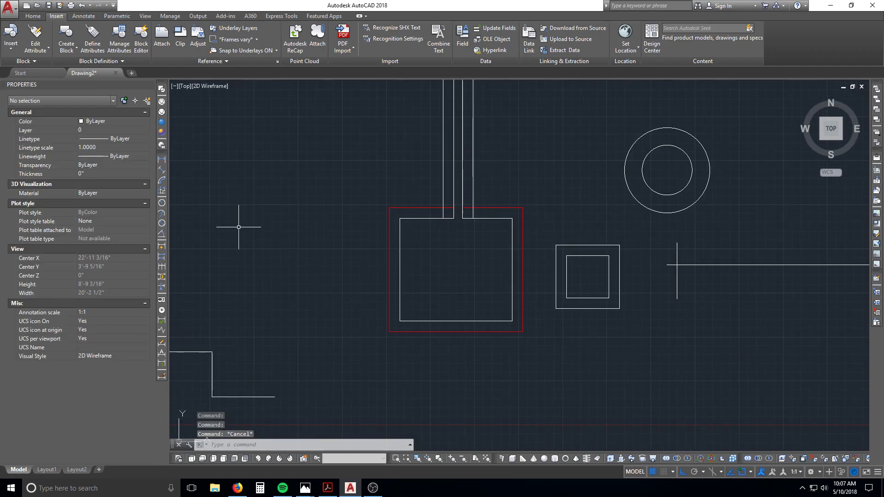
key(Escape)
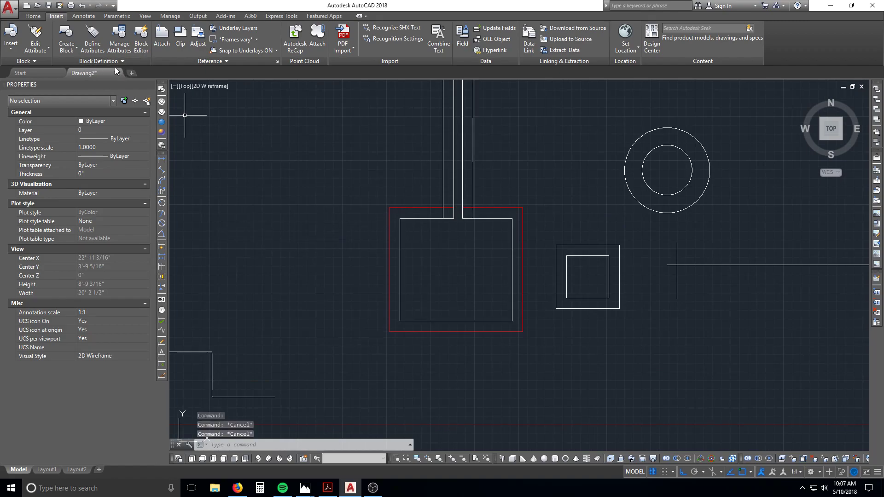
View the color choices available for the current object color
click(32, 17)
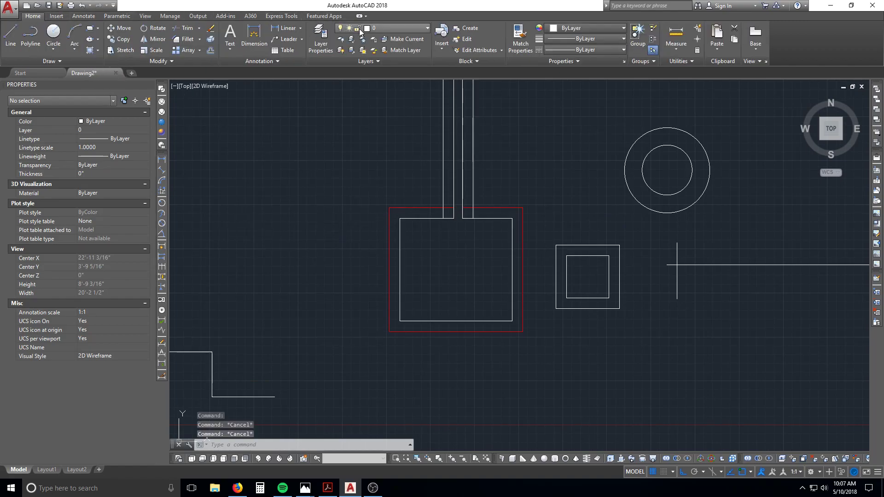
click(568, 29)
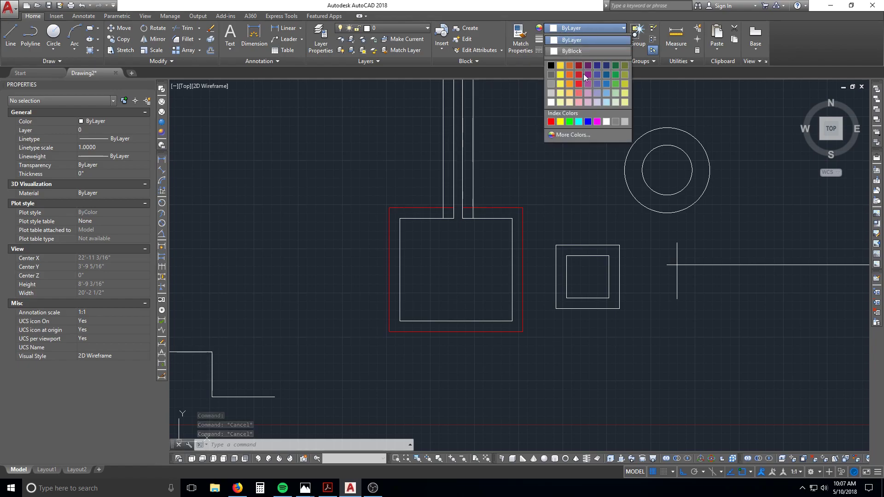
key(Escape)
key(Escape)
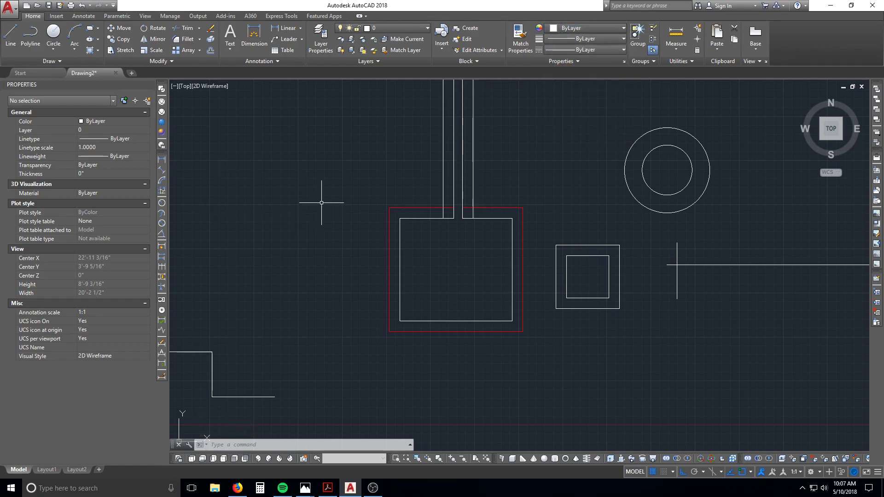
Examine the general and geometry properties of the red outer polyline
click(438, 205)
click(442, 210)
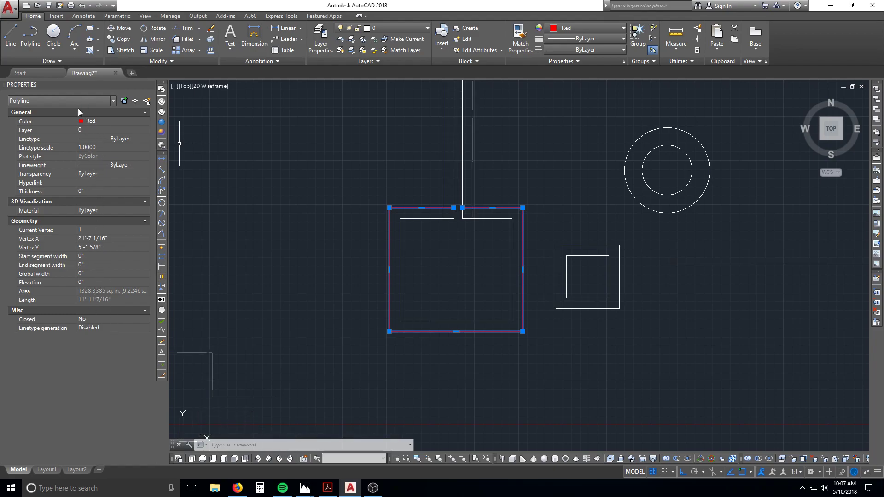
key(Escape)
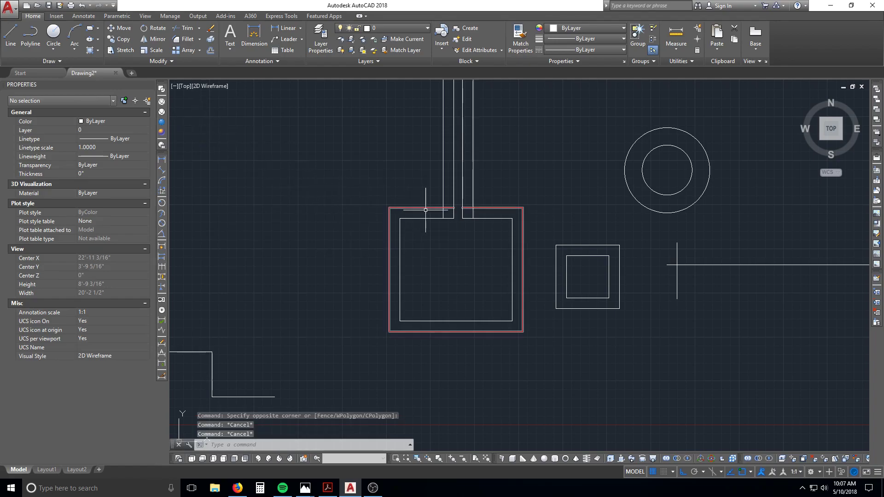
click(418, 208)
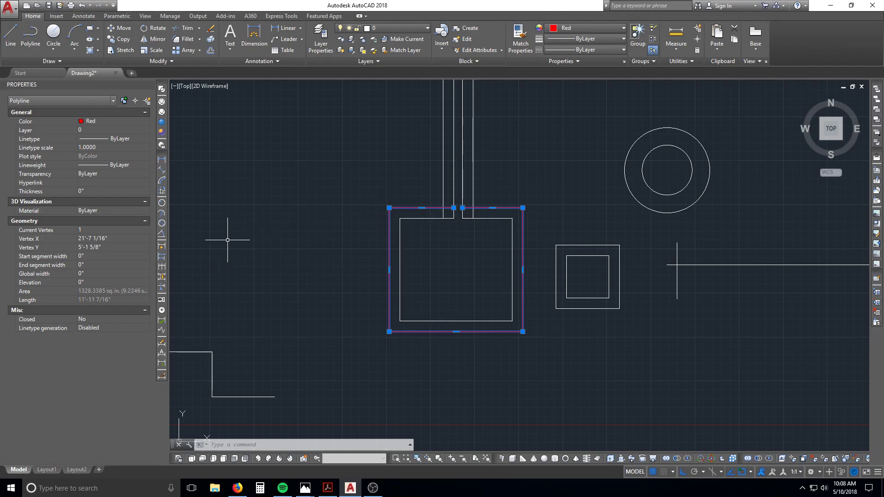
click(251, 243)
key(Escape)
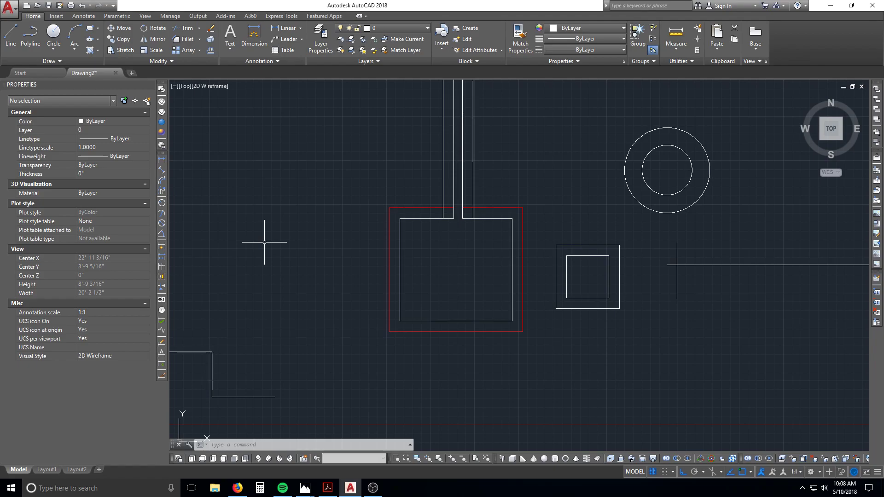
key(Escape)
key(Escape)
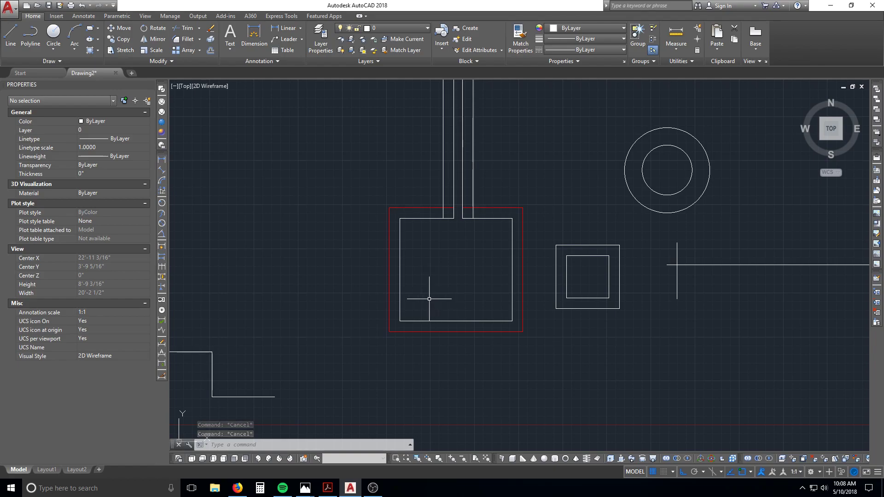
Orbit to a 3D view and move the red outer polyline up 1 inch along the Z axis
mouse_move(405, 276)
shift+middle_down()
mouse_move(478, 239)
mouse_move(464, 213)
shift+middle_up()
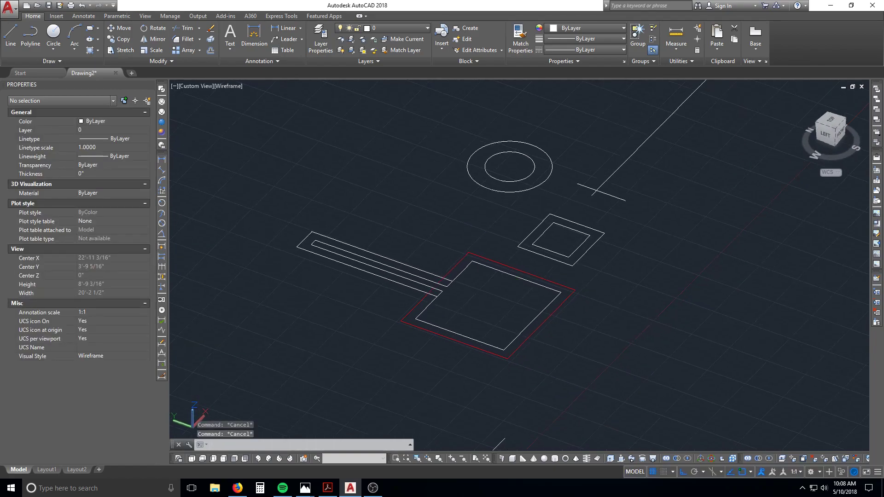
scroll(476, 297, up, 6)
key(Escape)
key(Escape)
key(Escape)
text(m)
key(Return)
click(396, 178)
click(344, 169)
key(Return)
click(342, 170)
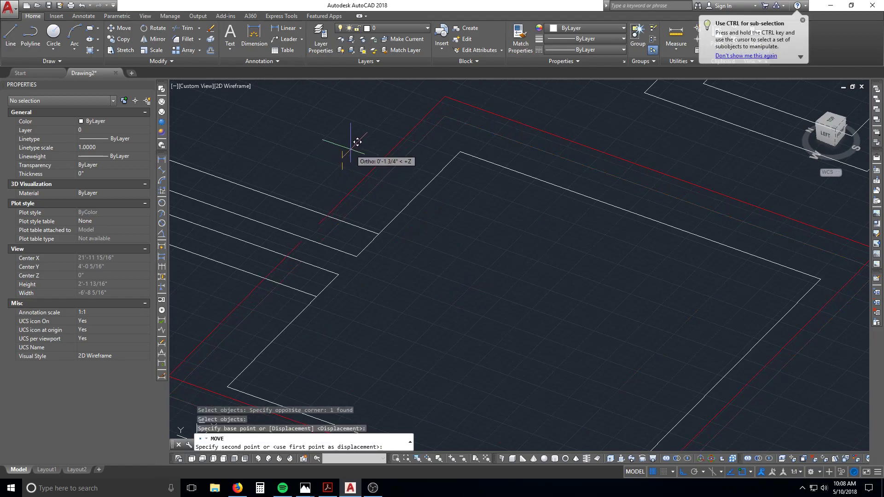
text(1)
key(Return)
key(Escape)
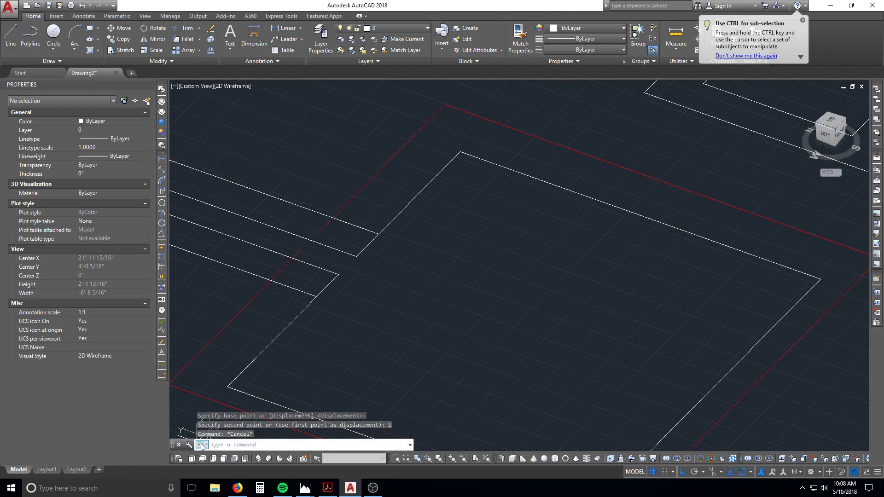
Return to the top view and check the elevation of the red outer polyline
click(192, 460)
scroll(588, 292, up, 4)
scroll(575, 233, up, 2)
middle_drag(483, 245, 456, 195)
key(Escape)
click(401, 166)
click(369, 133)
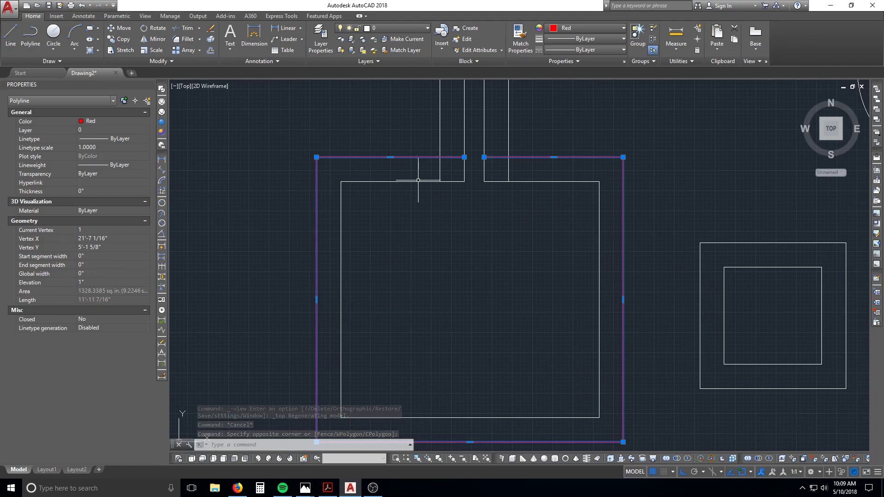
key(Escape)
key(Escape)
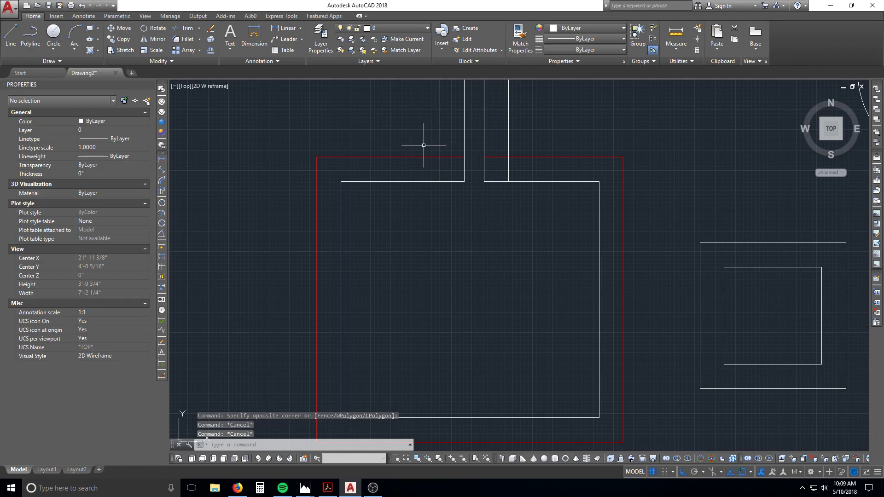
Compare the elevation of the white inner polyline with that of the red outer polyline
click(423, 145)
click(383, 172)
key(Escape)
click(358, 197)
click(340, 175)
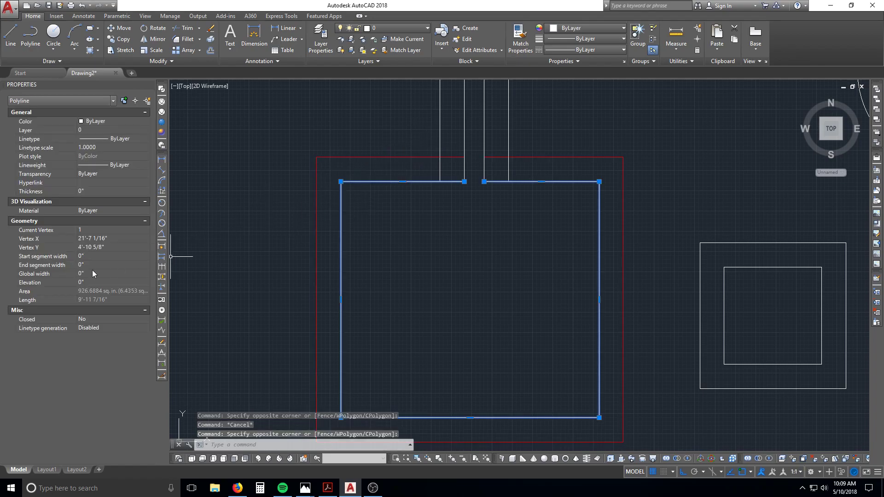
key(Escape)
click(354, 157)
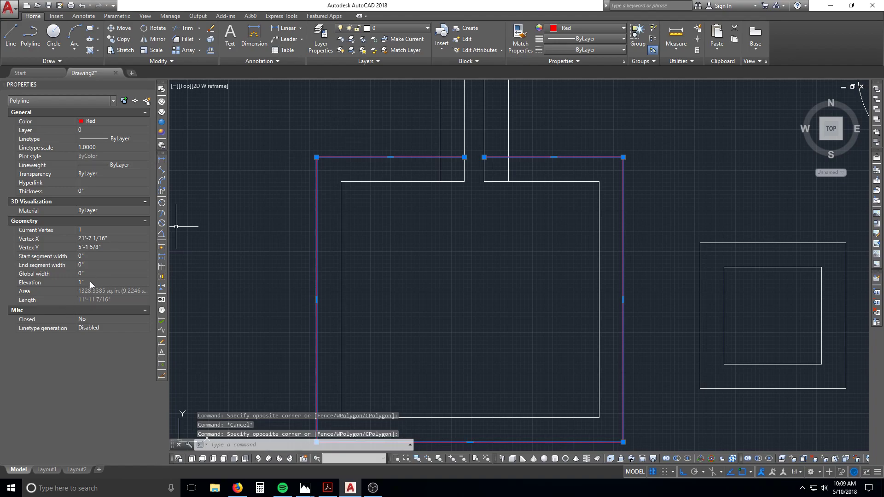
key(Escape)
key(Escape)
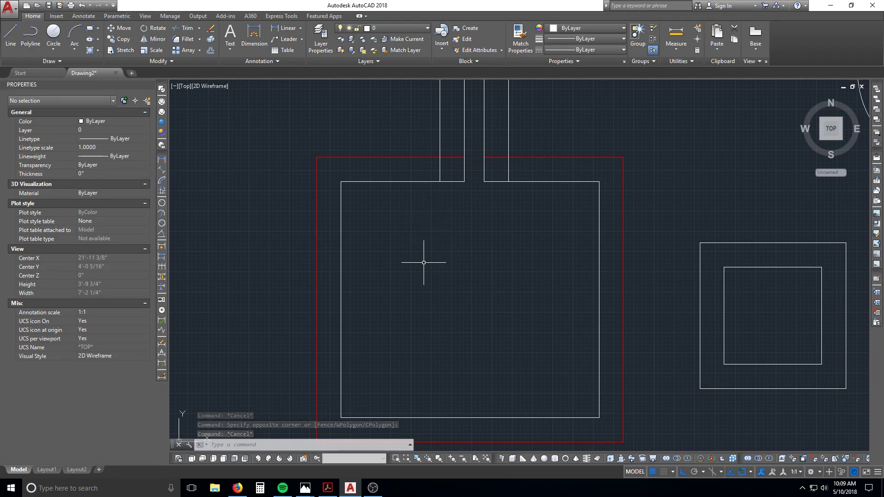
Trim the red outline inside the vertical strip and the strip's outer lines below the red outline, using all objects as cutting edges
key(Escape)
text(t)
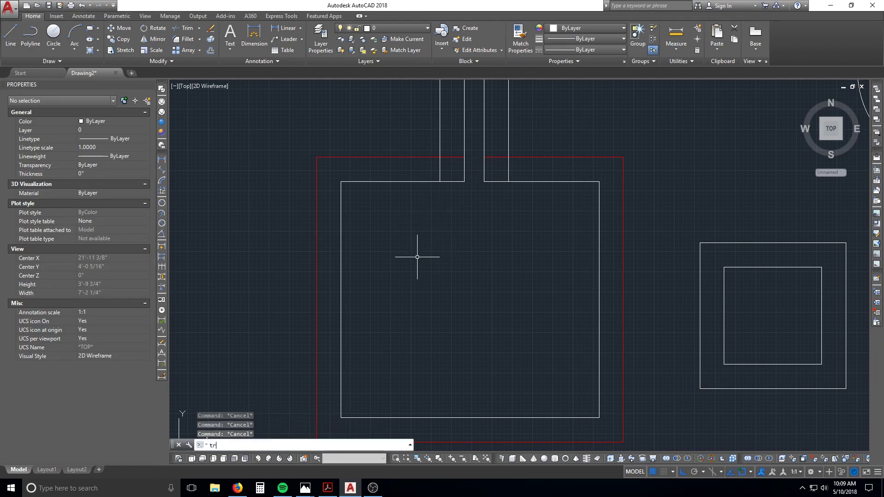
text(r)
key(Return)
key(Return)
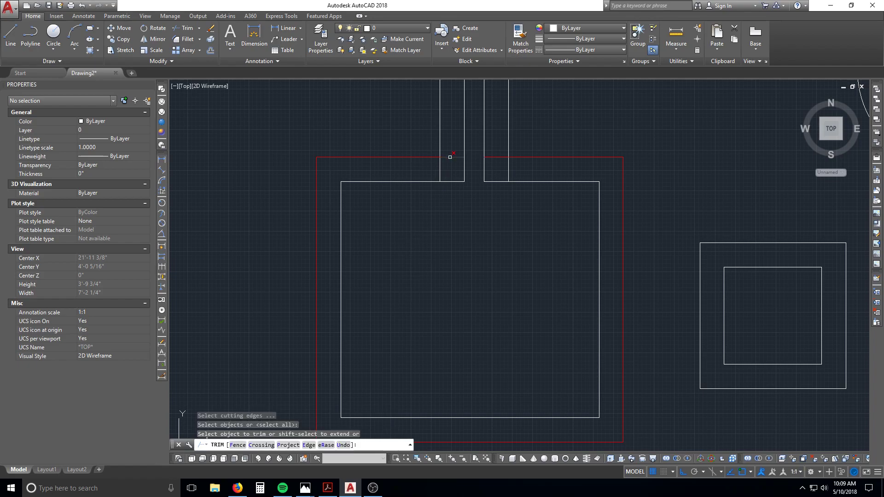
click(450, 157)
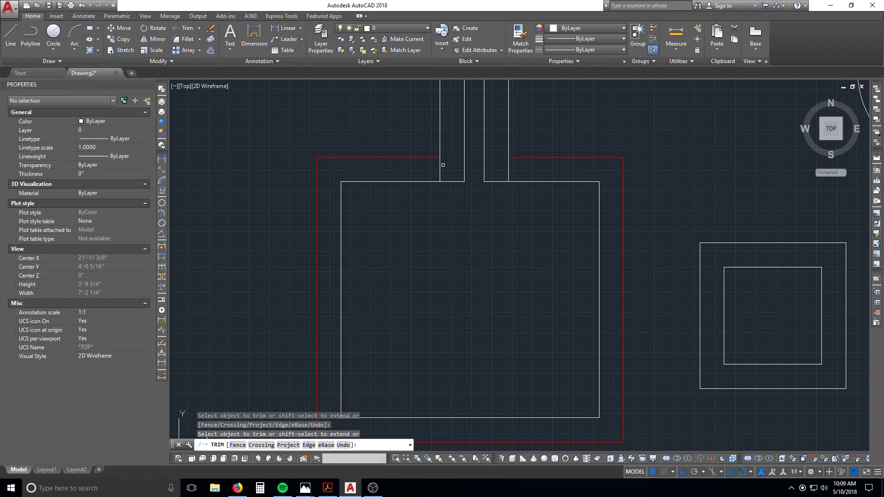
key(Escape)
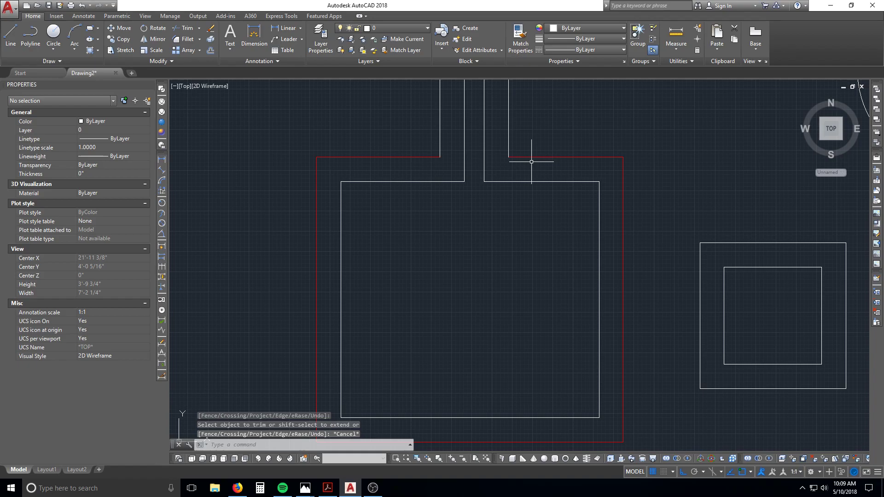
Check the properties of the trimmed red polyline around the large square, then clear the selection
key(Escape)
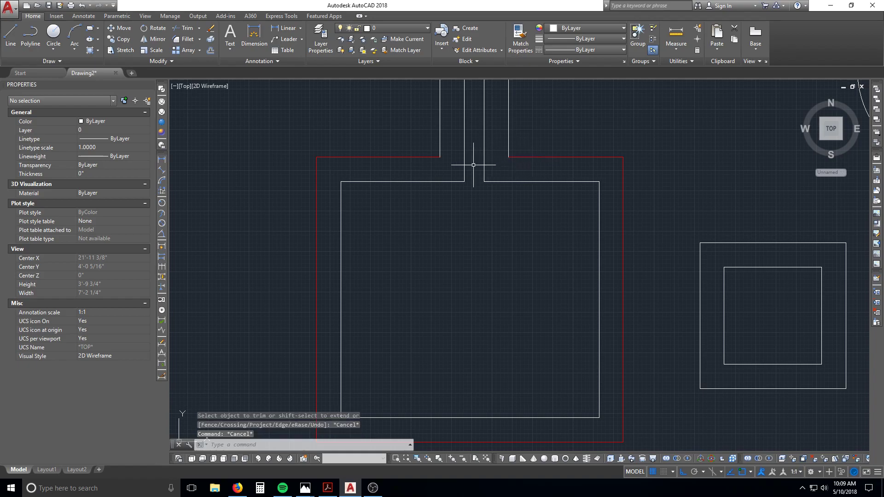
click(365, 166)
click(313, 150)
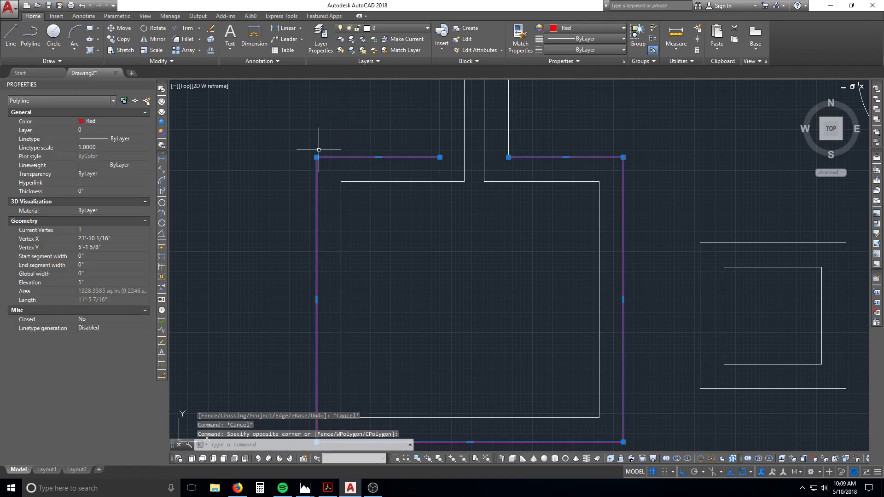
key(Escape)
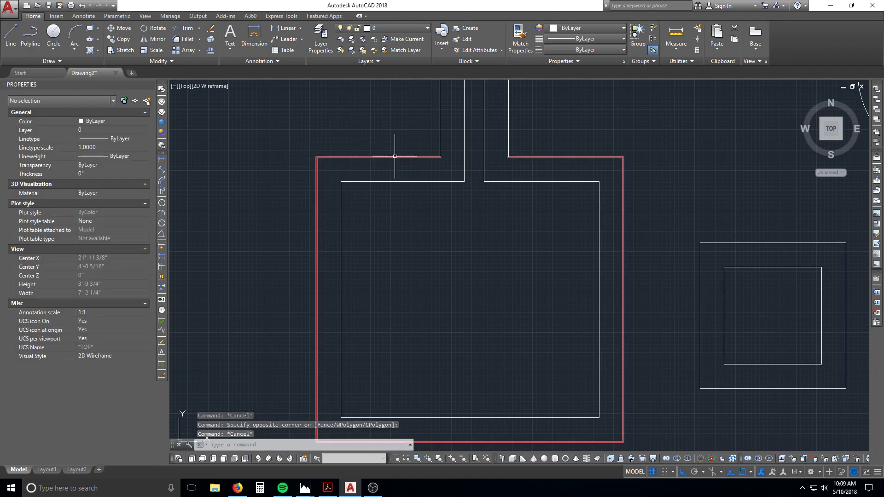
Hatch the closed band between the inner and outer outlines of the large square and its strip with the ANSI31 pattern
scroll(347, 185, down, 5)
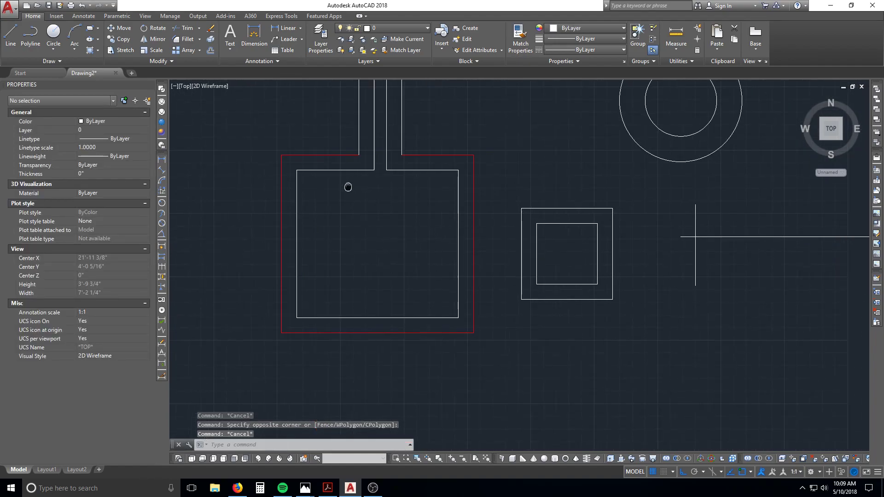
text(bh)
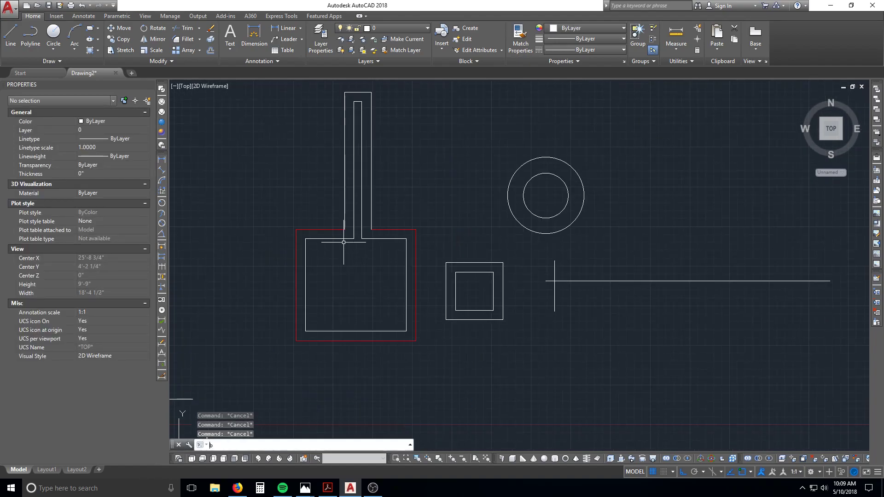
key(Return)
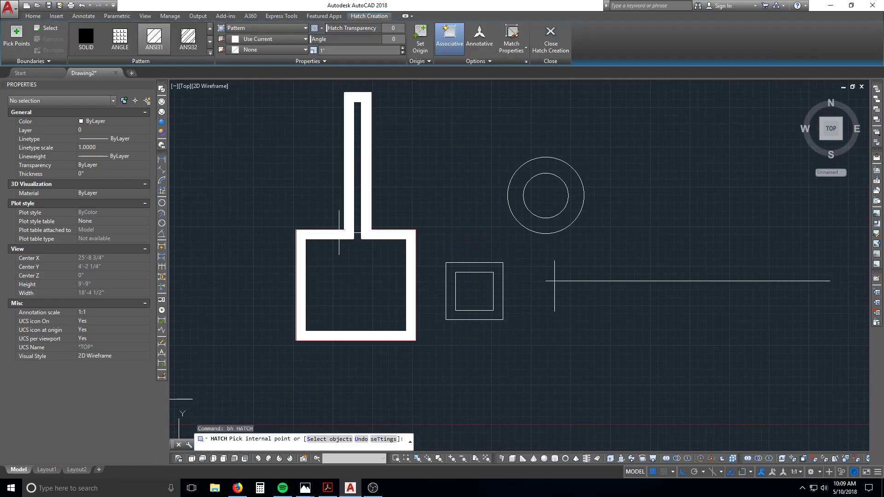
click(380, 234)
key(Return)
Erase the hatch between the inner and outer outlines
text(e)
key(Return)
click(344, 234)
key(Return)
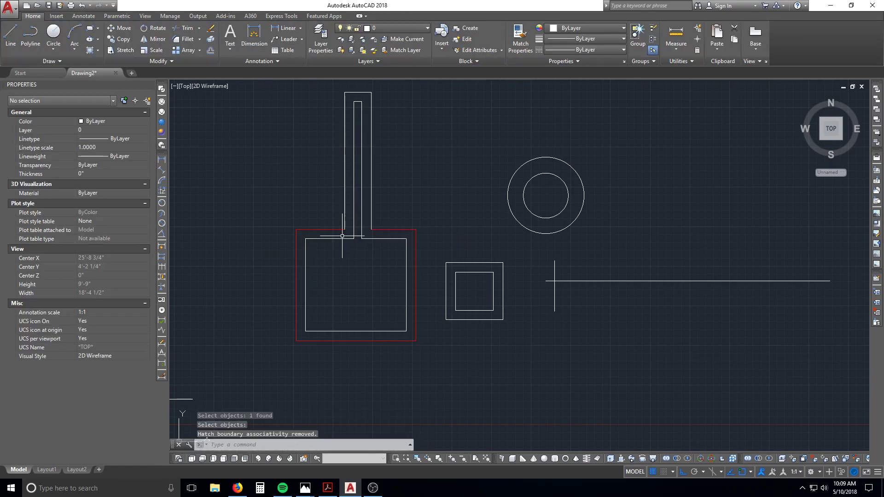
Select the trimmed red polyline and check which object types the selection contains
scroll(314, 305, up, 2)
middle_drag(326, 258, 400, 340)
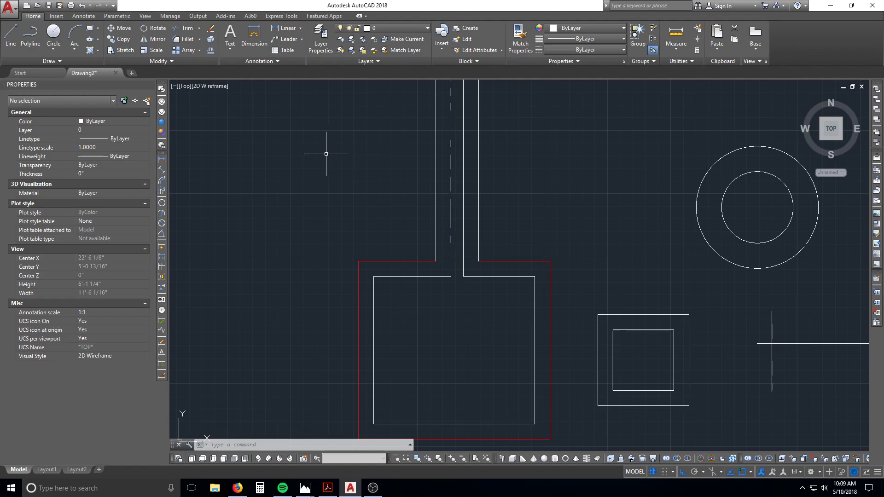
scroll(345, 181, down, 2)
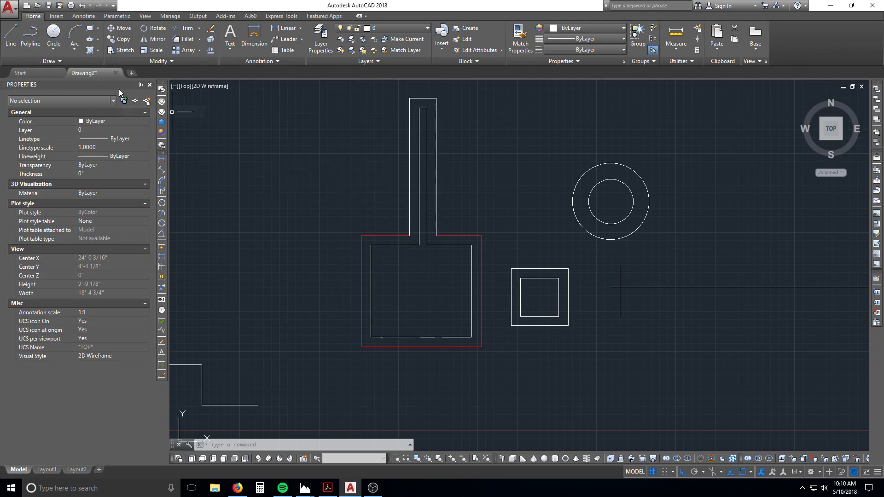
click(384, 237)
click(382, 236)
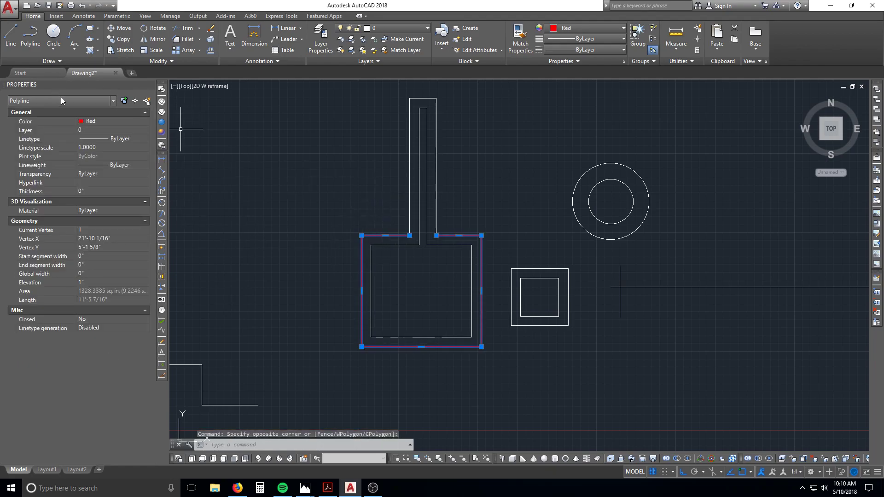
click(106, 101)
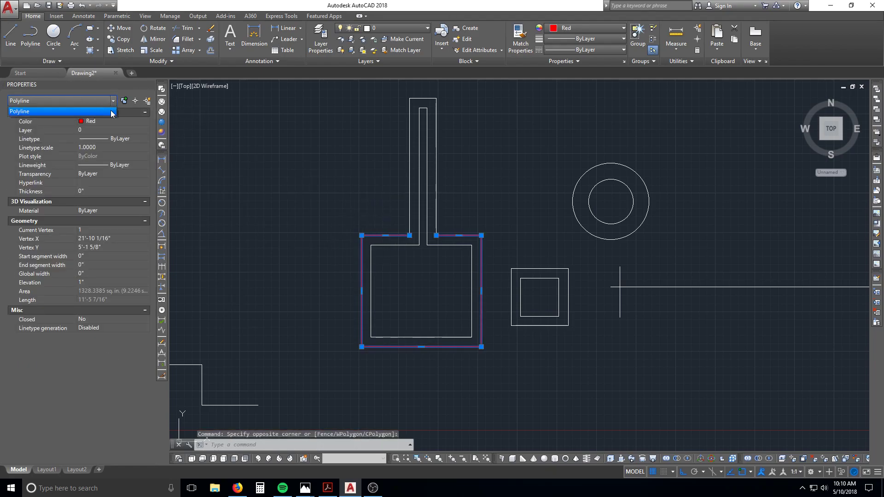
Select the paddle-shaped polylines with the two concentric circles, and filter the selection's properties to Circle (2)
click(64, 113)
click(617, 192)
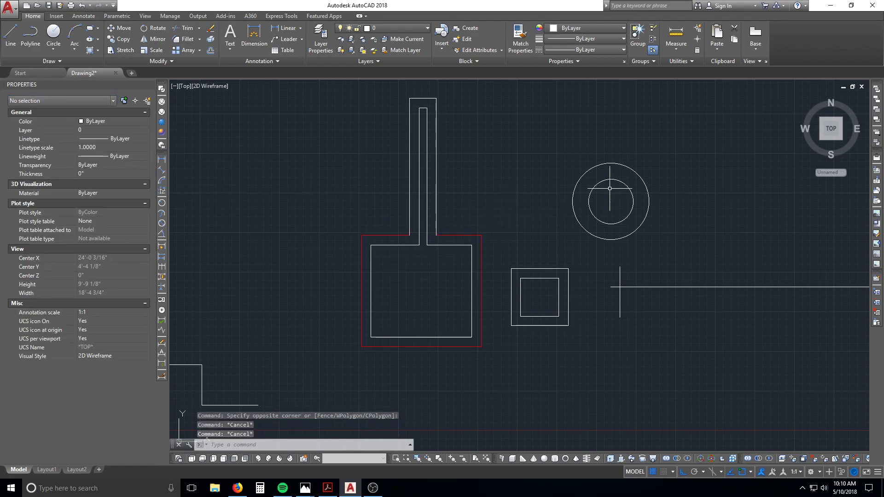
click(360, 211)
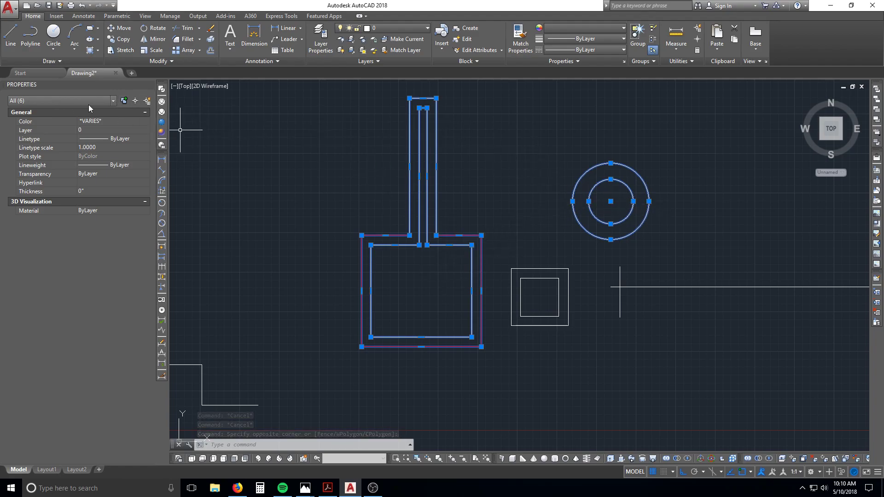
click(51, 100)
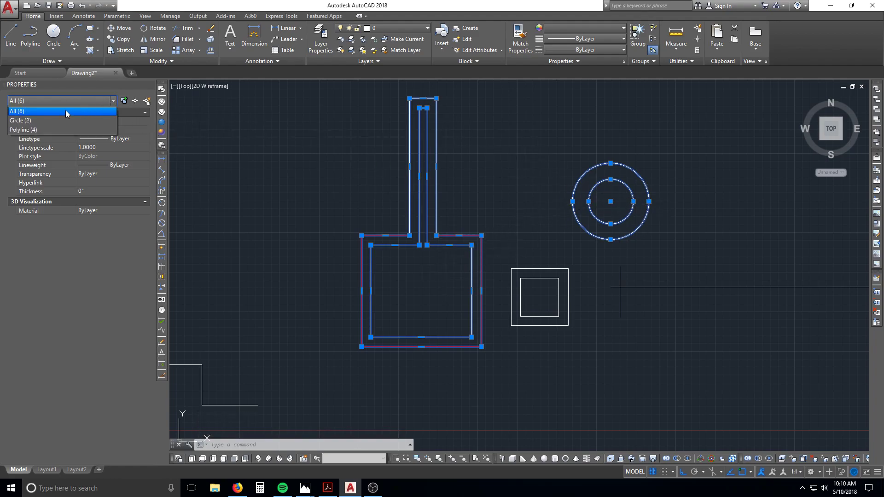
click(37, 123)
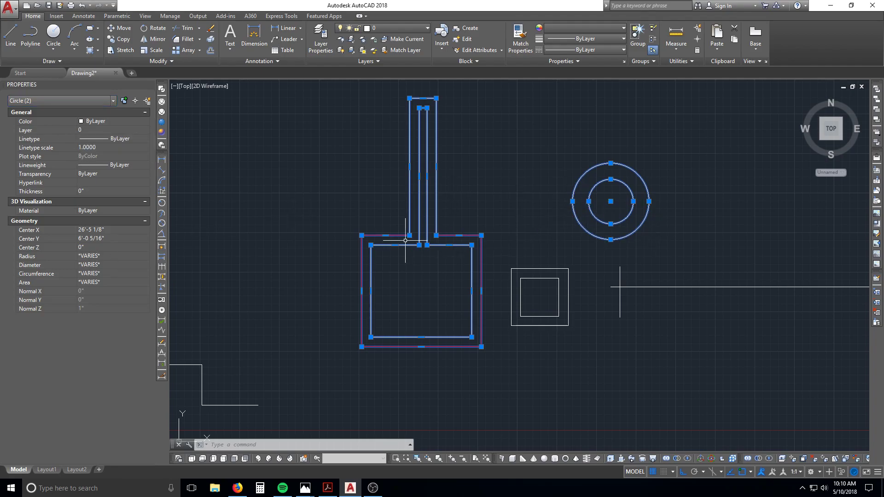
Clear the selection and close the Properties palette
click(375, 203)
key(Escape)
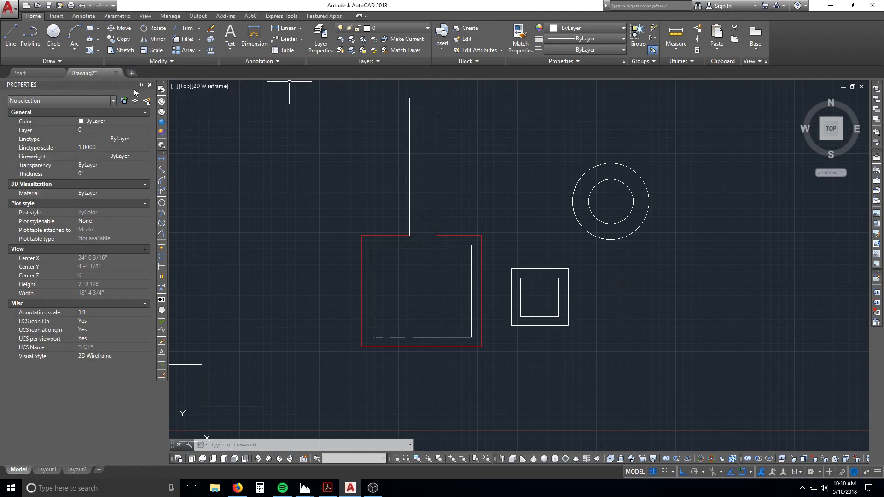
click(149, 86)
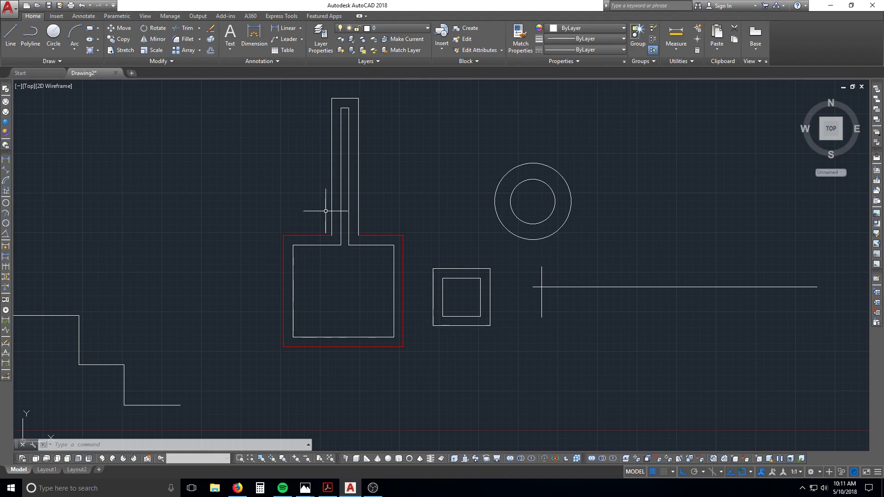
key(Escape)
key(Escape)
key(Escape)
Draw a three-point arc bulging upward, with its start and end points on the long horizontal line
middle_drag(571, 239, 379, 236)
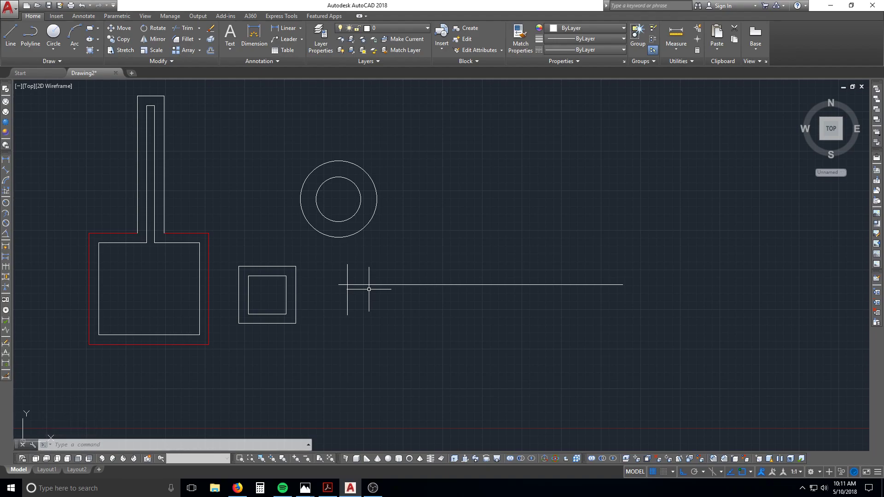
text(a)
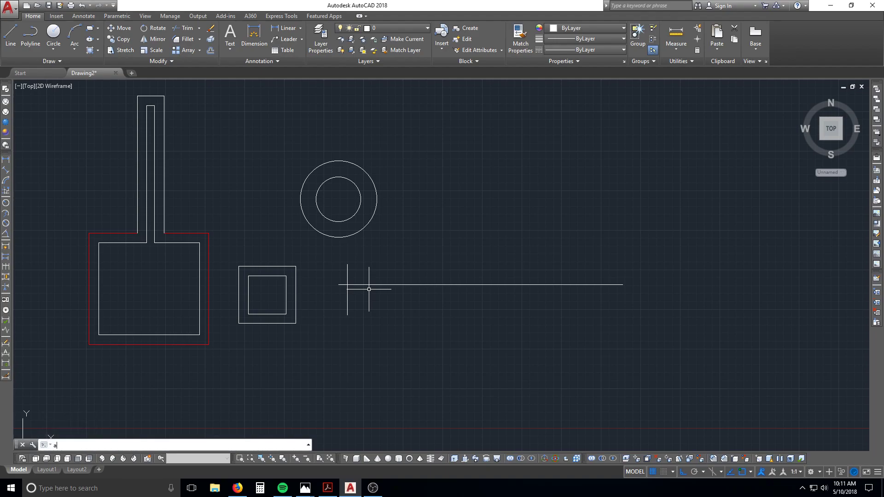
key(Return)
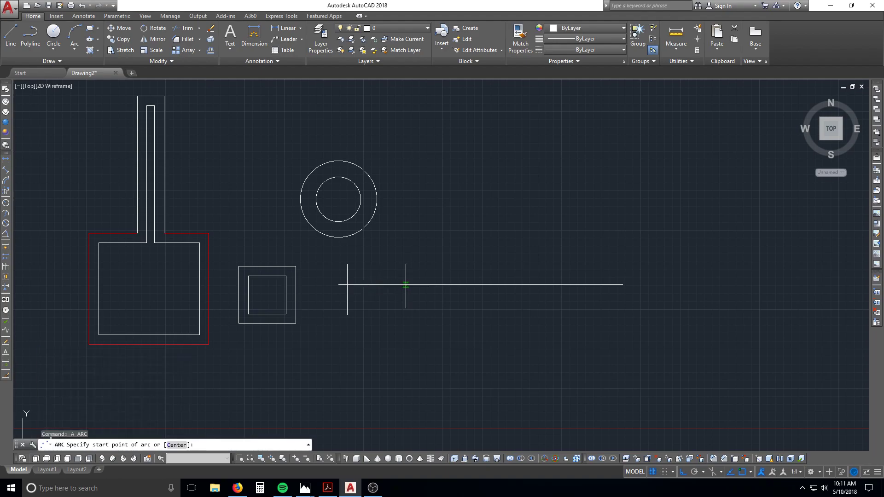
click(405, 285)
scroll(409, 282, up, 4)
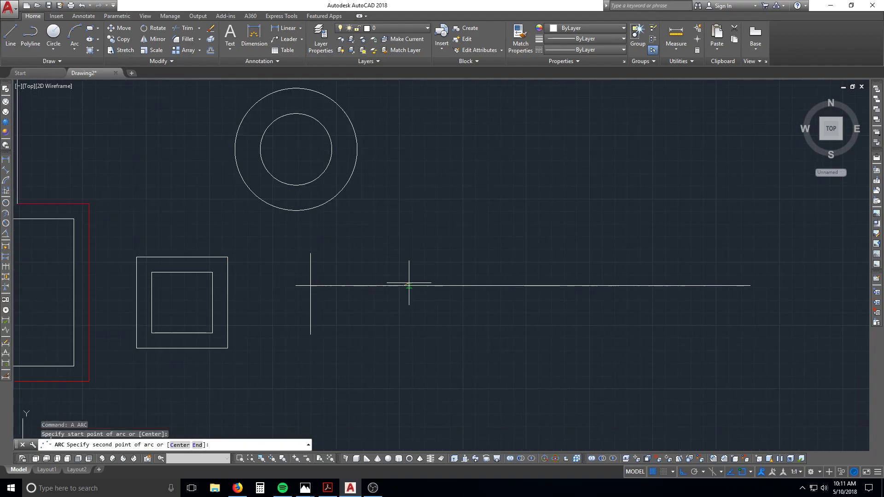
scroll(444, 237, down, 2)
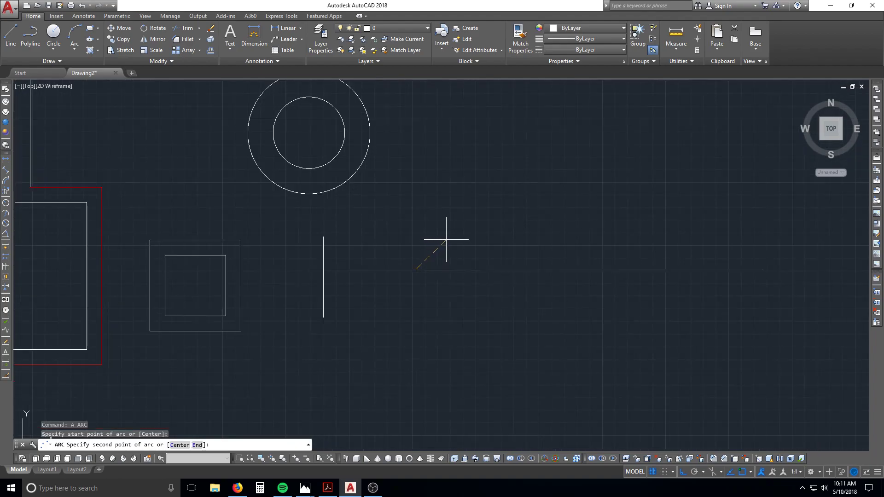
click(483, 213)
click(551, 267)
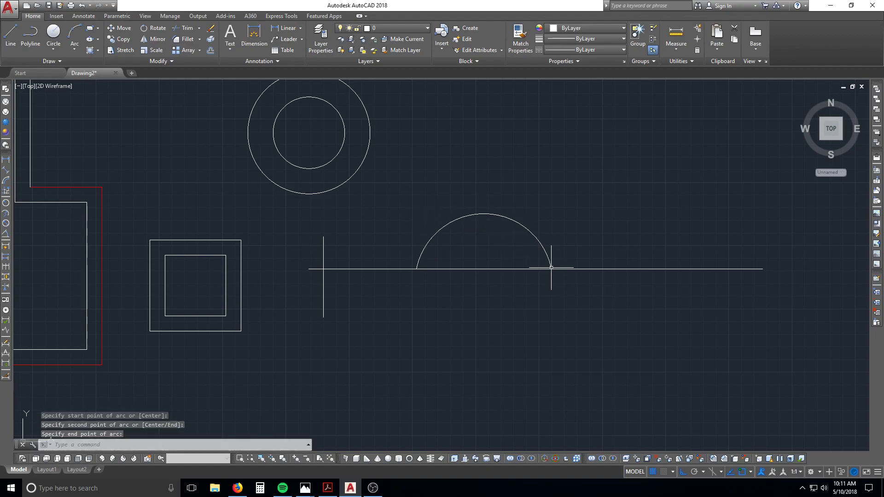
Stretch the arc's right endpoint along the horizontal line, first toward its start point and then away from it
click(488, 211)
click(481, 225)
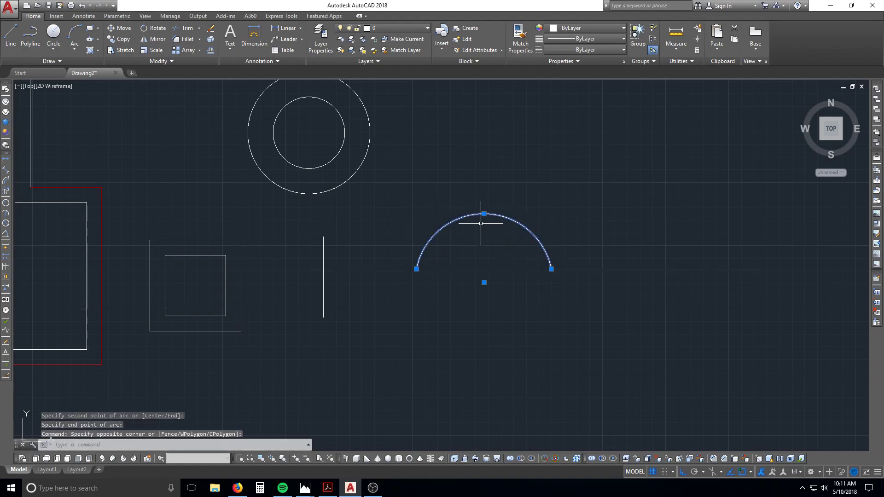
scroll(486, 210, up, 4)
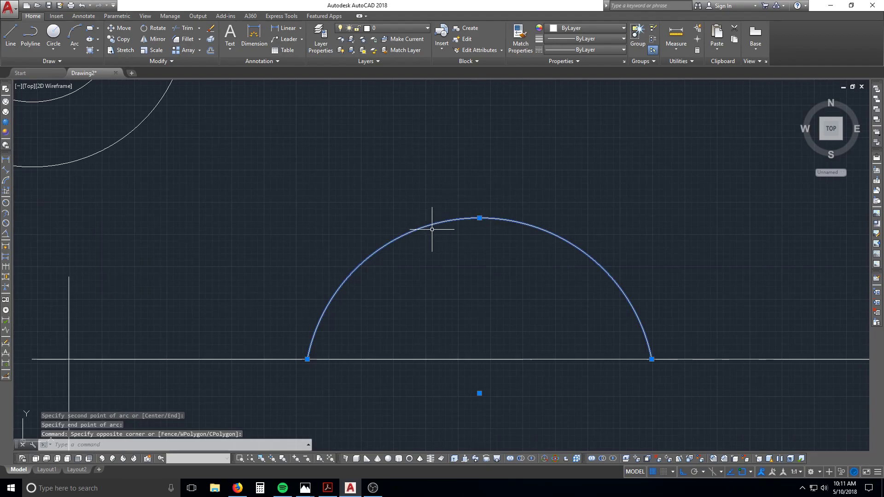
click(651, 359)
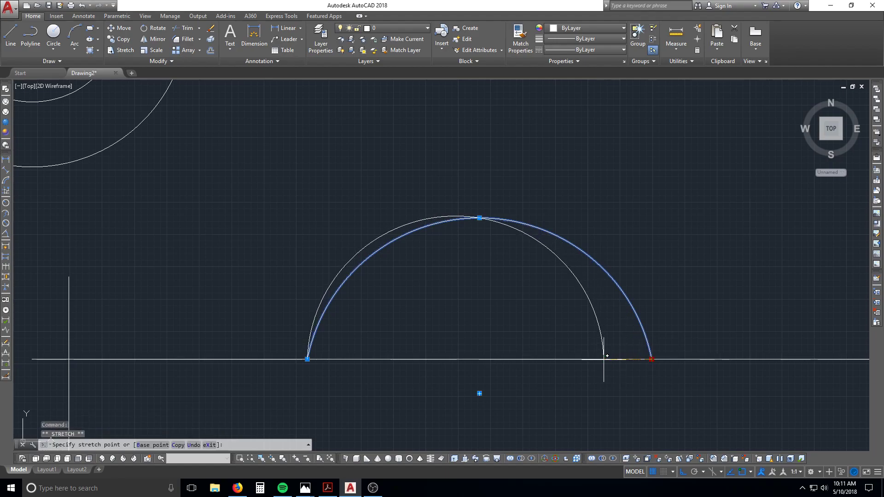
click(413, 360)
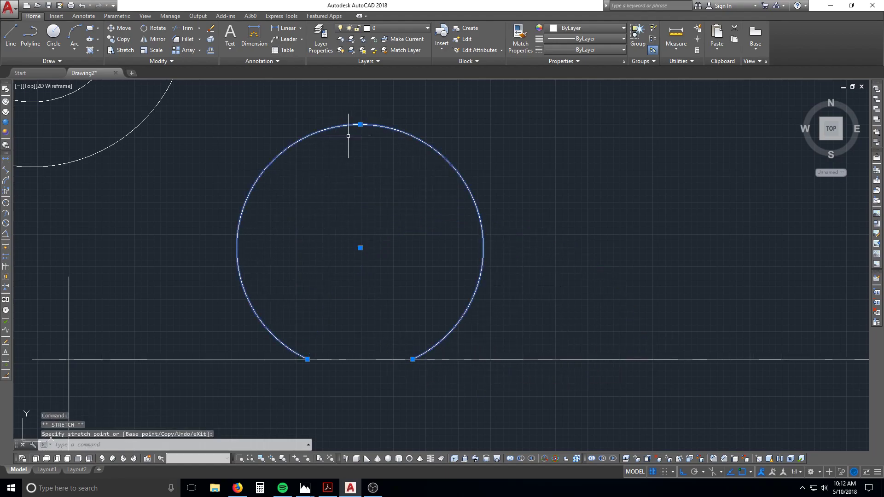
click(413, 359)
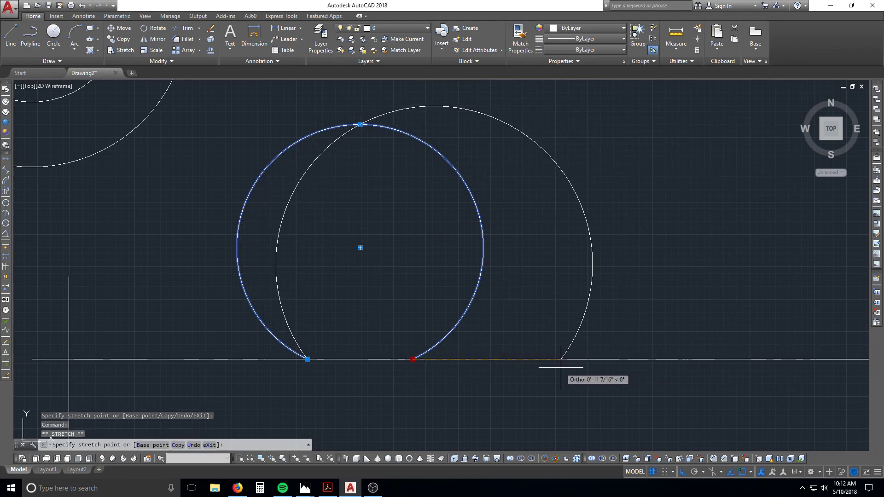
scroll(560, 368, down, 5)
key(Escape)
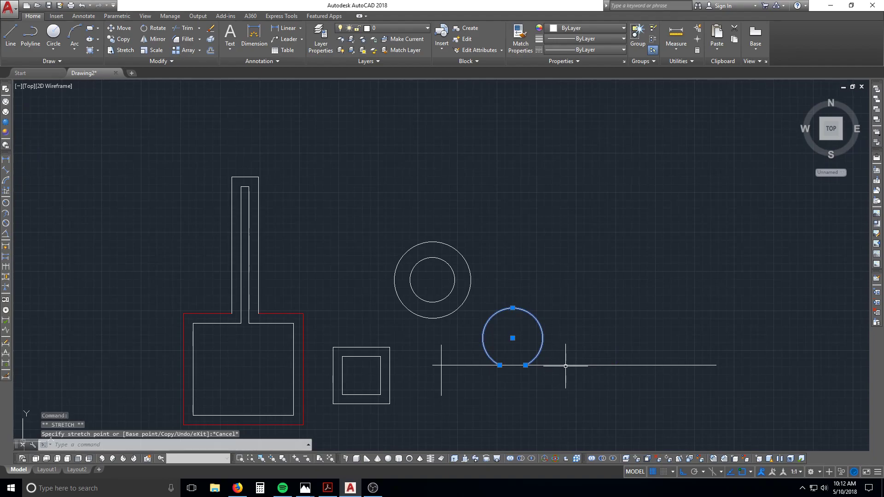
click(526, 365)
click(632, 365)
key(Escape)
Erase the arc above the long horizontal line
text(e)
key(space)
click(588, 316)
click(549, 253)
key(space)
key(Escape)
key(Escape)
text(l)
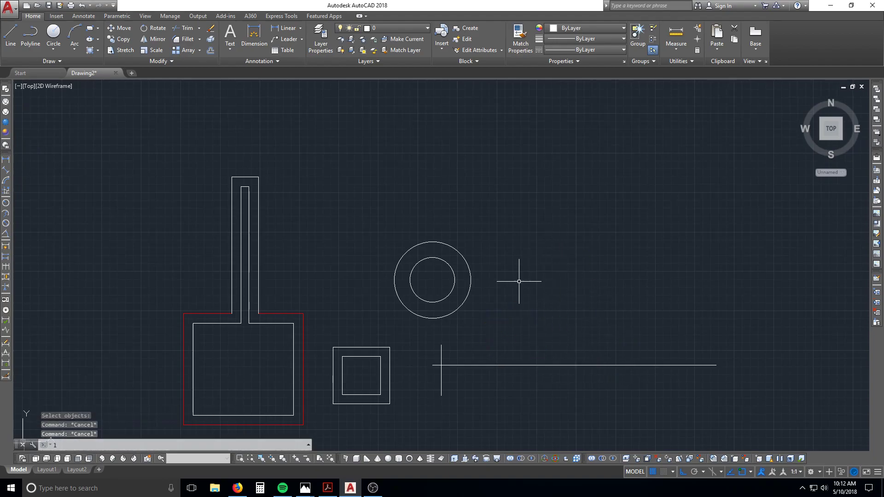
key(space)
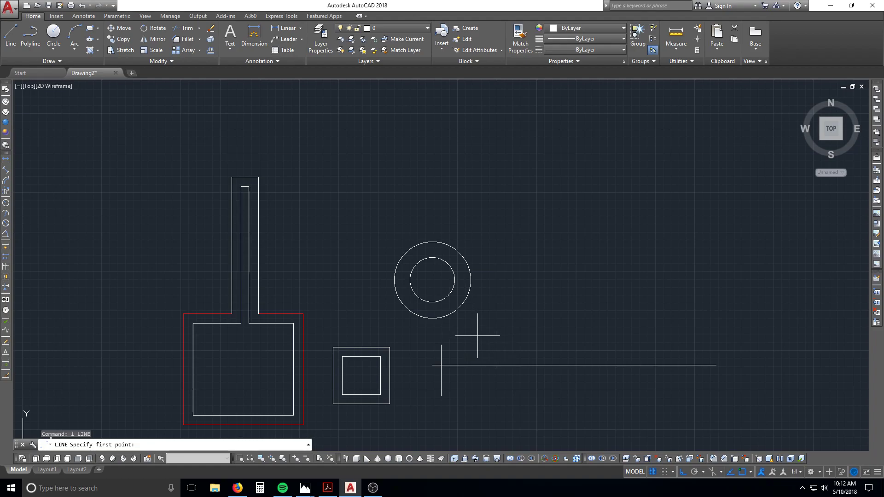
key(Escape)
key(Escape)
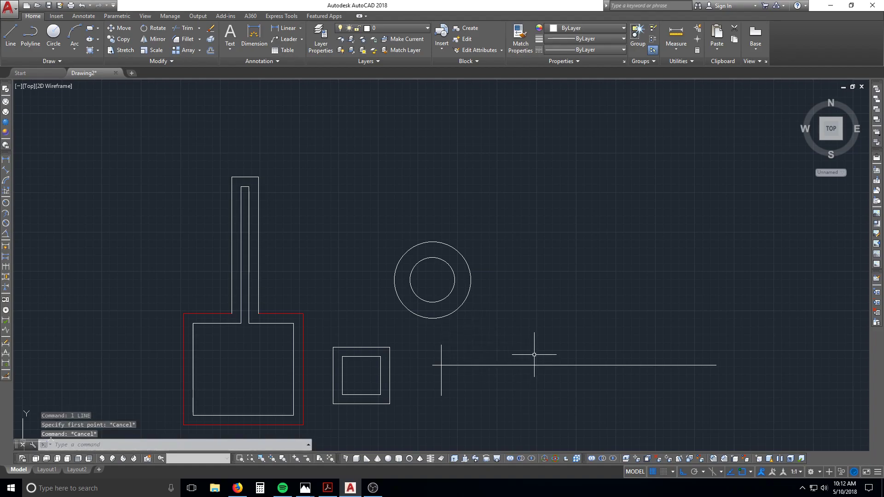
Offset the long horizontal line 6 inches upward
text(o)
key(space)
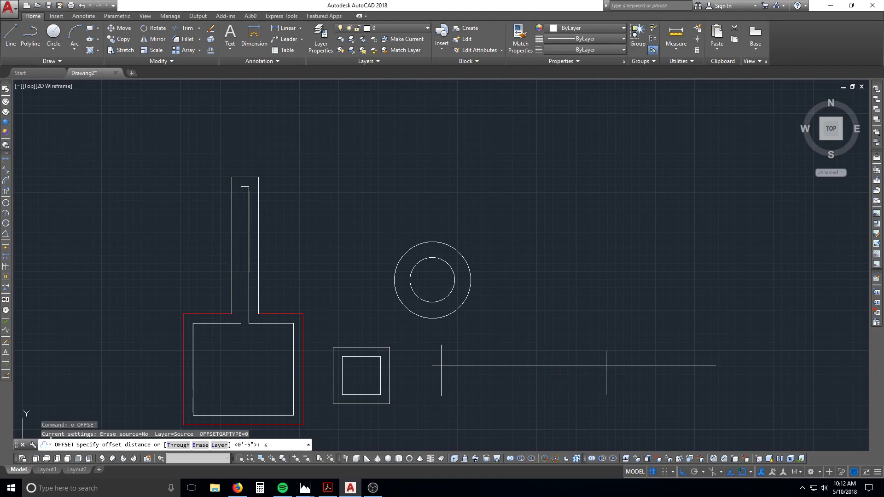
text(6)
key(Return)
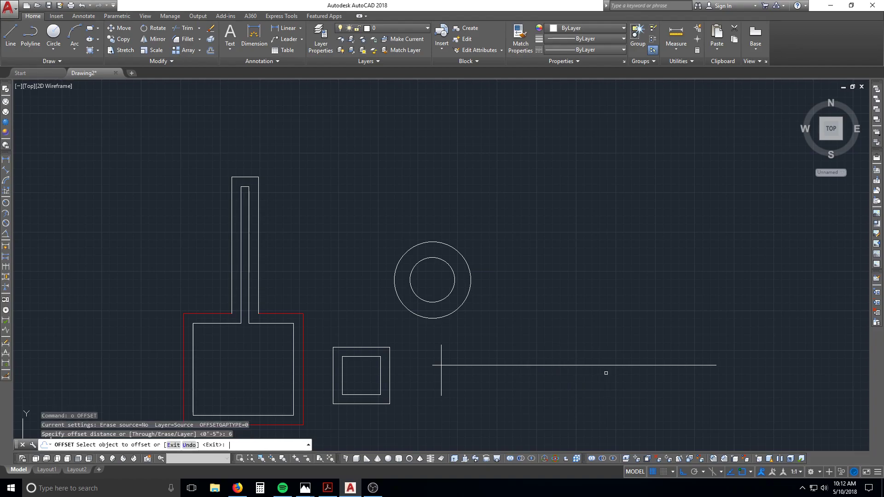
click(642, 366)
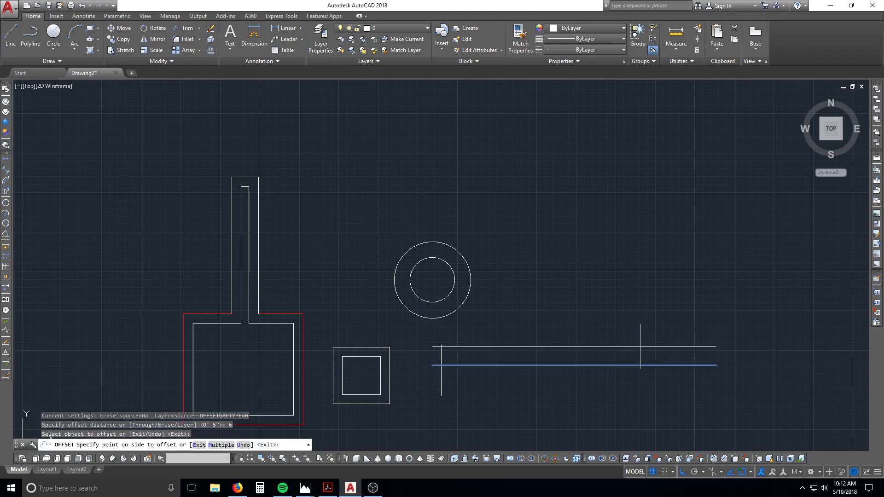
click(648, 311)
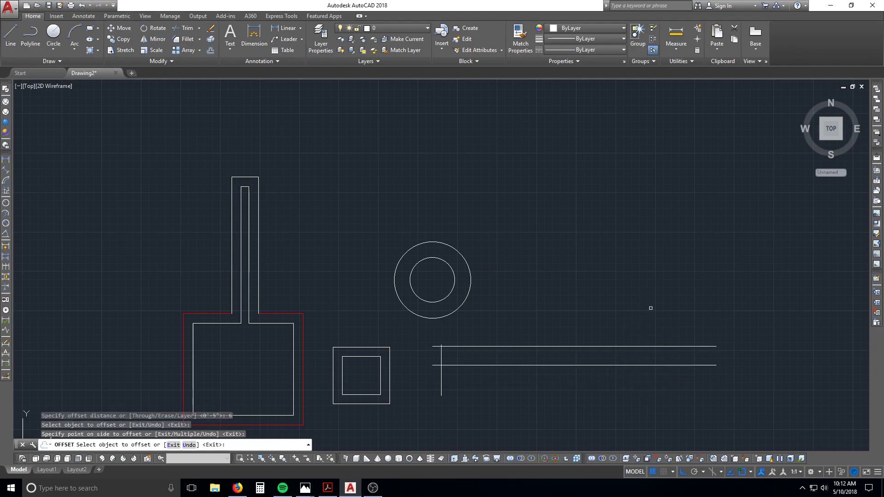
key(Escape)
key(Escape)
key(Escape)
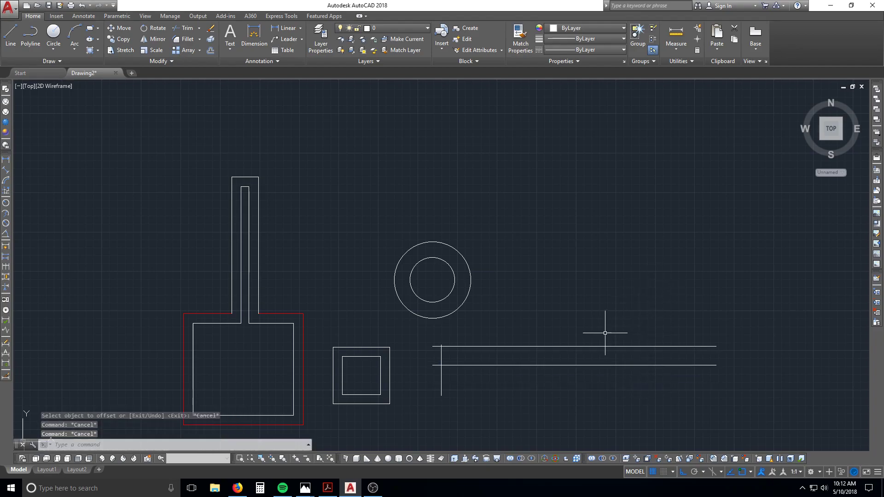
Draw a vertical line from the lower long horizontal line perpendicular to the upper one, near their middle
text(l)
key(Return)
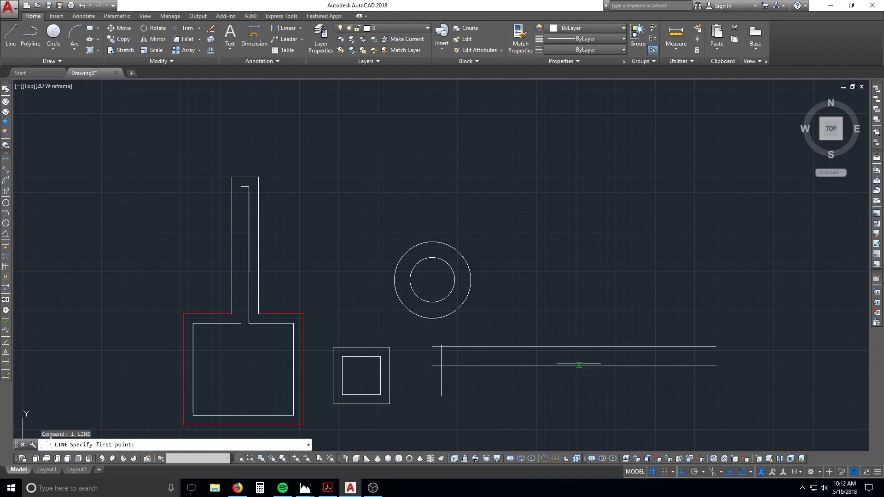
click(574, 366)
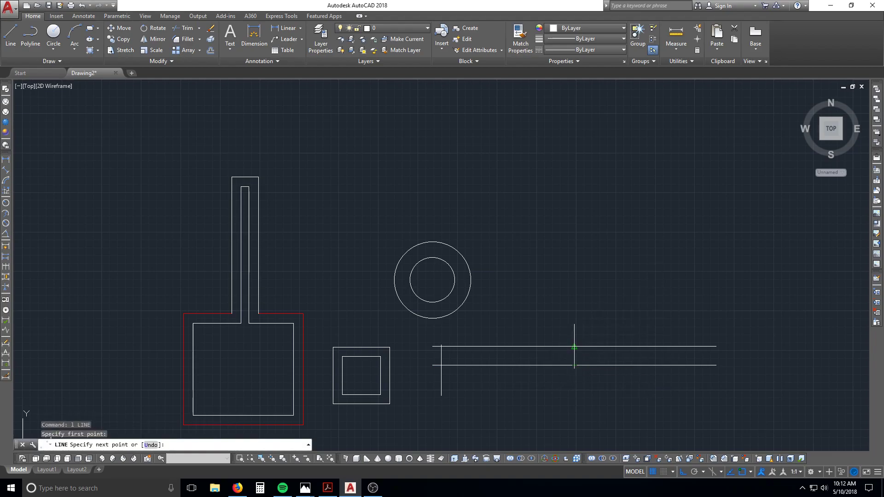
key(Escape)
scroll(575, 369, up, 6)
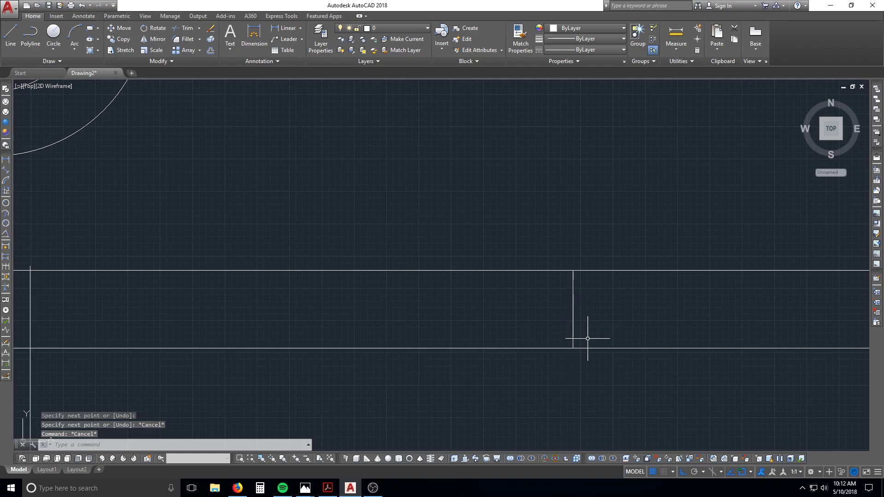
text(l)
key(Return)
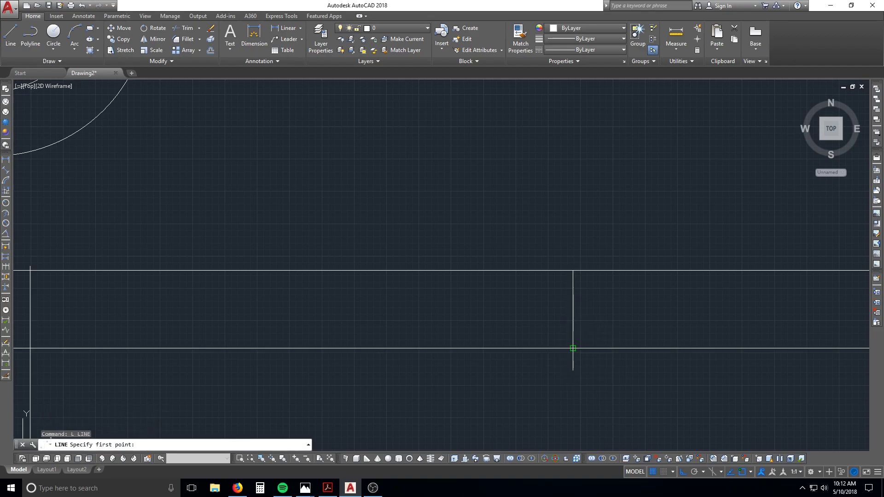
key(Escape)
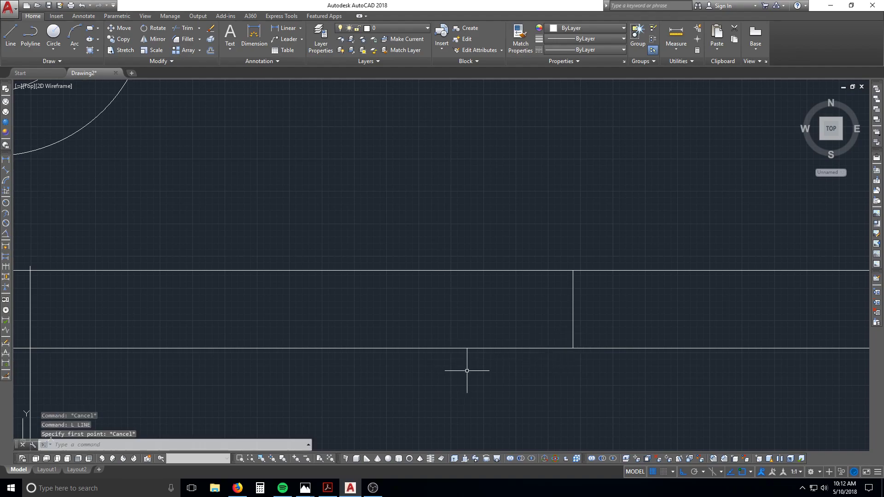
key(Escape)
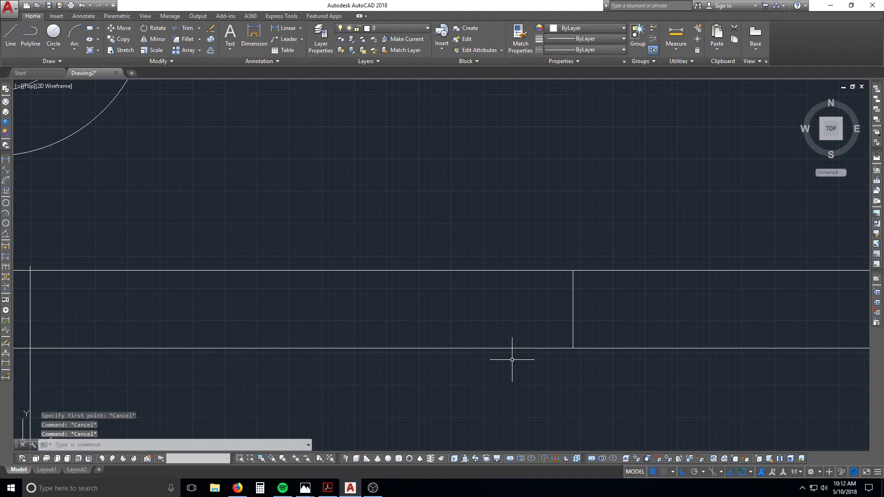
key(Escape)
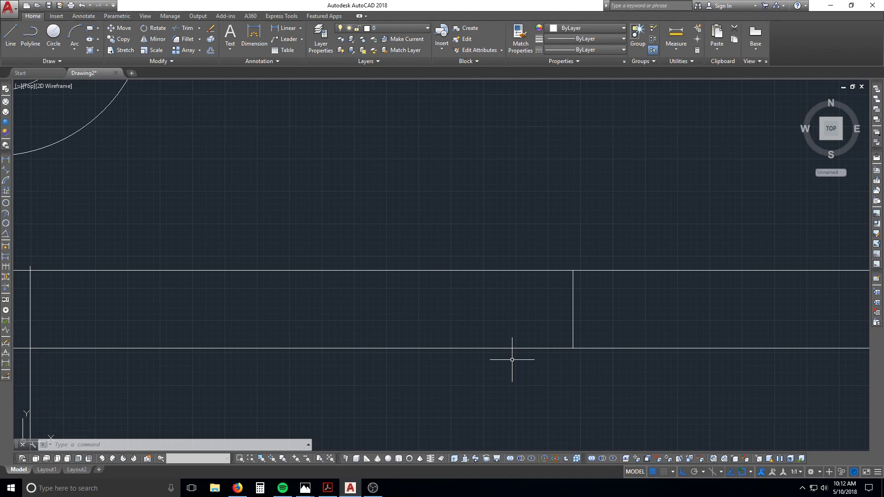
text(l)
key(Return)
click(573, 348)
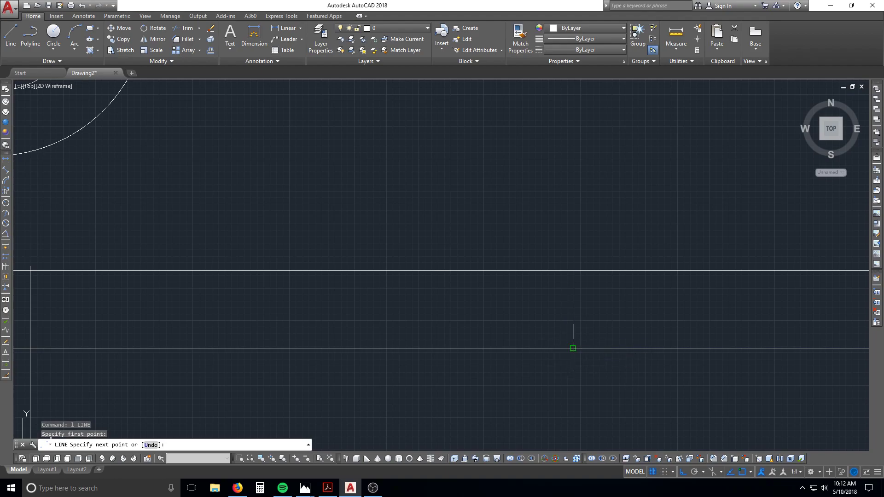
key(Escape)
key(Escape)
key(Escape)
click(568, 341)
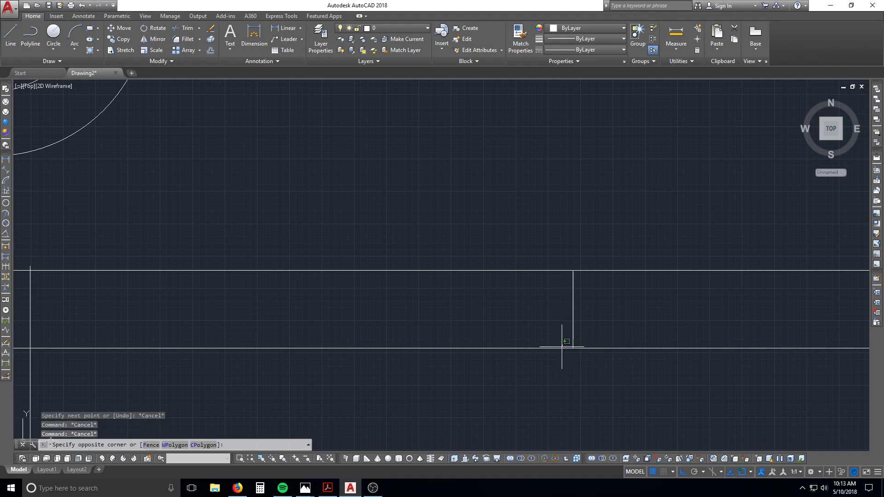
click(572, 348)
scroll(572, 348, up, 4)
key(Escape)
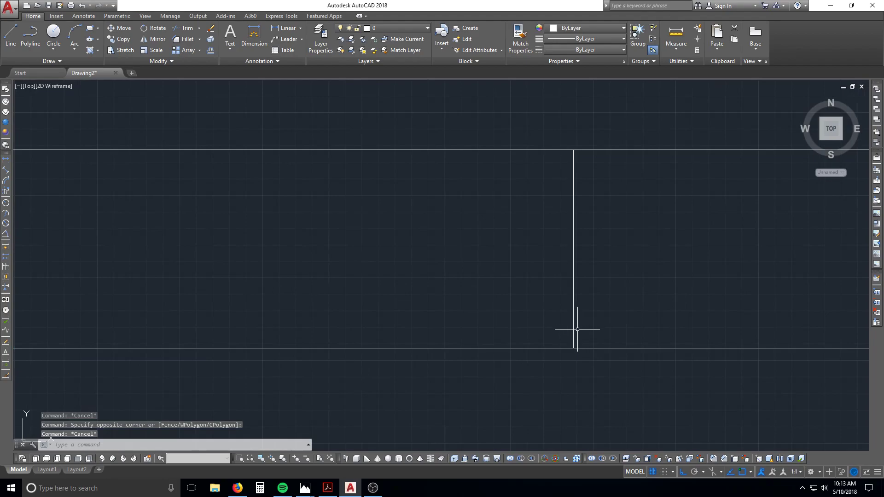
click(574, 328)
key(Escape)
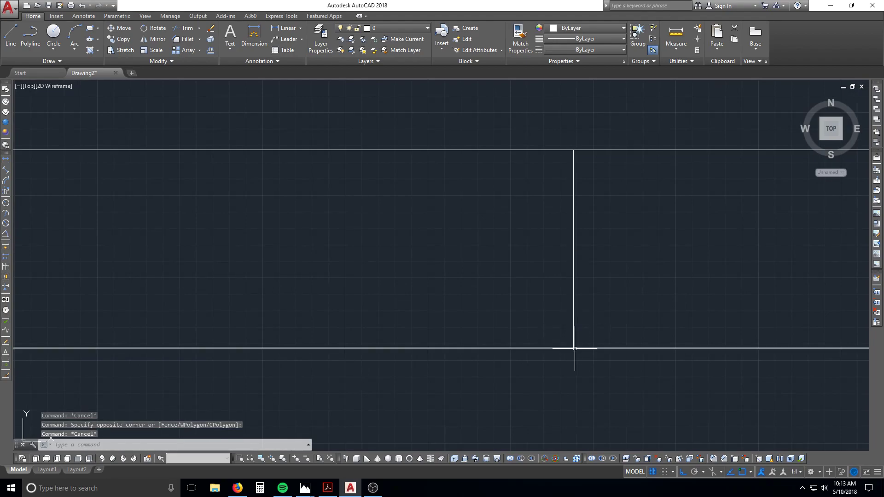
key(Escape)
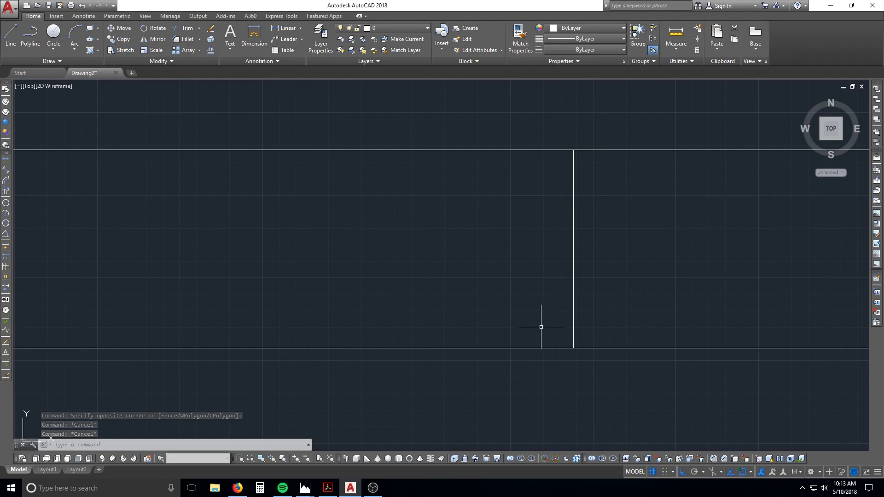
key(Escape)
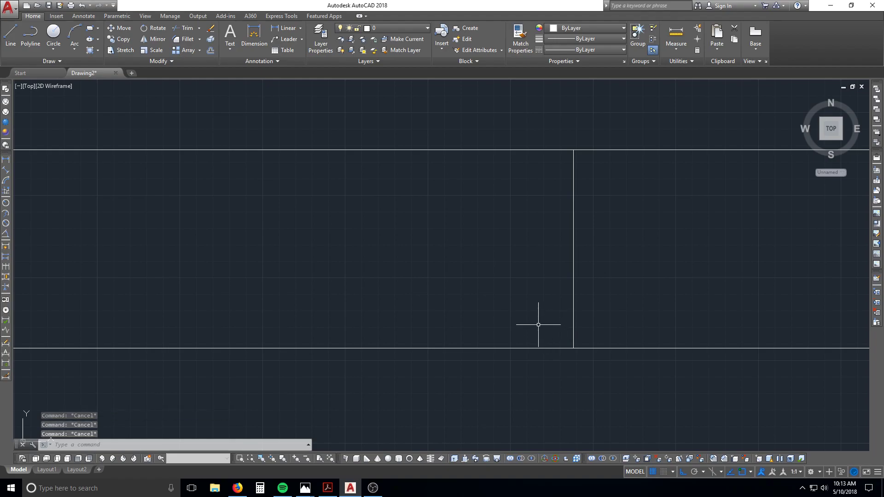
Open the object snap settings with OSNAP, examine which snap modes are enabled and accept the dialog
text(osnap)
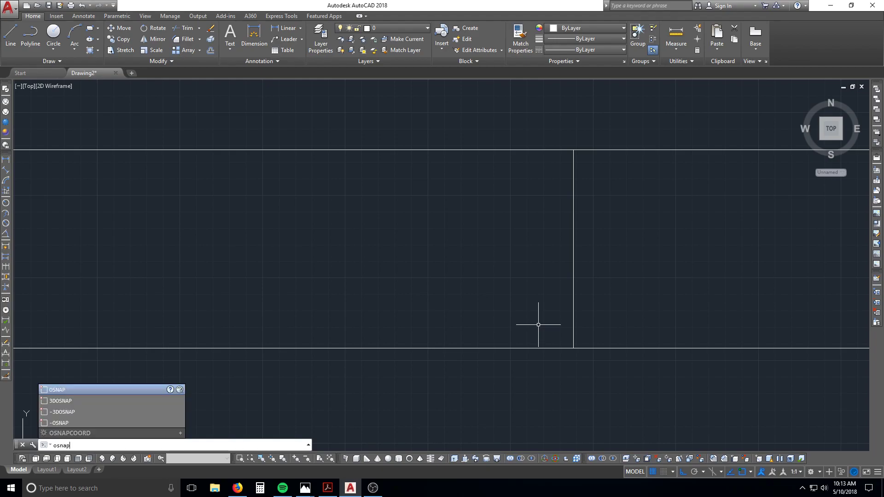
key(Return)
drag(458, 141, 556, 161)
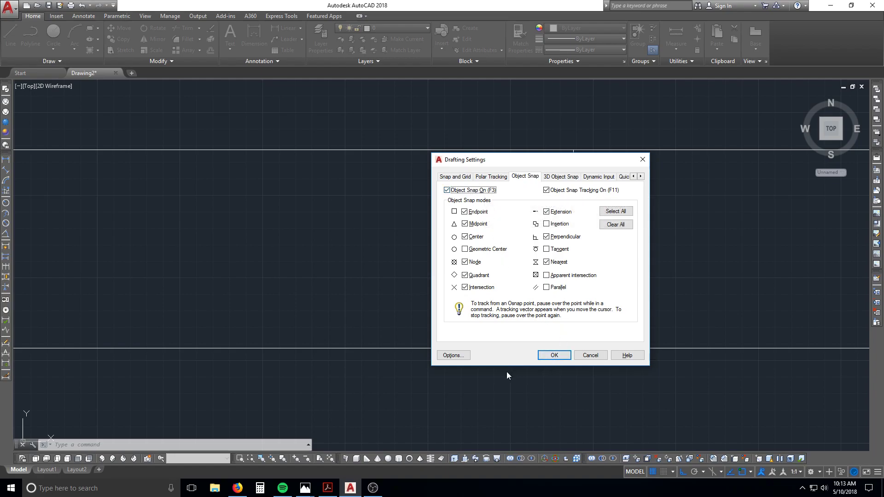
click(555, 355)
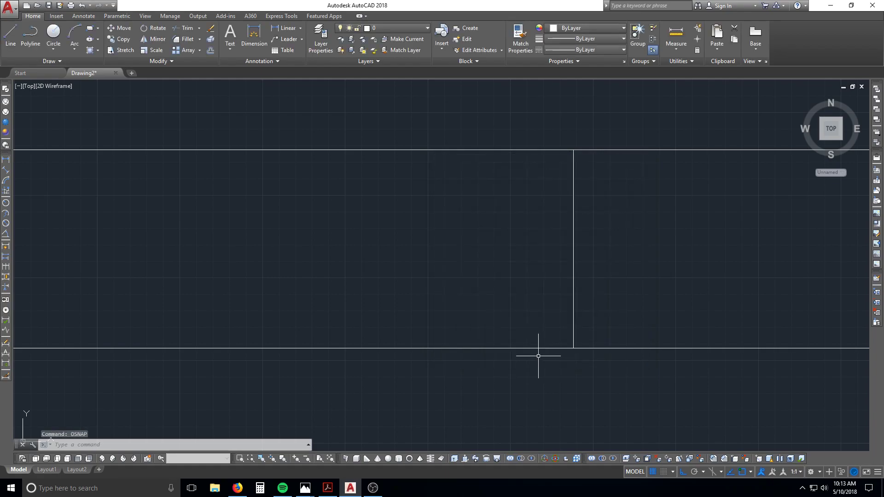
Try starting a line from the midpoint of the short vertical line using a one-time midpoint snap override
middle_drag(609, 329, 426, 335)
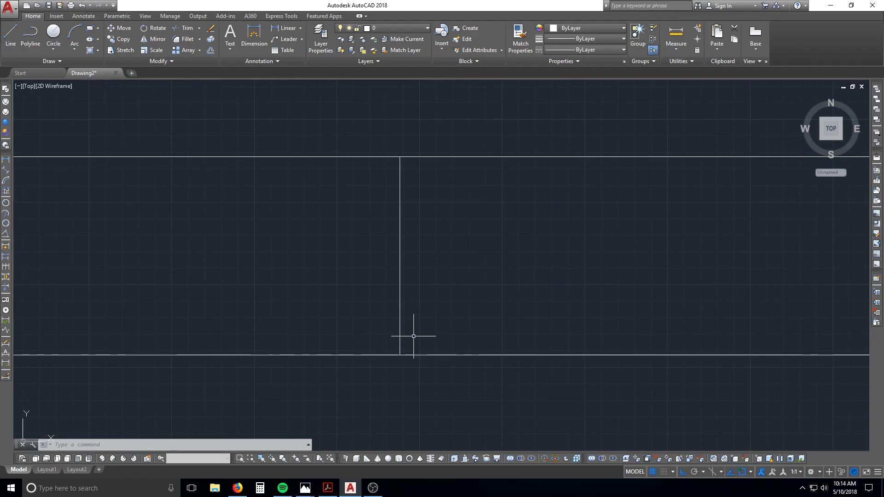
key(Escape)
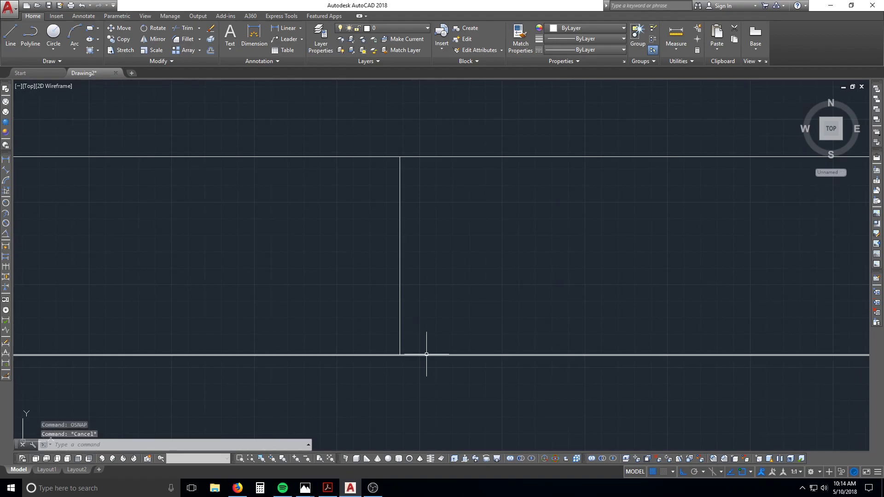
key(Escape)
key(Escape)
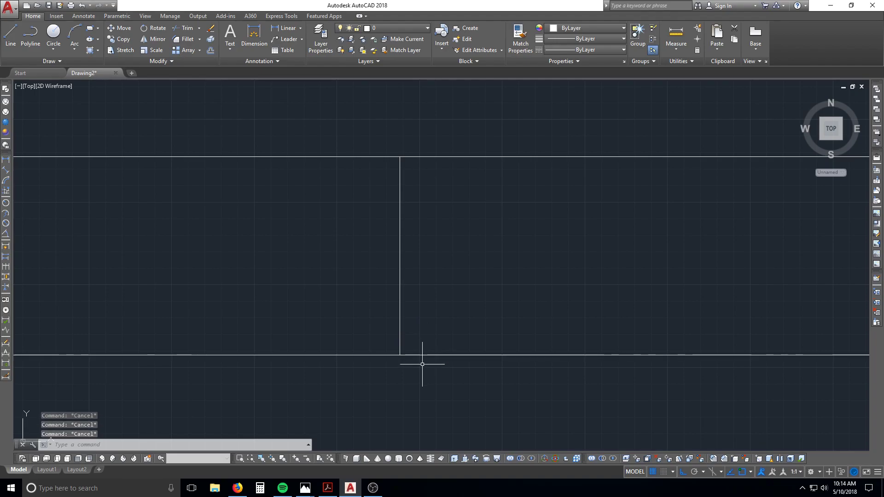
text(L)
key(Return)
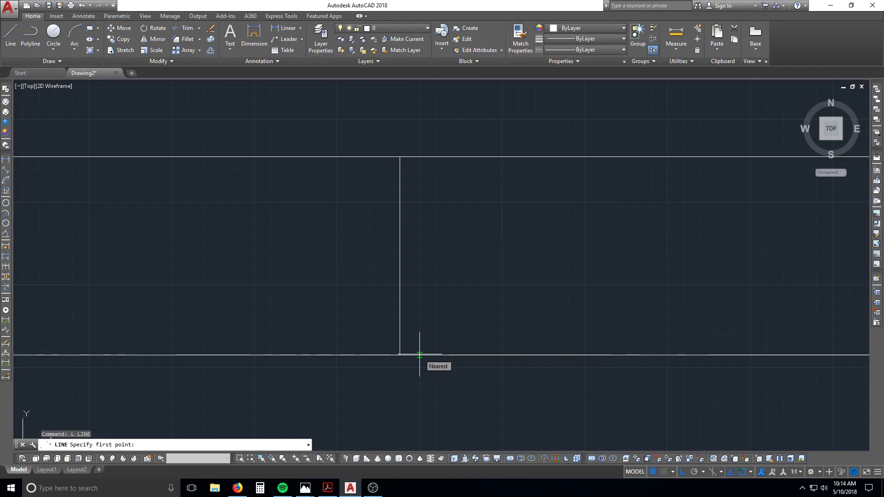
text(mid)
key(Return)
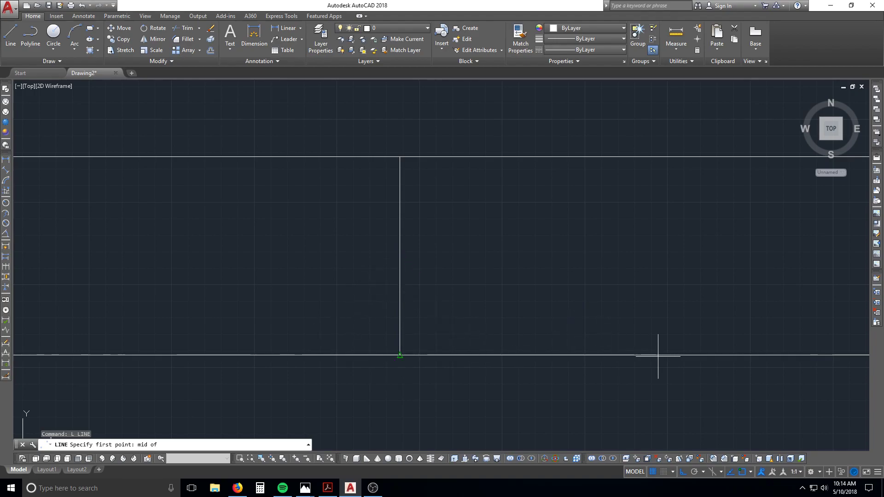
click(397, 291)
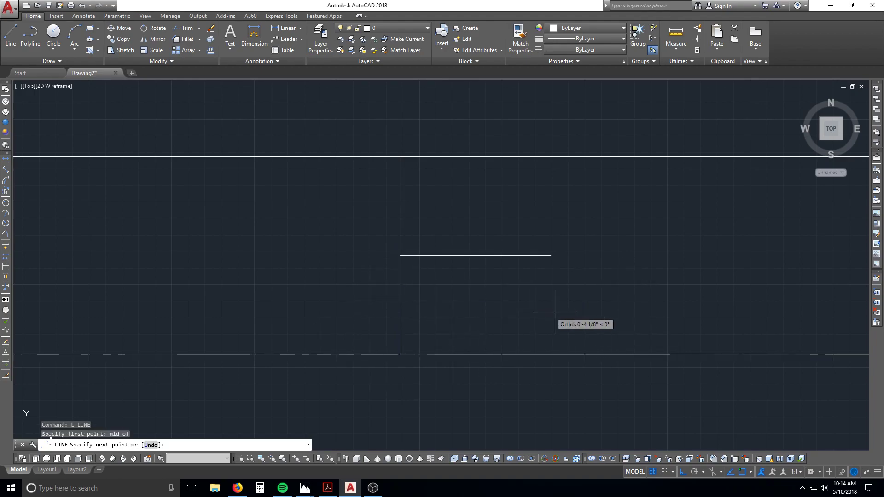
key(Escape)
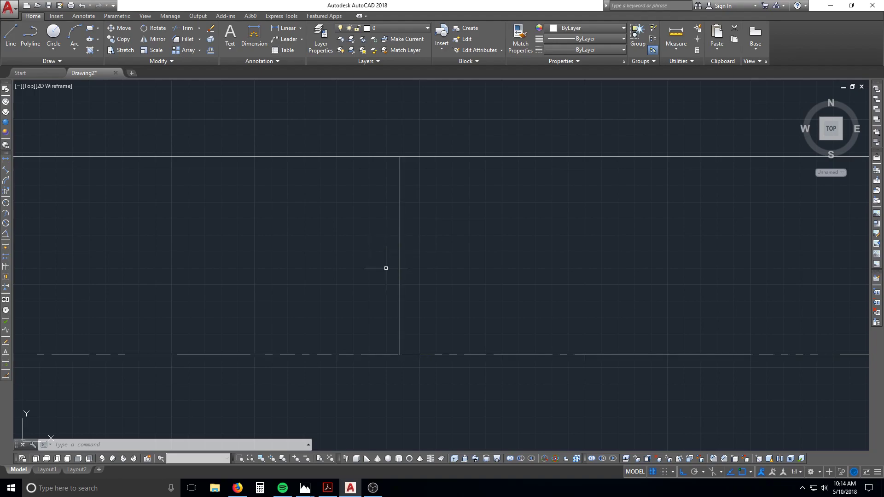
scroll(364, 269, down, 6)
text(a)
key(Return)
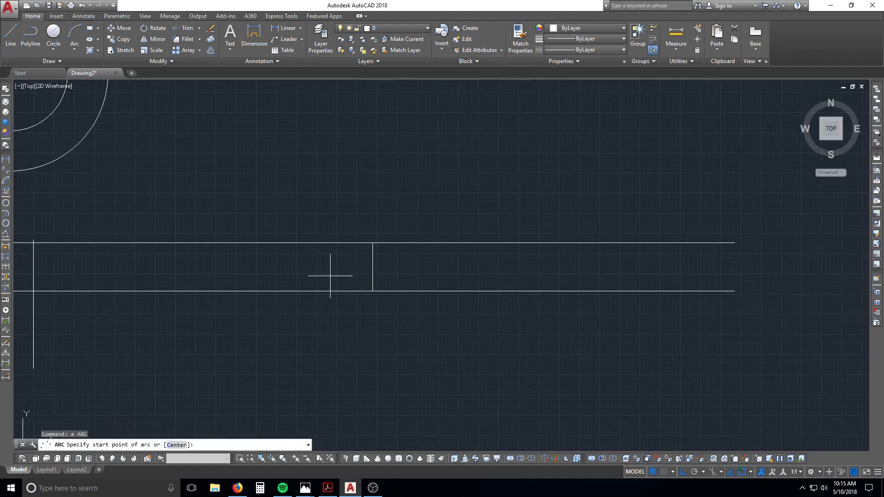
key(Escape)
text(l)
key(Return)
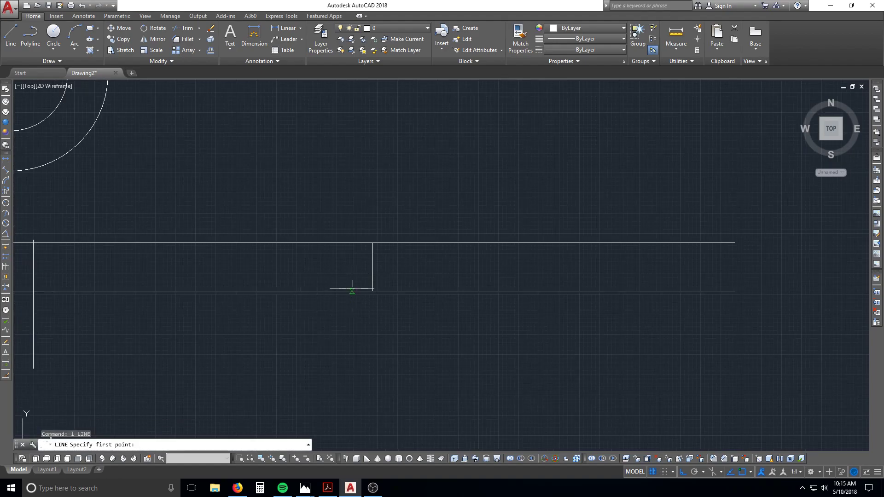
key(Escape)
Offset the short vertical line between the long horizontal lines 6 inches to both its left and right sides
text(o)
key(Return)
text(6)
key(Return)
click(373, 276)
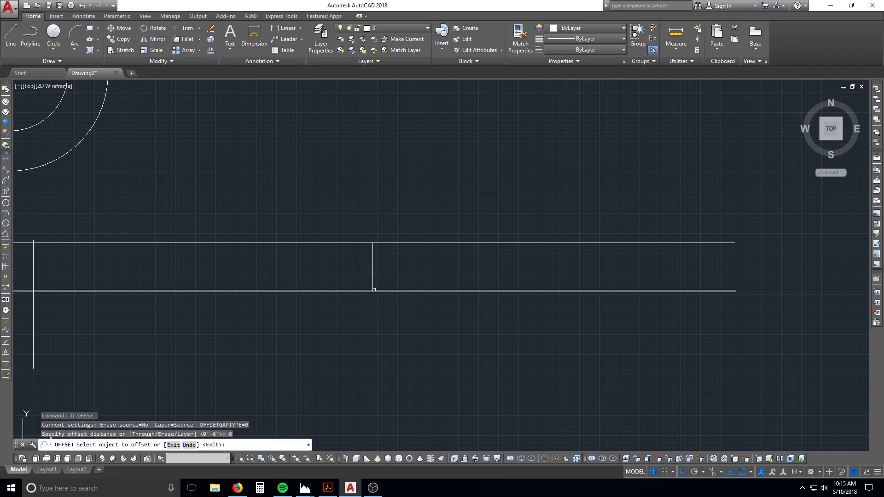
click(365, 285)
click(371, 283)
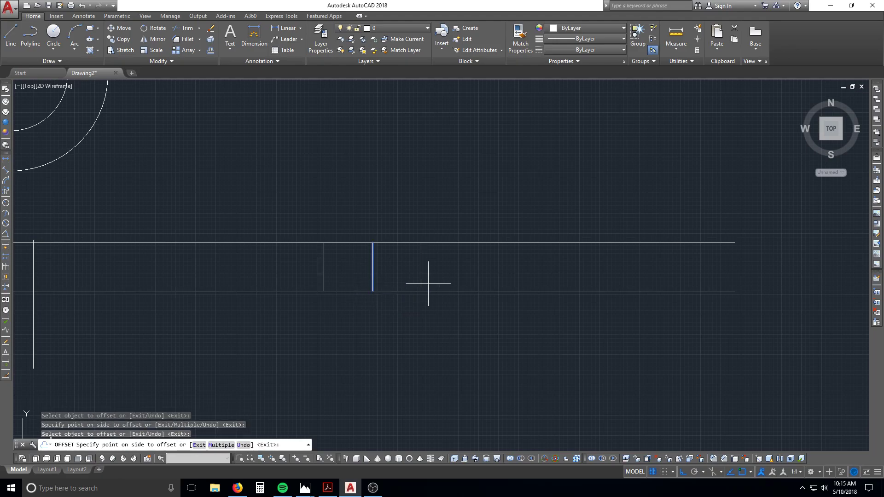
click(423, 283)
key(Escape)
Draw a three-point arc from the left vertical's lower end through the middle vertical's midpoint to the right vertical's lower end
scroll(379, 259, up, 4)
click(359, 258)
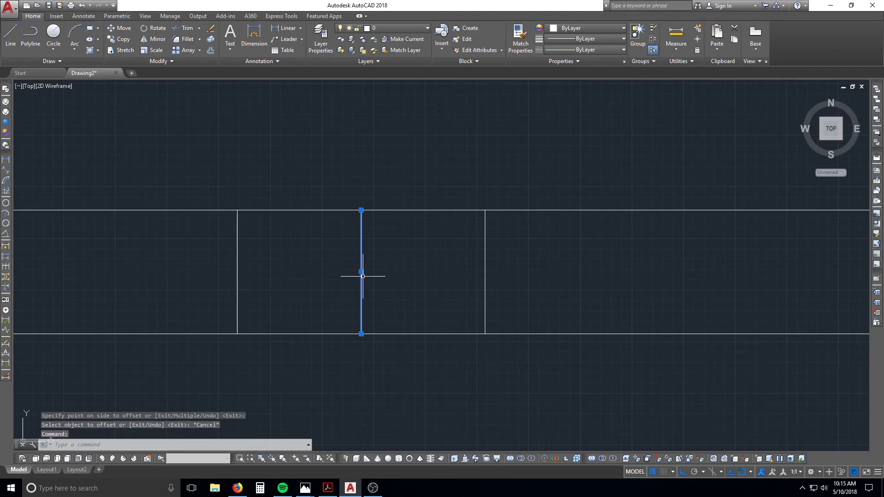
key(Escape)
key(Escape)
key(Escape)
text(a)
key(Return)
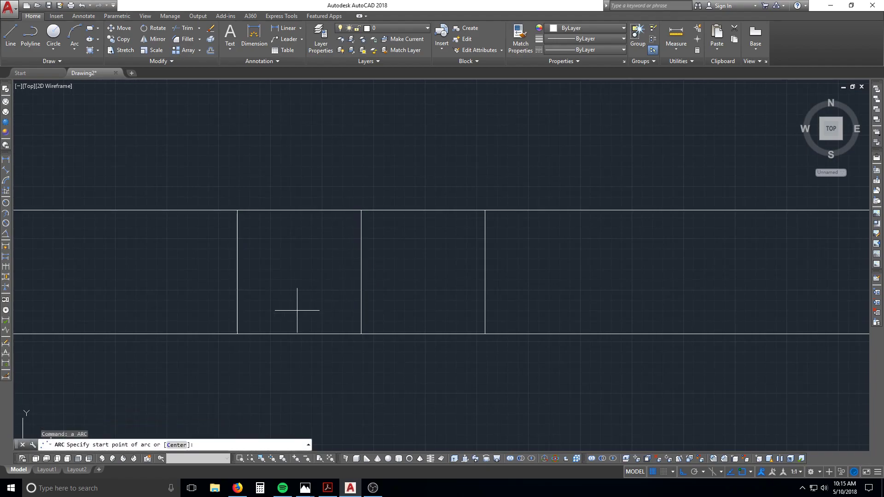
click(239, 333)
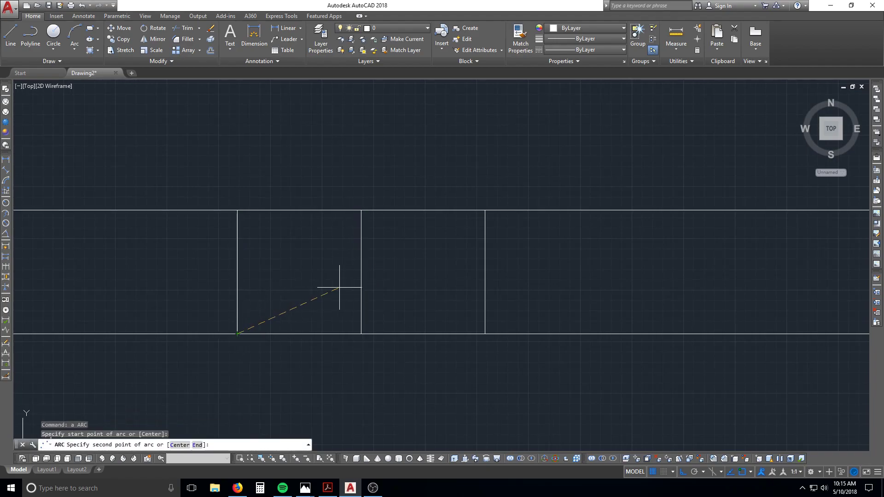
click(361, 272)
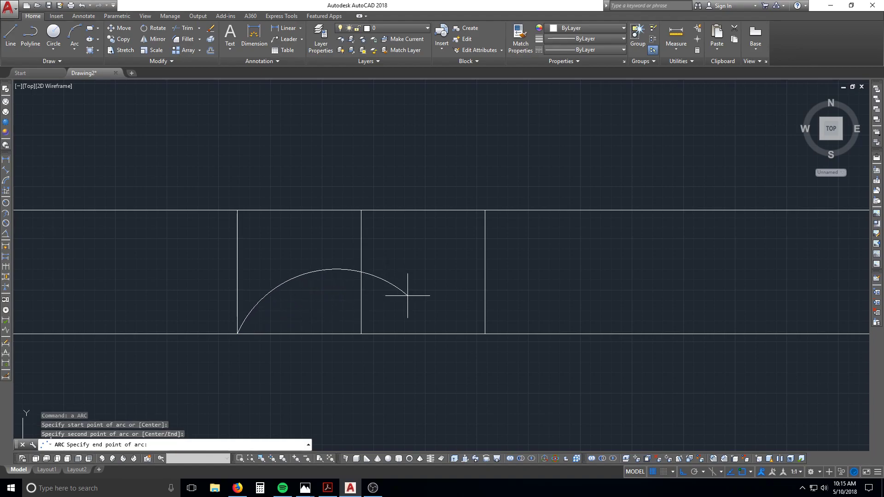
click(485, 334)
key(Escape)
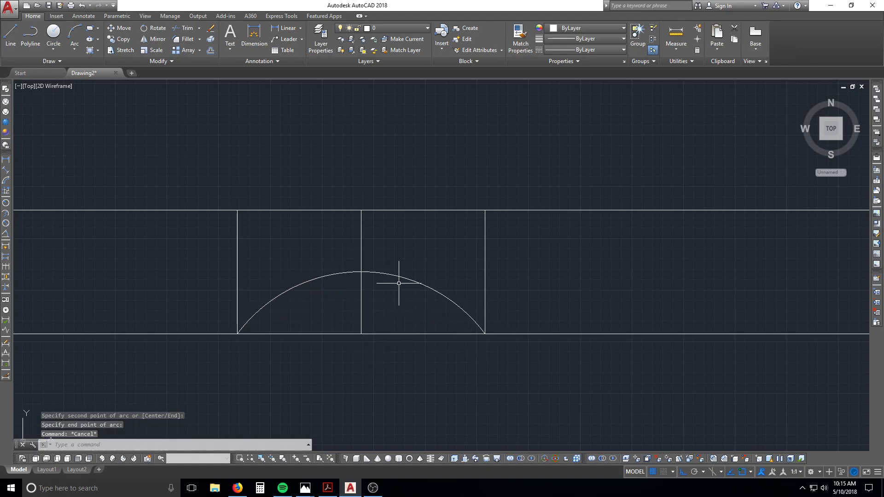
Stretch the arc's midpoint up to the top end of the middle vertical line on the upper horizontal line
click(404, 275)
click(381, 296)
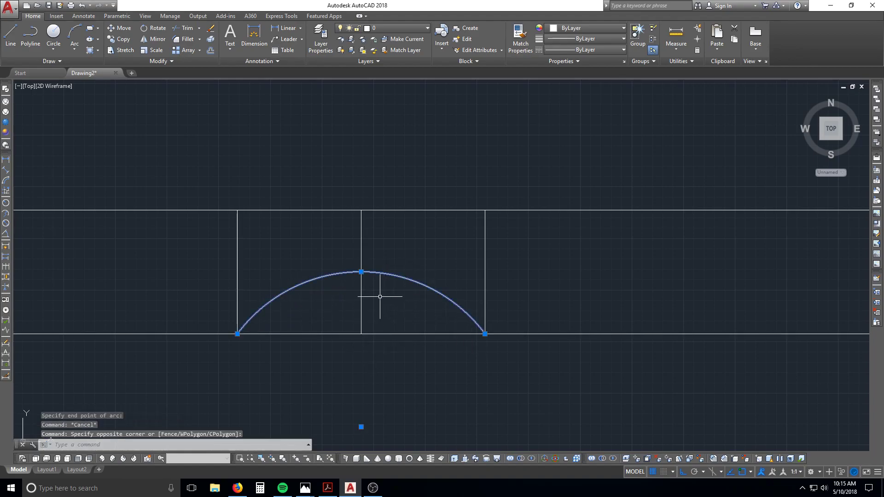
key(Escape)
click(448, 261)
click(403, 306)
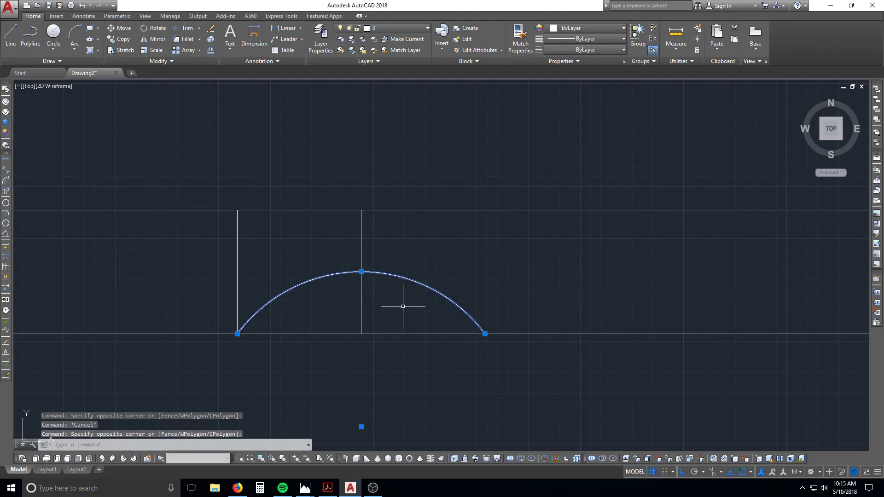
click(361, 271)
click(363, 208)
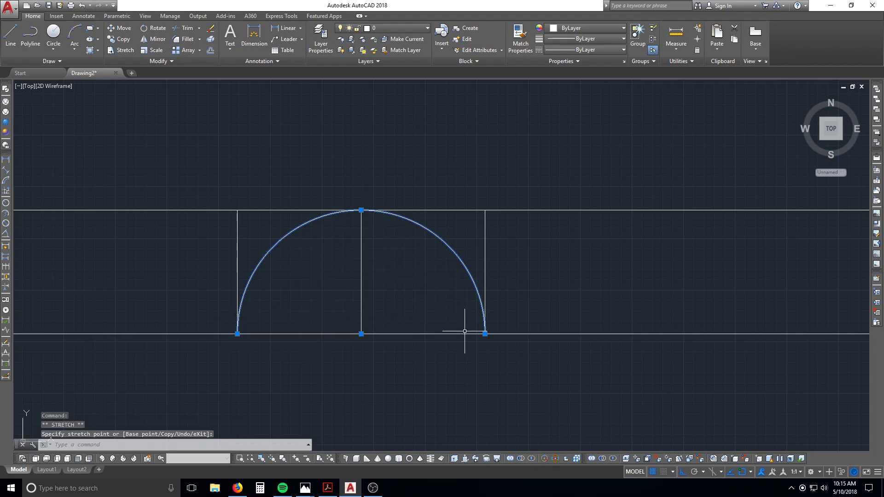
Stretch the arc's left endpoint outward along the lower horizontal line, and lower its midpoint onto the upper horizontal line
click(237, 333)
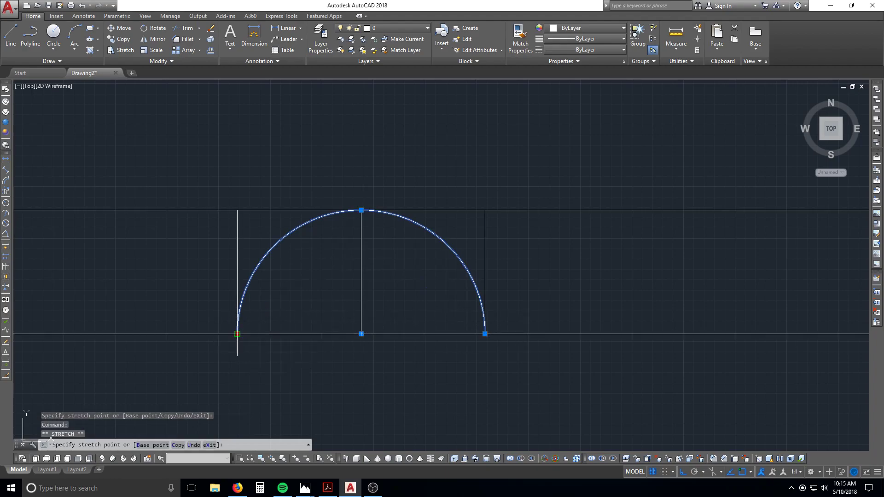
click(61, 336)
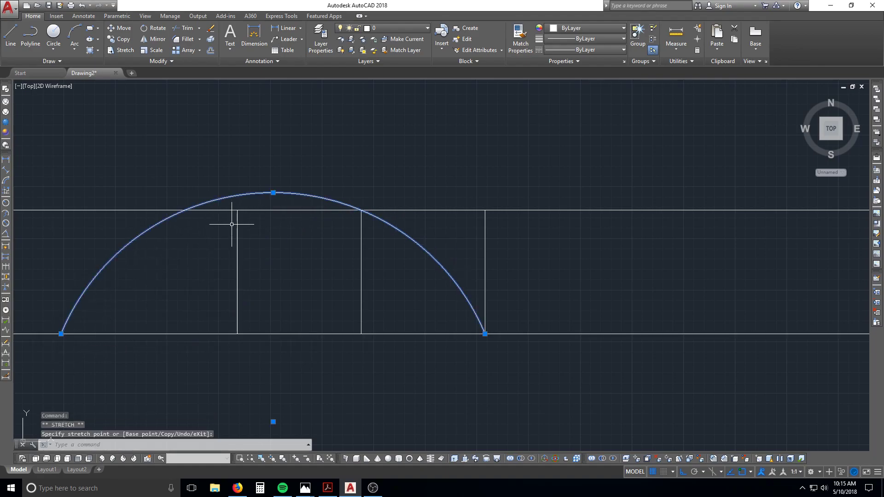
click(273, 193)
click(273, 210)
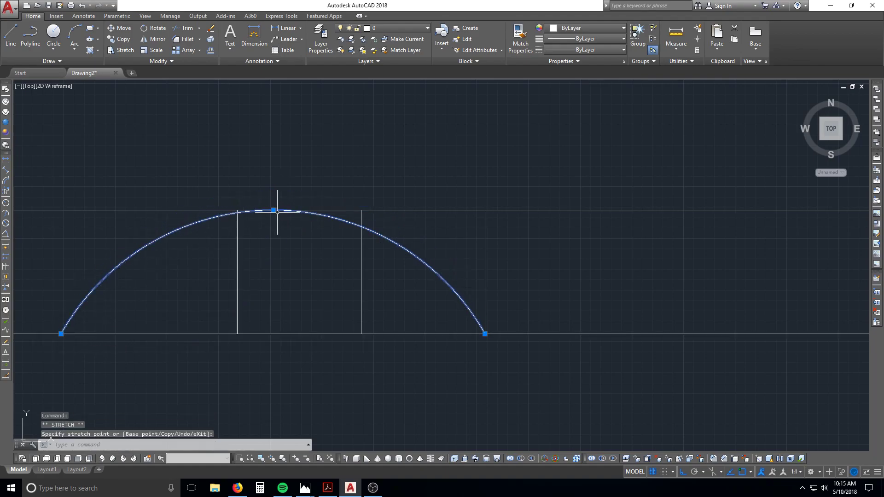
key(Escape)
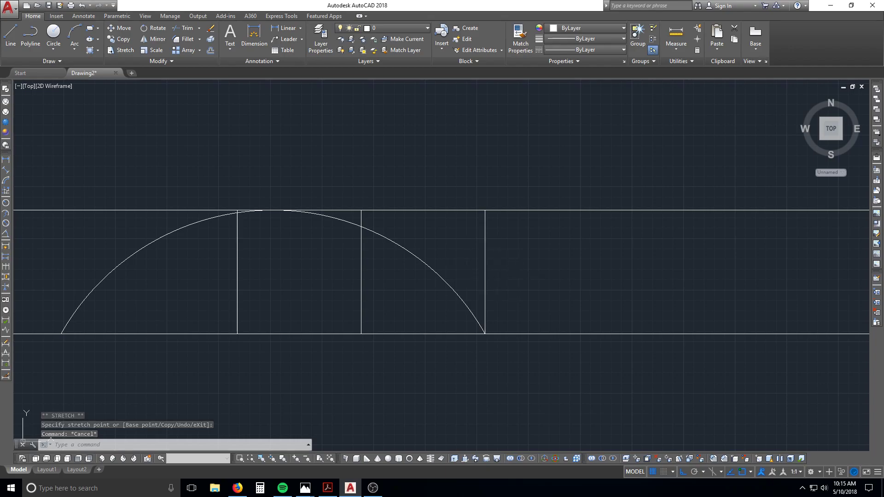
Erase the arc together with the three short vertical lines between the long horizontal lines
middle_drag(520, 272, 689, 280)
key(Escape)
key(Escape)
text(e)
key(Return)
click(700, 290)
click(217, 281)
key(Return)
Erase the two long horizontal lines and the vertical line crossing them
scroll(245, 282, down, 5)
text(e)
key(Return)
click(502, 341)
click(246, 270)
key(Return)
Move the inner of the two small nested squares horizontally to the right, clear of the outer square
middle_drag(227, 292, 486, 282)
scroll(479, 283, down, 6)
scroll(459, 282, up, 4)
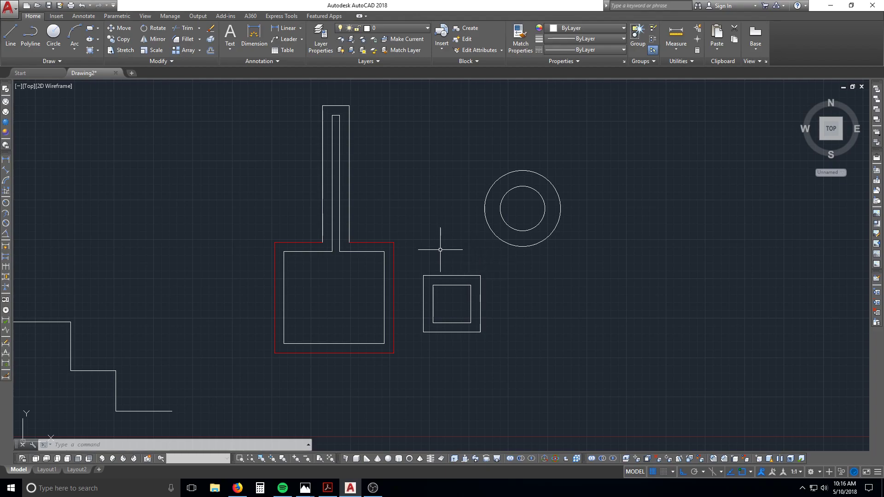
scroll(470, 299, up, 2)
key(Escape)
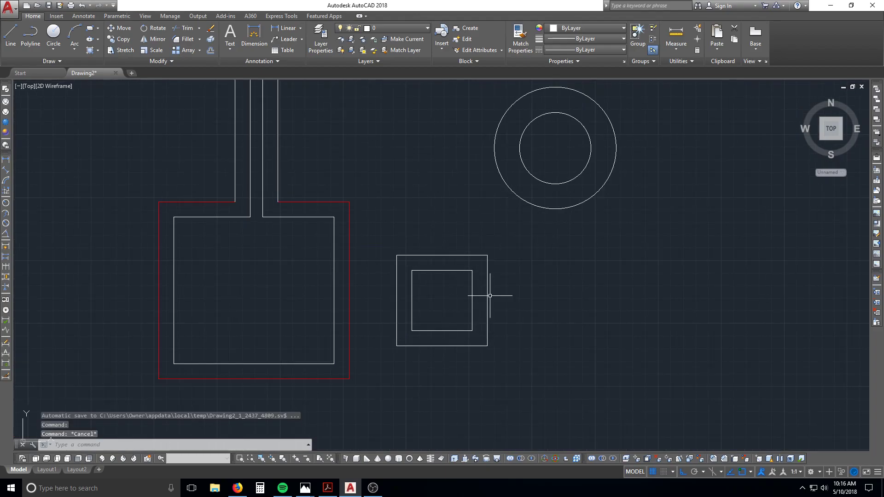
text(m)
key(Return)
click(471, 299)
key(Return)
click(506, 300)
click(643, 324)
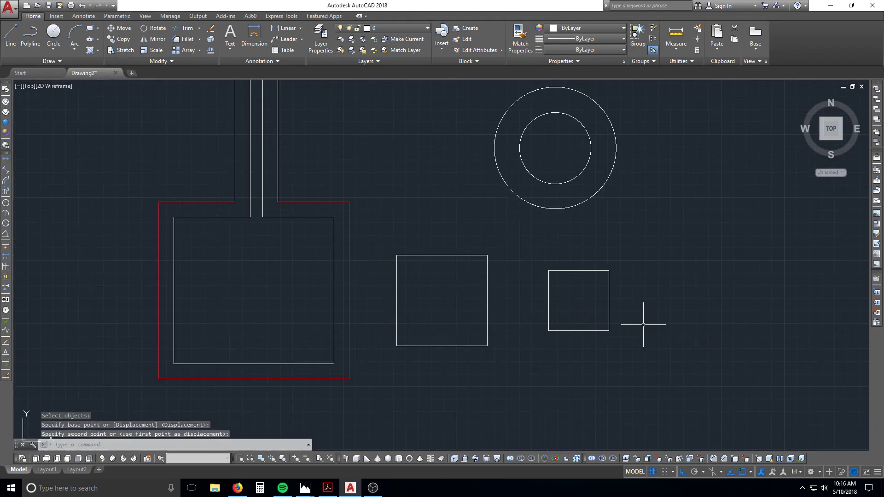
key(Escape)
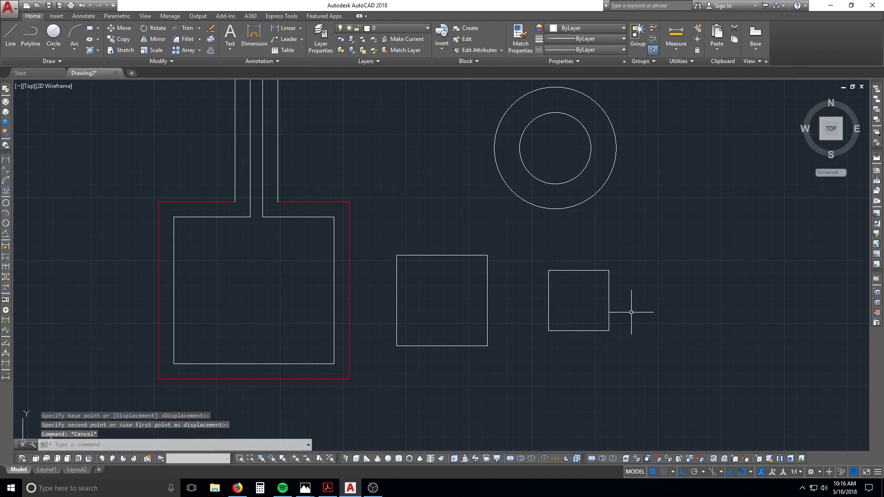
Measure the area of the small square on the right by picking its four corners
key(Escape)
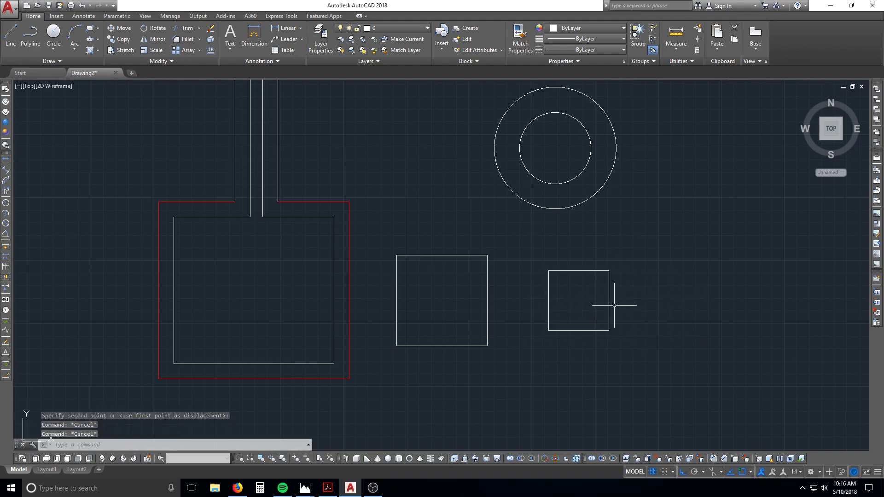
key(Escape)
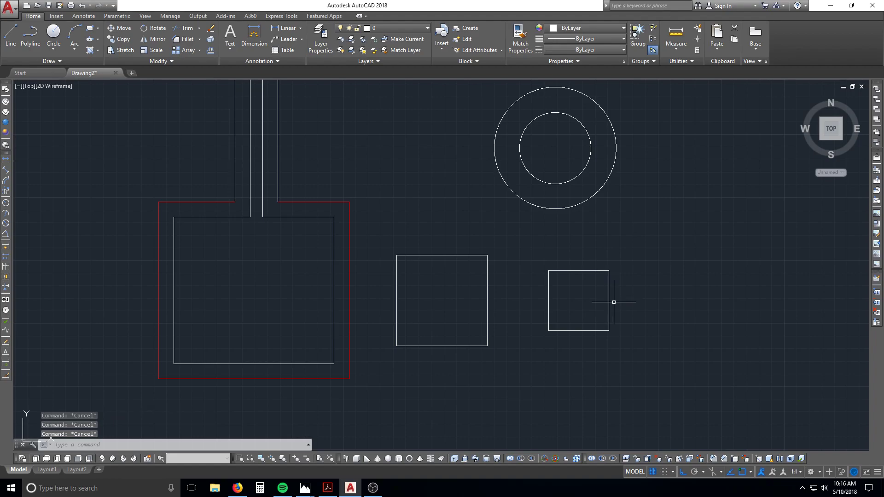
text(AA)
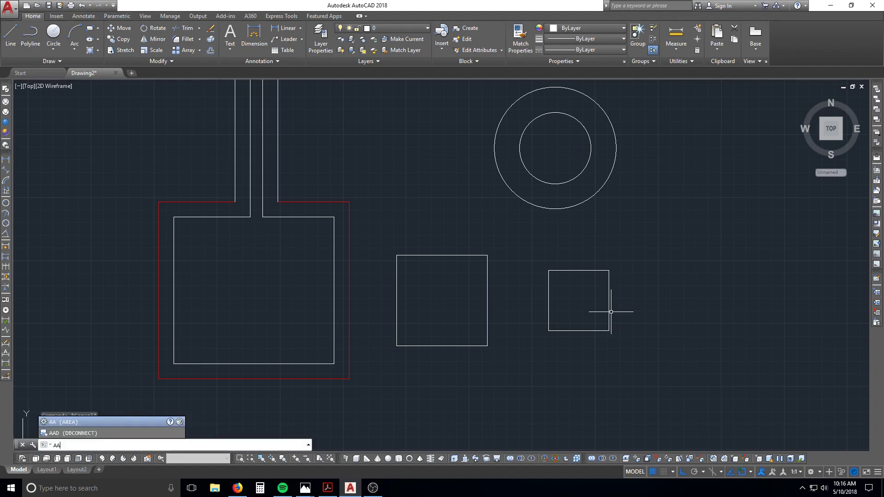
key(Return)
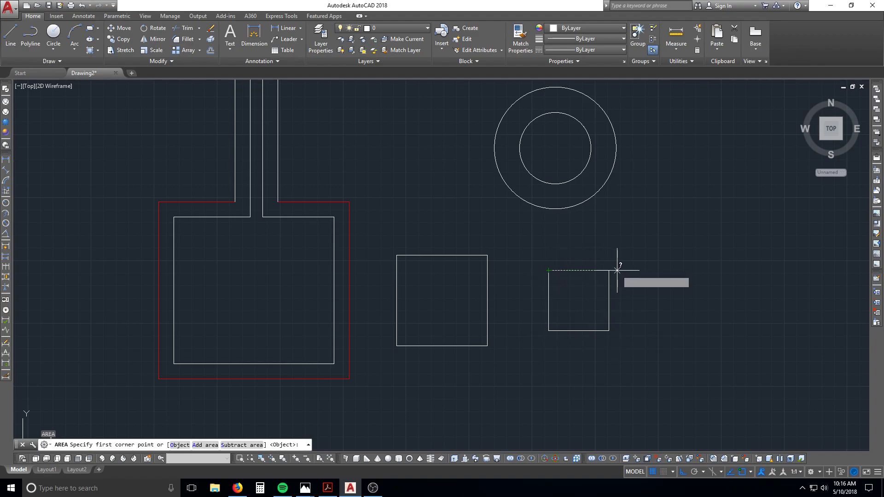
click(548, 331)
click(549, 270)
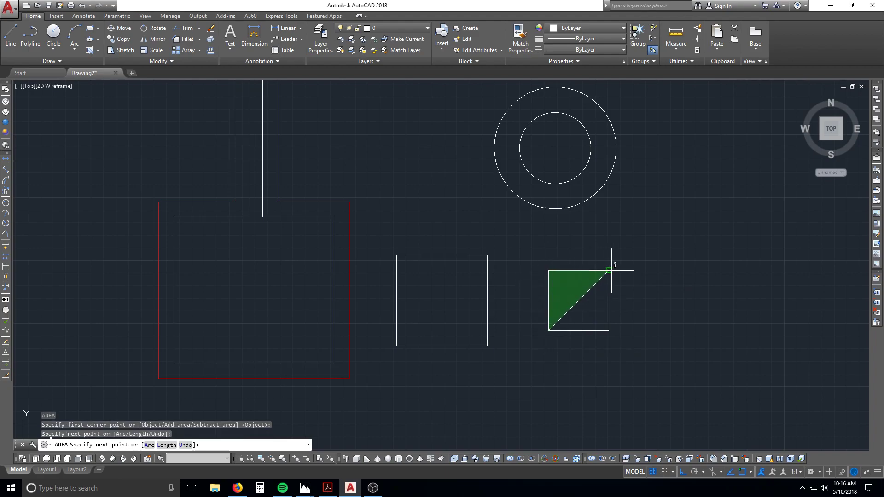
click(609, 270)
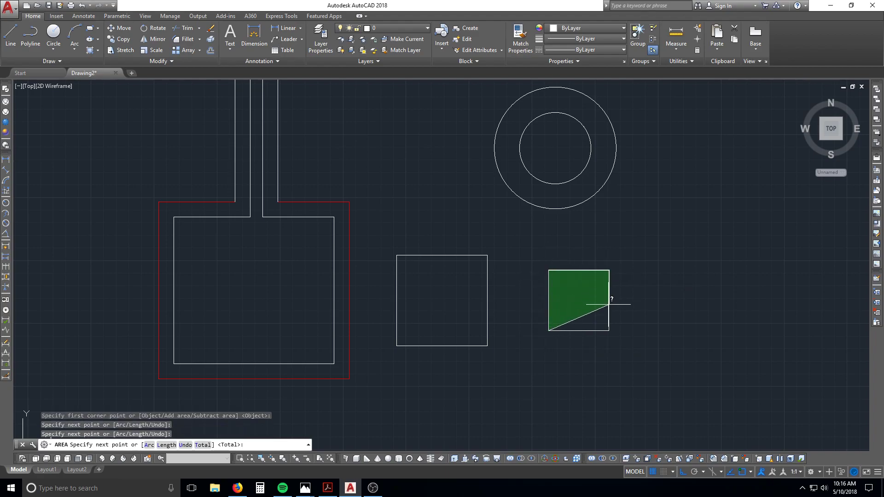
click(608, 330)
key(Return)
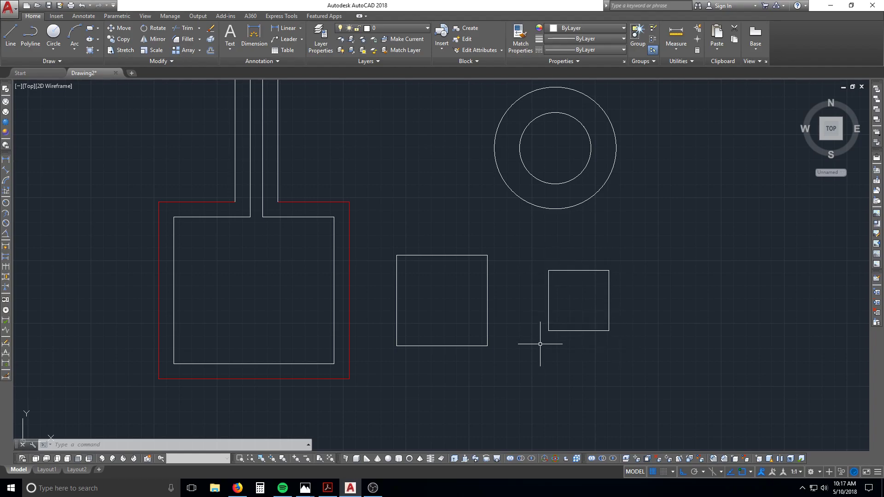
Stretch the right side of the small square horizontally to the right by 4'2.5" to make a long rectangle
scroll(329, 309, down, 2)
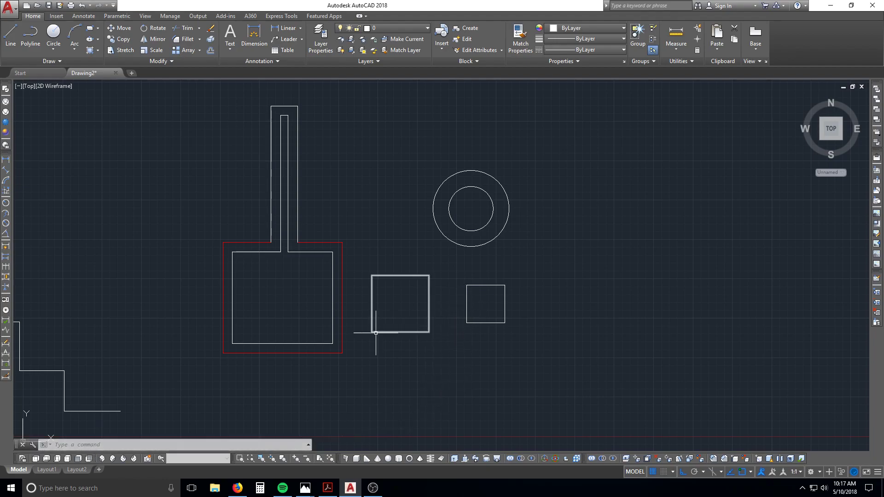
mouse_move(506, 311)
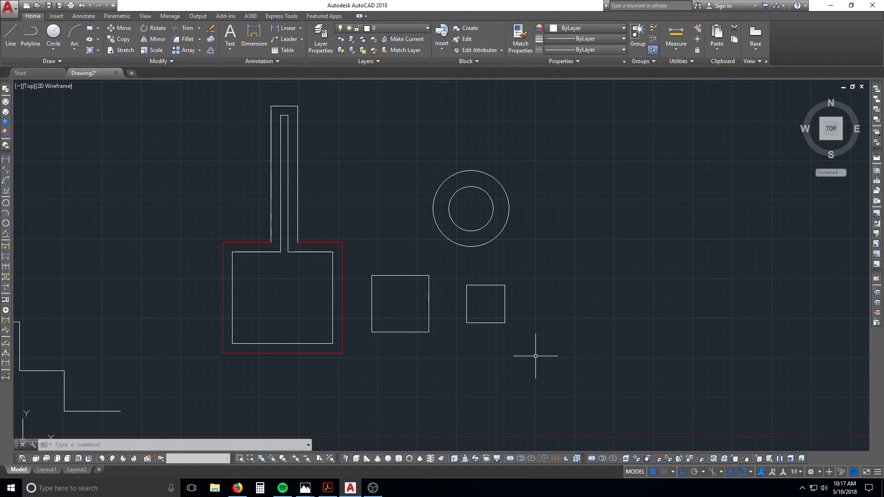
key(Escape)
key(Escape)
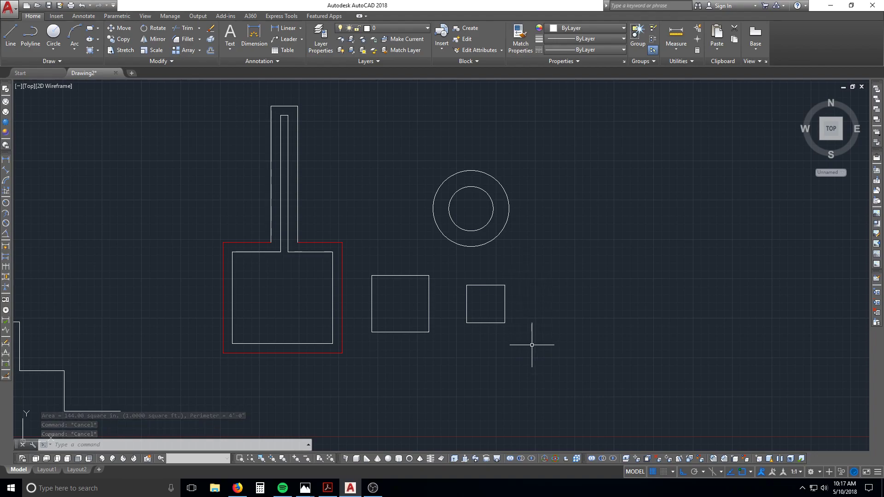
key(Escape)
text(s)
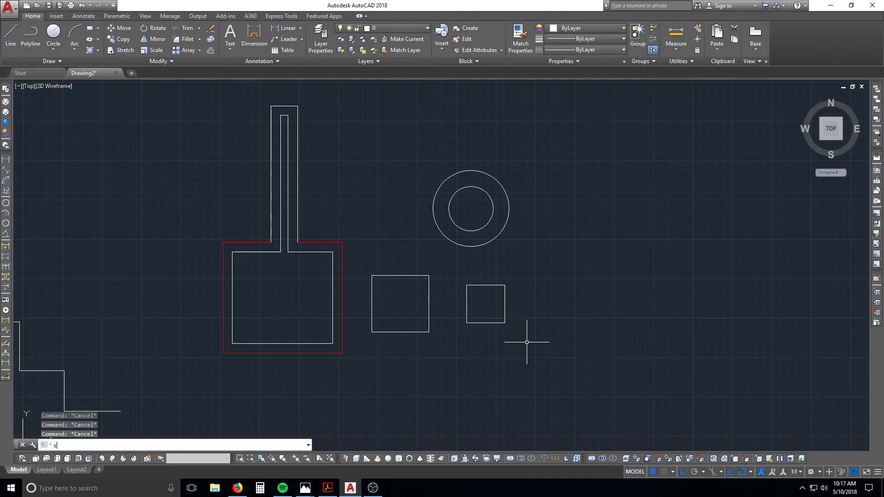
key(Return)
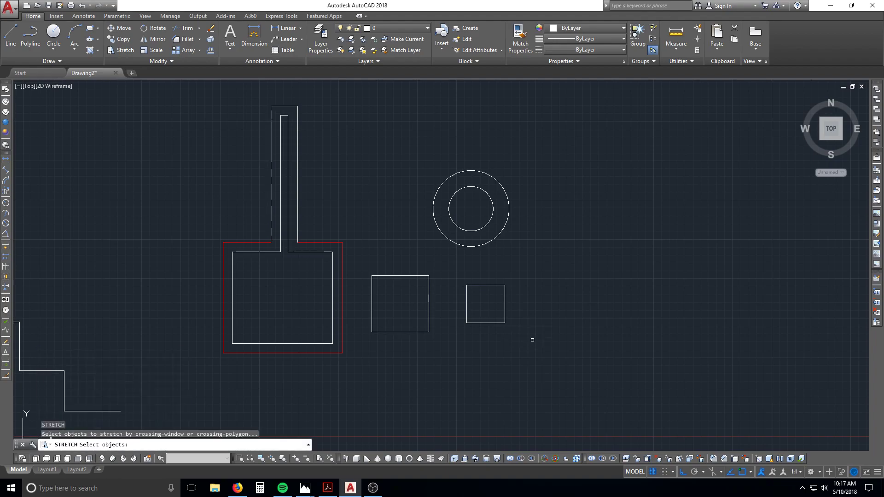
click(534, 339)
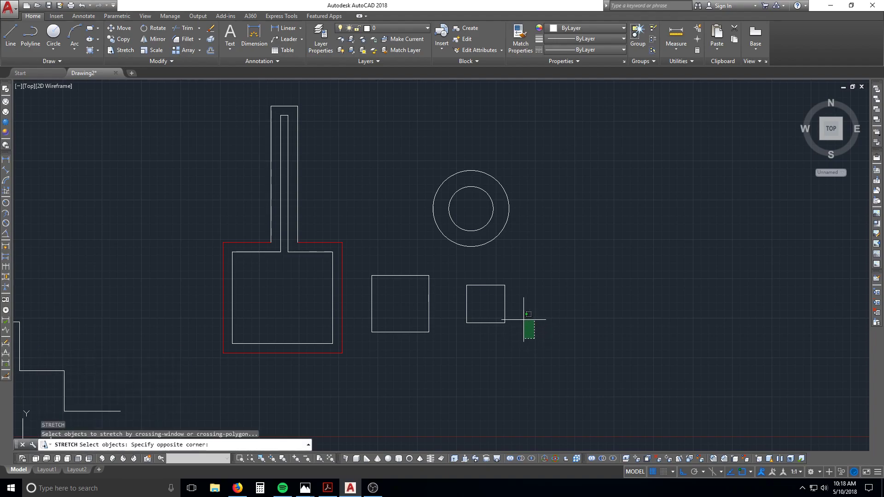
click(489, 274)
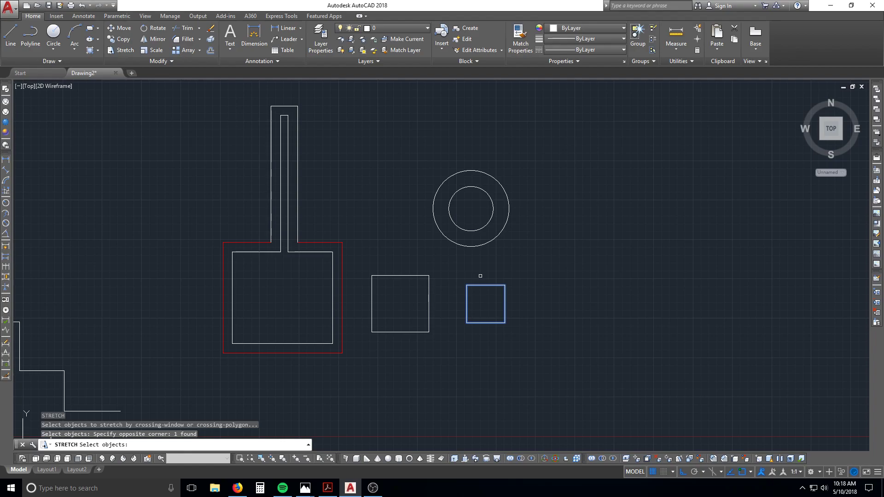
key(Return)
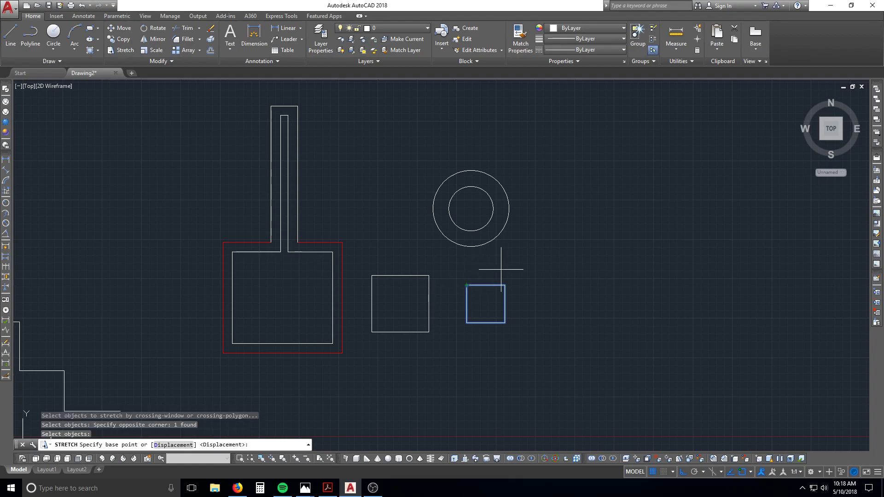
click(517, 267)
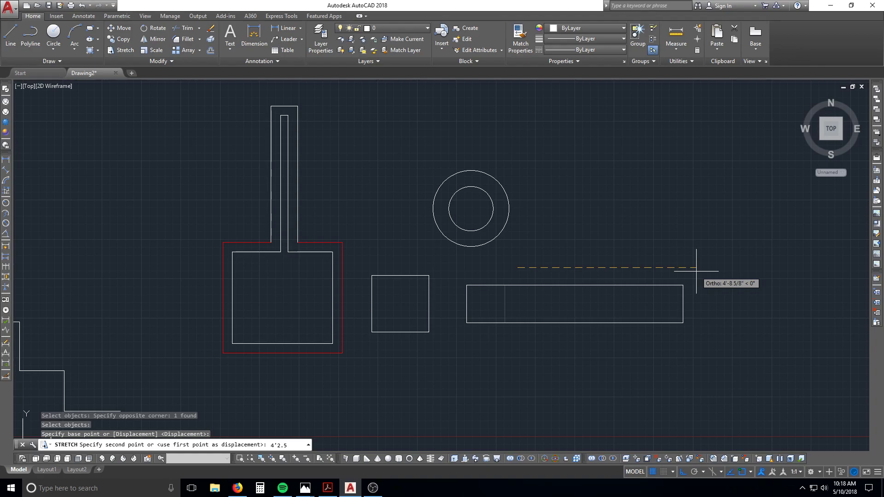
key(Return)
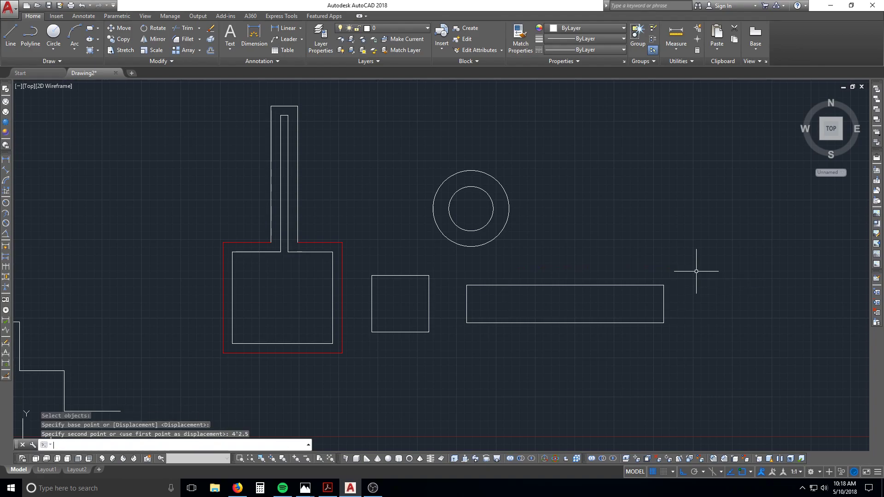
key(Escape)
key(Escape)
key(Escape)
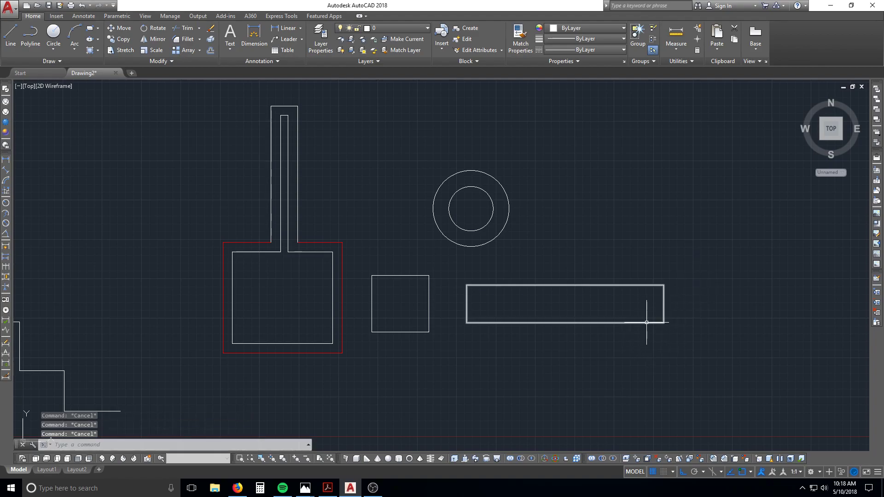
Stretch only the lower-right corner of the long rectangle straight down by 12 inches
text(s)
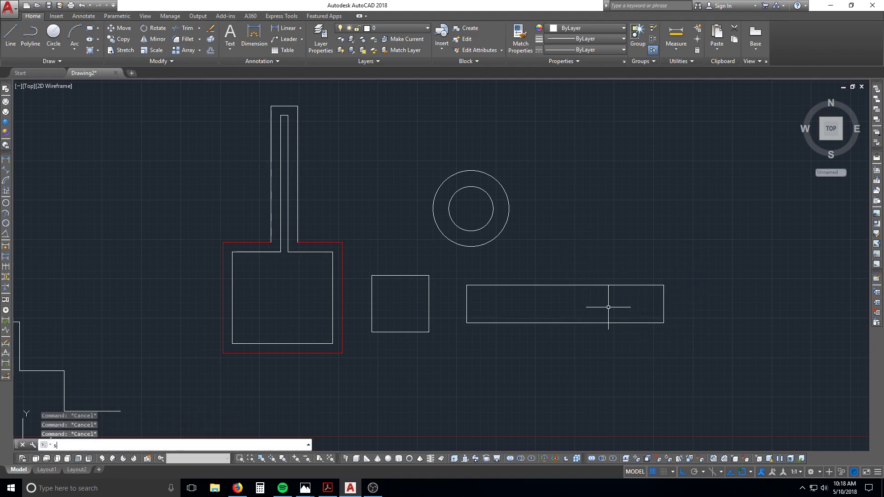
key(Return)
click(699, 355)
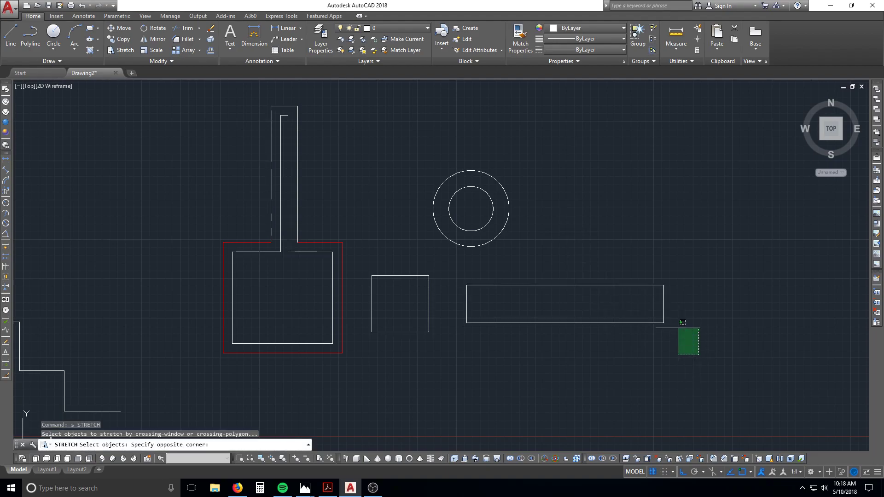
click(650, 311)
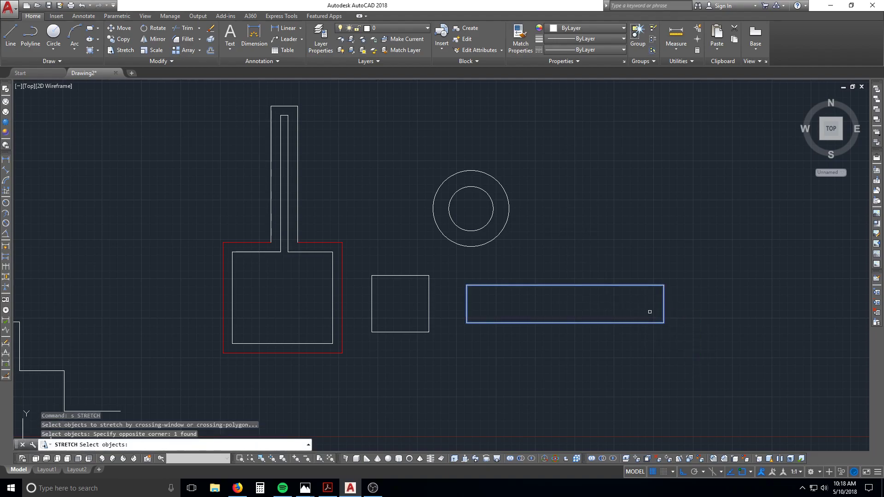
key(Return)
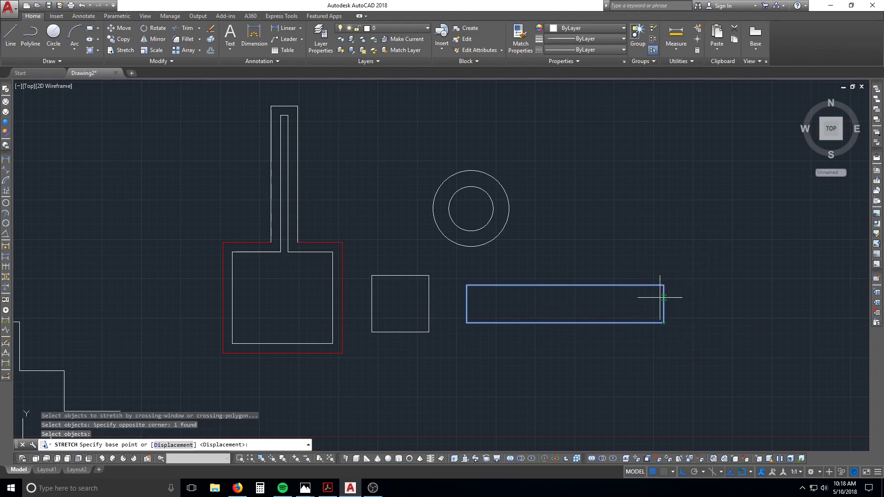
click(724, 275)
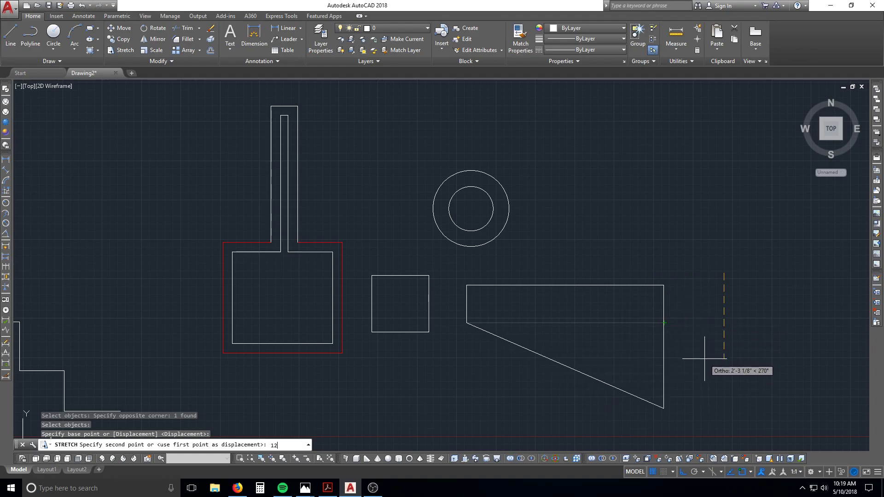
key(Return)
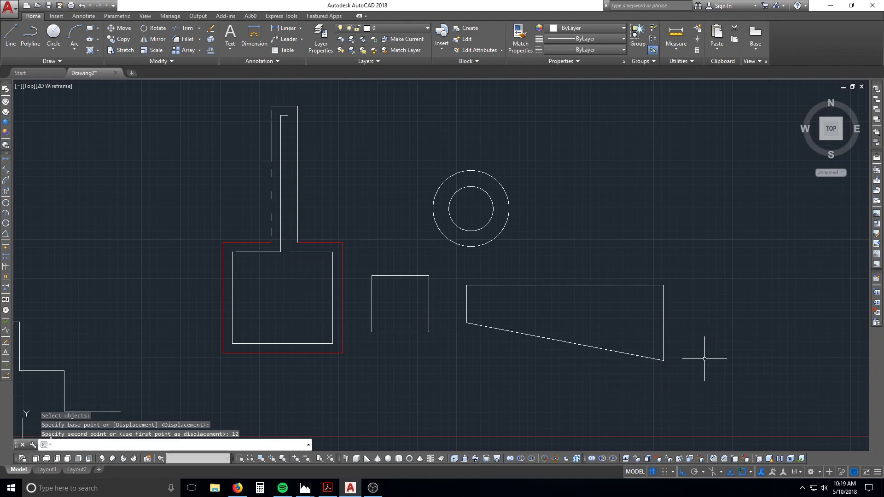
key(Escape)
Try moving the outer circle to the right by its centre grip, and try enlarging it from its right quadrant grip
scroll(507, 199, up, 2)
scroll(507, 199, up, 2)
scroll(511, 203, down, 2)
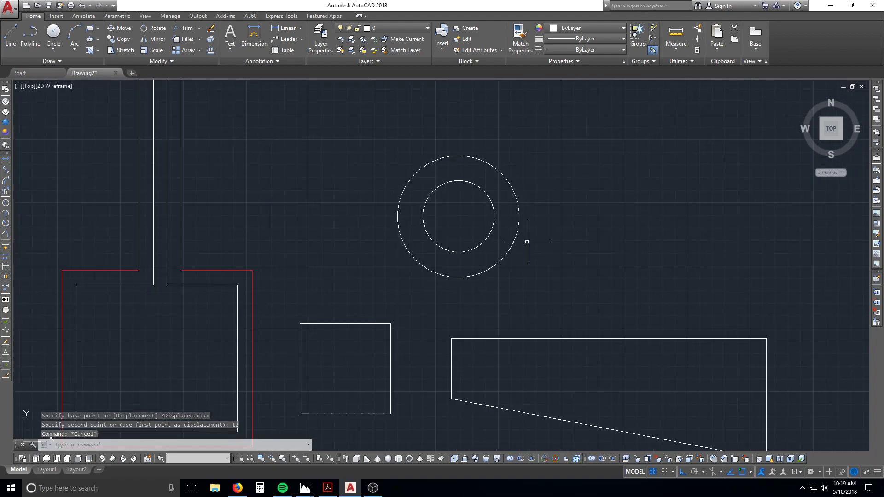
key(Escape)
key(Escape)
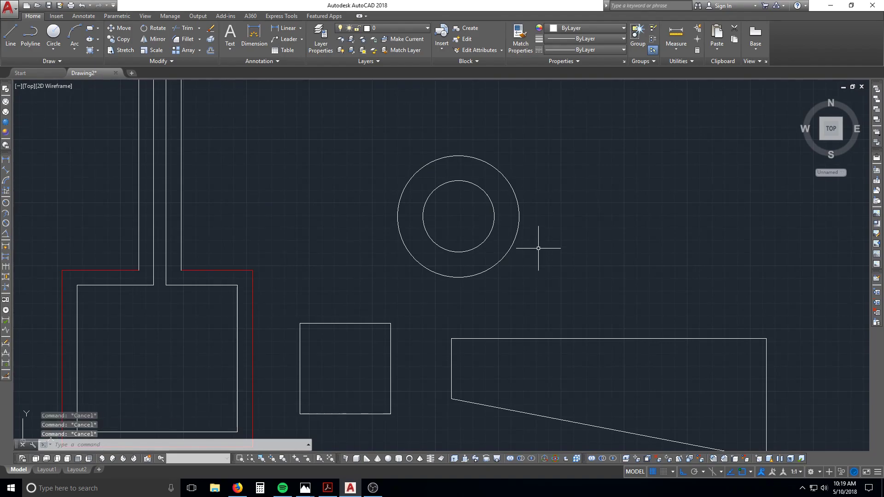
click(519, 216)
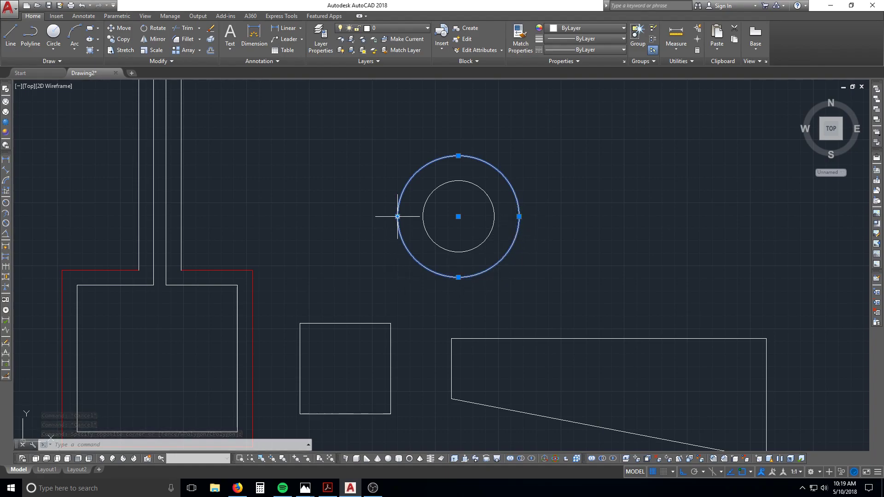
click(458, 216)
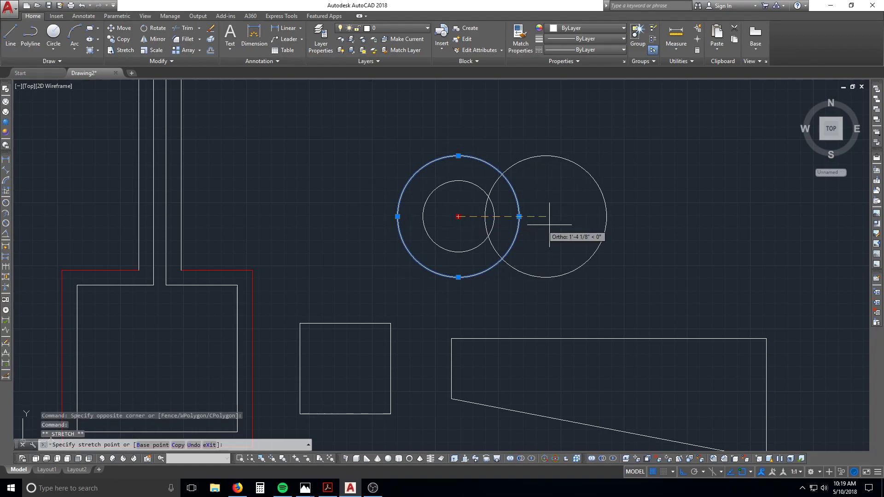
key(Escape)
click(519, 217)
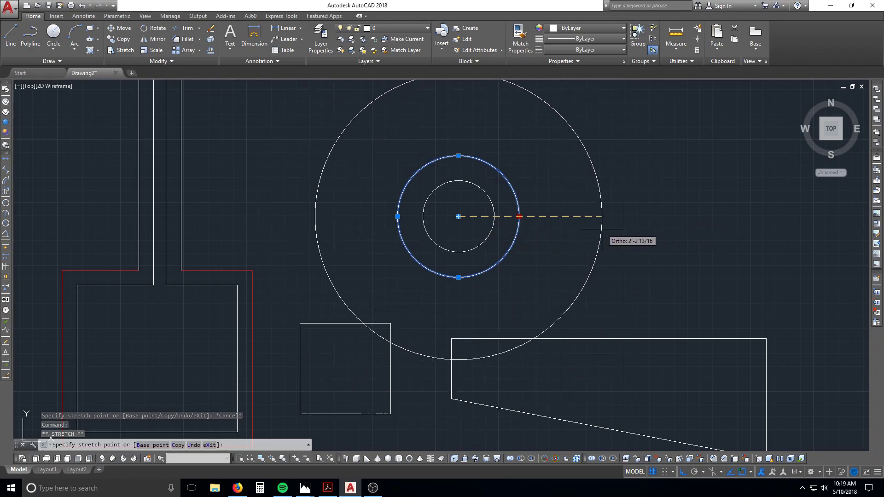
key(Escape)
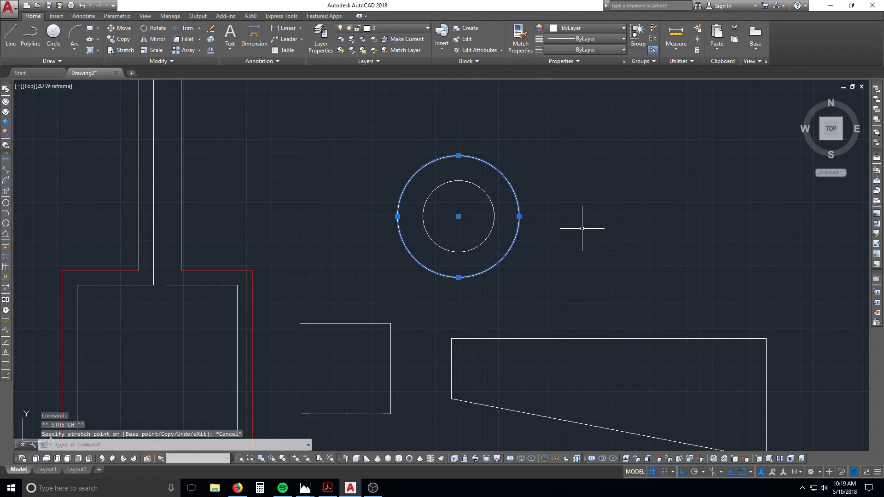
key(Escape)
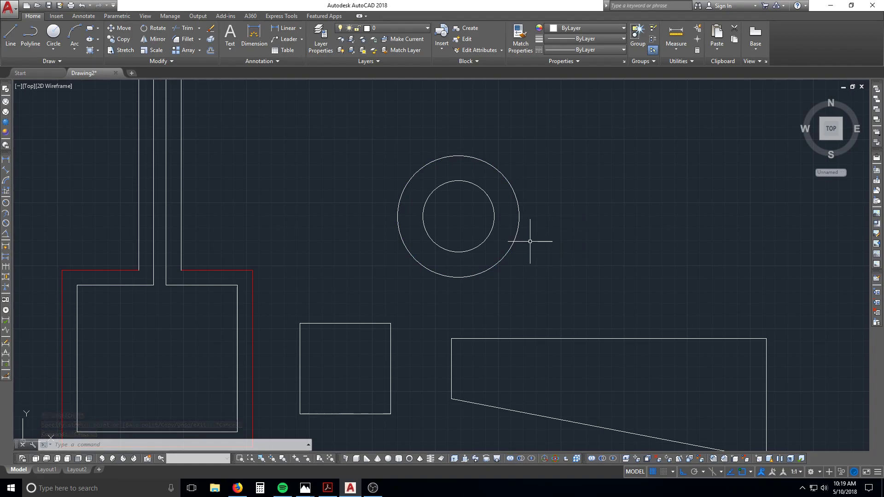
Regenerate the drawing with all the practice shapes in view
middle_drag(632, 311, 614, 305)
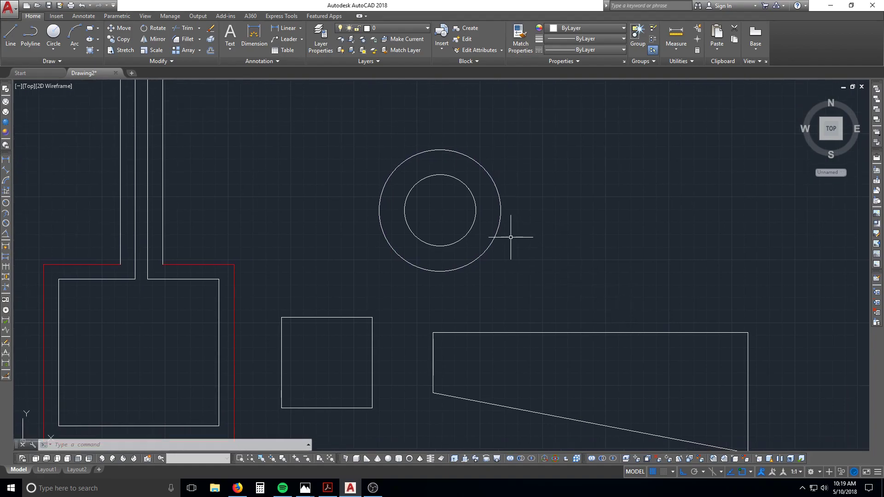
key(Escape)
key(Escape)
key(Escape)
scroll(599, 290, down, 2)
middle_drag(603, 298, 438, 247)
text(re)
key(Return)
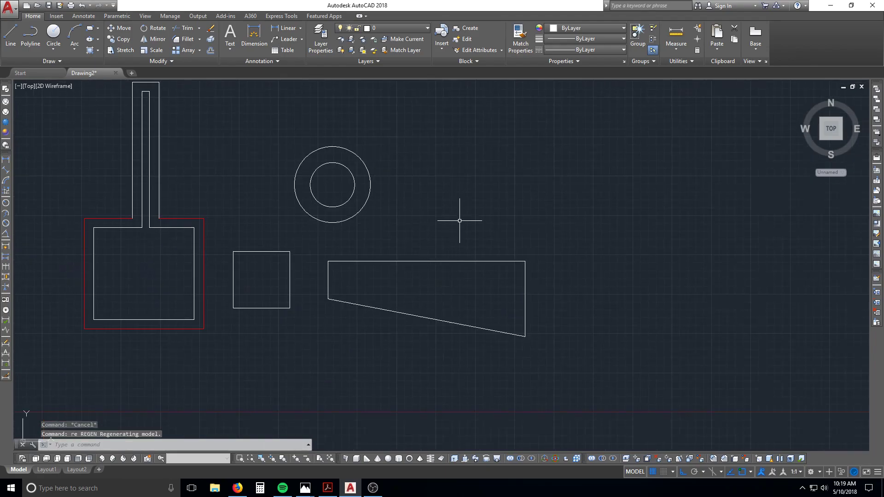
key(Escape)
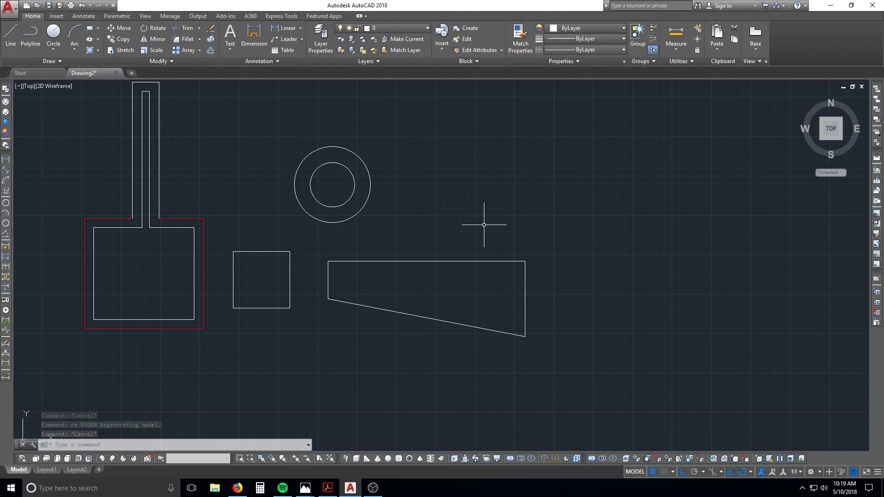
key(Escape)
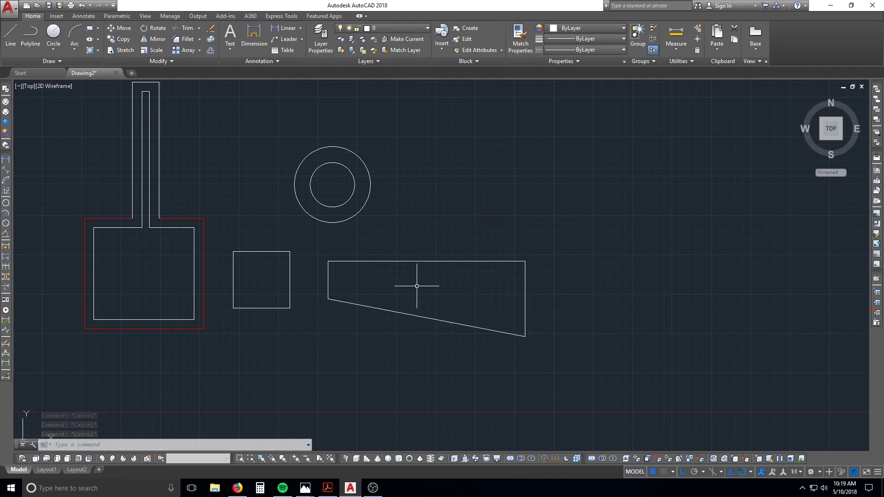
scroll(490, 203, up, 4)
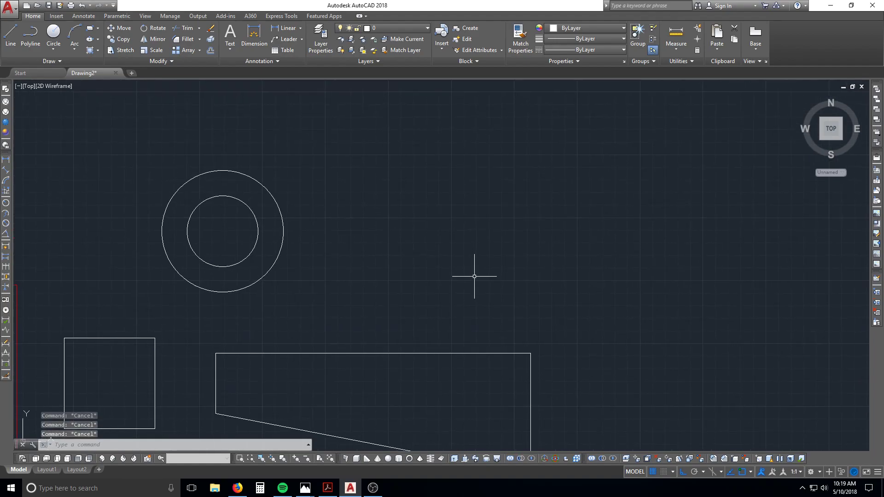
text(re)
key(Return)
click(459, 292)
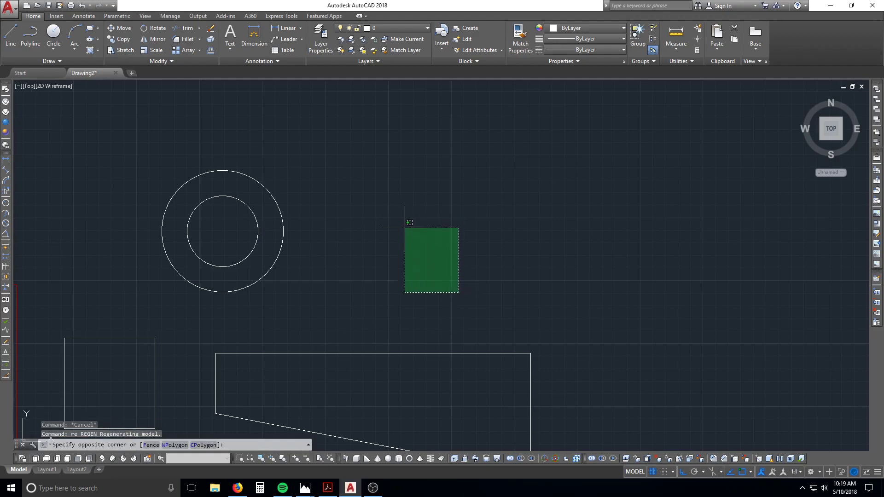
click(404, 225)
Draw a small upright rectangle to the right of the two concentric circles, above the tapered shape
text(rec)
key(Return)
click(446, 302)
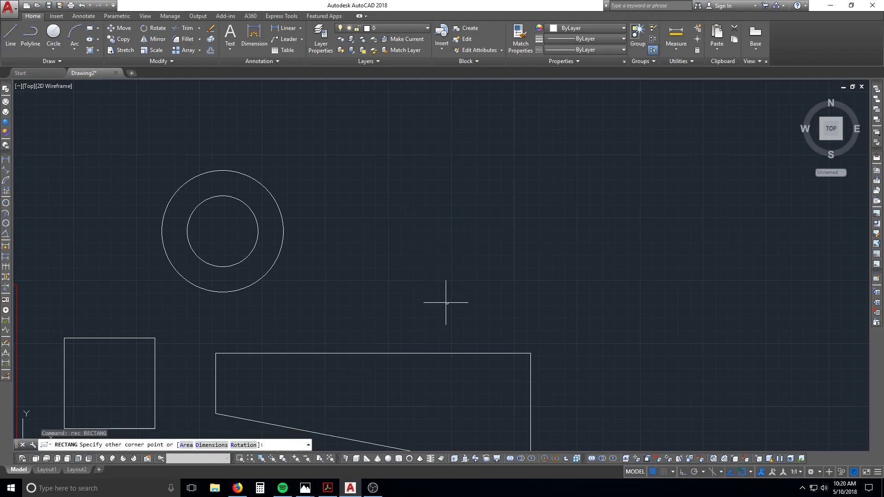
click(364, 202)
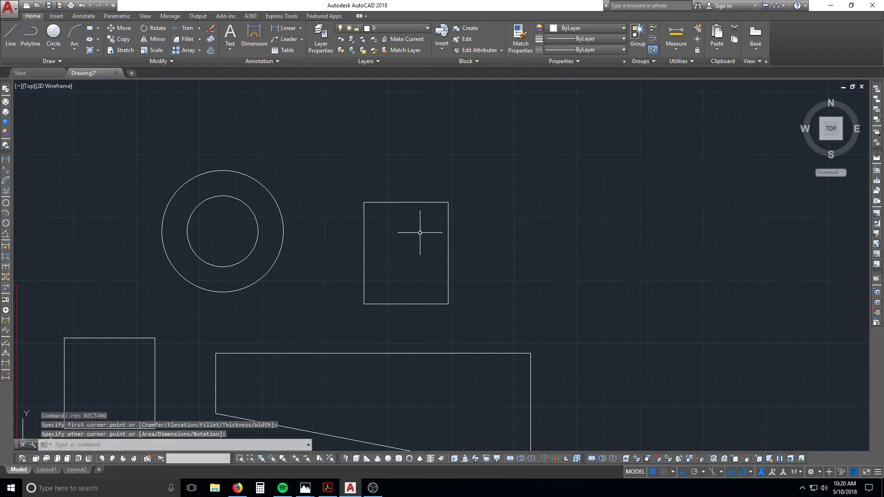
key(Escape)
key(Escape)
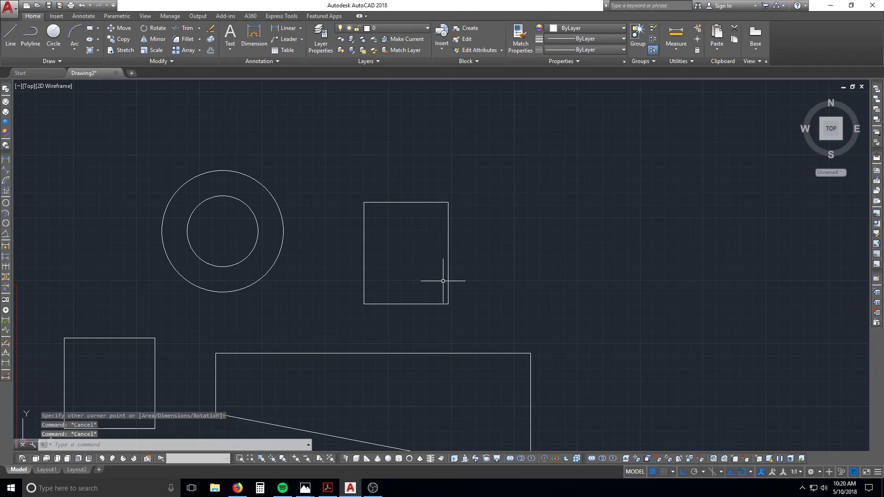
key(Escape)
Copy the new rectangle horizontally to the right, leaving a gap between the original and the copy
text(co)
key(space)
click(464, 296)
click(441, 289)
key(space)
click(472, 293)
click(595, 297)
key(Escape)
key(Escape)
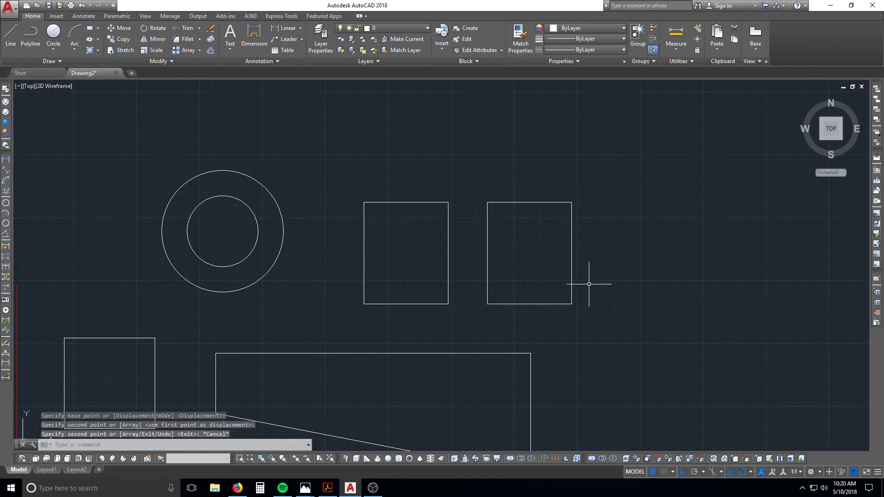
key(Escape)
Scale the copied rectangle up freehand from its lower-left corner to several times its size
text(sc)
key(space)
click(581, 311)
click(536, 281)
key(space)
click(488, 304)
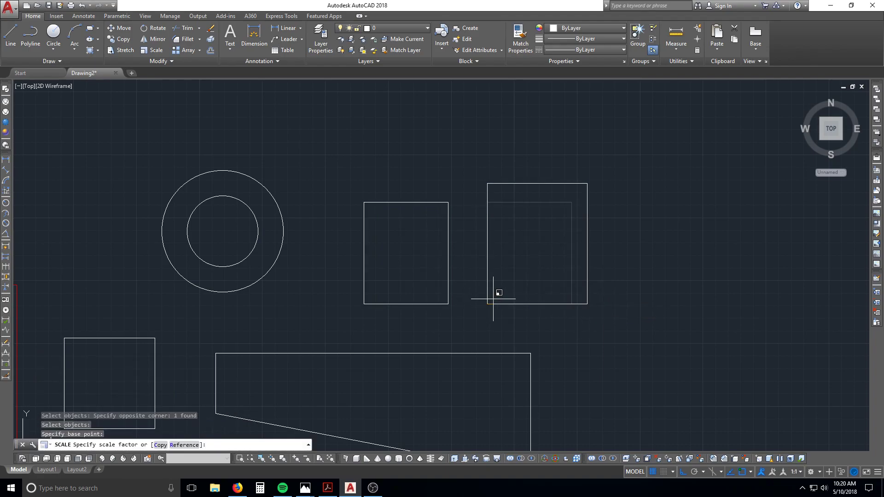
scroll(517, 277, down, 3)
click(514, 279)
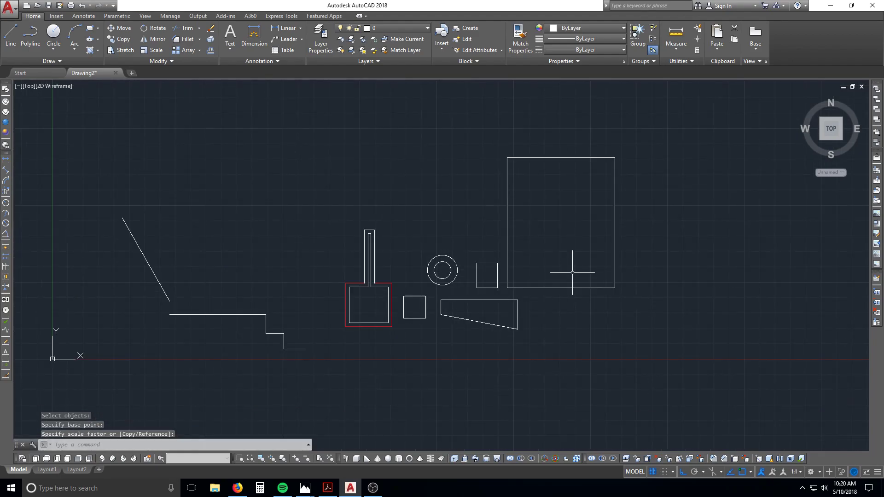
key(Escape)
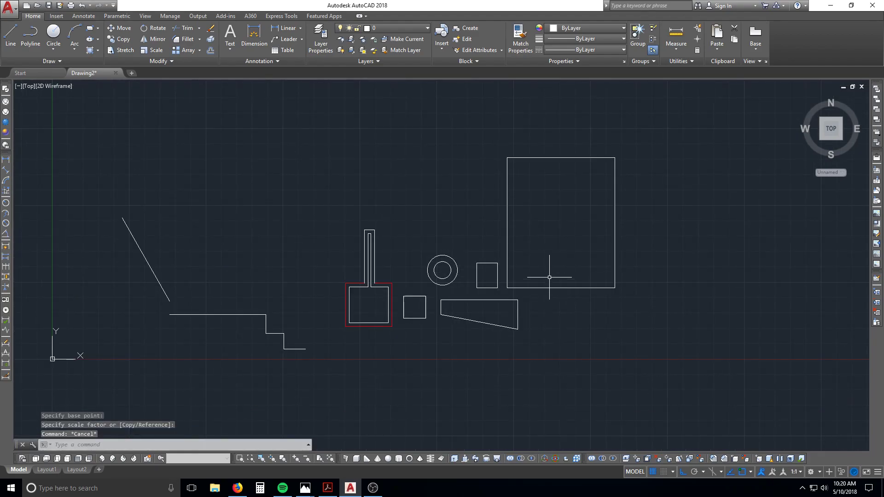
Try to scale the small rectangle beside the large one freehand from its lower-left corner
scroll(557, 281, up, 2)
mouse_move(549, 266)
middle_down()
mouse_move(503, 290)
mouse_move(410, 310)
middle_up()
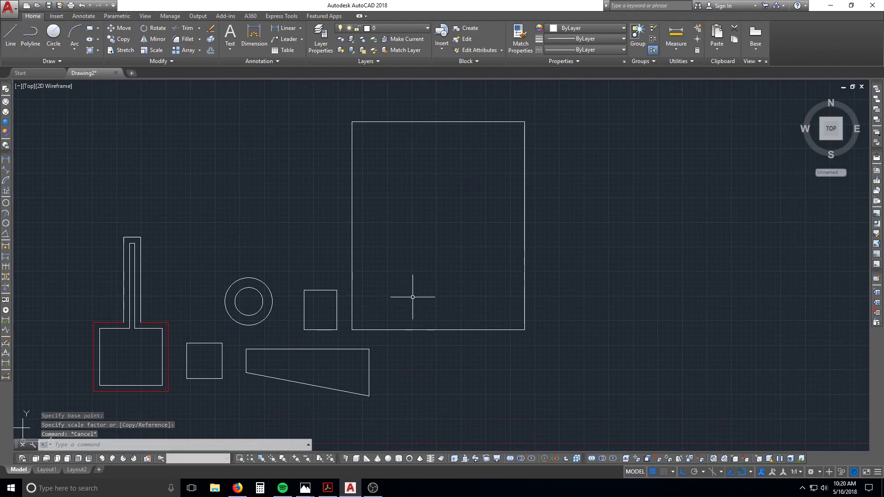
key(Escape)
key(Escape)
text(sc)
key(Return)
click(363, 351)
click(332, 323)
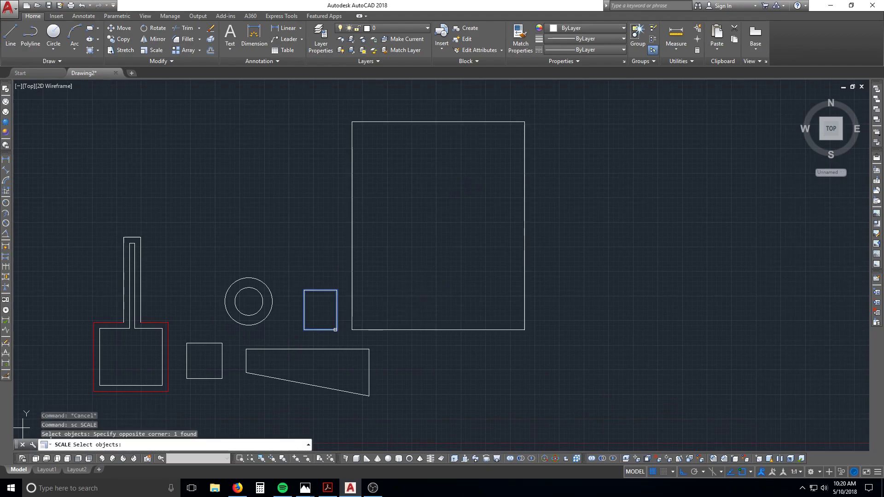
key(Escape)
key(Return)
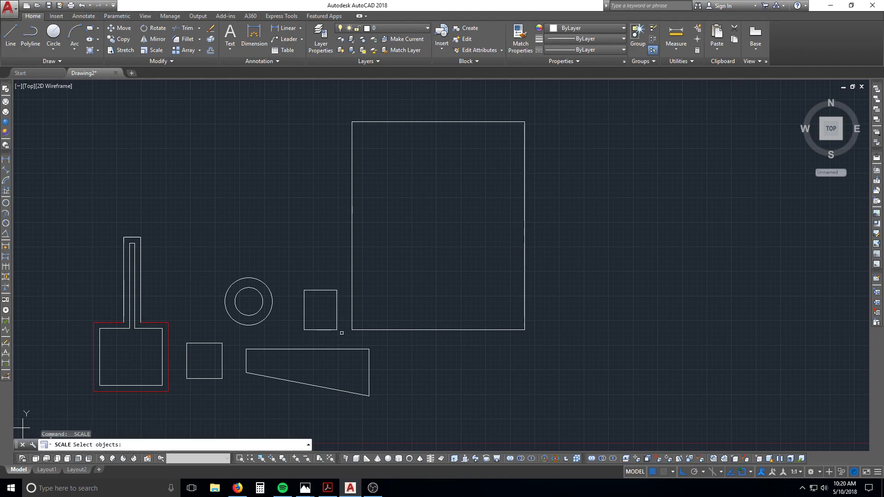
click(336, 330)
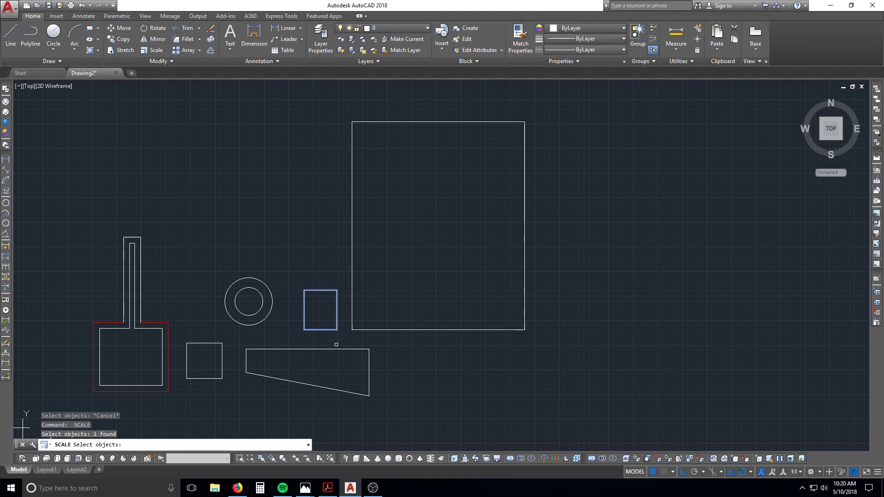
key(Return)
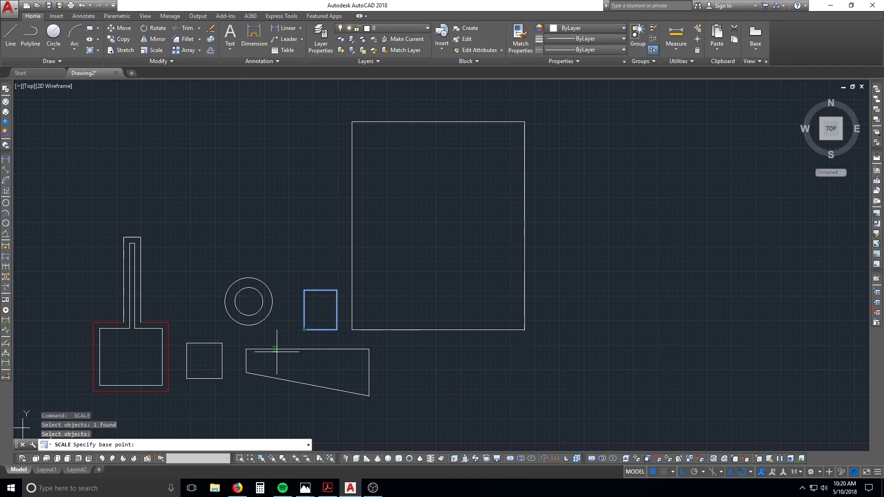
click(304, 329)
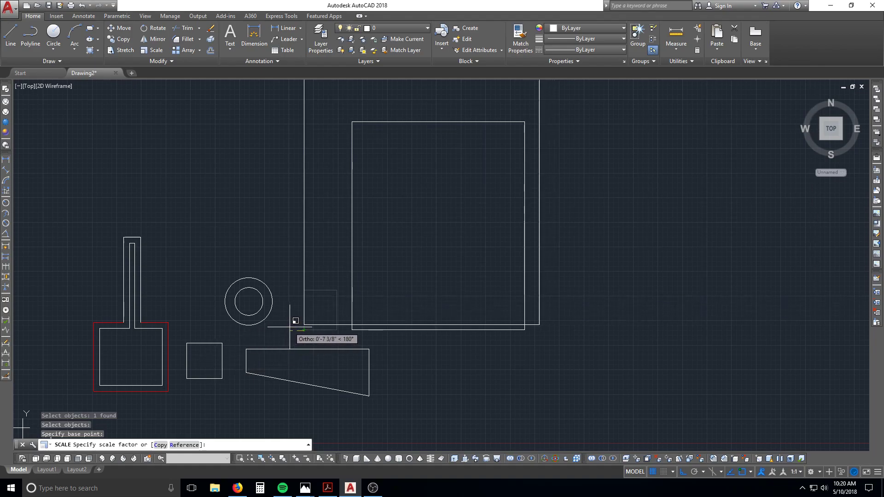
key(Escape)
Change the colour of the small rectangle beside the large one to green
scroll(407, 290, up, 2)
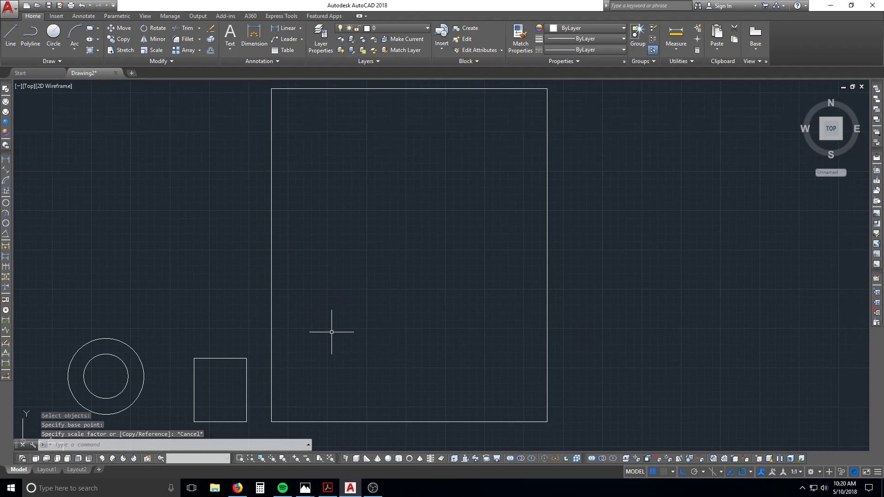
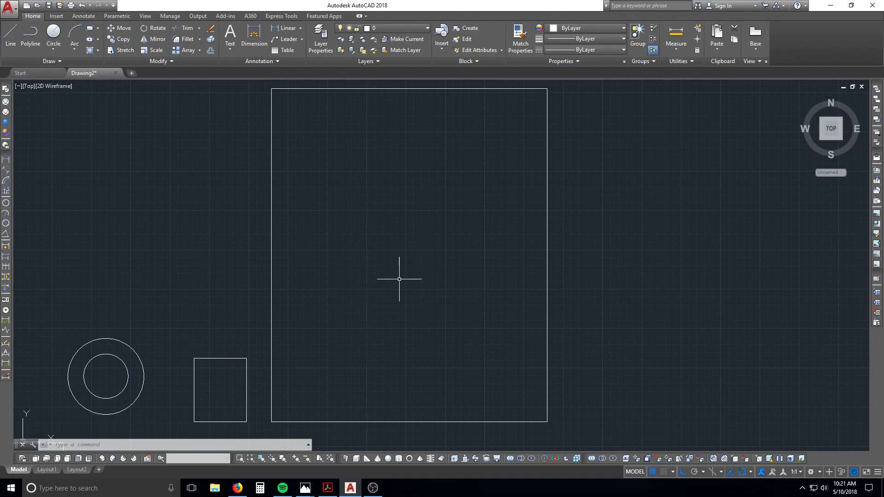
key(Escape)
key(Escape)
click(243, 329)
click(213, 362)
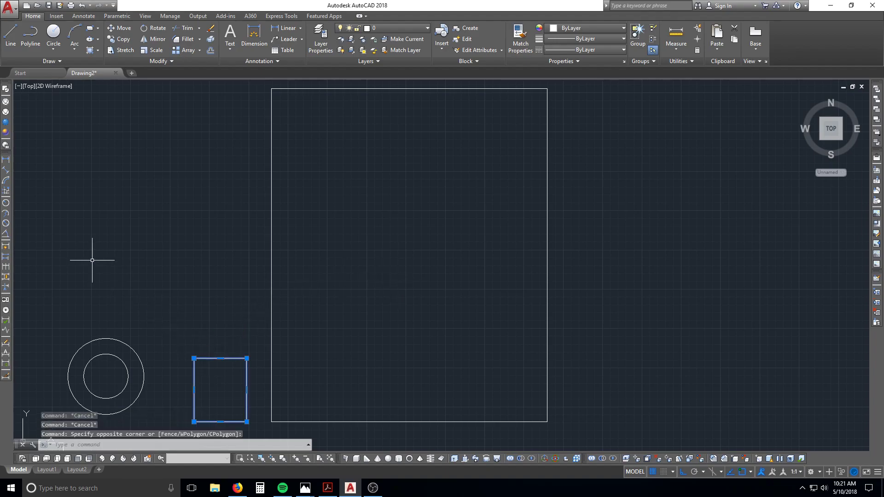
click(564, 28)
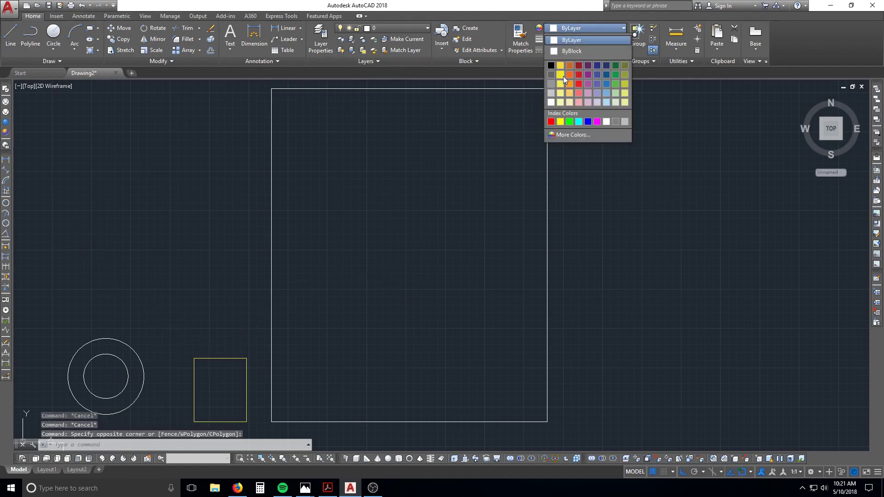
click(569, 122)
key(Escape)
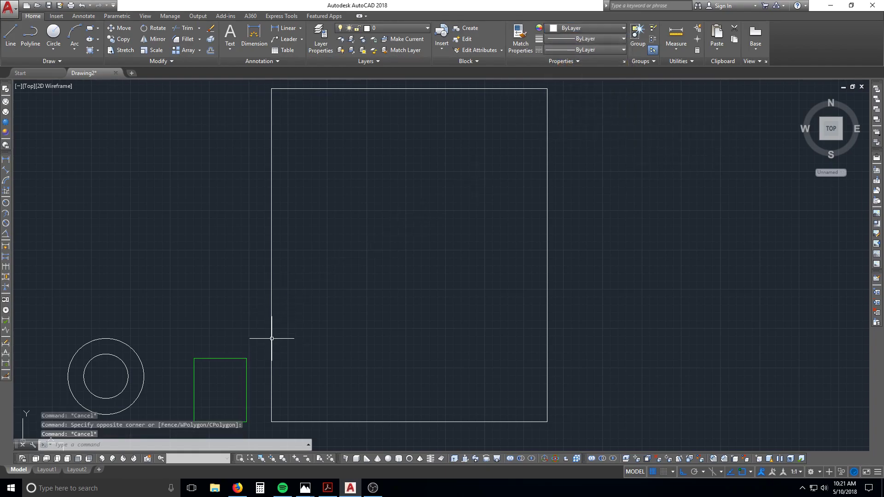
Move the green rectangle by its lower-left corner onto the lower-left corner of the large rectangle
middle_drag(227, 368, 294, 274)
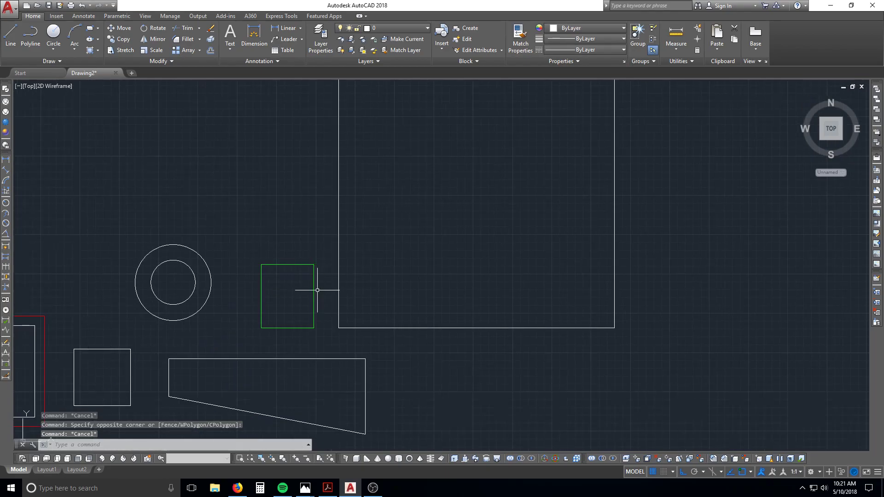
key(Escape)
text(m)
key(Return)
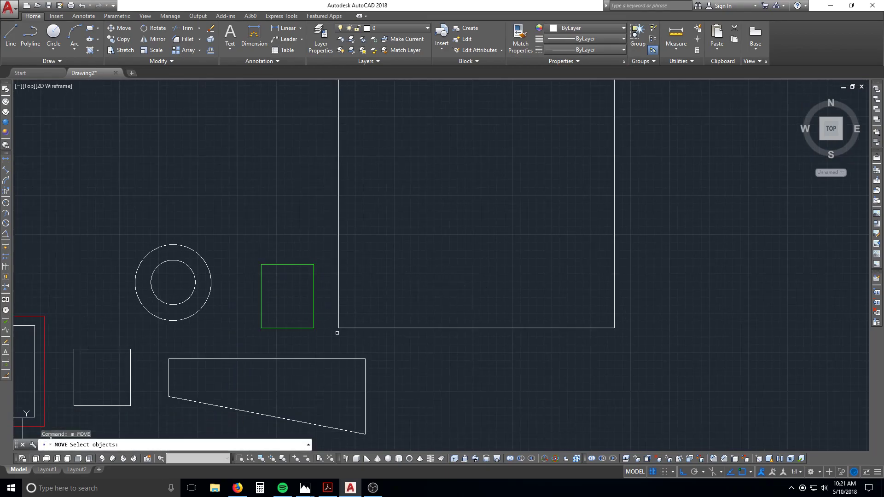
key(Escape)
text(m)
key(Return)
click(328, 338)
click(301, 324)
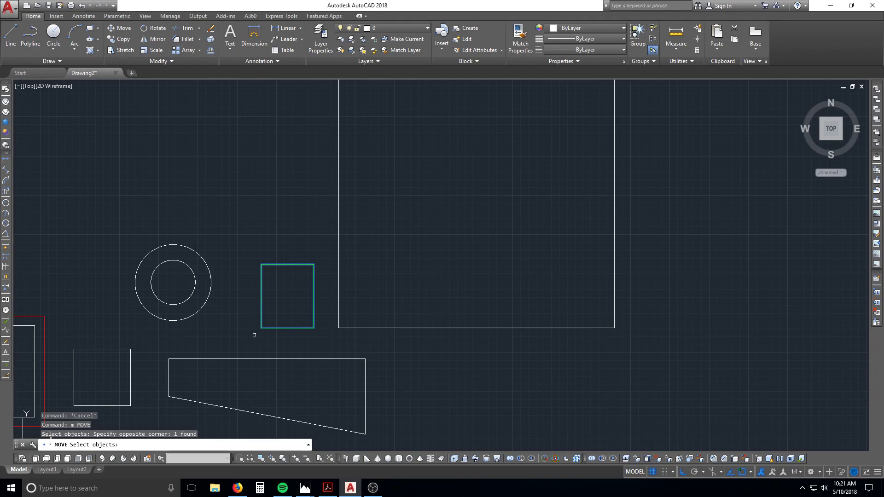
key(Return)
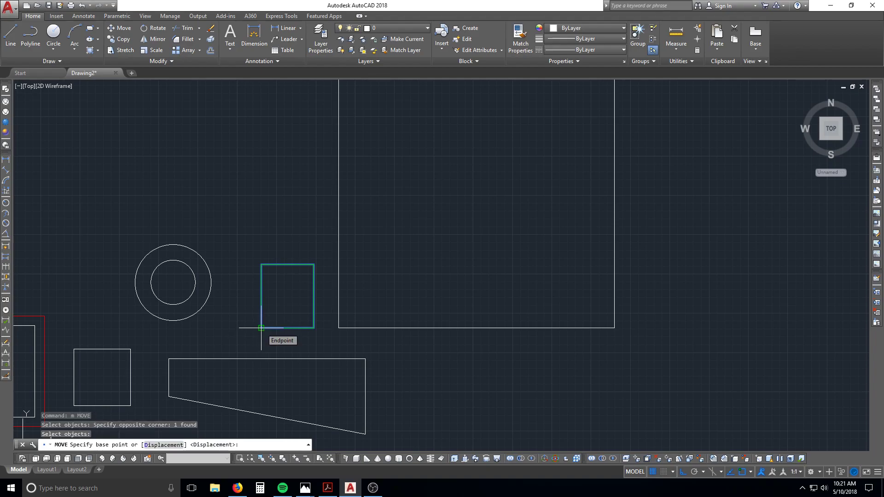
click(261, 327)
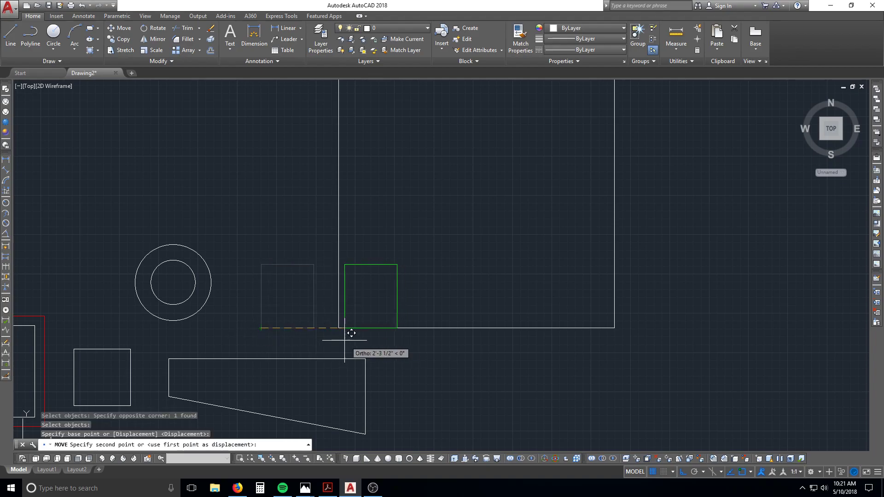
click(340, 325)
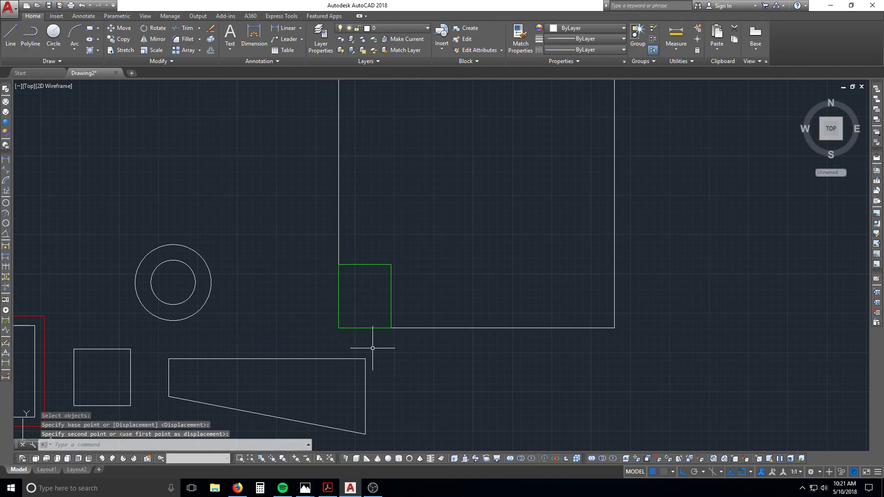
middle_drag(439, 317, 337, 384)
key(Escape)
key(Escape)
key(Escape)
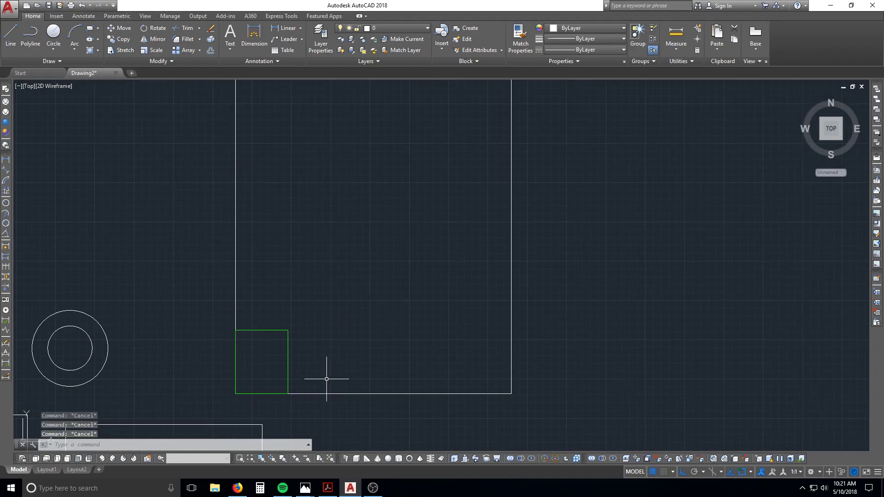
Scale the green rectangle by reference from its lower-left corner, using its bottom edge as reference and the large rectangle's bottom edge as new length
scroll(274, 343, down, 2)
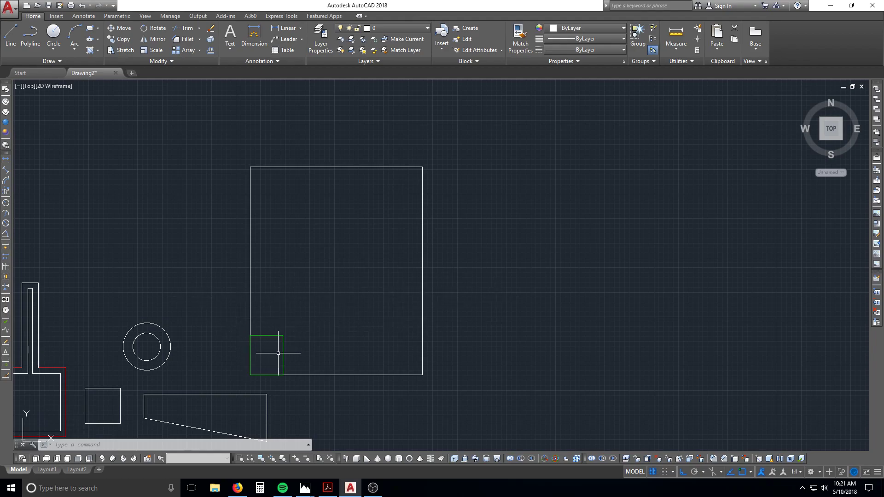
text(sc)
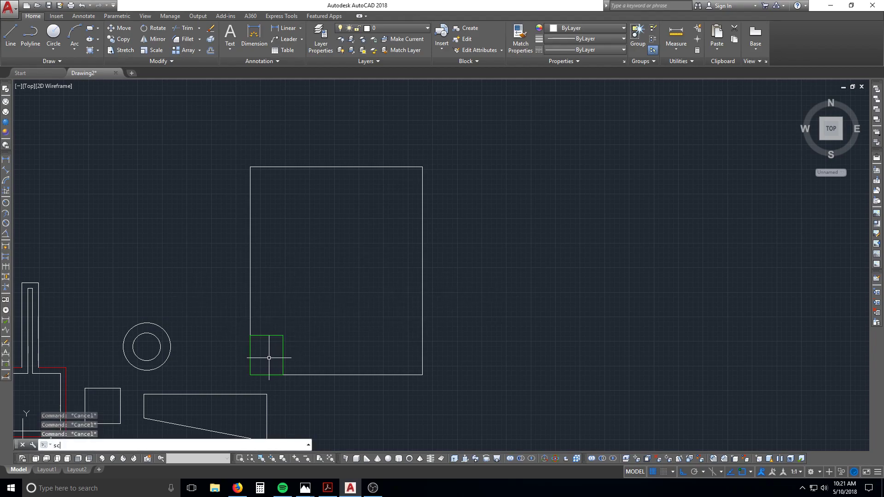
key(Return)
click(300, 366)
click(276, 357)
click(275, 357)
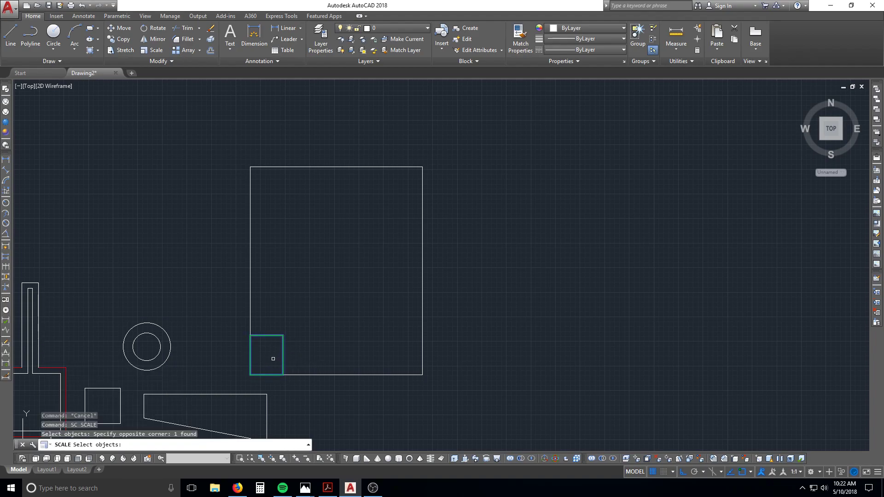
key(Return)
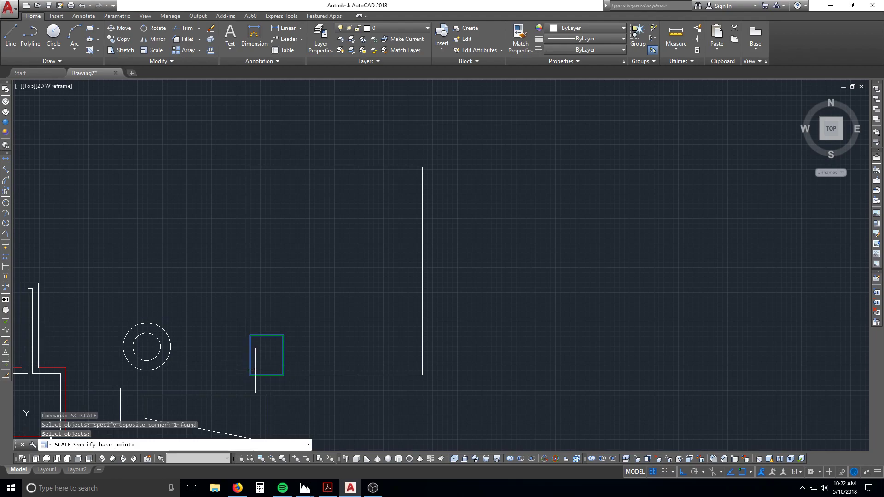
click(250, 376)
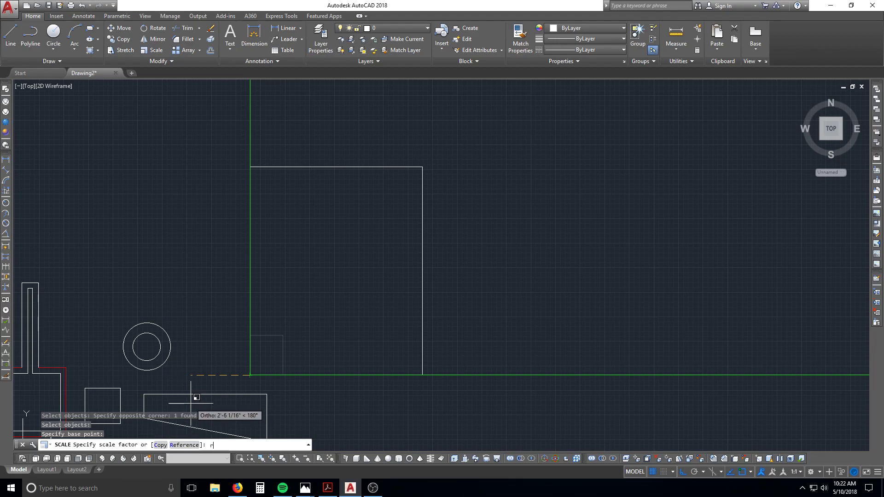
key(Return)
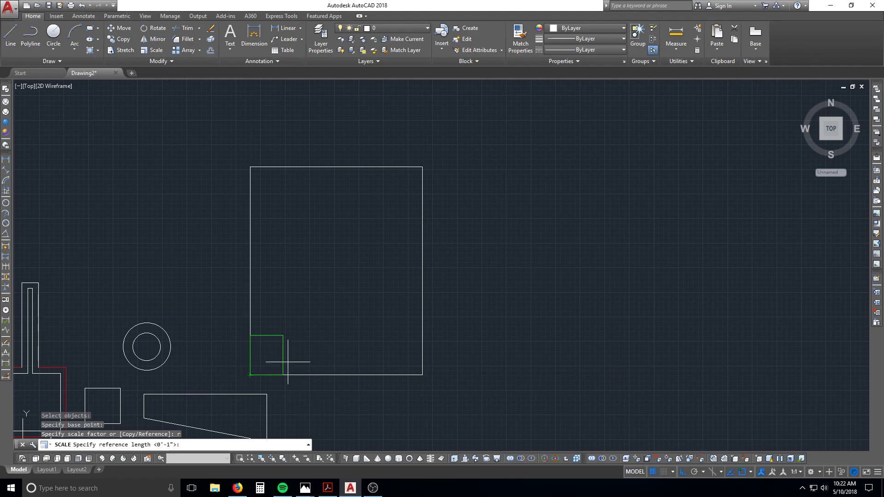
click(249, 375)
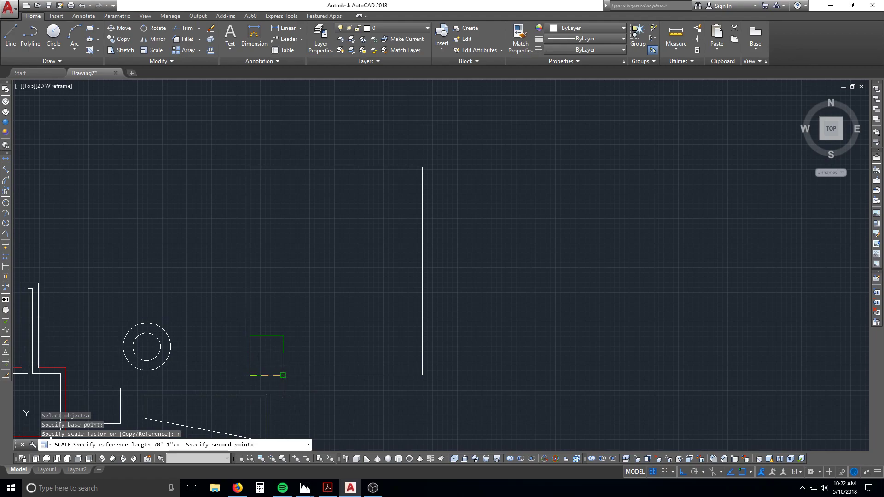
click(283, 375)
scroll(288, 369, up, 4)
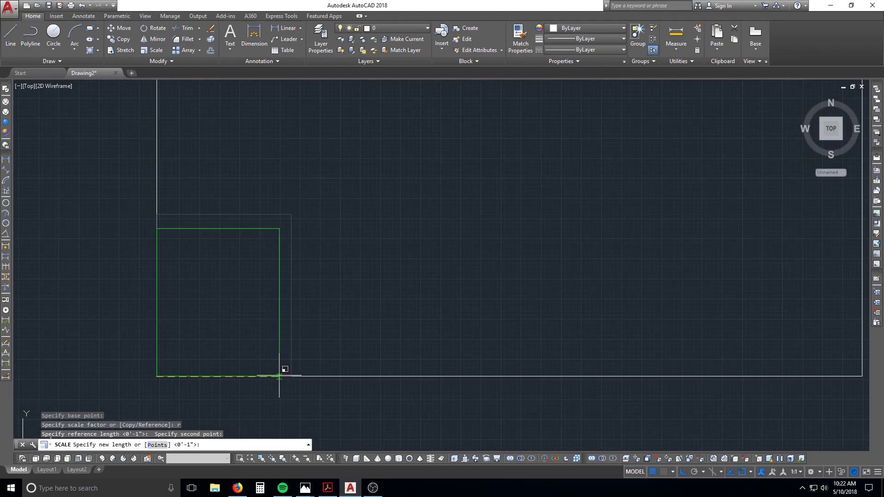
scroll(282, 377, down, 2)
scroll(297, 372, down, 2)
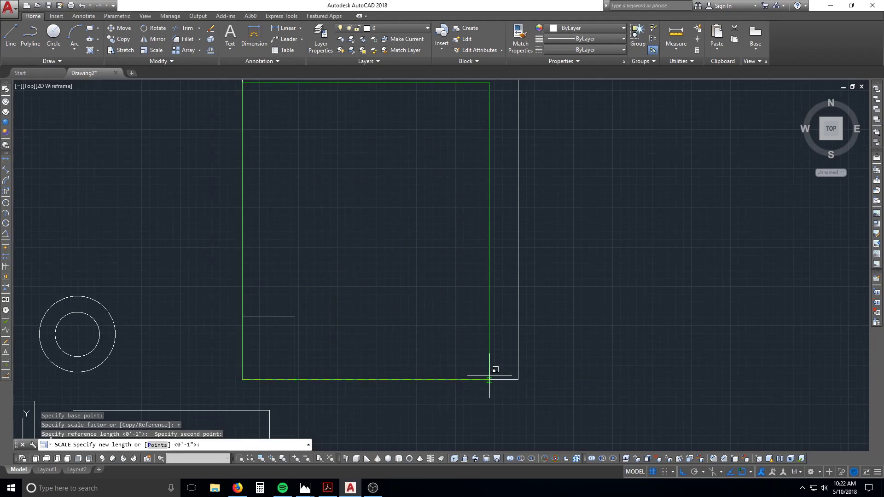
click(519, 380)
scroll(418, 335, down, 3)
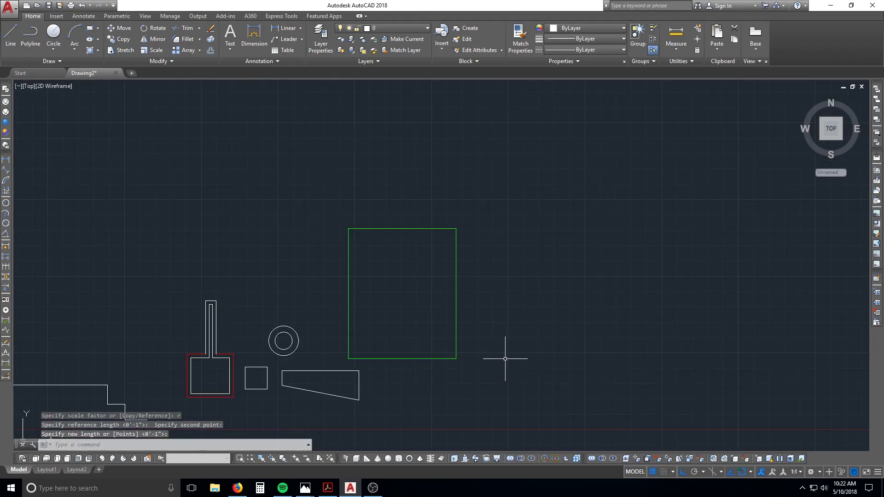
Undo the last scaling of the green rectangle
text(u)
key(Return)
key(Return)
key(Escape)
scroll(277, 347, up, 4)
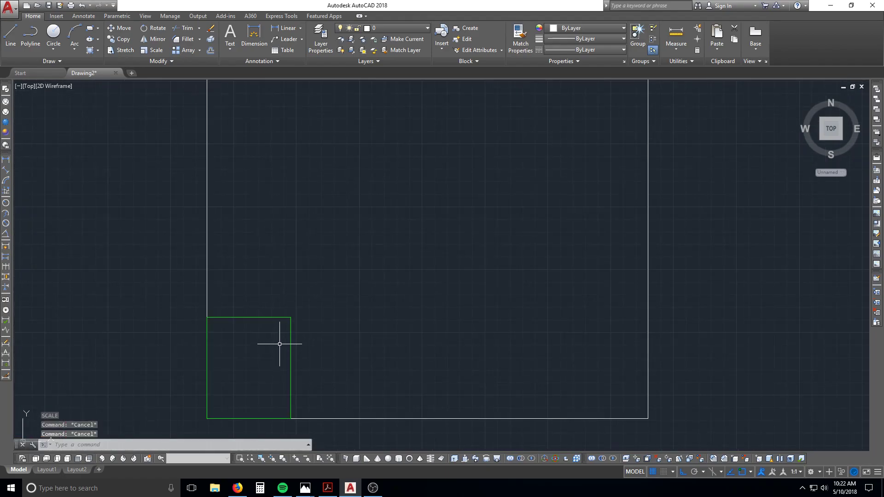
text(l)
key(Return)
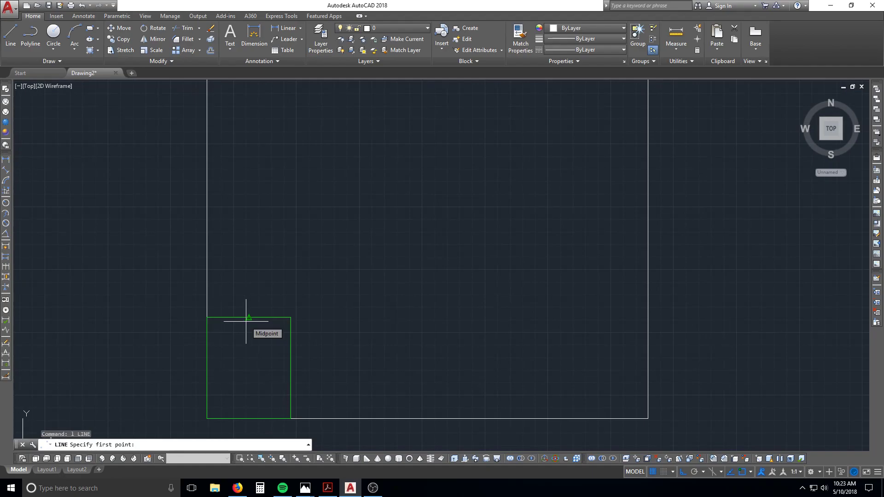
key(Escape)
Erase the small green rectangle at the large rectangle's lower-left corner
text(e)
key(Return)
drag(316, 326, 264, 351)
key(Return)
click(262, 353)
key(Escape)
key(Escape)
key(Escape)
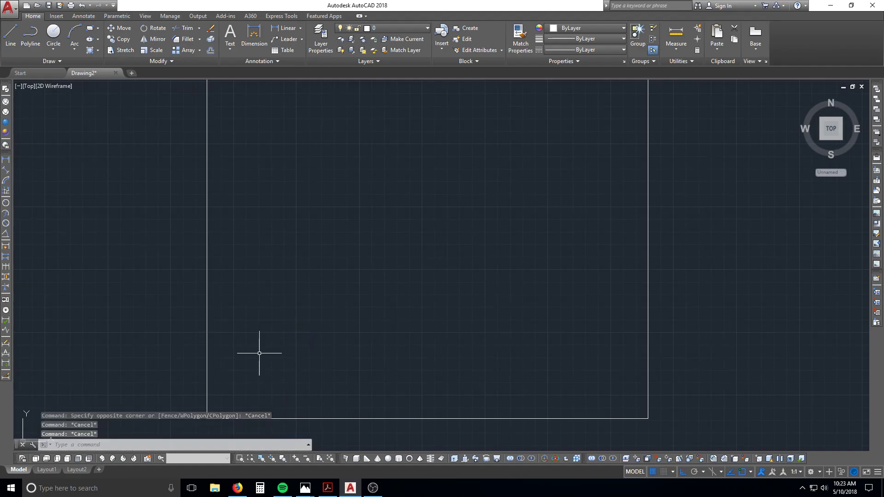
Draw a small circle freehand inside the large rectangle, near its lower-left corner
text(c)
key(Return)
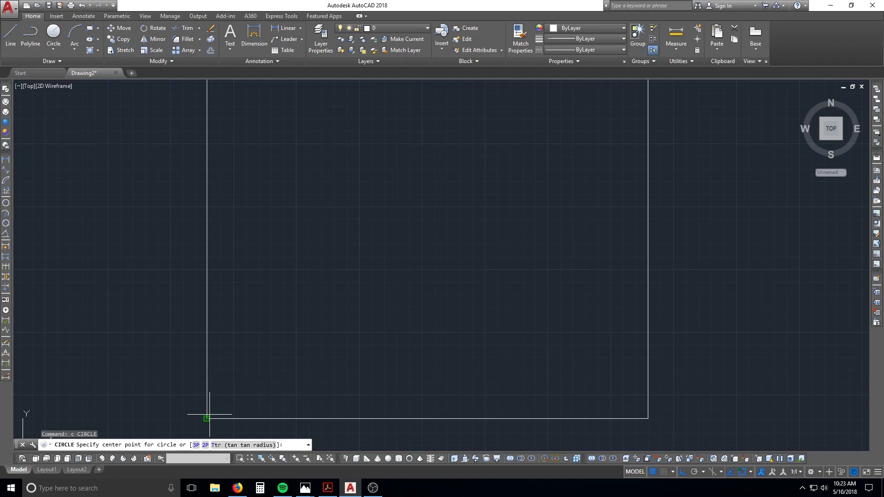
click(291, 367)
click(312, 387)
key(Escape)
Move the small circle straight down by its bottom quadrant onto the large rectangle's bottom edge
text(m)
key(Return)
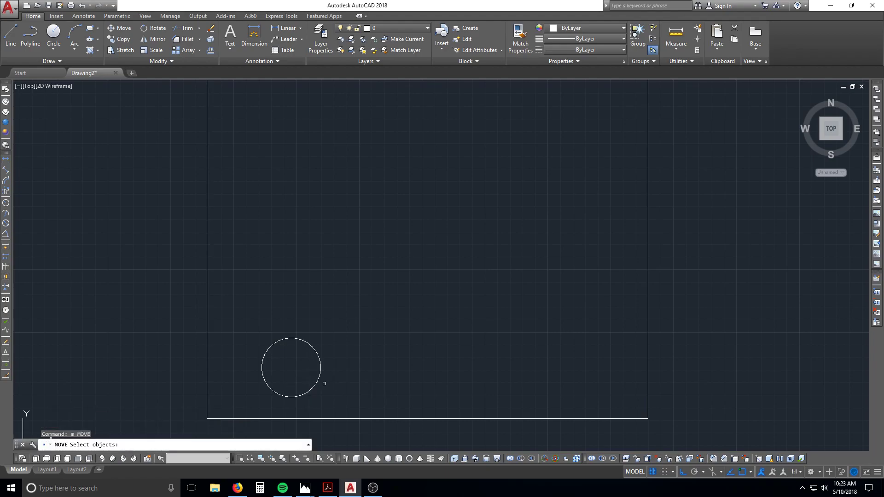
click(333, 390)
click(302, 370)
key(Return)
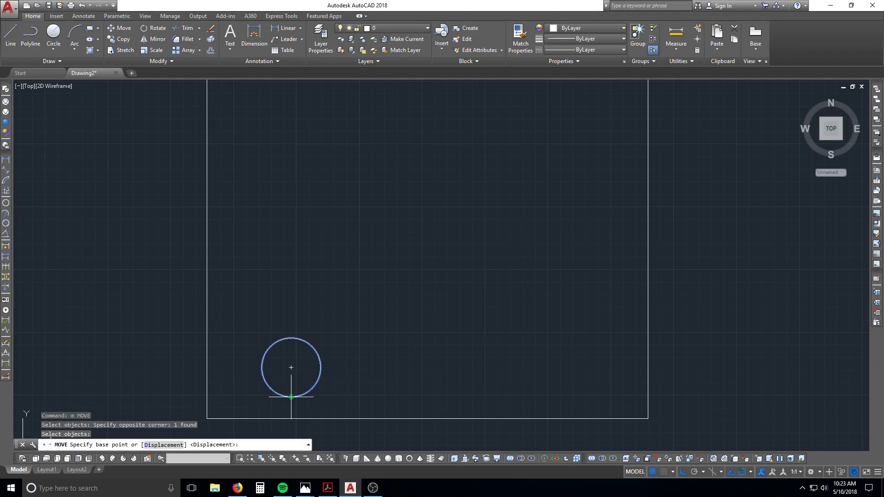
click(291, 397)
click(291, 419)
Move the small circle horizontally by its left quadrant onto the large rectangle's left edge
key(Return)
click(281, 395)
click(265, 388)
key(Return)
click(262, 389)
click(207, 389)
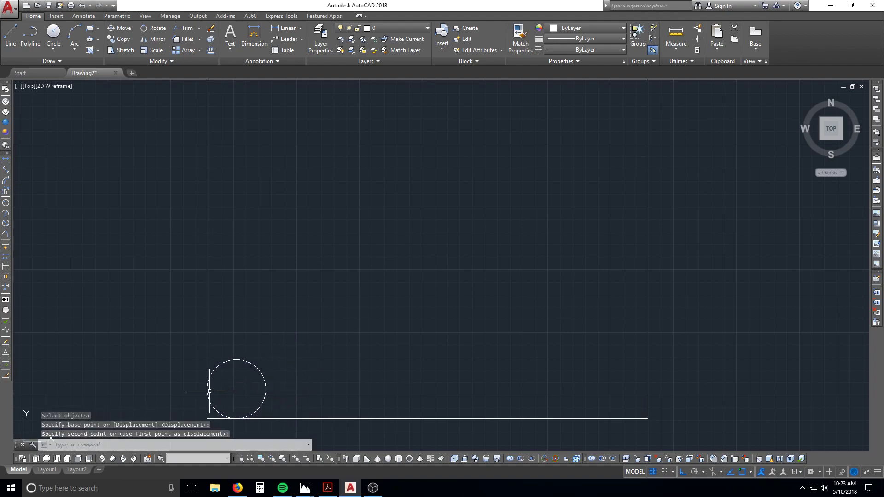
key(Escape)
scroll(234, 401, up, 5)
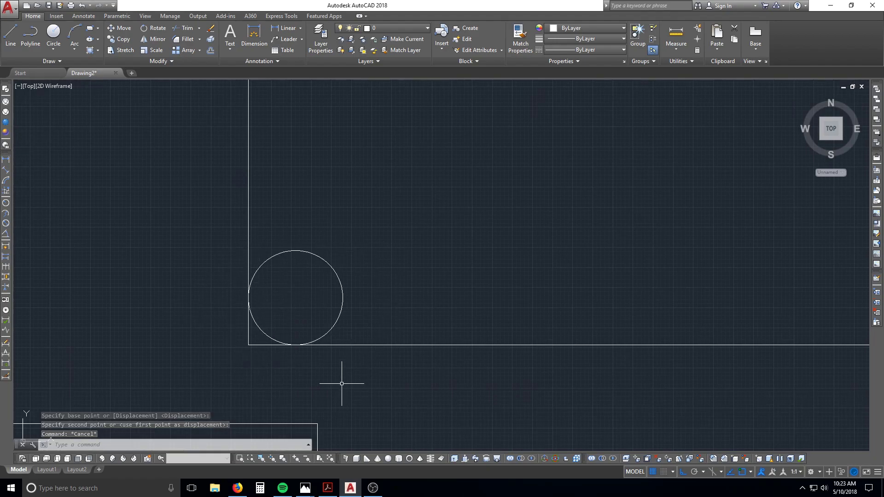
scroll(326, 325, down, 2)
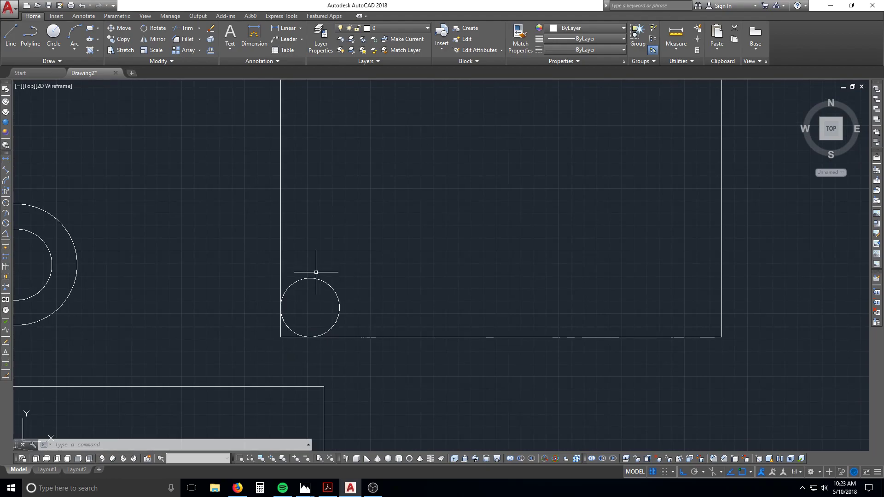
scroll(301, 311, down, 4)
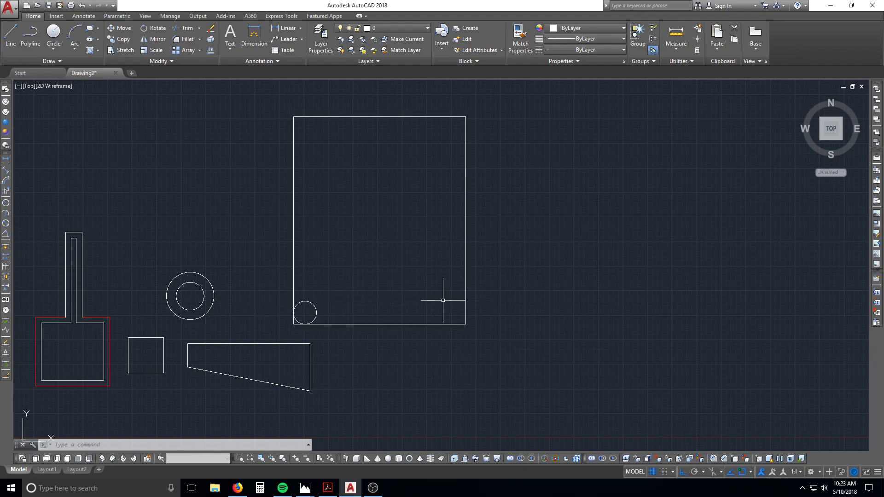
middle_drag(373, 299, 330, 344)
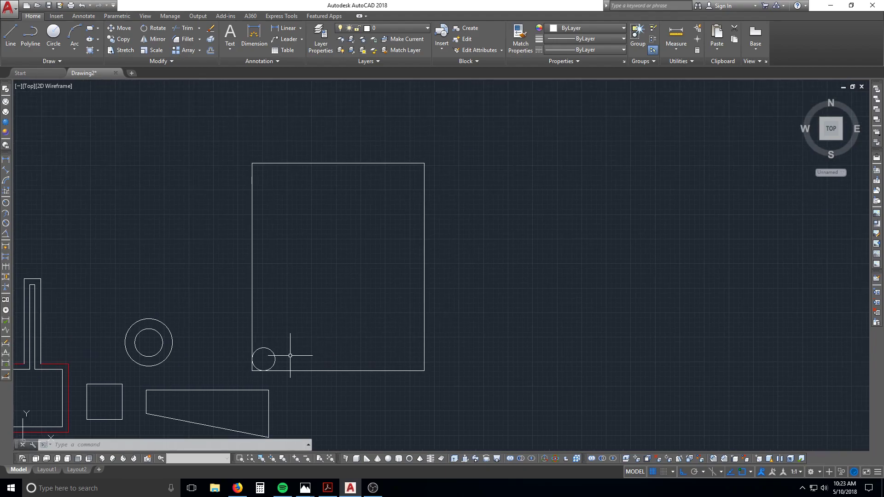
scroll(280, 352, up, 2)
middle_drag(283, 351, 253, 383)
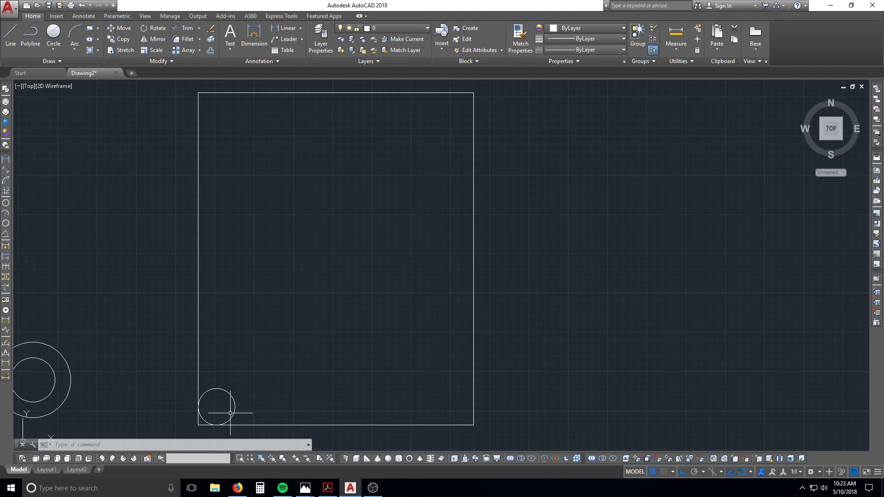
key(Escape)
key(Escape)
key(Escape)
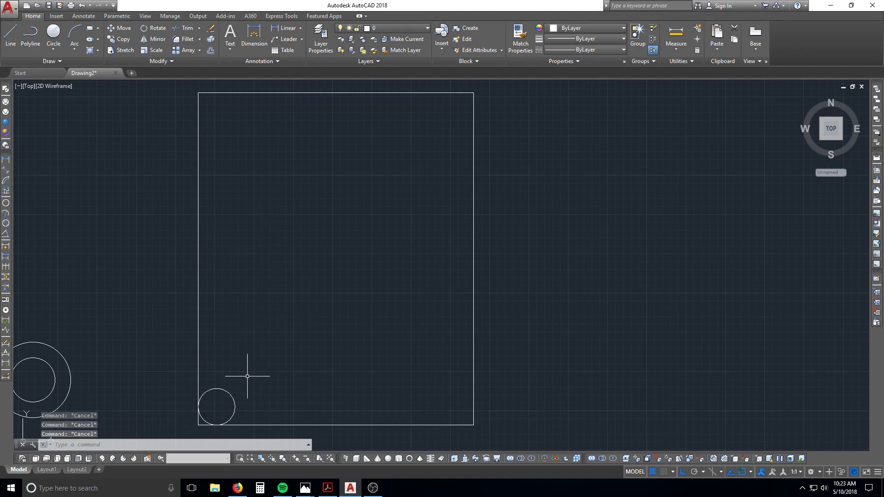
Scale the small circle by reference from its left quadrant, using its diameter as reference and the large rectangle's width as new length
text(sc)
key(Return)
click(232, 380)
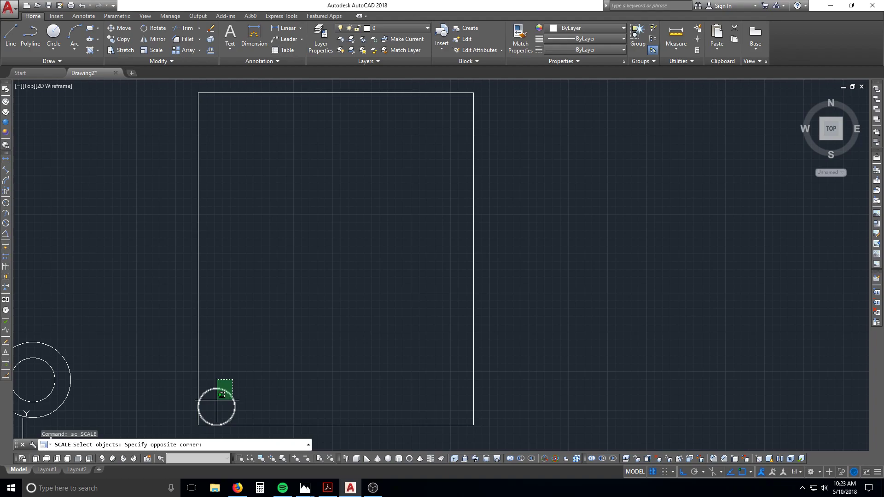
click(221, 394)
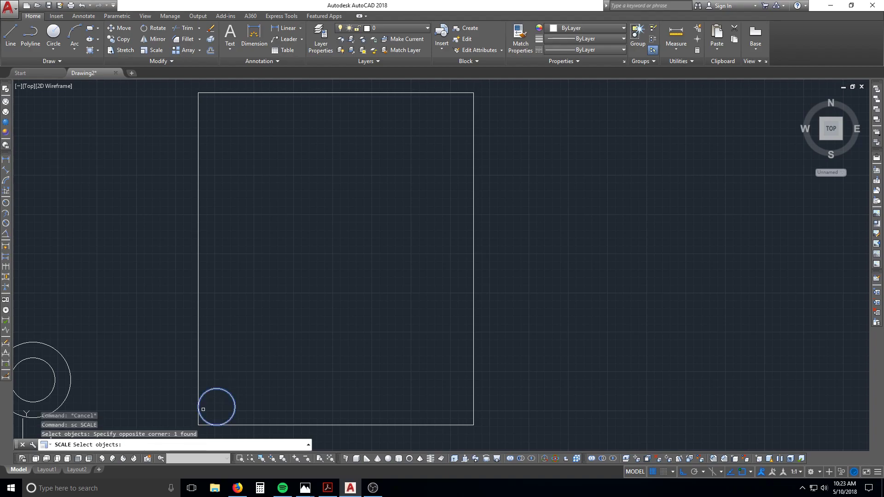
mouse_move(213, 417)
middle_down()
mouse_move(249, 368)
mouse_move(306, 326)
middle_up()
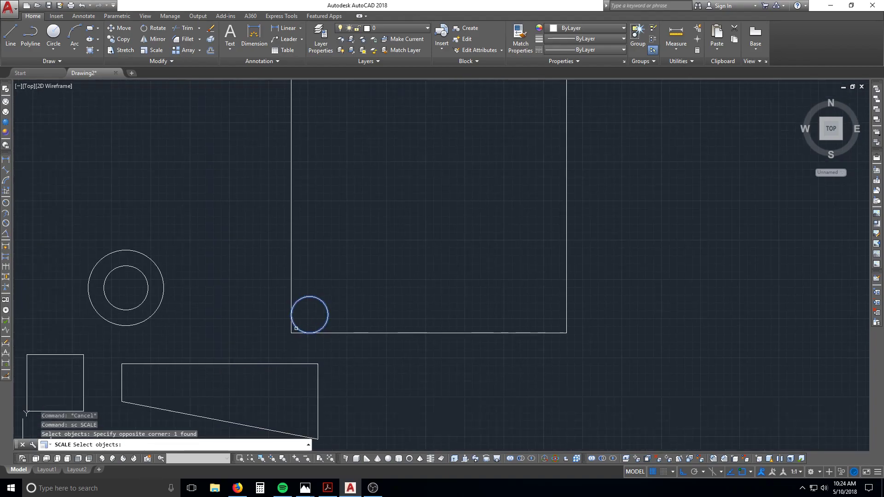
key(Return)
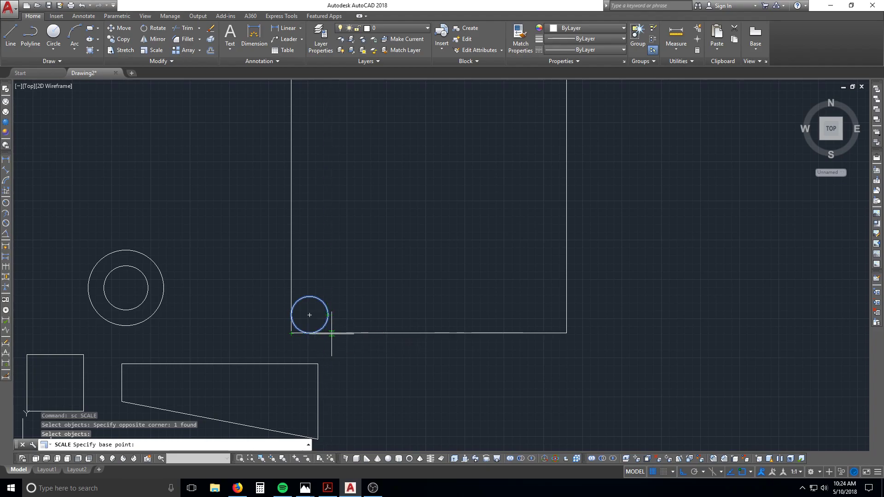
click(310, 315)
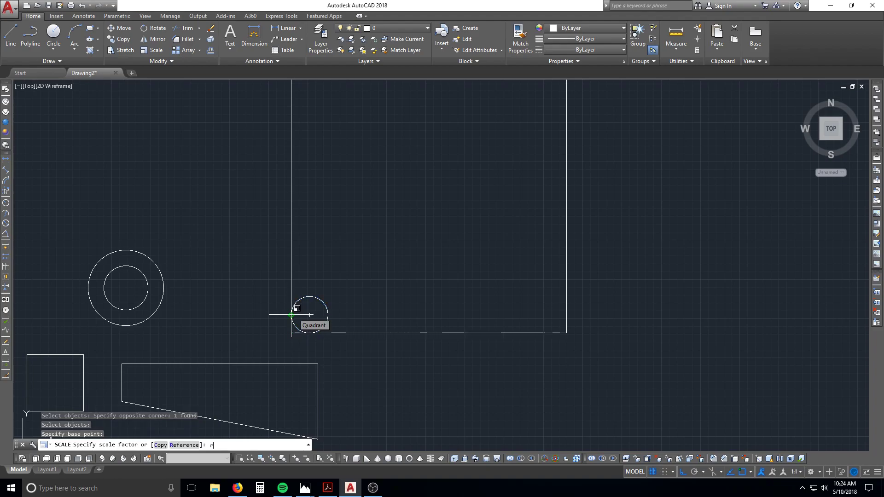
text(r)
key(Return)
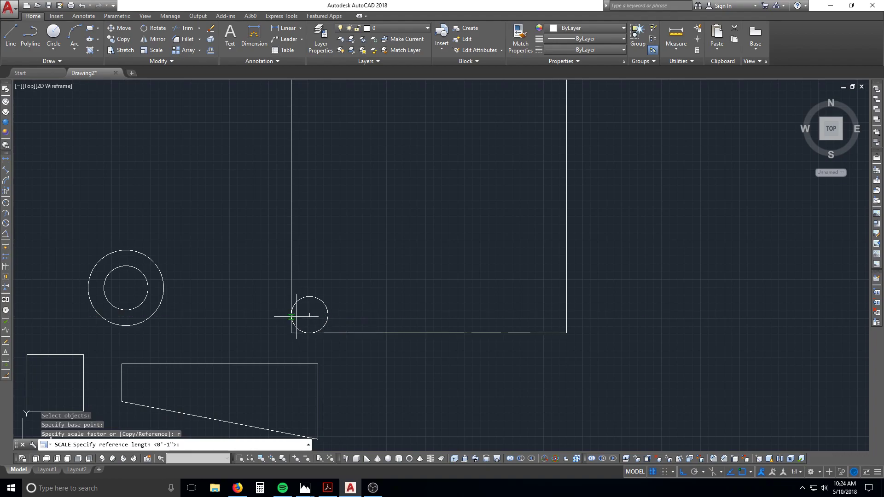
click(291, 315)
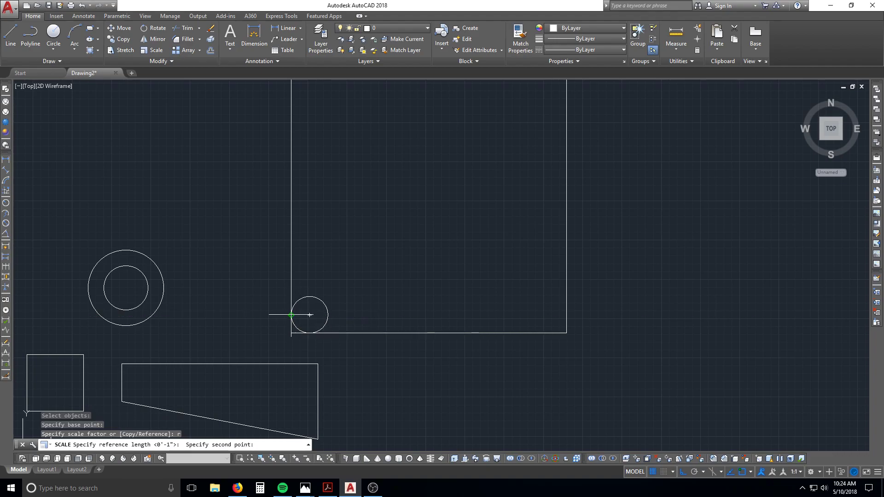
click(328, 315)
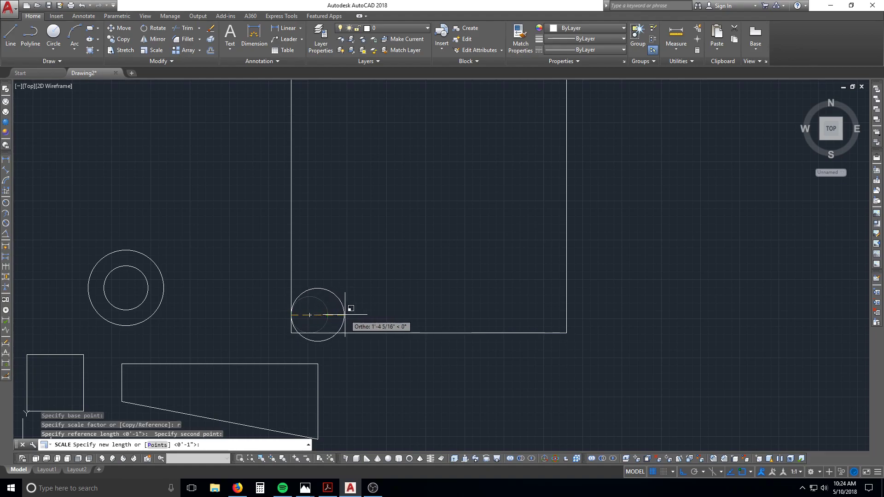
click(567, 315)
scroll(544, 336, down, 2)
key(Escape)
click(514, 301)
click(483, 231)
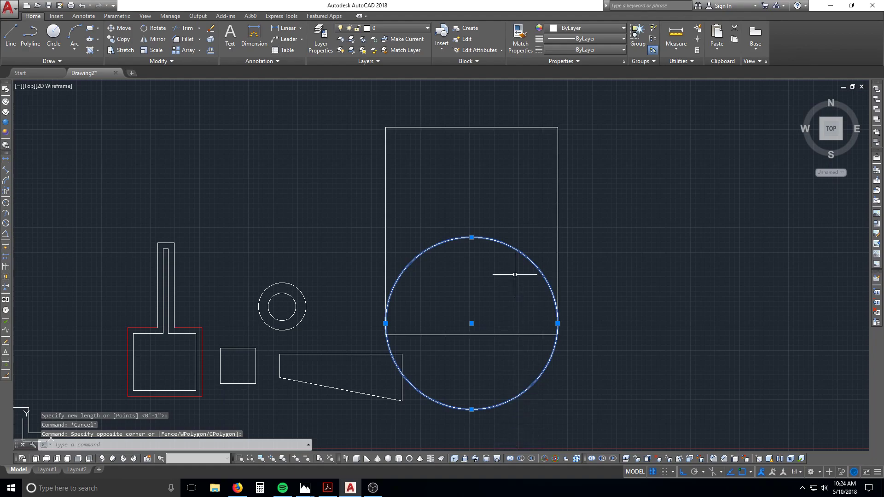
key(Escape)
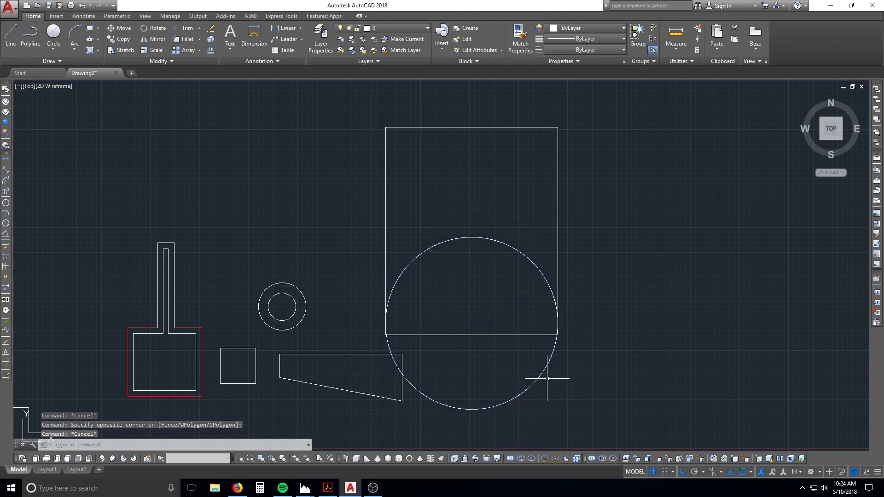
key(Escape)
key(Escape)
Move the enlarged circle straight up freehand so it lies entirely within the large rectangle
text(m)
key(space)
click(555, 407)
click(495, 365)
key(space)
click(638, 377)
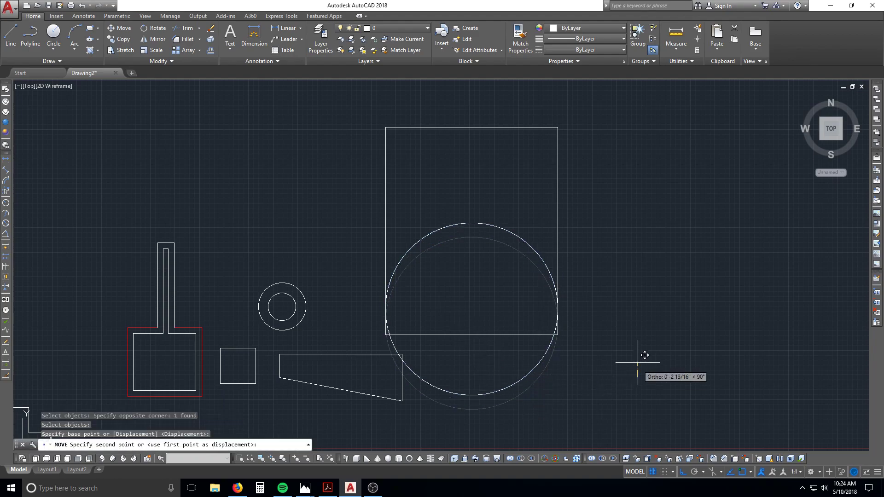
click(624, 293)
key(Escape)
key(Escape)
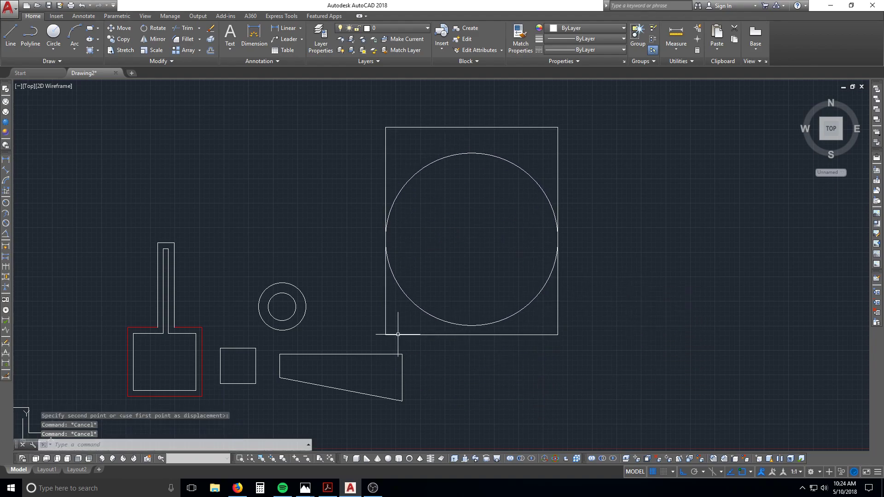
click(517, 322)
click(490, 305)
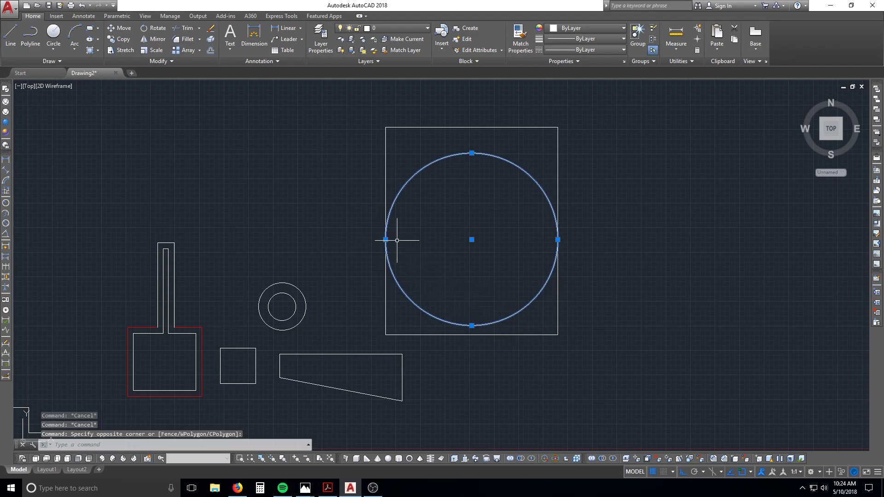
key(Escape)
click(543, 303)
key(Escape)
key(Escape)
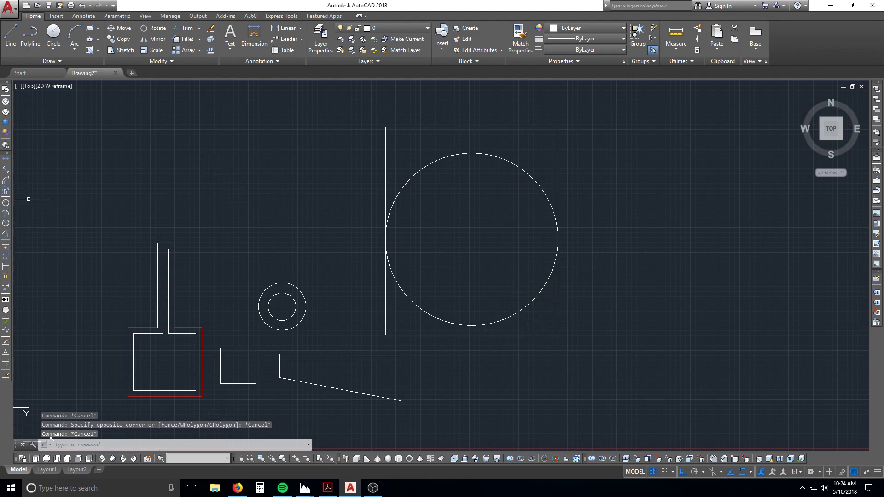
Undo the enlarged circle's upward move and its scaling by reference
text(u)
key(Return)
key(Return)
key(Return)
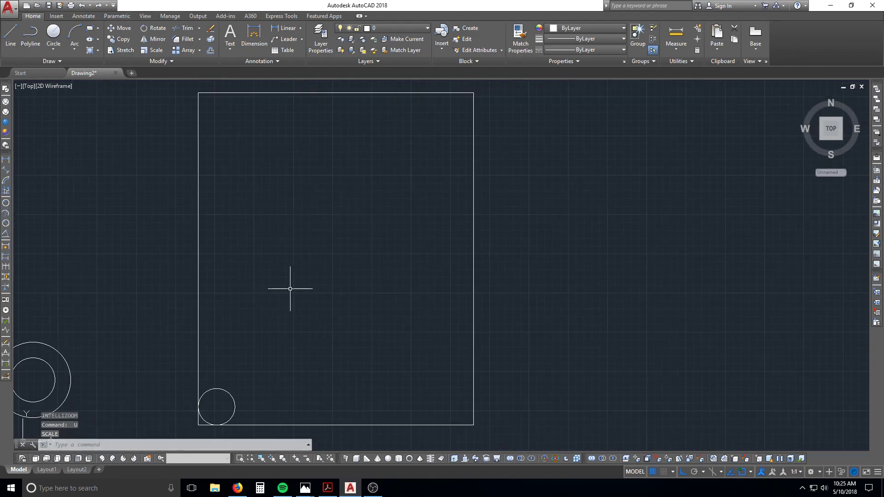
middle_drag(259, 355, 441, 237)
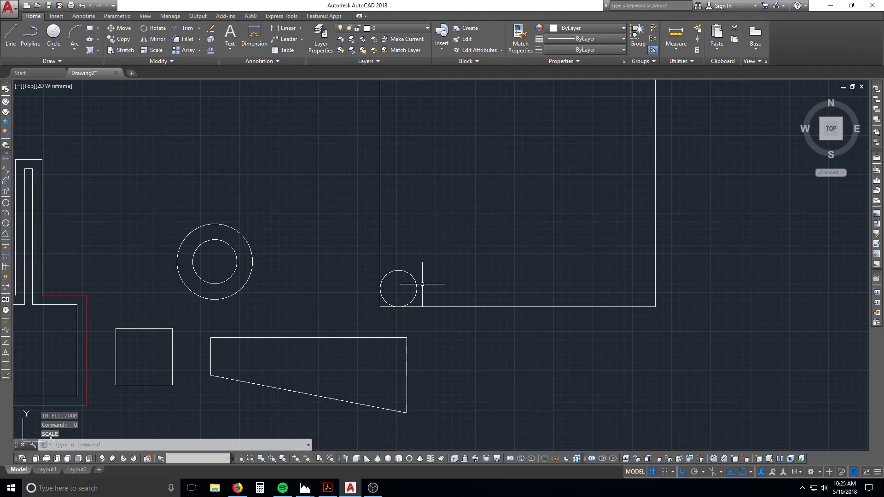
scroll(422, 283, up, 4)
key(Escape)
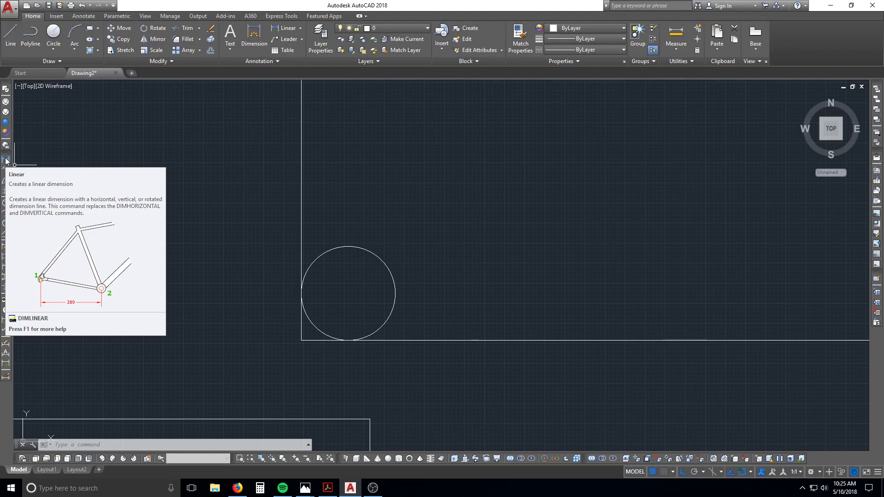
Add a linear dimension along the large rectangle's bottom edge, placed just below it, and read its value
click(6, 161)
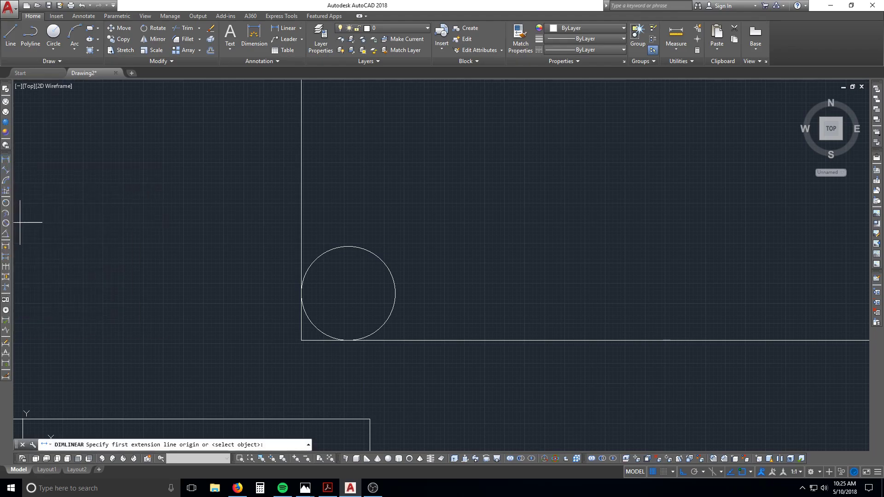
click(301, 341)
scroll(276, 317, down, 2)
middle_drag(339, 330, 194, 318)
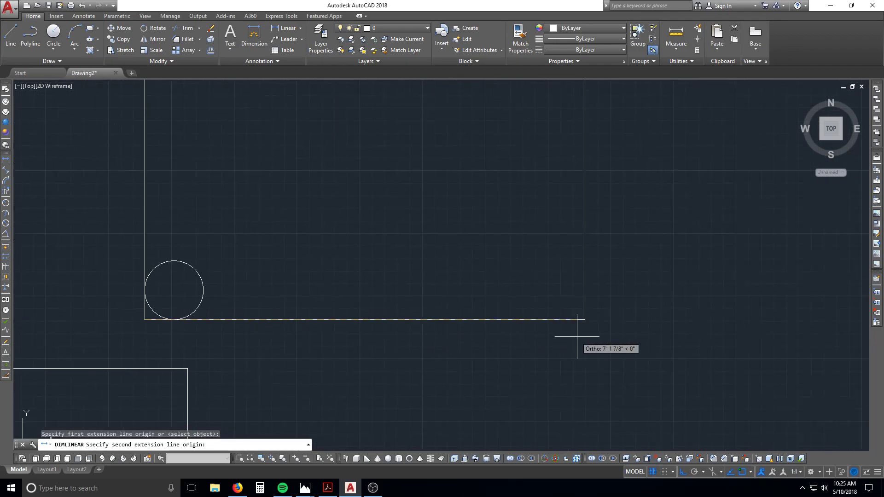
click(584, 320)
click(521, 352)
key(Escape)
scroll(361, 348, up, 4)
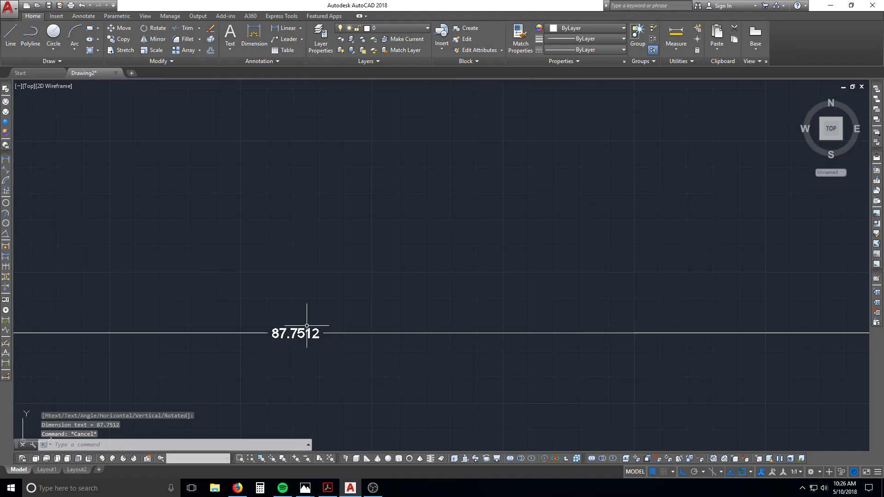
scroll(237, 324, down, 3)
middle_drag(244, 322, 423, 339)
scroll(422, 341, up, 3)
scroll(426, 352, up, 2)
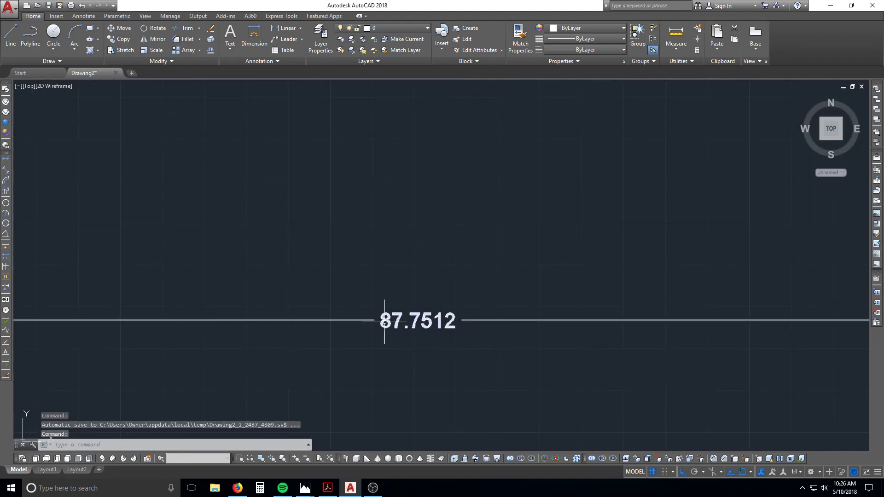
scroll(410, 323, down, 10)
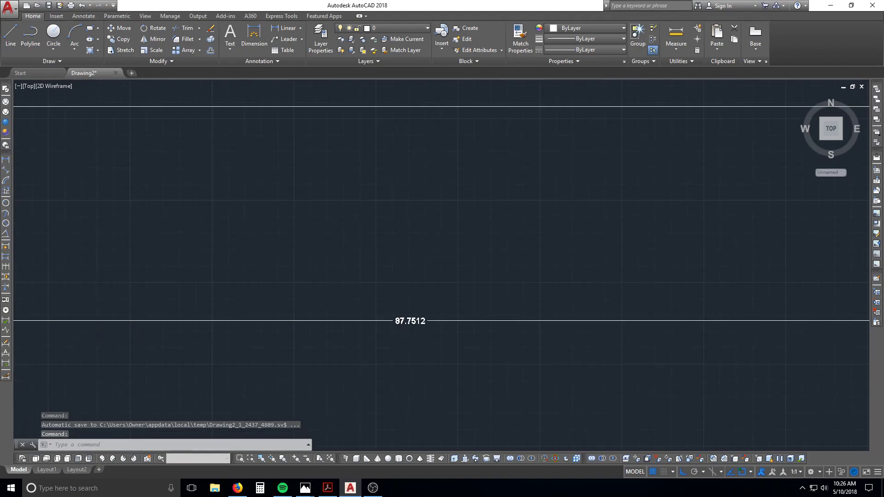
Display the properties of the small circle in the large rectangle's lower-left corner
middle_drag(248, 260, 529, 317)
key(Escape)
click(427, 250)
click(341, 250)
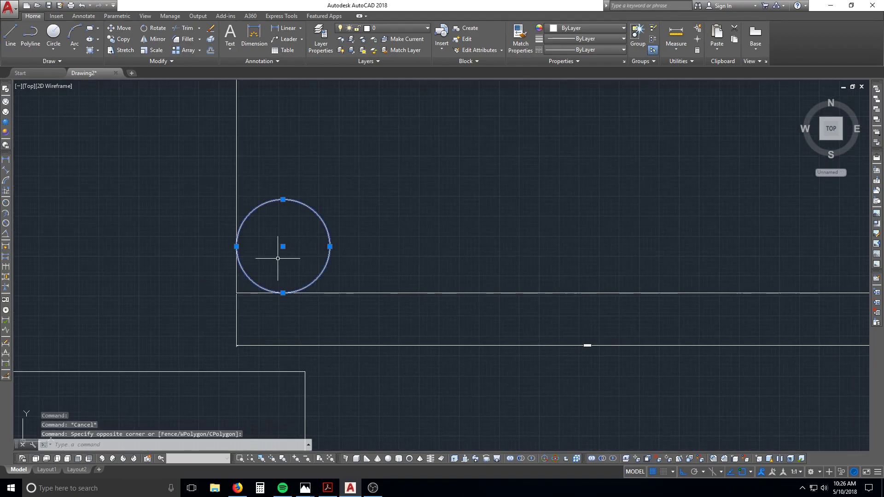
text(PR)
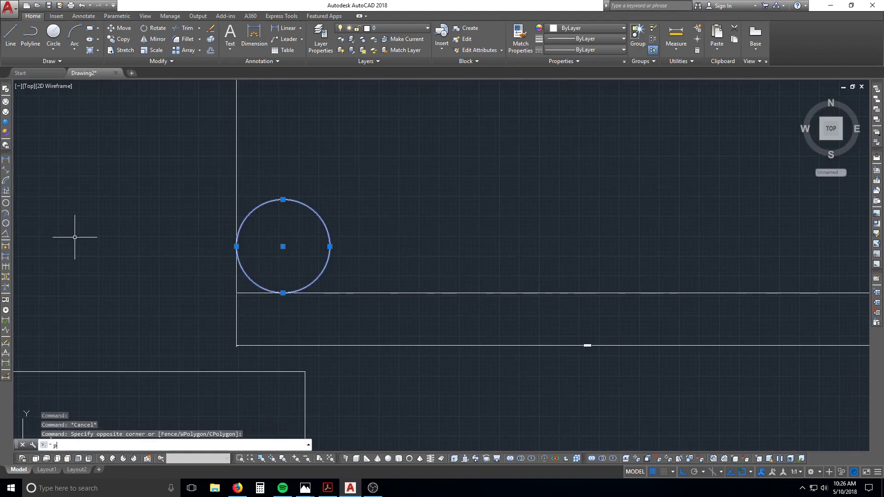
key(Return)
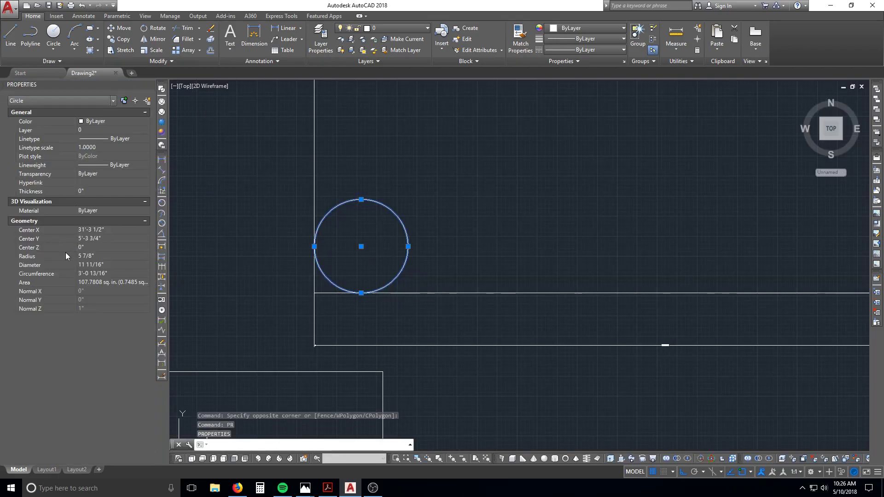
Set the small circle's diameter to 87.5712
click(109, 265)
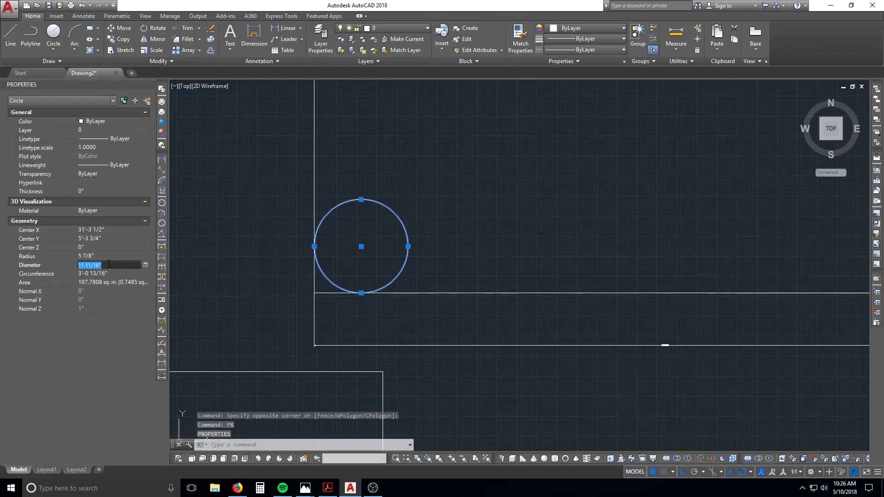
key(BackSpace)
scroll(673, 357, up, 6)
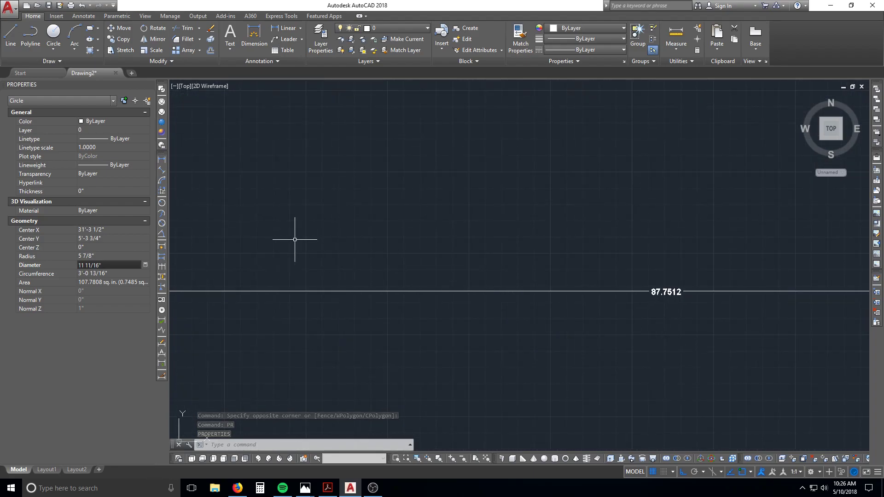
text(8)
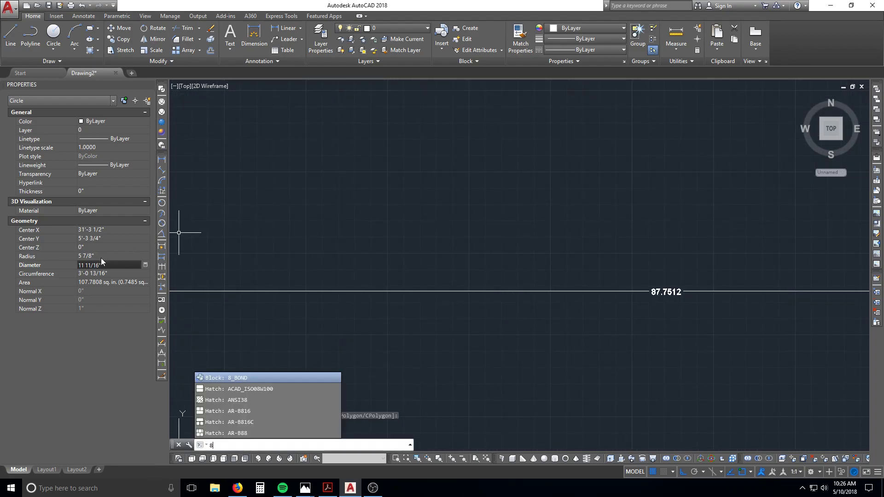
click(111, 265)
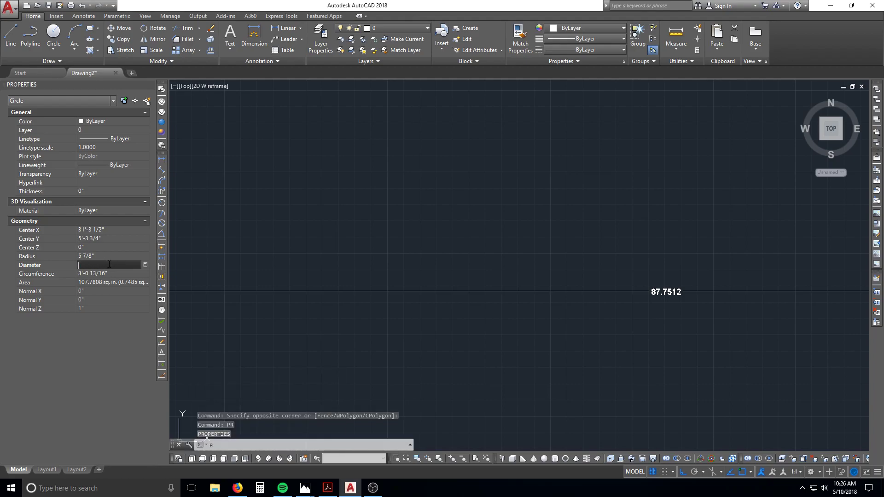
text(87.)
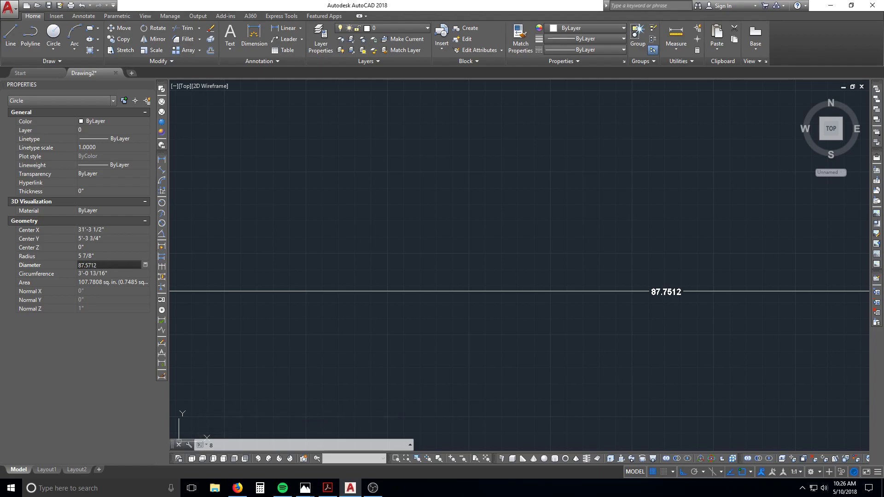
text(5712)
key(Return)
scroll(637, 332, down, 5)
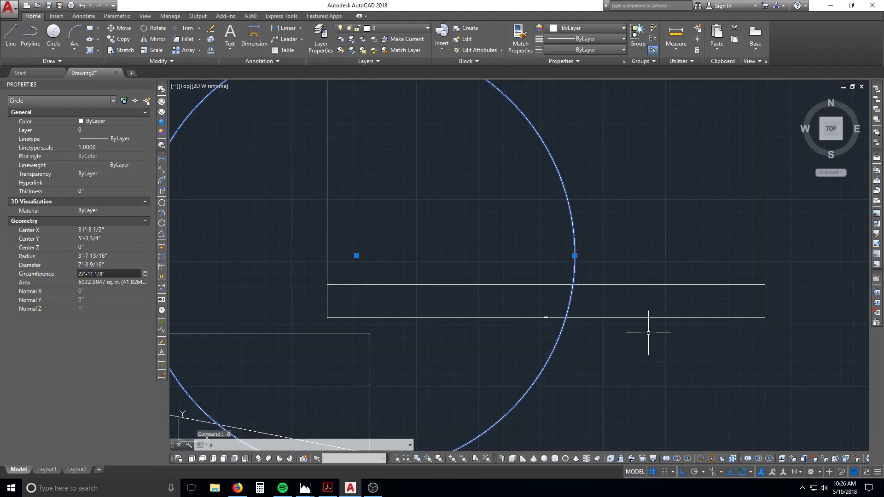
Erase the linear dimension below the large rectangle
key(Escape)
text(e)
key(Return)
click(632, 306)
click(633, 348)
key(Return)
Move the enlarged circle horizontally by its right quadrant onto the large rectangle's right edge
text(m)
key(Return)
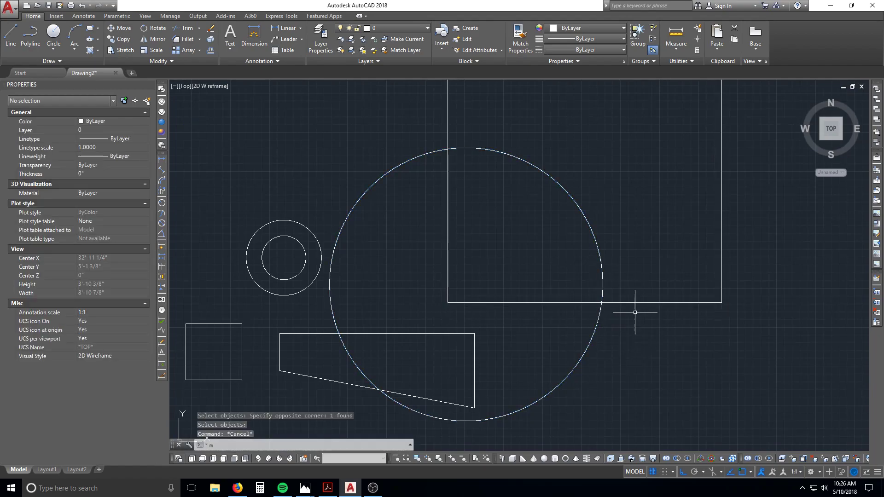
click(627, 260)
click(594, 284)
key(Return)
click(603, 285)
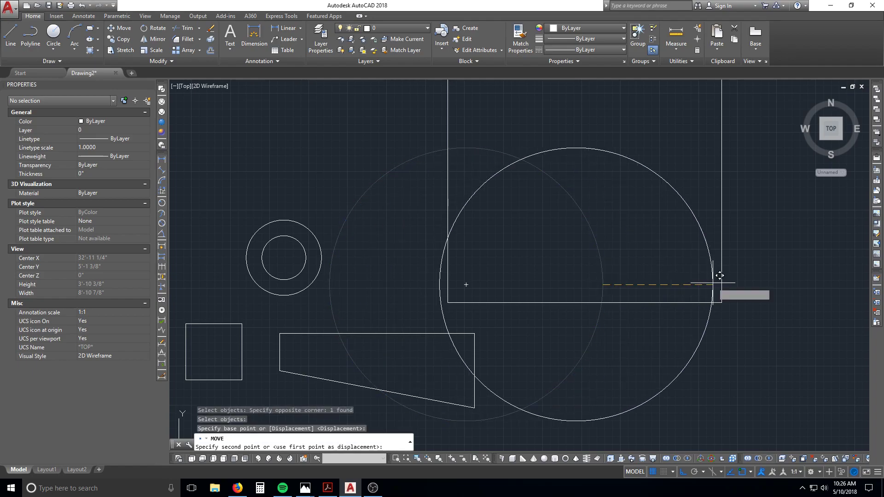
key(Escape)
Examine how closely the circle's sides meet the large rectangle's vertical edges, and check the rectangle's properties
scroll(461, 292, up, 5)
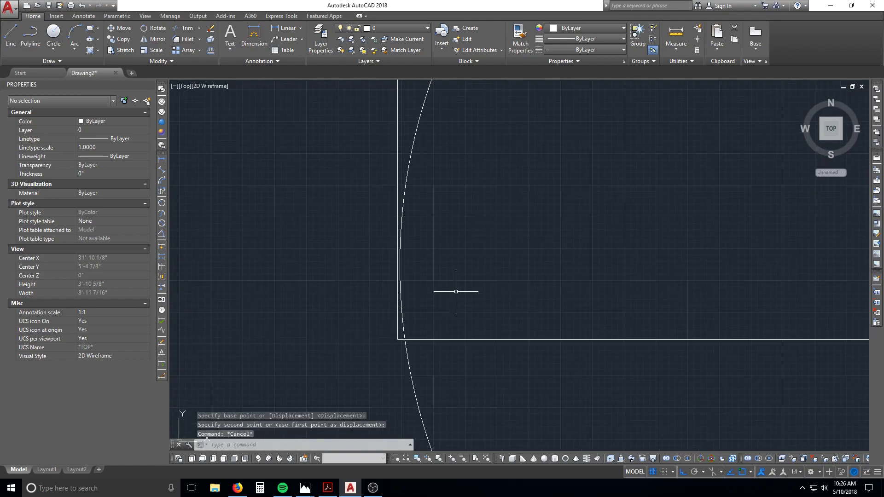
scroll(455, 291, down, 4)
scroll(671, 277, up, 3)
scroll(672, 277, down, 3)
key(Escape)
scroll(632, 301, up, 2)
click(635, 274)
click(600, 314)
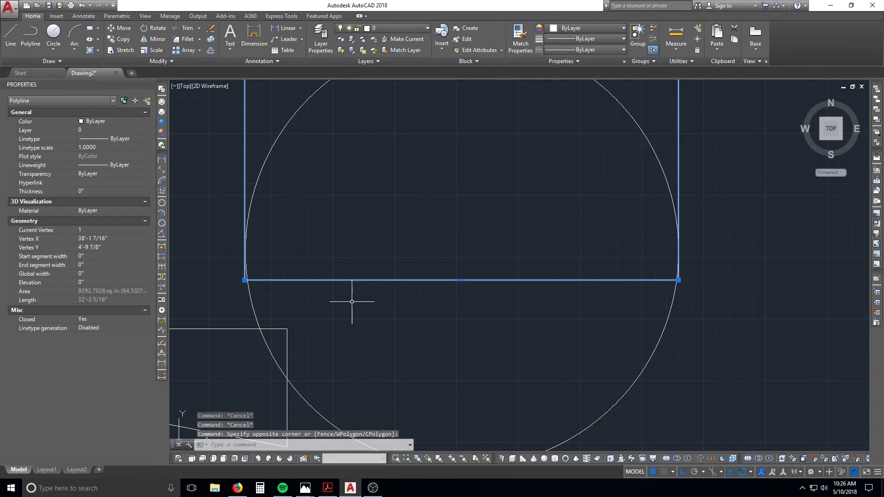
scroll(407, 272, down, 2)
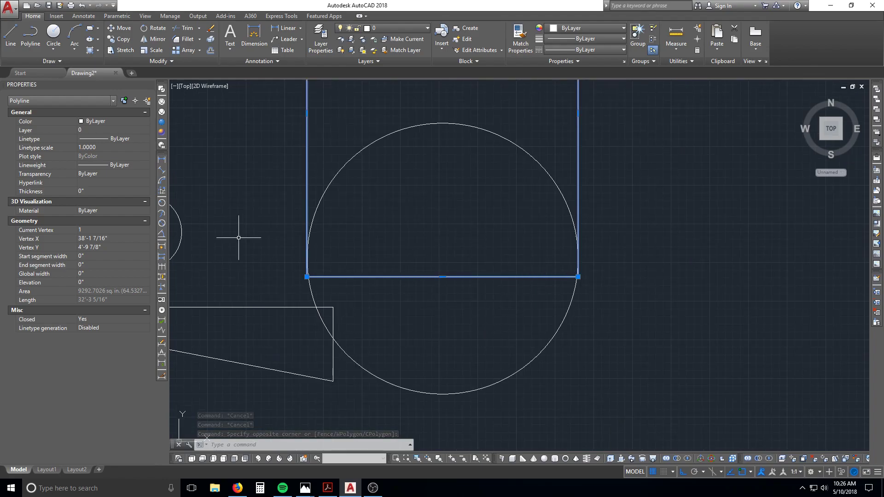
Erase the enlarged circle overlapping the large rectangle's bottom edge
key(Escape)
text(e)
key(space)
click(607, 332)
click(537, 311)
key(space)
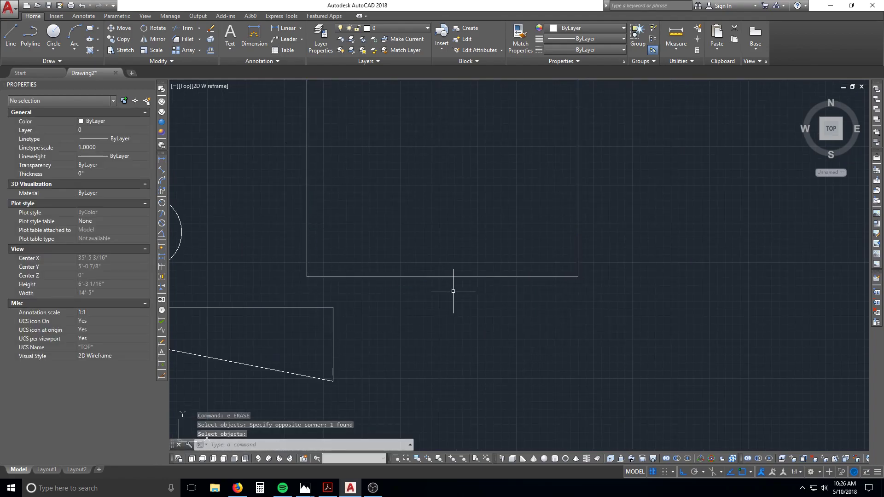
Erase the large rectangle and close the Properties palette
scroll(476, 300, down, 4)
key(Escape)
text(e)
key(space)
click(536, 303)
click(400, 251)
key(space)
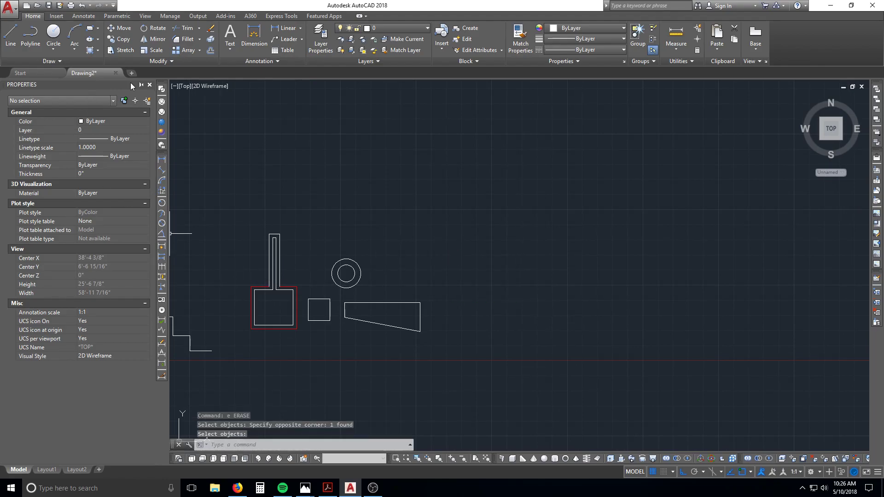
key(Escape)
scroll(244, 311, up, 4)
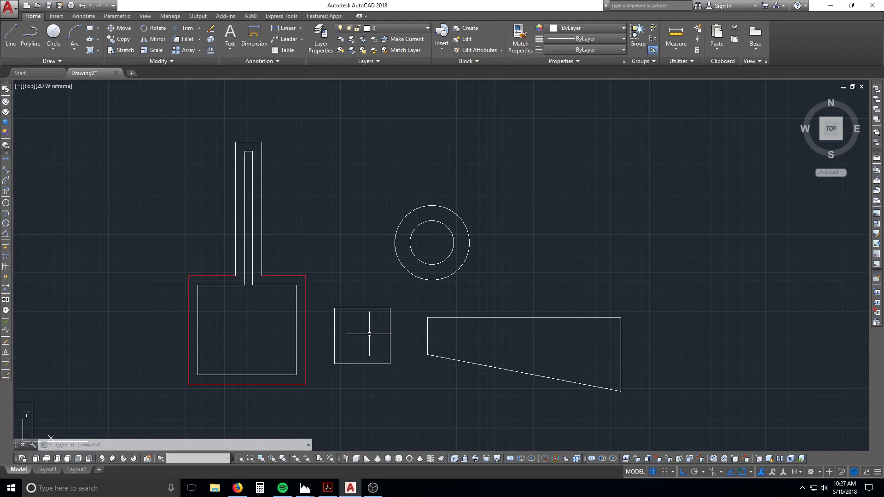
scroll(566, 241, up, 2)
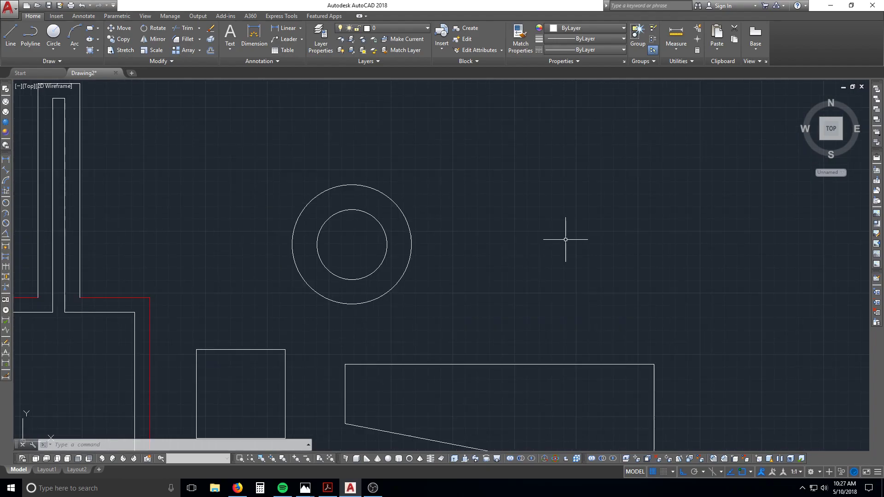
scroll(541, 246, down, 3)
scroll(280, 212, up, 5)
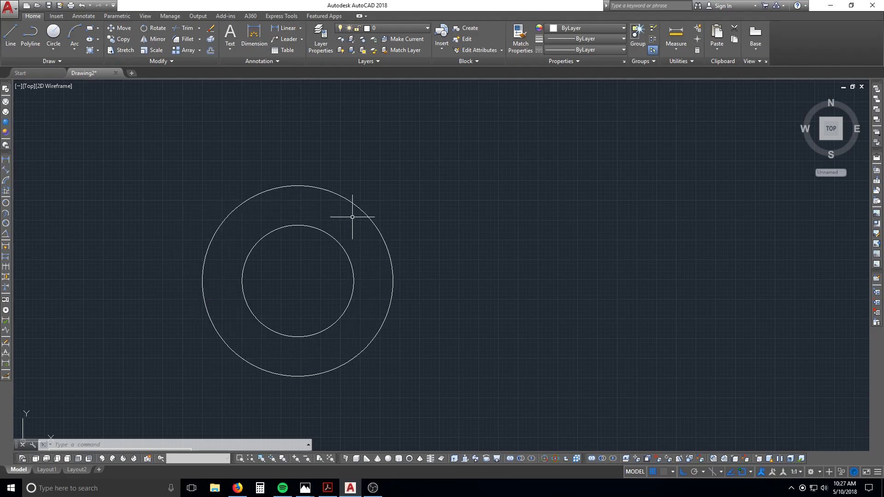
key(Escape)
key(Escape)
key(Escape)
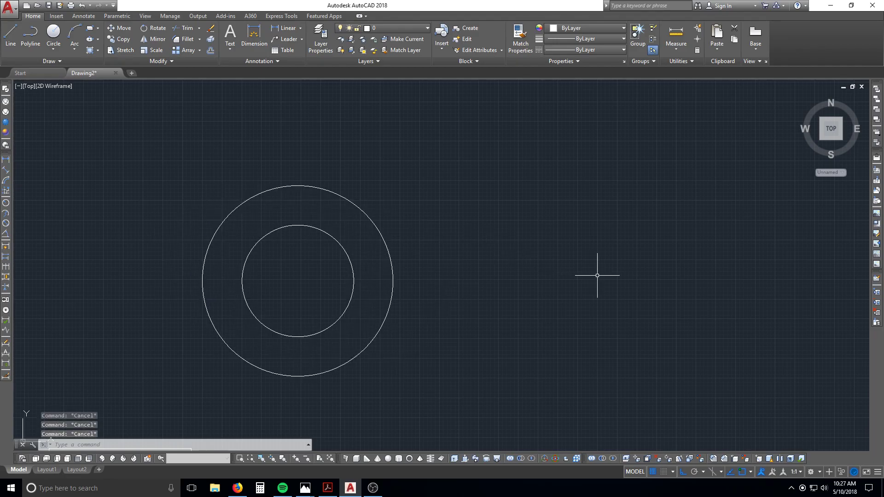
Draw five donuts with inside diameter 7 and outside diameter 12 in the empty area beside the concentric circles
text(DO)
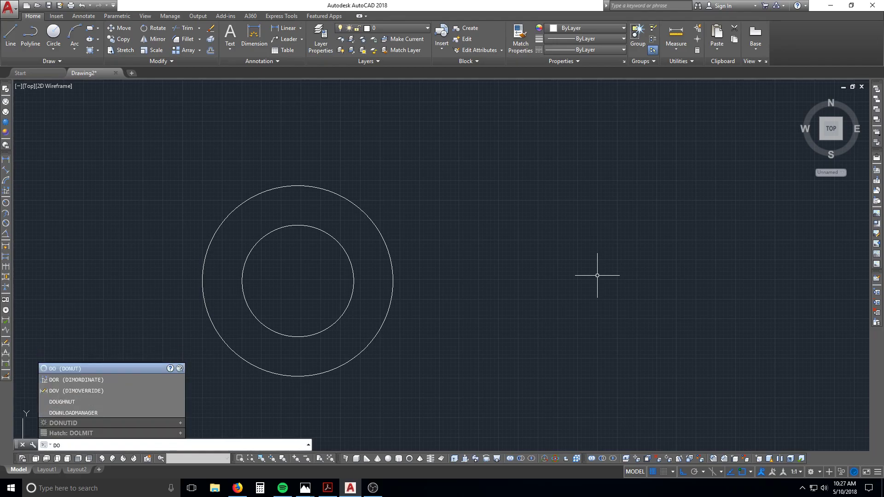
key(Return)
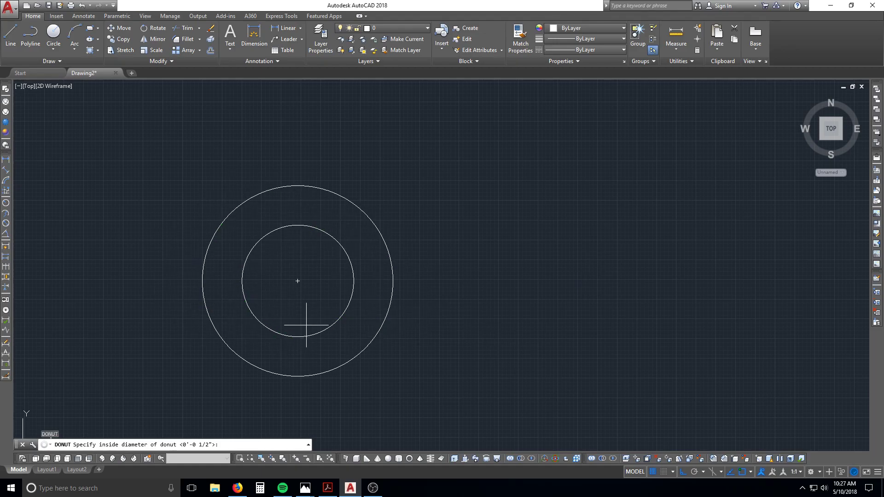
click(589, 309)
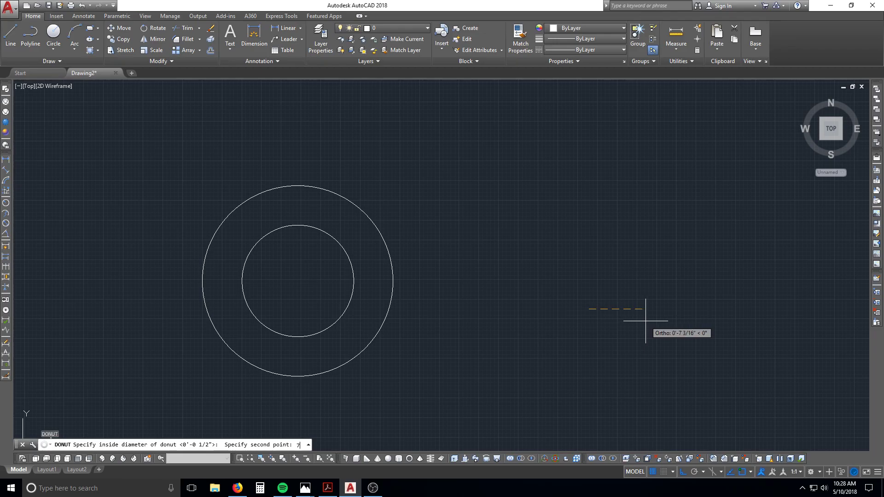
key(Return)
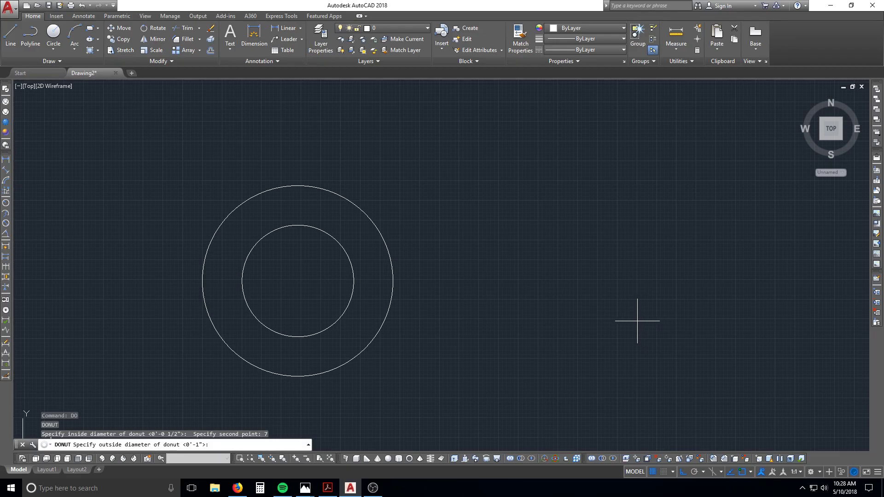
text(12)
key(Return)
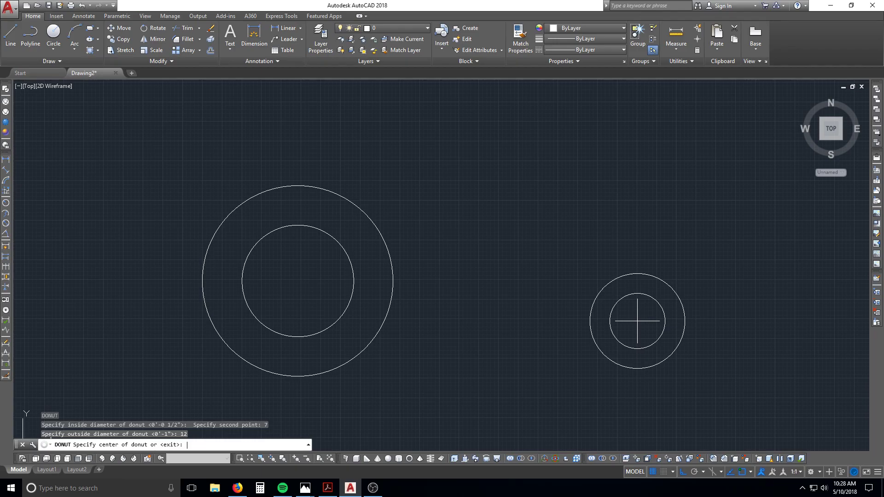
click(552, 307)
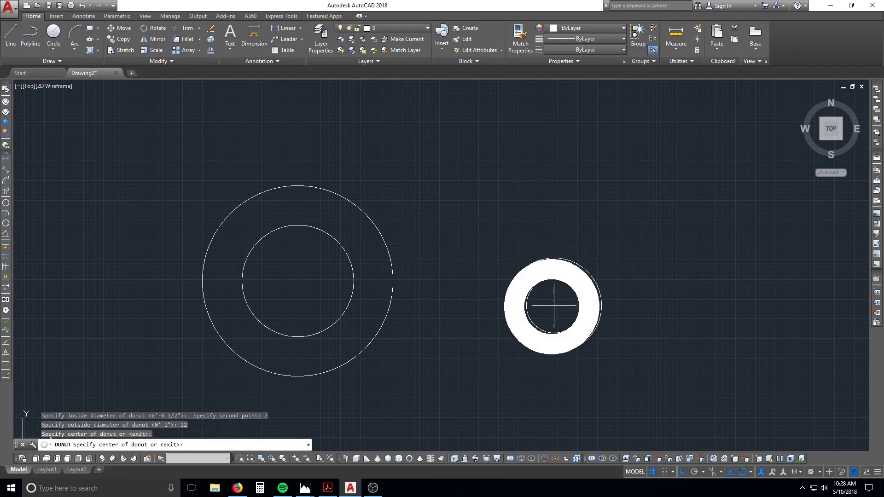
click(673, 253)
click(776, 303)
click(708, 387)
click(578, 203)
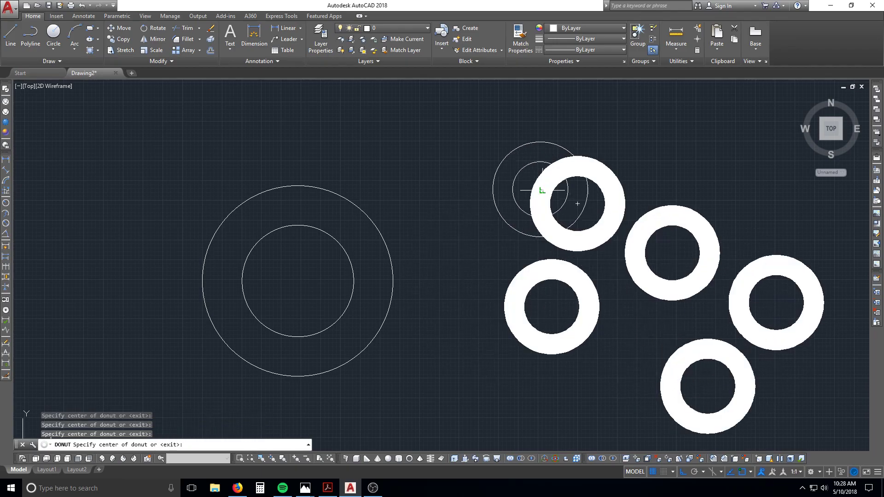
key(Escape)
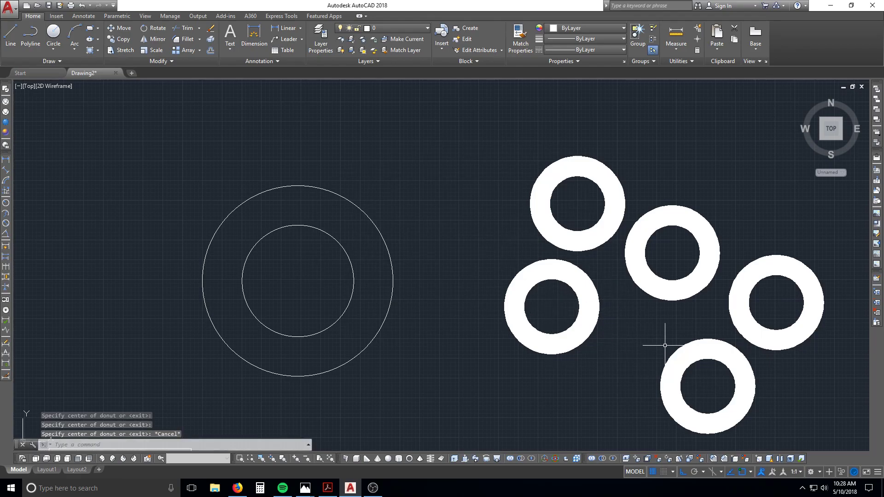
Select the middle donut to examine how it behaves as a single filled object, and clear the selection
middle_drag(658, 347, 468, 327)
click(471, 285)
click(471, 287)
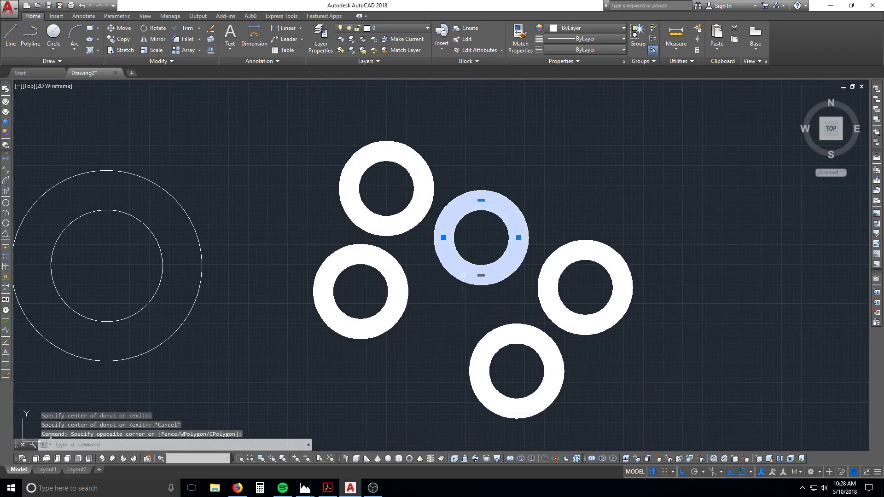
key(Escape)
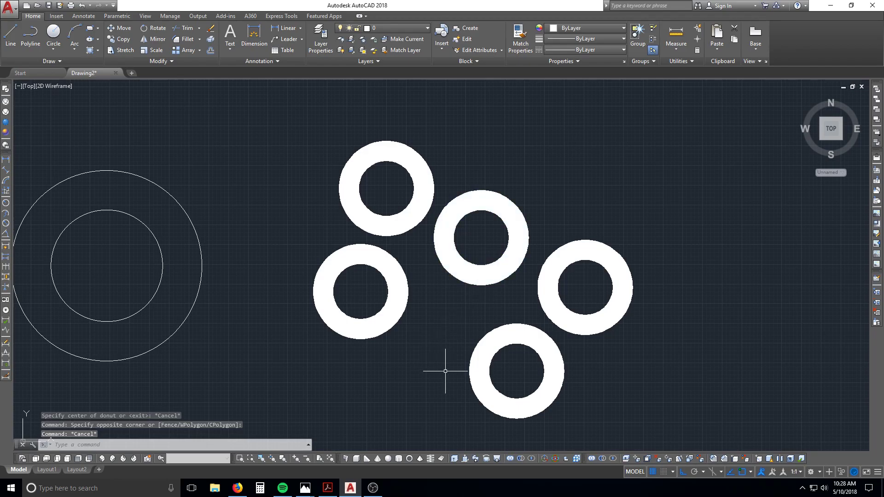
scroll(500, 297, down, 6)
scroll(499, 304, up, 6)
click(500, 329)
key(Escape)
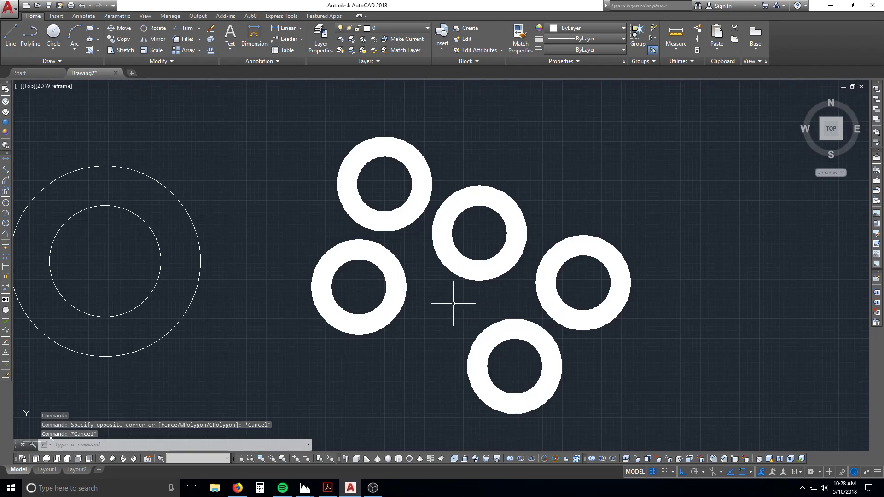
key(Escape)
key(Escape)
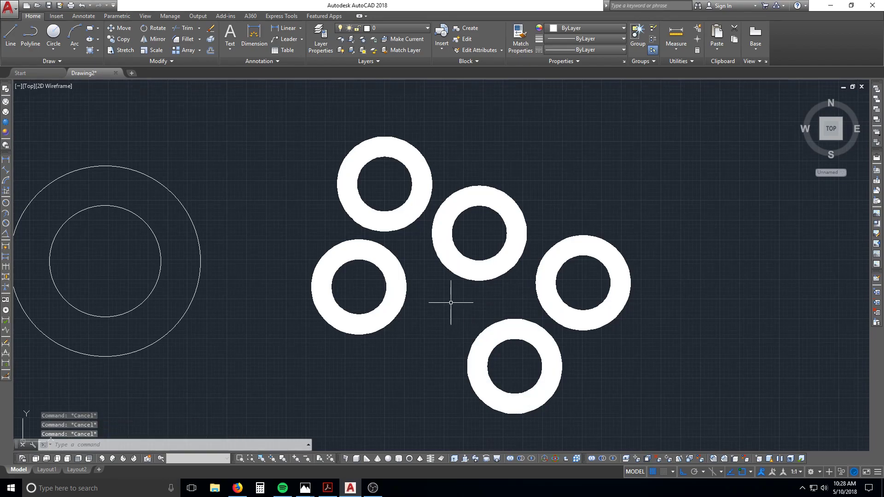
Explode all five small donuts
text(x)
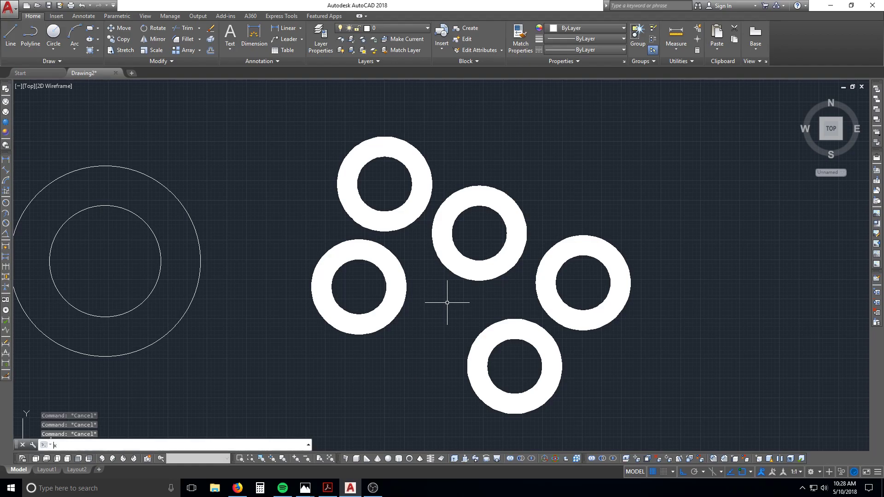
key(Return)
click(534, 370)
click(356, 181)
key(Return)
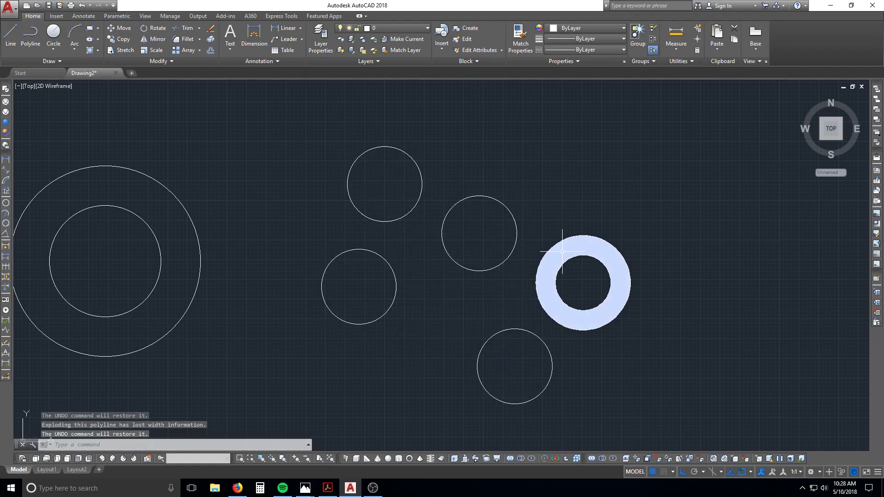
text(x)
key(Return)
click(566, 276)
click(529, 290)
key(Return)
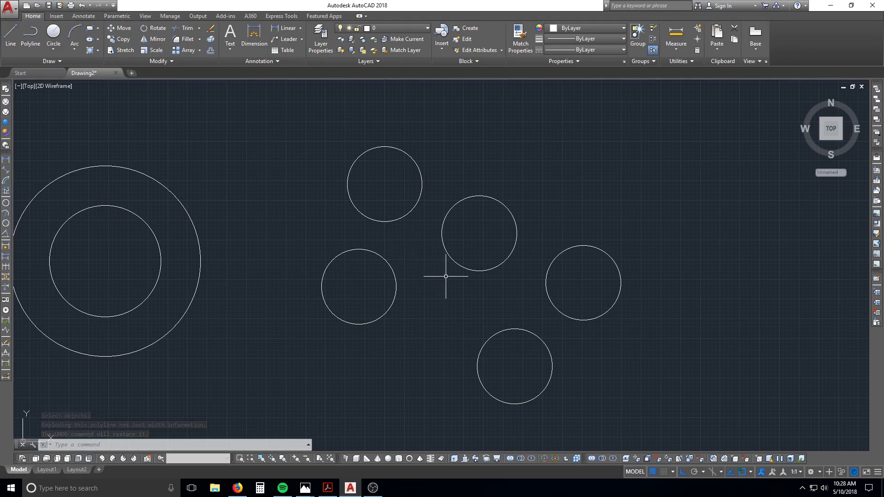
Examine the exploded donuts by selecting individual arcs of several circles, and clear the selection
click(517, 361)
key(Escape)
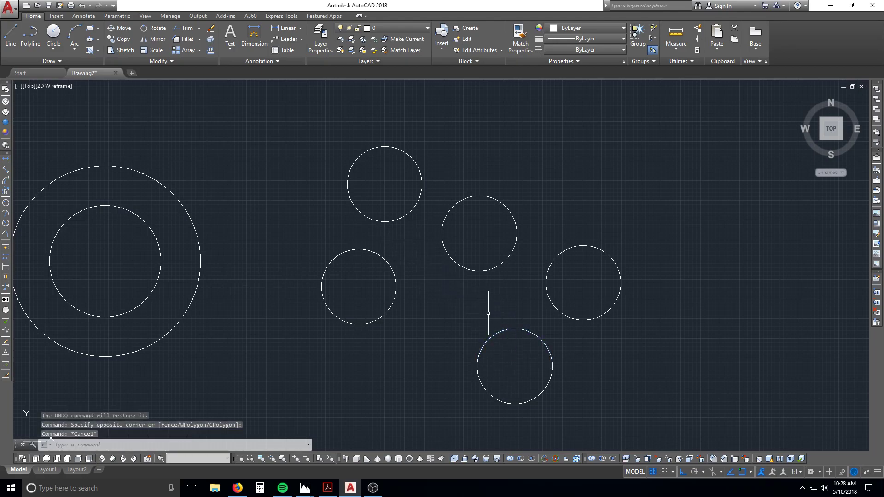
click(548, 303)
click(508, 357)
click(494, 300)
click(474, 264)
click(412, 271)
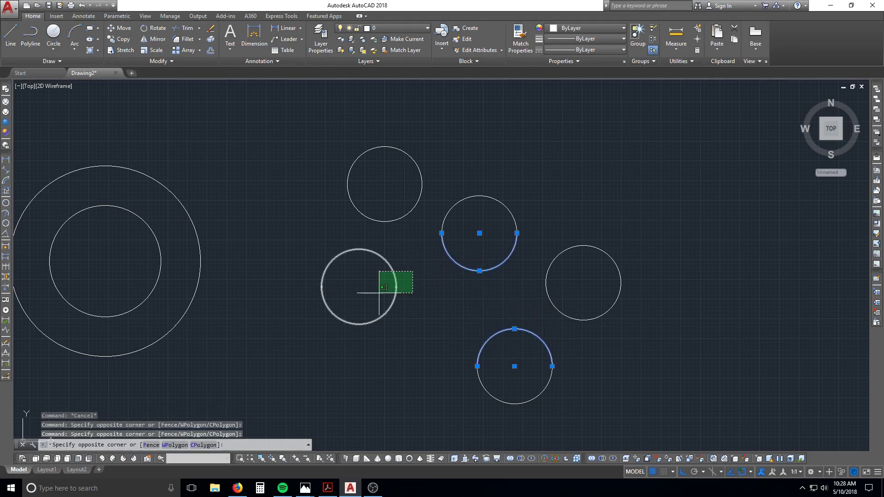
click(386, 286)
key(Escape)
click(367, 312)
click(361, 326)
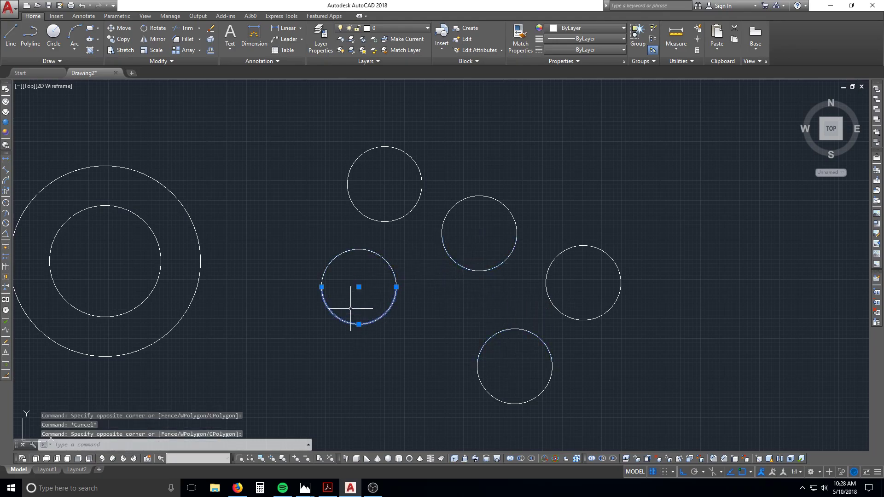
key(Escape)
Draw two solid donuts with inside diameter 0 and outside diameter 24 beyond the five small circles
scroll(558, 338, down, 3)
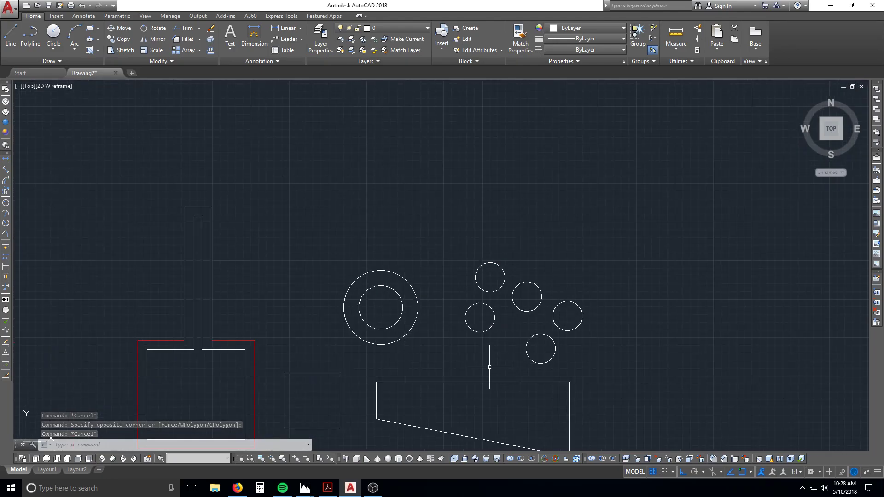
key(Escape)
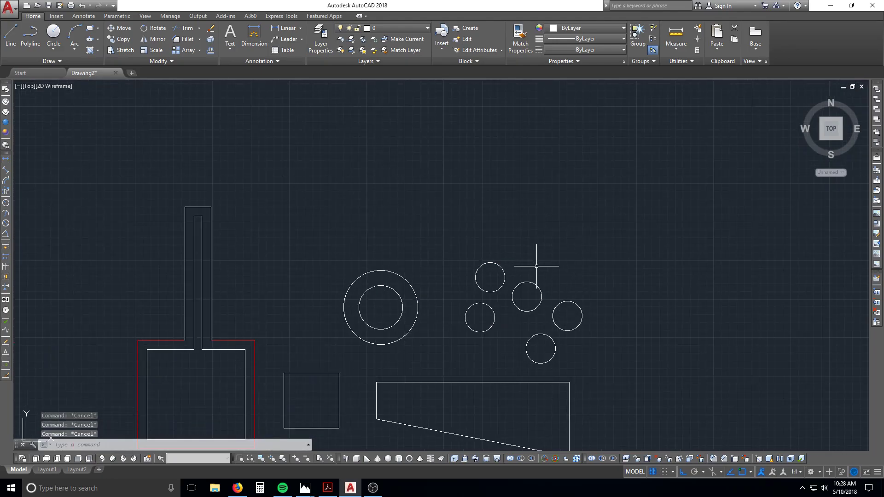
text(do)
key(Return)
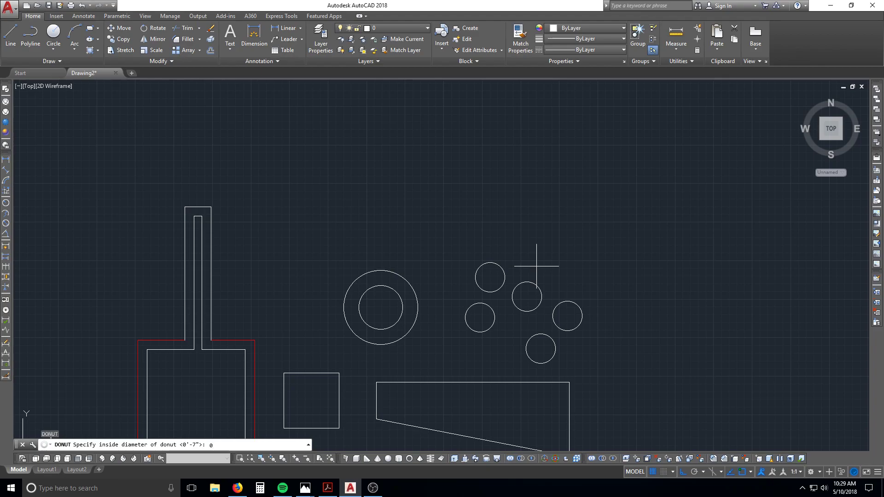
key(Return)
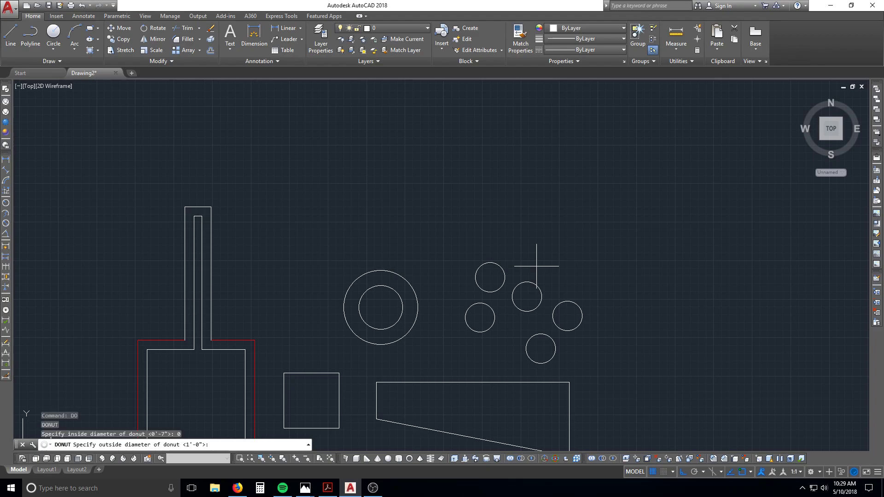
text(24)
key(Return)
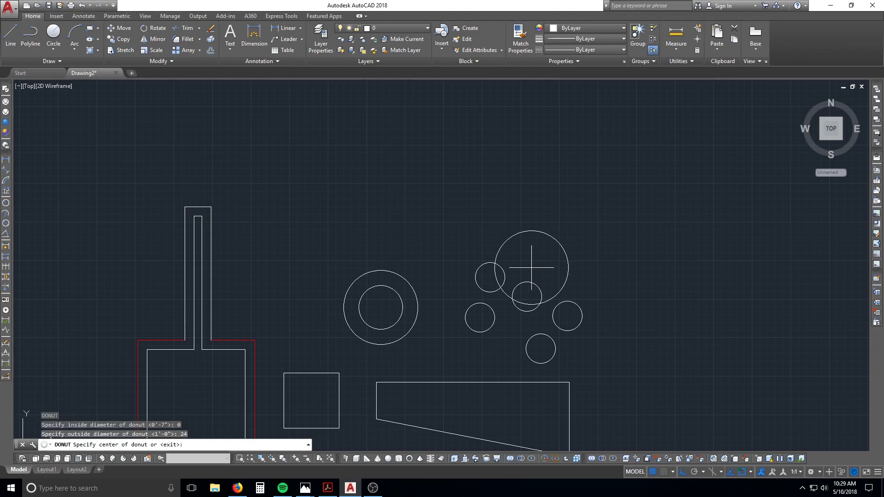
click(679, 326)
click(639, 244)
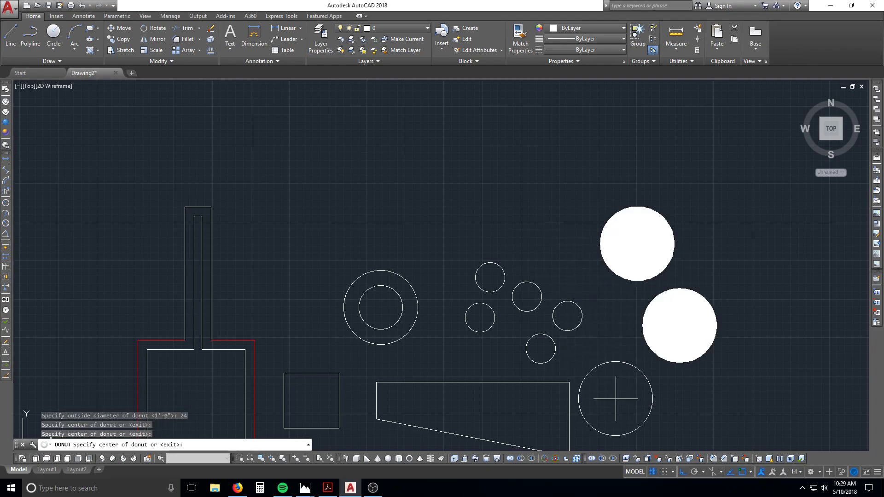
key(Escape)
Explode the two solid donuts
scroll(742, 343, up, 2)
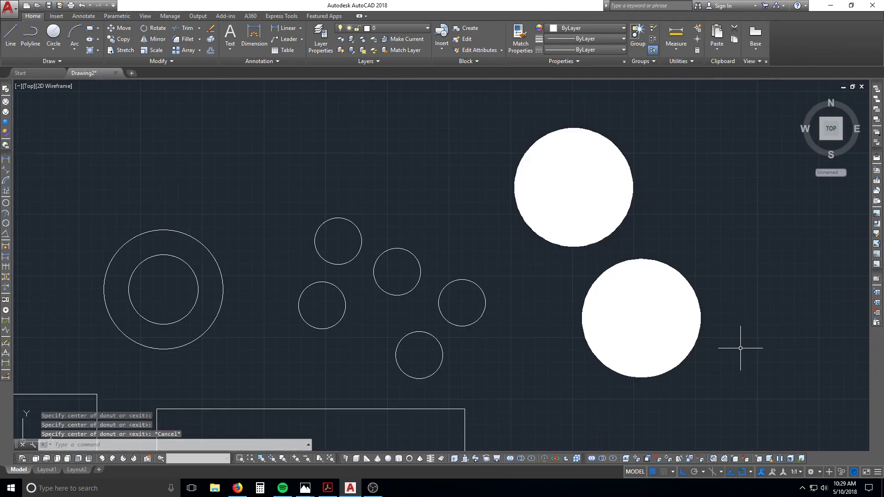
text(x)
key(Return)
click(742, 357)
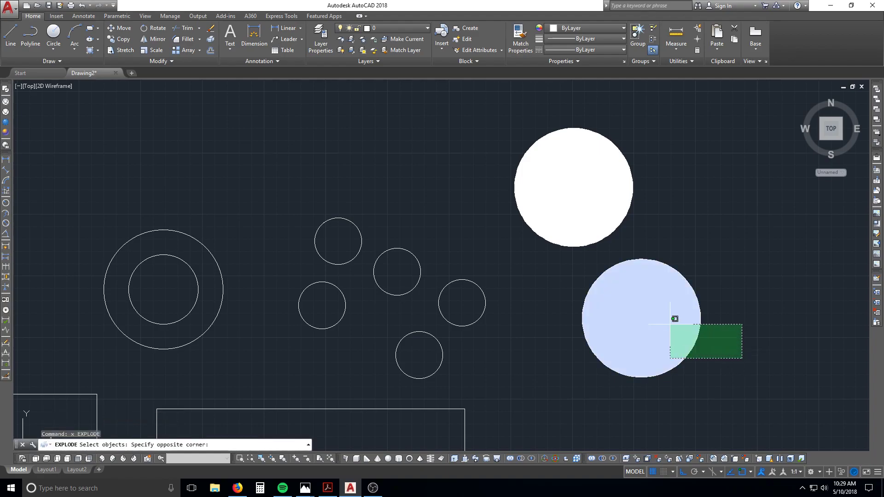
click(673, 319)
key(Return)
key(Return)
click(666, 255)
click(577, 197)
key(Return)
Check the pieces of the upper exploded solid donut by selecting its arcs, and clear the selection
click(580, 192)
click(563, 237)
key(Escape)
click(568, 191)
click(519, 233)
key(Escape)
Erase the two exploded solid donuts
scroll(677, 297, down, 2)
text(e)
key(Return)
click(696, 334)
click(590, 190)
key(Return)
key(Escape)
Erase the five small circles beside the concentric circles
text(e)
key(Return)
click(580, 334)
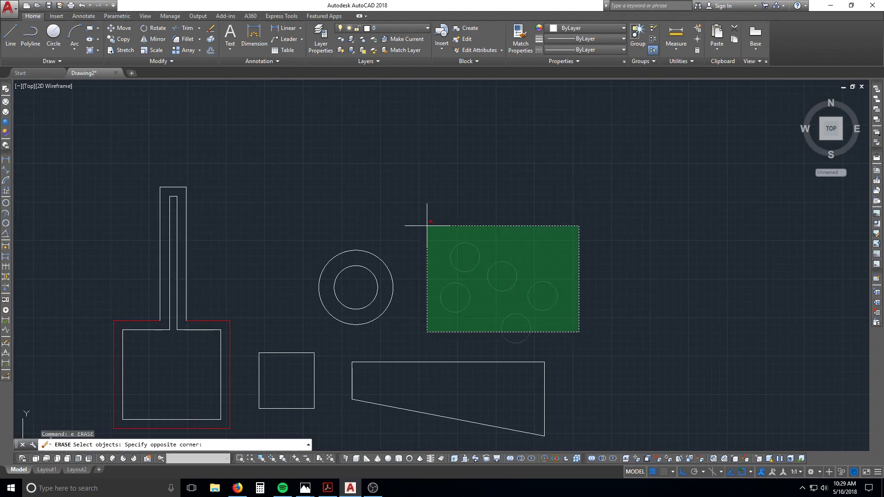
click(426, 226)
key(Return)
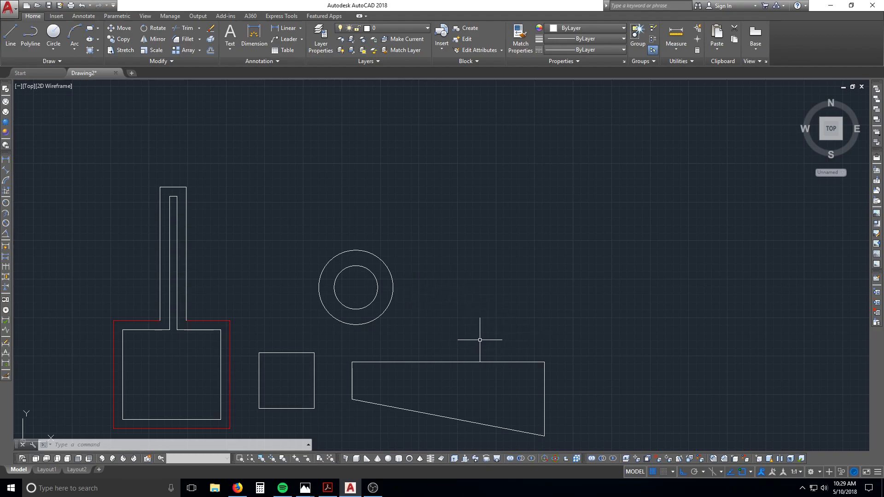
Draw a vertical line about 8 1/8" long in the empty space above the tapered four-sided shape
scroll(547, 378, up, 2)
middle_drag(549, 380, 569, 276)
scroll(568, 277, up, 2)
scroll(574, 266, down, 2)
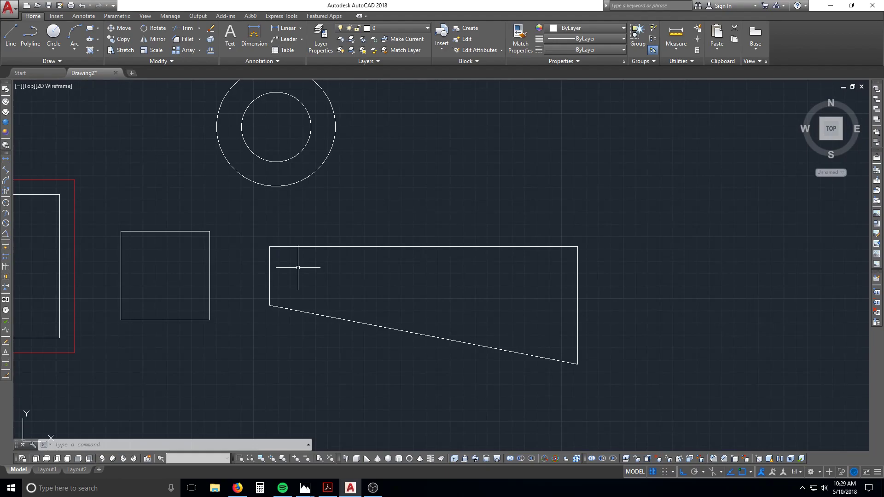
mouse_move(331, 268)
middle_down()
mouse_move(322, 264)
mouse_move(462, 267)
middle_up()
key(Escape)
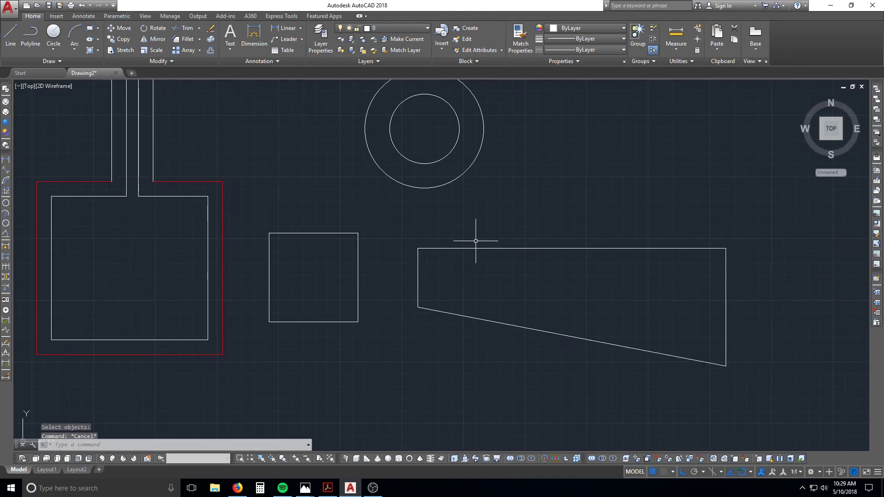
text(l)
key(Return)
click(529, 212)
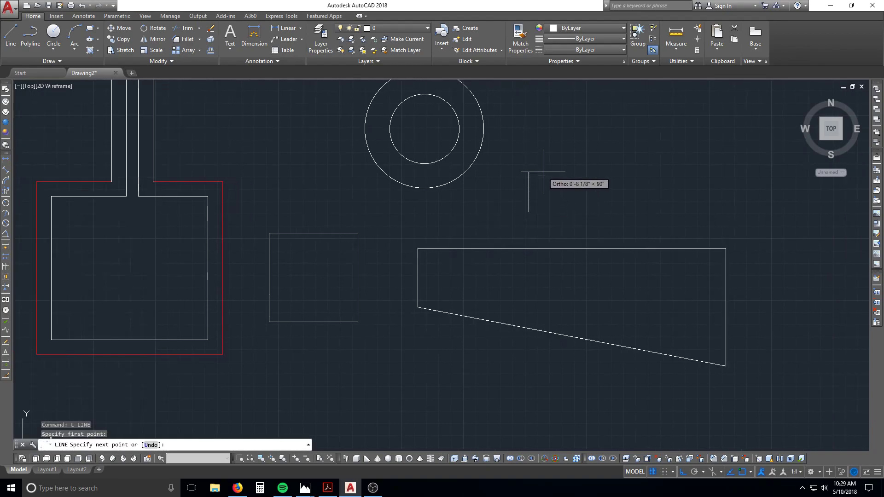
click(543, 172)
key(Return)
Turn Ortho off and draw a short line rising diagonally from just beyond the vertical line's upper end
key(Return)
click(547, 170)
key(F8)
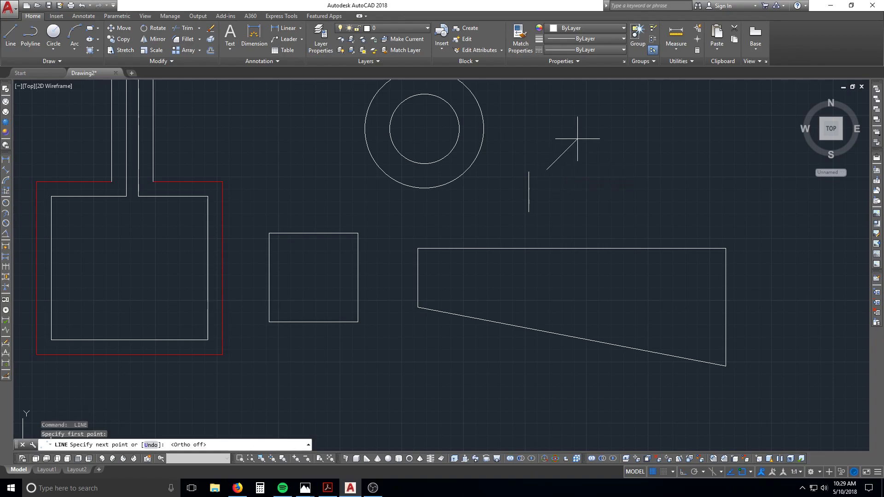
click(578, 139)
key(Return)
Draw a third, separate line sloping downward from just below the rising diagonal line's upper end
key(Return)
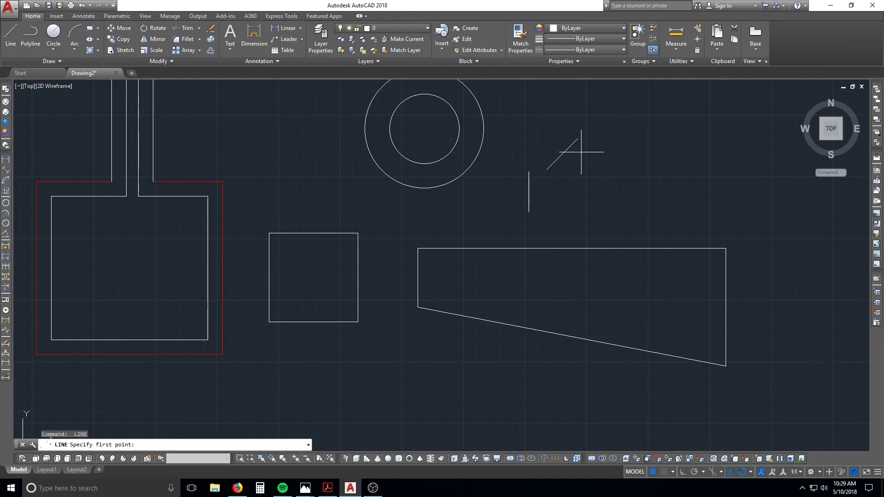
click(583, 157)
click(635, 202)
key(Escape)
scroll(588, 184, up, 3)
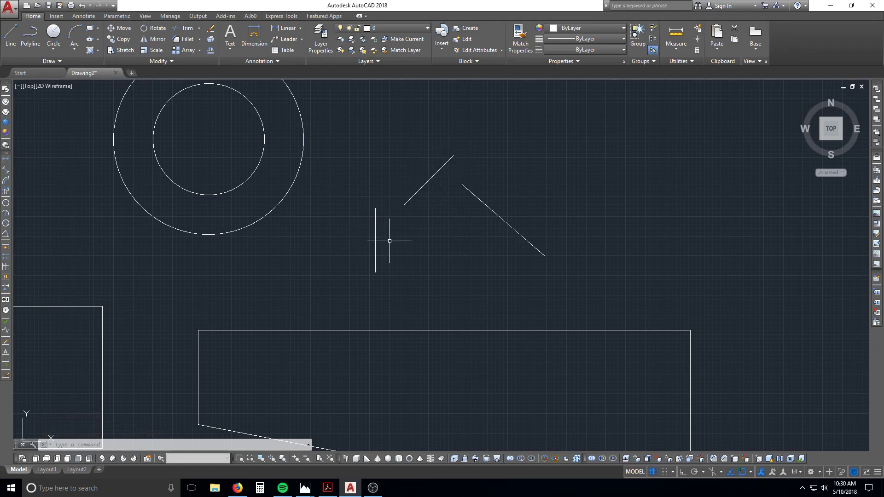
key(Escape)
key(Escape)
key(Escape)
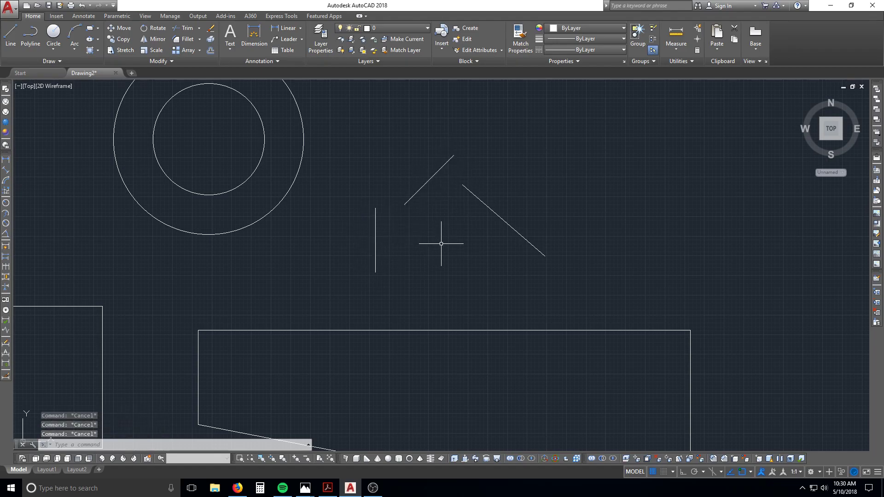
Fillet the vertical line and the rising diagonal line with radius 0 to form a sharp corner
text(f)
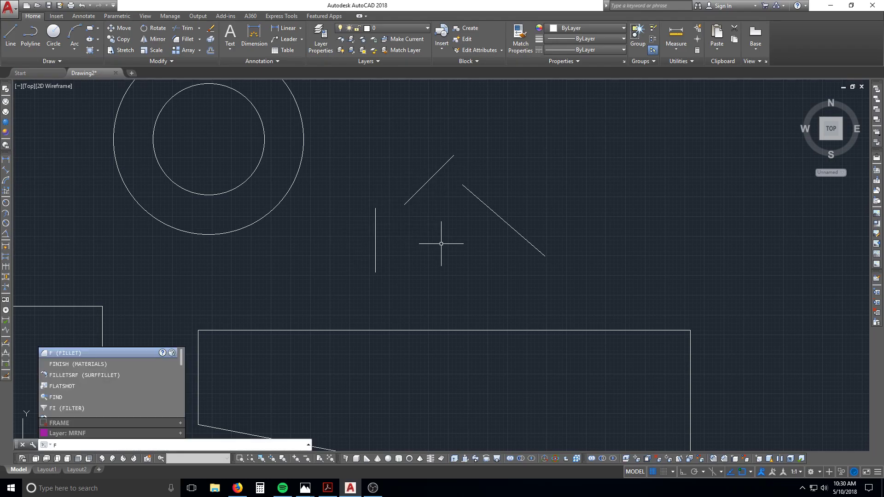
key(Return)
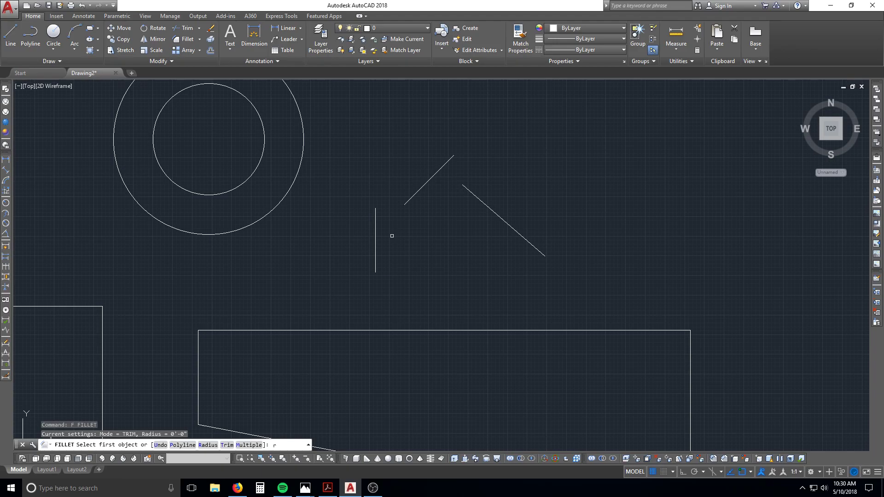
key(Return)
key(Return)
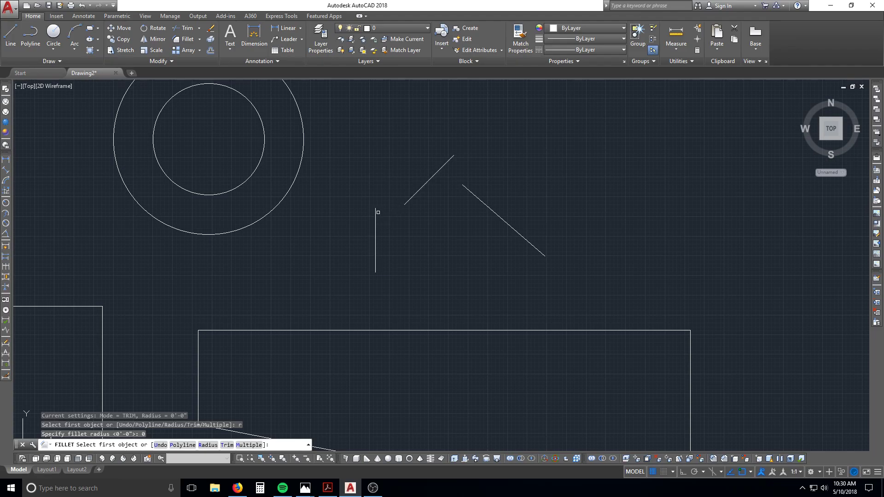
click(376, 264)
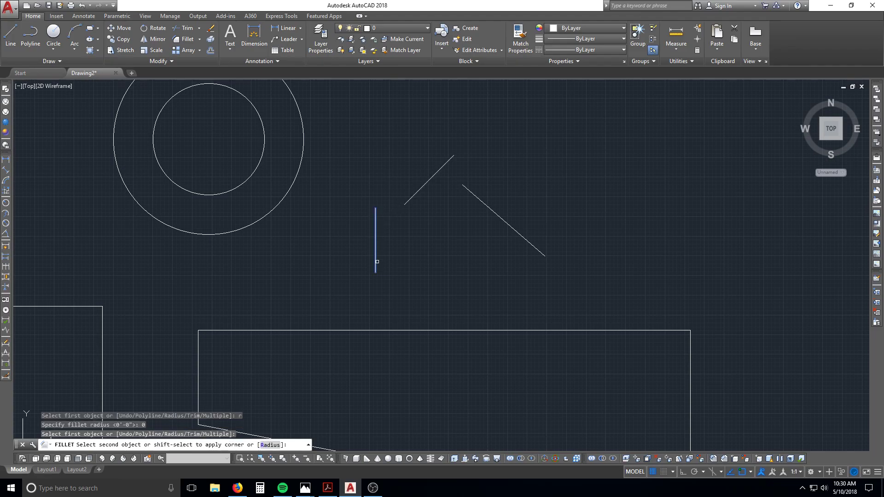
click(446, 164)
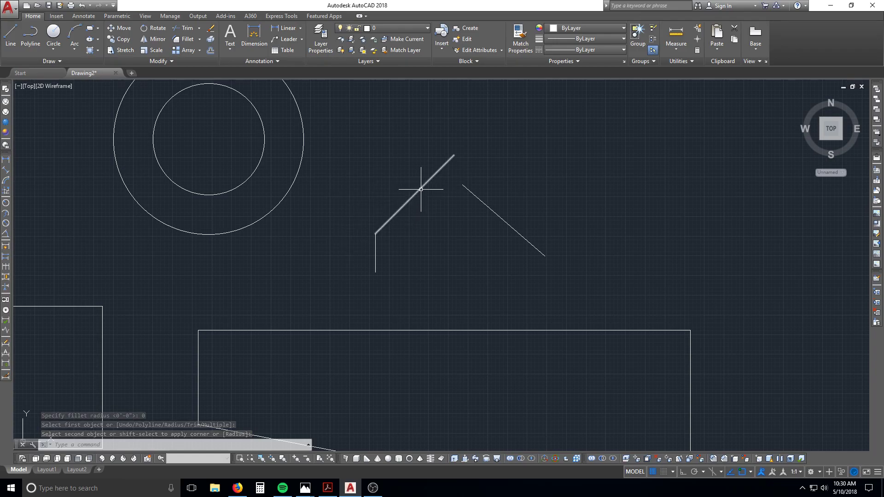
key(Return)
key(Escape)
key(Escape)
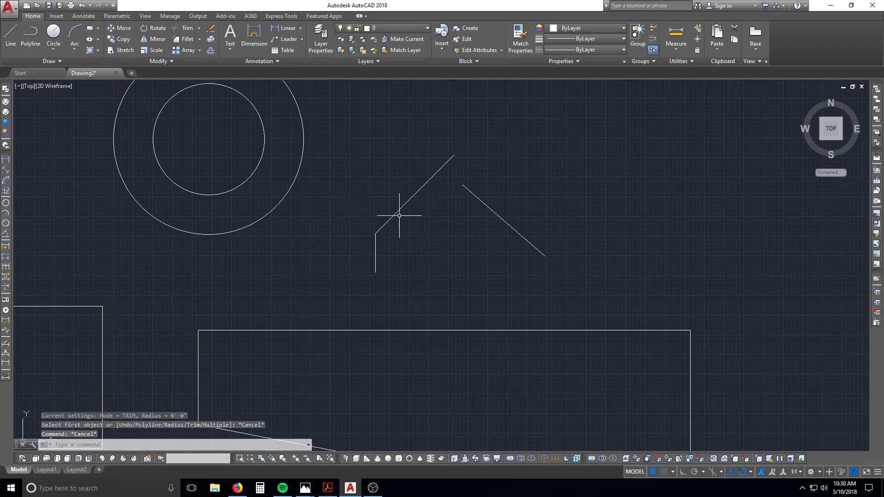
Fillet the rising and descending diagonal lines with the zero radius to join them in a sharp peak
key(Return)
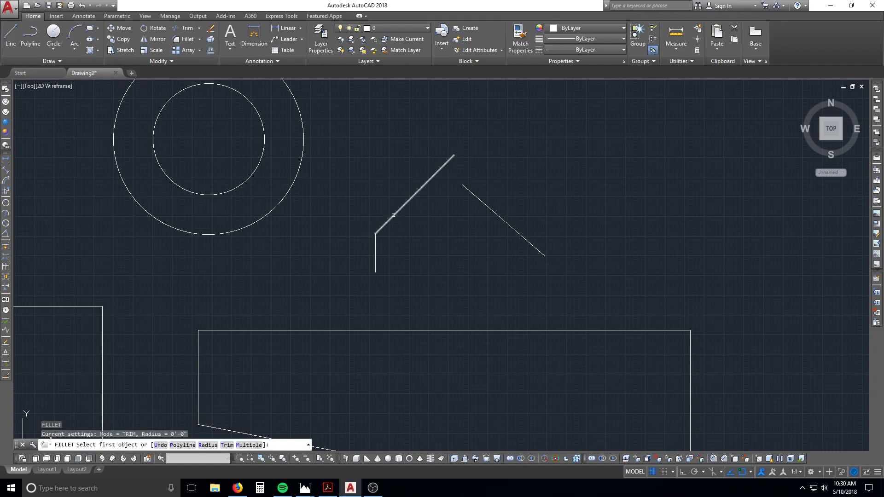
click(393, 215)
click(536, 240)
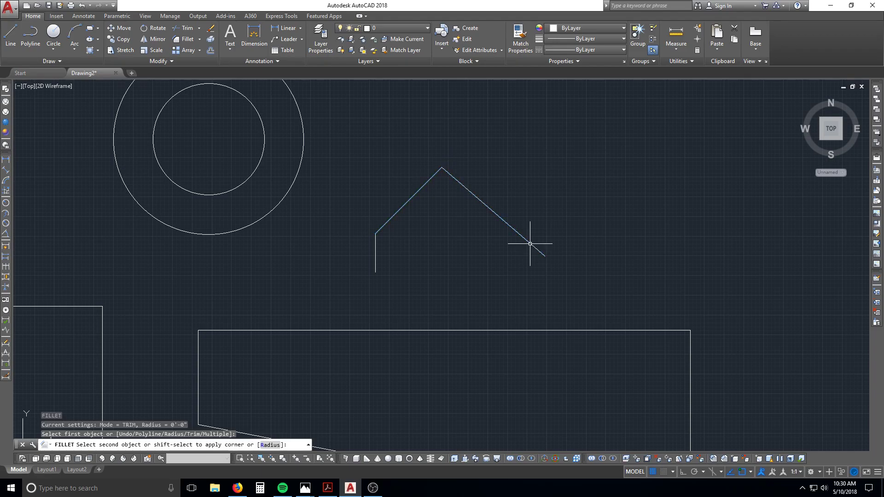
key(Escape)
key(Escape)
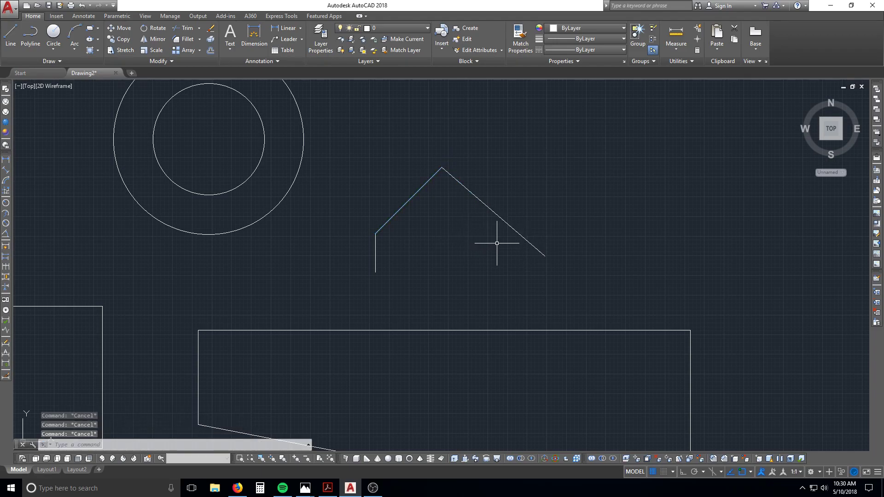
Close the shape with a line from the descending line's lower end to the vertical line's lower end
text(l)
key(Return)
click(545, 256)
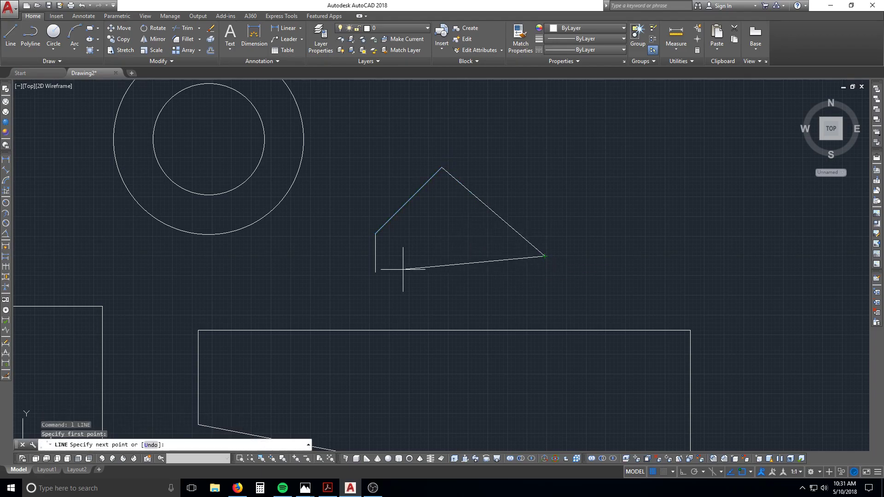
click(376, 272)
key(Escape)
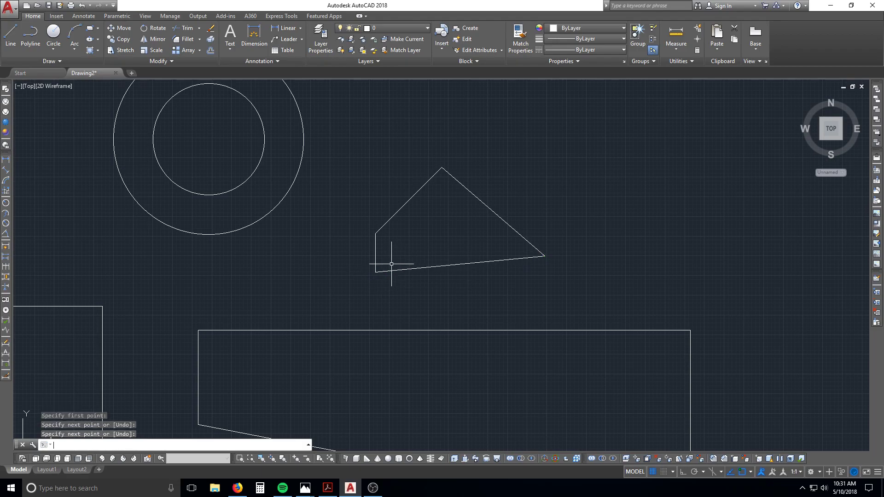
key(Escape)
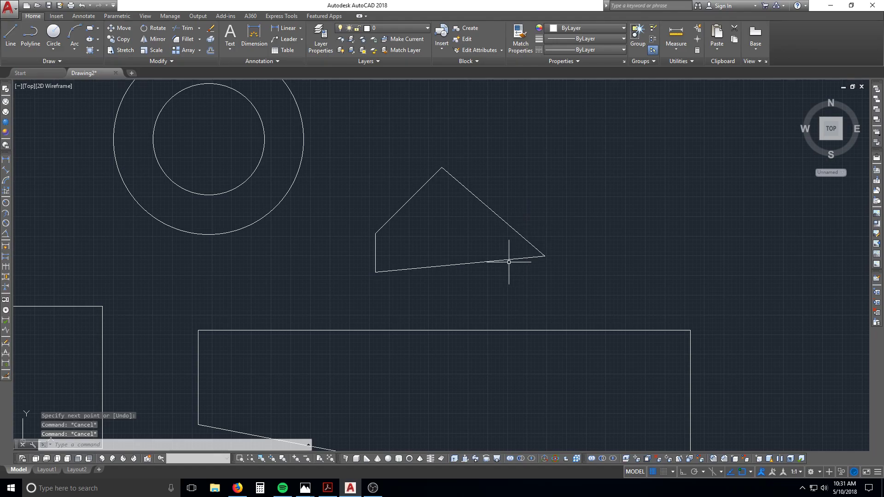
key(Escape)
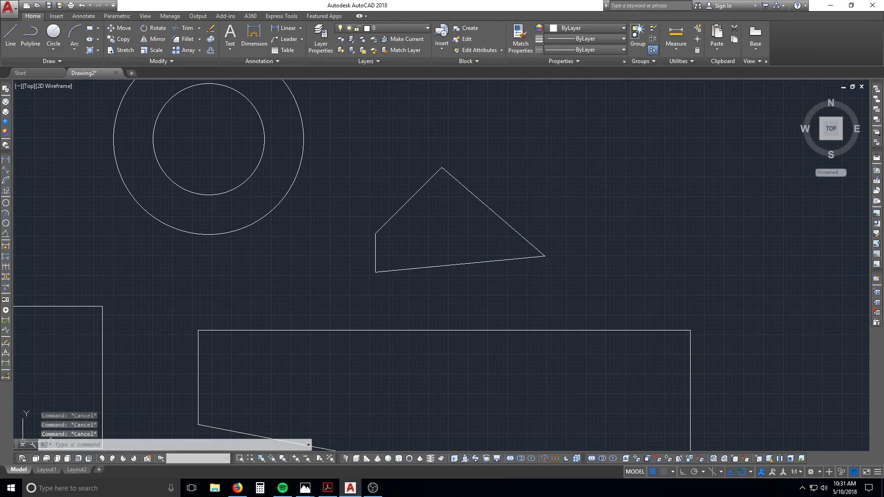
Fillet the closed shape's right-hand corner with a radius of about 1 9/16" defined by picking two points
text(F)
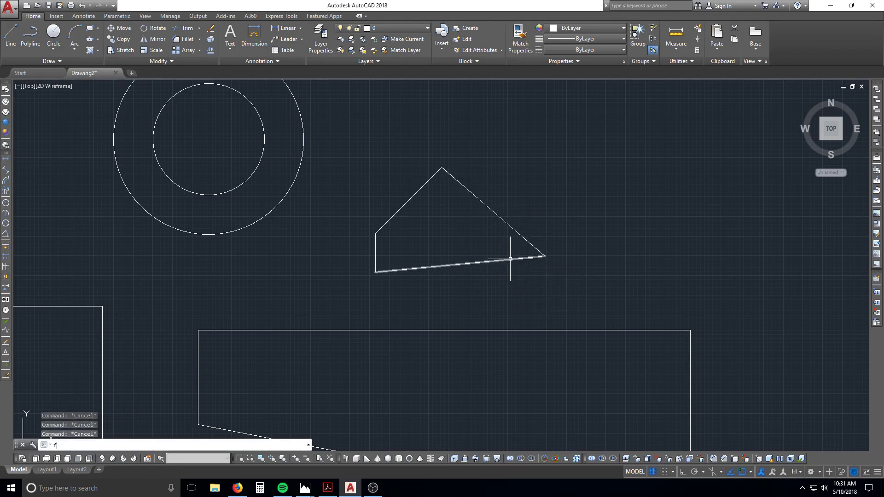
key(Return)
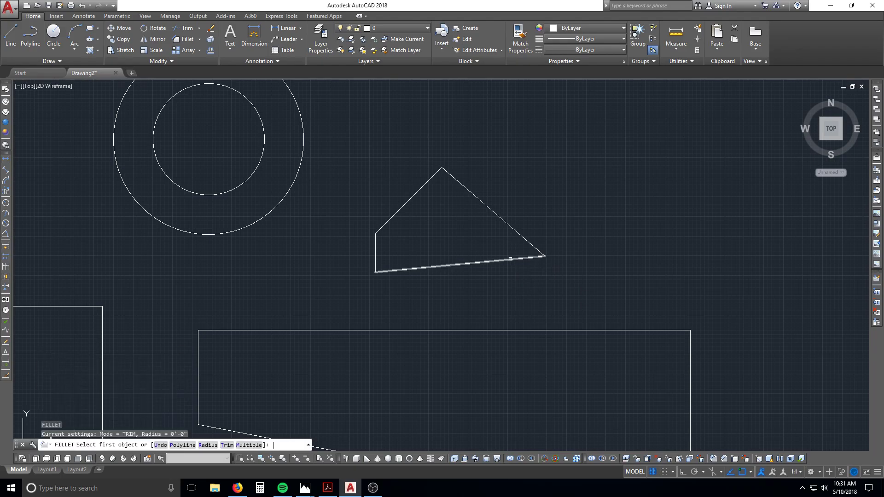
key(Return)
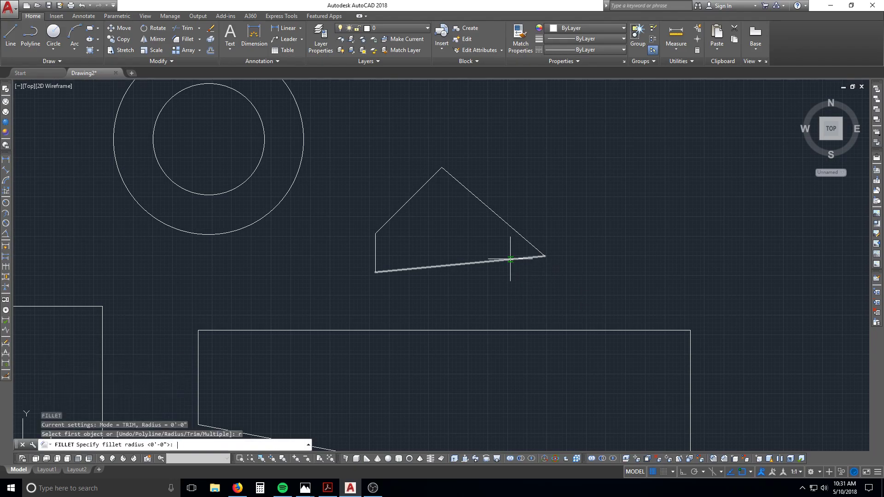
scroll(533, 248, up, 4)
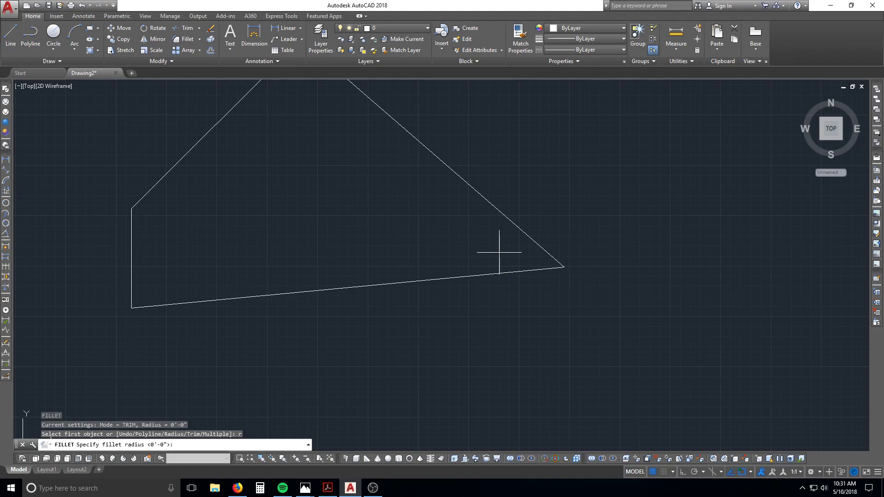
click(443, 251)
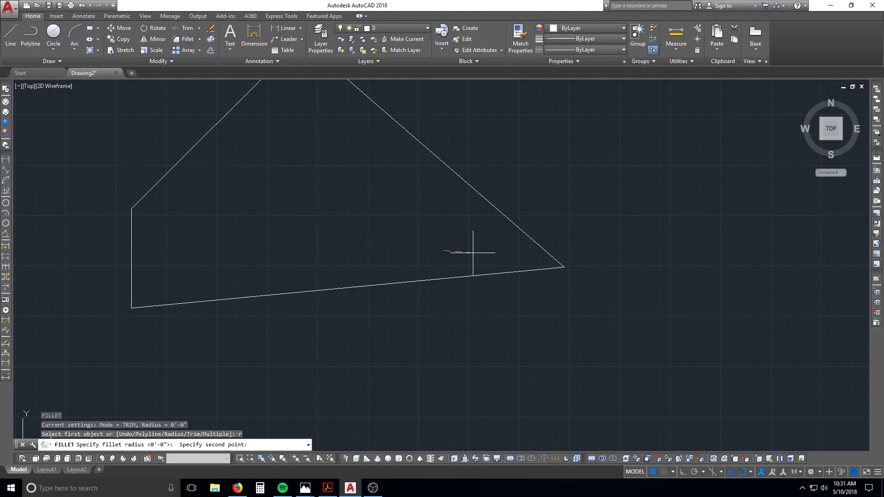
click(474, 253)
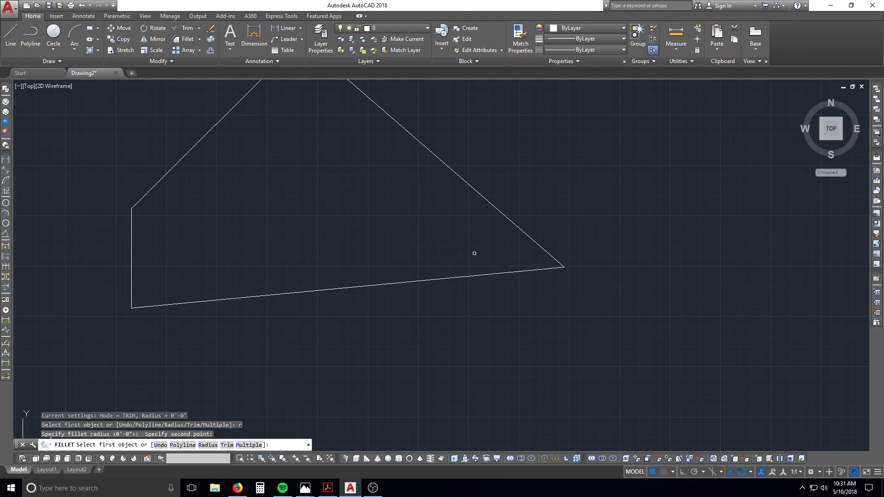
click(527, 237)
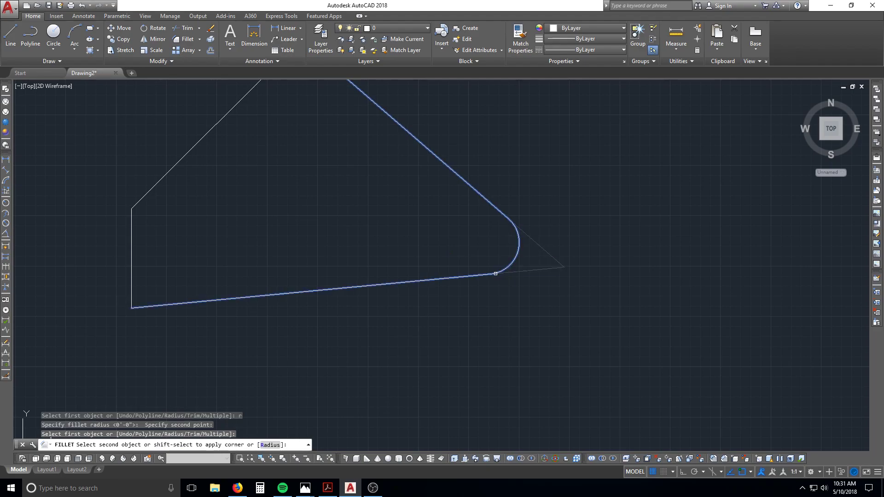
click(494, 274)
scroll(548, 237, down, 2)
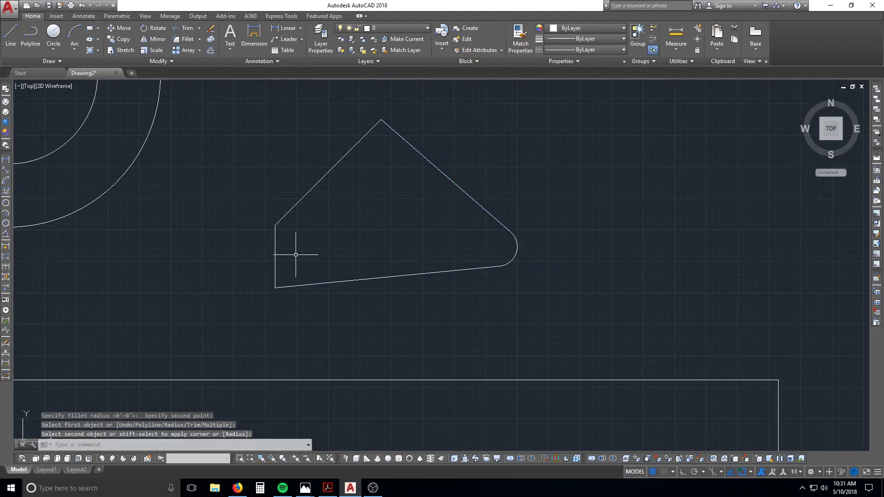
Fillet the corner between the vertical line and the lower edge with the same radius
key(Return)
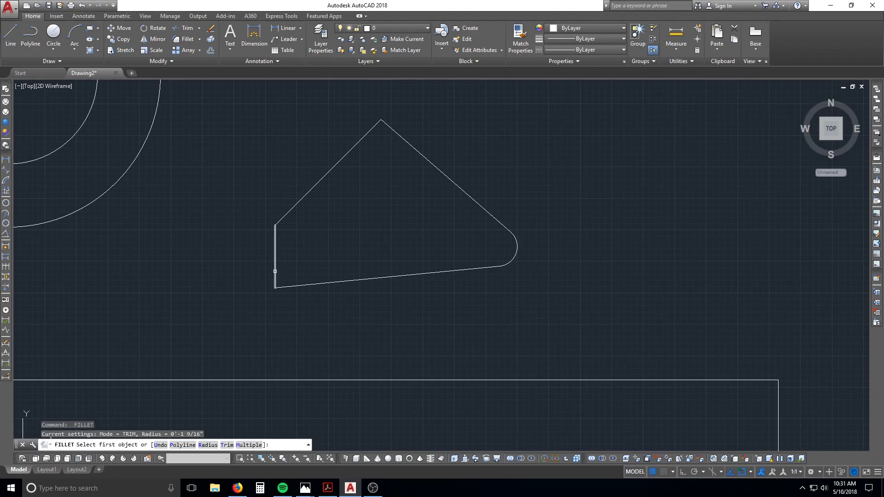
key(Escape)
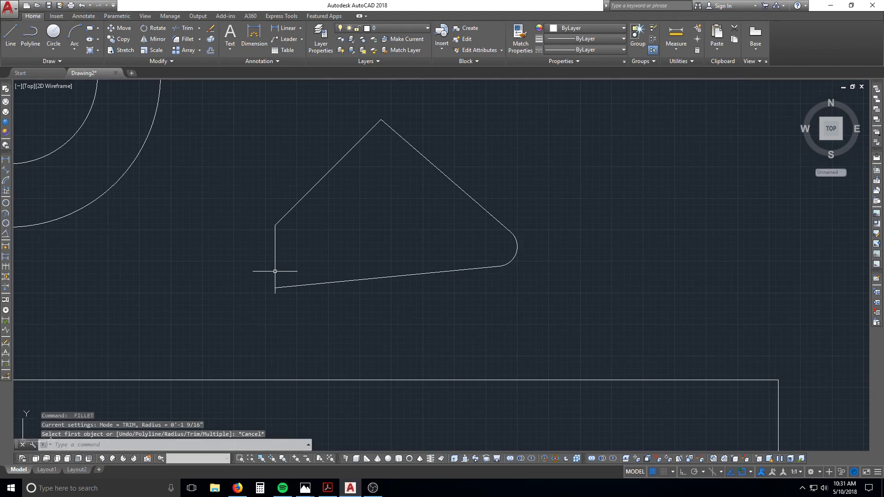
key(Return)
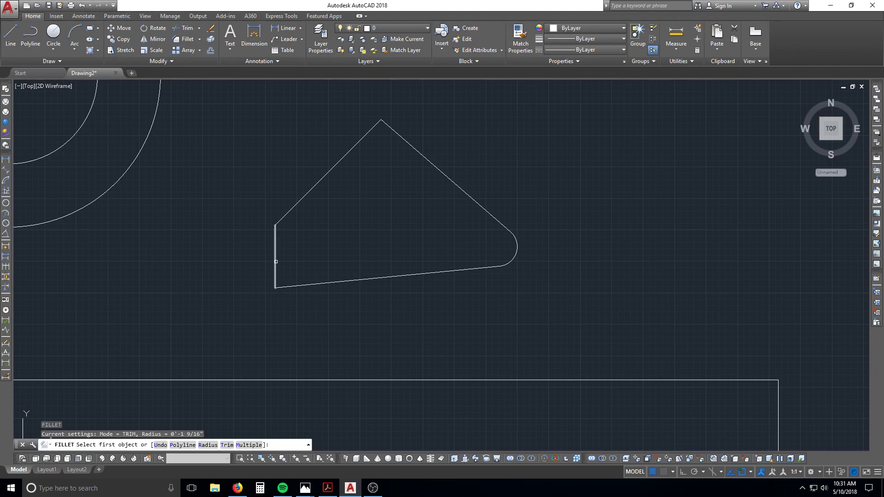
click(276, 262)
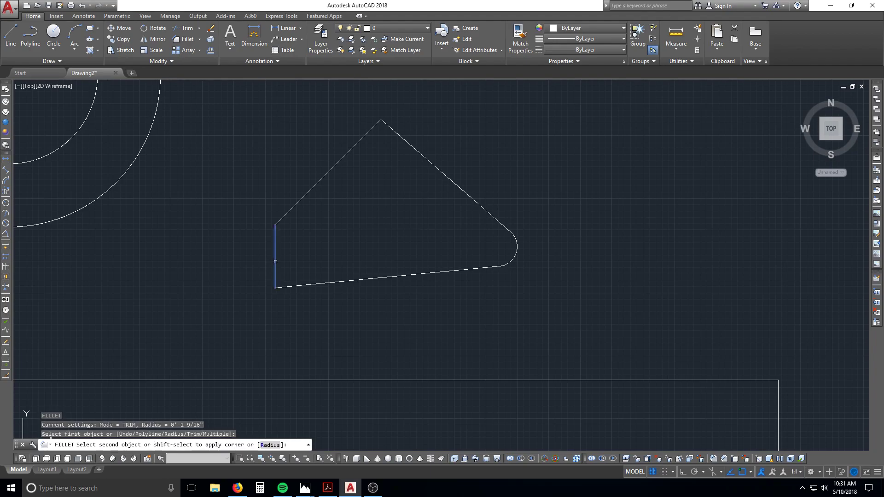
click(309, 283)
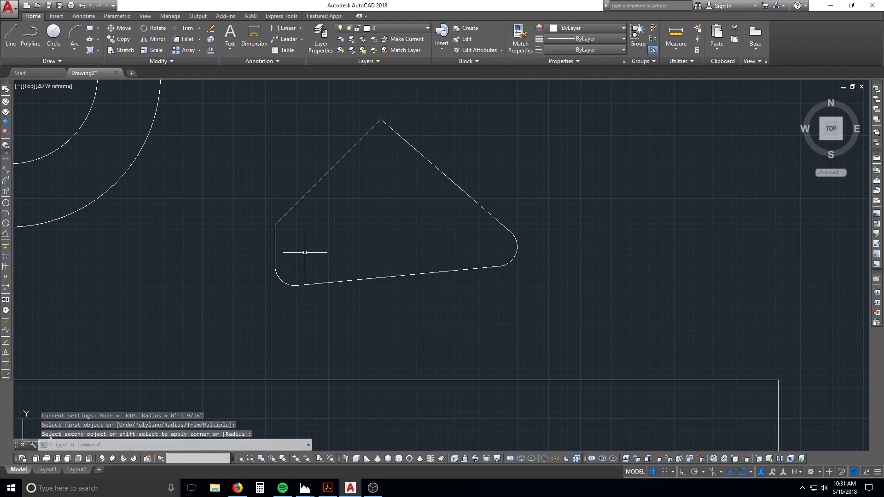
Round the shape's upper-left corner and its peak with the same fillet radius
key(Return)
click(275, 243)
click(366, 135)
key(Return)
click(372, 133)
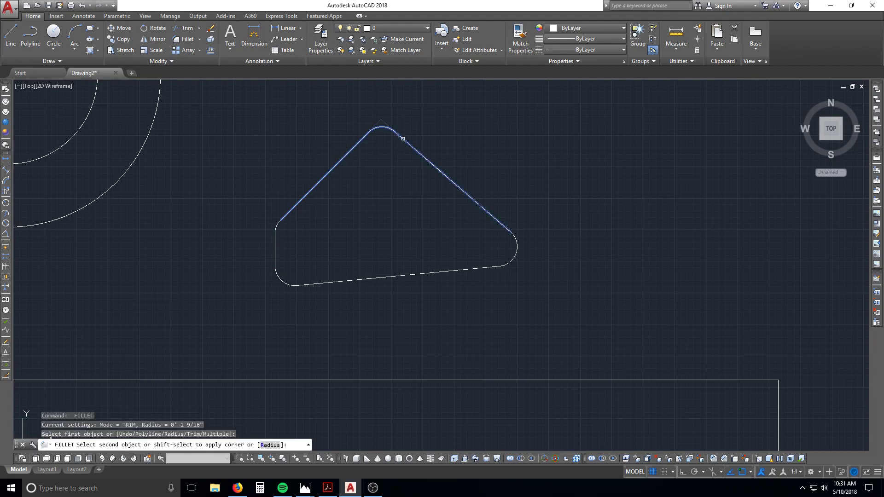
click(401, 137)
key(Escape)
scroll(442, 295, down, 3)
scroll(437, 292, up, 3)
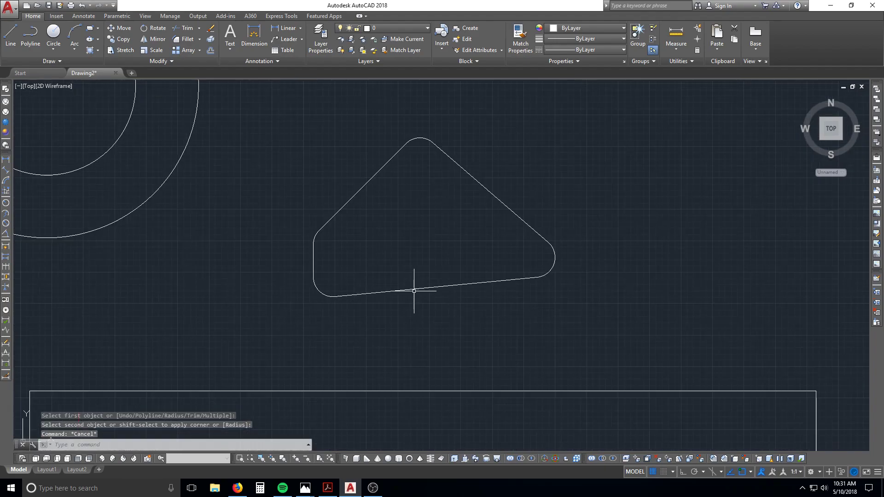
middle_drag(414, 254, 420, 293)
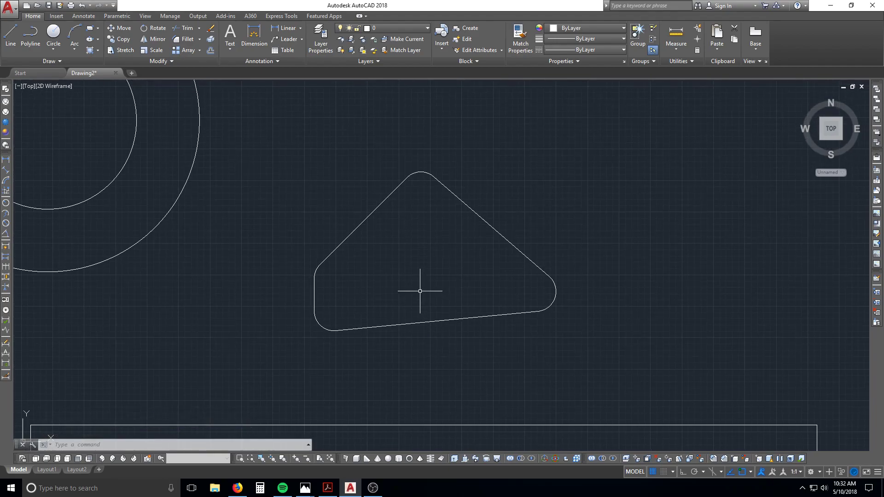
scroll(442, 256, down, 2)
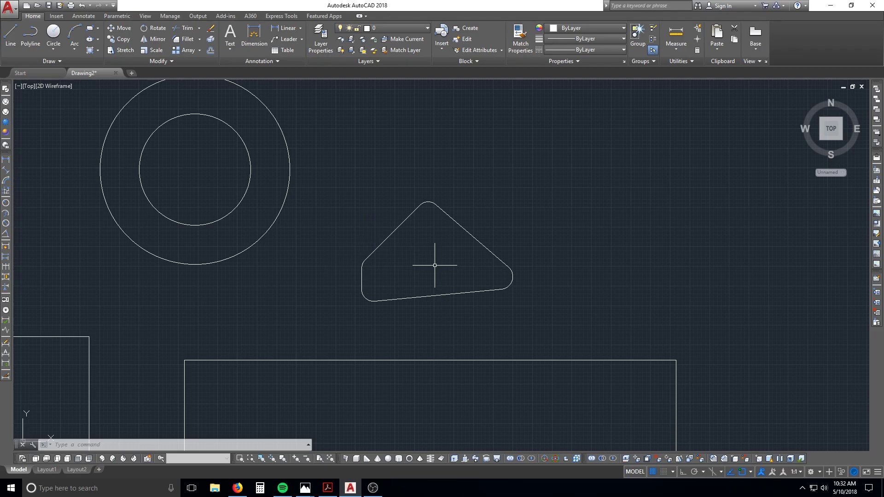
click(460, 210)
click(443, 221)
key(Escape)
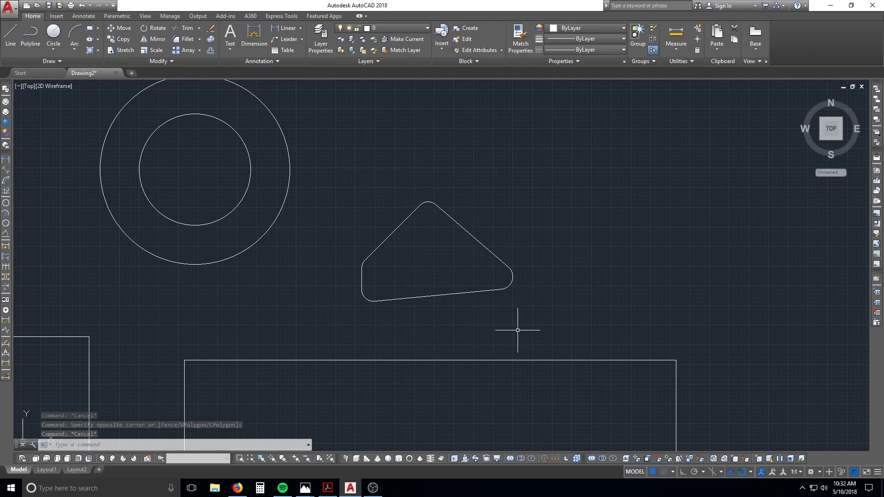
key(Escape)
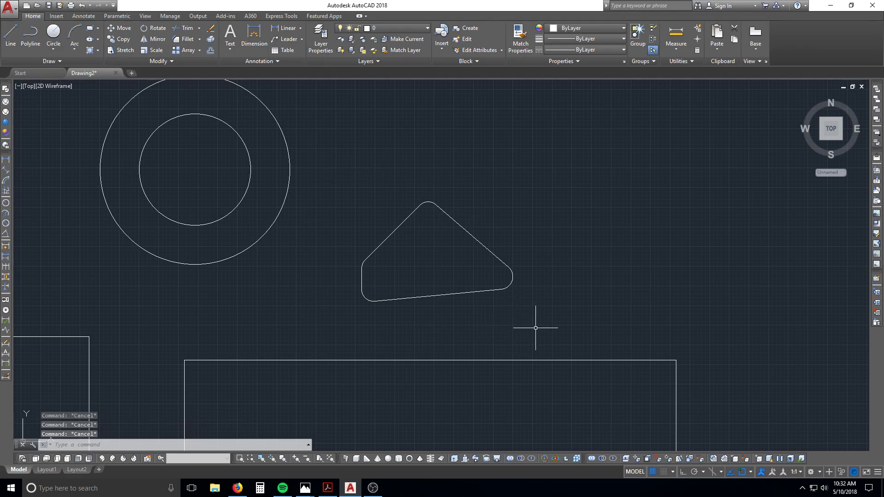
Offset the rounded shape's right-hand corner arc and its upper-right edge outward by 2"
text(o)
key(Return)
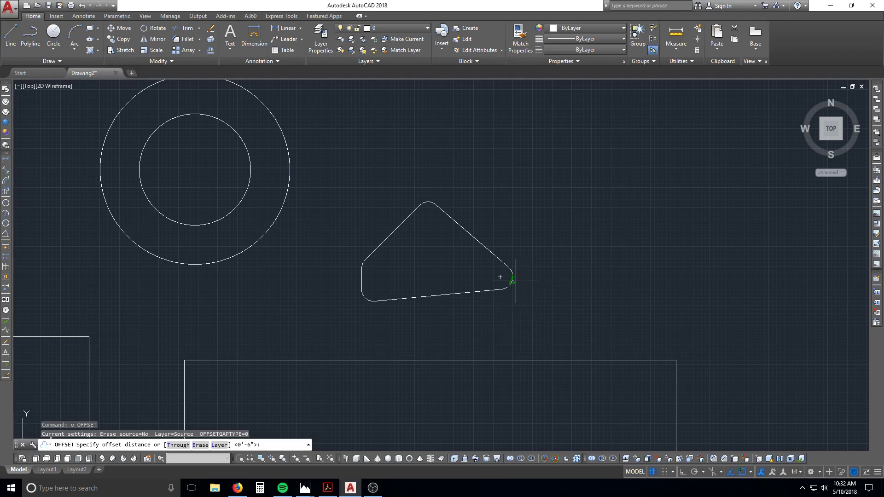
text(2)
key(Return)
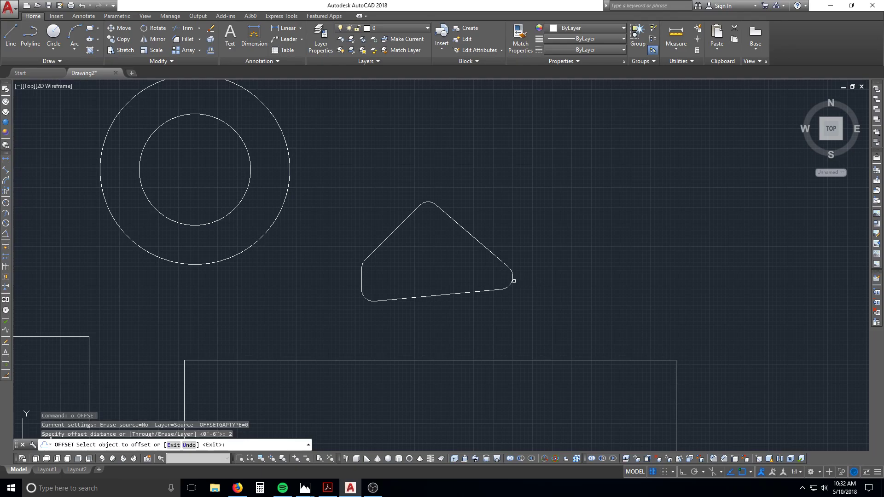
click(514, 281)
click(533, 286)
click(497, 259)
click(499, 233)
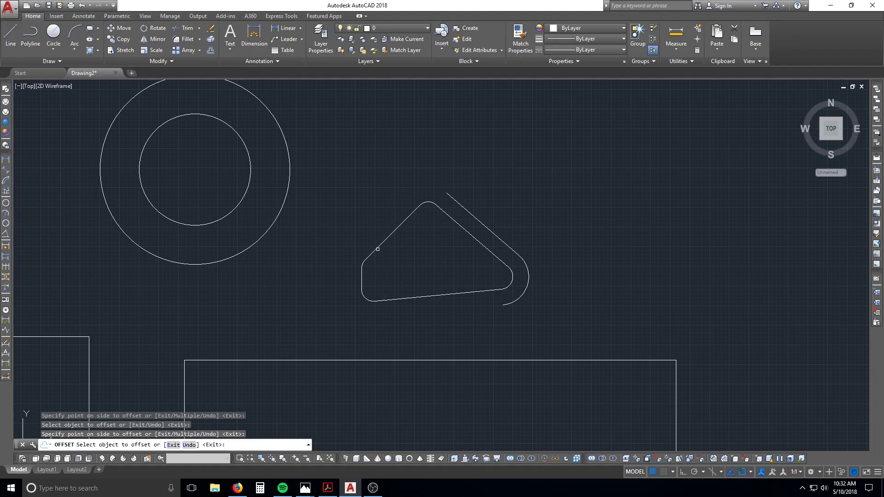
key(Escape)
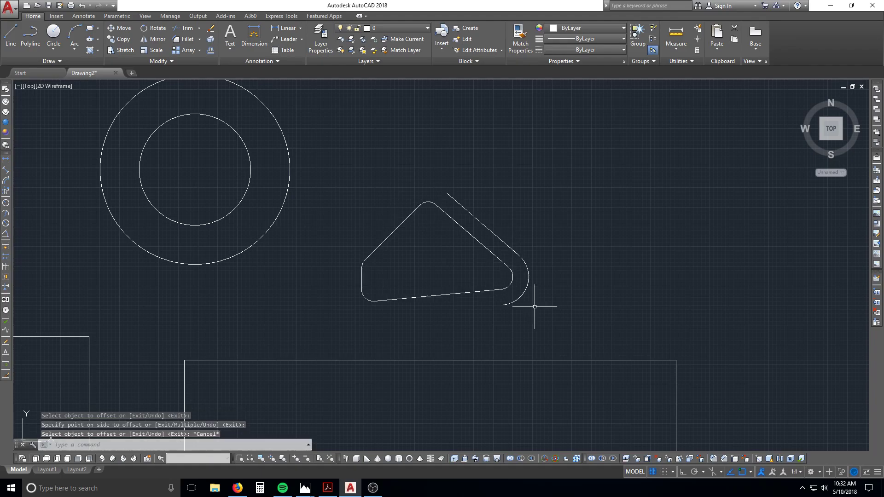
Erase the offset arc and the offset line outside the rounded shape
key(Escape)
key(Escape)
text(e)
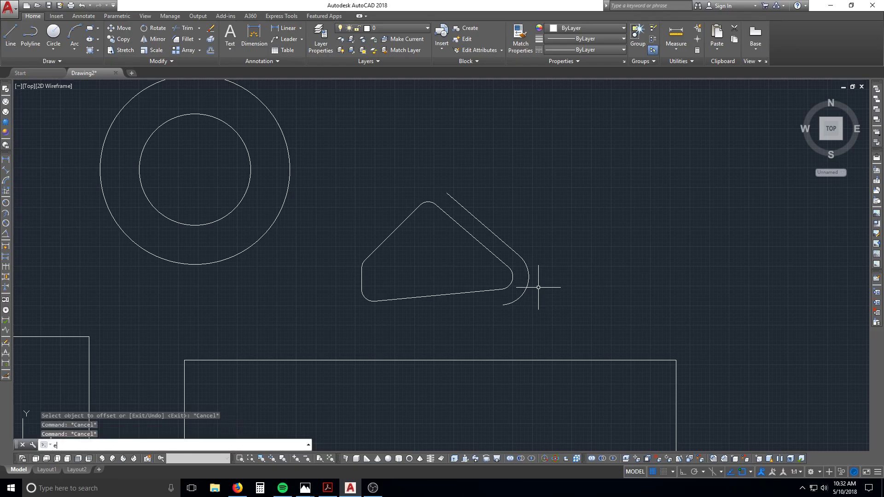
key(Return)
click(544, 280)
click(513, 237)
key(Return)
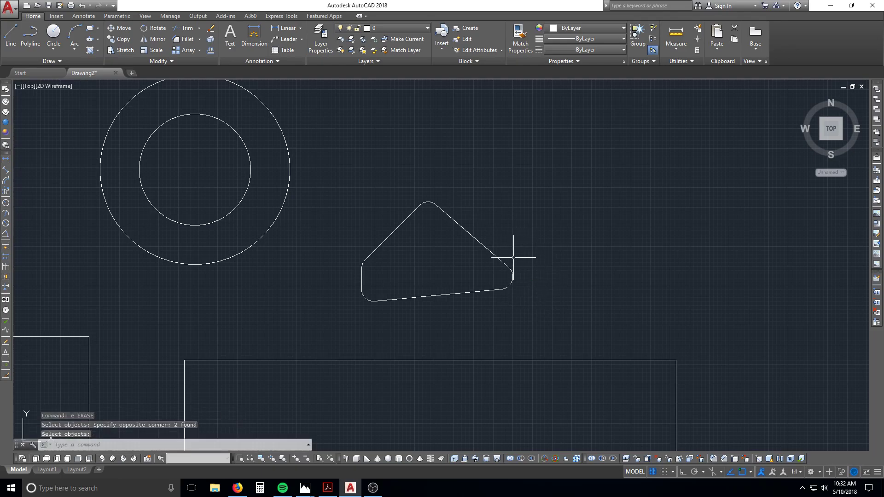
key(Escape)
key(Escape)
key(Escape)
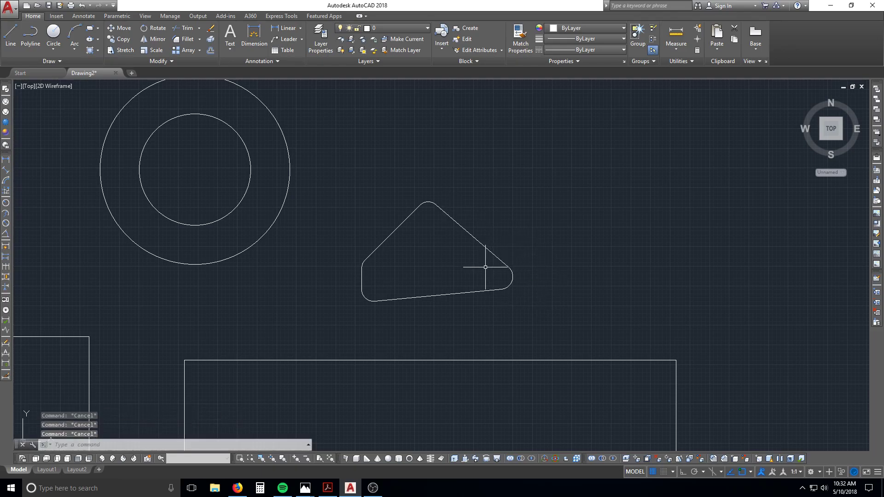
Join all the lines and fillet arcs of the rounded shape into a single polyline
text(j)
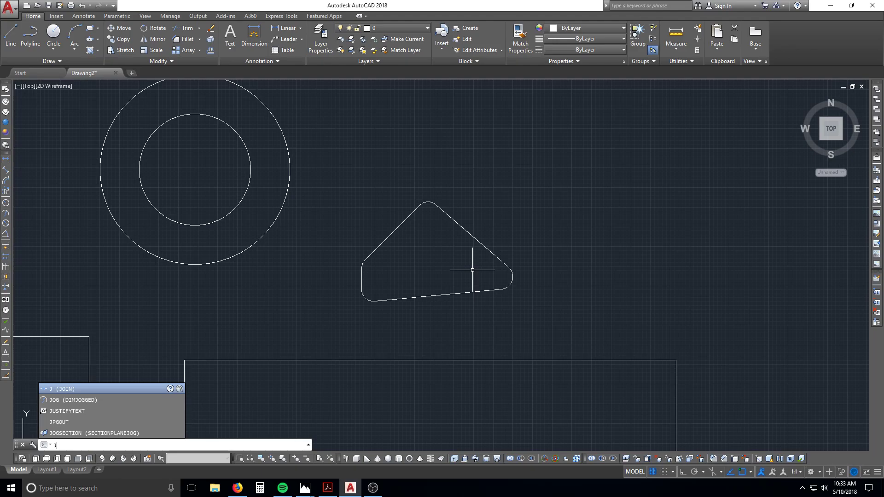
key(Return)
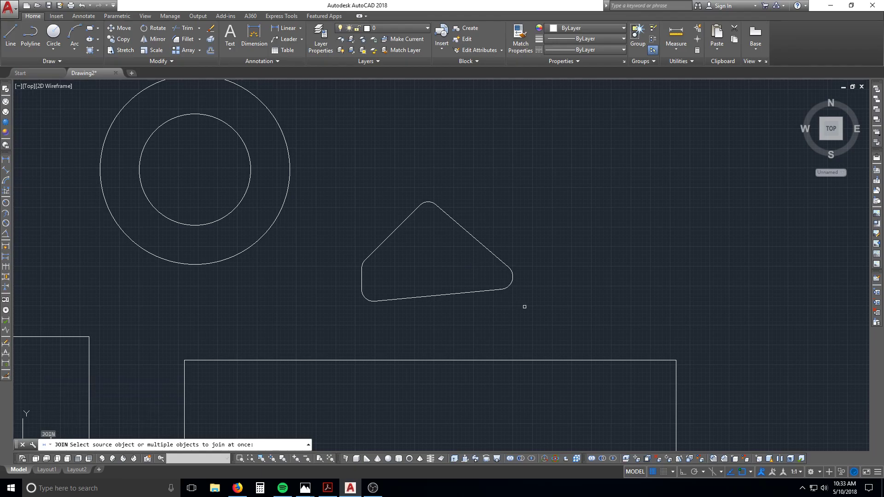
click(528, 311)
click(342, 180)
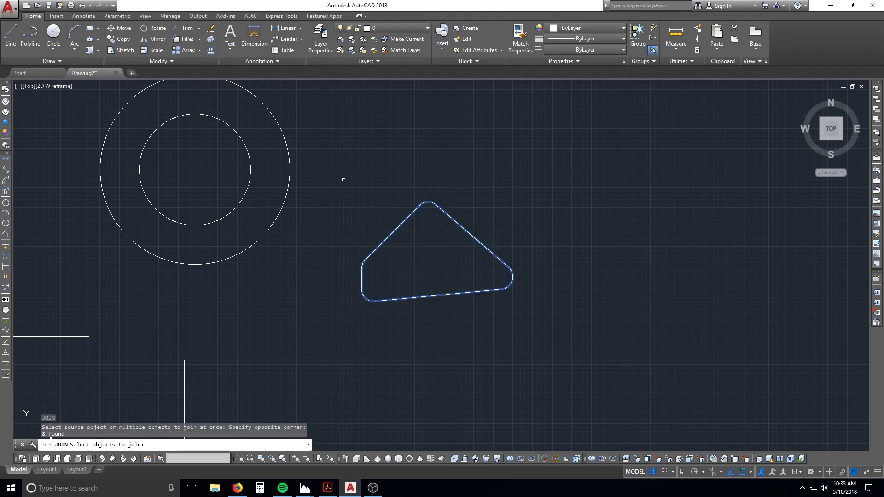
key(Return)
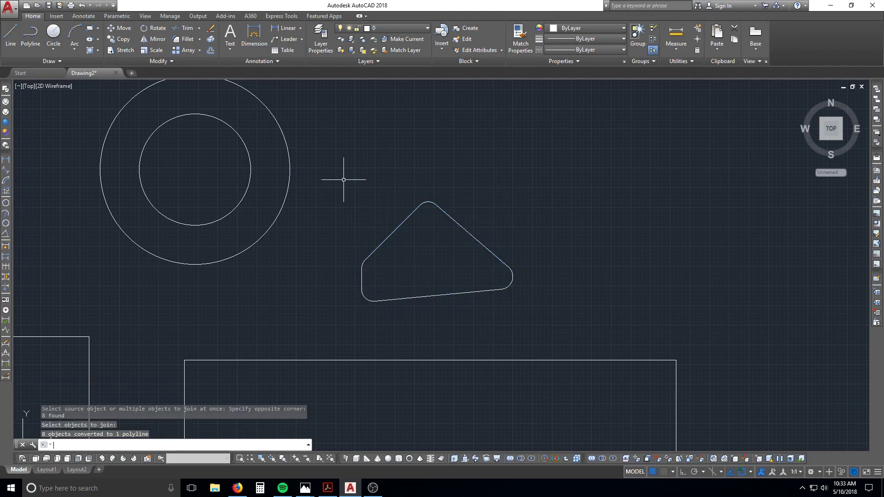
Select the inner circle and the joined rounded shape to check whether each behaves as one object
click(250, 186)
click(225, 208)
click(286, 197)
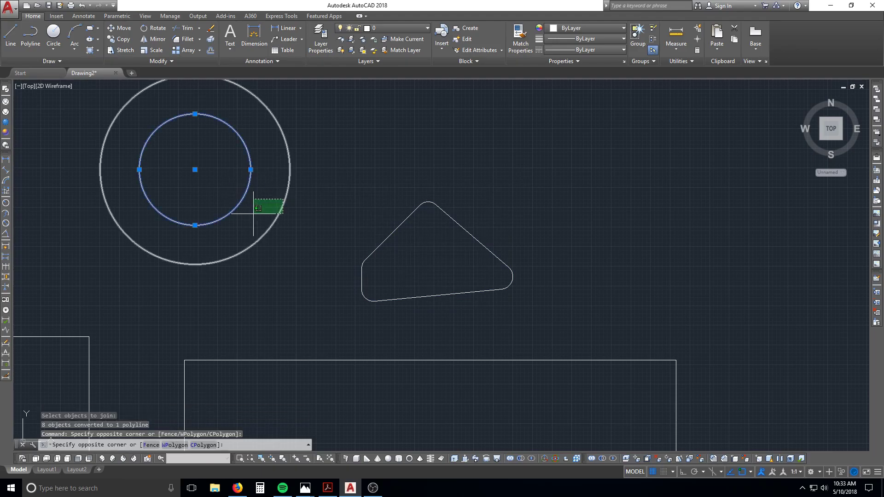
click(253, 223)
key(Escape)
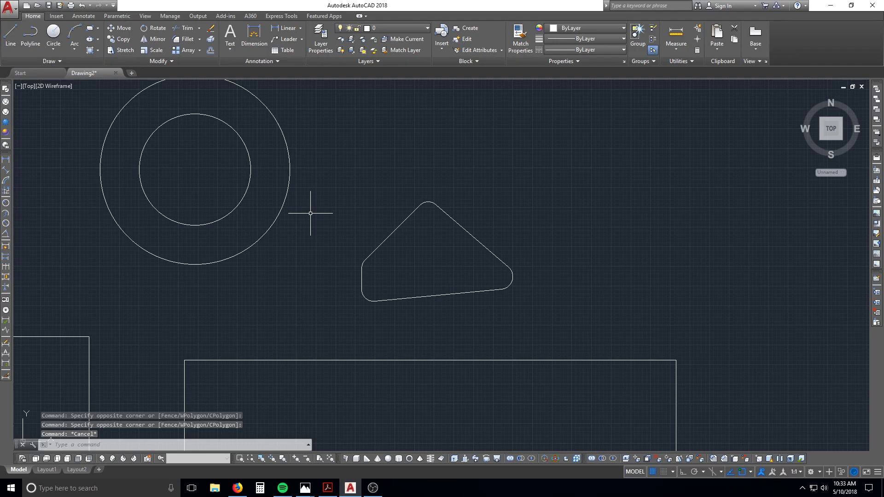
click(409, 211)
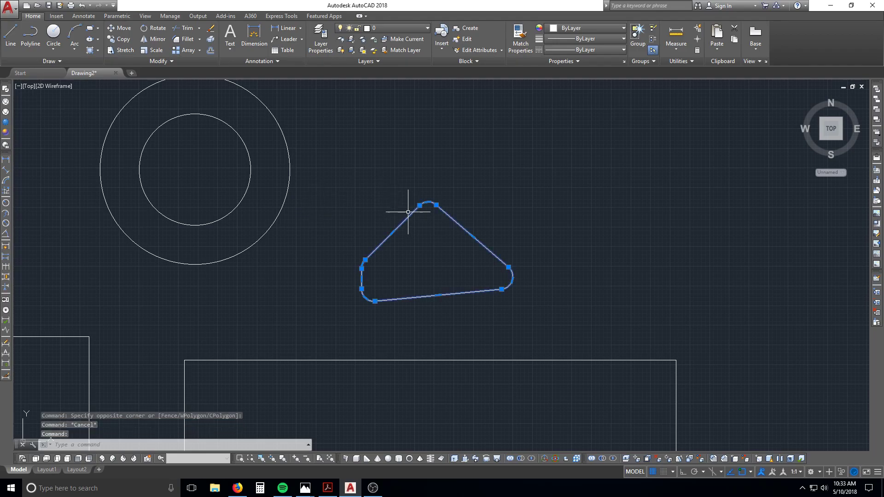
key(Escape)
click(396, 229)
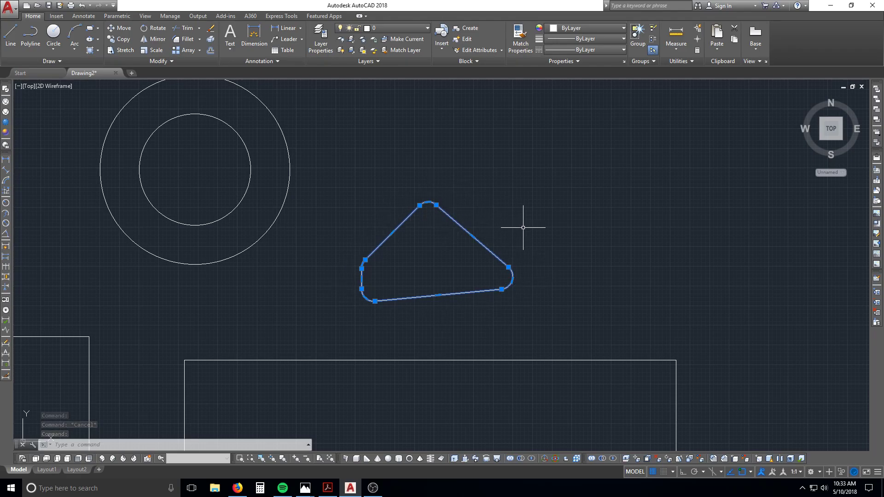
key(Escape)
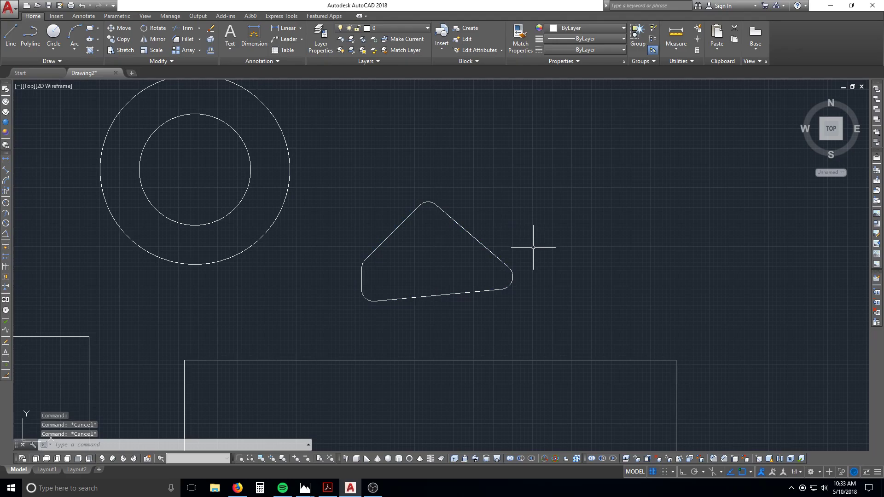
Offset the joined rounded shape outward by 2"
text(o)
key(Return)
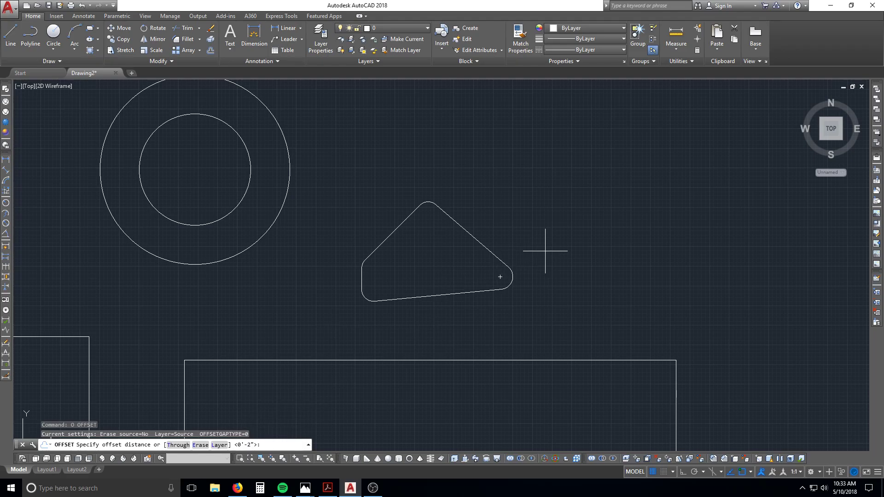
key(Return)
click(480, 243)
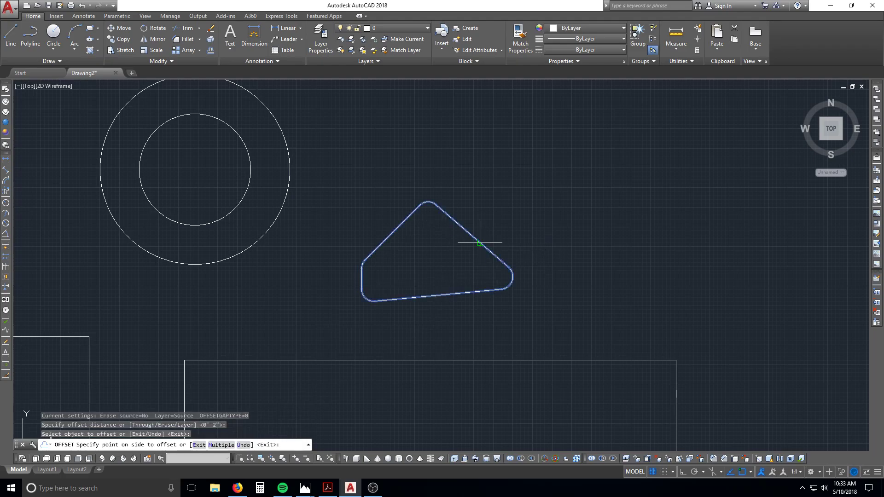
click(584, 249)
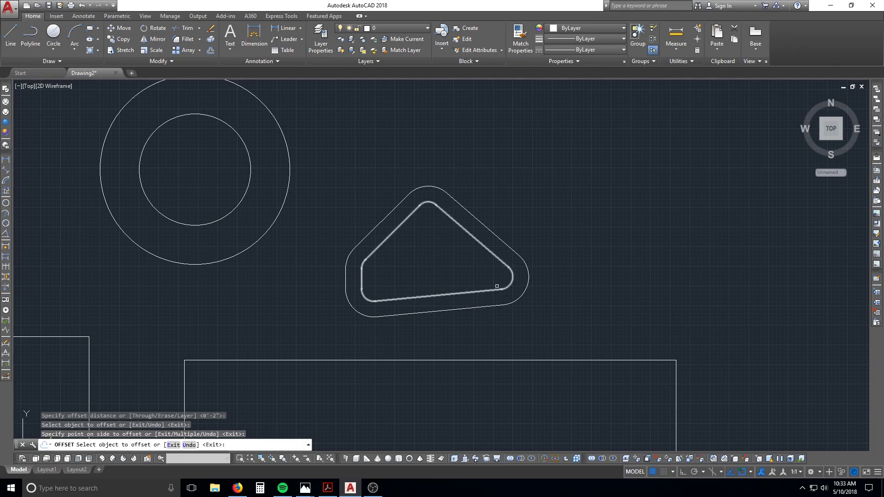
Offset the outermost outline outward by the same 2" distance two more times
click(527, 273)
click(562, 233)
click(525, 237)
click(561, 224)
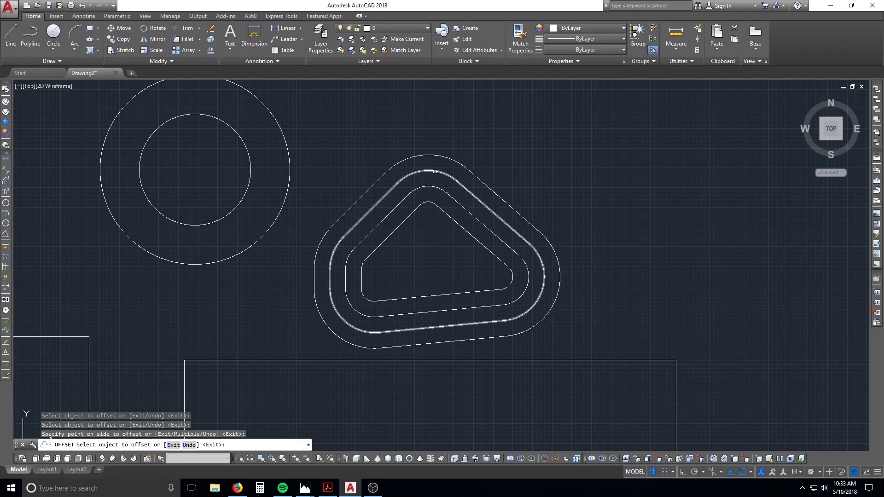
key(Escape)
Erase the two outermost offset outlines, keeping the original shape and its first offset
text(e)
key(Return)
click(517, 226)
key(Escape)
text(e)
key(Return)
click(538, 212)
click(517, 239)
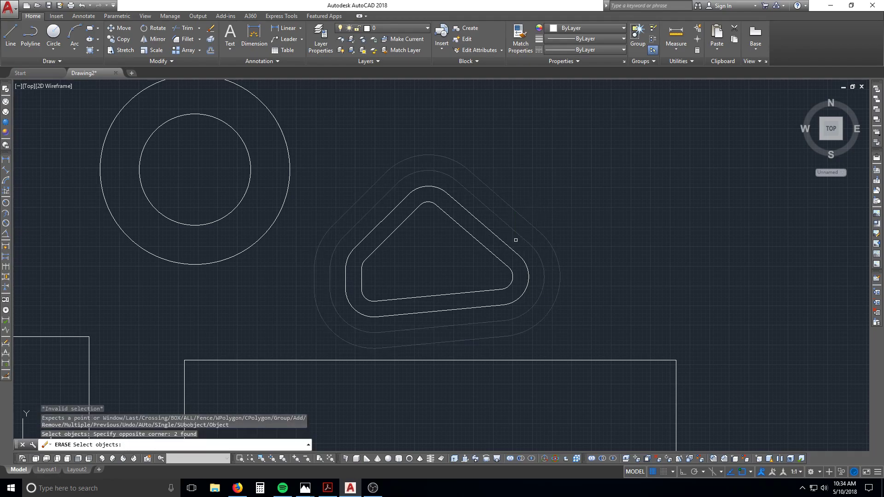
key(Return)
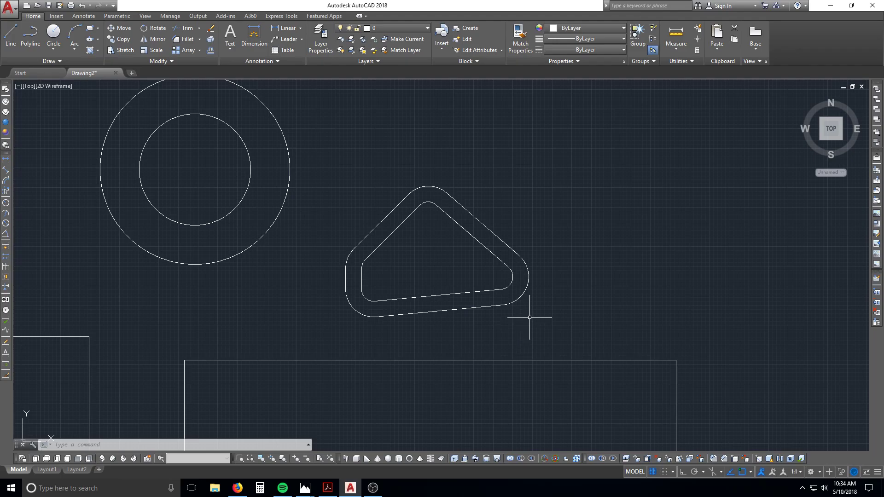
key(Escape)
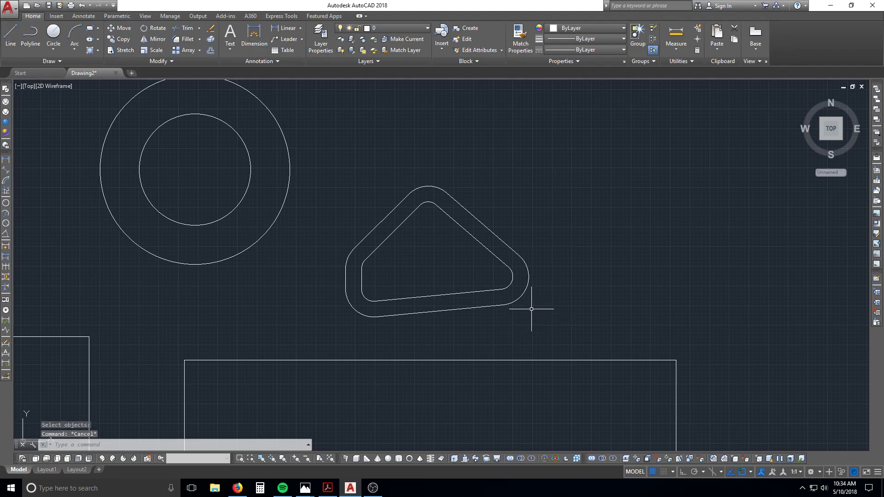
Draw a single steep slanted line in the empty area to the right of the rounded shape
text(l)
key(Return)
middle_drag(620, 187, 450, 237)
click(439, 229)
click(418, 318)
key(Return)
Draw a chain of line segments from the slanted line's upper end, zigzagging down and up, then spiralling inward to a short horizontal end
key(Return)
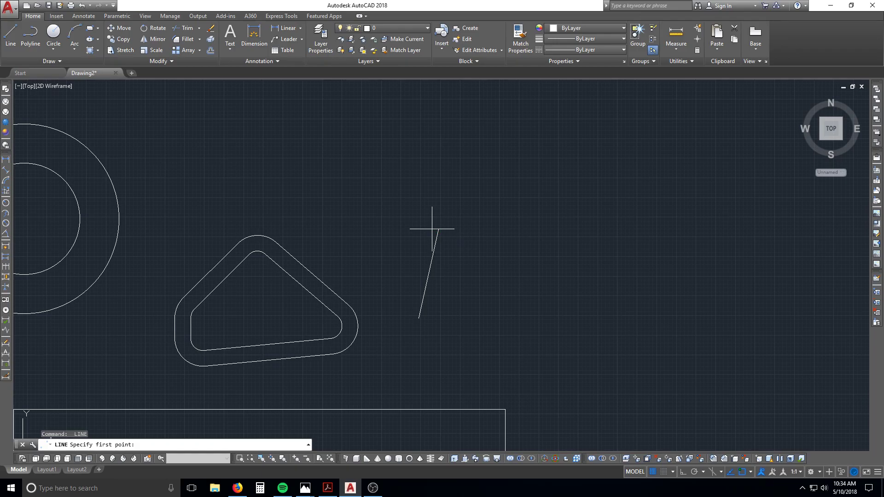
click(437, 231)
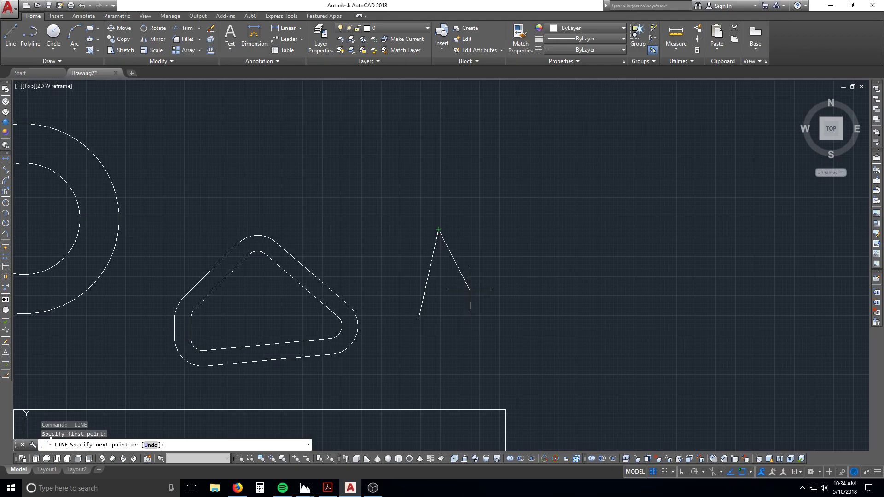
click(470, 290)
click(509, 238)
click(551, 267)
click(576, 297)
click(564, 327)
click(532, 343)
click(489, 350)
click(467, 345)
click(457, 325)
click(474, 302)
click(518, 290)
click(546, 299)
click(534, 324)
click(512, 324)
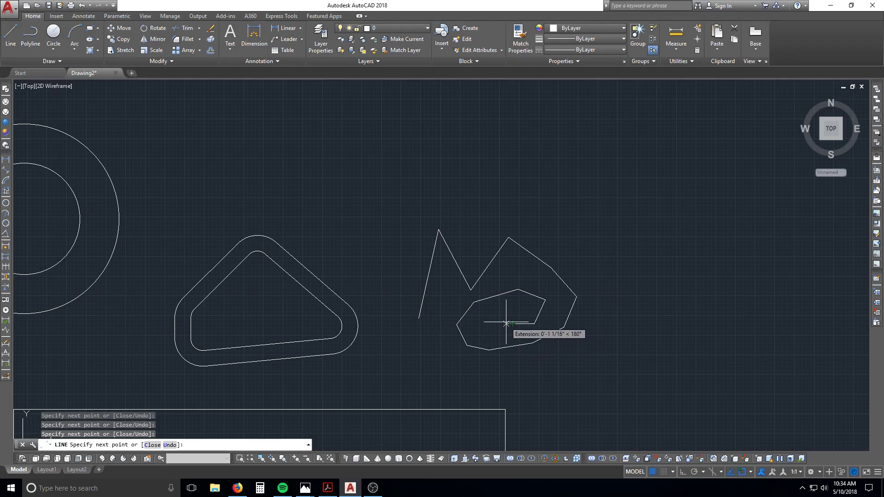
key(Escape)
Select individual segments of the zigzag spiral to check whether they are separate objects
scroll(529, 351, up, 2)
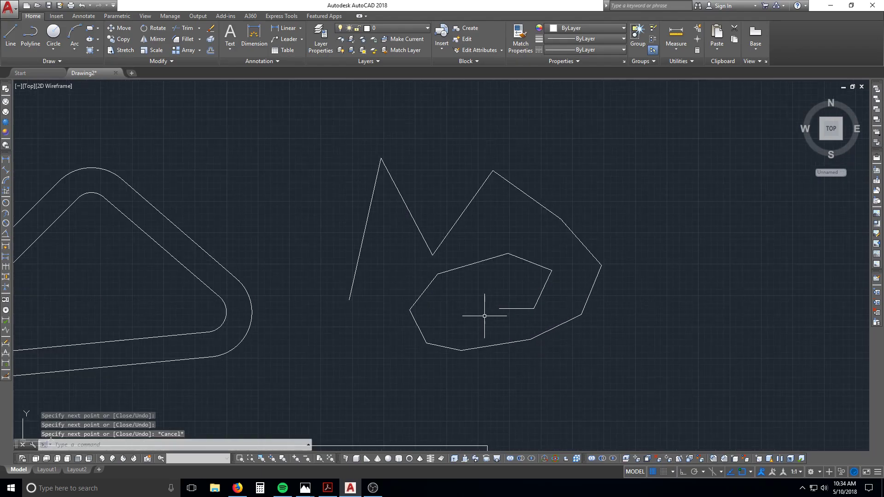
key(Escape)
click(381, 267)
key(Escape)
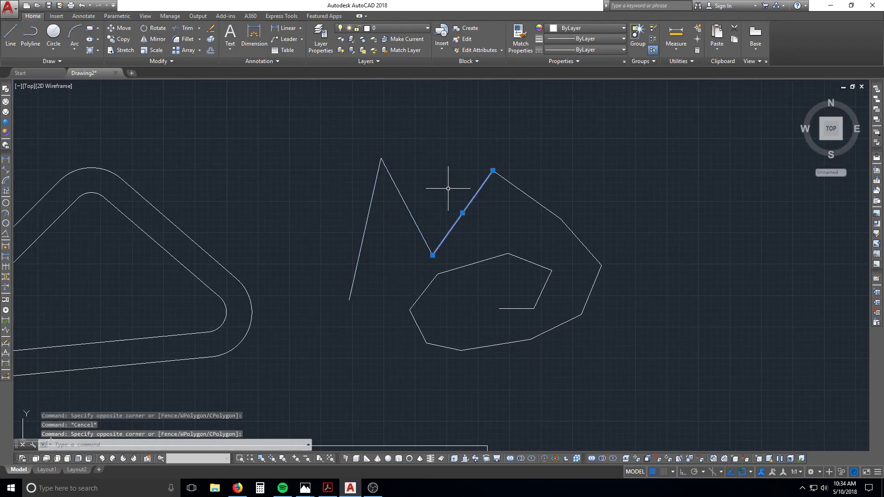
click(560, 188)
key(Escape)
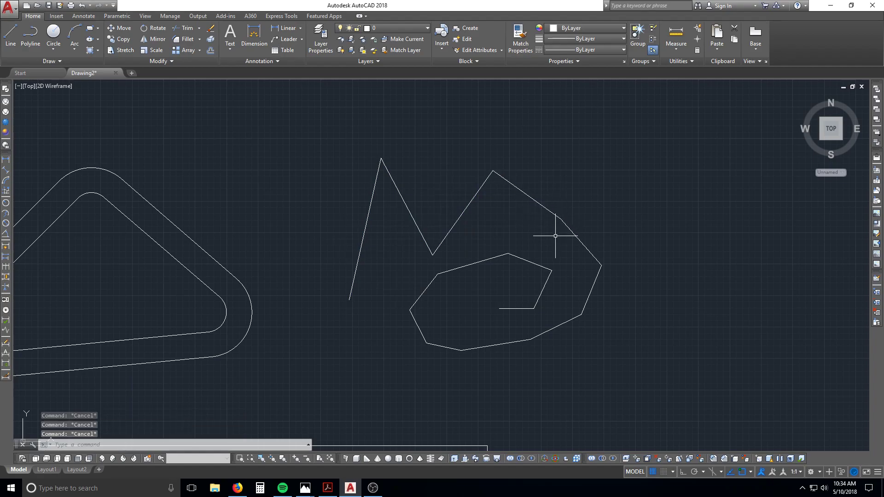
Join all segments of the zigzag spiral into a single polyline
text(j)
key(Return)
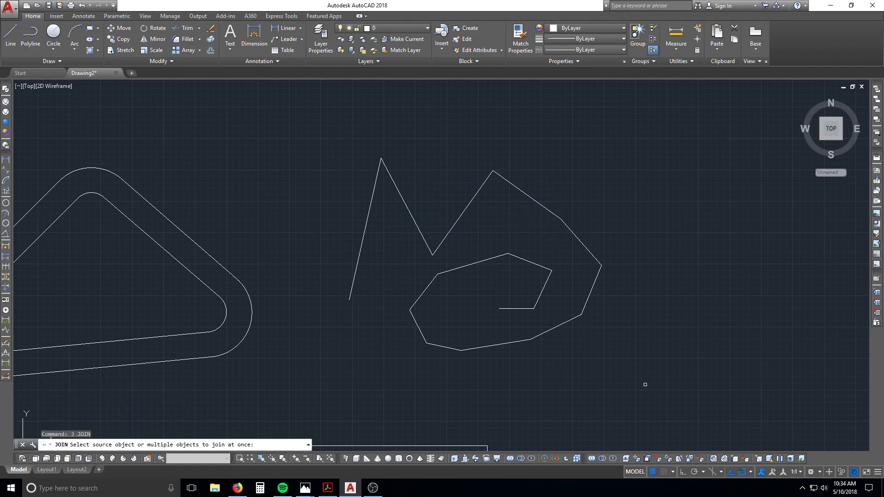
click(651, 407)
click(321, 102)
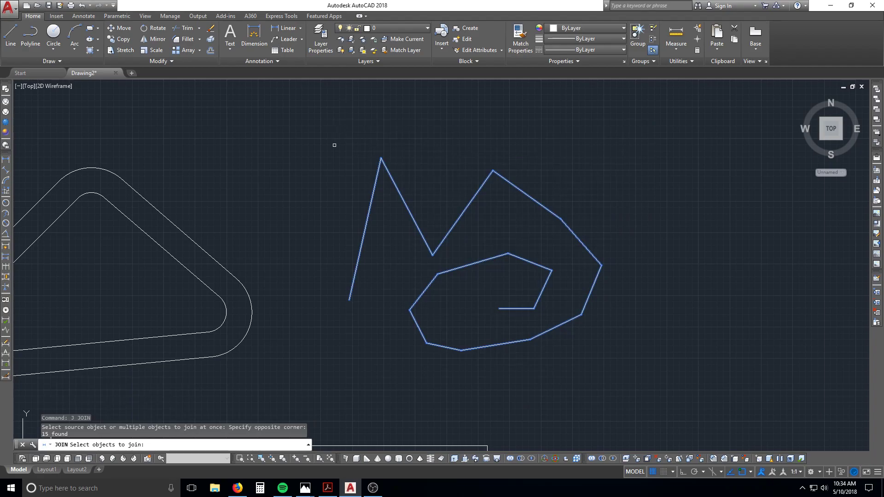
key(Return)
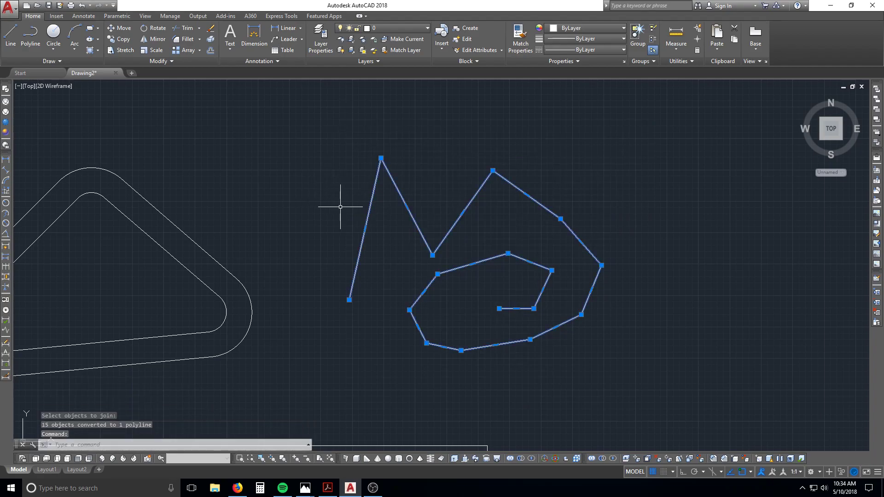
key(Escape)
key(Escape)
key(Escape)
Offset the joined zigzag spiral polyline by 1 inch toward its inner side
text(o)
key(Return)
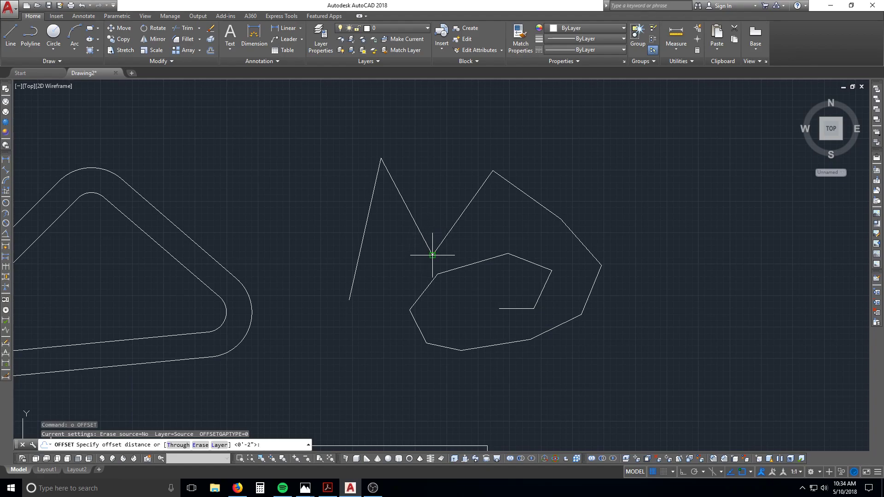
click(467, 222)
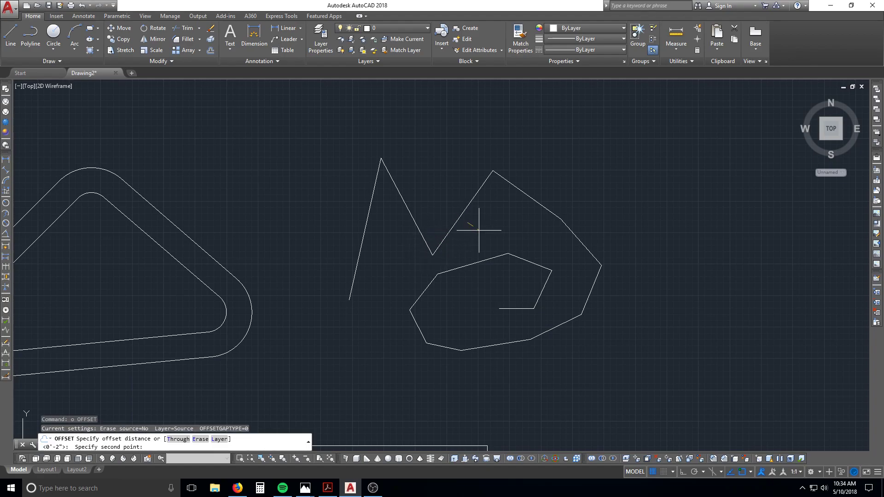
text(1)
key(Return)
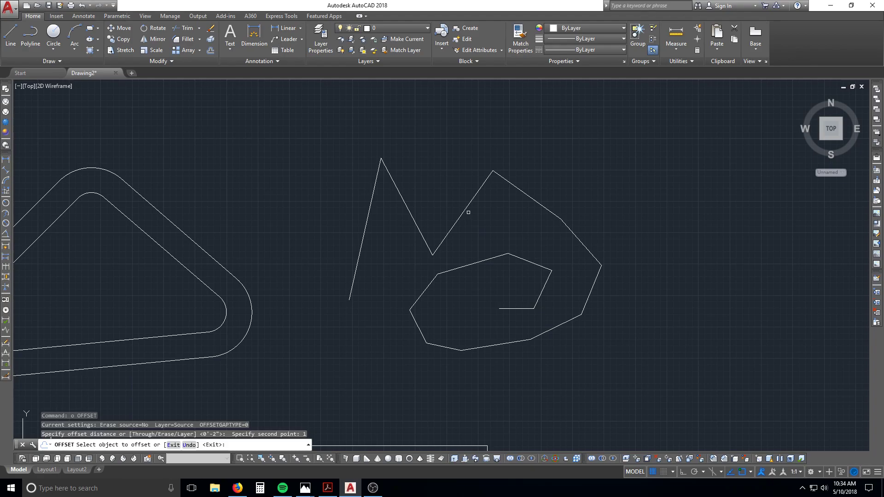
click(465, 211)
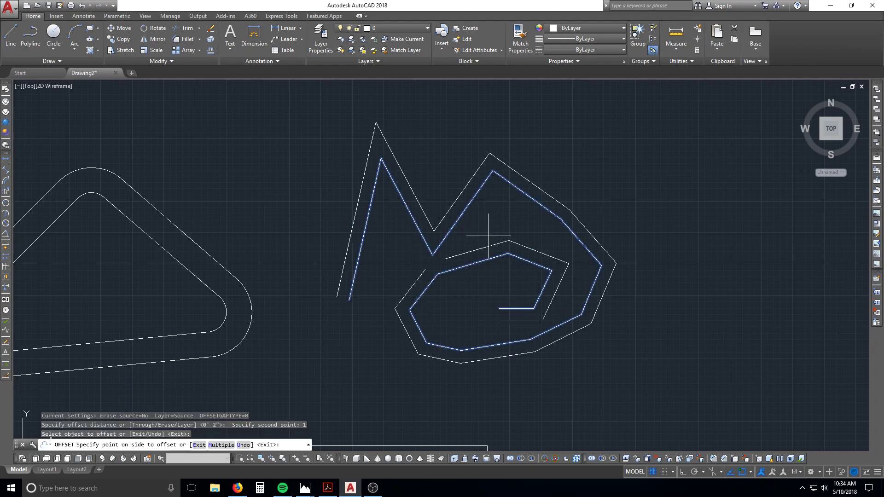
click(484, 228)
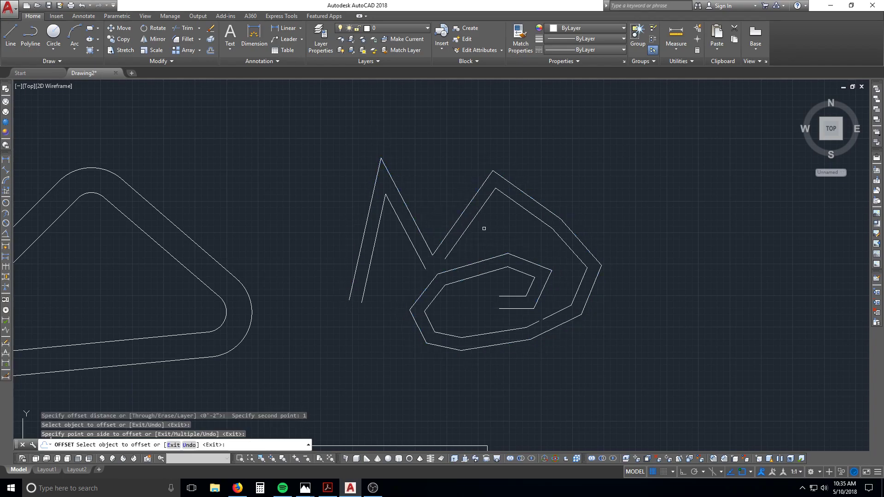
key(Escape)
Select parts of the original and offset spirals to check which pieces belong together
click(450, 246)
key(Escape)
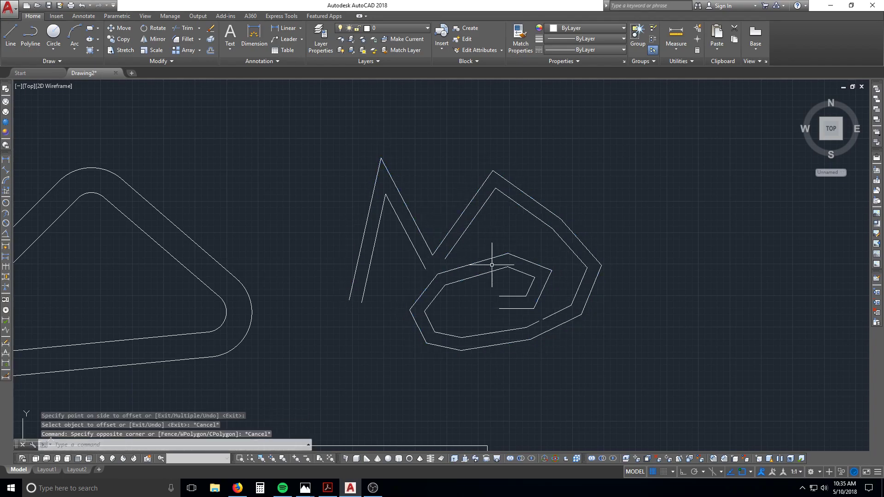
click(529, 326)
key(Escape)
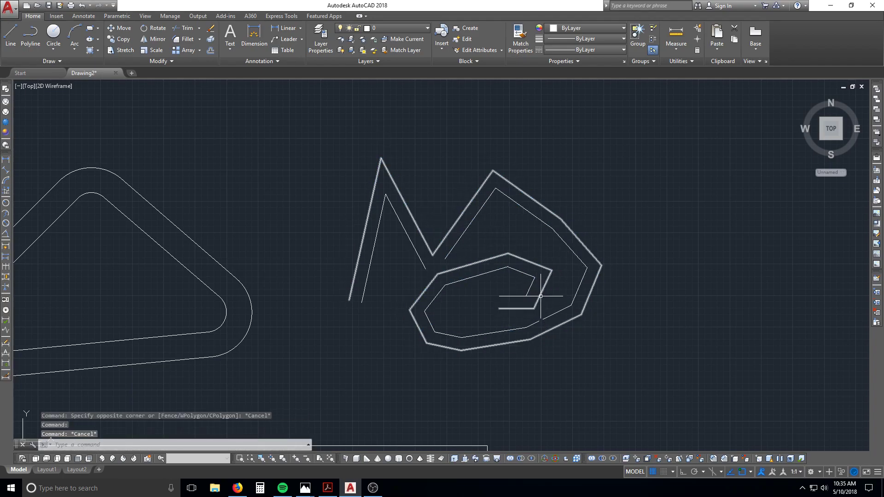
click(541, 296)
key(Escape)
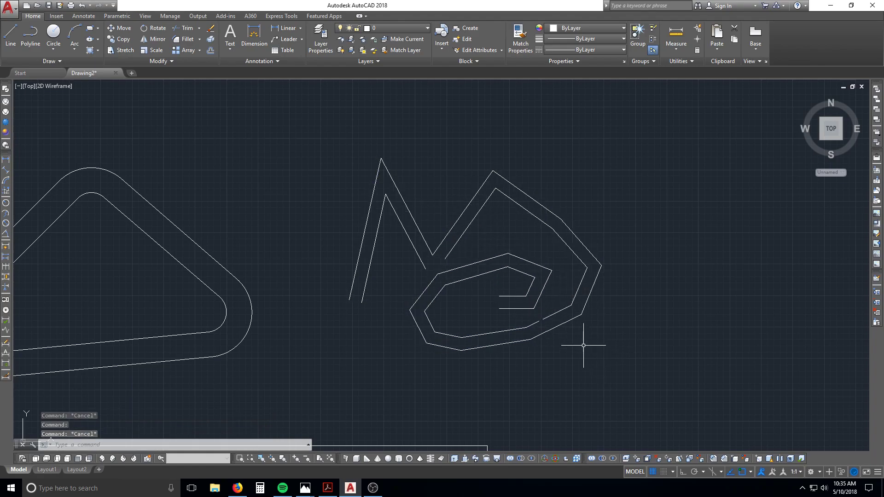
Erase the zigzag spiral together with its offset copy
scroll(484, 291, down, 2)
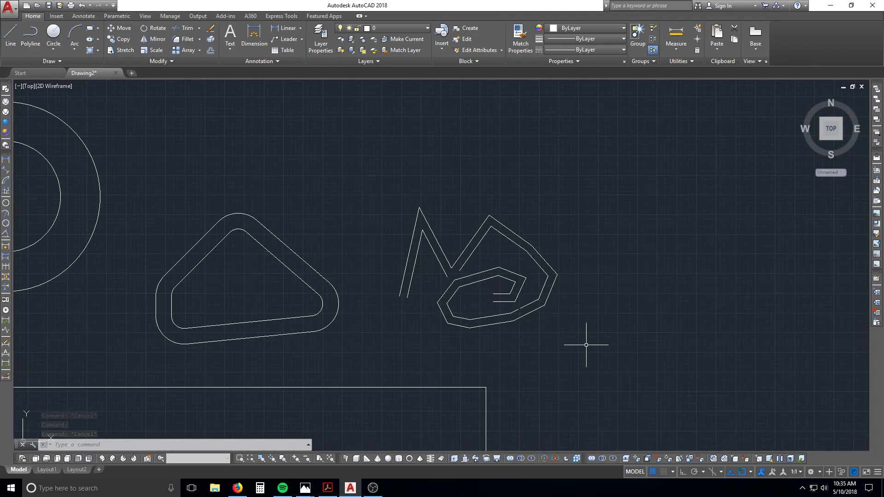
click(586, 345)
click(381, 184)
key(Delete)
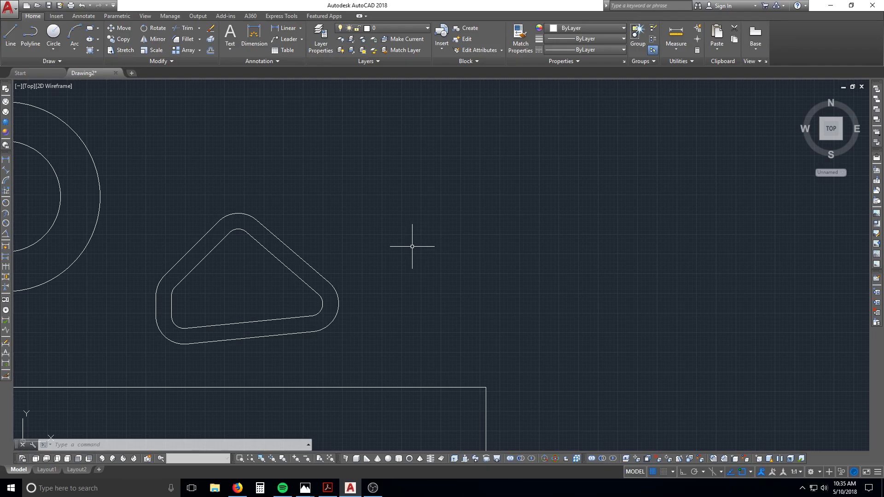
key(Escape)
key(Escape)
text(TRAc)
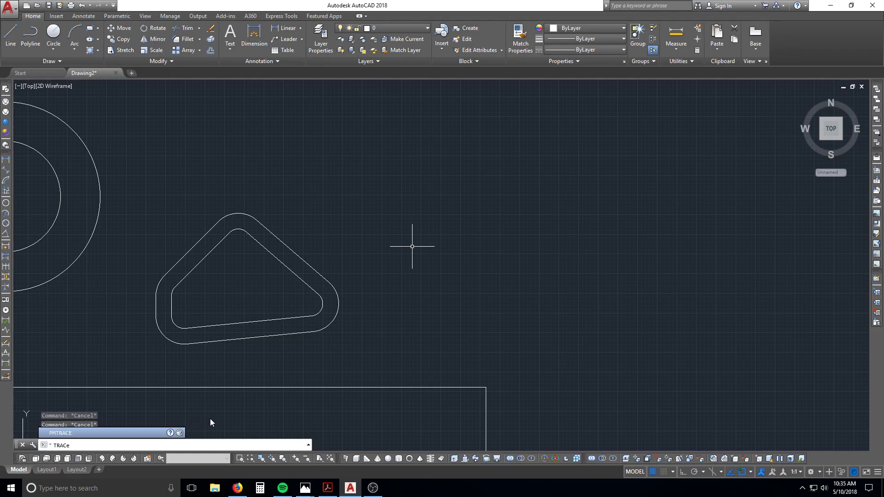
key(Escape)
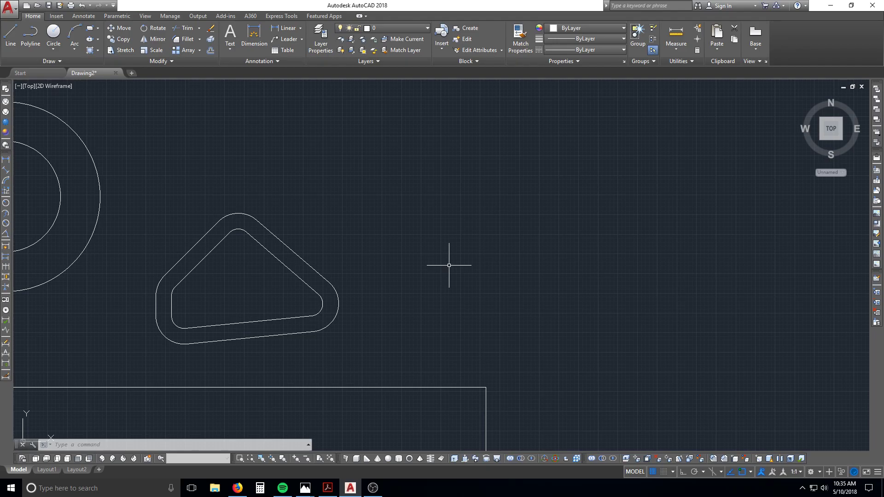
key(Escape)
key(Escape)
key(Escape)
Draw a large closed freeform spline beside the rounded triangle, with a wavy lower edge and a broad arched upper edge
text(SPL)
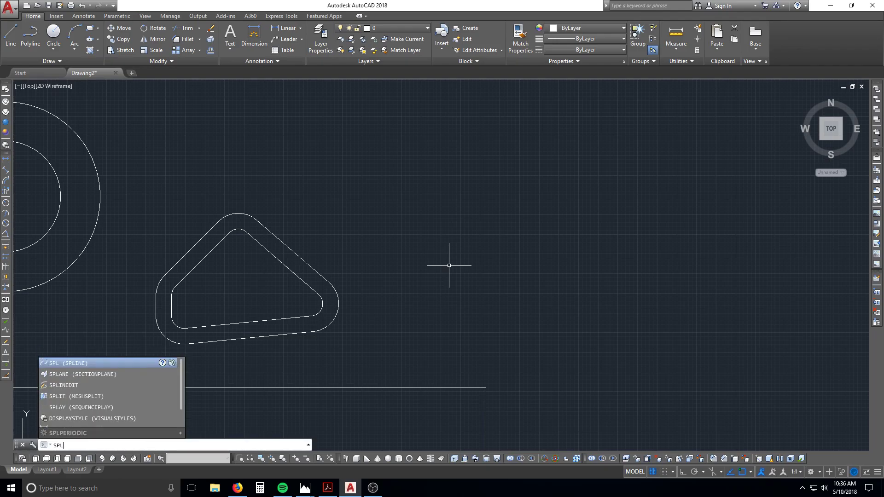
click(45, 363)
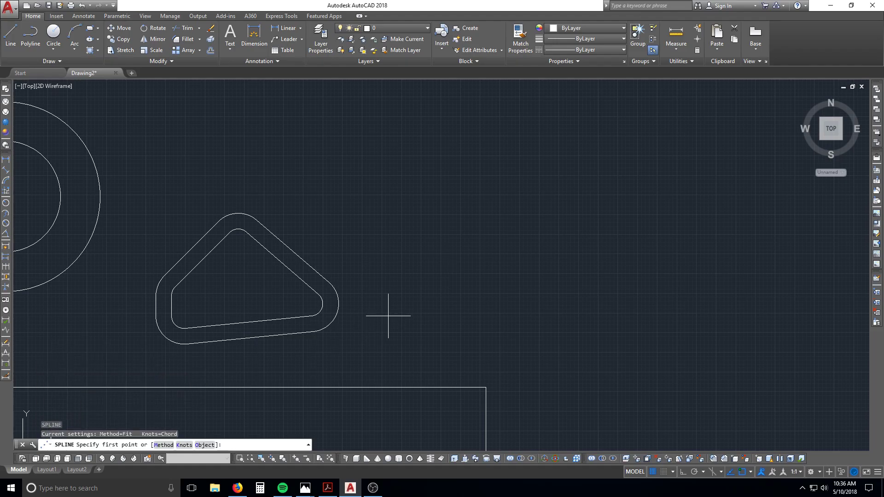
scroll(418, 321, up, 2)
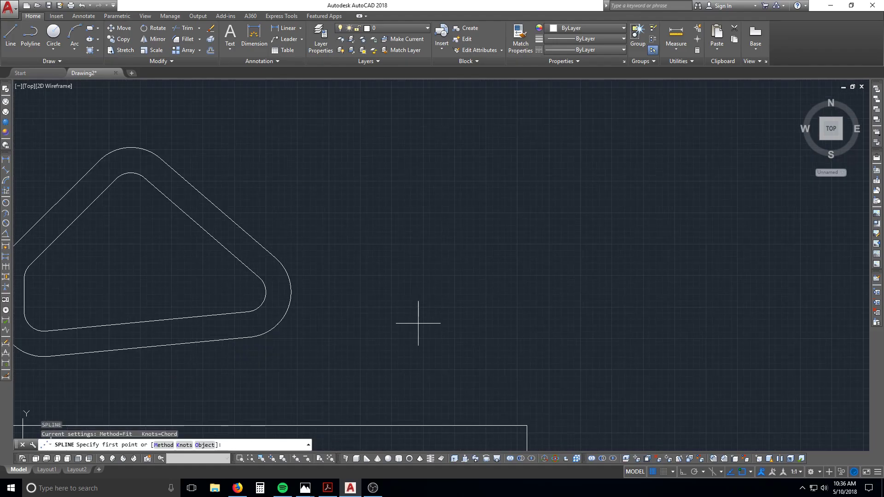
click(323, 340)
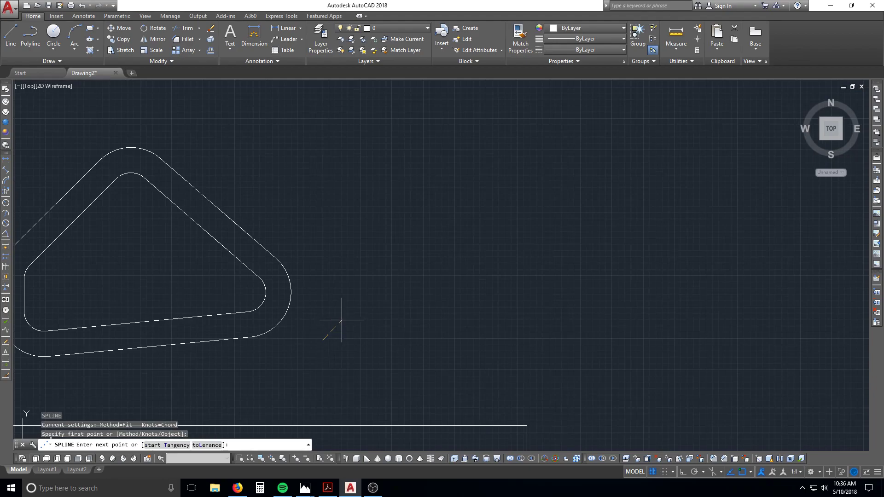
click(362, 309)
click(391, 327)
click(442, 332)
click(457, 311)
click(505, 293)
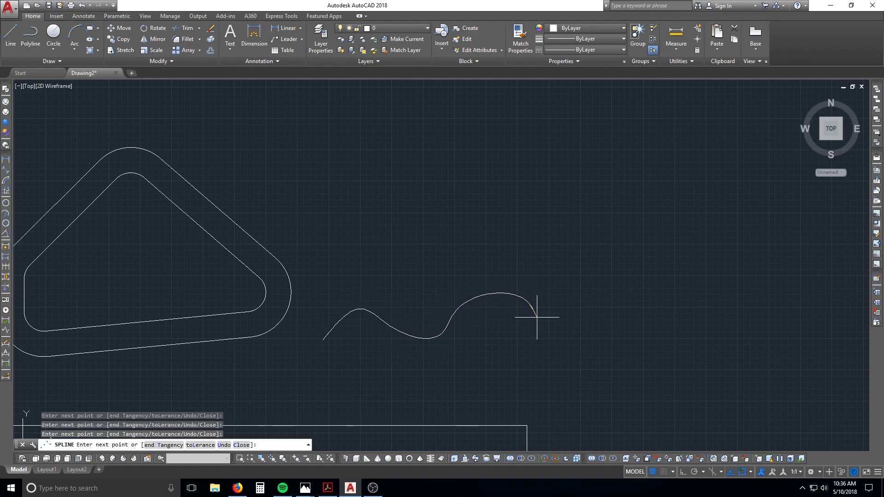
click(600, 360)
click(674, 291)
click(539, 186)
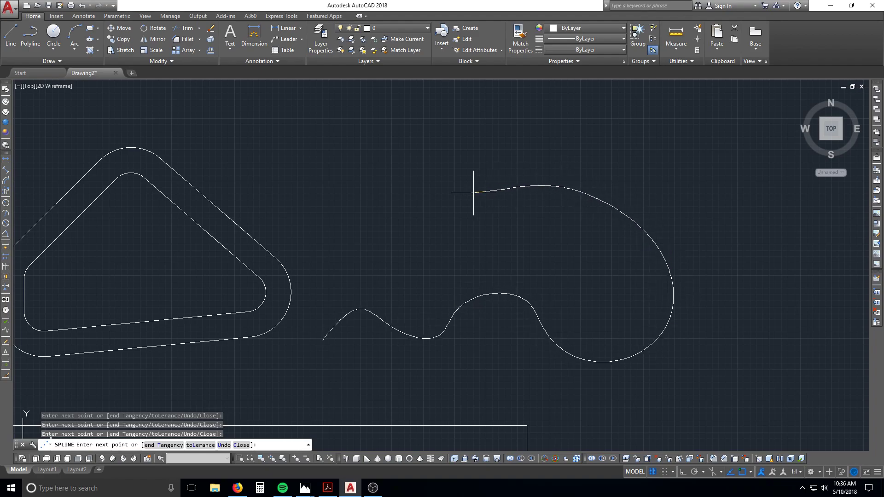
click(383, 208)
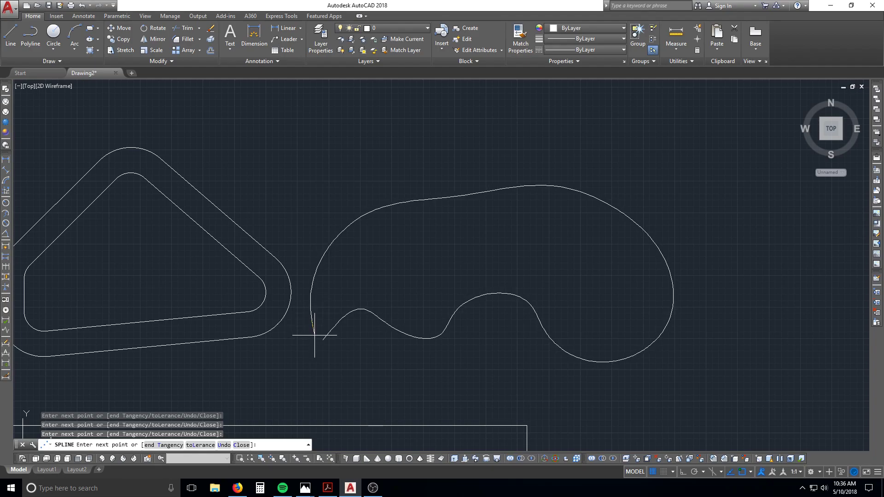
text(c)
key(Return)
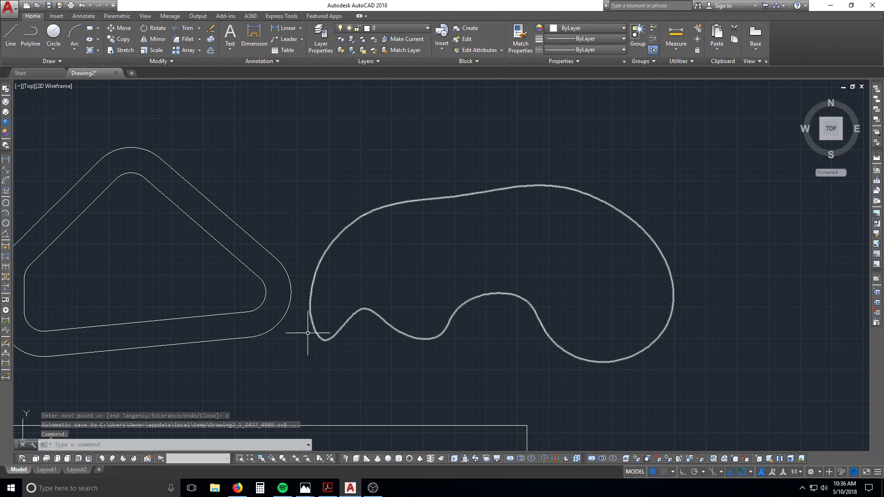
Draw a small, elongated closed spline with wavy edges just below the large spline's lower-left tip
scroll(326, 355, up, 4)
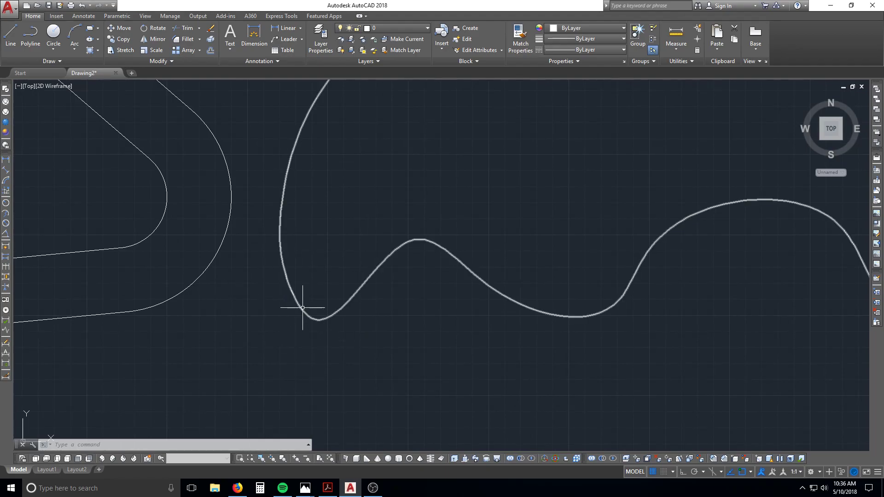
scroll(329, 339, down, 4)
scroll(323, 336, up, 8)
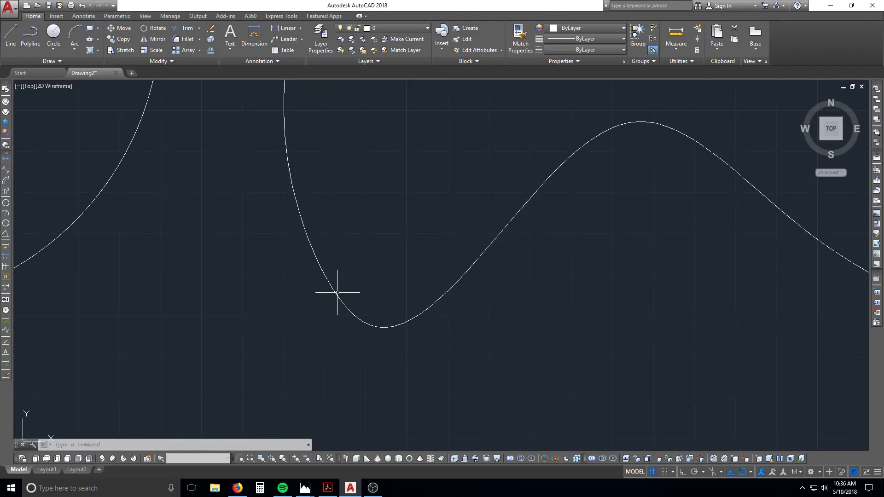
key(Escape)
key(Escape)
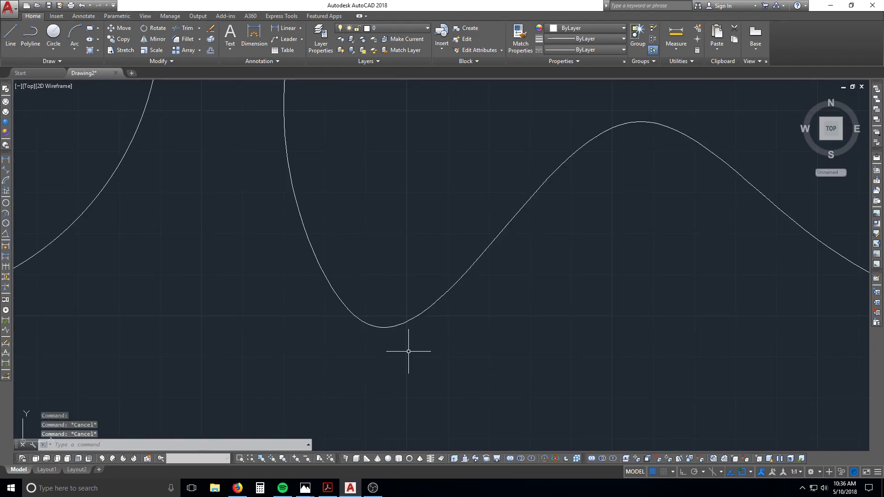
key(Return)
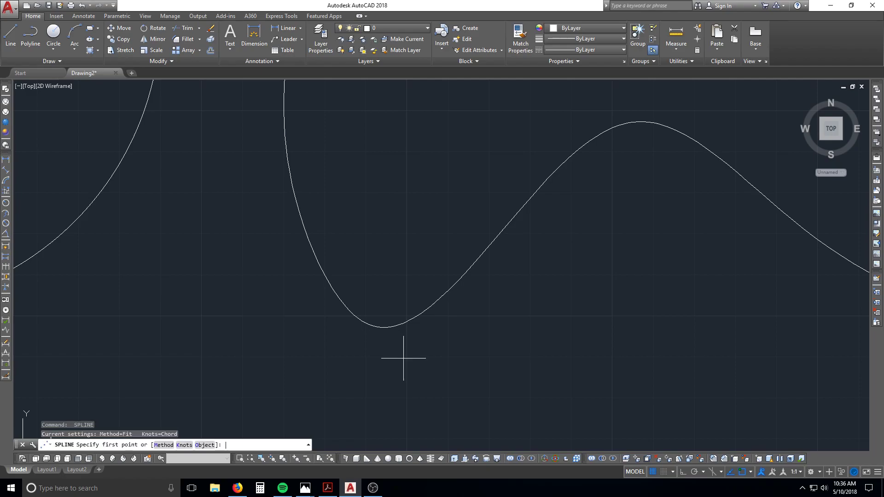
click(416, 385)
click(474, 348)
click(534, 375)
click(588, 353)
click(642, 336)
click(699, 360)
click(764, 378)
click(724, 419)
click(633, 417)
click(555, 399)
click(500, 421)
click(421, 424)
scroll(415, 413, up, 5)
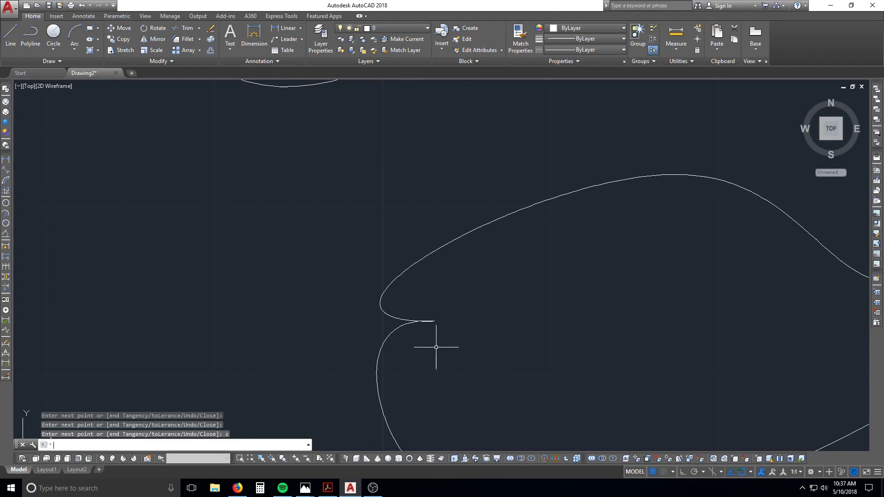
text(c)
key(Return)
scroll(414, 350, down, 4)
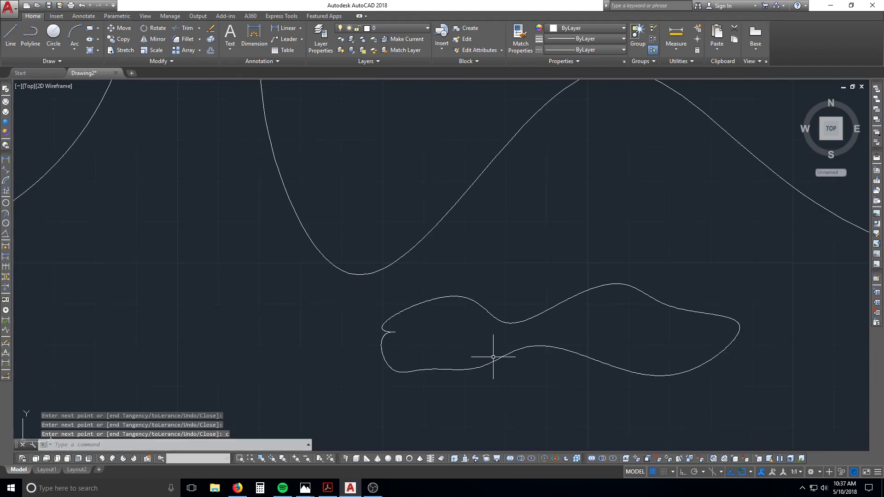
Inspect where the small wavy spline closes and erase that spline
scroll(407, 343, up, 2)
scroll(397, 340, down, 3)
scroll(399, 341, up, 6)
scroll(375, 342, down, 6)
key(Escape)
text(e)
key(Return)
click(466, 317)
click(419, 351)
key(Return)
key(Escape)
key(Escape)
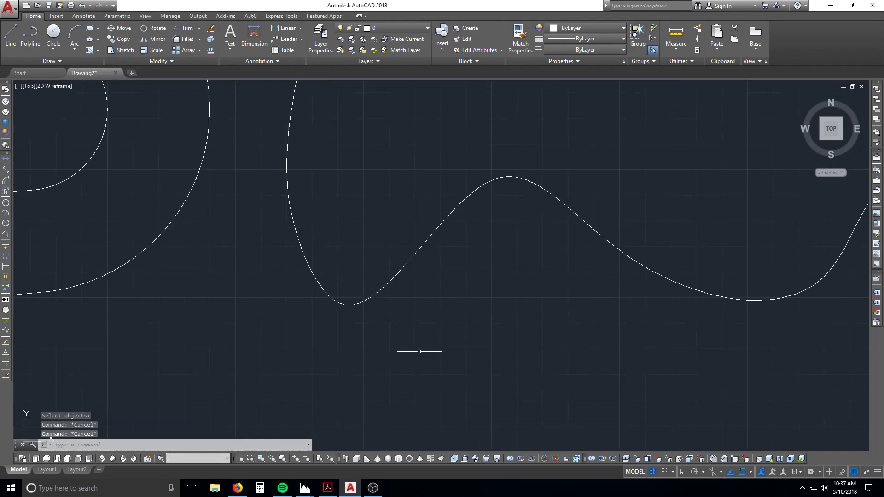
Draw another small wavy spline below the large one, stopping short of its start point, and close it
text(sp)
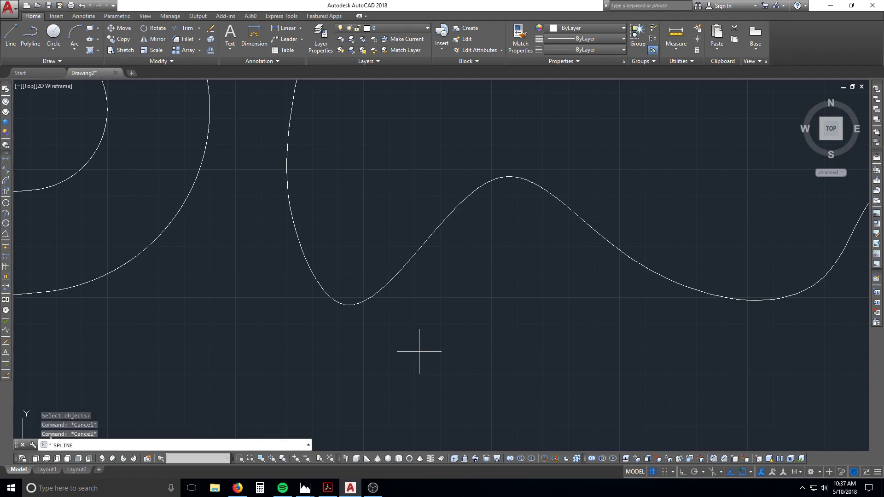
key(Return)
click(399, 378)
click(461, 340)
click(494, 370)
click(548, 367)
click(605, 343)
click(648, 380)
click(554, 424)
click(475, 423)
click(420, 428)
scroll(394, 418, up, 4)
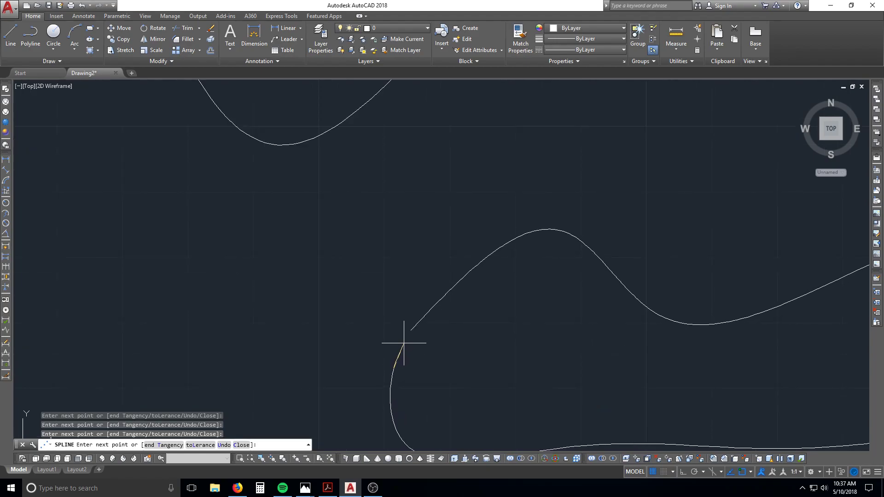
key(Return)
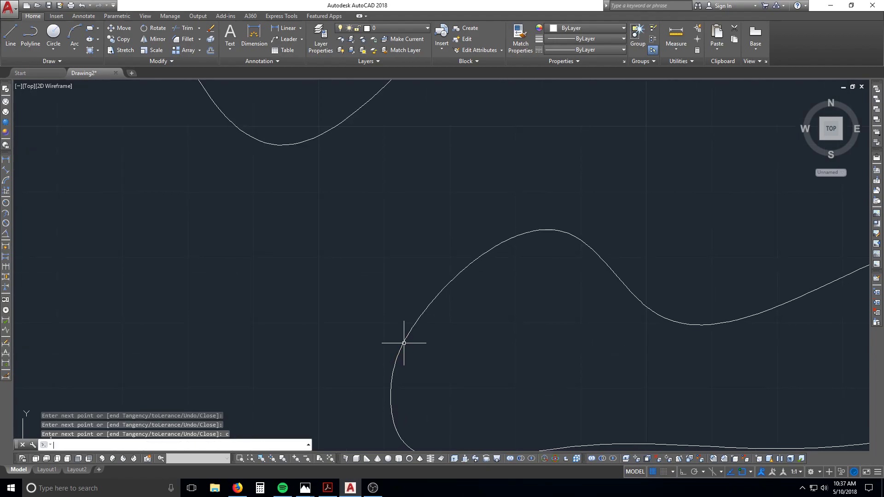
scroll(404, 343, down, 4)
text(e)
key(Return)
click(561, 352)
click(489, 321)
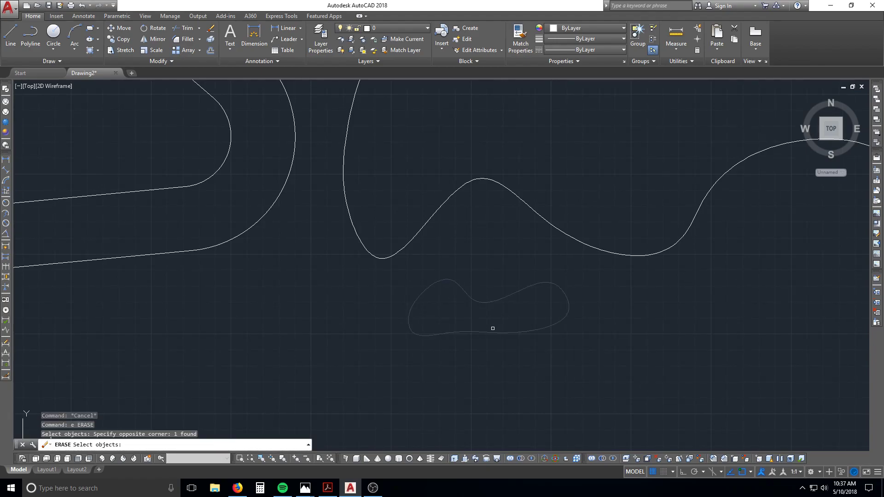
scroll(492, 337, down, 3)
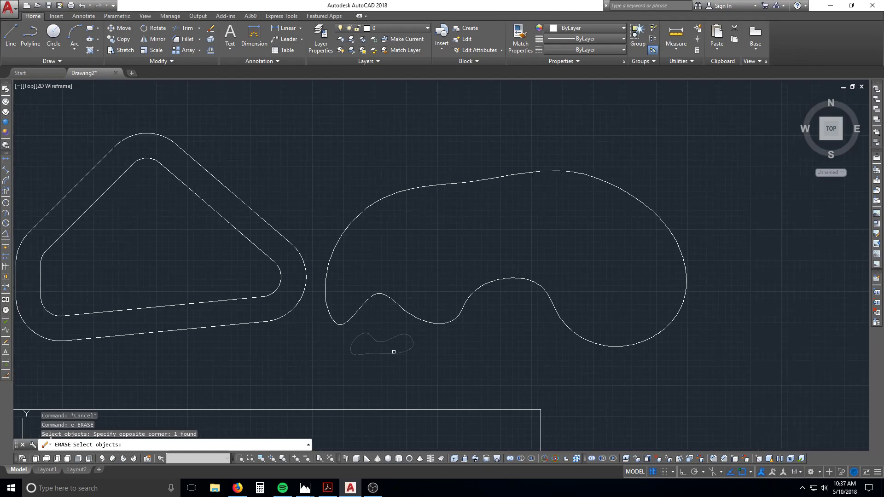
key(Escape)
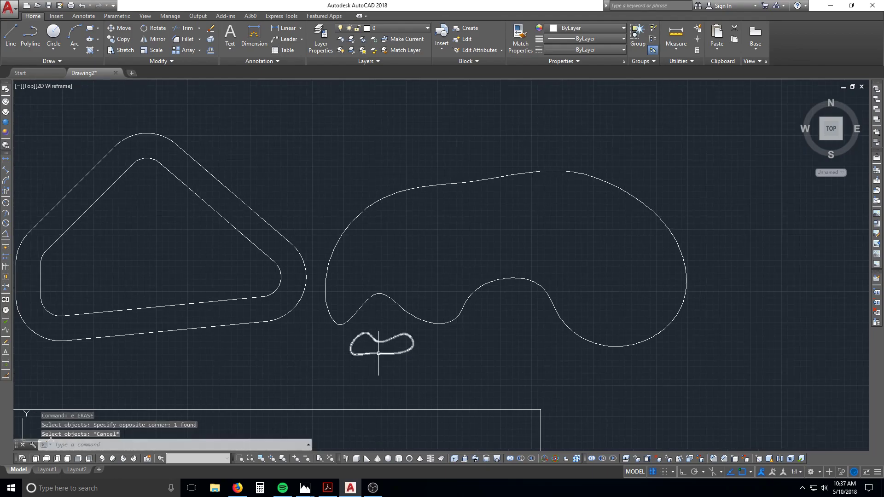
scroll(449, 351, down, 2)
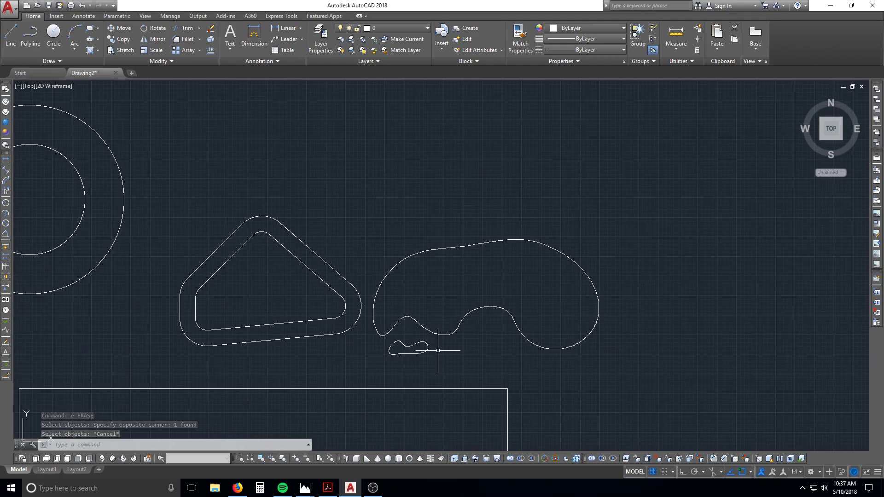
key(Escape)
key(Escape)
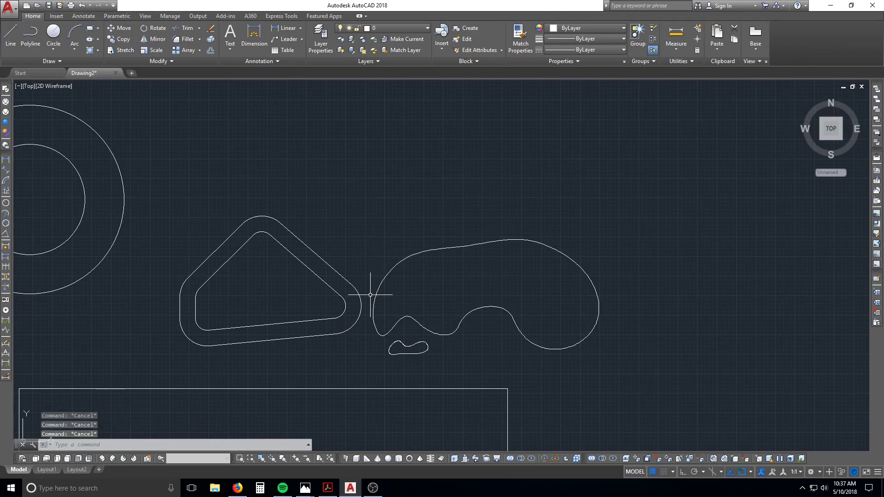
Draw a closed nine-sided polyline in the open space above the large spline, between it and the rounded triangle
text(pl)
key(Return)
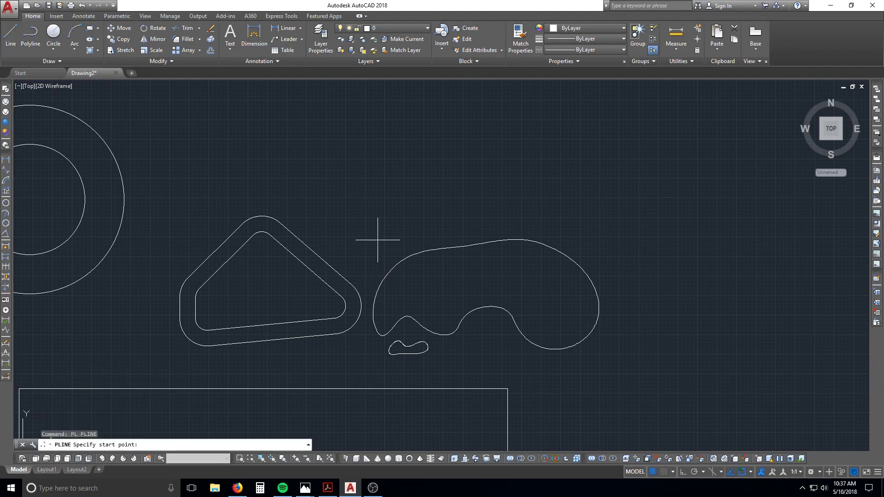
click(360, 184)
scroll(364, 221, up, 4)
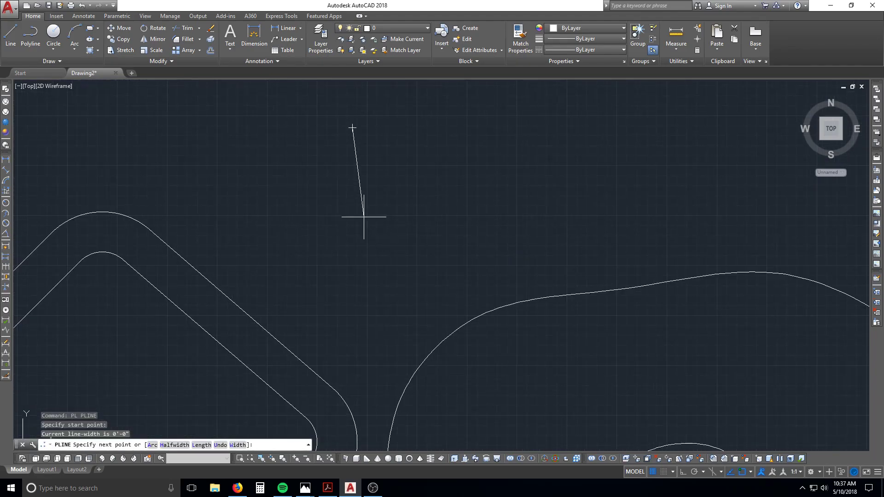
click(364, 218)
click(419, 251)
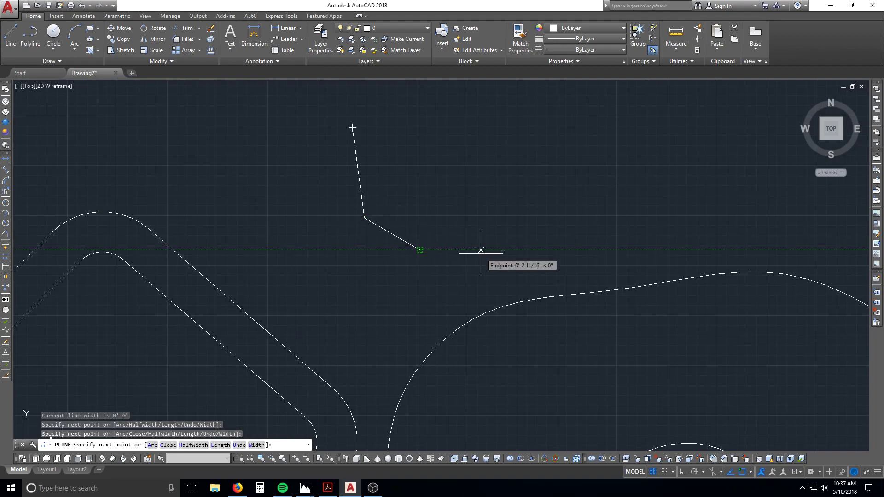
click(514, 257)
click(600, 238)
click(578, 174)
click(522, 138)
click(443, 117)
scroll(393, 110, up, 4)
click(347, 120)
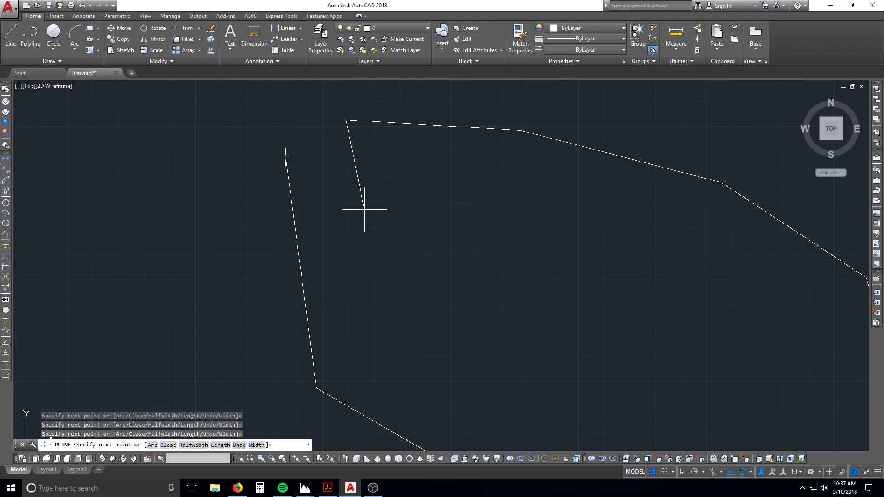
text(c)
key(Return)
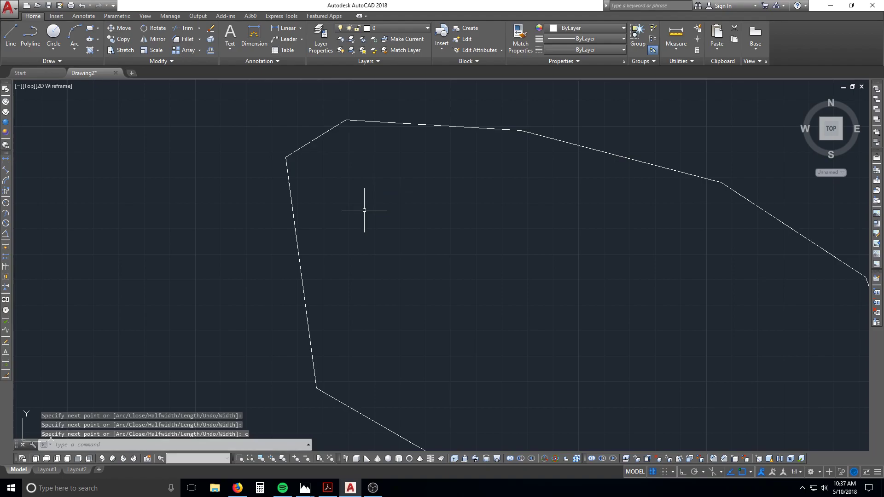
Select the nine-sided polyline and the large spline in turn to check that each is a single closed object
scroll(409, 216, down, 5)
click(515, 296)
click(518, 299)
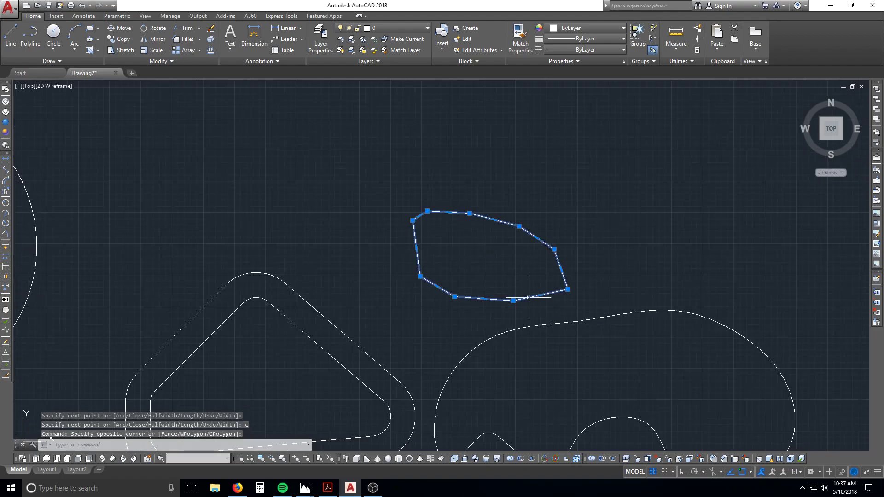
key(Escape)
key(Escape)
key(Escape)
text(o)
key(Return)
middle_drag(627, 332, 443, 261)
key(Escape)
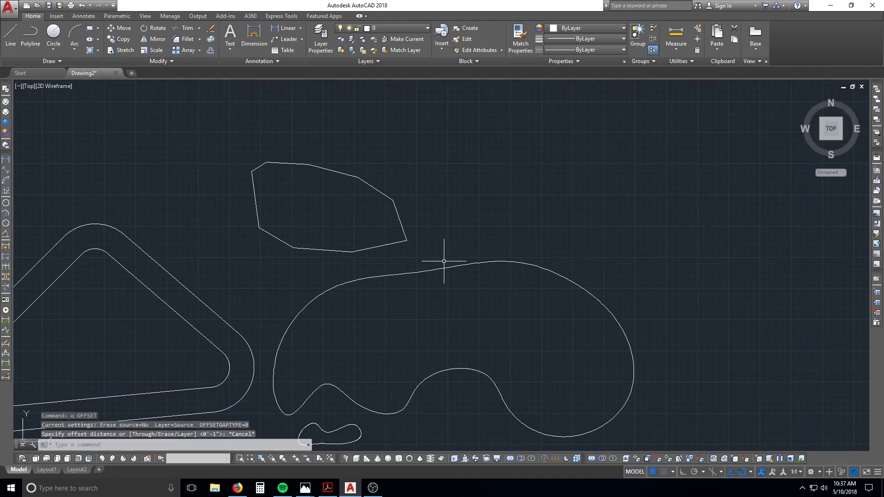
click(444, 261)
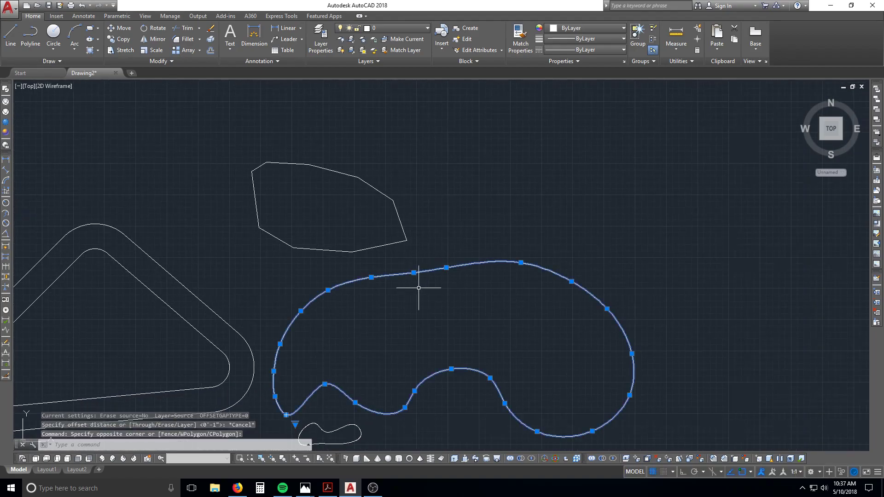
key(Escape)
click(420, 245)
click(400, 232)
key(Escape)
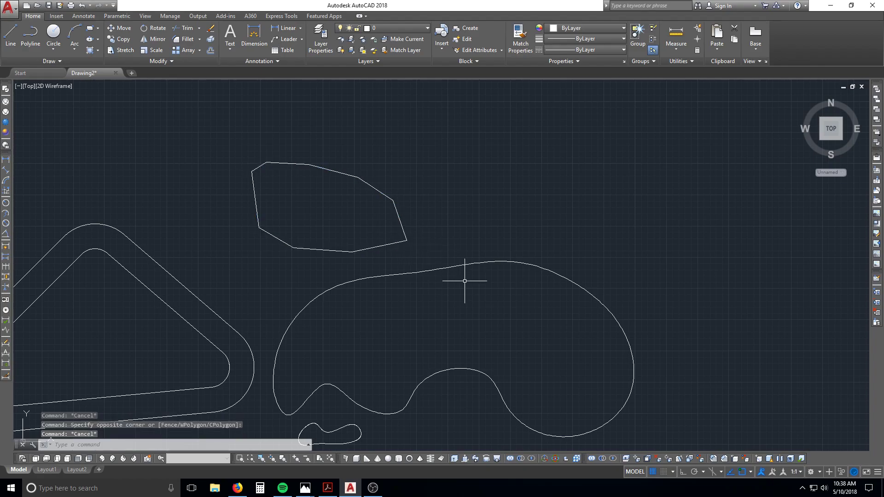
Offset the nine-sided polyline outward and the large spline inward by 3 inches
text(o)
key(Return)
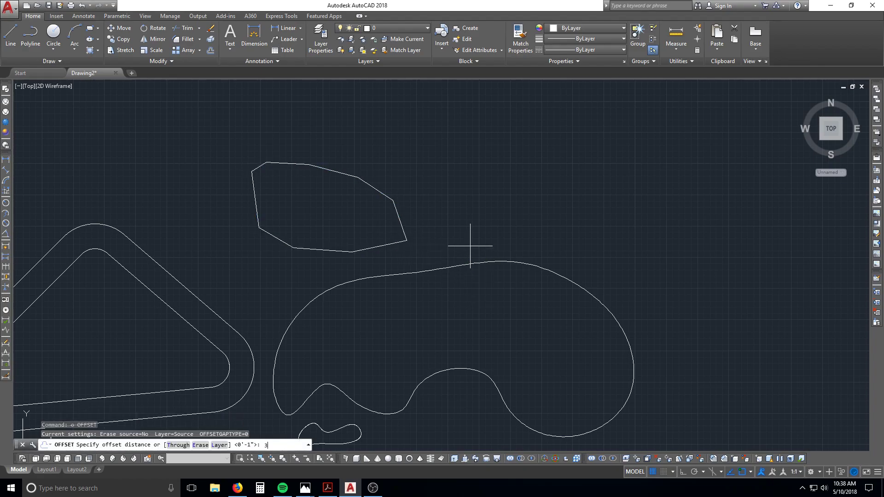
key(Return)
click(401, 226)
click(489, 231)
click(522, 259)
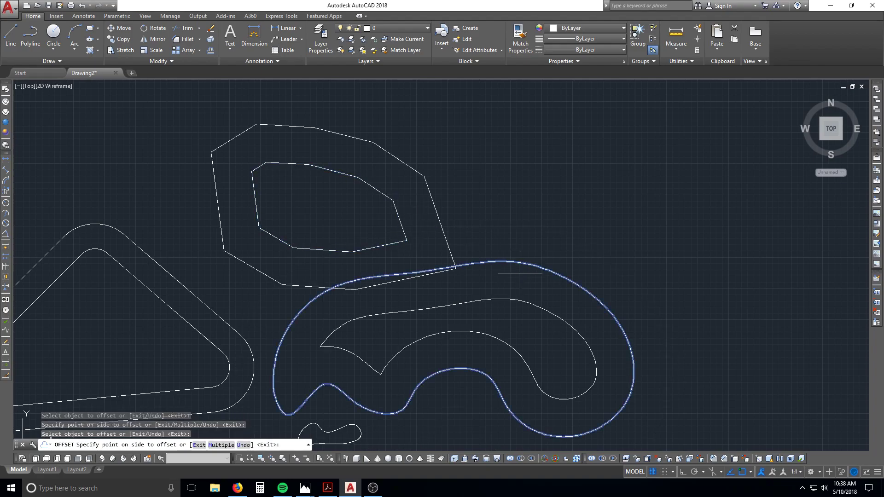
click(535, 294)
scroll(538, 298, down, 3)
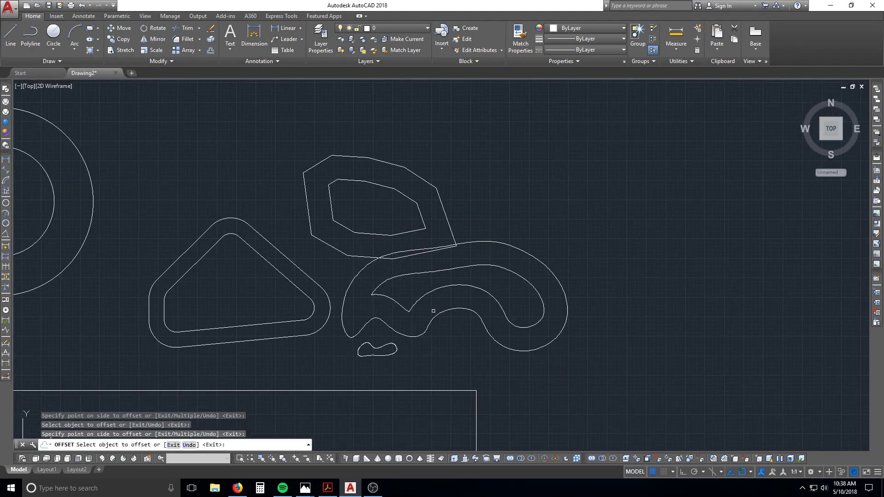
Erase the offset copy around the nine-sided polyline and both offset pieces inside the large spline
key(Escape)
text(e)
key(Return)
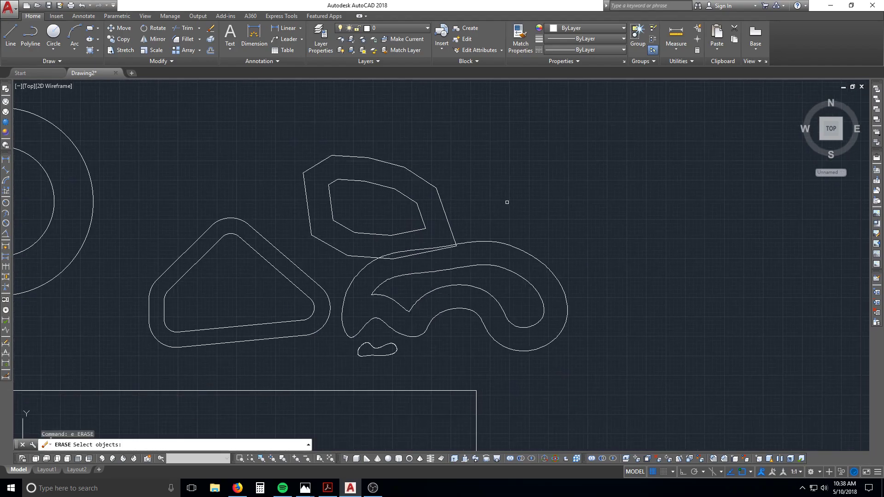
click(463, 203)
click(444, 228)
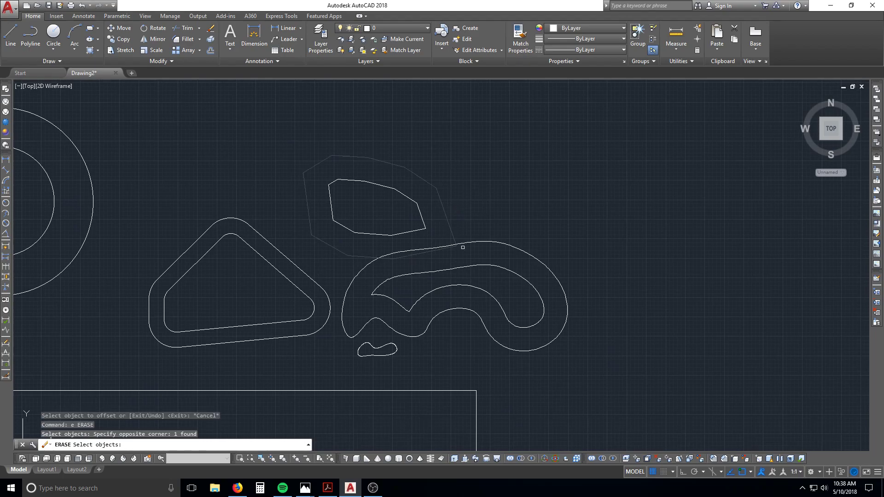
key(Return)
click(505, 262)
click(488, 273)
key(Return)
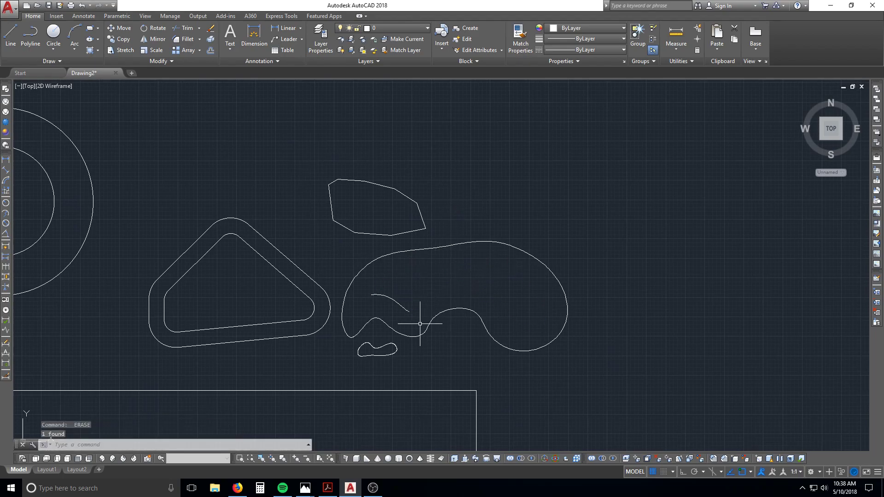
text(e)
key(Return)
click(413, 293)
click(401, 310)
key(Return)
scroll(391, 285, down, 6)
scroll(363, 301, up, 4)
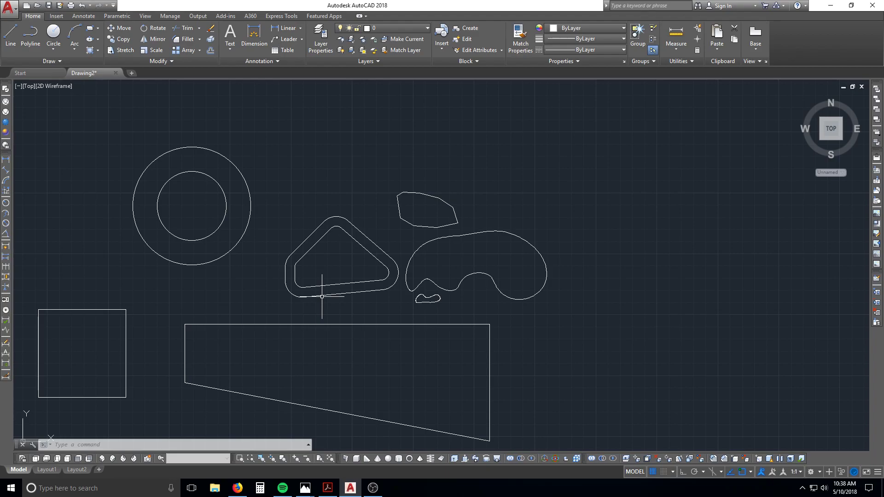
mouse_move(645, 268)
middle_down()
mouse_move(634, 280)
mouse_move(693, 284)
middle_up()
scroll(505, 252, up, 2)
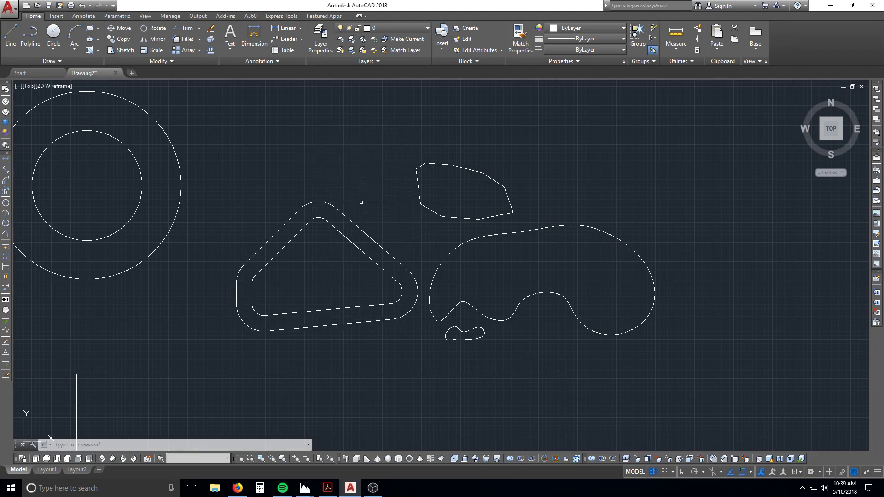
key(Escape)
middle_drag(360, 246, 450, 251)
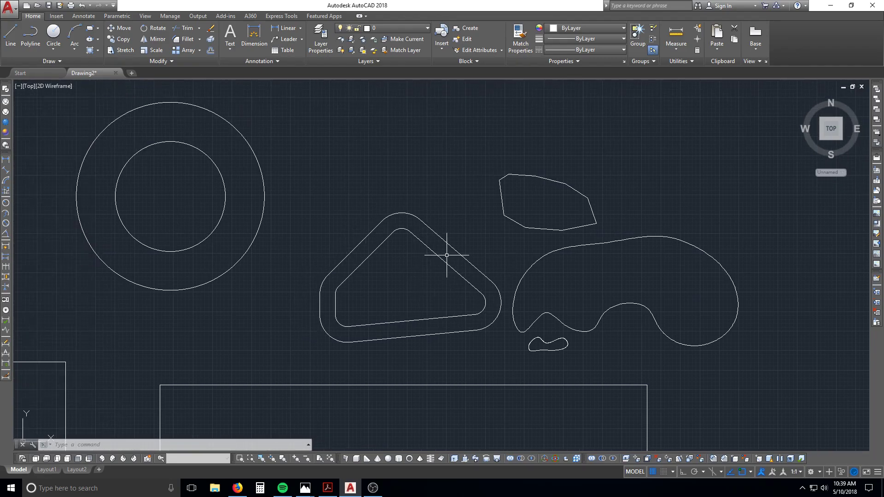
text(h)
key(Return)
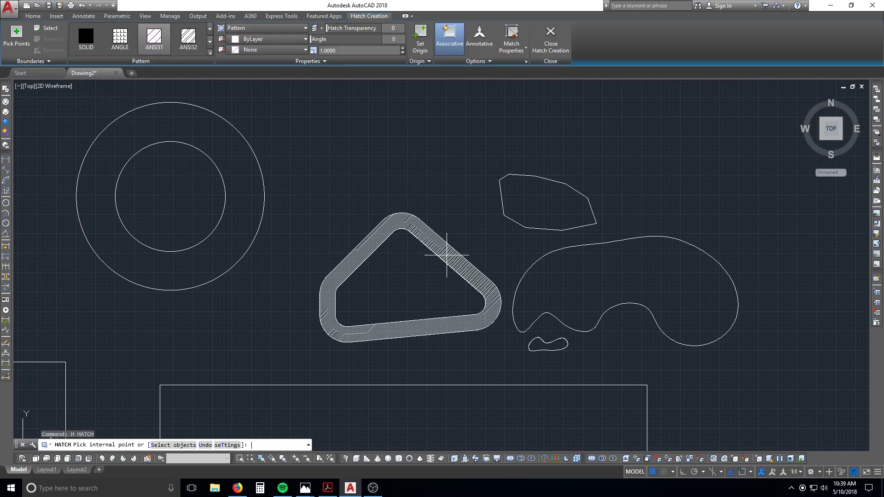
key(Escape)
text(b)
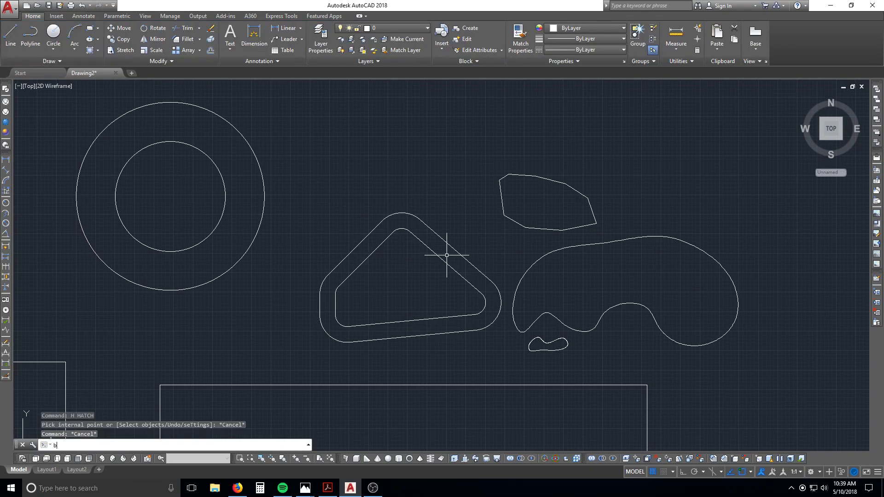
text(h)
key(Return)
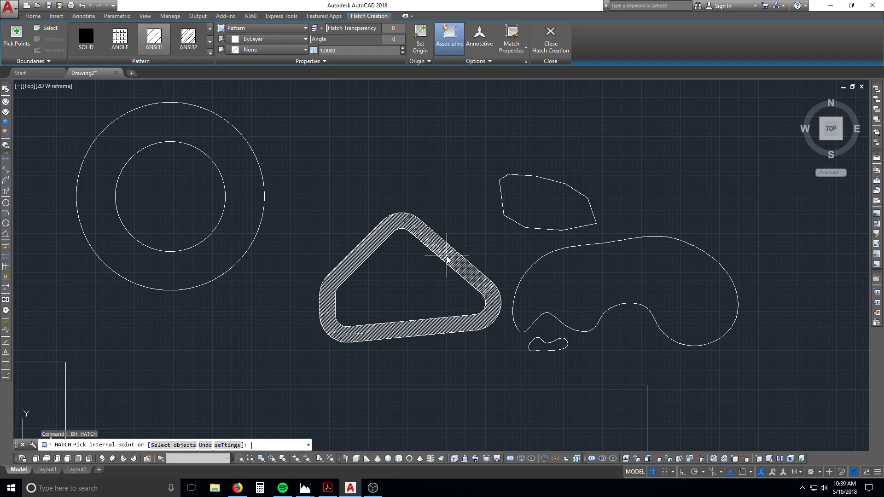
scroll(440, 252, up, 2)
key(Escape)
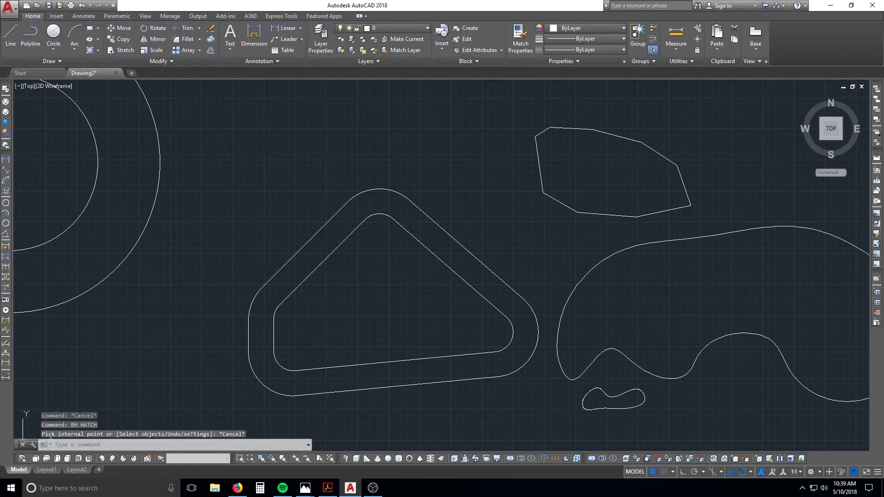
key(Escape)
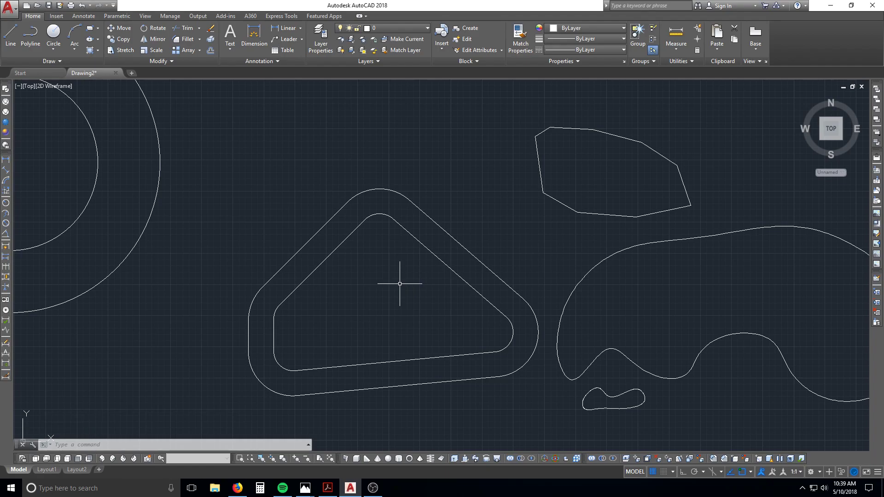
Examine how the nine-sided polyline closes at its upper-left corner, and inspect the large spline by selecting it too
scroll(548, 122, up, 10)
scroll(681, 209, down, 8)
middle_drag(682, 209, 510, 178)
key(Escape)
key(Escape)
click(500, 170)
click(509, 173)
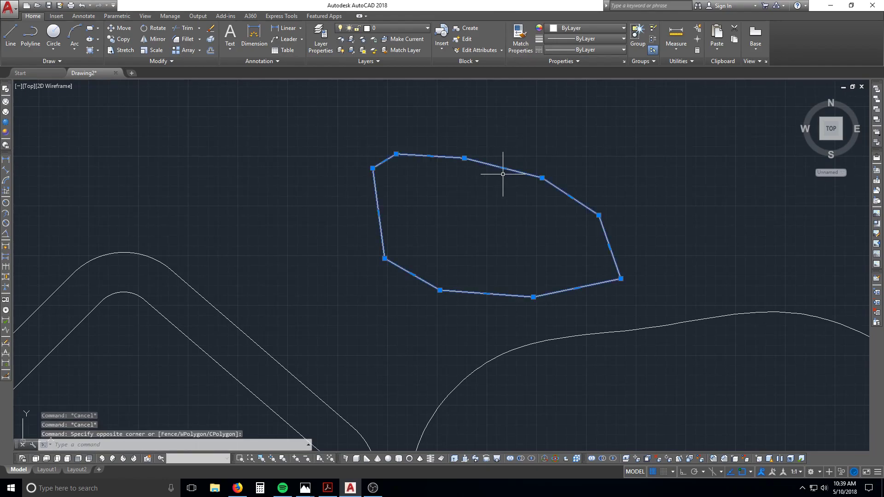
key(Escape)
scroll(382, 162, up, 6)
click(328, 164)
click(314, 177)
middle_drag(310, 177, 318, 209)
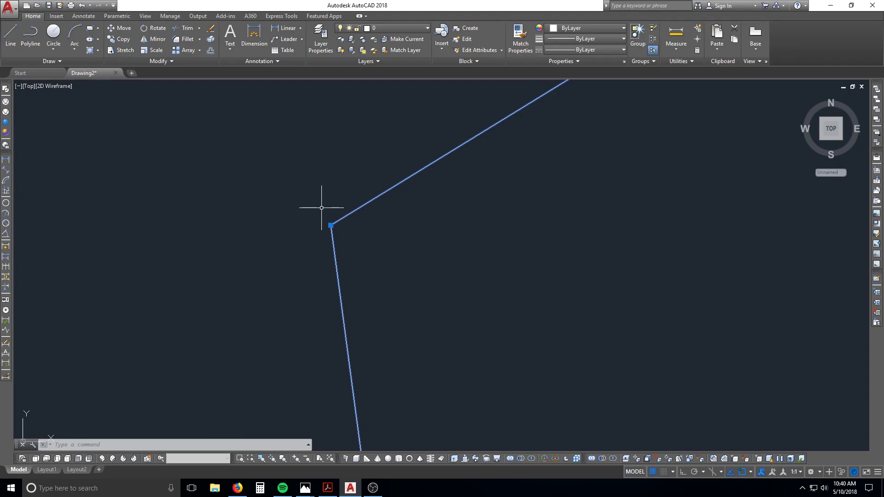
middle_drag(340, 232, 333, 206)
scroll(333, 206, down, 10)
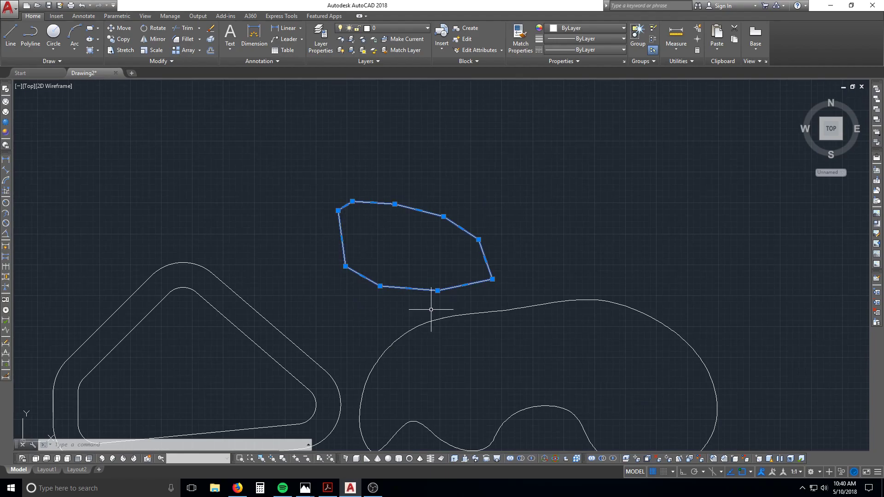
click(464, 357)
click(428, 274)
middle_drag(466, 320, 435, 290)
key(Escape)
key(Escape)
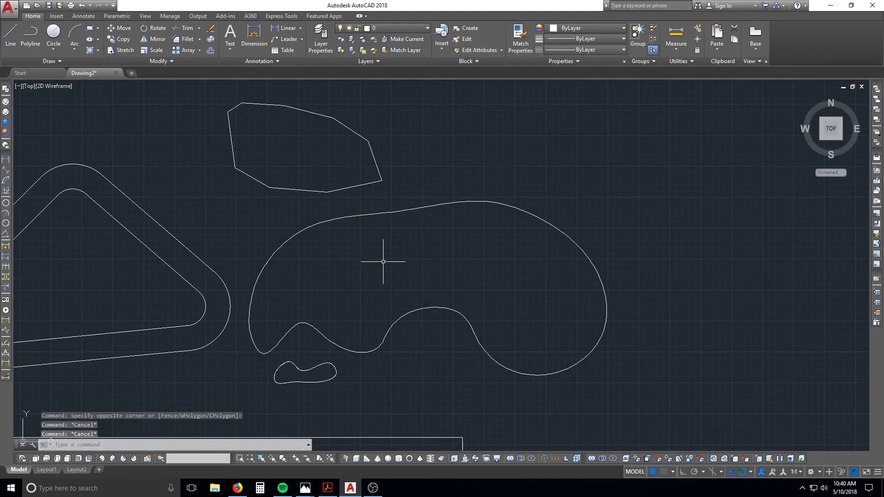
mouse_move(380, 261)
middle_down()
mouse_move(419, 277)
mouse_move(558, 270)
middle_up()
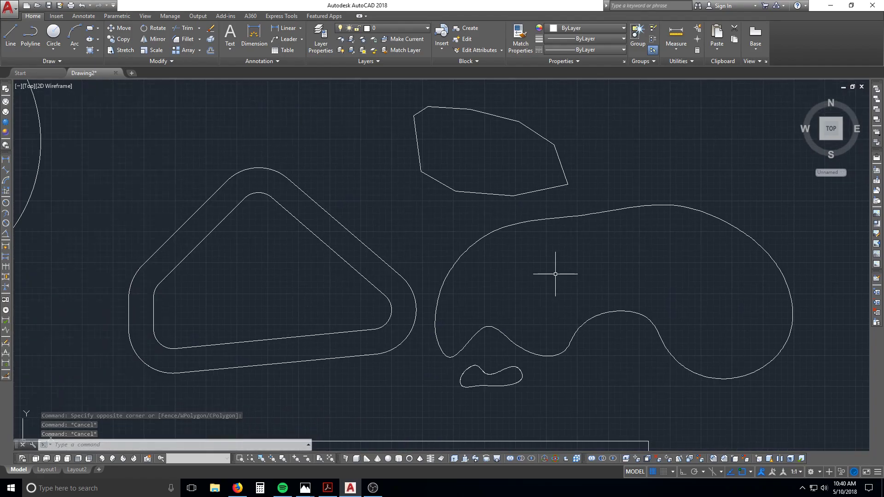
key(Escape)
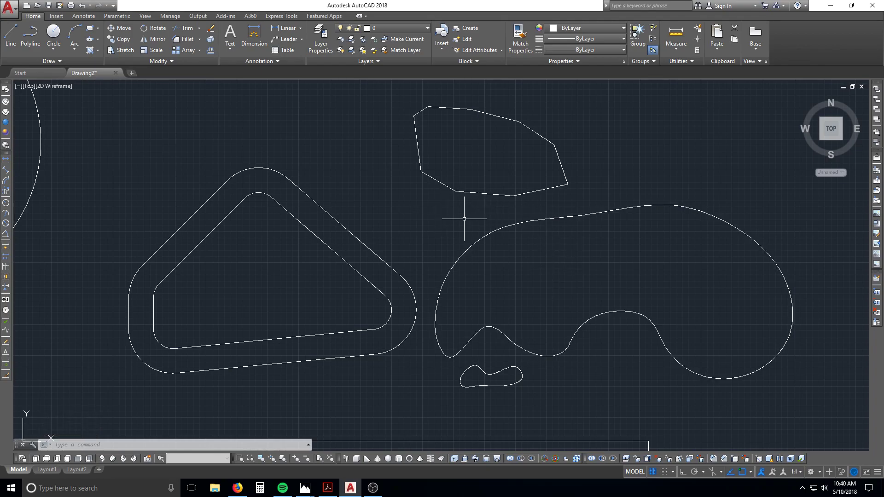
key(Escape)
key(Escape)
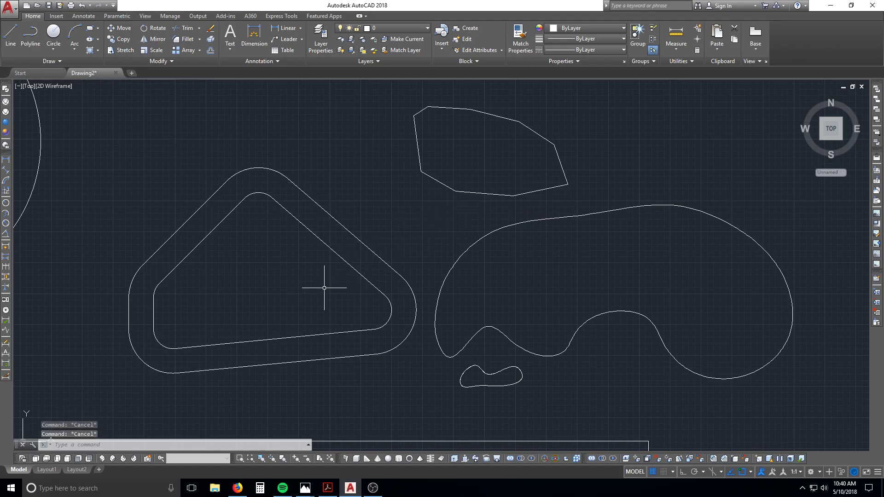
Examine how the drawn shapes sit within the whole model space around the origin
key(Escape)
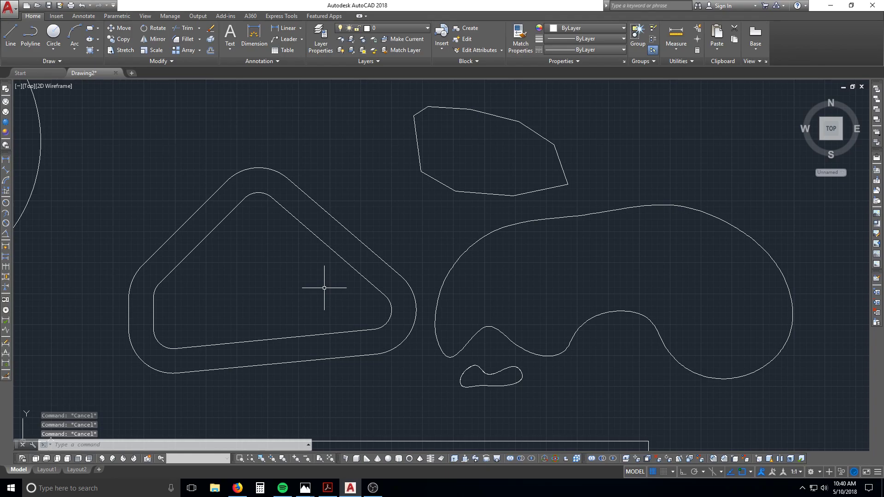
scroll(261, 235, down, 8)
scroll(385, 226, up, 4)
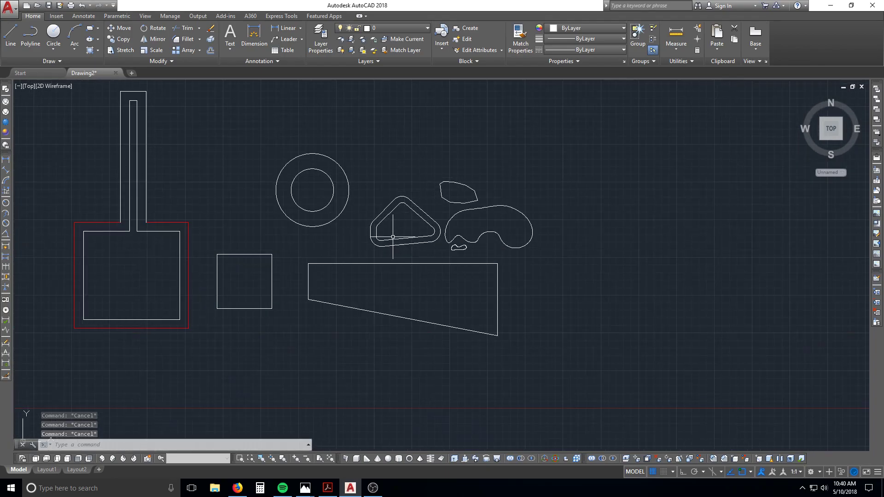
scroll(404, 243, down, 6)
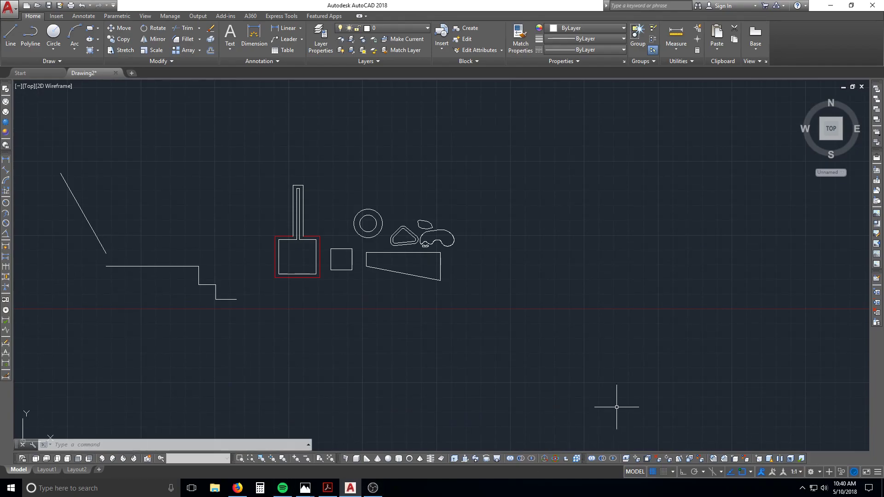
scroll(394, 300, down, 10)
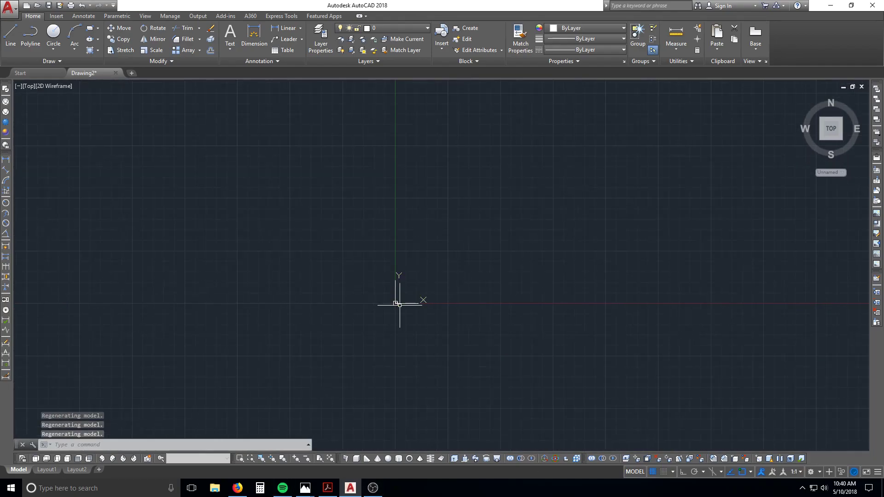
scroll(356, 348, up, 5)
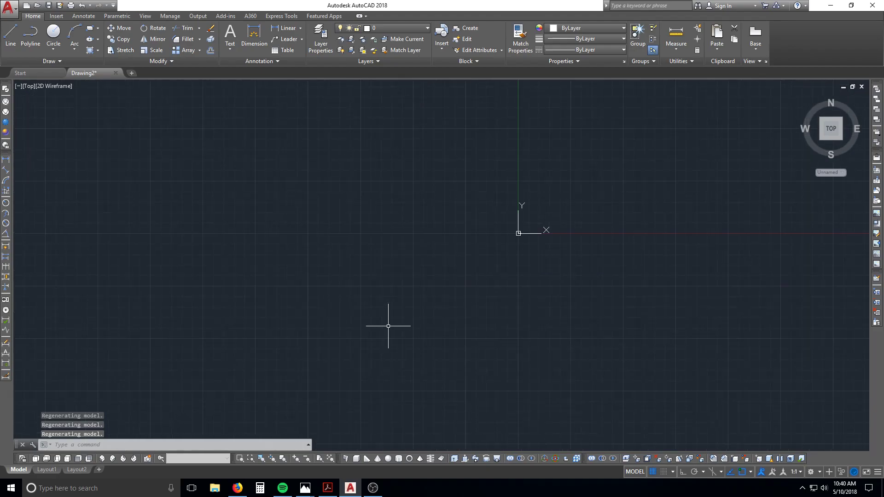
scroll(539, 219, up, 3)
scroll(445, 258, down, 3)
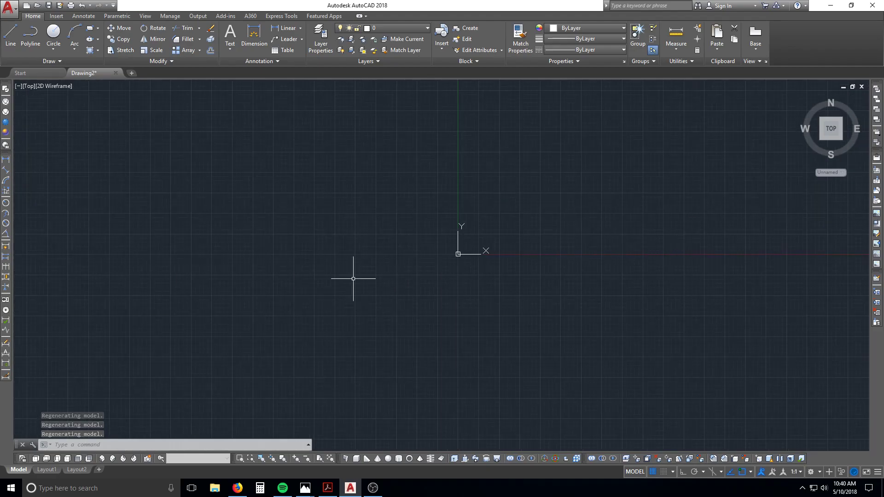
scroll(477, 261, up, 3)
scroll(349, 231, up, 3)
scroll(318, 271, up, 2)
scroll(330, 235, up, 2)
With Ortho on, draw a 5280' horizontal line running rightward from a point below the stepped line
text(l)
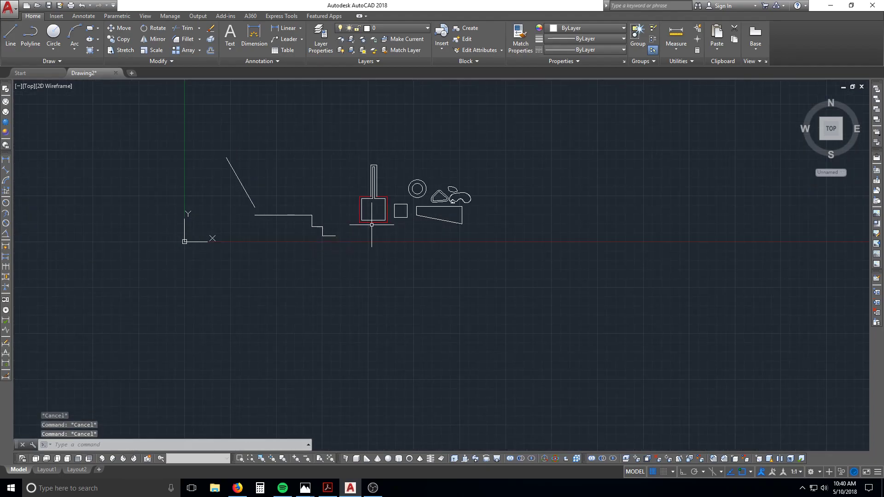
key(Return)
click(198, 298)
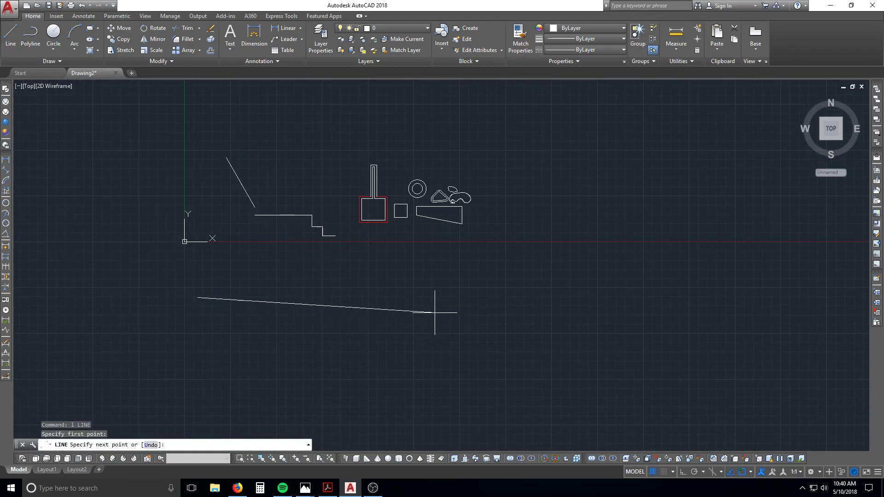
key(F8)
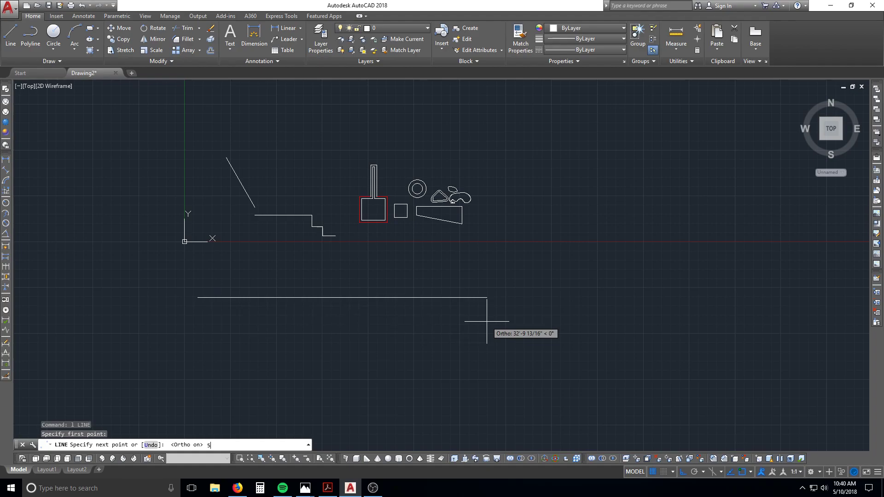
key(Return)
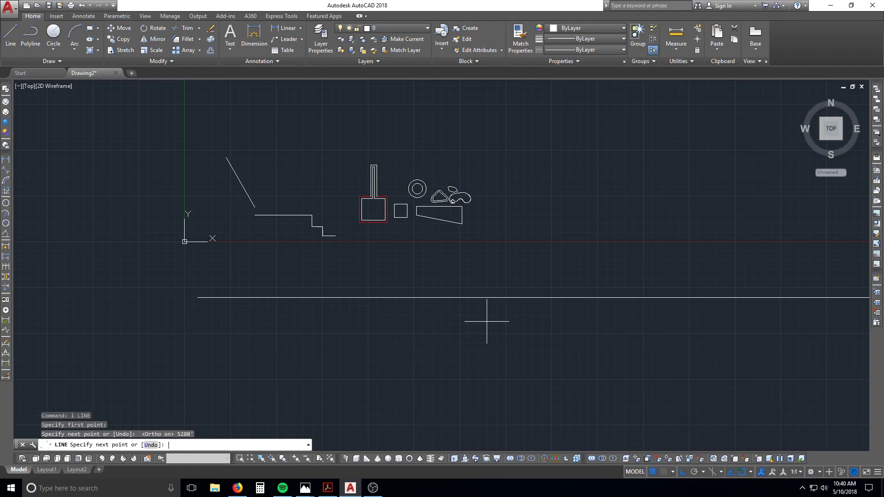
key(Escape)
key(Escape)
key(Escape)
Compare the mile-long line with the shapes clustered near the origin, window-selecting and releasing that cluster
scroll(483, 322, down, 10)
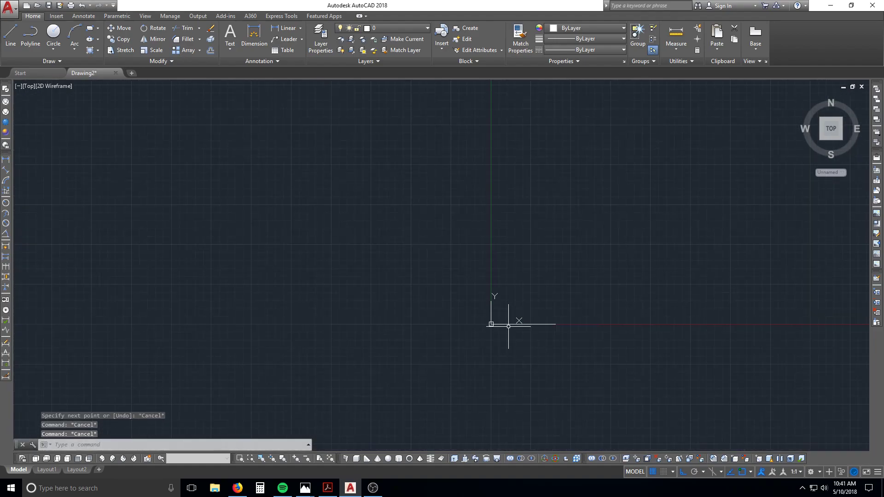
scroll(510, 322, up, 4)
scroll(627, 237, up, 4)
scroll(442, 355, up, 2)
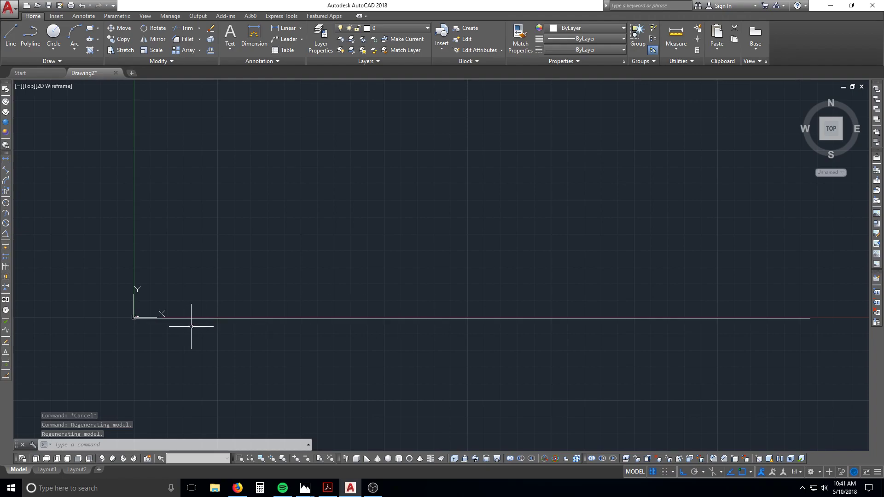
click(113, 307)
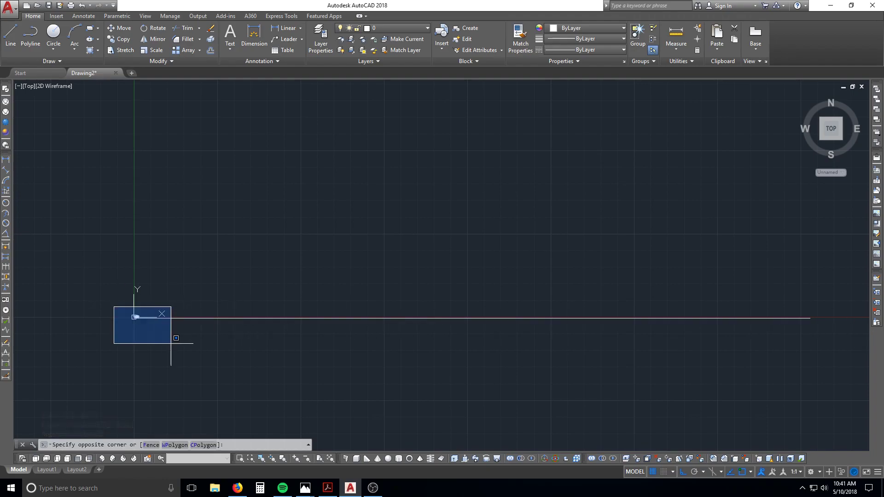
click(169, 343)
key(Escape)
Erase the 5280' horizontal line
text(e)
key(space)
click(409, 290)
click(352, 346)
key(space)
Return to the rounded four-sided shape and inspect its inner outline by selecting and releasing it
scroll(151, 315, down, 15)
scroll(196, 311, up, 8)
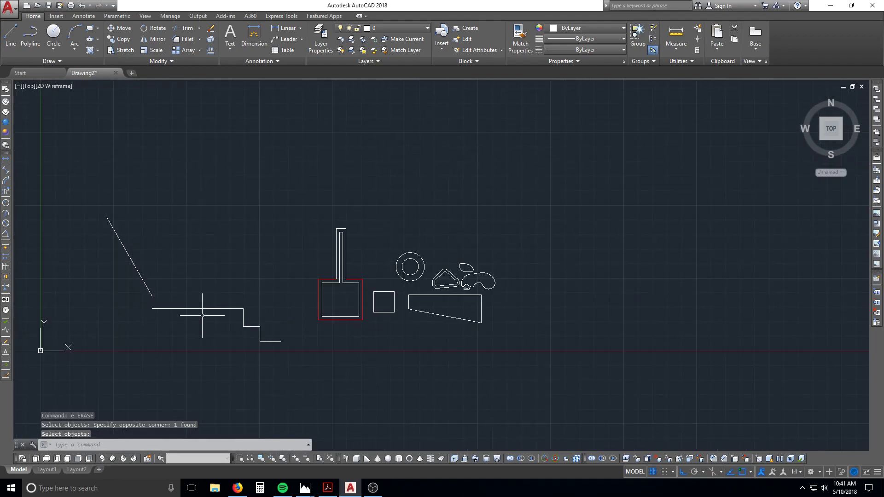
scroll(428, 295, up, 4)
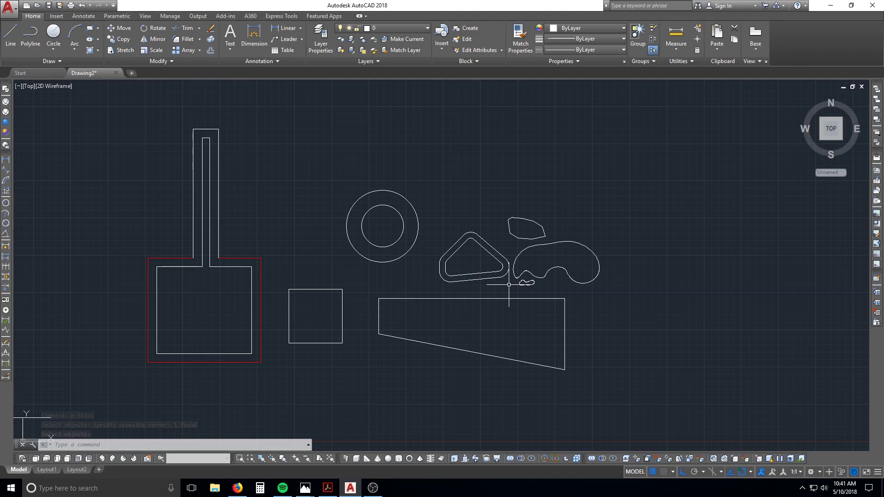
key(Escape)
scroll(473, 267, up, 1)
scroll(466, 273, up, 4)
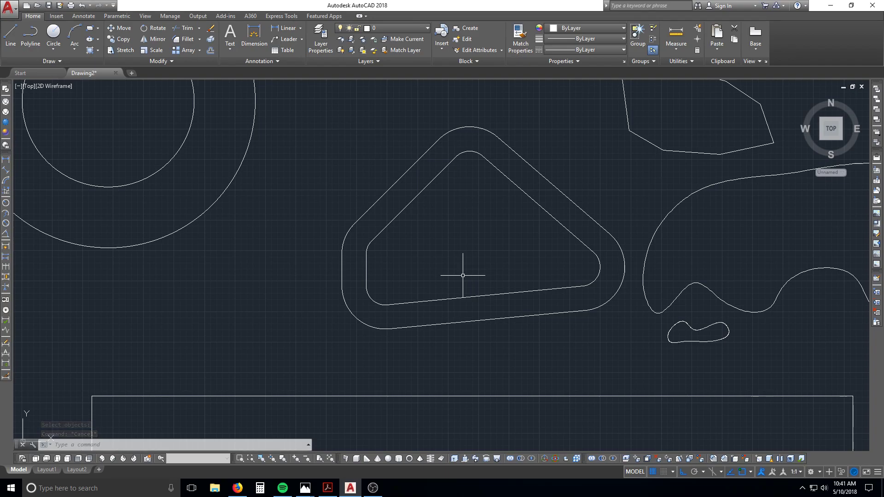
key(Escape)
key(Escape)
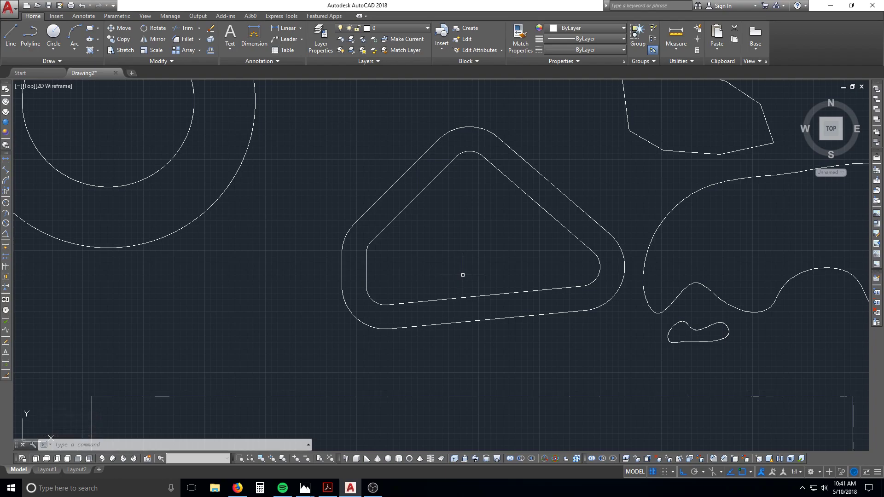
click(457, 295)
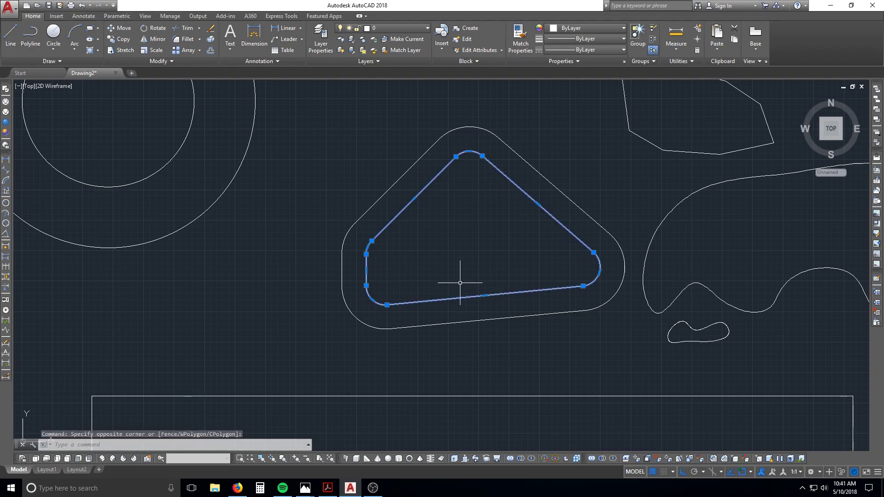
key(Escape)
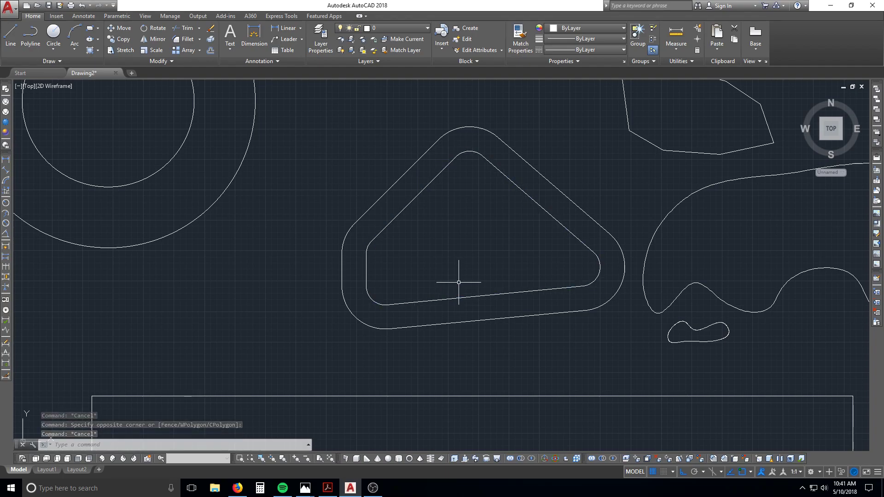
Select the inner and outer rounded outlines together to check that each is a single joined polyline, and clear the selection
middle_drag(505, 277, 443, 295)
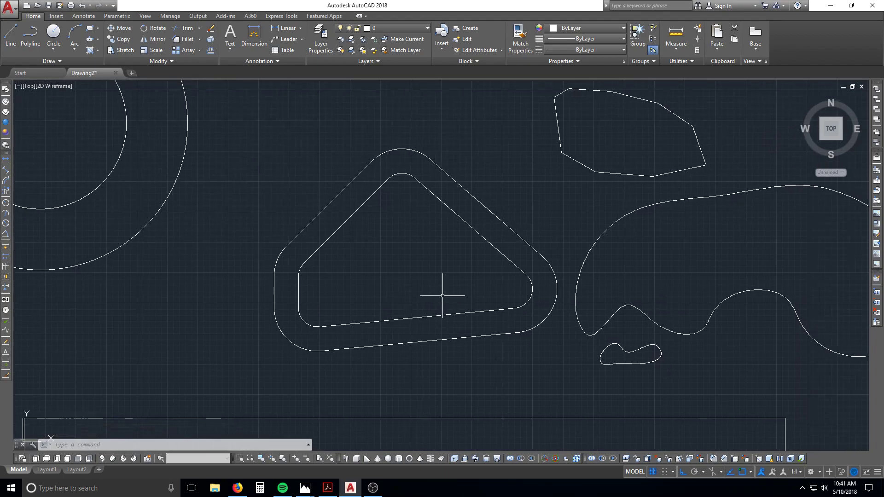
drag(421, 284, 377, 317)
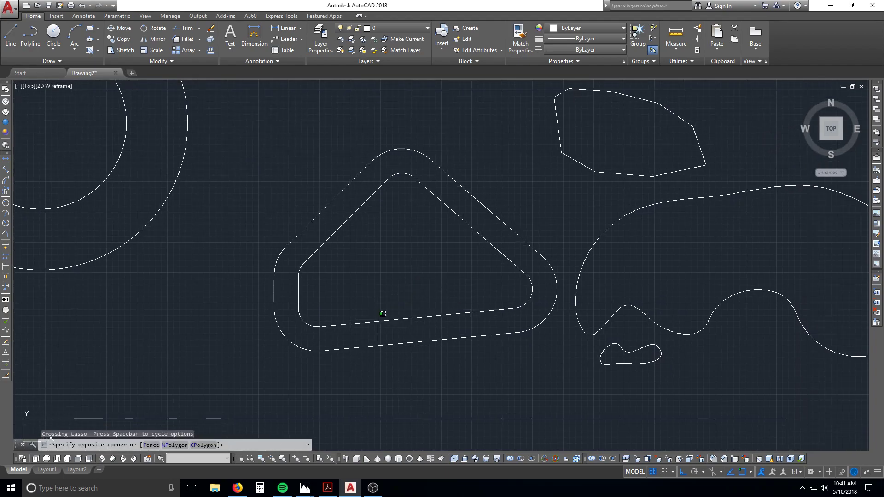
key(Escape)
click(371, 325)
click(360, 312)
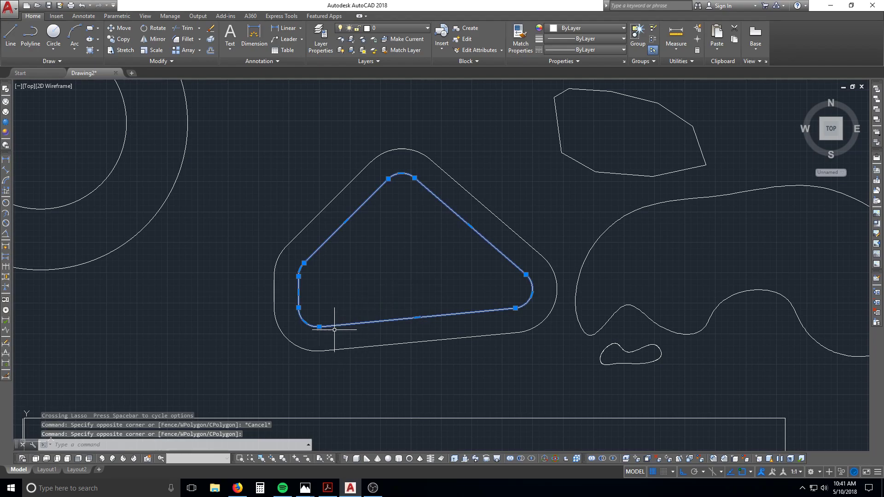
mouse_move(336, 325)
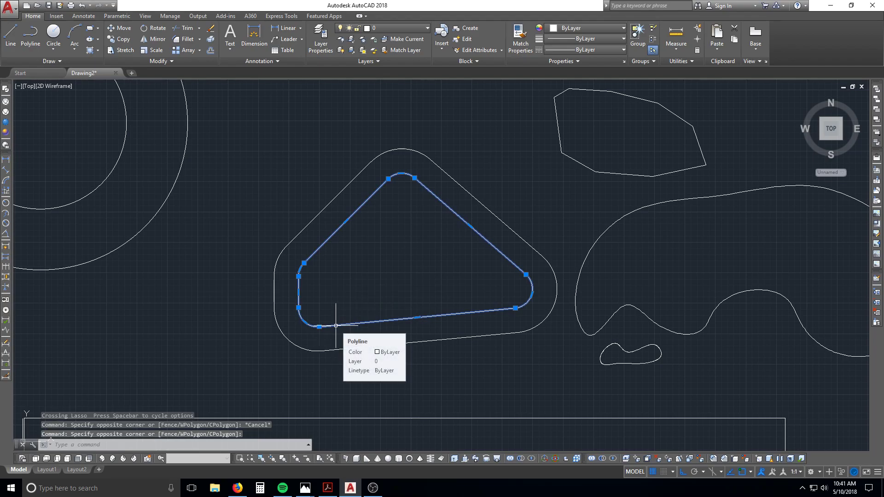
drag(300, 240, 293, 220)
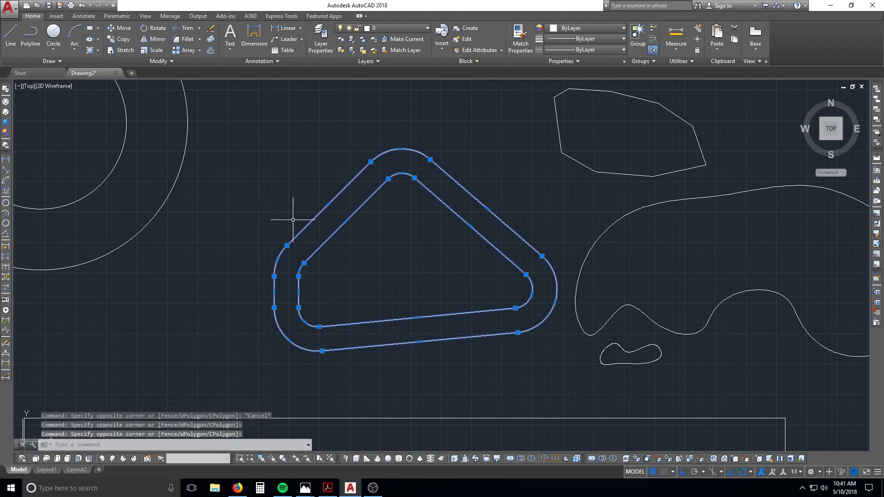
key(Escape)
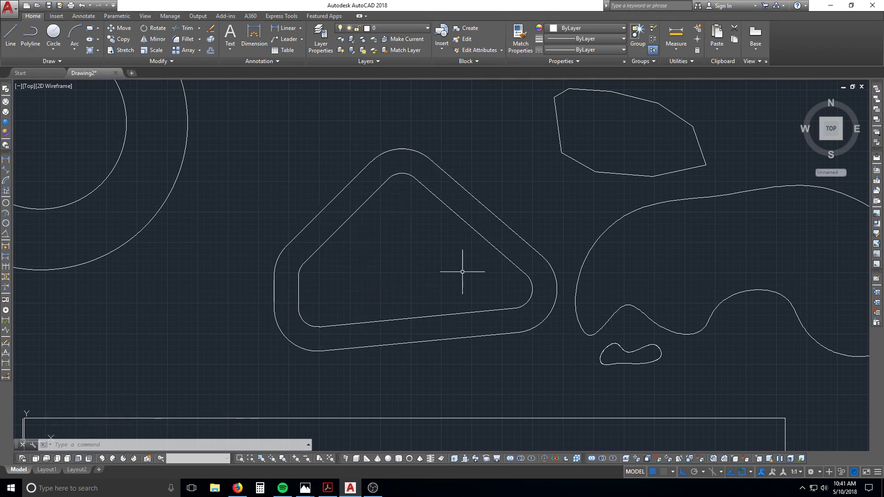
Hatch the band between the inner and outer rounded triangles with the ANSI31 pattern
key(Escape)
key(Escape)
key(Escape)
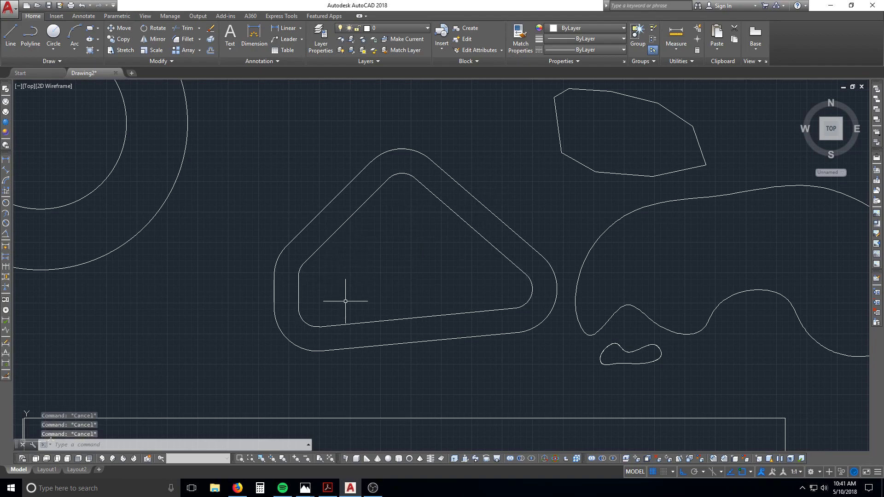
scroll(436, 235, up, 2)
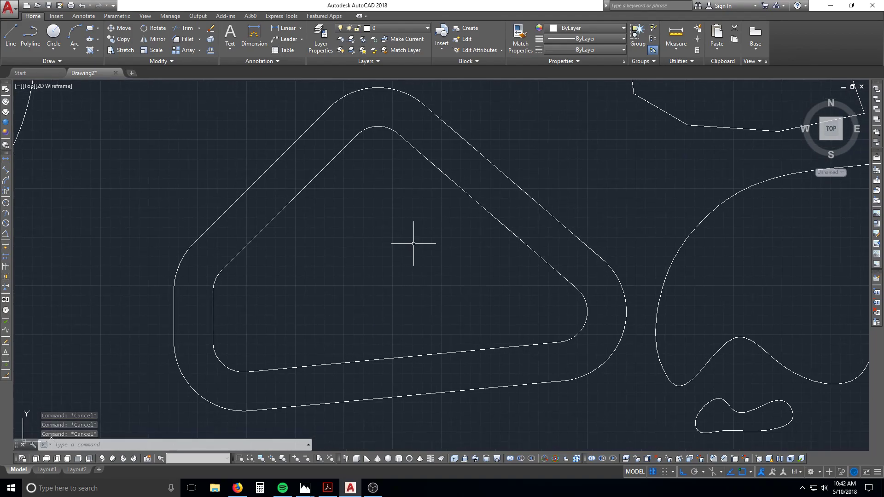
text(BH)
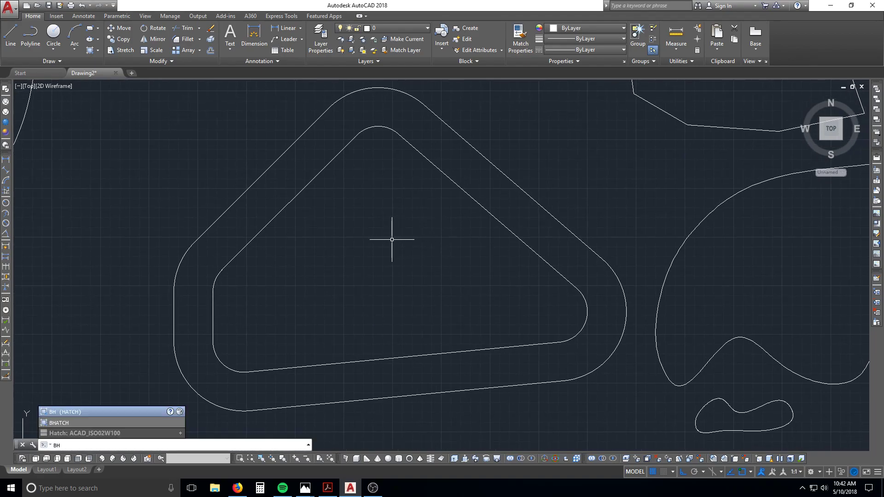
key(Return)
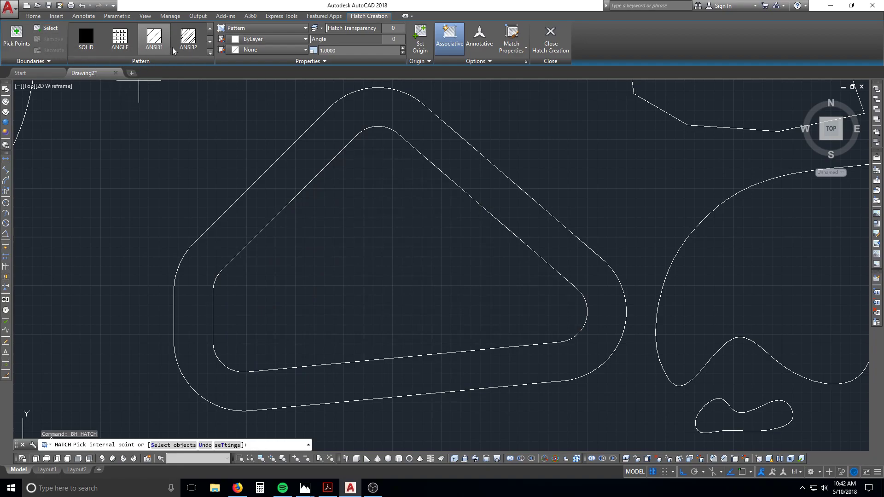
click(427, 139)
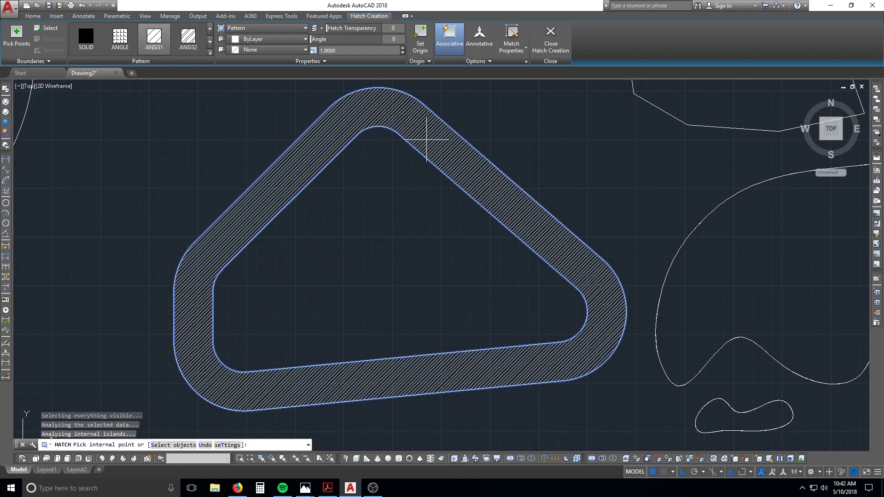
key(Return)
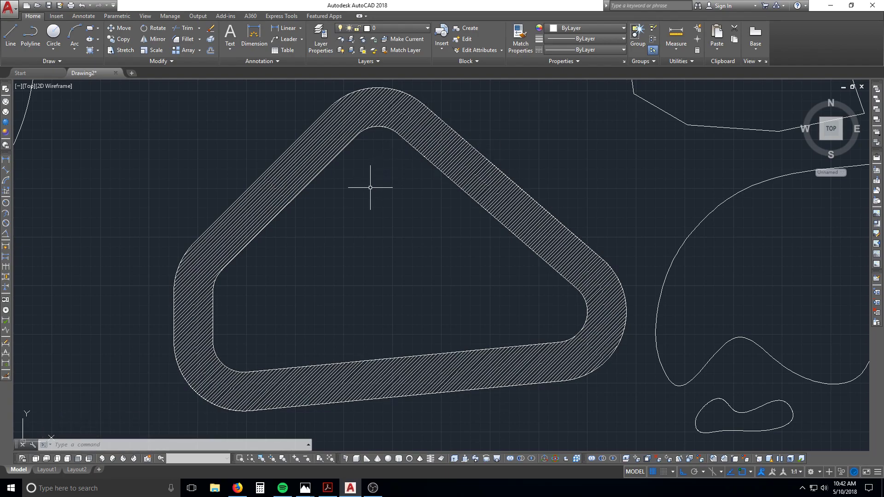
Select the band's hatch and preview other patterns on it, including ANSI32, AR-B816, AR-CONC and AR-BRSTD
click(402, 125)
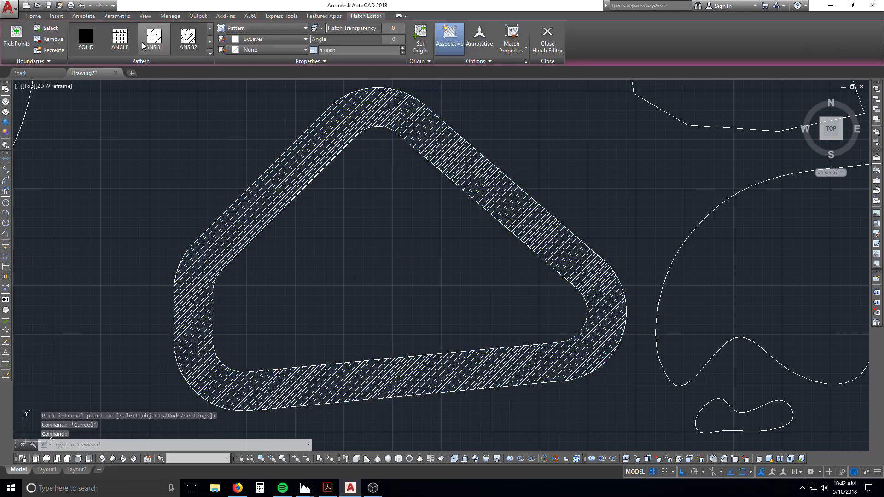
scroll(168, 39, down, 3)
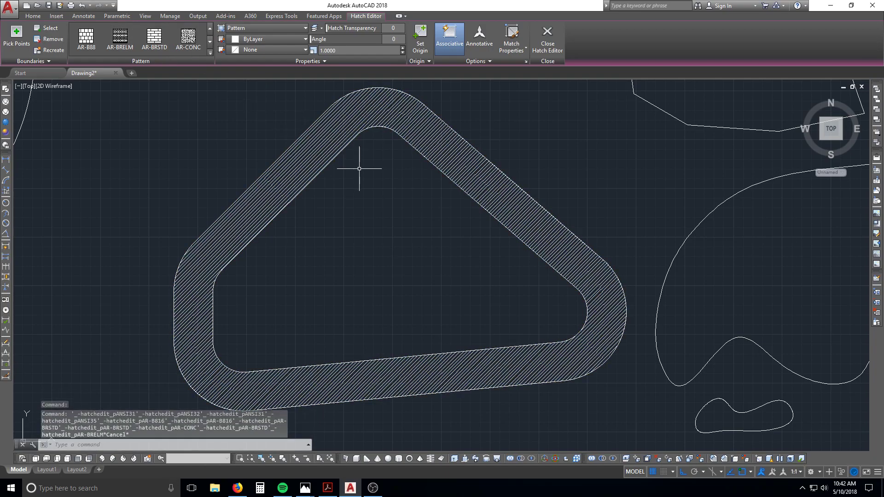
key(Escape)
Erase the hatch from the band between the two rounded triangles
text(e)
key(space)
click(338, 139)
key(space)
key(Escape)
key(Escape)
Hatch the interior of the inner rounded triangle
text(b)
key(Return)
click(365, 198)
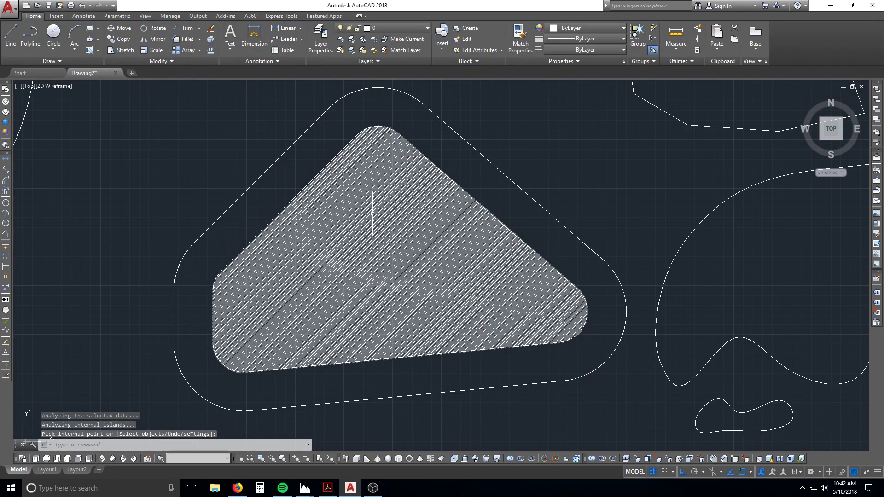
key(Return)
Select the inner triangle's hatch and preview the ANSI34, ANSI35, ANSI36 and ANSI38 patterns on it
click(316, 203)
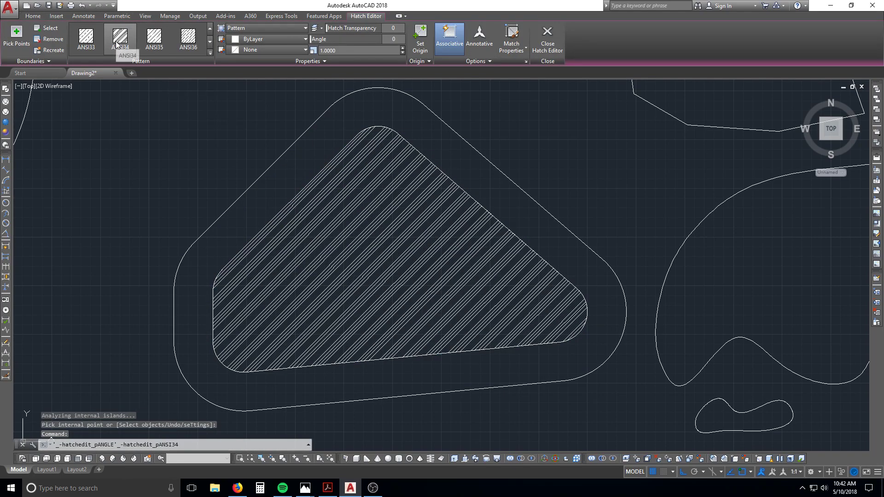
click(164, 42)
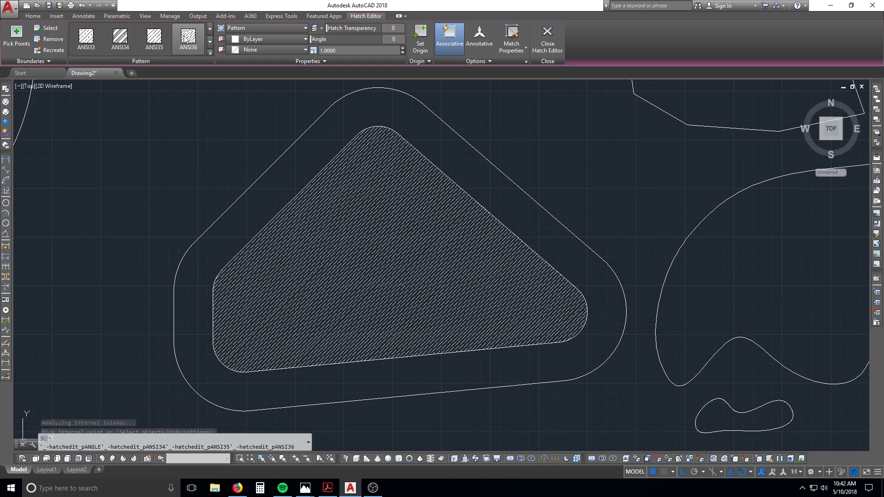
scroll(185, 42, down, 1)
click(127, 42)
Preview the AR-BRELM, AR-CONC, AR-B88, AR-HBONE and AR-PARQ1 patterns on the inner triangle's hatch and deselect it
scroll(127, 42, down, 1)
click(124, 41)
click(180, 39)
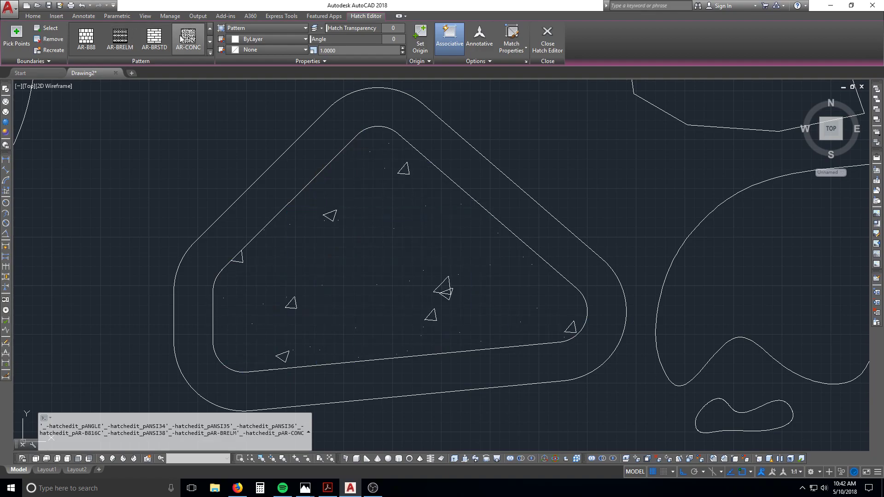
click(120, 39)
click(90, 41)
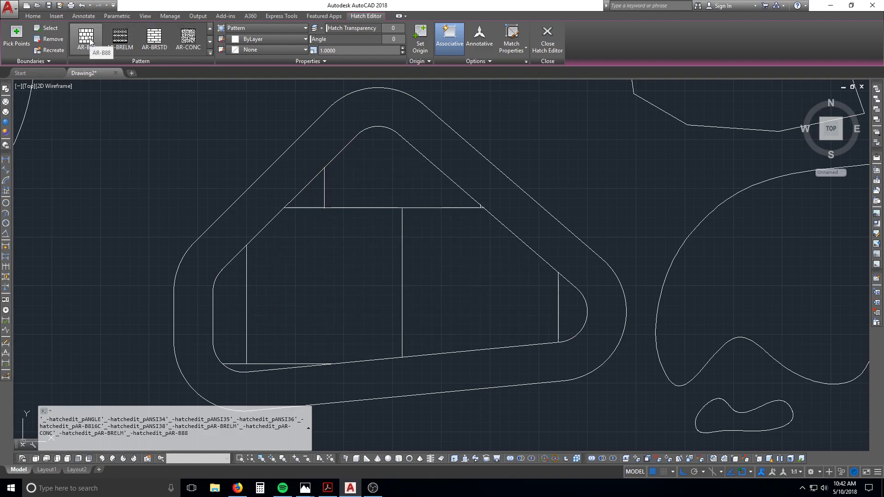
scroll(90, 41, down, 1)
click(90, 41)
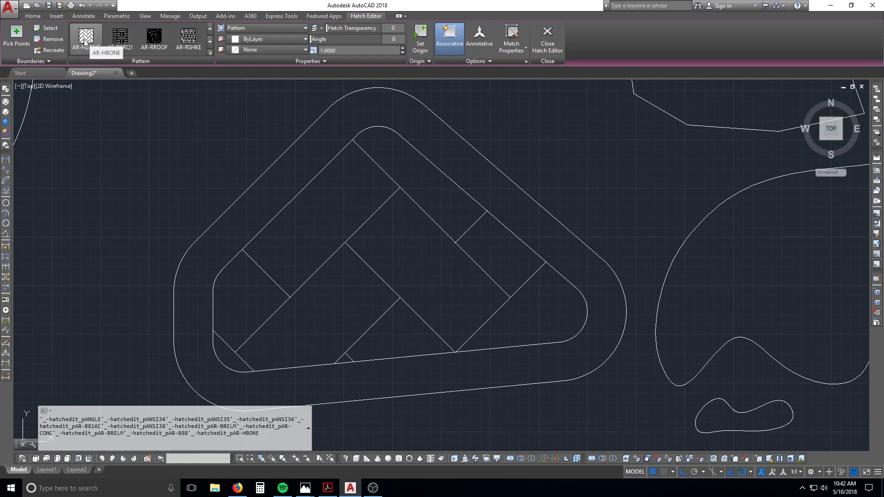
click(89, 41)
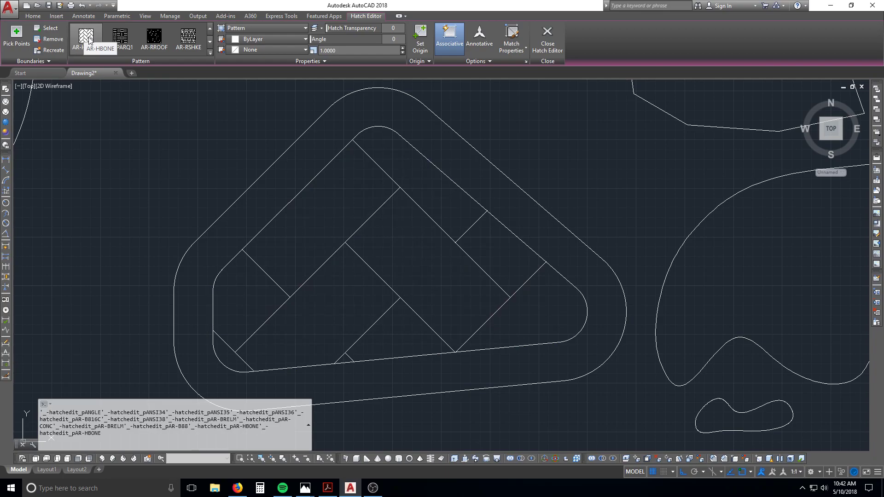
click(123, 40)
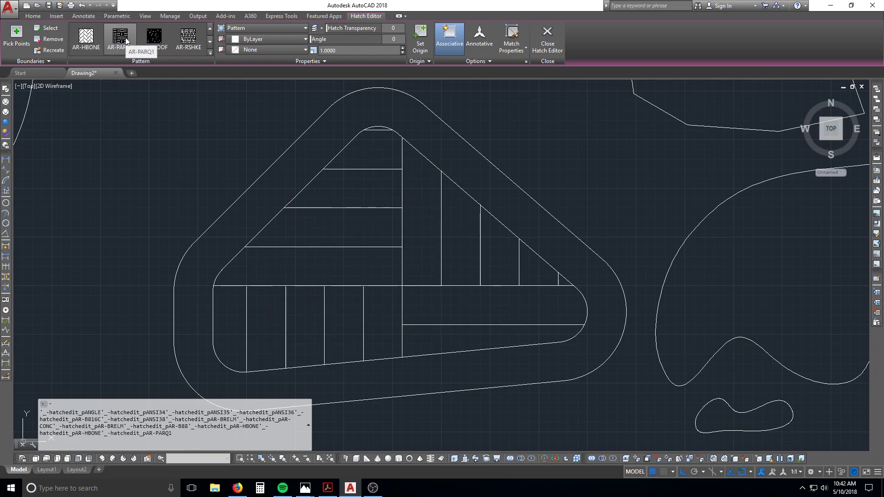
click(189, 37)
scroll(369, 114, down, 10)
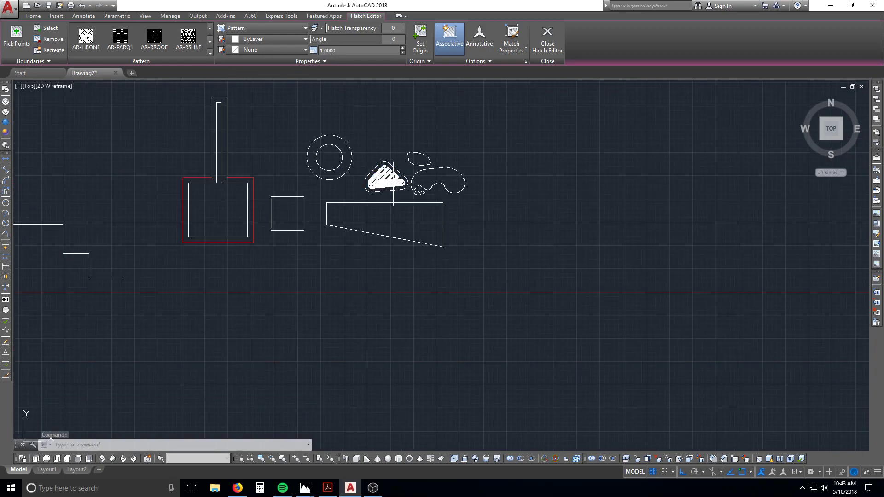
key(Escape)
text(re)
key(Return)
click(510, 131)
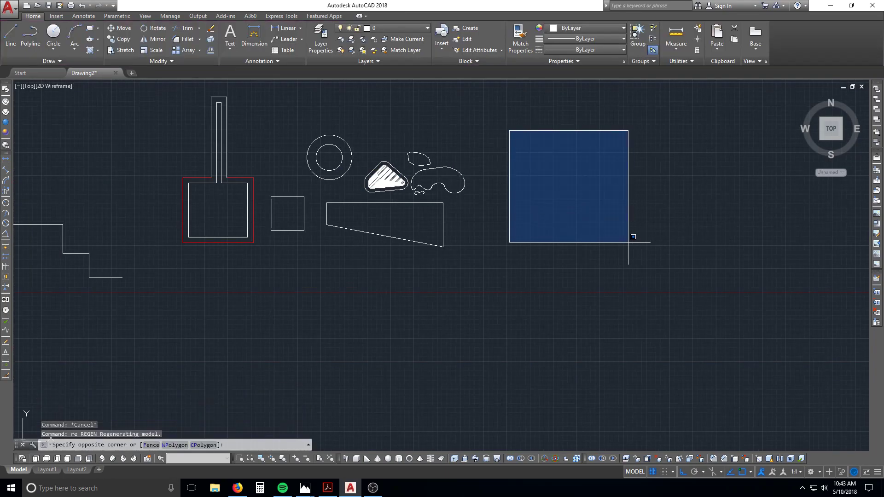
key(Escape)
key(Escape)
key(Escape)
Draw a large rectangle in the empty space beside the curved shapes and the trapezoid
text(rec)
key(Return)
click(495, 152)
click(592, 258)
scroll(572, 209, up, 4)
middle_drag(563, 212, 490, 271)
scroll(490, 270, down, 2)
key(Escape)
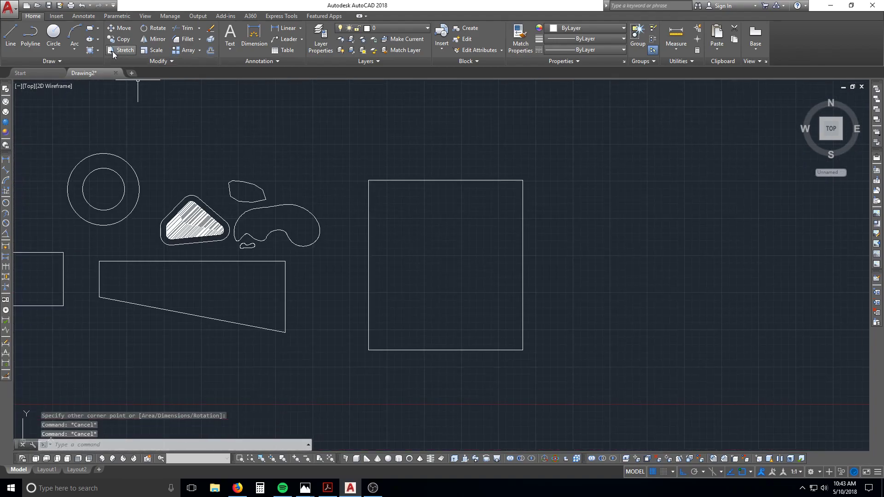
key(Escape)
Hatch the interior of the large rectangle with the ANSI31 pattern
text(b)
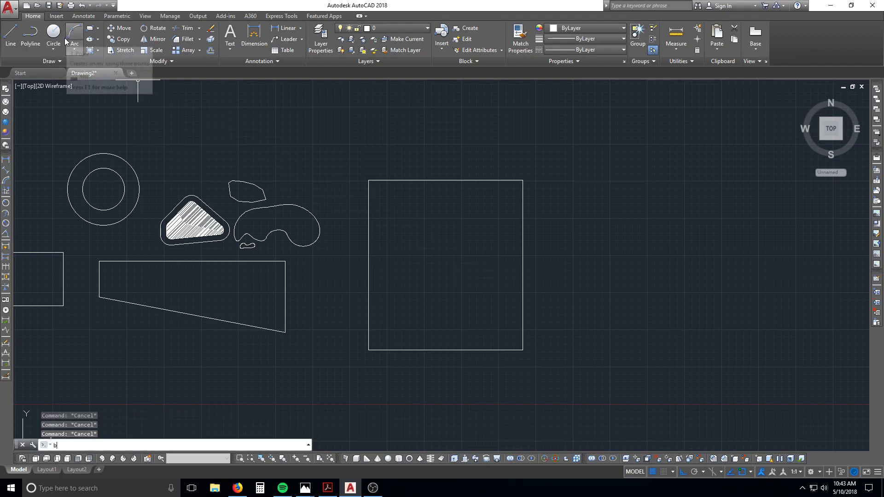
text(h)
key(Return)
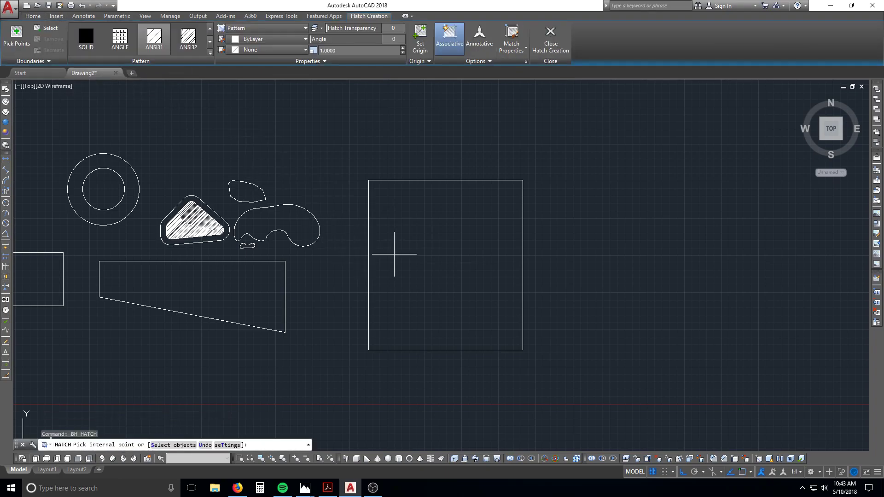
click(394, 254)
scroll(418, 249, up, 2)
key(Escape)
Select the rectangle's hatch and preview the ANSI38, AR-B816, AR-BRSTD, AR-RROOF and AR-RSHKE patterns on it
click(443, 243)
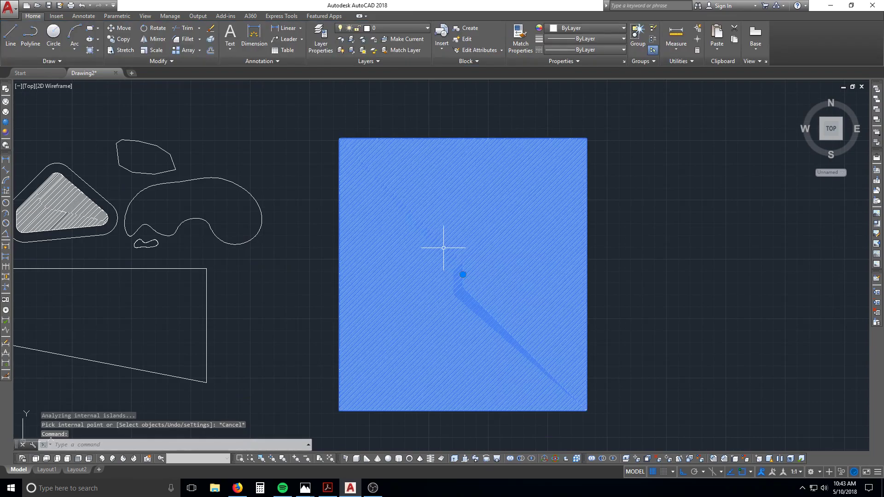
click(133, 44)
scroll(134, 44, down, 2)
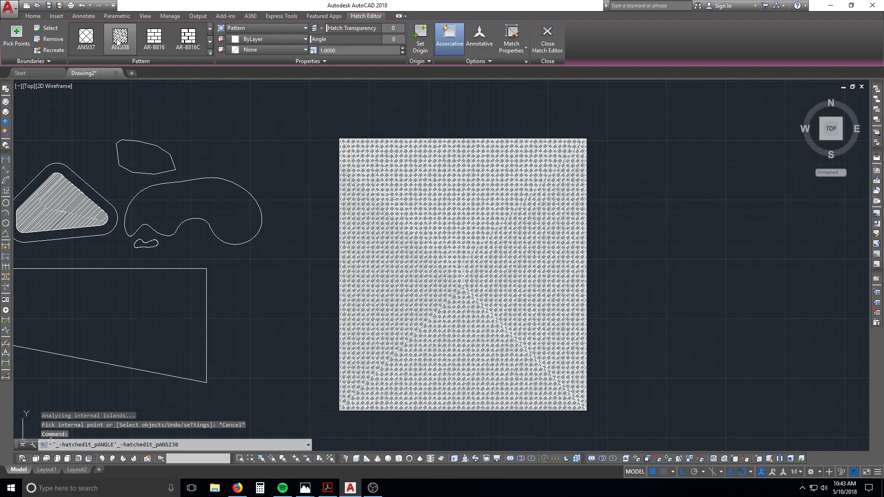
click(124, 41)
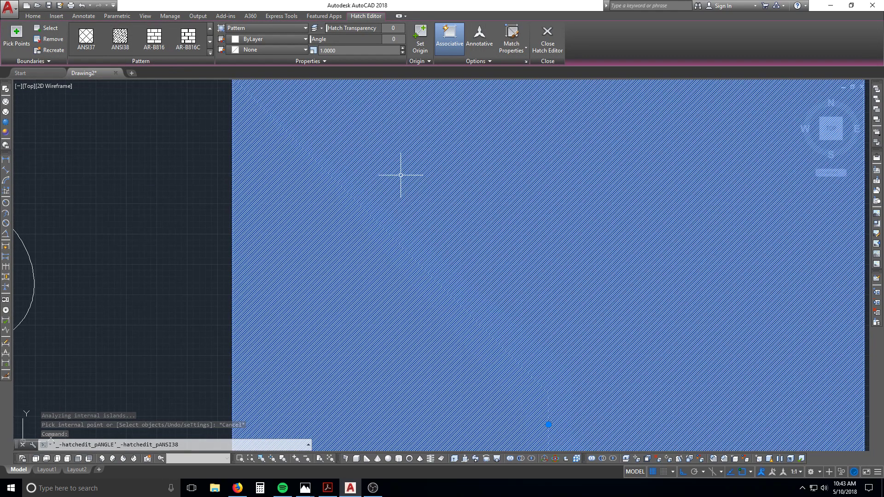
click(165, 46)
scroll(164, 46, down, 1)
click(164, 46)
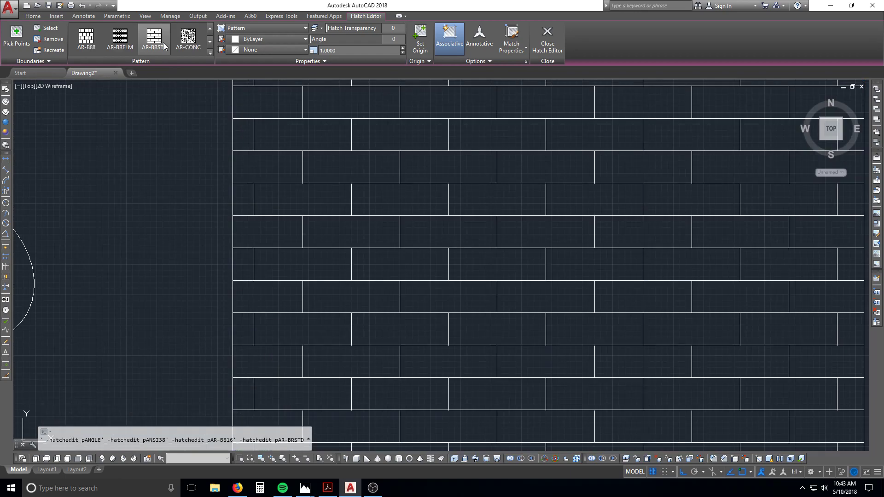
scroll(164, 46, down, 1)
click(164, 46)
click(187, 45)
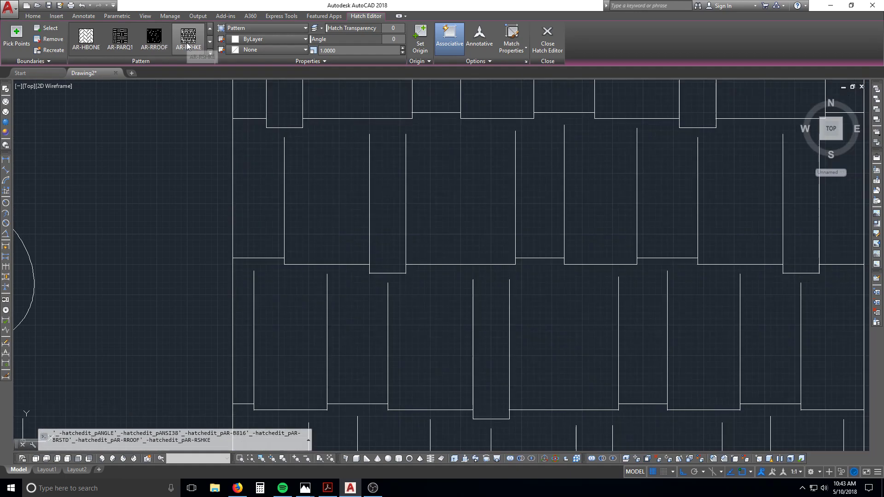
Apply the AR-RROOF pattern to the rectangle's hatch
click(148, 41)
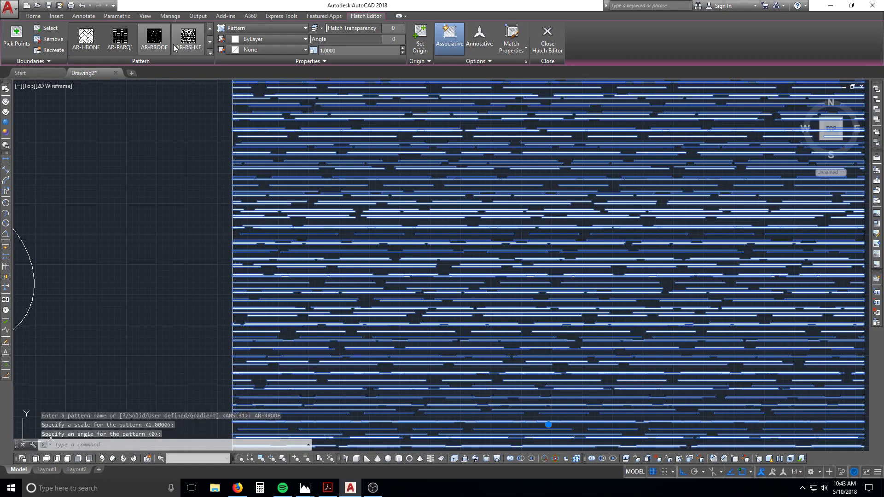
scroll(349, 152, down, 5)
scroll(318, 156, up, 2)
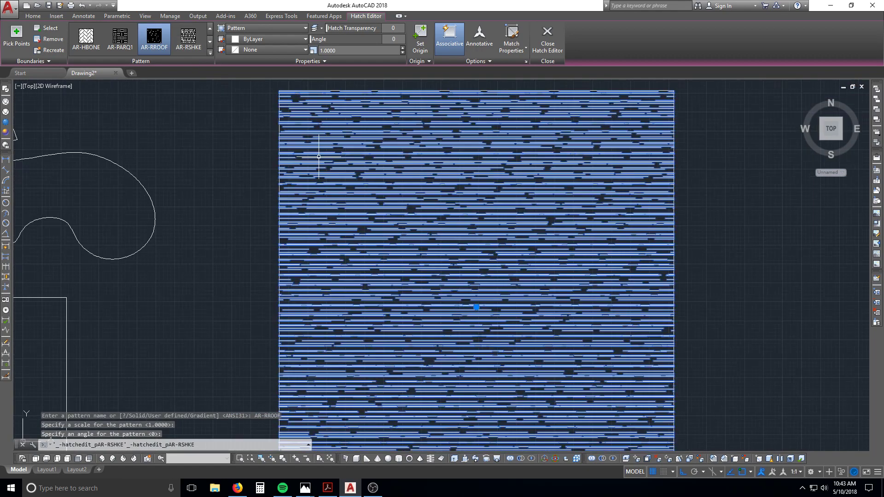
Change the rectangle's hatch pattern to AR-RSHKE and deselect the hatch
click(189, 39)
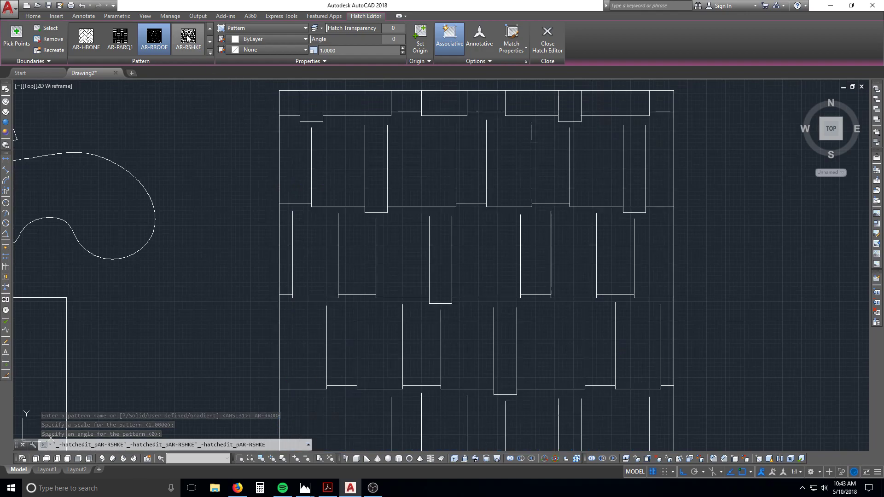
scroll(372, 178, down, 3)
scroll(414, 216, up, 1)
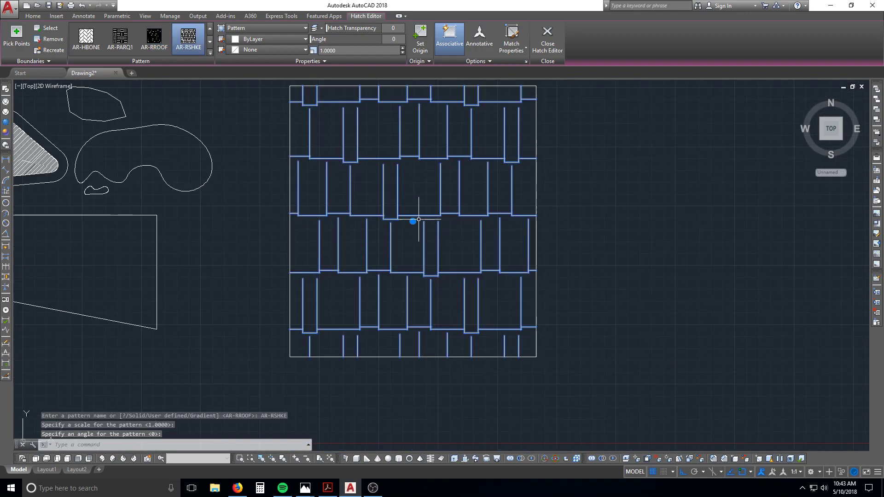
key(Escape)
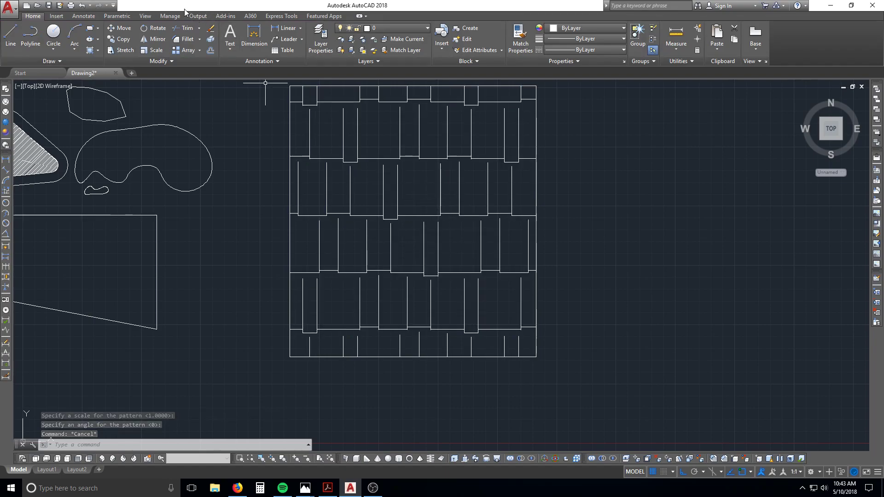
click(366, 137)
click(339, 171)
key(Escape)
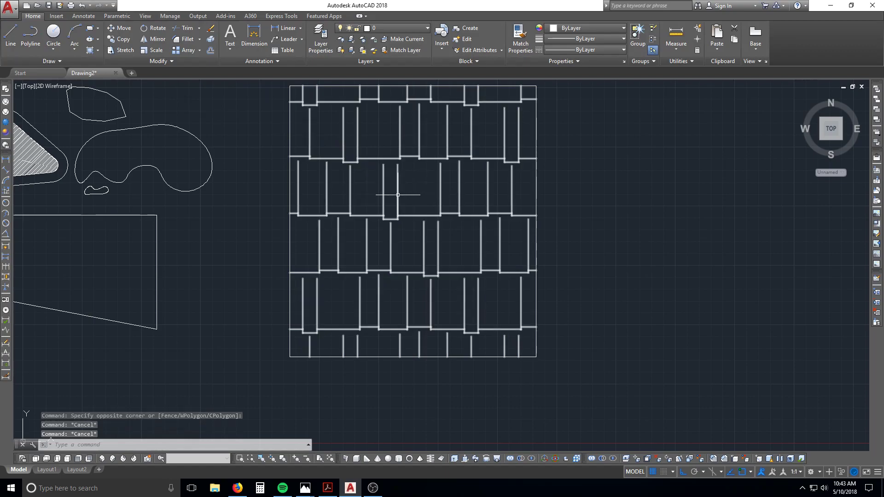
Select the rectangle's hatch and check the object type list in its quick properties
click(399, 194)
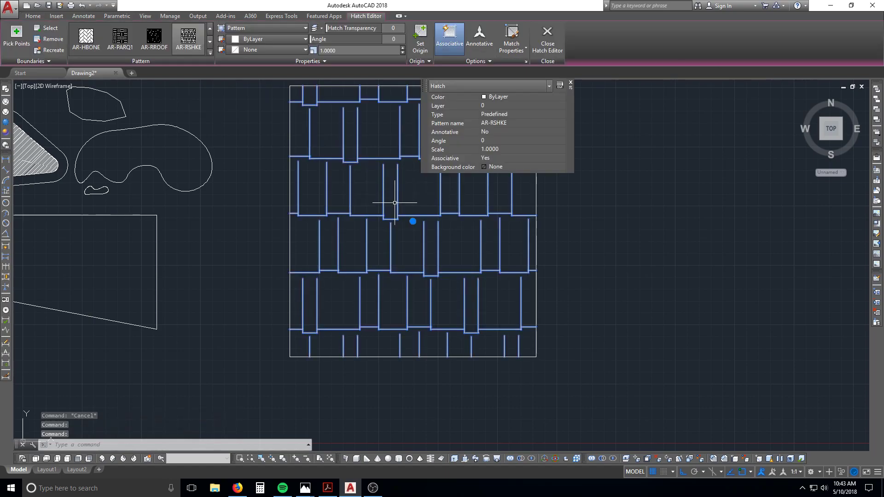
click(485, 87)
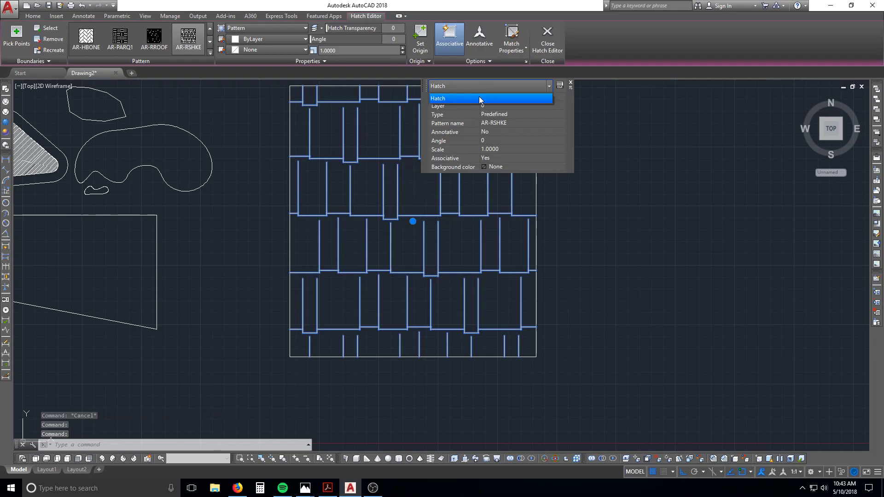
click(476, 94)
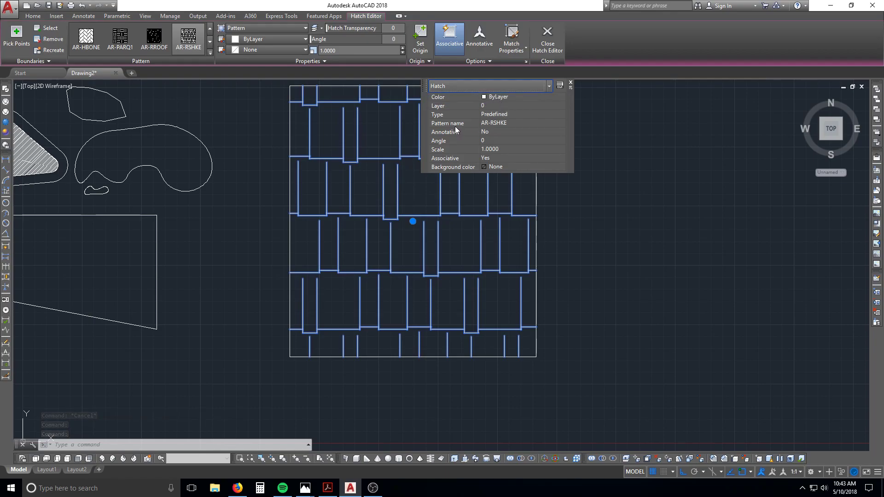
Change the rectangle's hatch pattern to the predefined TRIANG pattern and deselect the hatch
click(500, 123)
click(561, 123)
drag(488, 148, 255, 107)
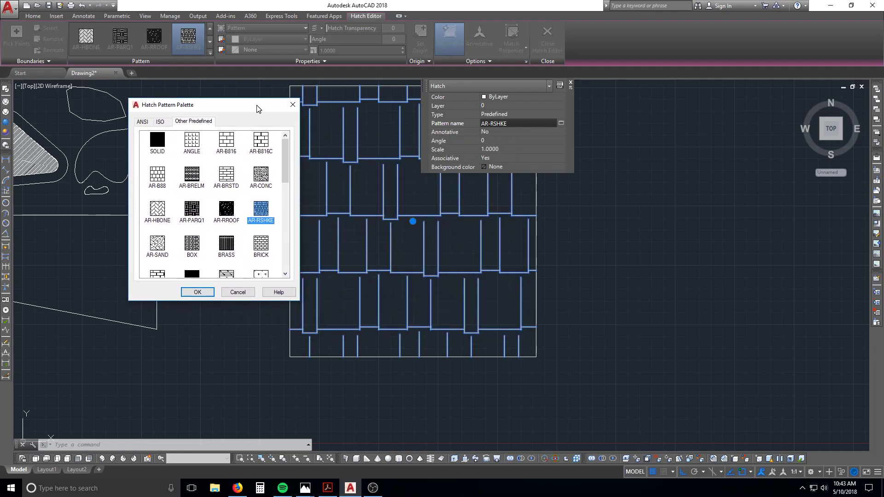
mouse_move(284, 157)
mouse_down()
mouse_move(295, 232)
mouse_move(307, 159)
mouse_move(307, 244)
mouse_up()
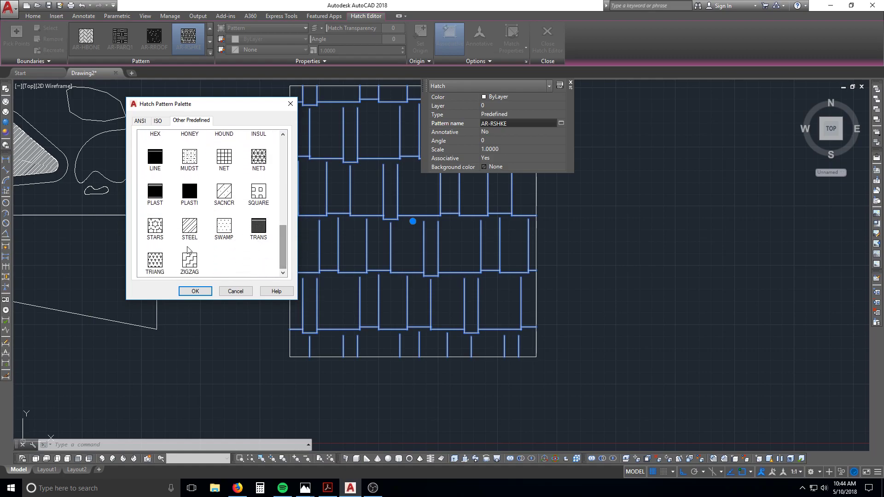
click(161, 266)
click(195, 291)
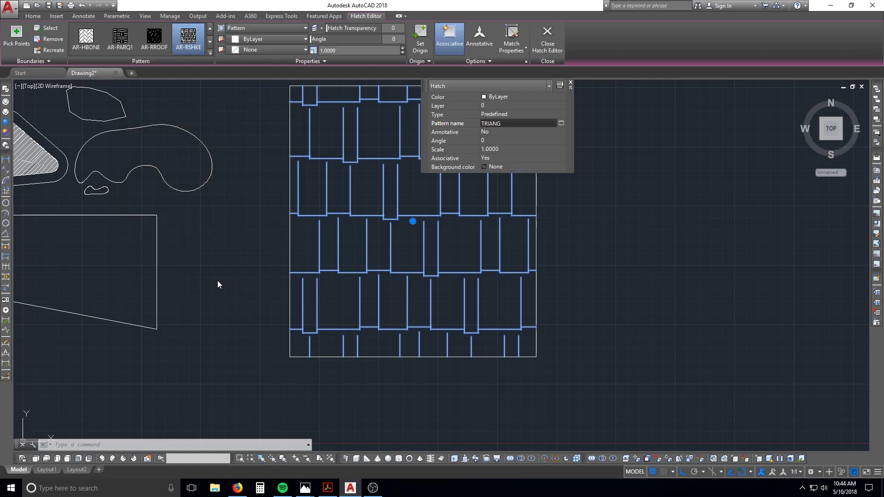
key(Escape)
key(Escape)
Examine the density of the rectangle's TRIANG hatch up close and from afar, with and without the hatch selected
scroll(474, 259, up, 6)
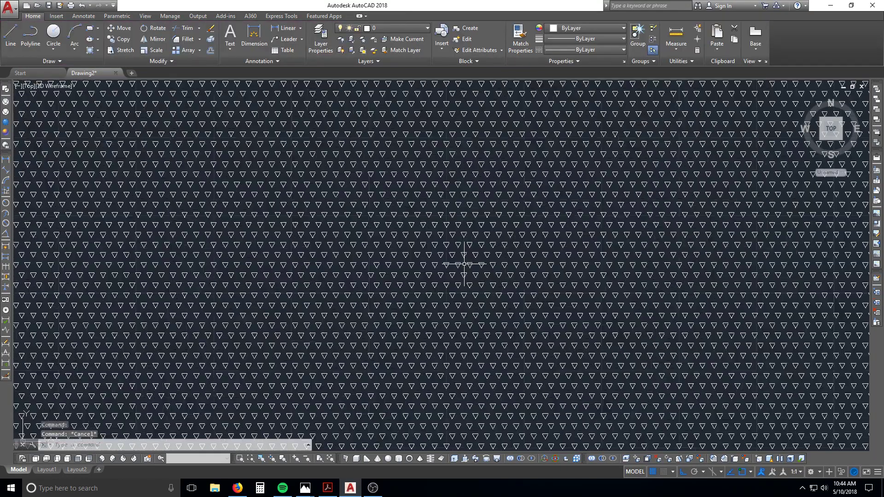
scroll(462, 256, down, 6)
click(460, 251)
scroll(449, 256, up, 4)
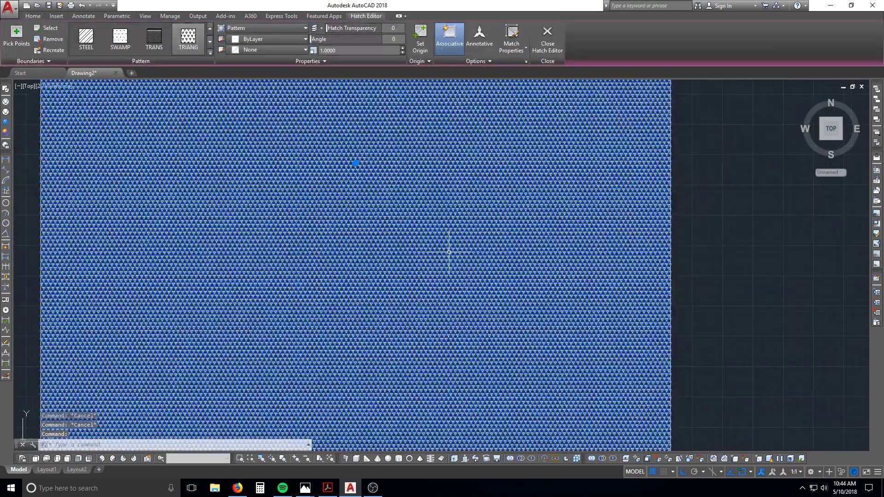
middle_drag(310, 270, 454, 260)
key(Escape)
scroll(351, 282, up, 5)
click(344, 283)
click(344, 283)
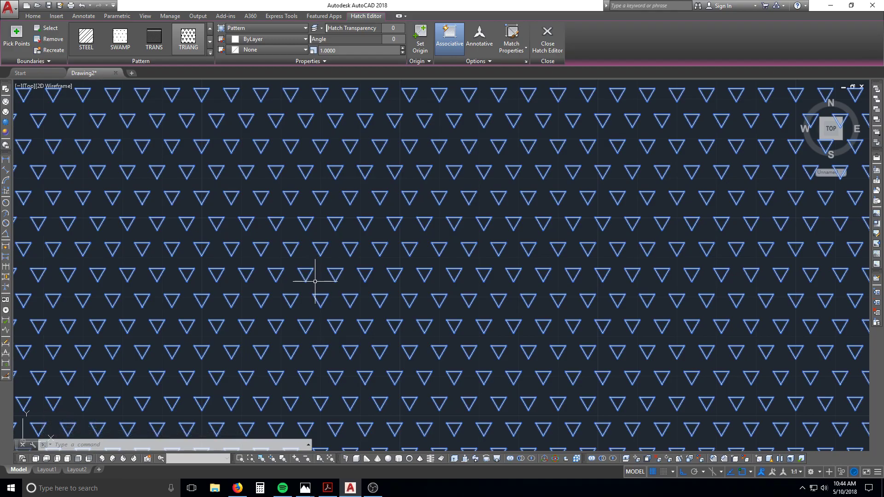
scroll(315, 281, down, 4)
scroll(293, 277, up, 1)
key(Escape)
key(Escape)
middle_drag(251, 276, 419, 267)
click(419, 267)
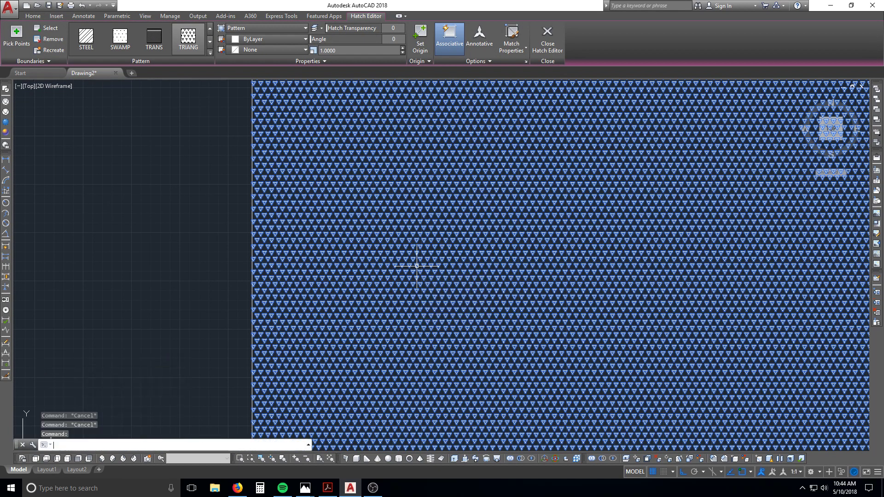
key(Escape)
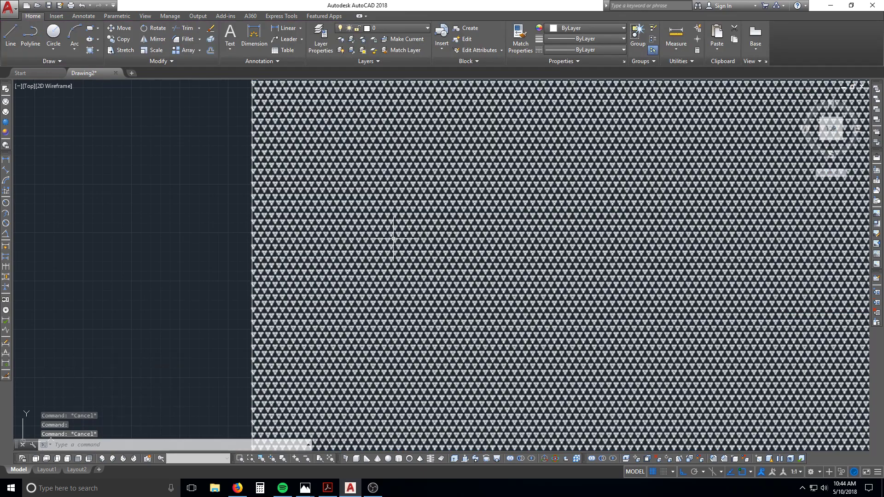
Set the scale of the rectangle's TRIANG hatch to 6 and deselect the hatch
click(393, 237)
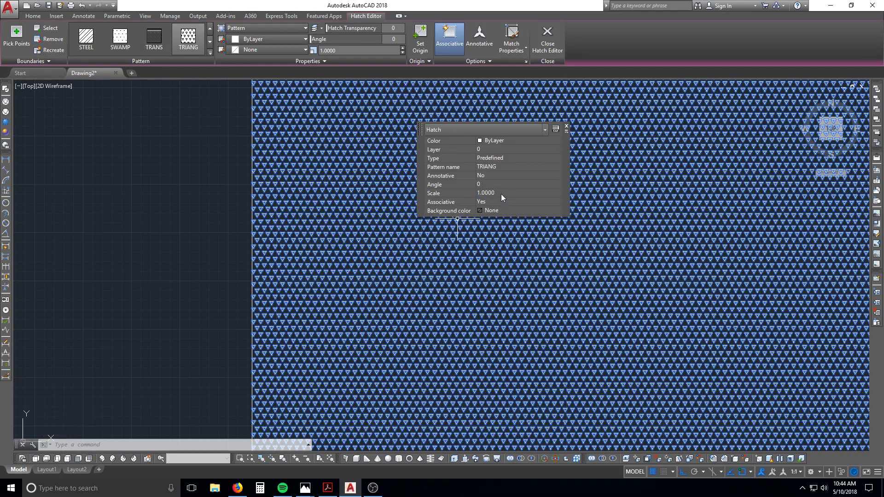
click(502, 192)
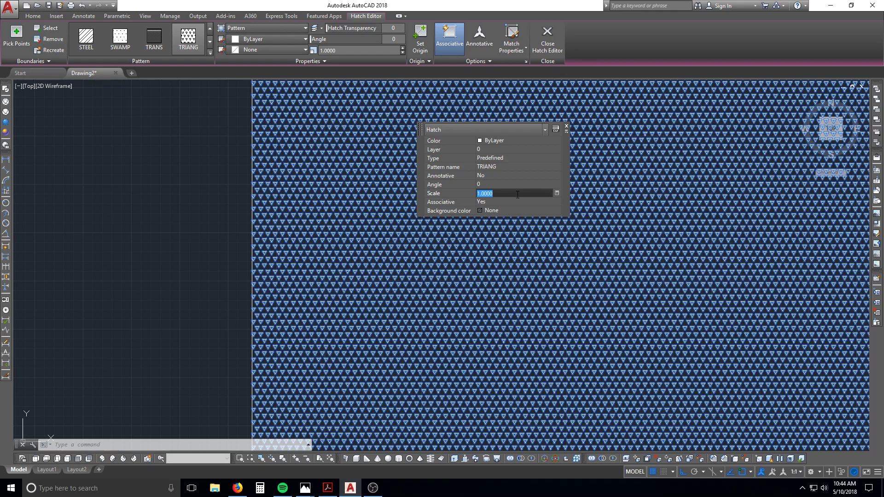
text(6)
key(Return)
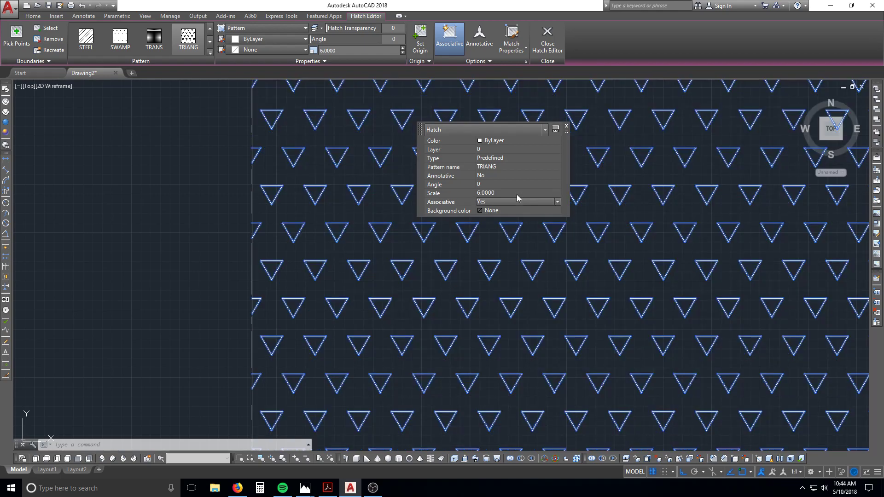
scroll(563, 251, down, 7)
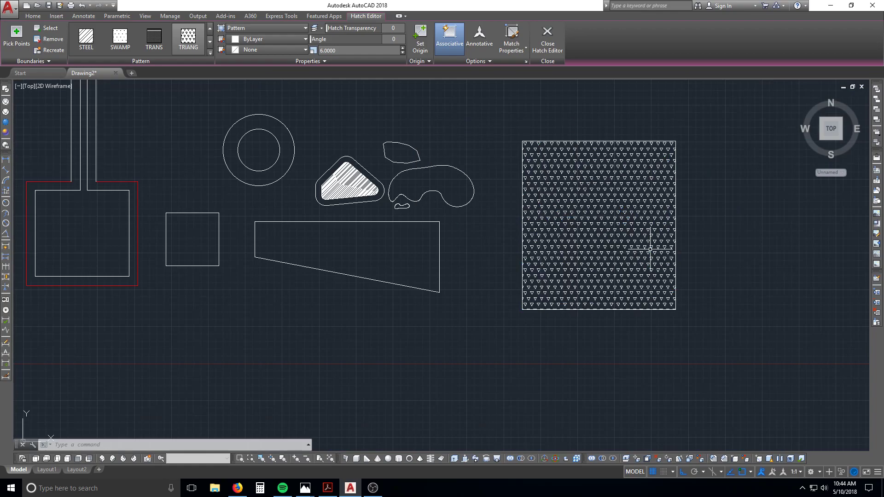
click(629, 252)
scroll(634, 249, up, 6)
key(Escape)
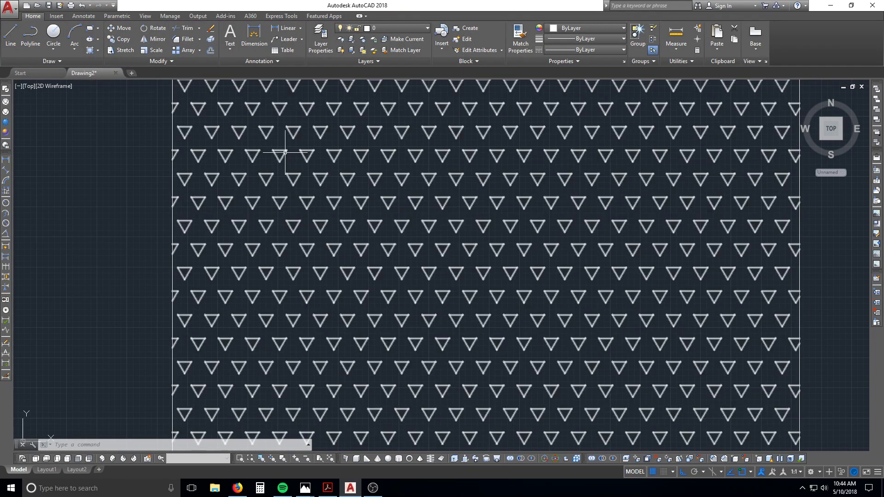
Open the full Properties palette for the rectangle's triangle hatch, then clear the selection
scroll(288, 156, down, 5)
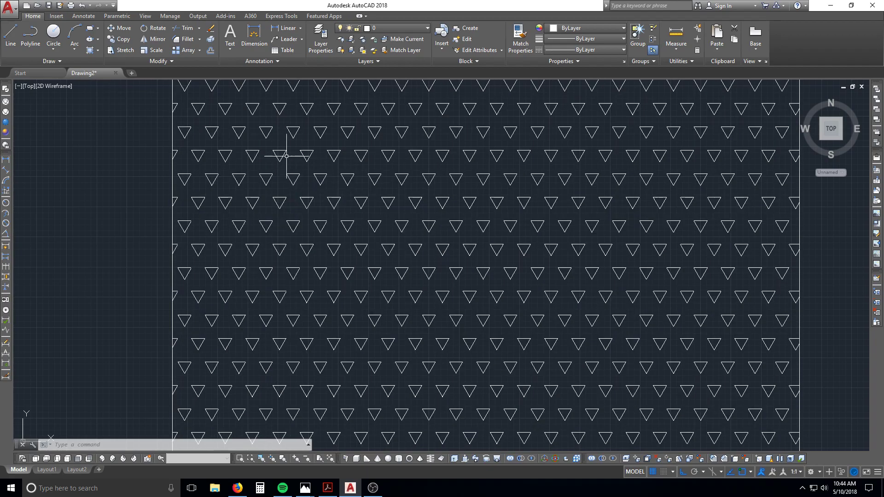
middle_drag(367, 194, 390, 238)
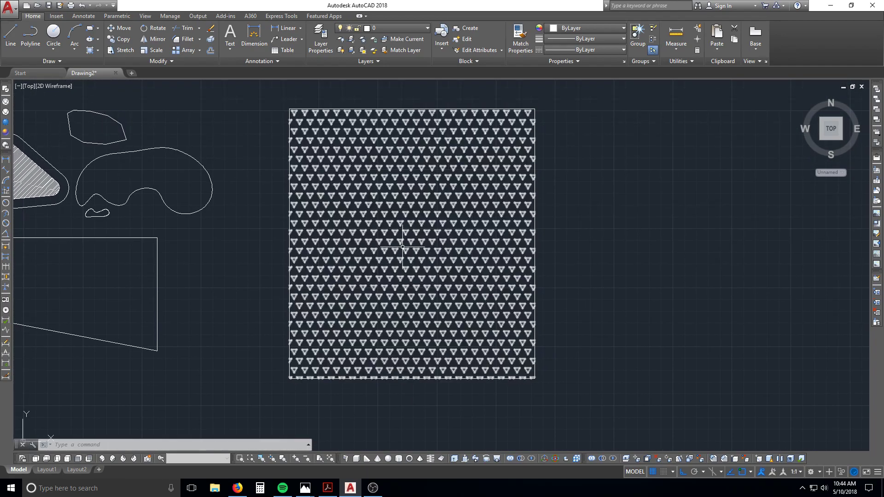
scroll(401, 244, up, 2)
click(409, 250)
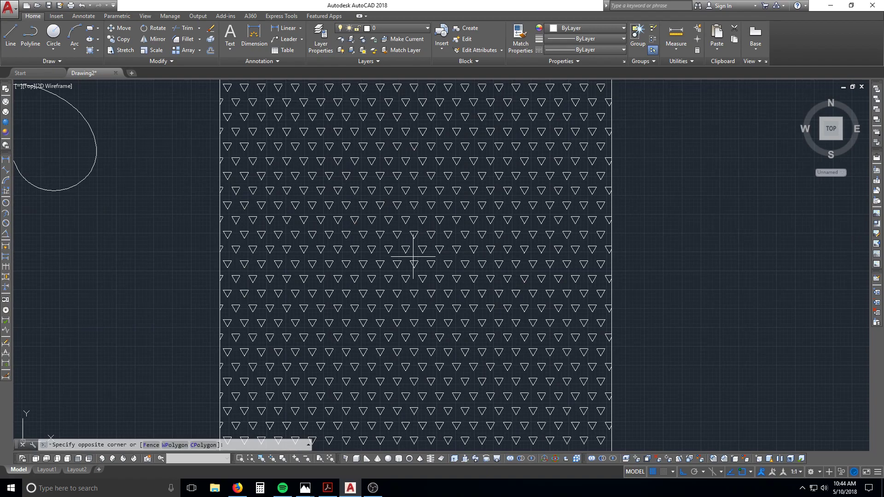
click(407, 239)
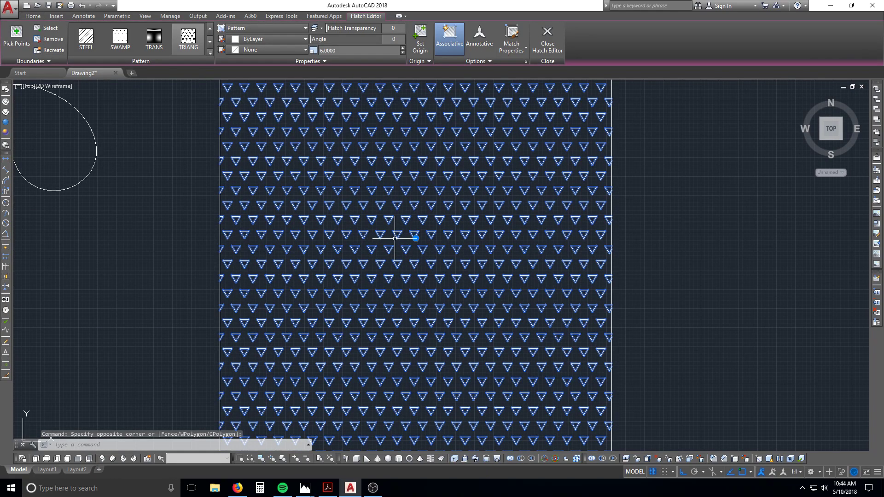
text(PR)
key(Return)
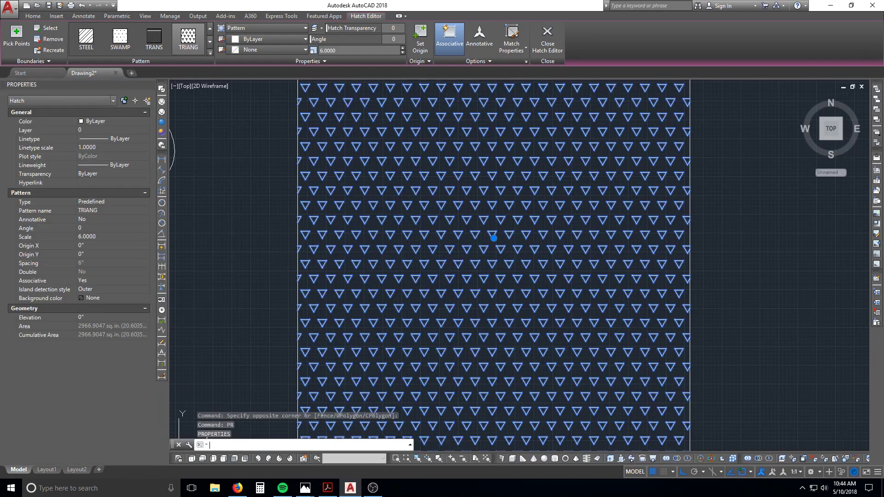
key(Escape)
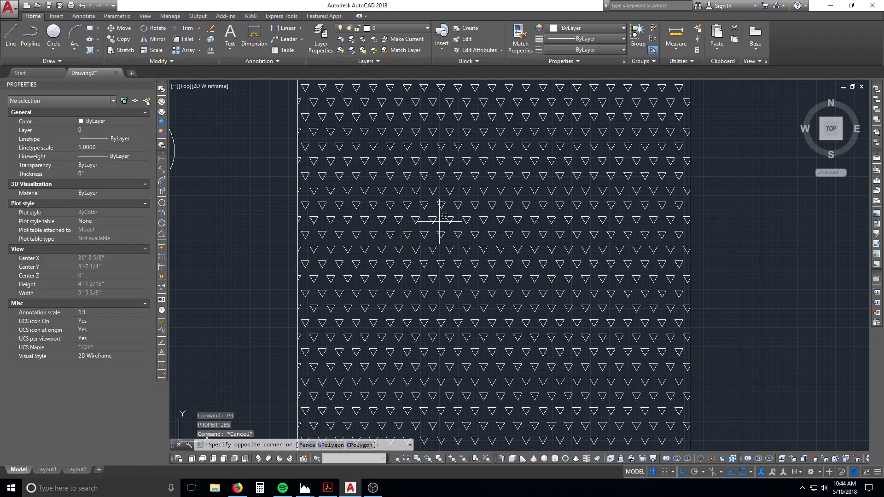
Set the color of the rectangle's triangle hatch to Yellow and deselect it
click(438, 217)
click(427, 210)
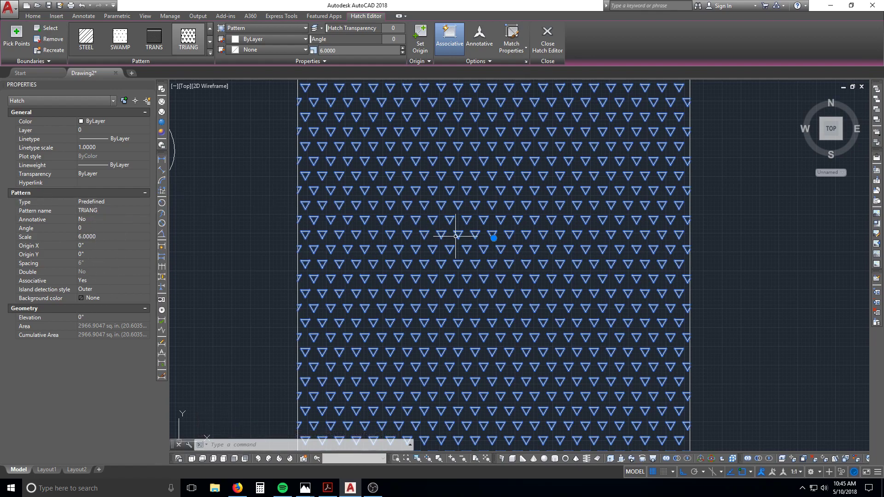
click(97, 124)
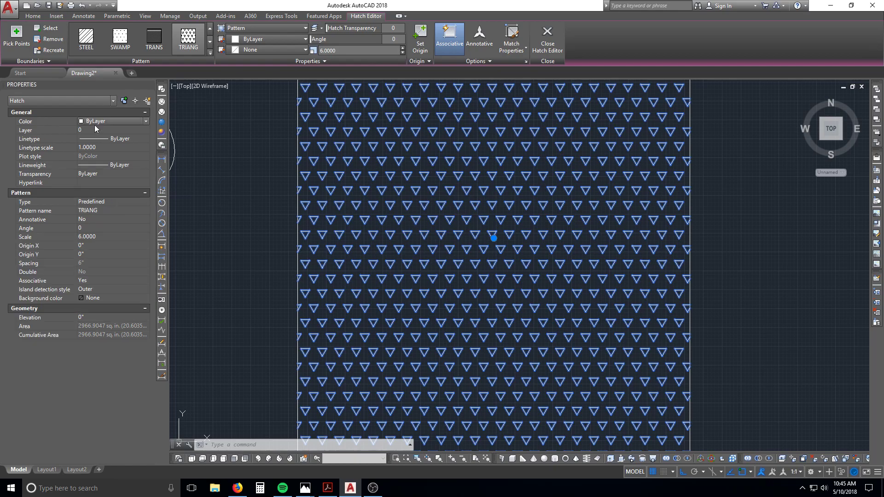
click(98, 121)
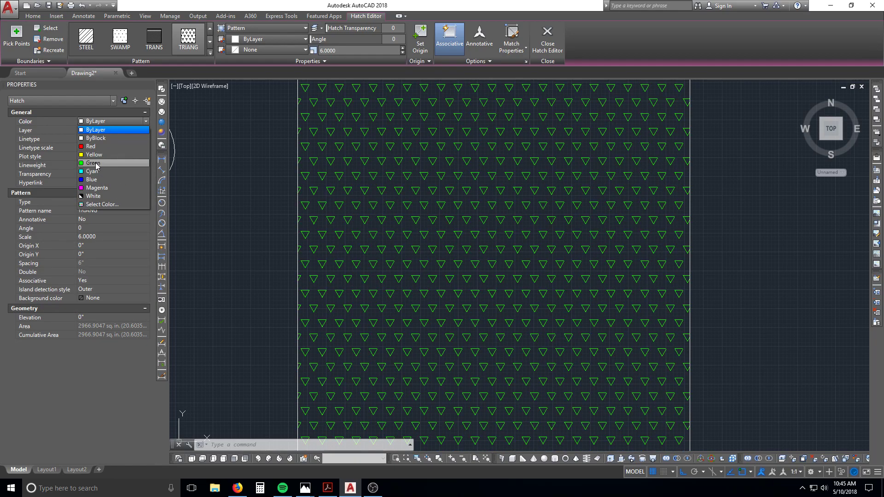
click(98, 154)
key(Escape)
scroll(578, 222, down, 6)
scroll(537, 221, up, 4)
key(Escape)
scroll(524, 239, down, 4)
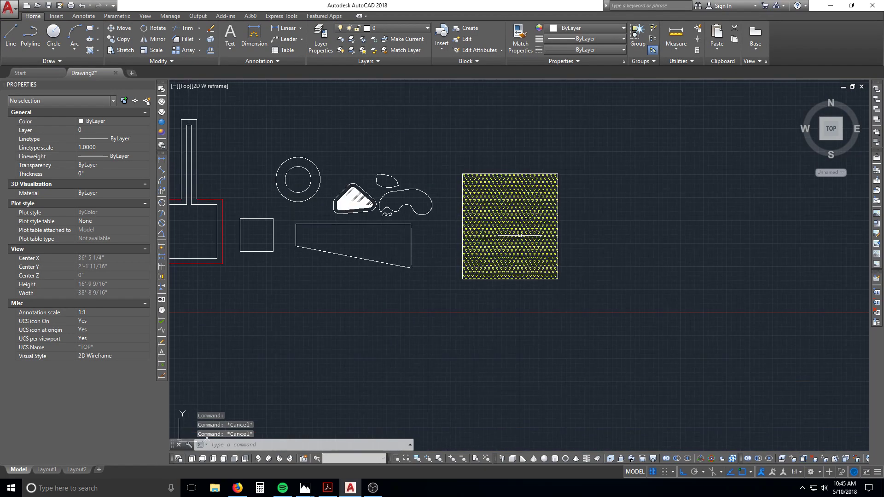
scroll(524, 240, up, 4)
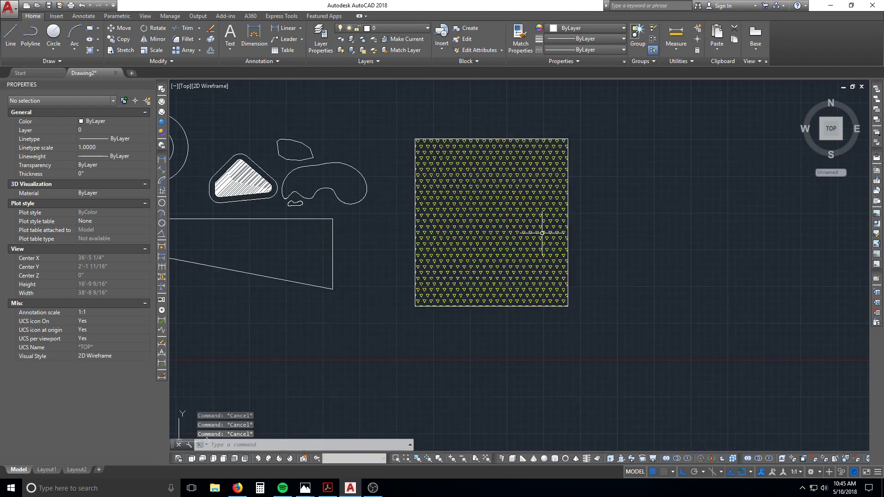
Explode the rectangle's yellow triangle hatch into separate lines
click(528, 255)
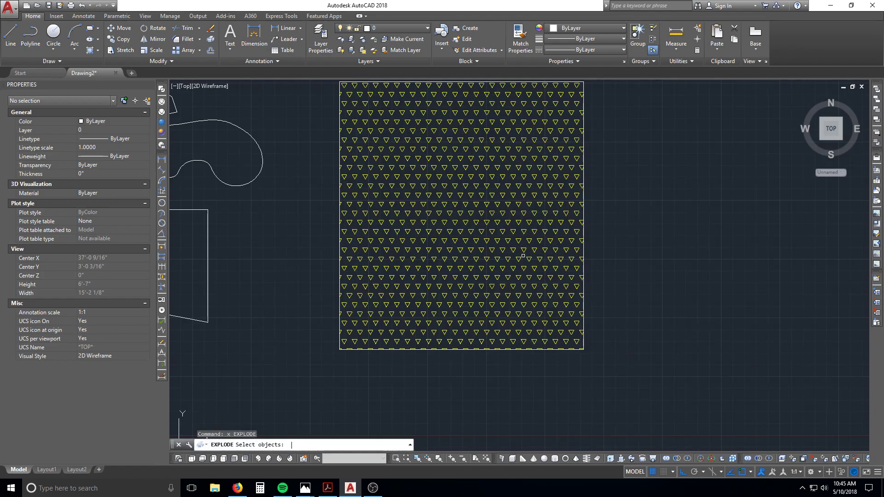
key(Escape)
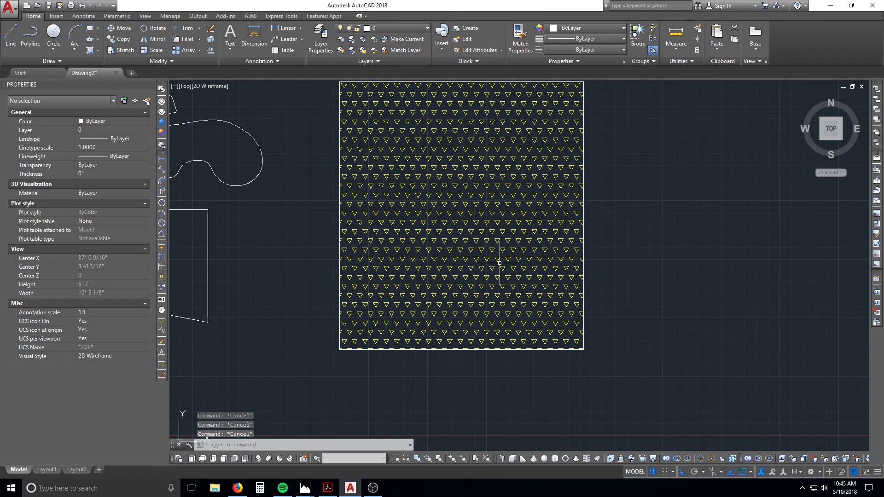
text(x)
key(Return)
click(505, 291)
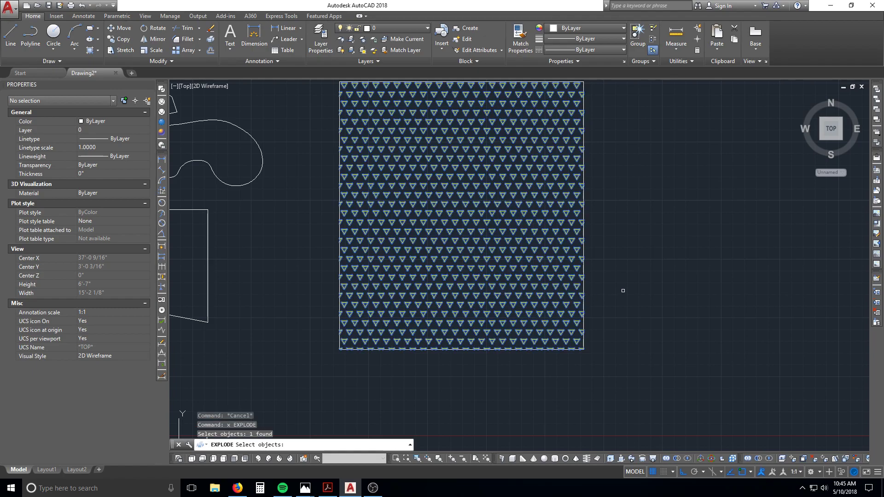
key(Return)
scroll(543, 341, up, 6)
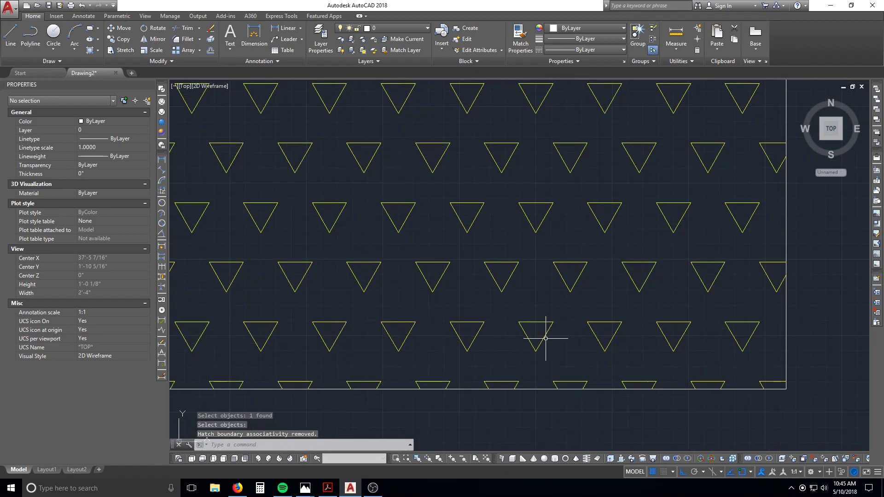
Select one side of an exploded triangle near the rectangle's lower edge to check its object type, then deselect it
click(544, 337)
key(Escape)
click(527, 336)
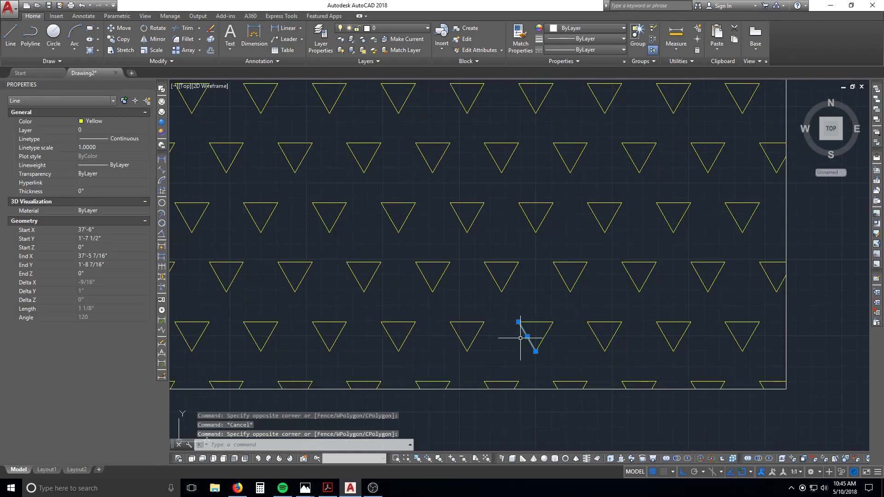
key(Escape)
scroll(530, 311, down, 2)
key(Escape)
Erase a horizontal band of triangle lines across the lower part of the rectangle using a selection window
text(e)
key(Return)
scroll(445, 284, down, 2)
middle_drag(458, 288, 568, 308)
click(351, 256)
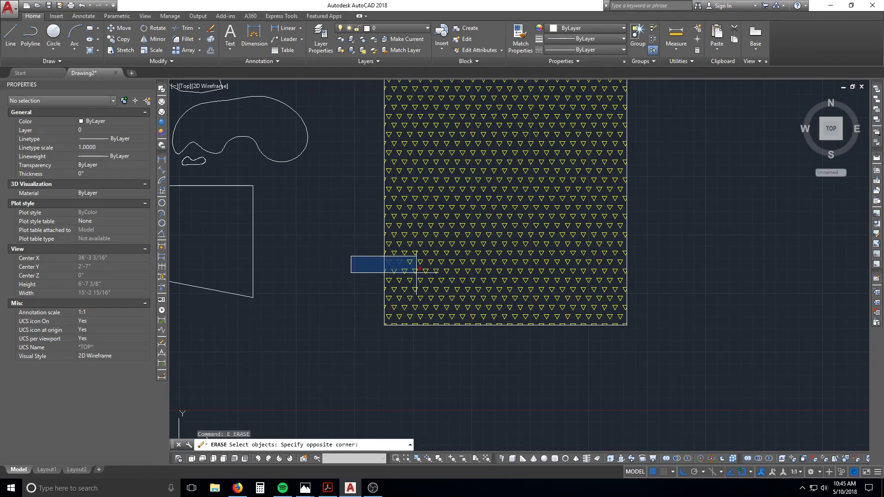
click(649, 304)
key(Return)
Erase a second band of triangle lines directly above the cleared band in the rectangle
text(e)
key(Return)
click(360, 178)
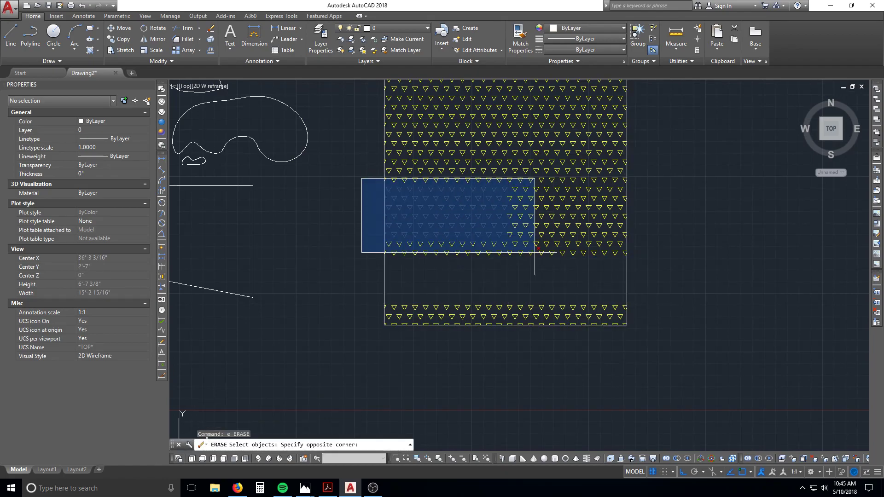
click(676, 297)
key(Return)
scroll(711, 253, down, 2)
middle_drag(698, 263, 561, 288)
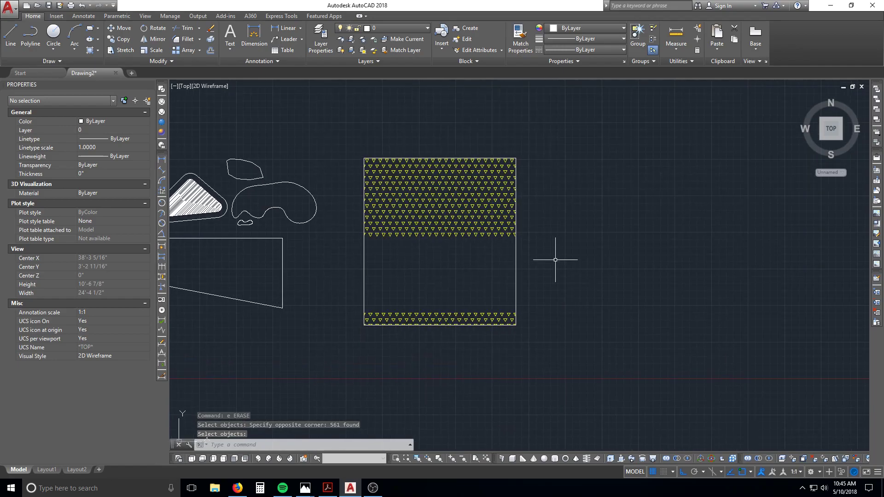
scroll(442, 156, up, 4)
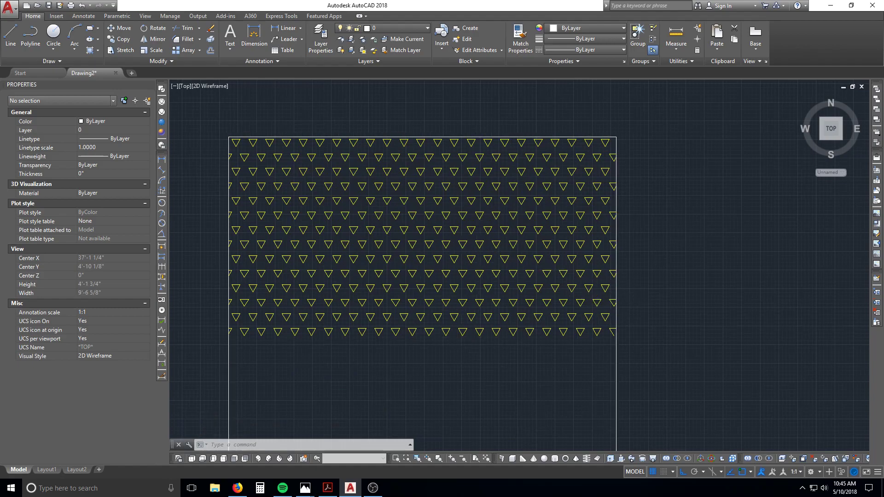
scroll(517, 421, down, 6)
scroll(533, 405, up, 4)
scroll(555, 367, down, 3)
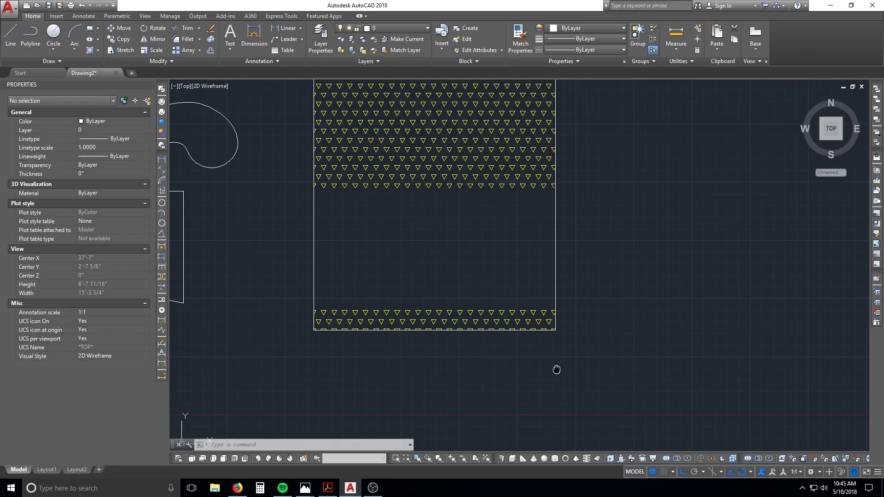
key(Escape)
text(e)
key(Return)
key(Escape)
Erase the rectangle together with all its remaining yellow triangle lines
text(e)
key(Return)
click(661, 419)
click(490, 212)
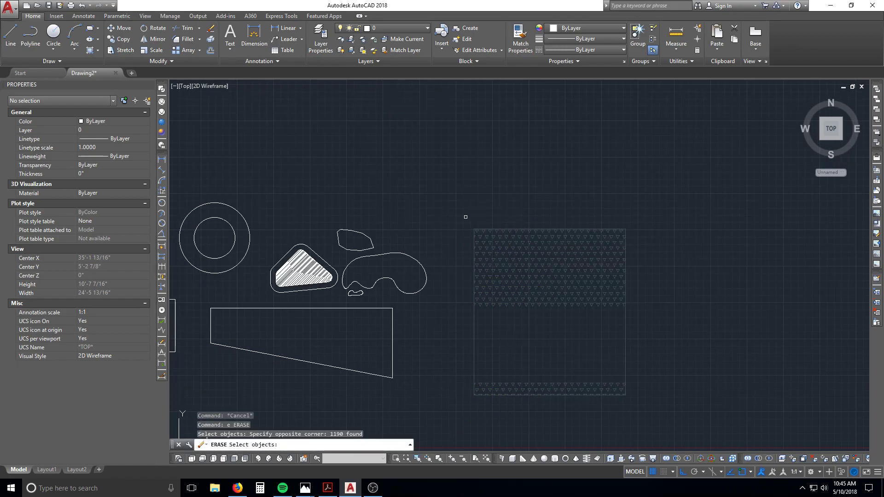
key(Return)
Hatch the four-sided shape with the slanted lower edge using the AR-RROOF pattern
middle_drag(352, 348, 427, 311)
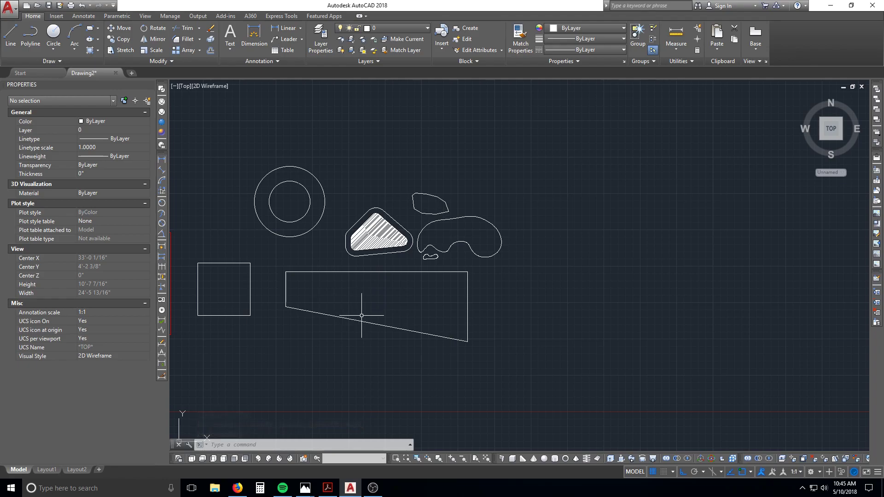
scroll(347, 306, up, 2)
middle_drag(348, 306, 479, 307)
key(Escape)
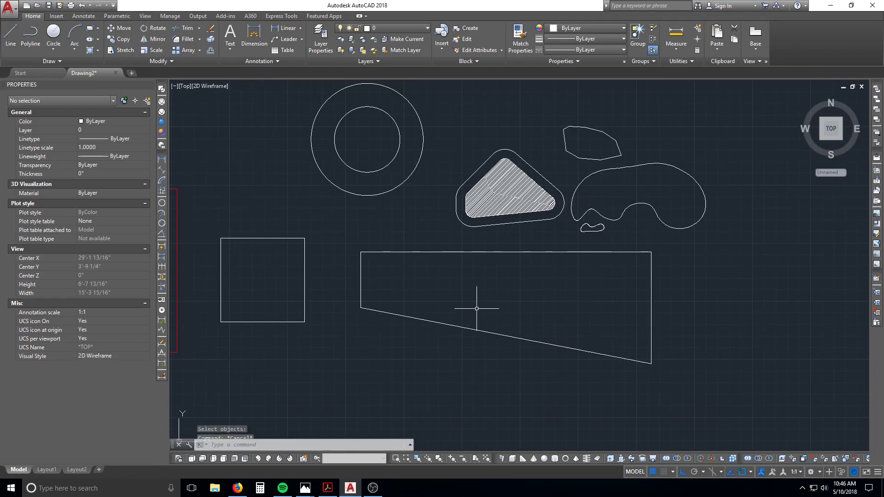
key(Escape)
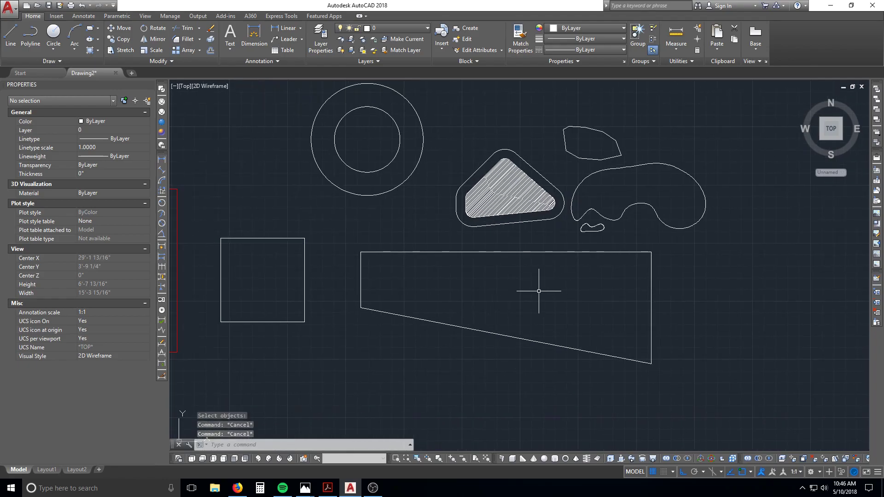
scroll(537, 290, up, 2)
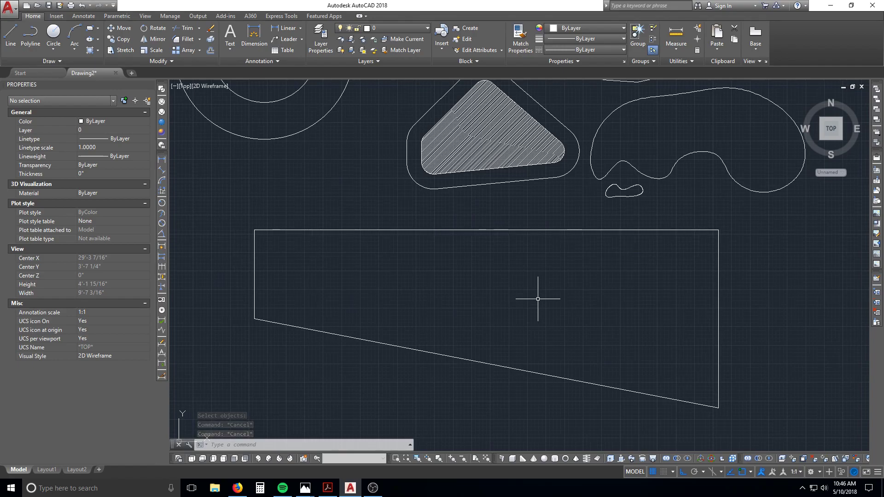
text(bh)
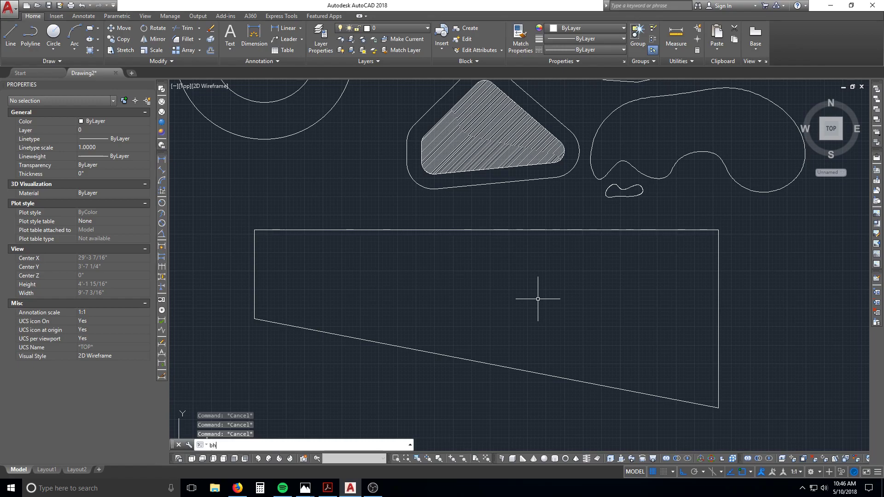
key(Return)
click(537, 292)
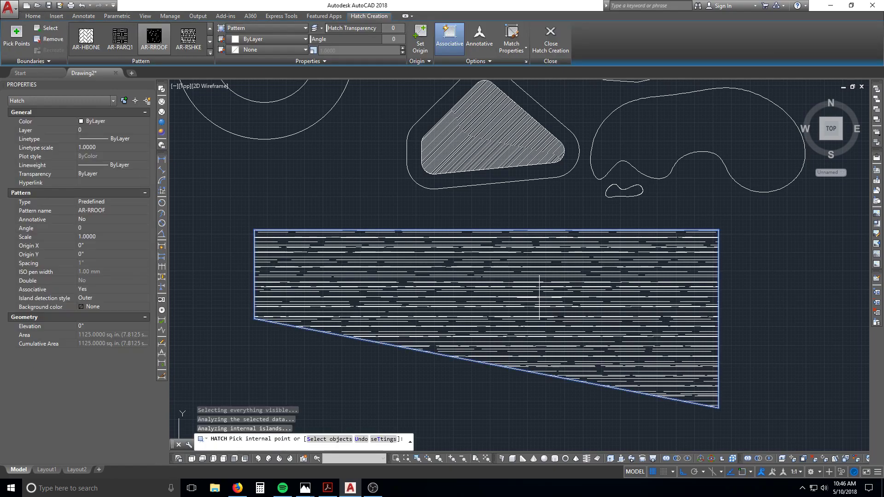
key(Return)
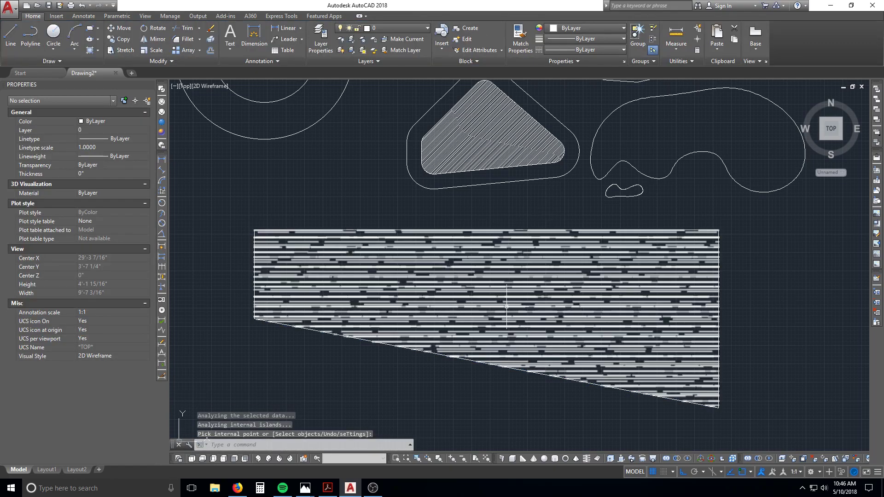
Preview other patterns on the four-sided shape's hatch and apply the GR_CURVED gradient, with the Properties palette closed
click(321, 287)
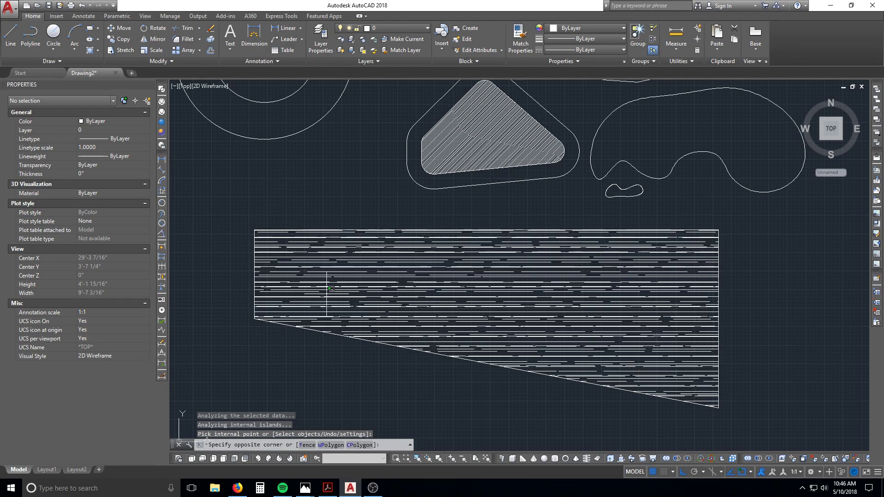
click(321, 288)
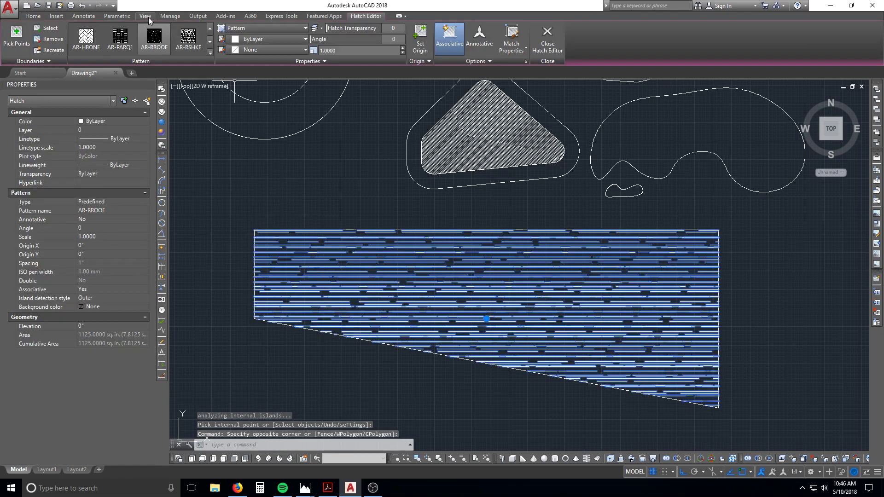
scroll(173, 40, down, 2)
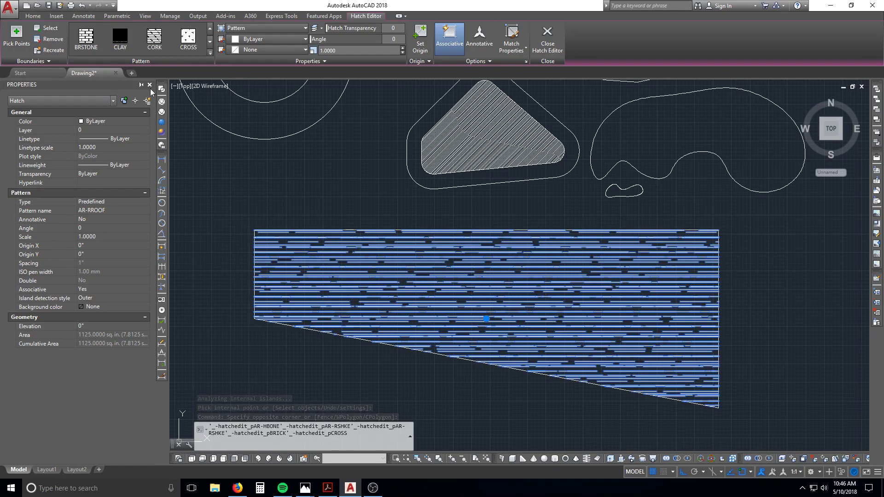
click(149, 85)
scroll(155, 41, down, 3)
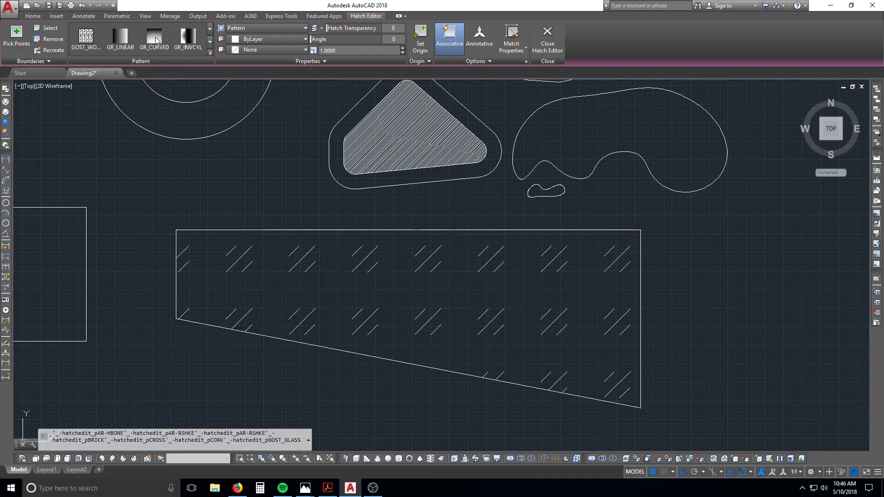
scroll(156, 41, down, 3)
scroll(156, 40, up, 1)
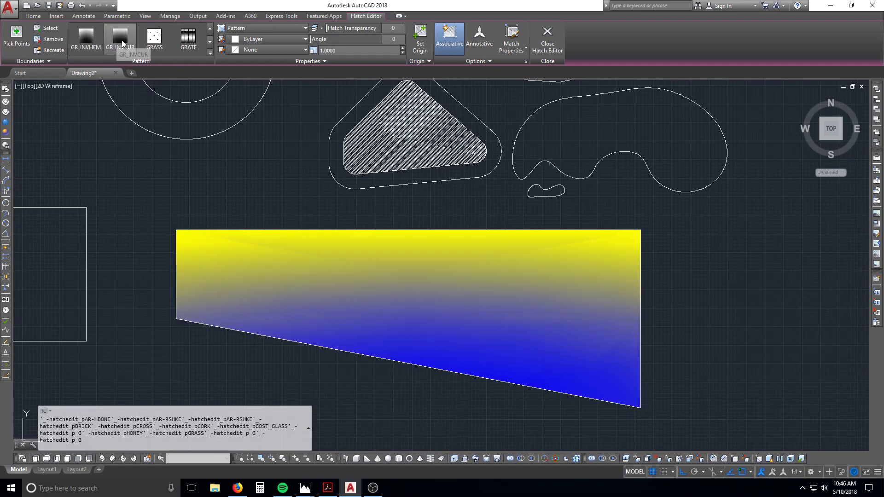
scroll(117, 40, down, 1)
scroll(123, 40, up, 2)
scroll(122, 41, down, 1)
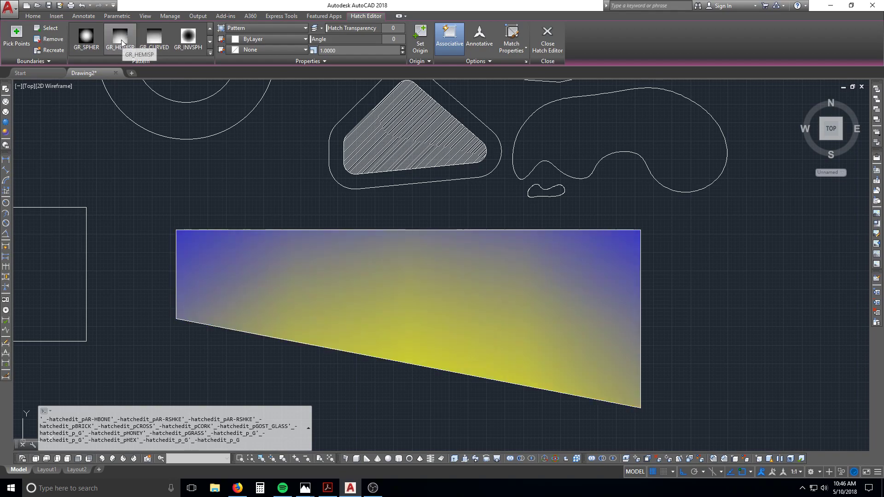
click(155, 38)
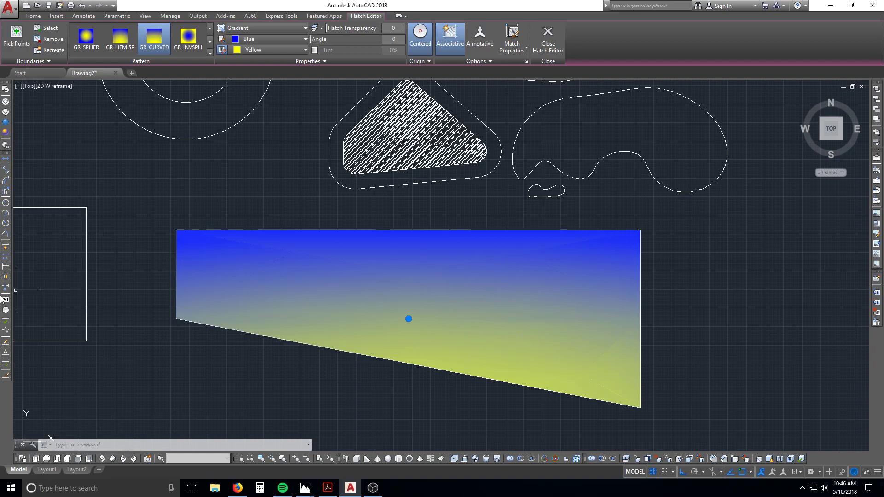
Reopen the Properties palette and set the gradient hatch's Color 1 to index color 140
key(ctrl+1)
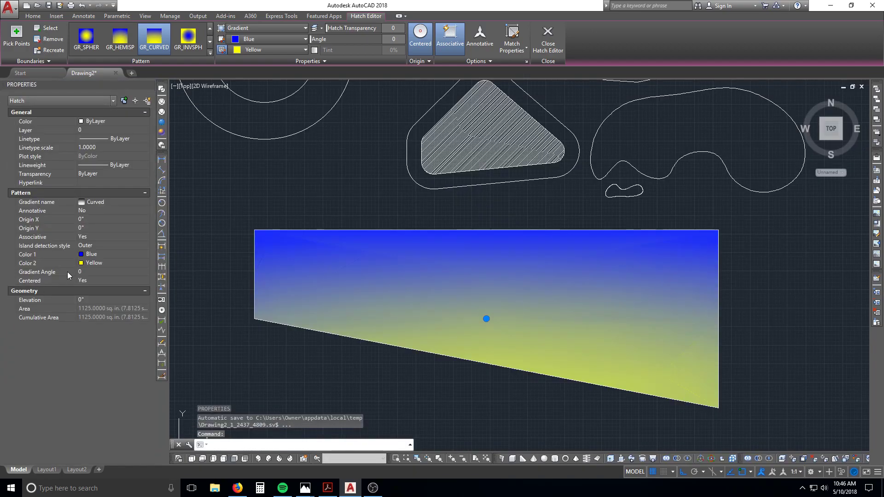
click(113, 254)
click(112, 255)
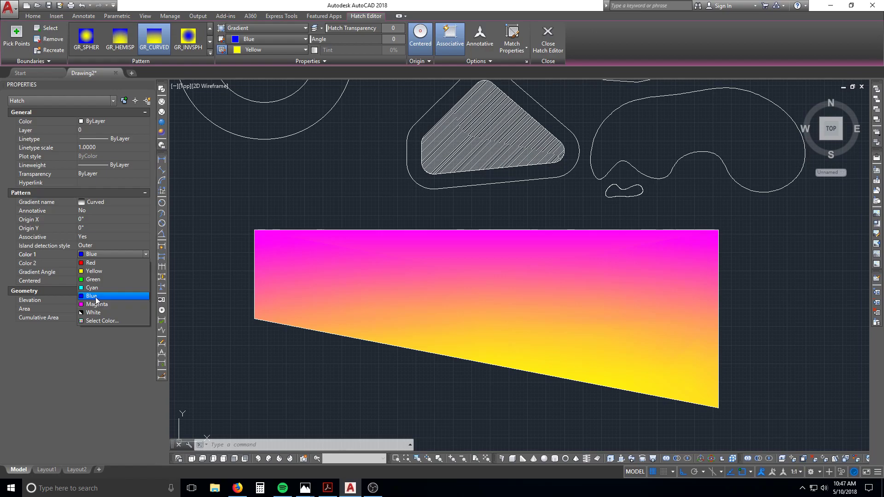
click(101, 321)
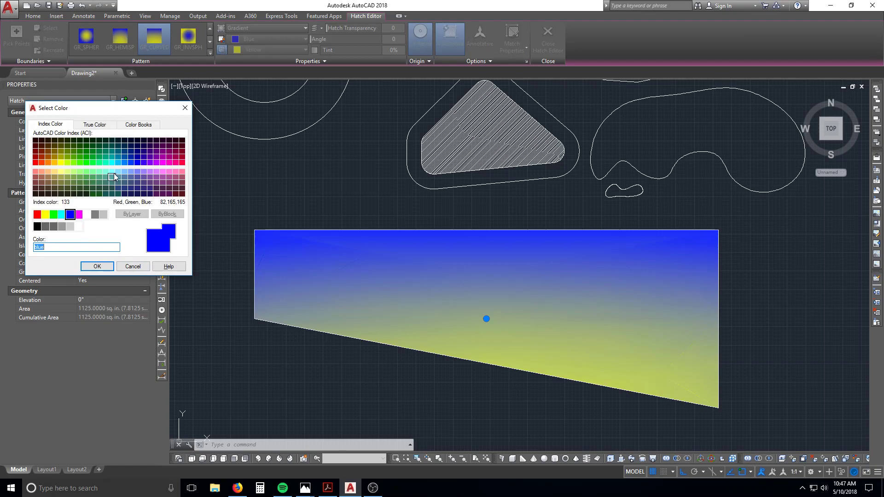
click(119, 176)
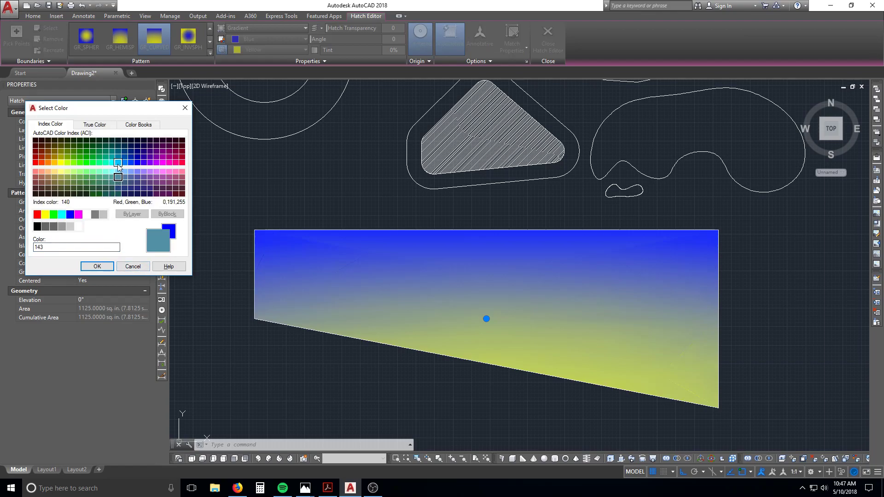
click(118, 163)
click(96, 267)
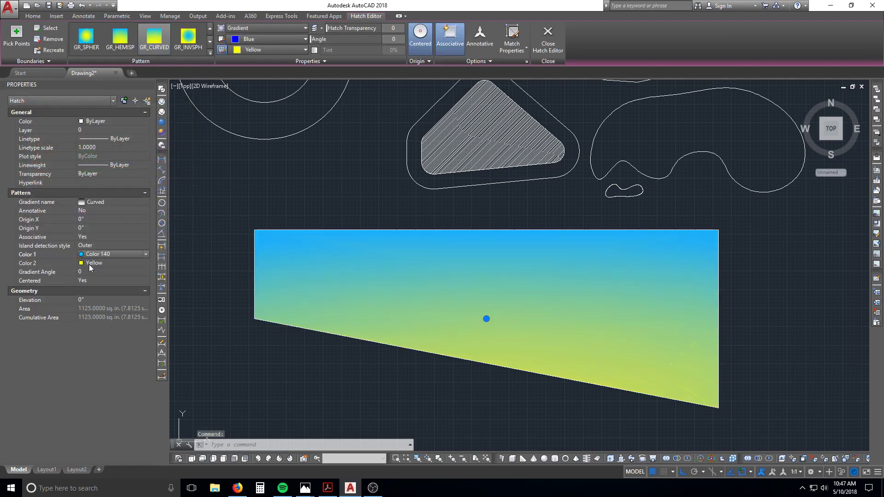
Set the gradient hatch's Color 2 to White and deselect the hatch
click(90, 263)
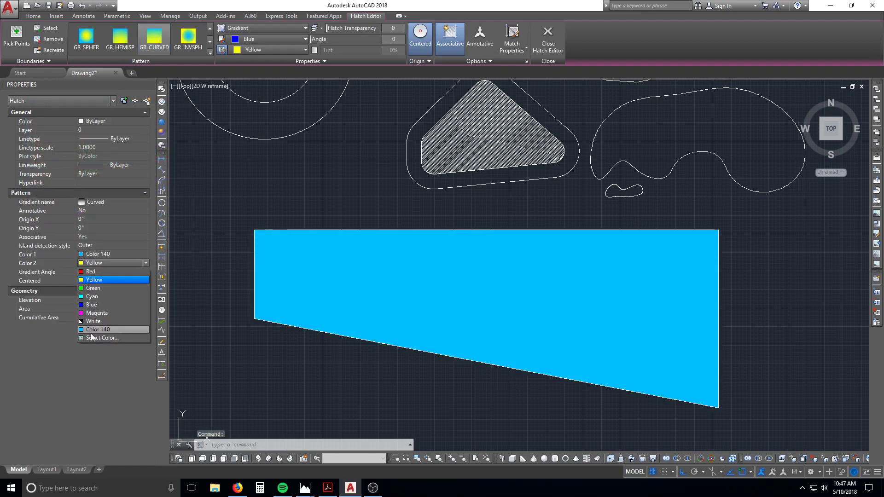
click(93, 321)
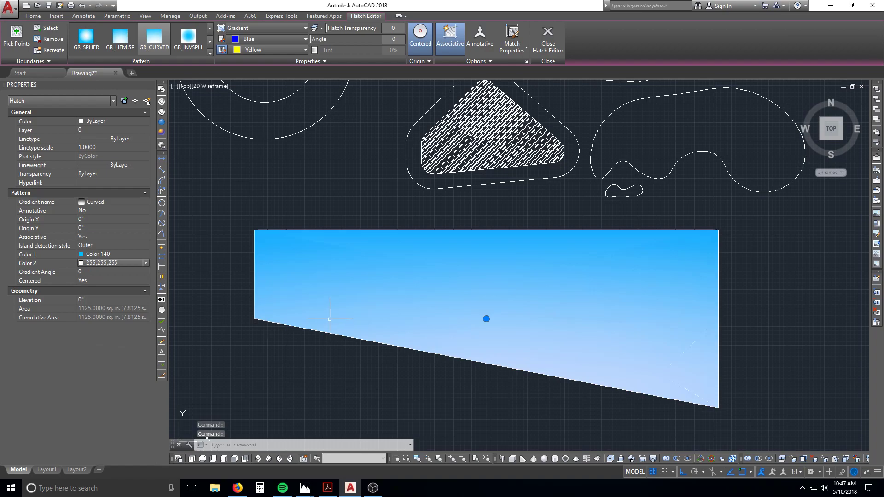
key(Escape)
Examine the four-sided shape's gradient hatch and the rounded triangle's ANSI31 hatch by selecting each one
scroll(556, 321, down, 2)
mouse_move(560, 322)
middle_down()
mouse_move(405, 302)
mouse_move(534, 298)
middle_up()
scroll(410, 302, up, 1)
scroll(353, 300, up, 2)
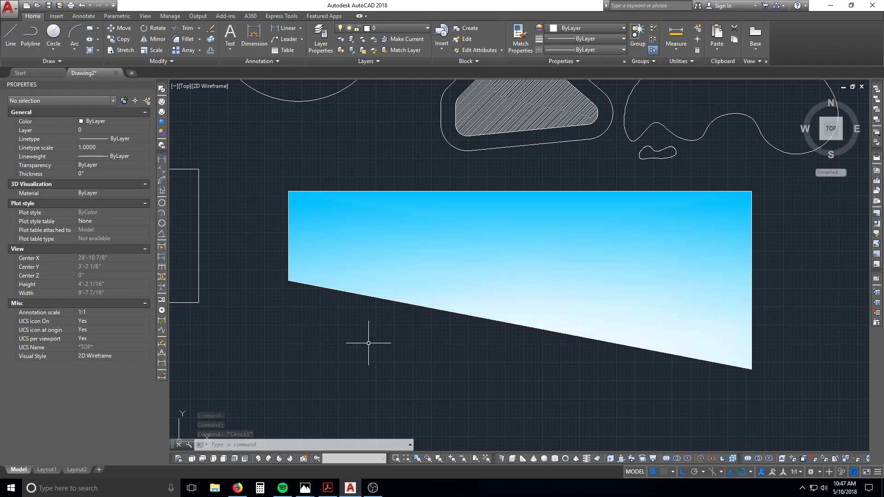
click(393, 251)
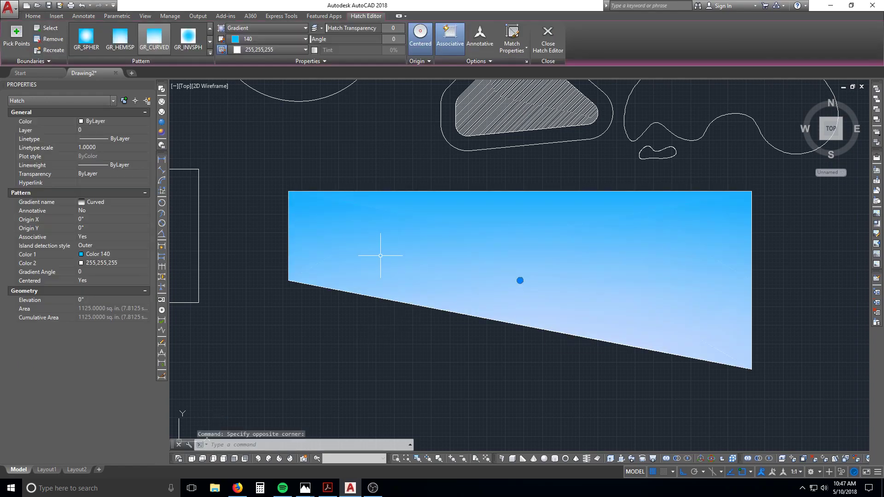
scroll(375, 257, down, 2)
scroll(377, 258, up, 2)
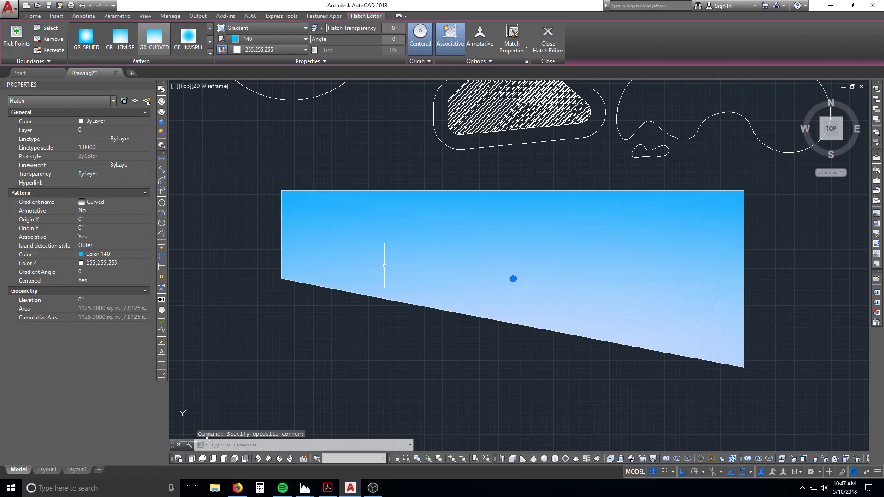
scroll(551, 309, down, 1)
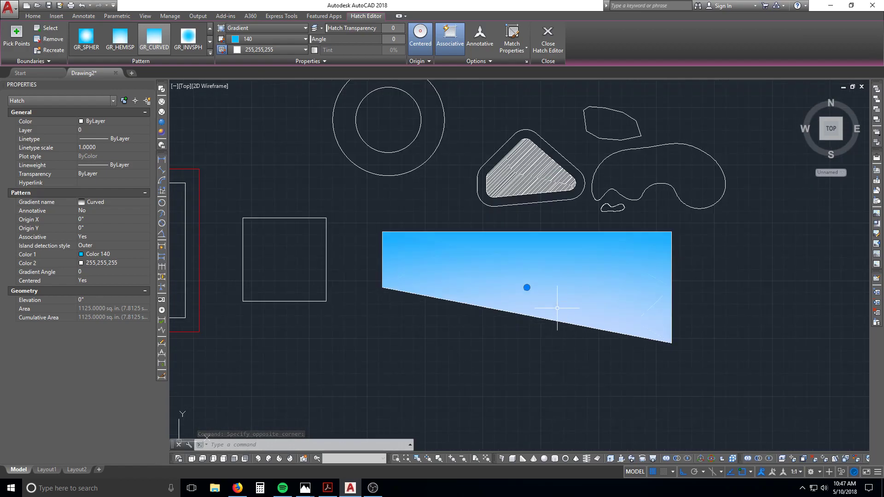
key(Escape)
click(528, 190)
scroll(528, 182, up, 6)
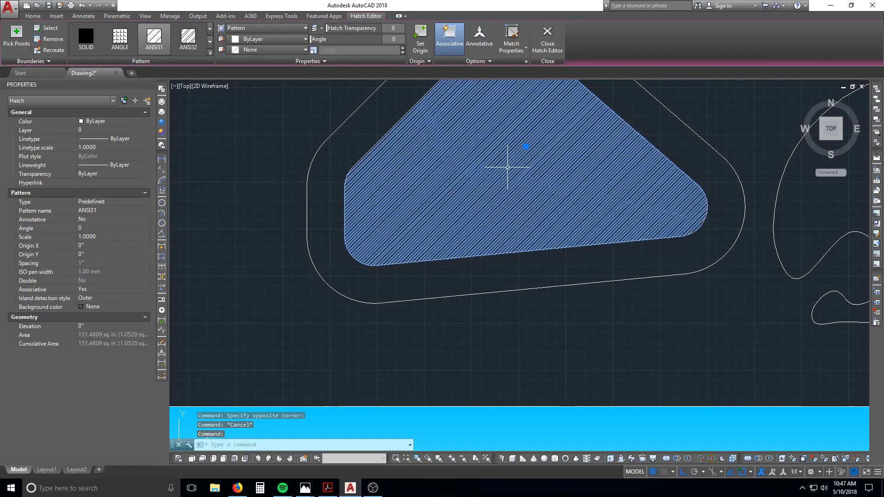
scroll(502, 184, down, 4)
Change the four-sided shape's gradient hatch to the BRSTONE pattern and inspect the bricks up close
click(487, 313)
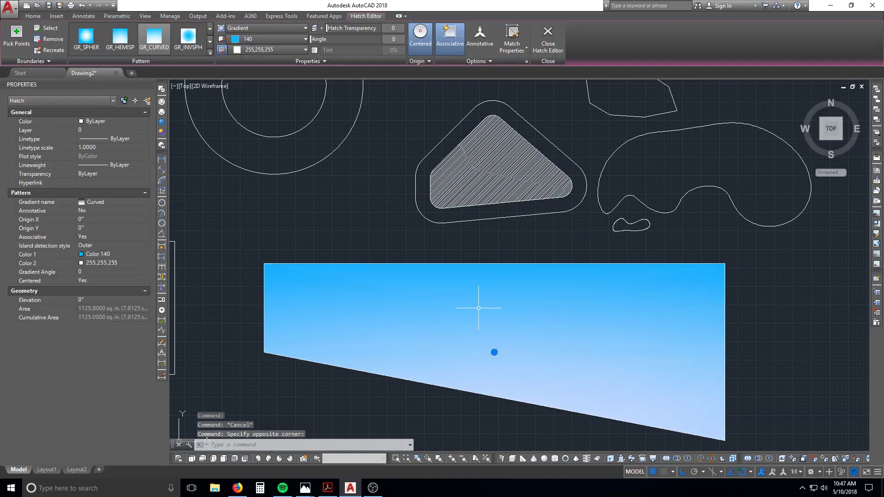
scroll(121, 41, up, 4)
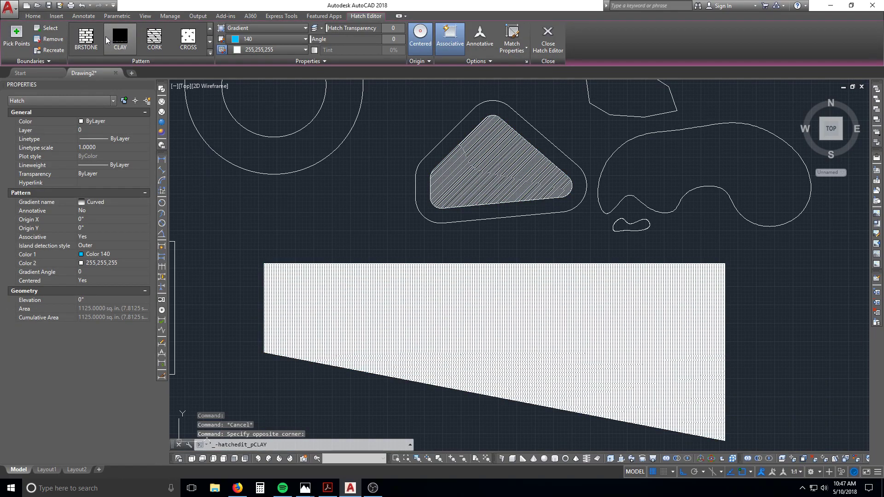
click(86, 37)
key(Escape)
scroll(336, 329, up, 4)
scroll(336, 329, up, 4)
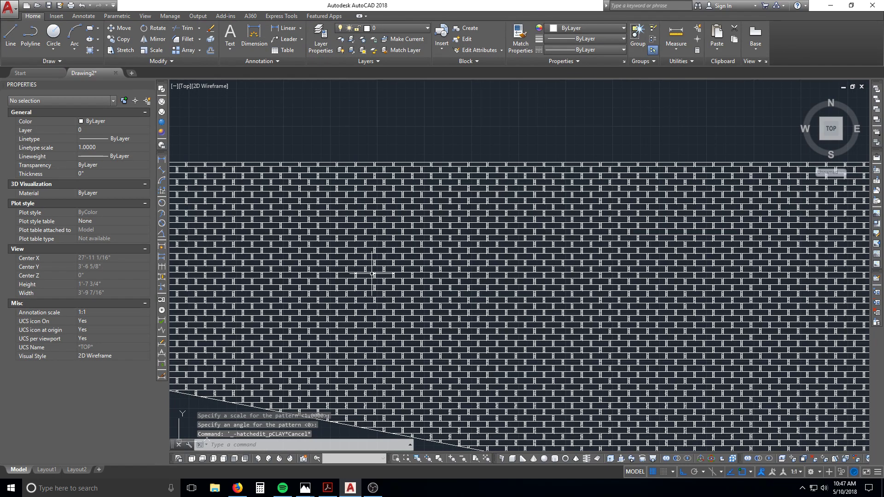
Erase the four-sided shape together with its brick hatch
scroll(372, 275, down, 8)
key(Escape)
text(e)
key(Return)
click(569, 358)
click(488, 294)
key(Return)
Erase the diagonal-line hatch inside the rounded triangle, keeping both triangle outlines
key(Return)
click(430, 205)
key(Return)
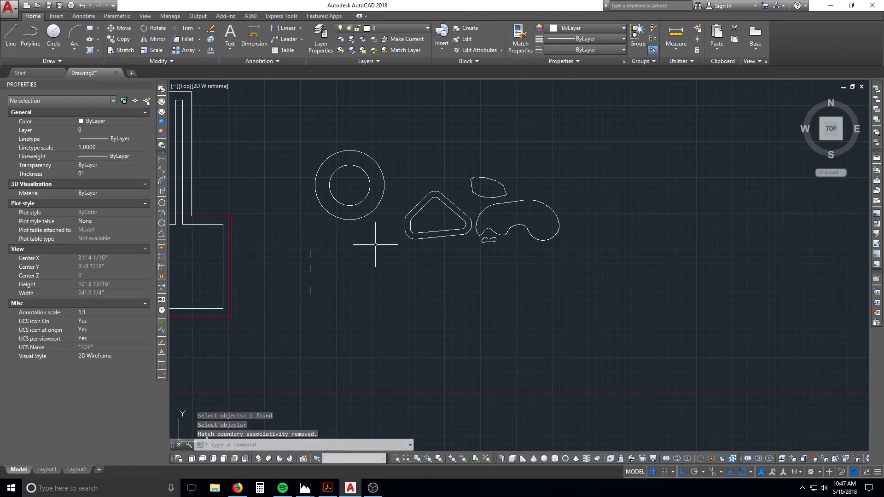
Explode the straight-sided polygon above the large curved shape into separate lines
scroll(506, 198, up, 4)
key(Escape)
middle_drag(379, 212, 665, 237)
scroll(409, 276, down, 2)
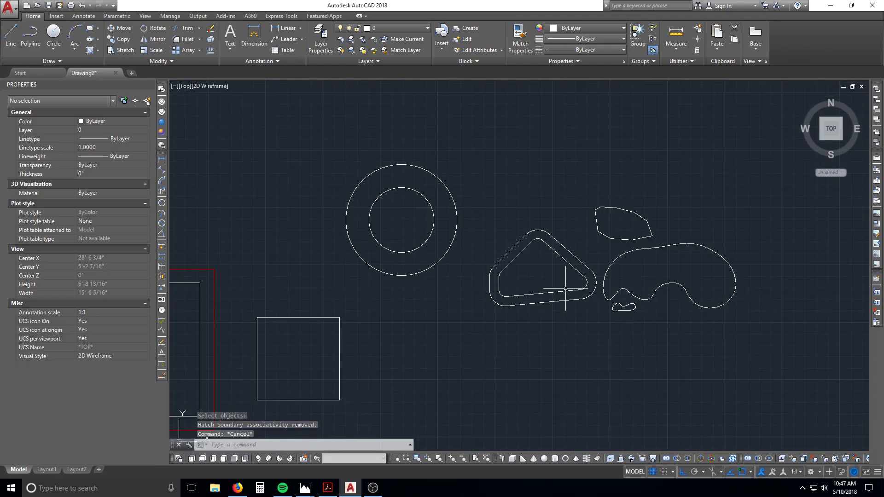
key(Escape)
key(Escape)
scroll(637, 231, up, 5)
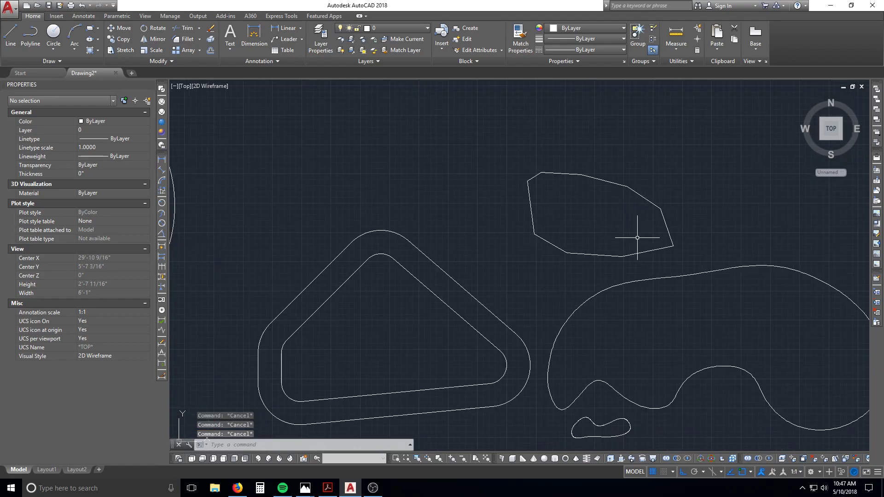
text(x)
key(space)
click(694, 272)
click(662, 236)
key(space)
key(Escape)
Select the exploded polygon's lower and side segments one by one to check that they are separate lines, then deselect them
click(659, 241)
click(642, 257)
key(Escape)
click(635, 247)
click(609, 260)
click(573, 257)
click(553, 229)
click(551, 205)
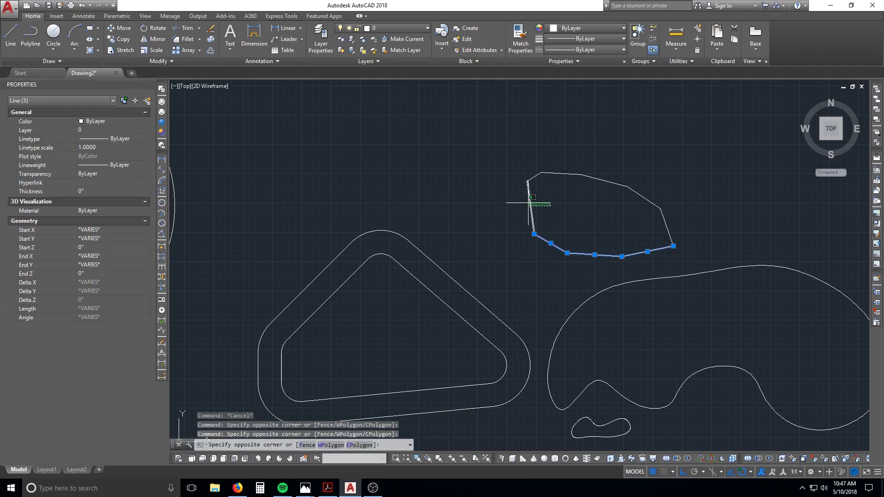
key(Escape)
Select the large closed curved shape below the polygon to check its object type
click(786, 249)
click(756, 307)
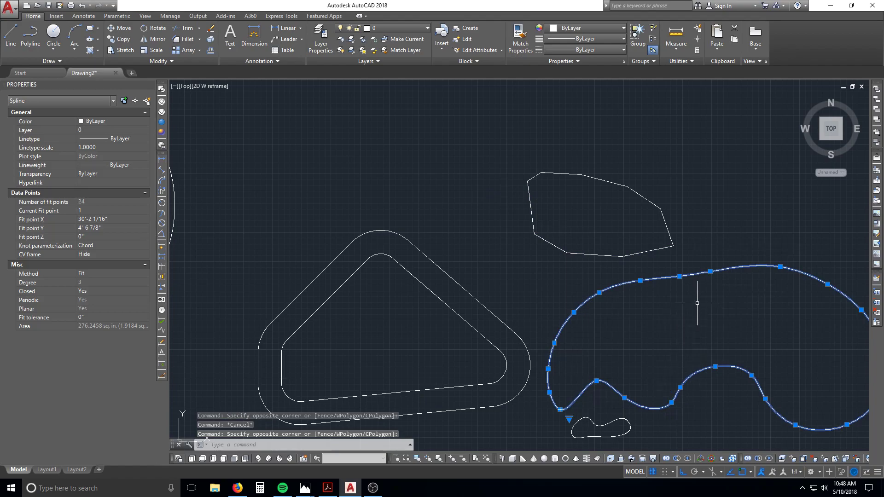
Deselect the large curved shape and close the Properties palette
key(Escape)
scroll(655, 237, up, 2)
middle_drag(675, 221, 573, 257)
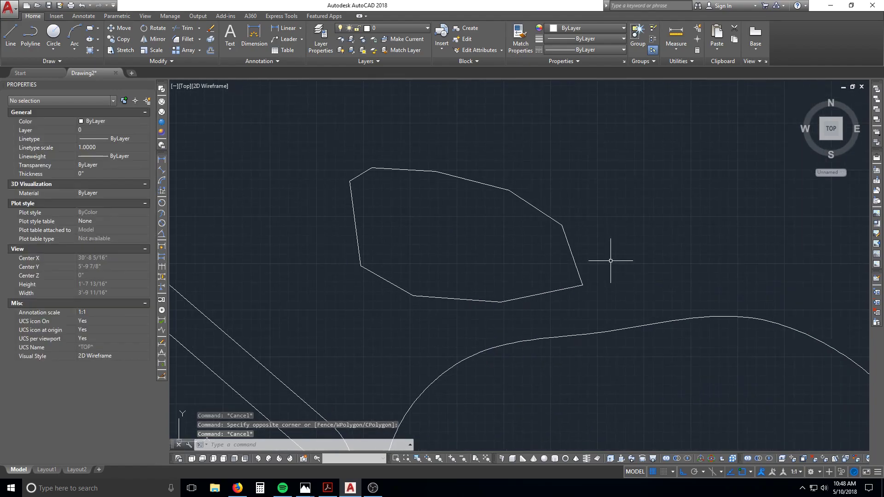
click(564, 289)
key(Escape)
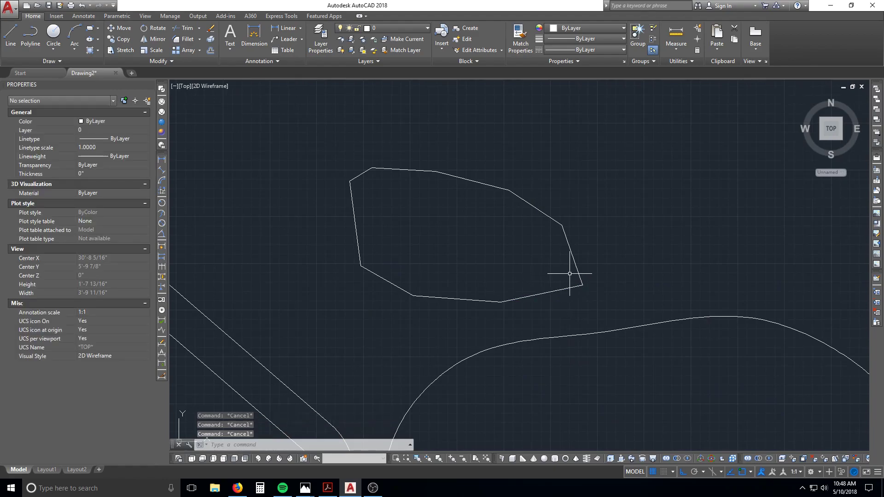
click(149, 86)
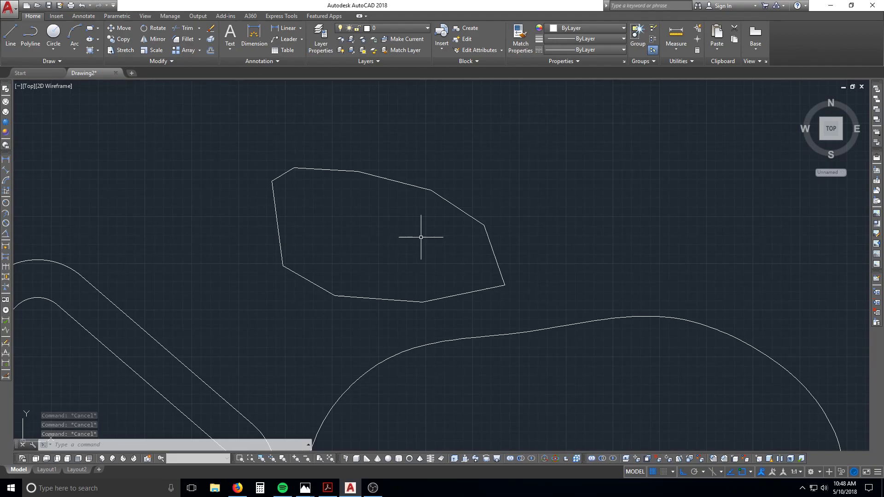
Join all the separate lines of the exploded polygon above the large curved shape into one polyline
text(j)
key(Return)
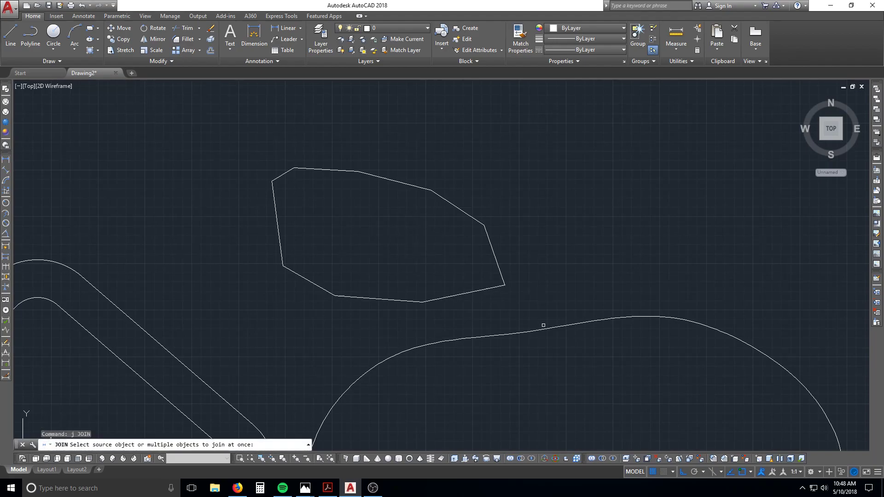
click(542, 321)
click(269, 140)
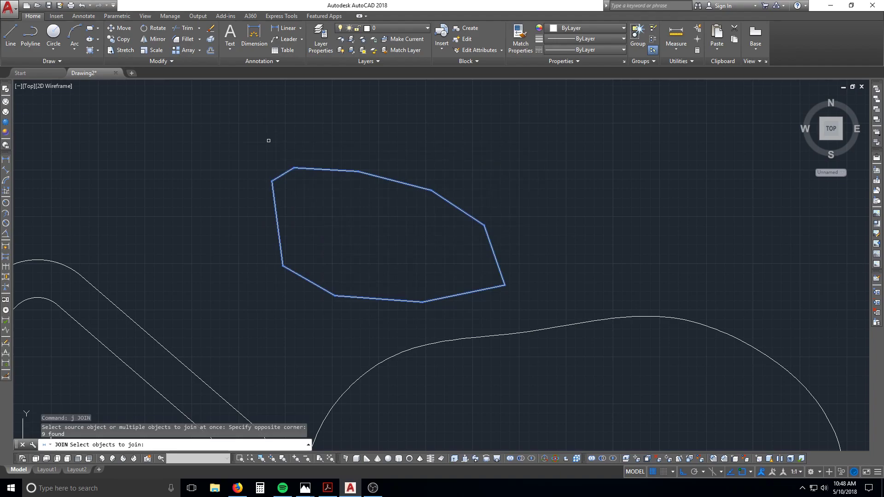
key(Return)
key(Escape)
Select the polygon's outline by its upper edge to check that it is a single object, then deselect it
click(333, 165)
click(320, 180)
key(Escape)
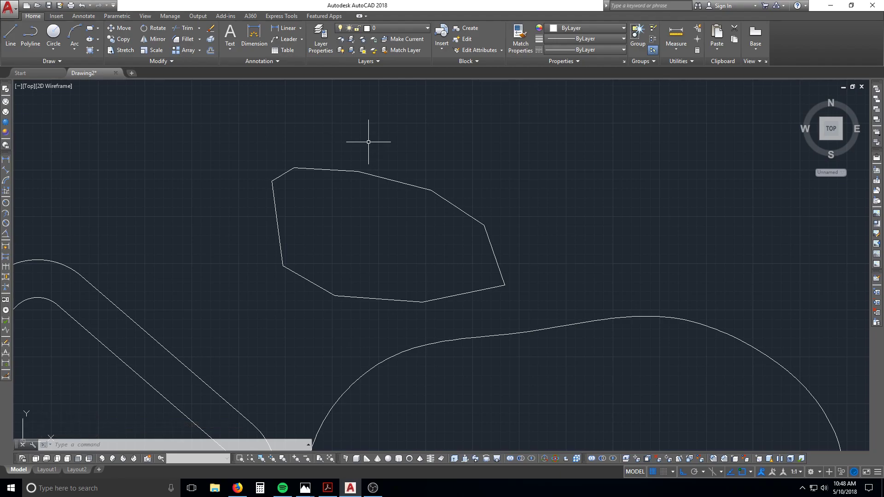
click(364, 175)
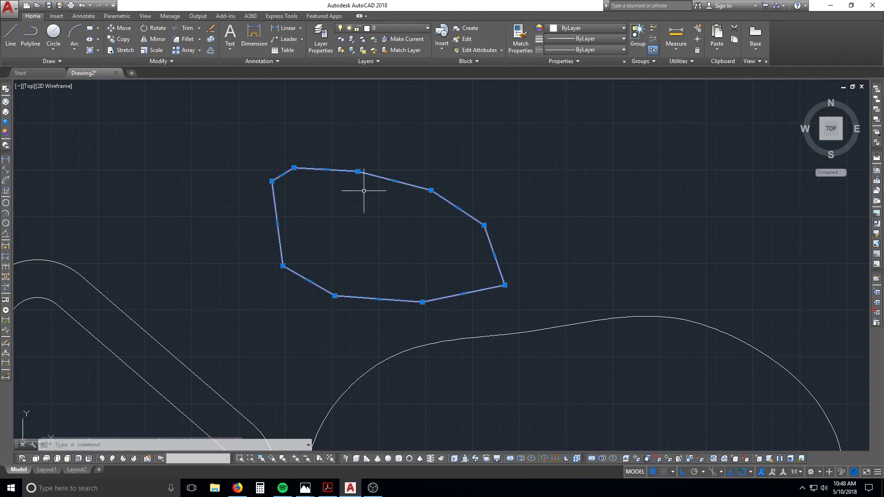
key(Escape)
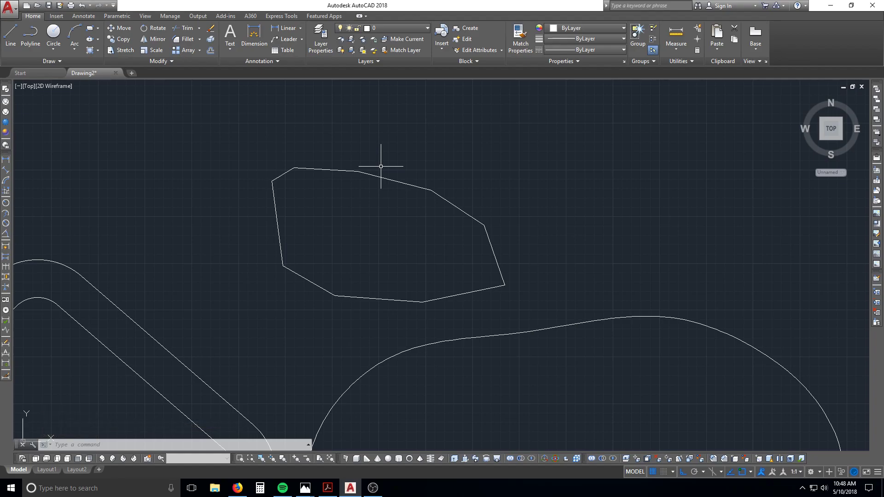
key(Escape)
Draw a long horizontal line in the empty area beside the polygon, above the large curved shape
scroll(589, 245, down, 4)
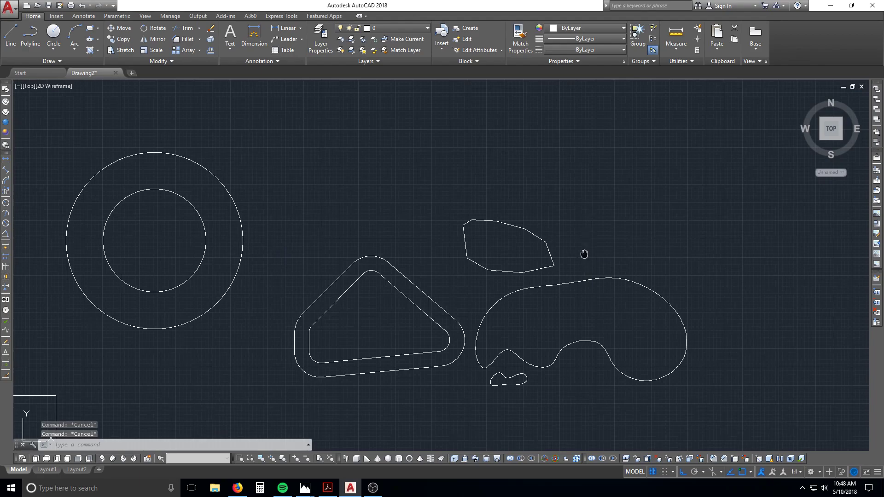
middle_drag(589, 245, 497, 248)
text(l)
key(Return)
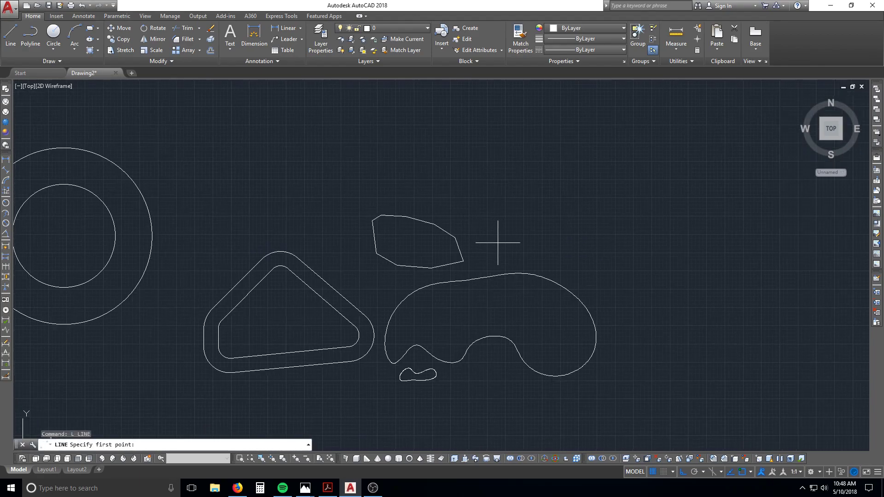
click(484, 226)
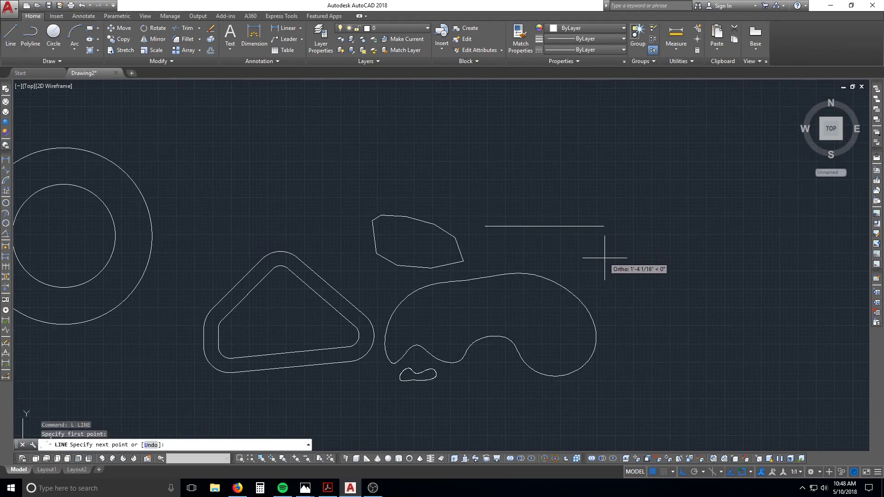
click(689, 260)
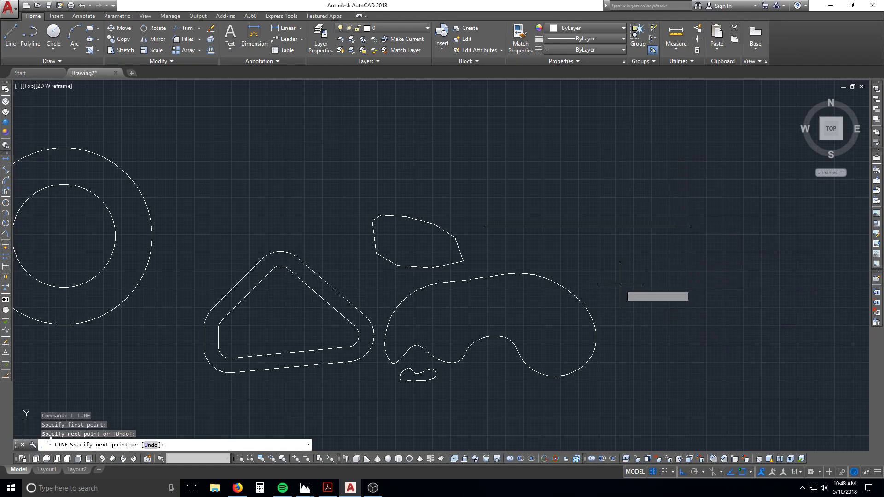
key(Return)
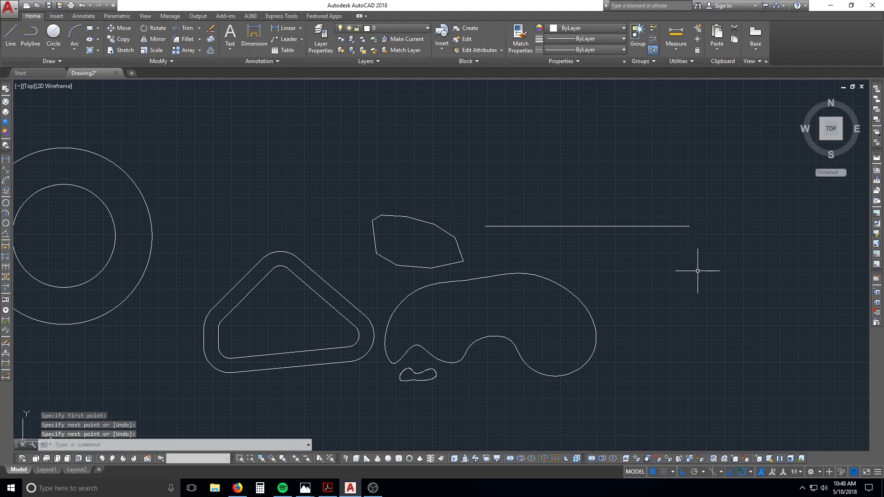
click(619, 233)
scroll(620, 233, up, 4)
key(Escape)
key(Escape)
key(Escape)
Below the horizontal line, start a connected line chain with a segment sloping down to the right, followed by an Ortho-constrained horizontal segment
text(l)
key(Return)
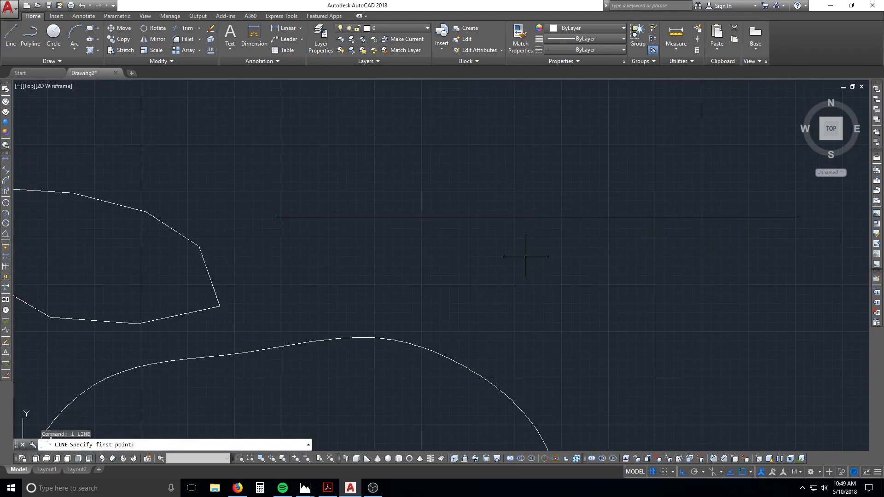
click(397, 283)
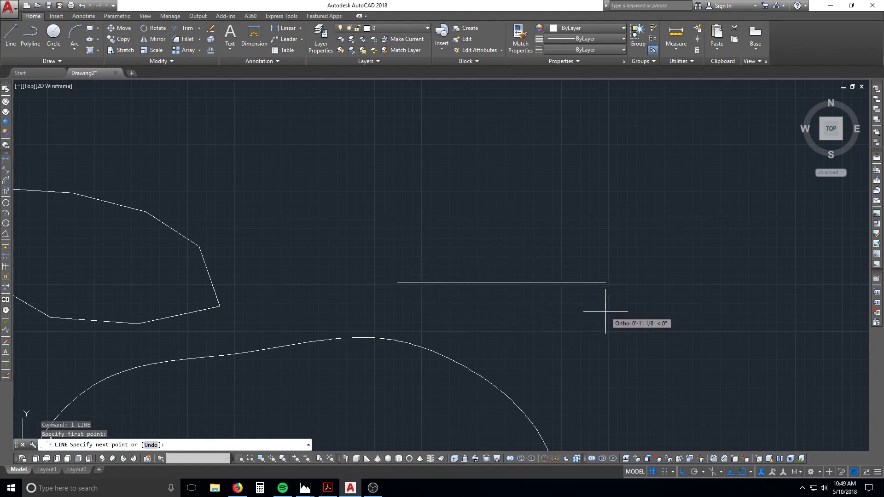
key(F8)
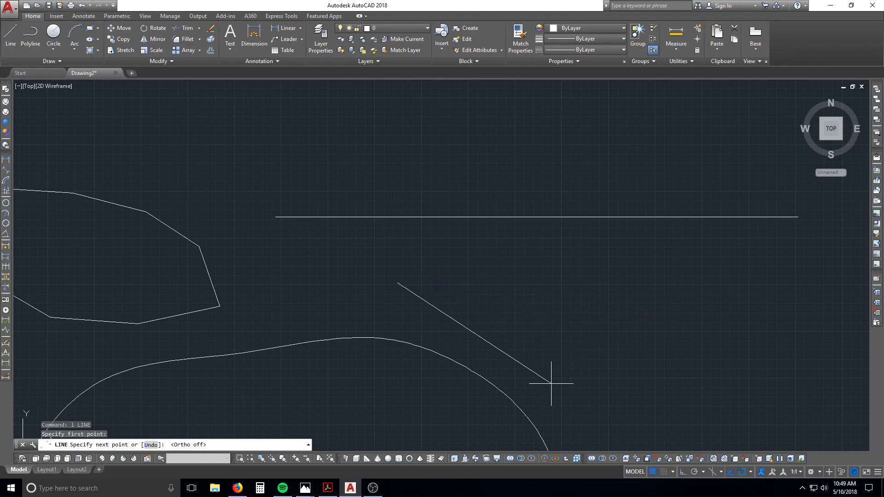
click(515, 353)
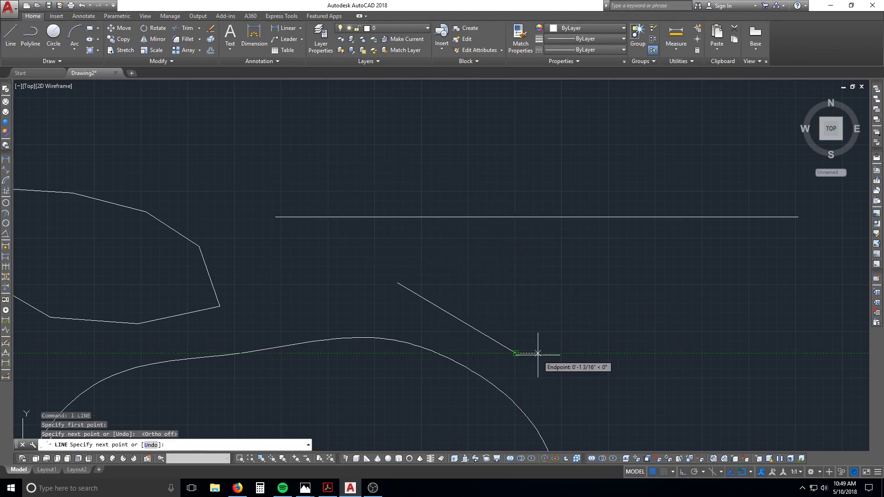
key(F8)
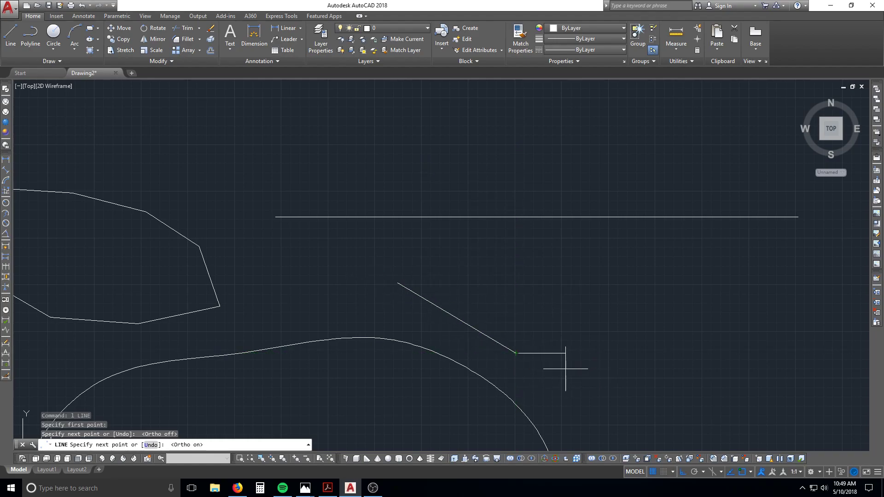
click(613, 392)
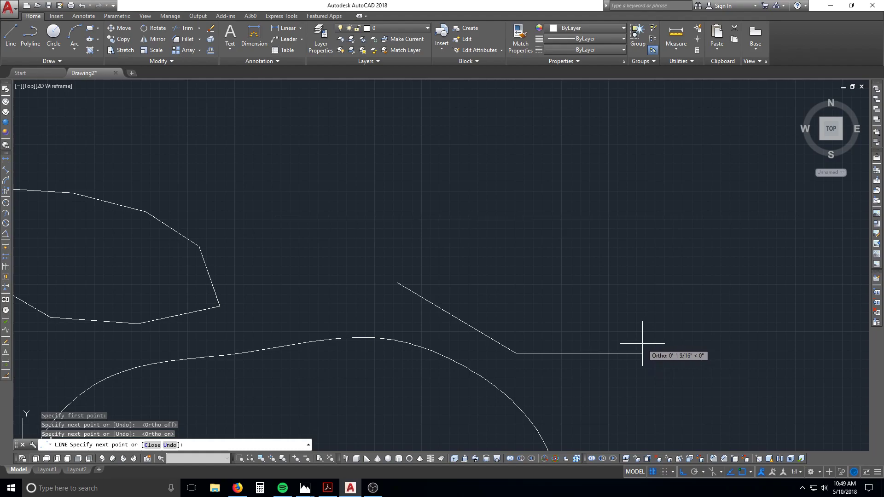
Continue the chain with a segment up to the left, one sloping down to the right and a short vertical one with Ortho, then end it
key(F8)
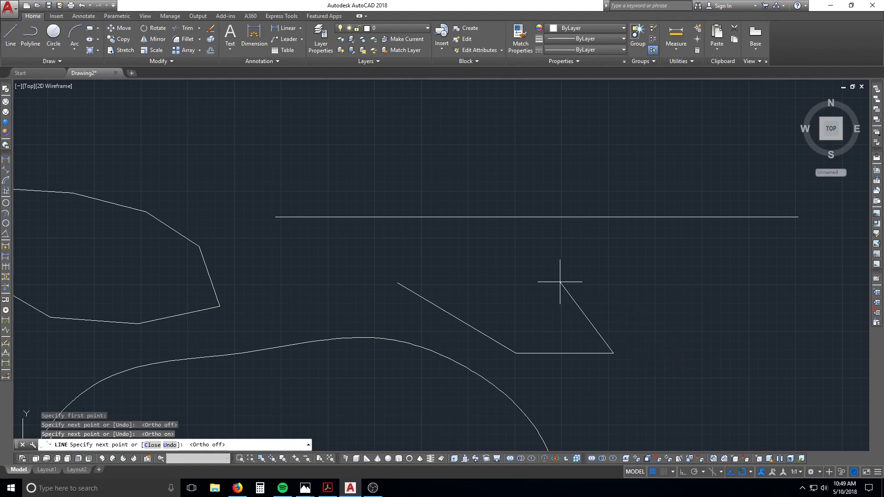
click(561, 282)
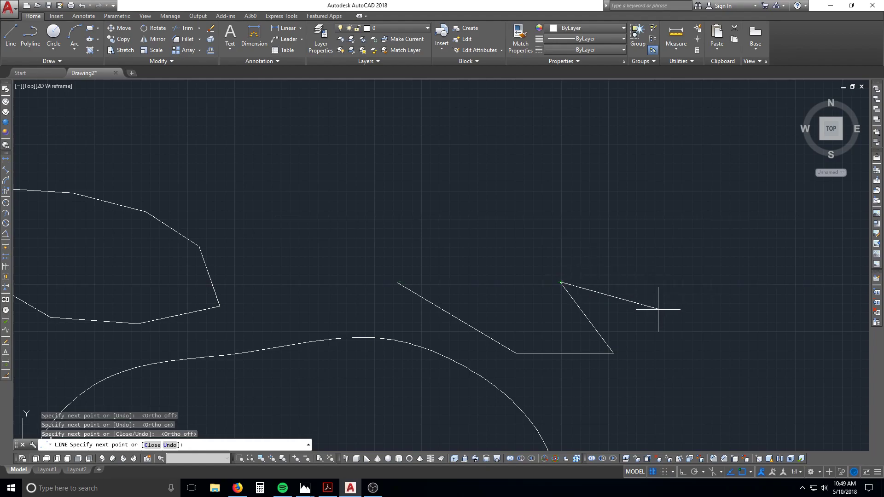
click(661, 323)
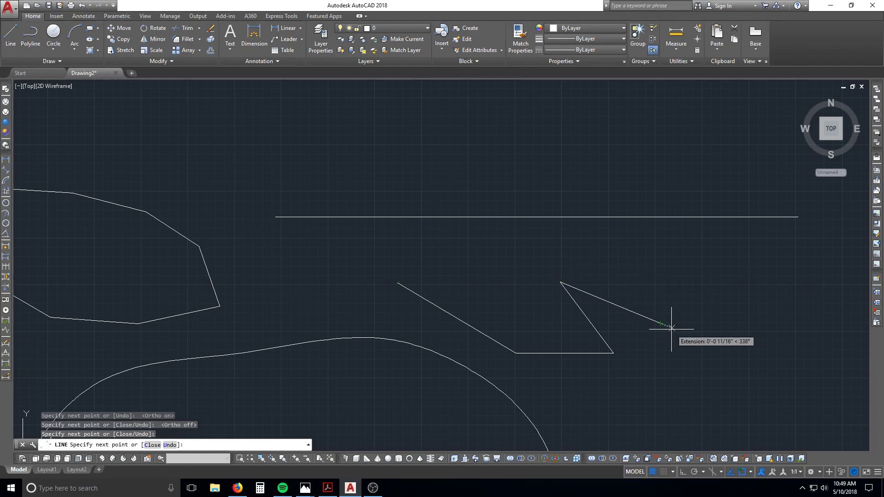
key(F8)
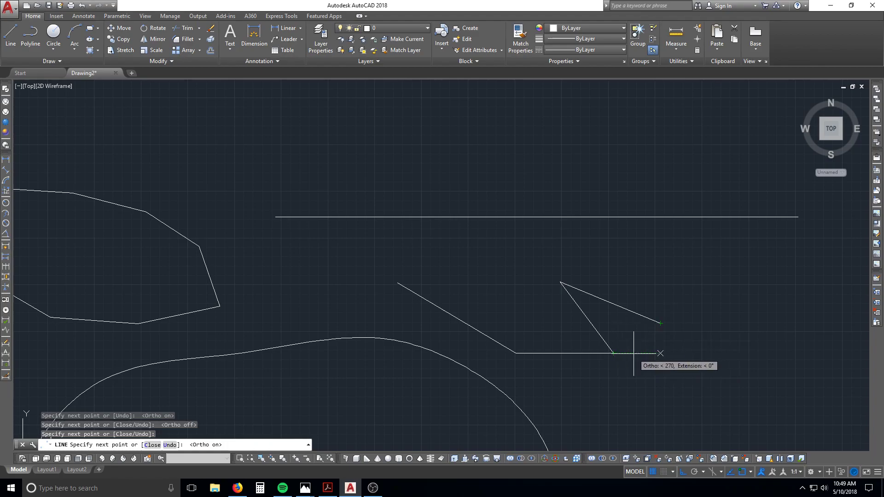
click(659, 354)
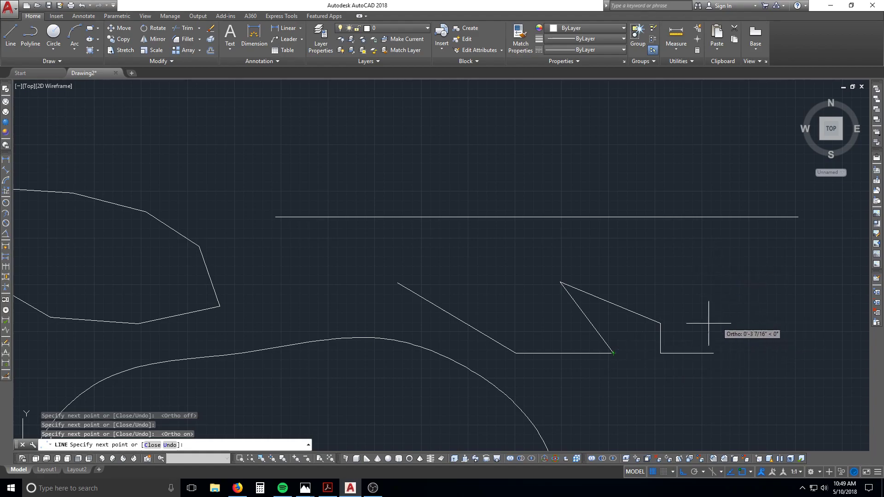
click(722, 355)
key(ctrl+z)
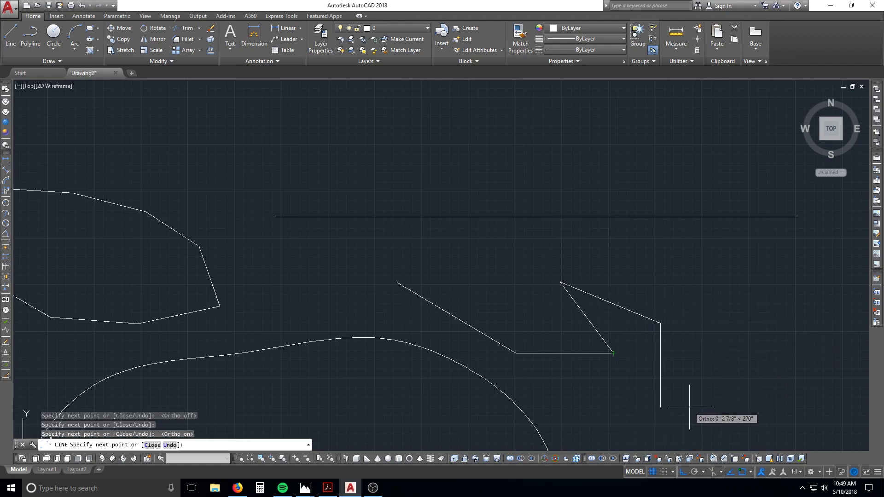
key(Return)
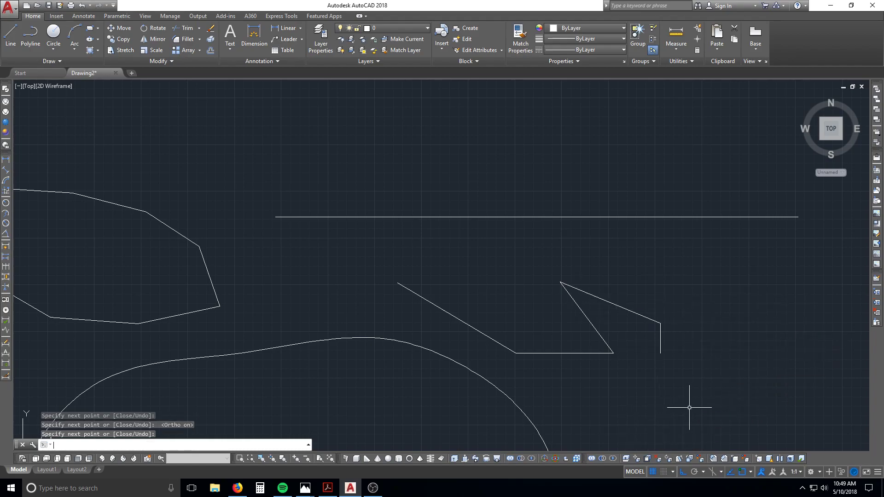
Select segments of the zigzag line chain to check that they are separate lines, then deselect them
click(666, 339)
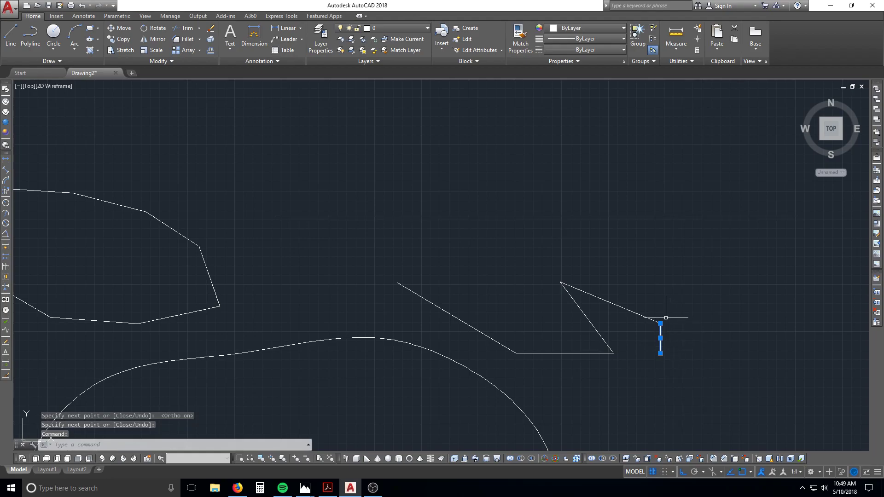
key(Escape)
scroll(666, 318, up, 2)
click(700, 369)
click(651, 305)
click(598, 336)
click(537, 369)
key(Escape)
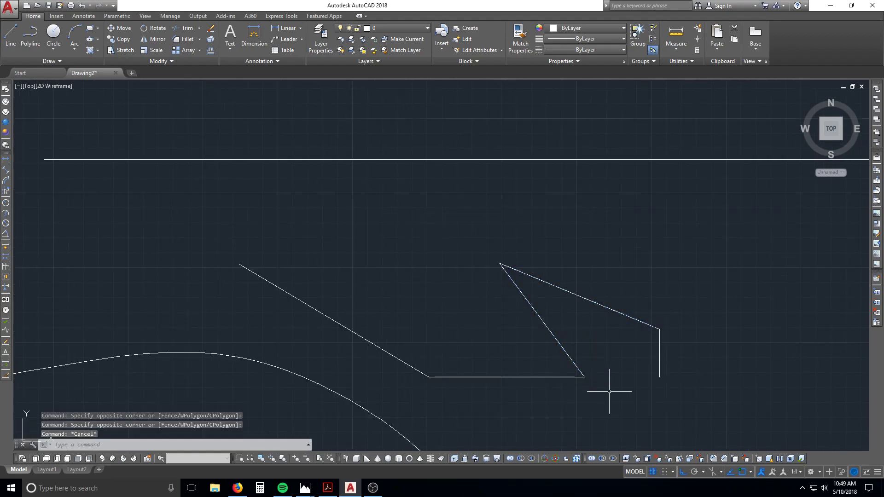
Join the five segments of the zigzag line chain into one polyline
key(Escape)
key(Escape)
text(j)
key(Return)
click(689, 397)
click(541, 279)
click(449, 319)
click(387, 368)
key(Return)
Select the joined zigzag to check that it is a single polyline, then deselect it
click(409, 361)
click(403, 343)
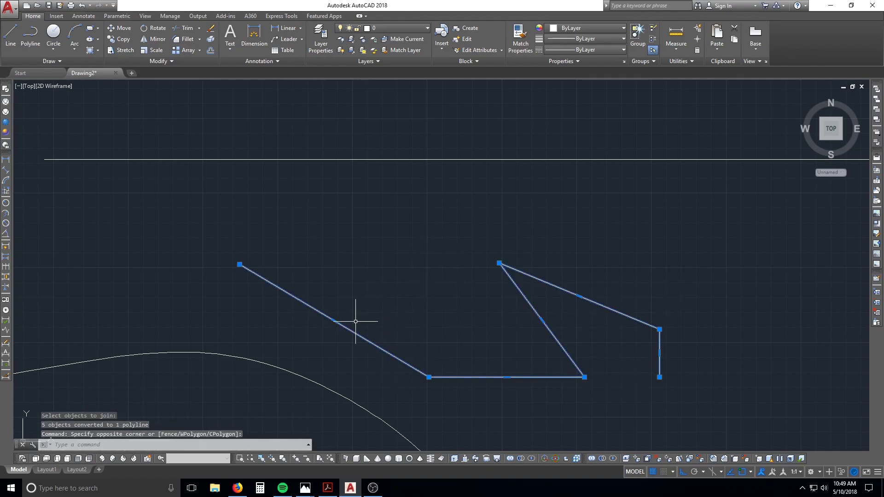
key(Escape)
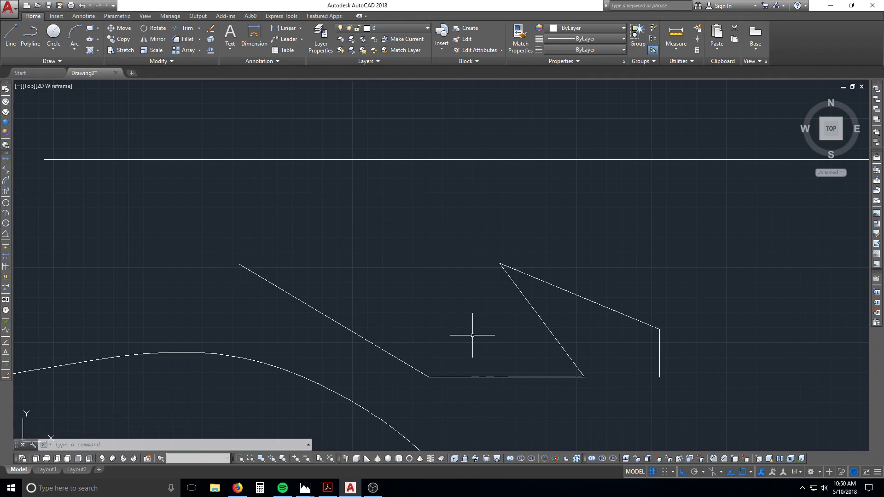
scroll(461, 272, down, 3)
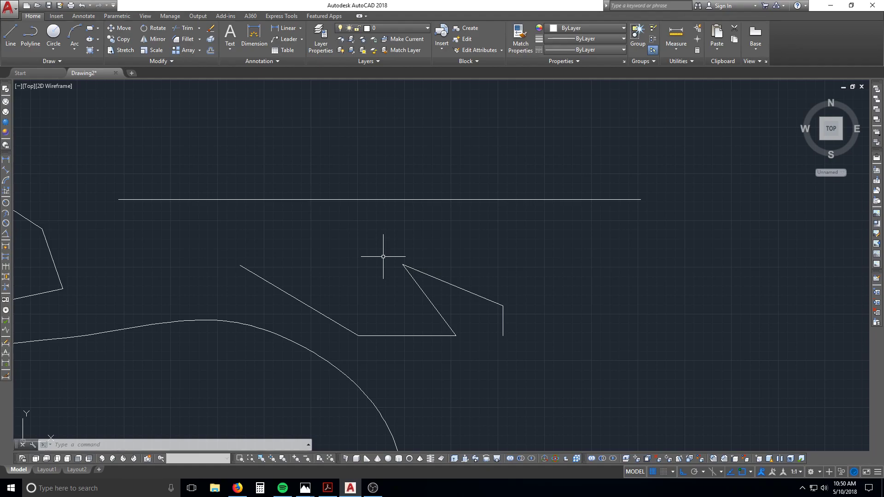
key(Escape)
key(Escape)
key(Escape)
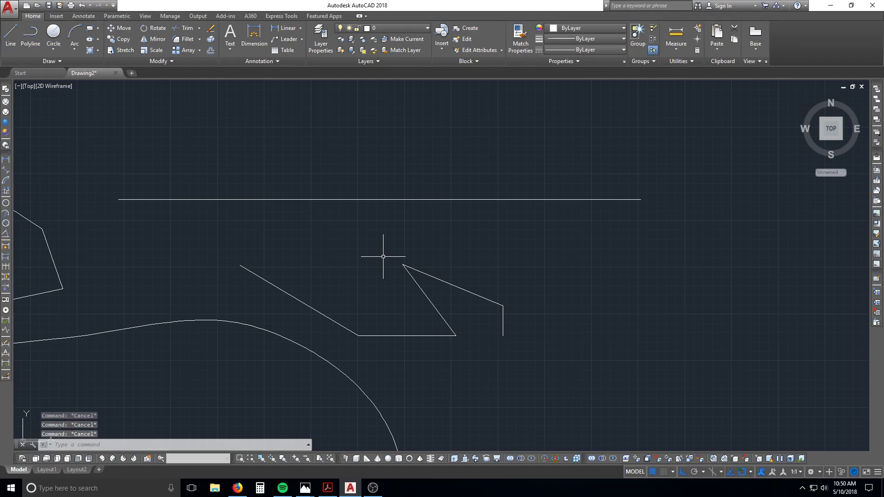
Draw a quick leader from the long horizontal line, running straight down and horizontally right, accepting the default text width without adding text
text(le)
key(Return)
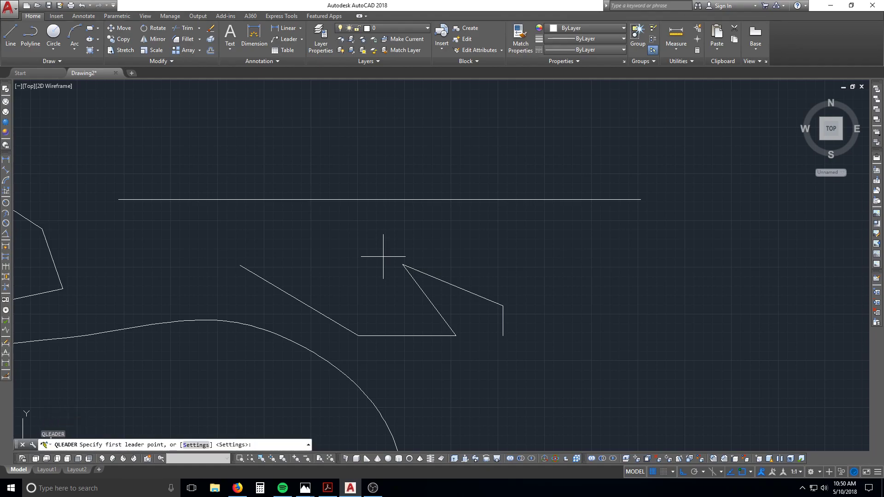
scroll(524, 220, up, 2)
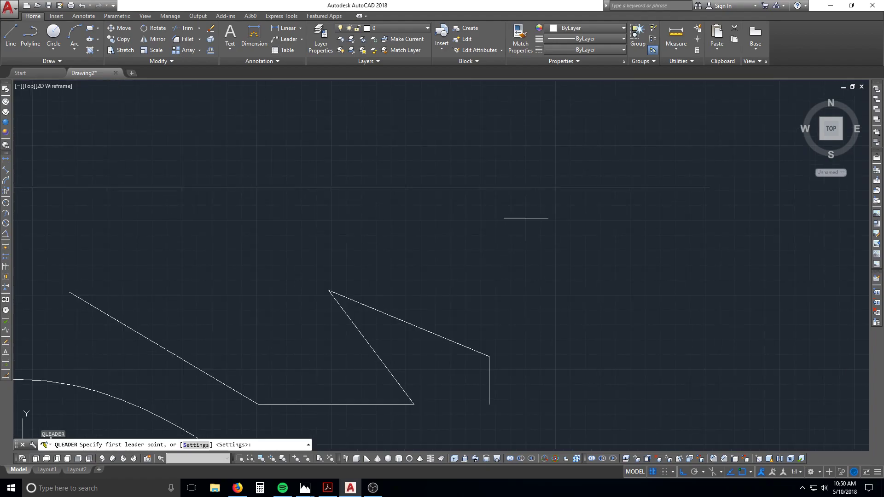
scroll(492, 188, up, 3)
click(493, 177)
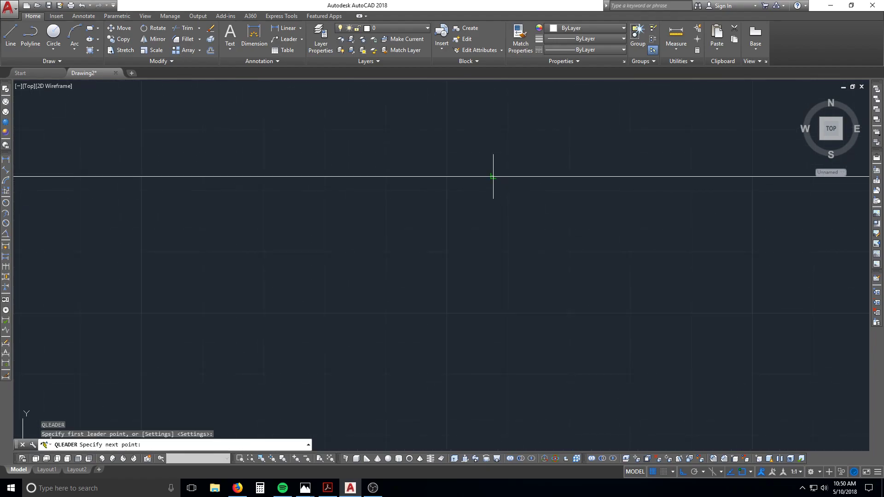
click(530, 330)
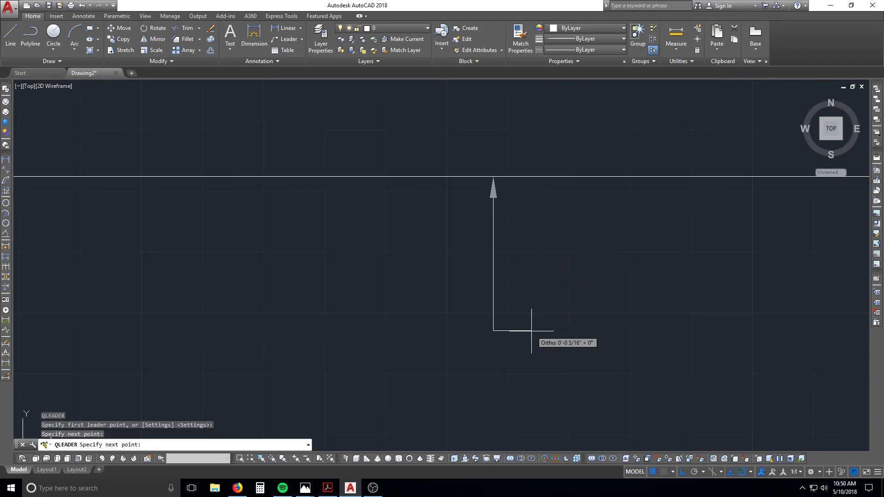
click(624, 337)
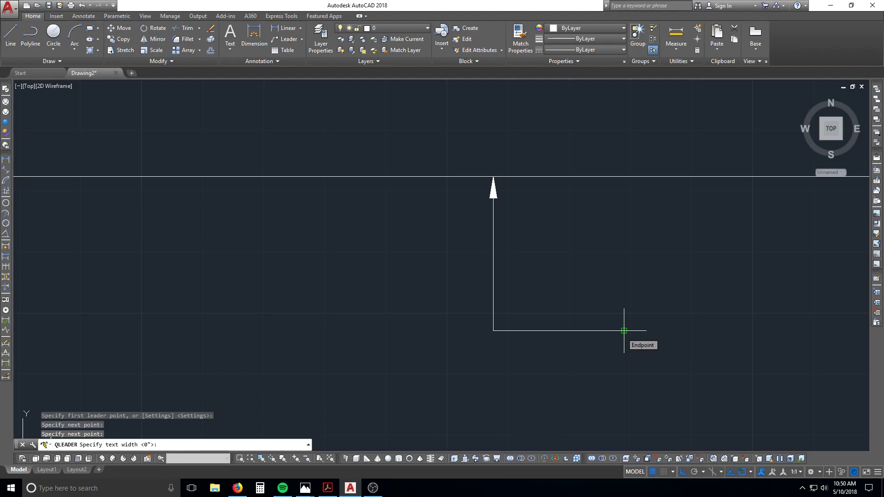
key(Return)
middle_drag(606, 296, 433, 287)
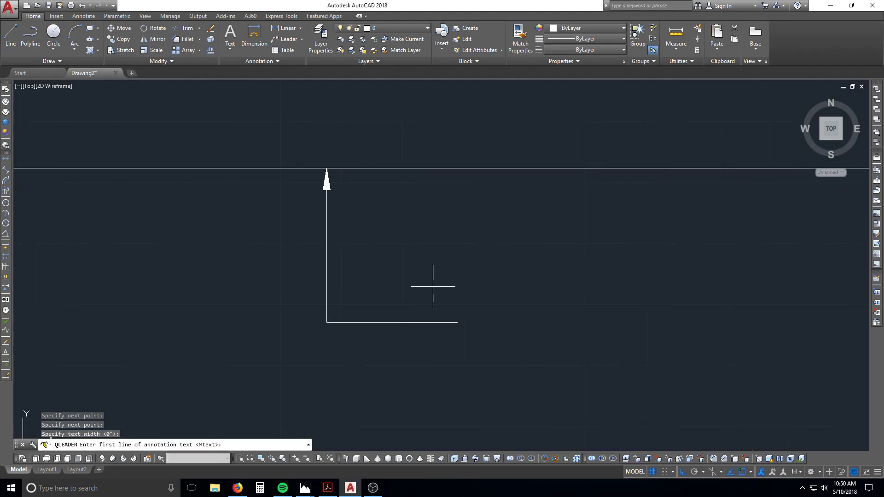
key(Escape)
Select the leader below the horizontal line to check that its arrow and both segments form one object, then deselect it
click(373, 240)
click(274, 245)
key(Escape)
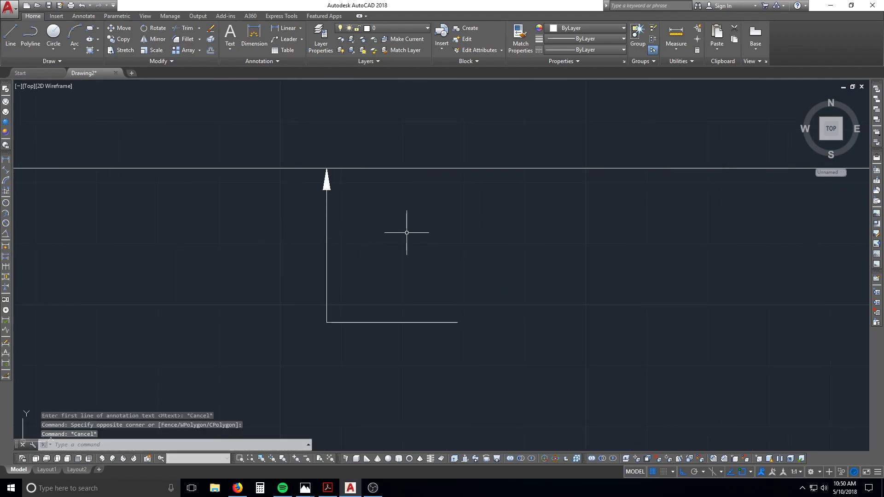
click(367, 209)
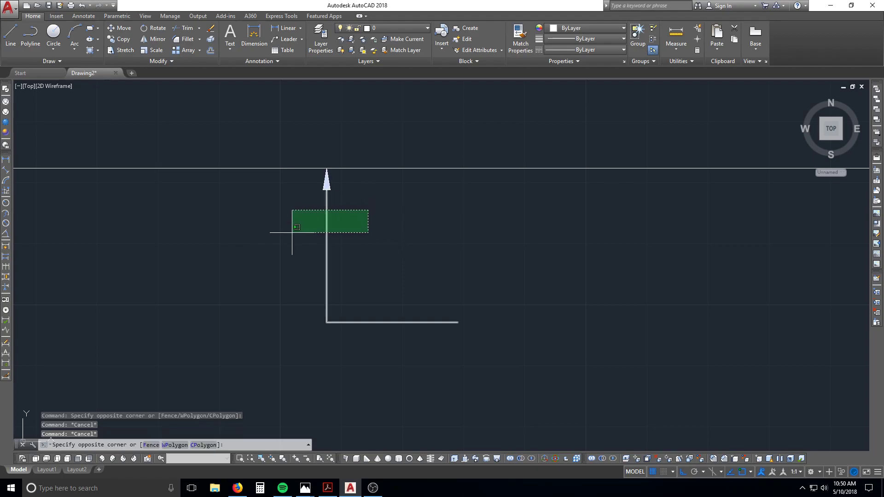
click(292, 232)
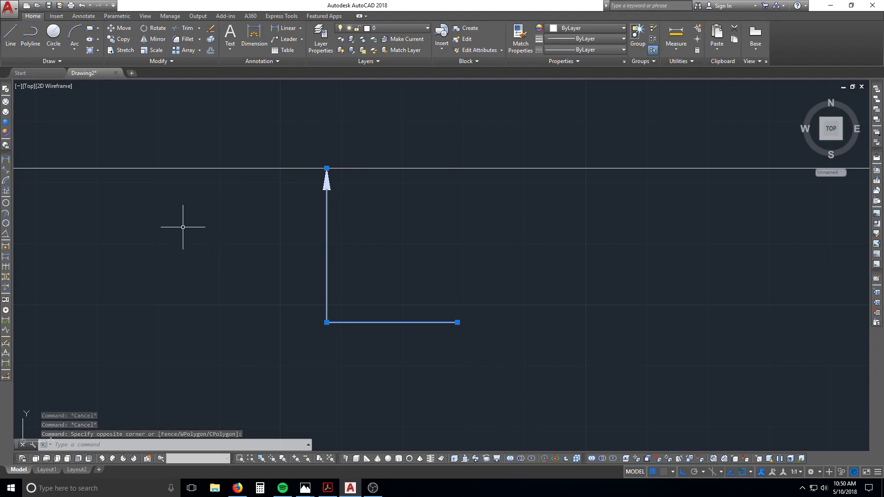
key(Escape)
Erase the right-angled leader attached to the long horizontal line
scroll(339, 190, up, 2)
click(340, 184)
click(289, 203)
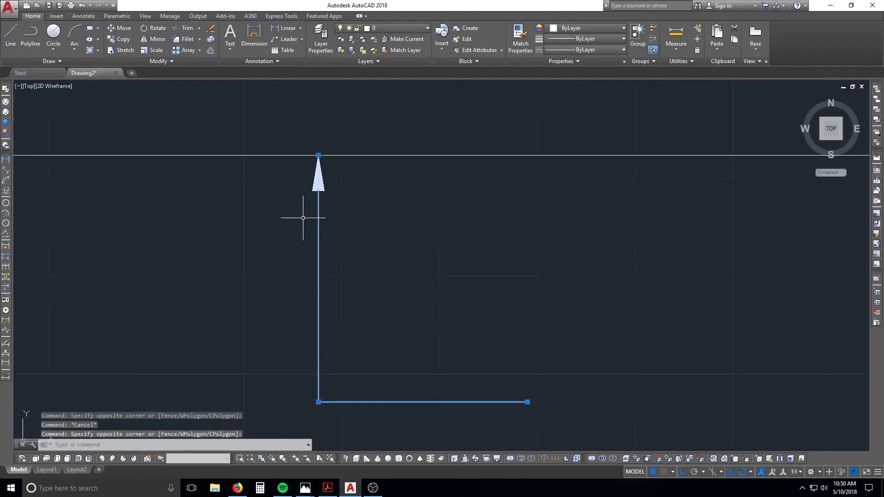
text(e)
key(Return)
click(334, 181)
click(290, 213)
key(Return)
key(Escape)
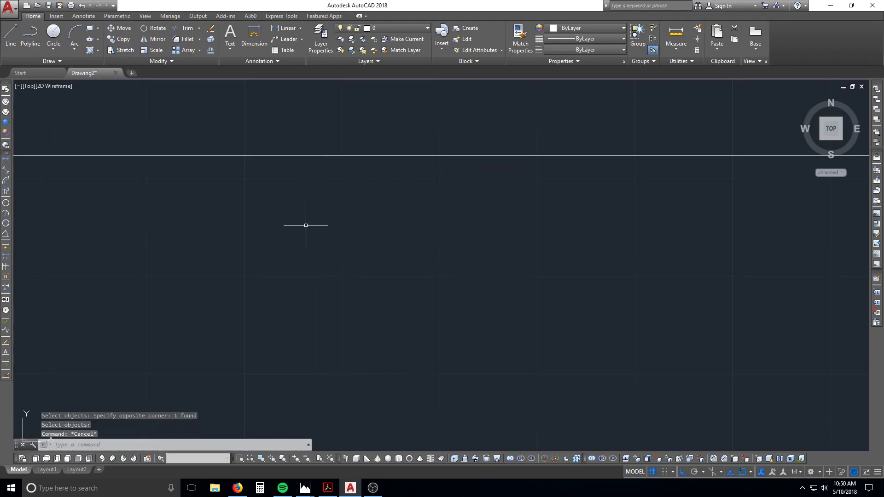
Draw another leader from the horizontal line straight down, turn Ortho off, add a slightly sloping segment to the right, and skip the text
text(le)
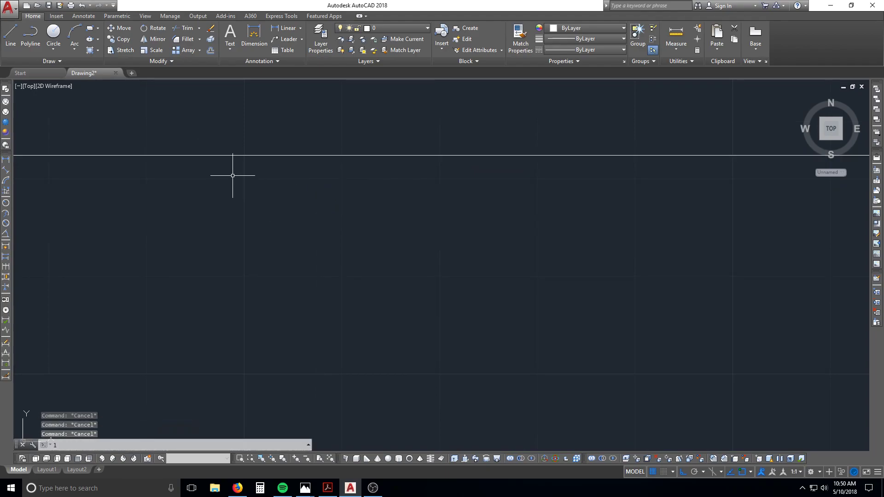
key(Return)
click(315, 156)
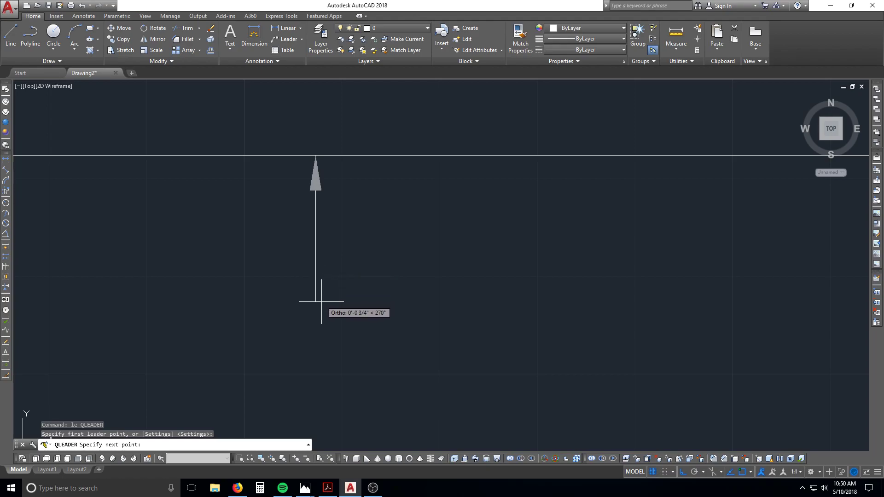
click(307, 304)
scroll(383, 249, down, 3)
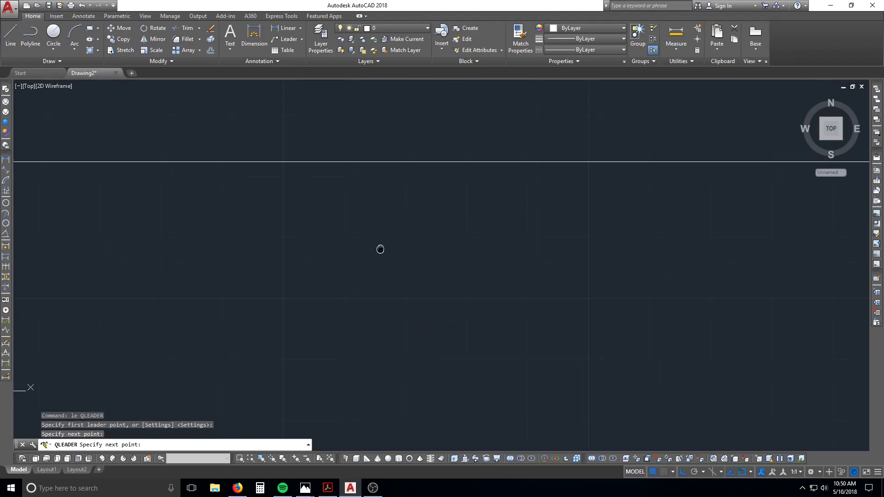
key(F8)
click(378, 224)
key(Return)
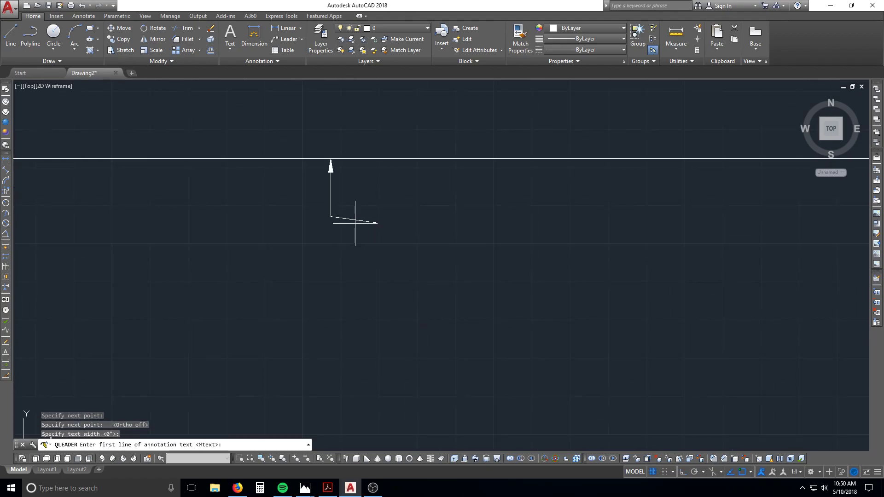
key(Escape)
Erase the leader with the sloping second segment
text(e)
key(Return)
click(342, 193)
click(333, 252)
key(Return)
key(Escape)
Configure the quick leader settings with a Spline leader line, No Limit on the number of points and a Dot small arrowhead
text(le)
key(Return)
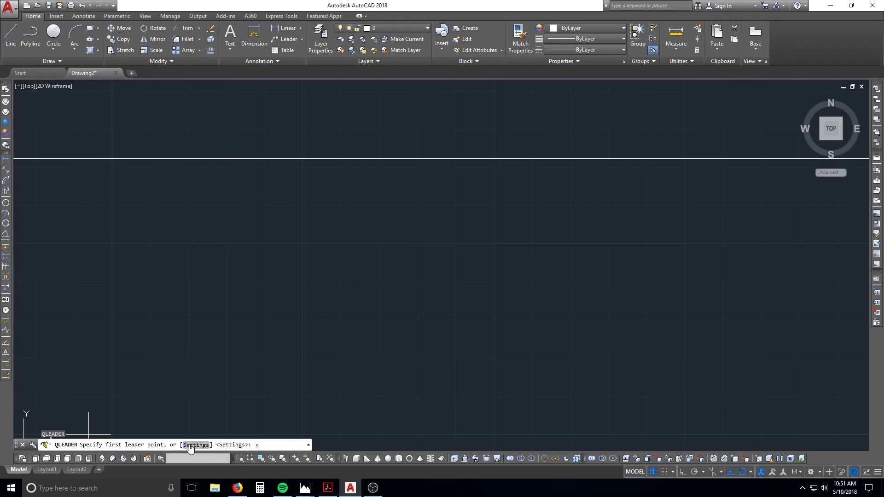
text(s)
key(Return)
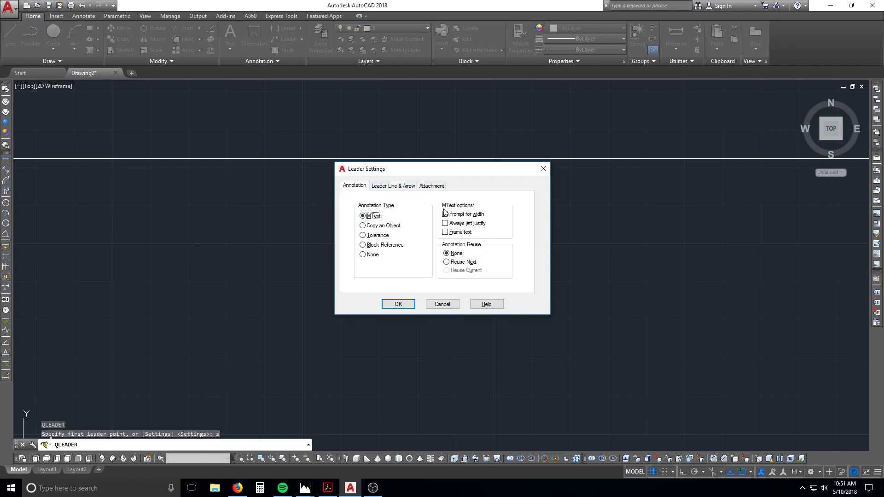
click(386, 189)
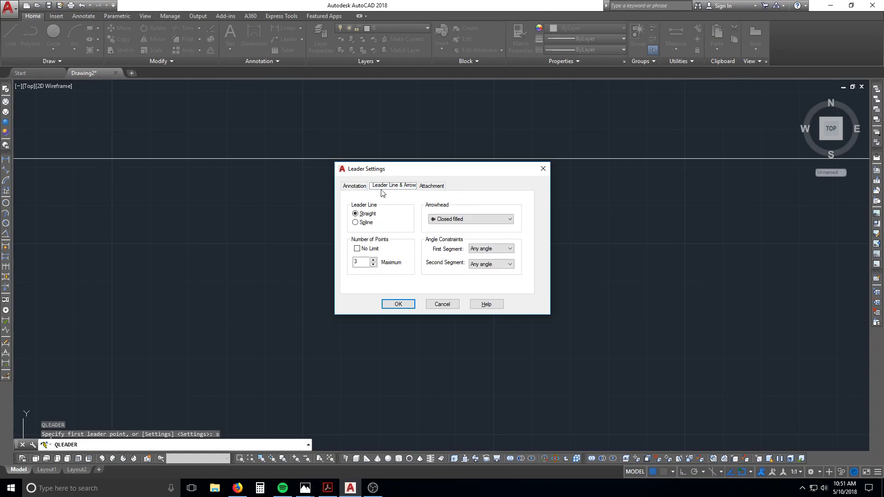
click(356, 223)
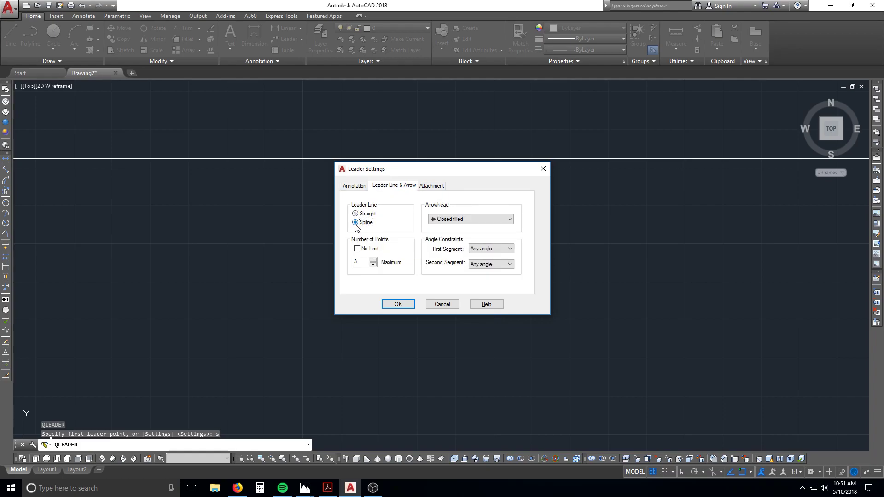
click(357, 249)
click(469, 219)
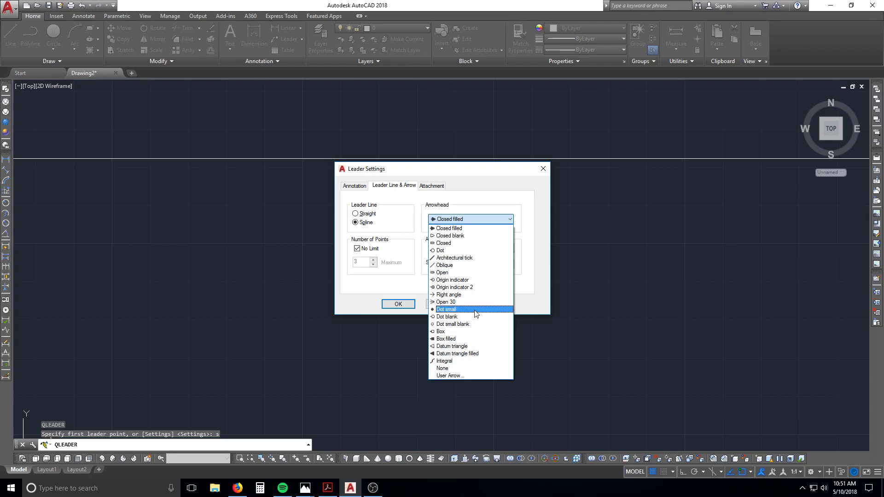
click(447, 310)
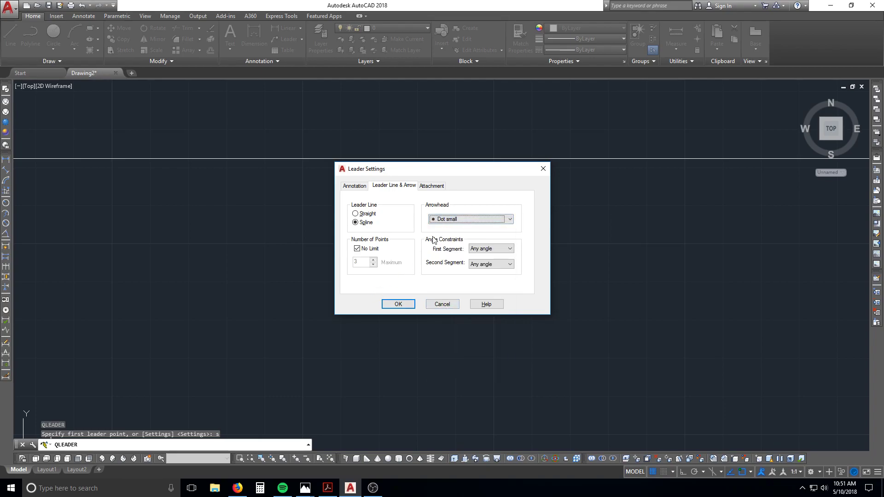
click(399, 304)
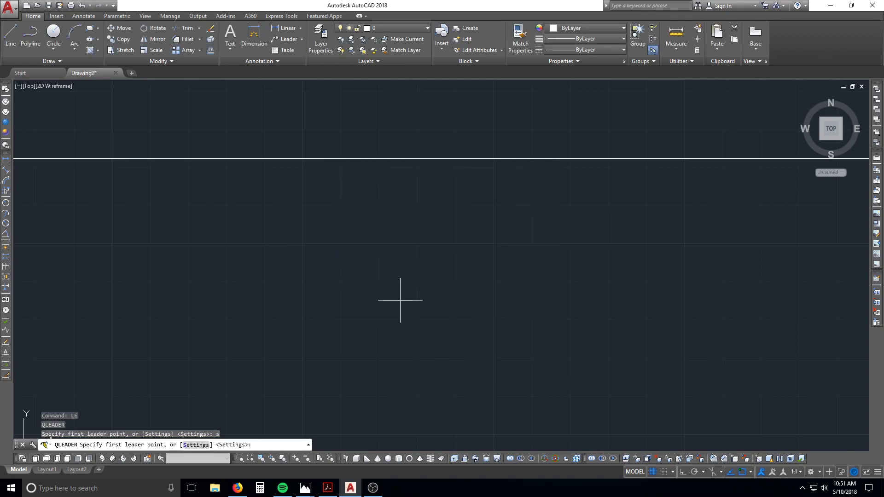
Draw a wavy spline leader from the horizontal line down and to the right through several points, ending it without annotation text
click(329, 158)
click(308, 261)
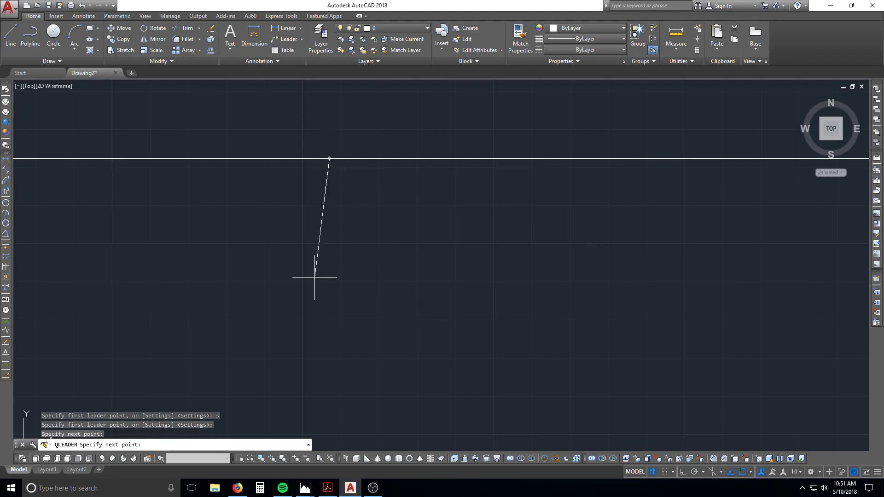
click(382, 256)
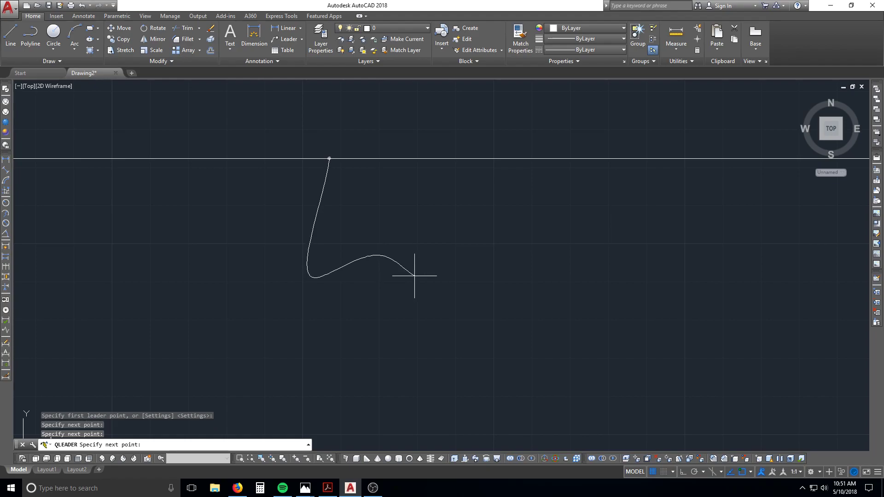
click(432, 294)
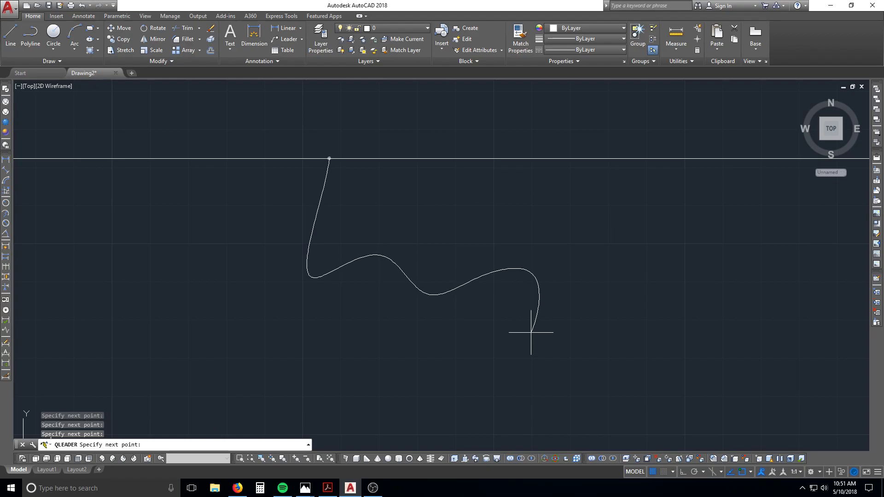
click(522, 318)
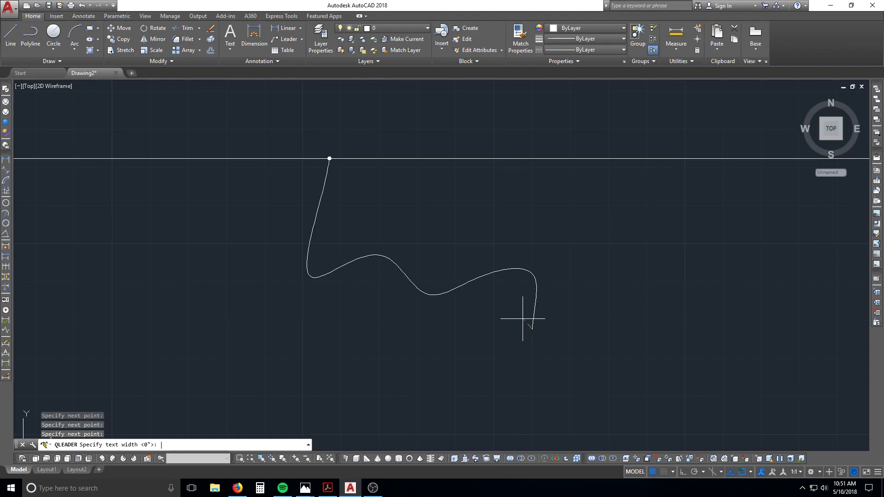
key(Return)
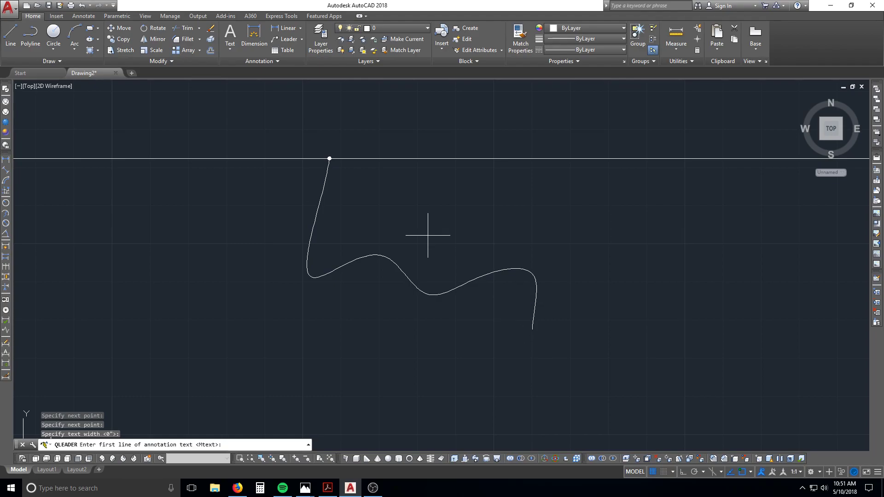
key(Escape)
Stretch the dot end of the spline leader away from the horizontal line to a point down and to the left, then deselect the leader
click(470, 256)
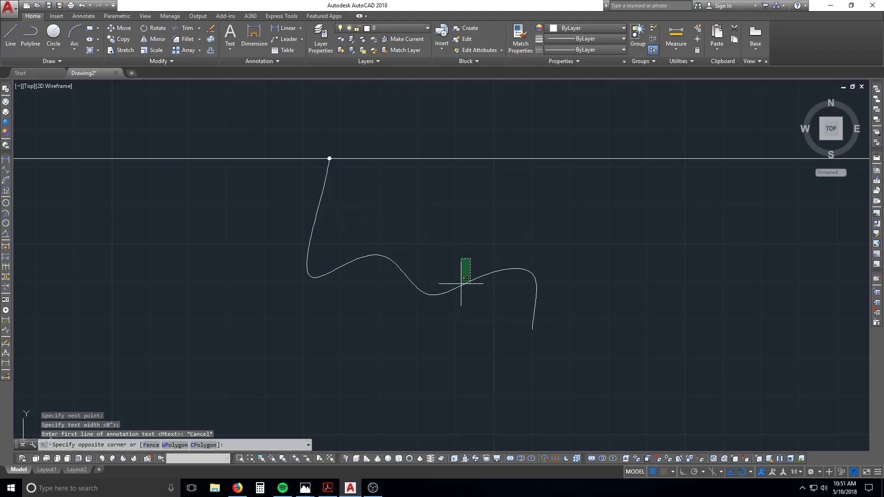
click(454, 305)
scroll(307, 149, up, 5)
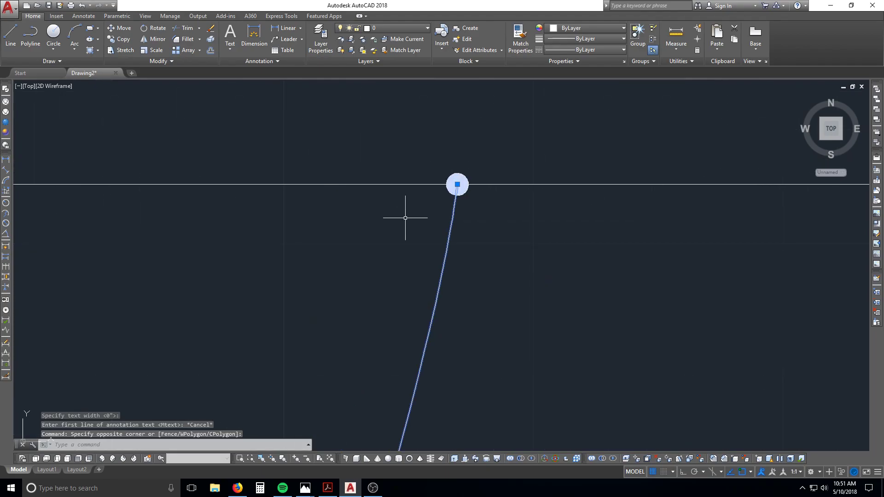
click(457, 184)
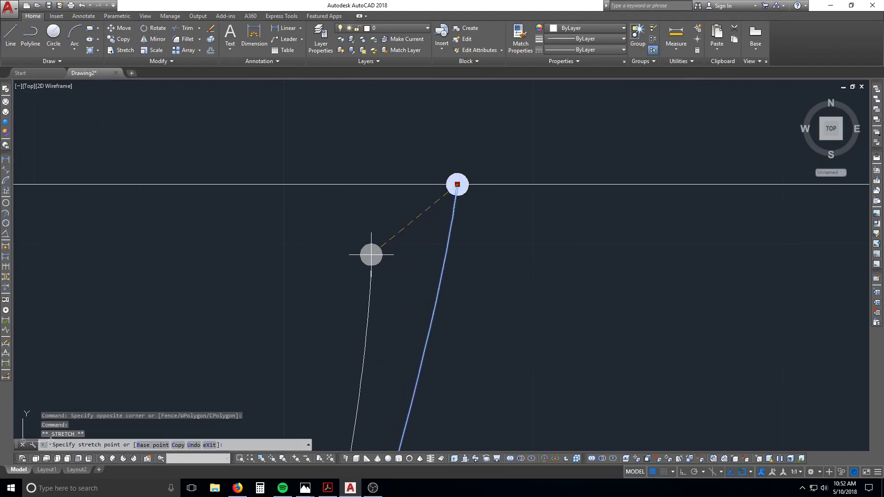
scroll(322, 272, down, 5)
scroll(258, 391, up, 4)
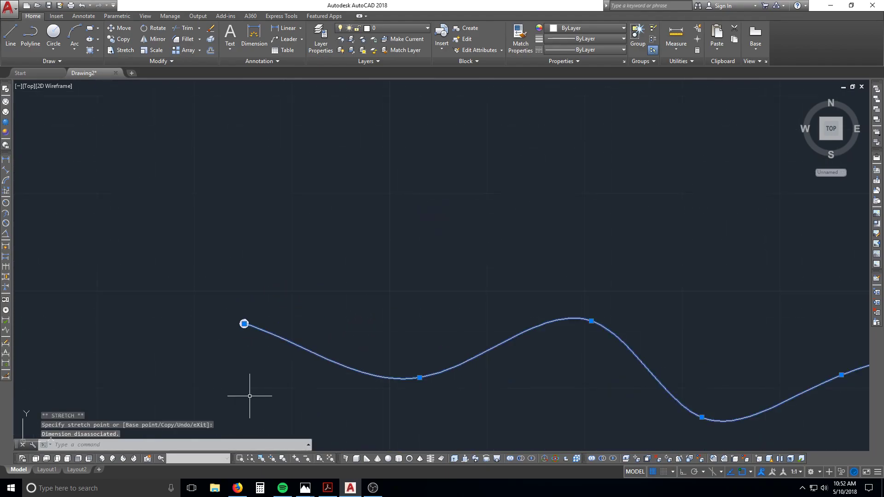
scroll(241, 346, down, 2)
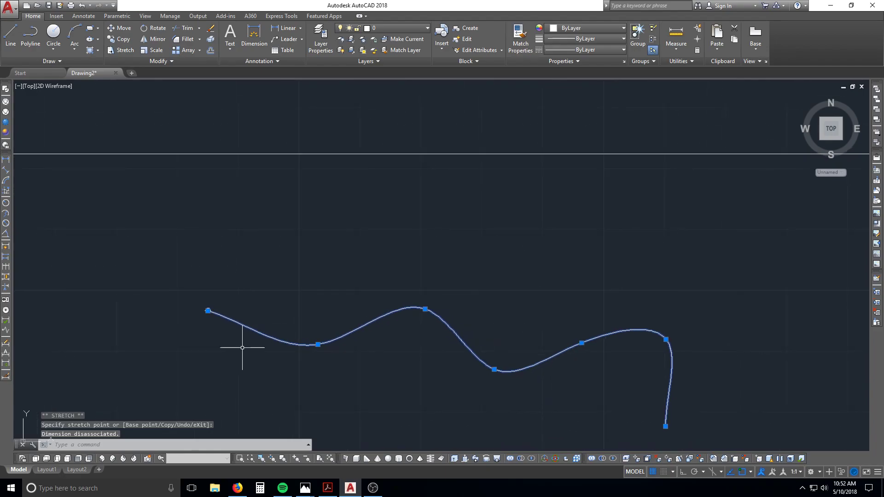
scroll(209, 327, up, 4)
key(Escape)
scroll(220, 297, down, 4)
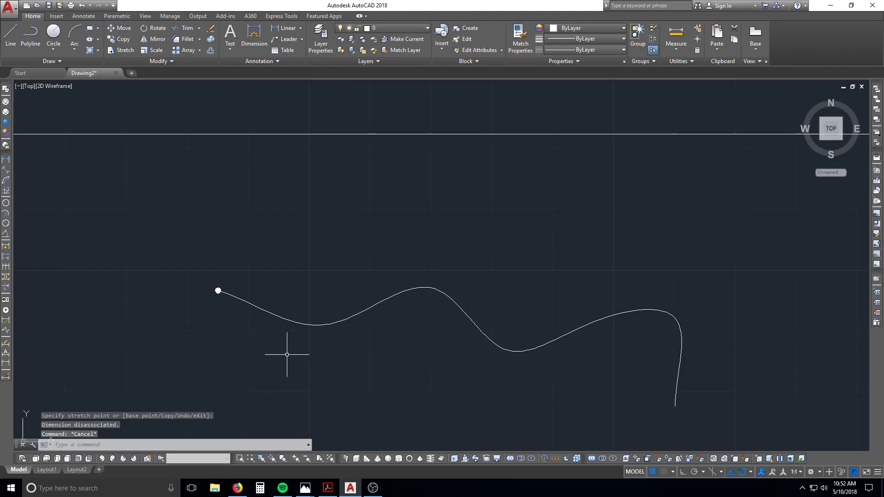
Erase the wavy spline leader below the long horizontal line
text(e)
key(Return)
click(353, 339)
click(328, 300)
key(Return)
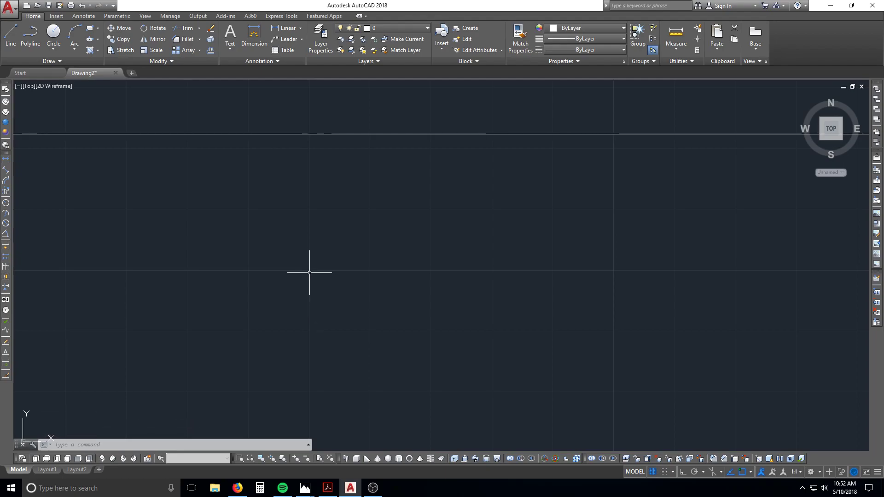
scroll(341, 238, down, 6)
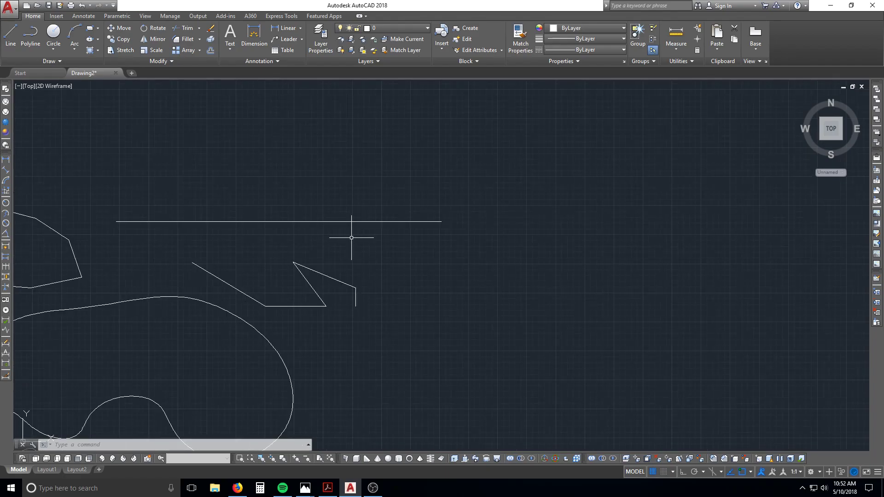
Examine the list of layers available in the drawing
middle_drag(327, 263, 536, 194)
scroll(578, 191, down, 2)
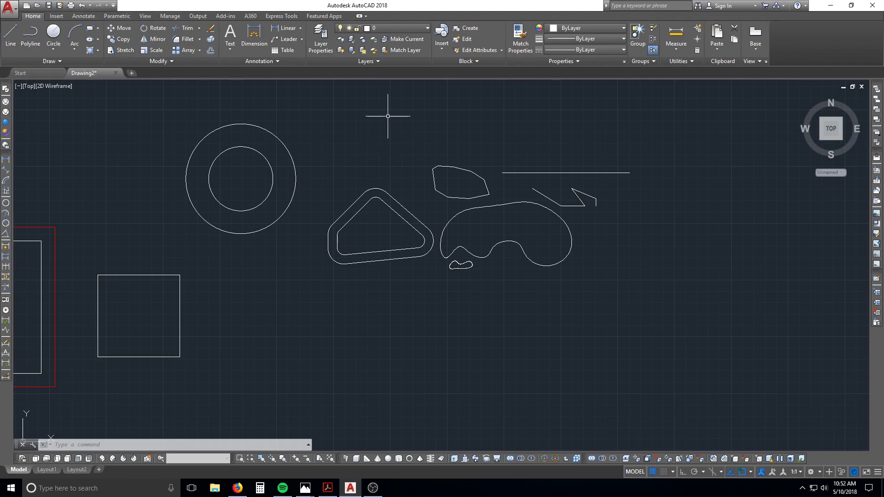
click(401, 28)
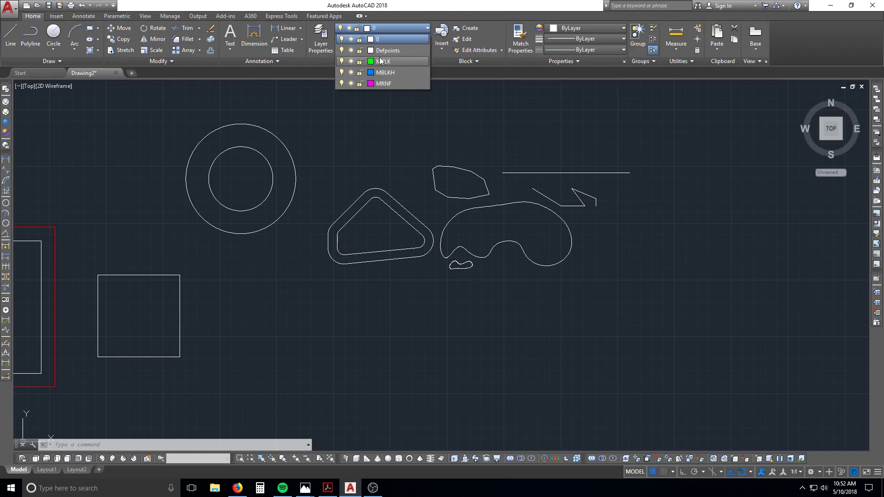
click(366, 137)
scroll(364, 143, down, 5)
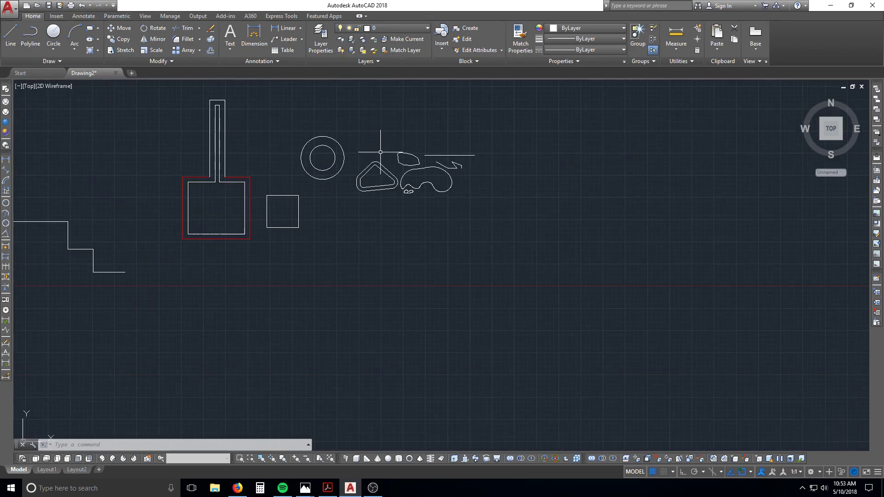
scroll(321, 181, up, 3)
key(Escape)
key(Escape)
key(Escape)
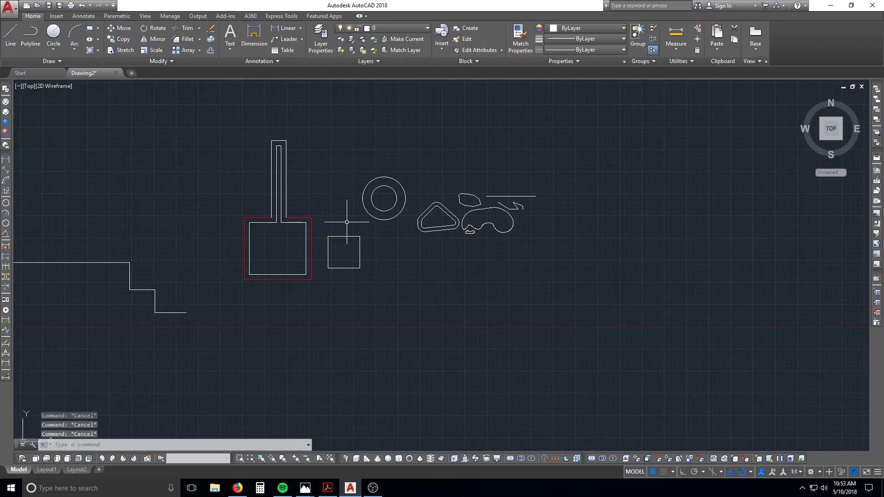
Purge all unused items from the drawing and check the remaining layers
text(pu)
key(Return)
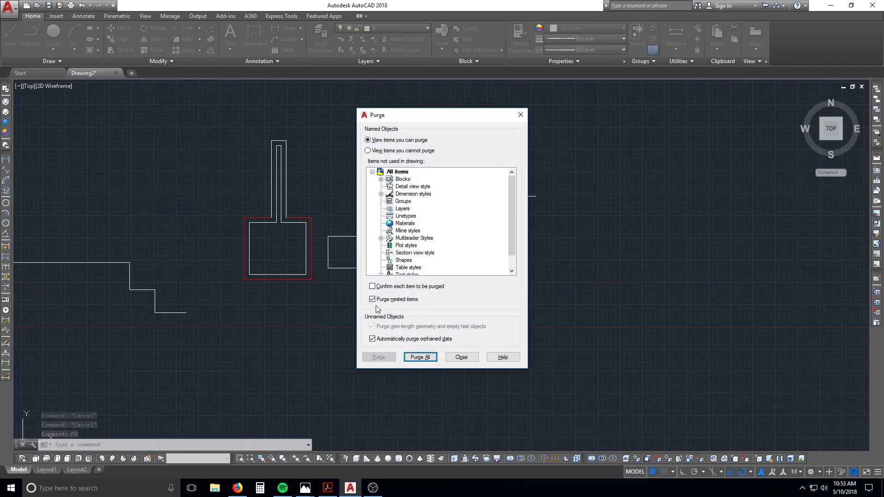
click(419, 358)
click(461, 358)
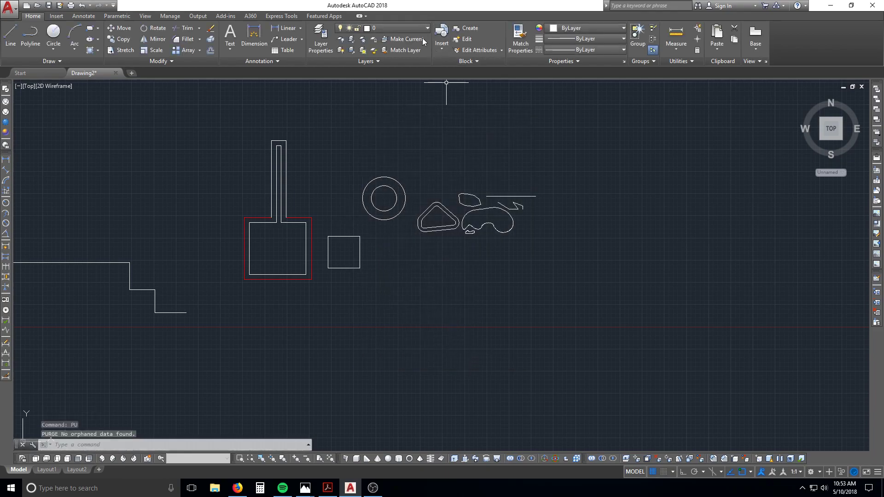
click(413, 30)
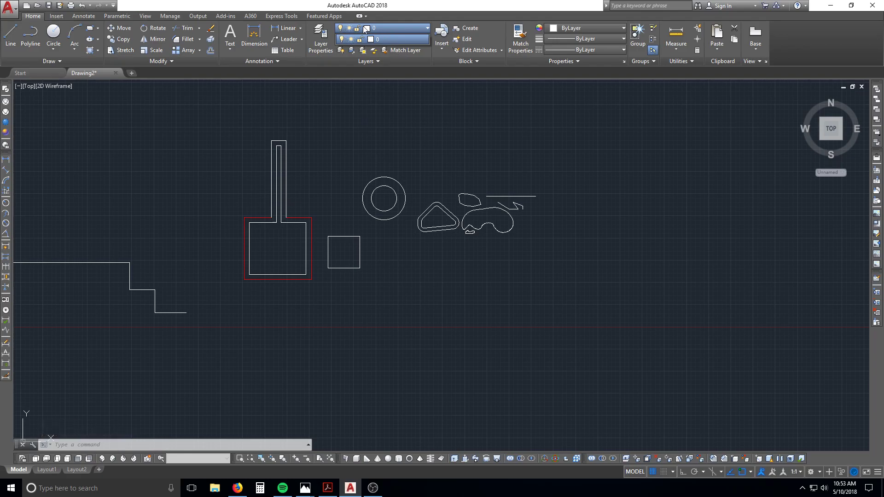
click(419, 137)
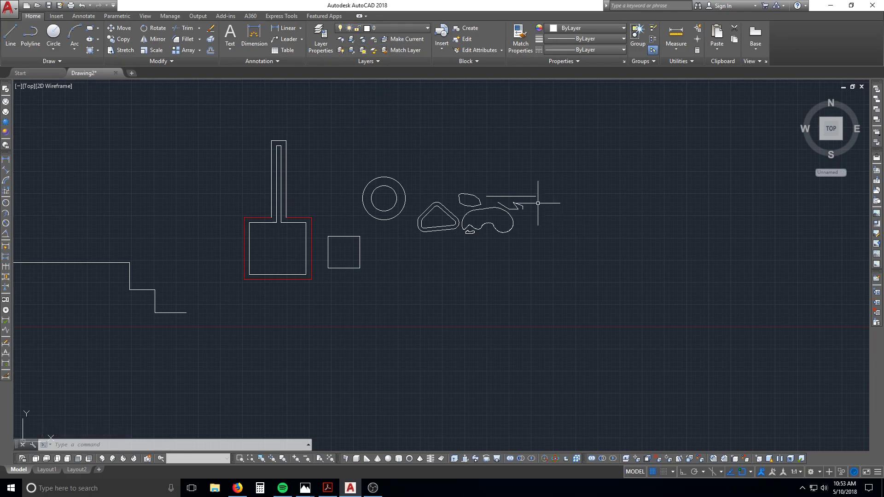
Create a new layer named AAA in the Layer Properties Manager
scroll(414, 174, down, 2)
scroll(516, 221, up, 2)
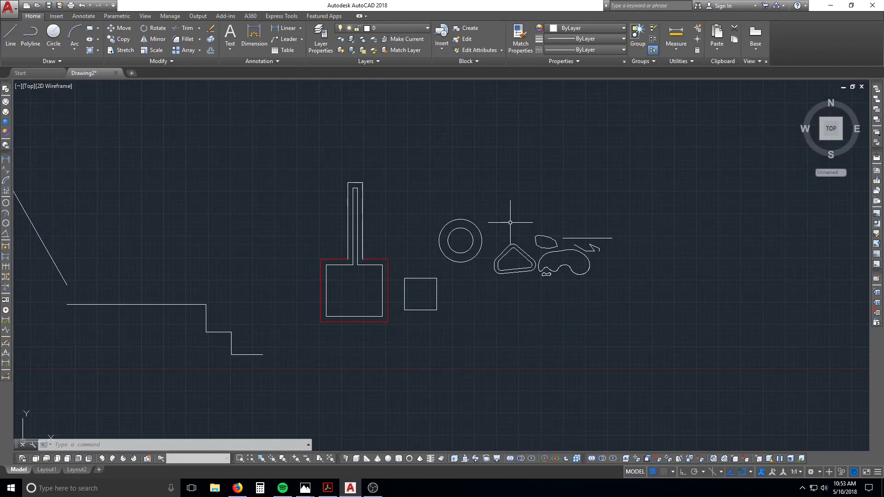
key(Escape)
key(Escape)
key(Escape)
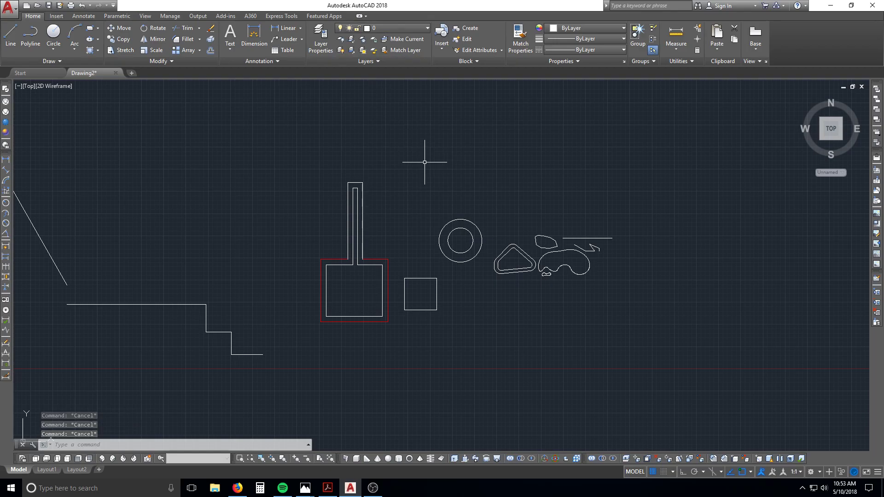
text(la)
key(Return)
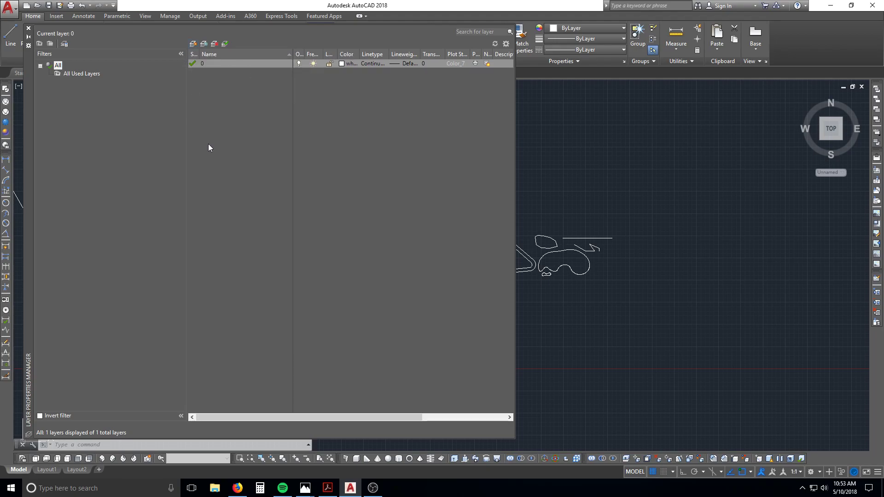
click(193, 44)
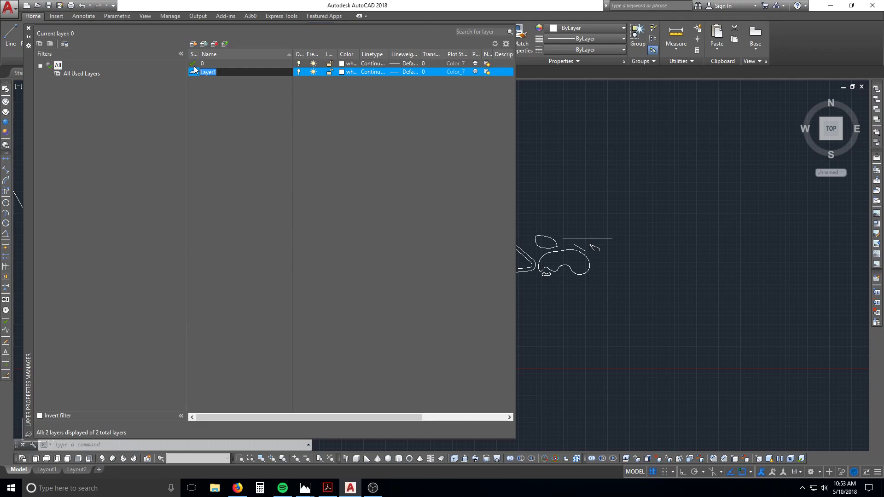
text(aaa)
key(BackSpace)
key(BackSpace)
key(BackSpace)
text(AAA)
key(Return)
Widen the On, Freeze and Lock columns and set layer AAA's color to index color 20
drag(302, 53, 381, 54)
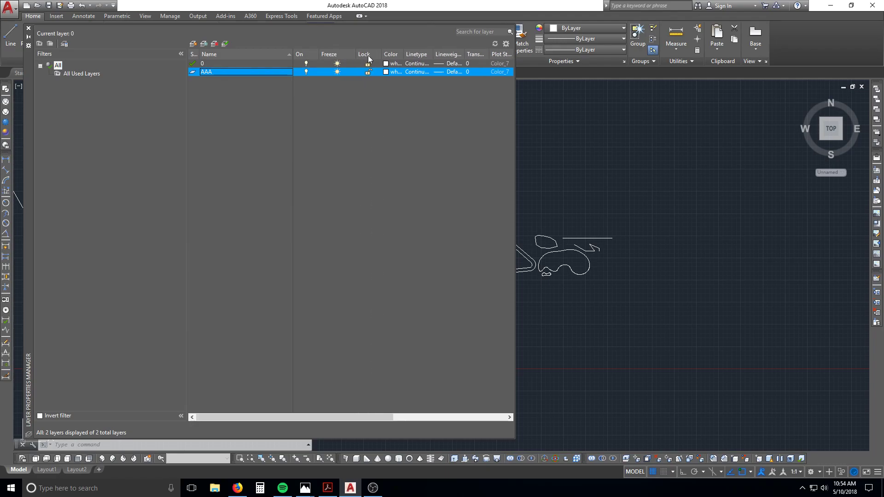
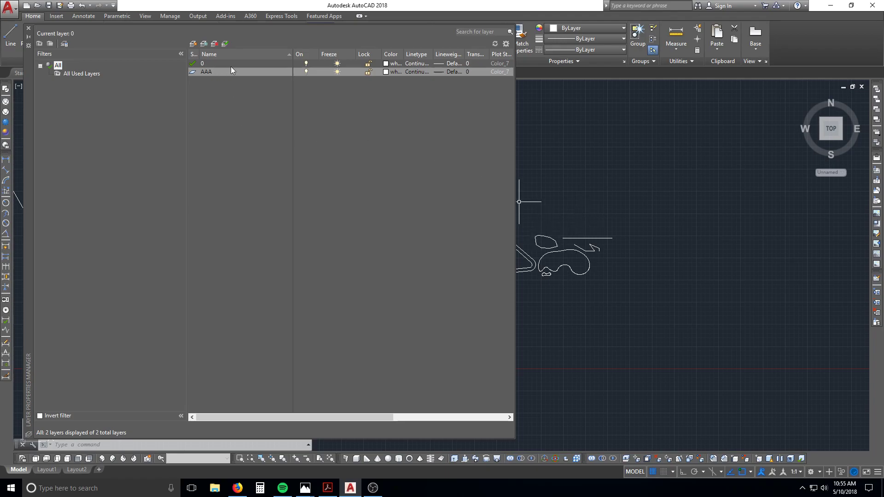
click(386, 72)
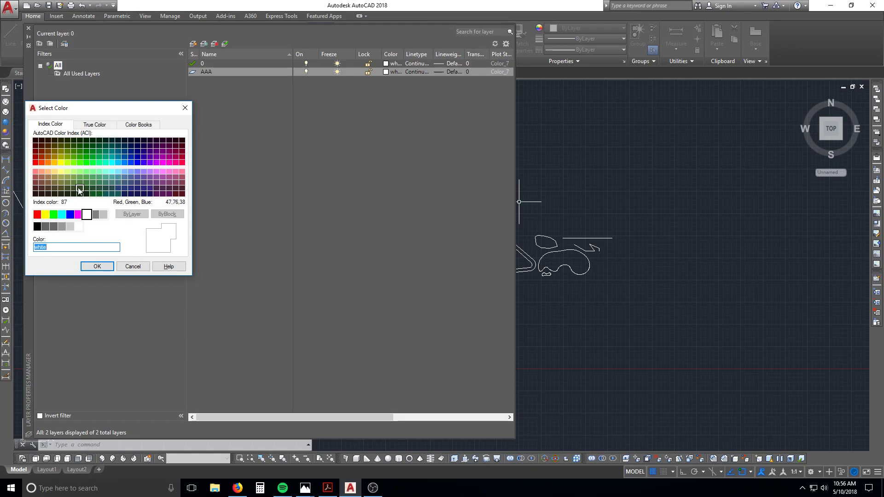
click(41, 162)
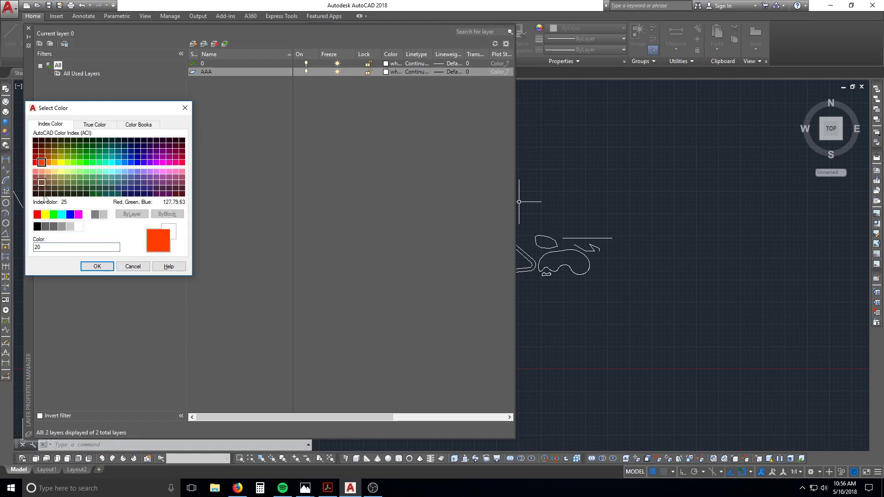
click(98, 267)
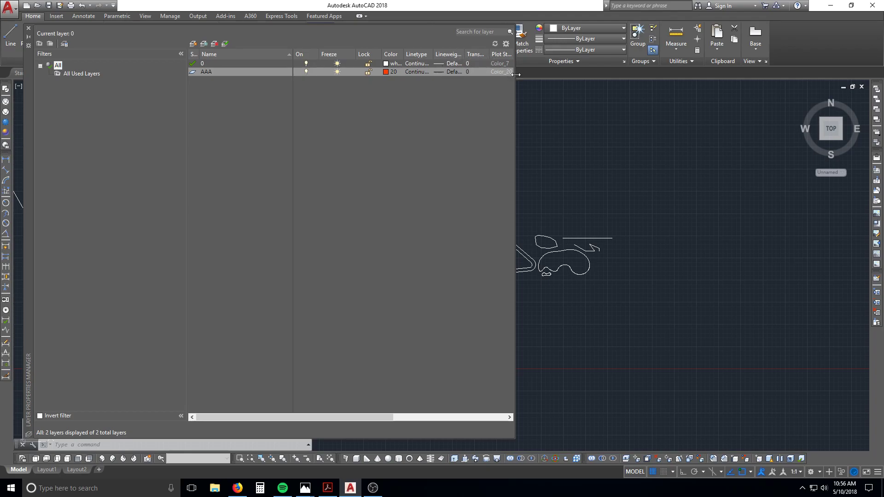
Enlarge the Layer Properties Manager and widen its Transparency and Plot columns to show their full headings
drag(514, 73, 631, 77)
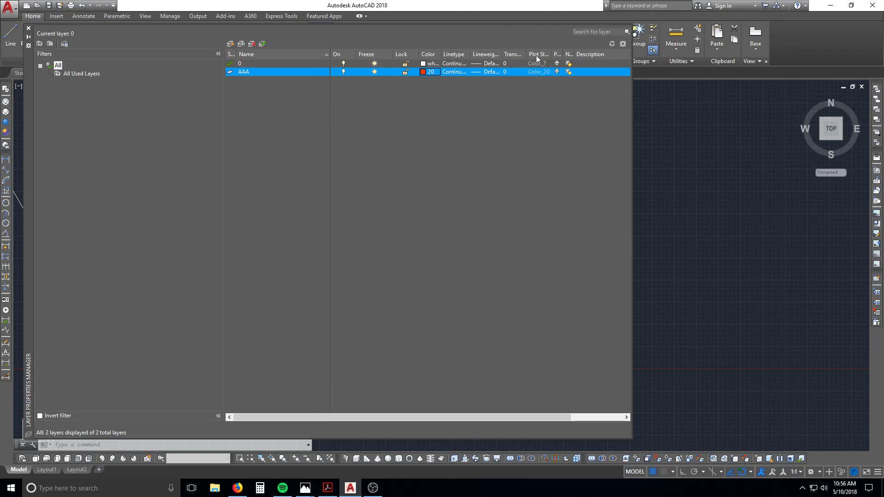
drag(527, 54, 564, 55)
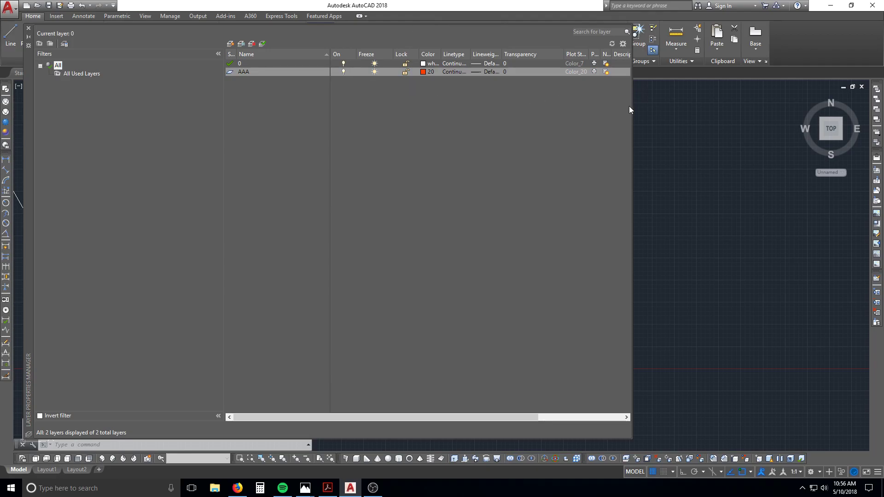
drag(633, 103, 748, 112)
drag(636, 54, 662, 59)
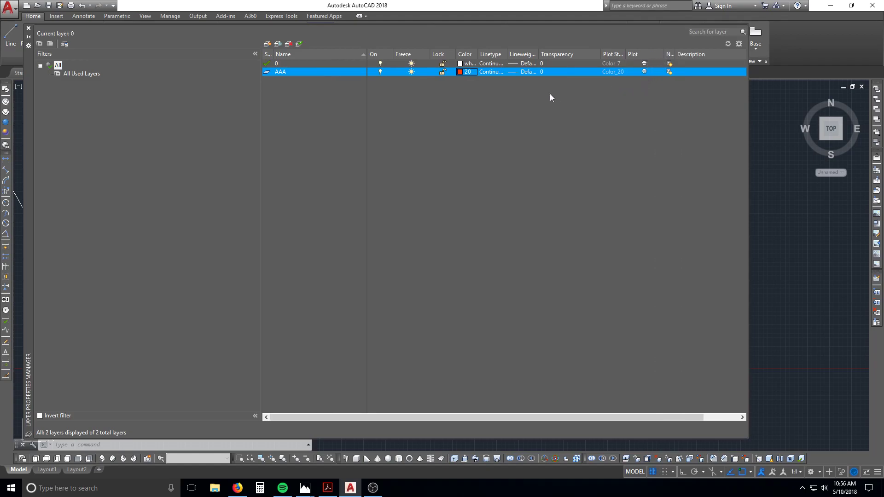
Switch plotting of layer AAA off and back on, and close the Layer Properties Manager
click(645, 72)
click(644, 73)
click(29, 27)
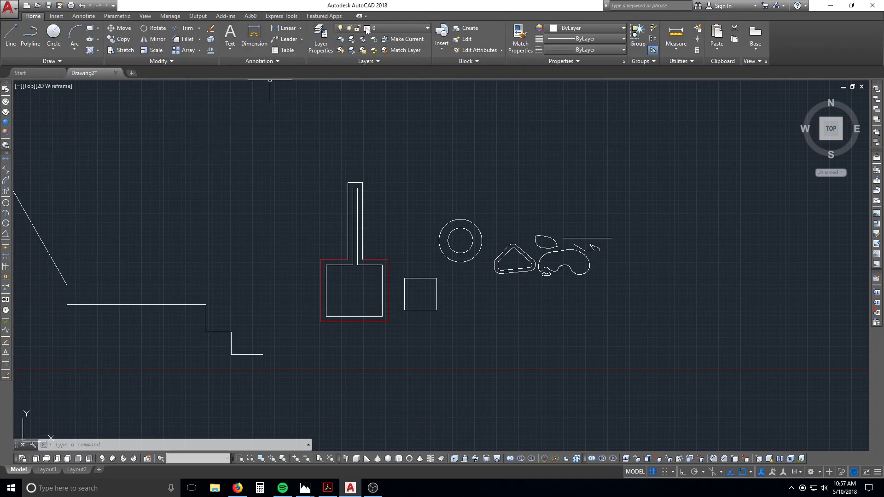
Review layer AAA's entry and its color selection in the layer list, keeping color 20
click(406, 28)
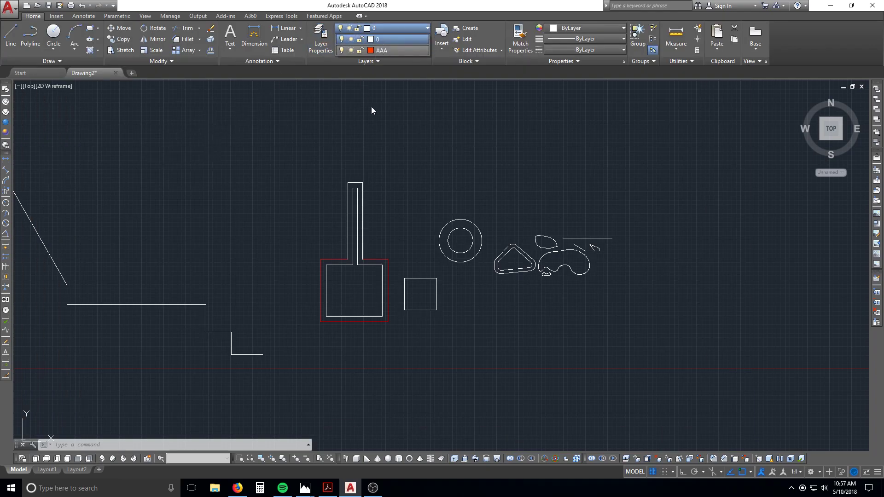
key(Escape)
key(Escape)
key(Escape)
click(374, 29)
click(370, 49)
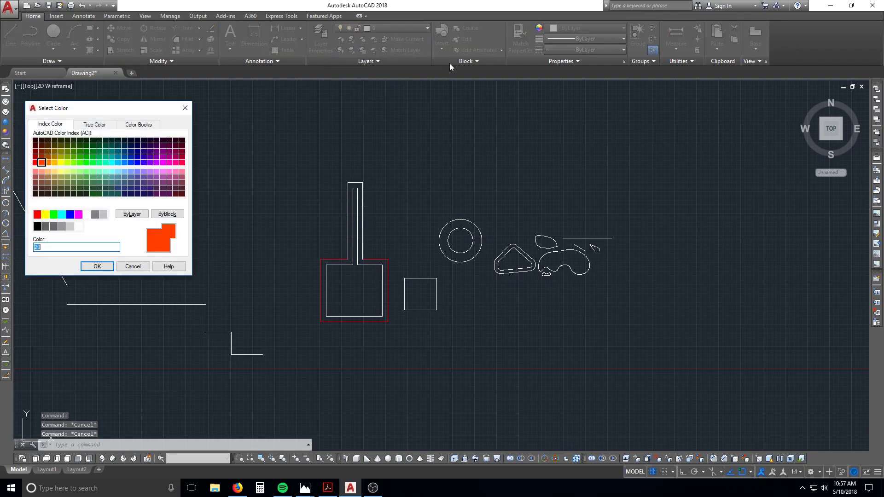
key(Return)
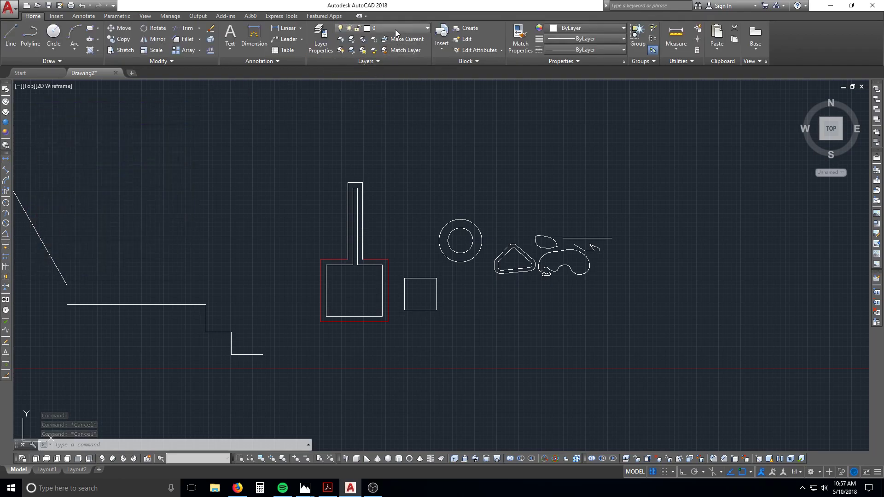
Make layer AAA current and set the object color to ByLayer
click(396, 29)
click(393, 51)
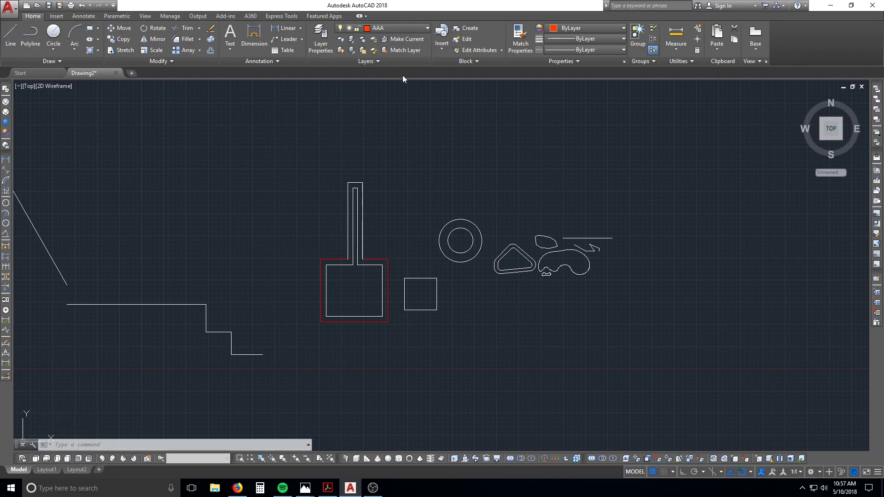
click(563, 29)
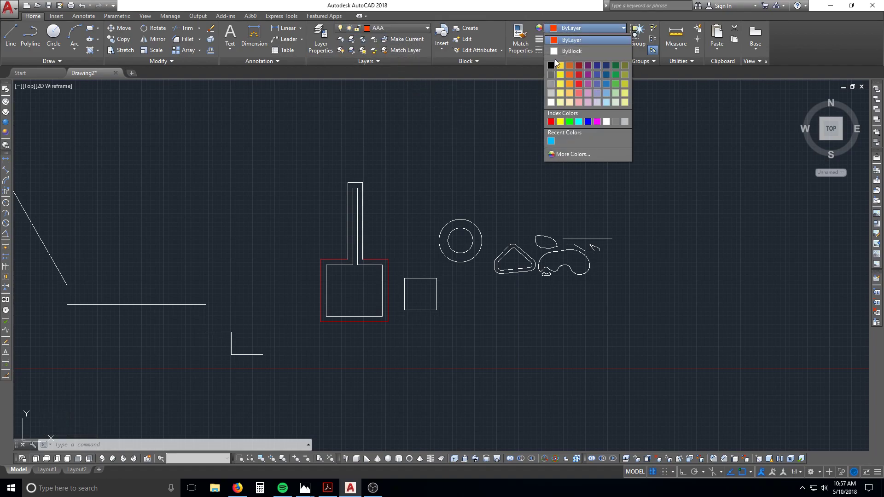
click(572, 40)
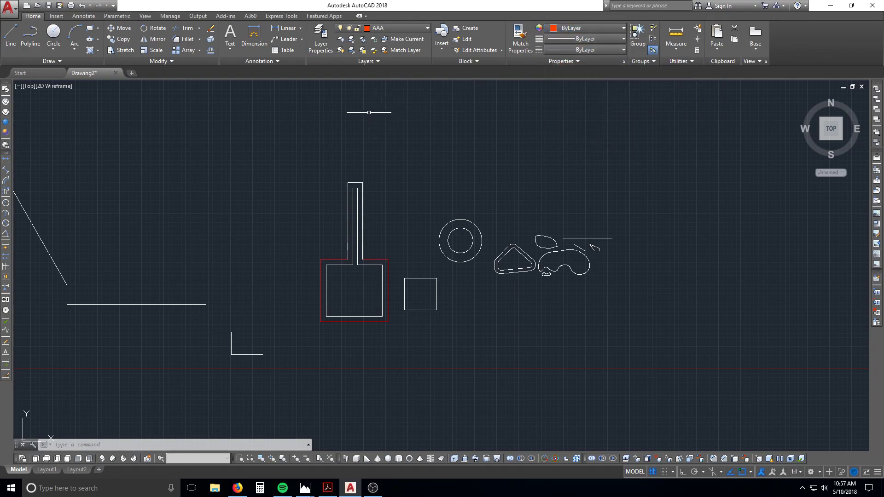
Draw four connected freehand line segments on layer AAA, running from left to right above the existing shapes
text(l)
key(Return)
click(323, 142)
click(456, 155)
click(470, 128)
click(531, 146)
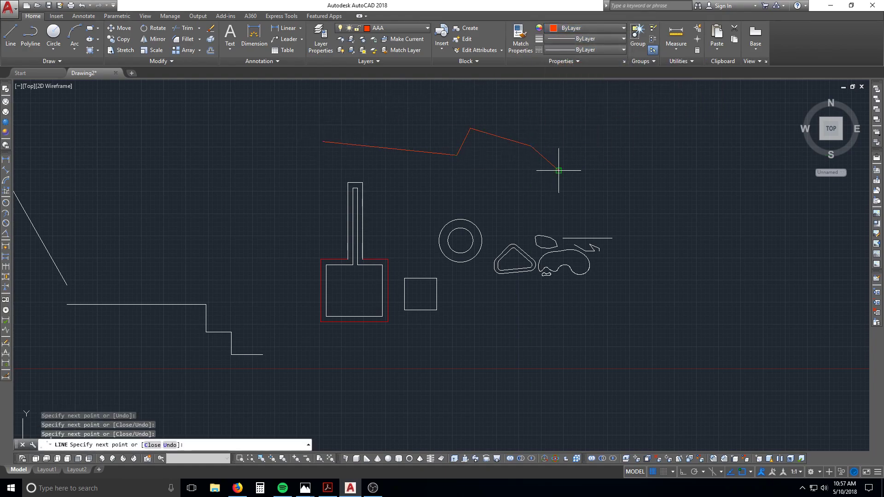
click(559, 170)
key(Escape)
Select the first two red line segments, clear the selection, and make layer 0 current
click(479, 163)
click(417, 134)
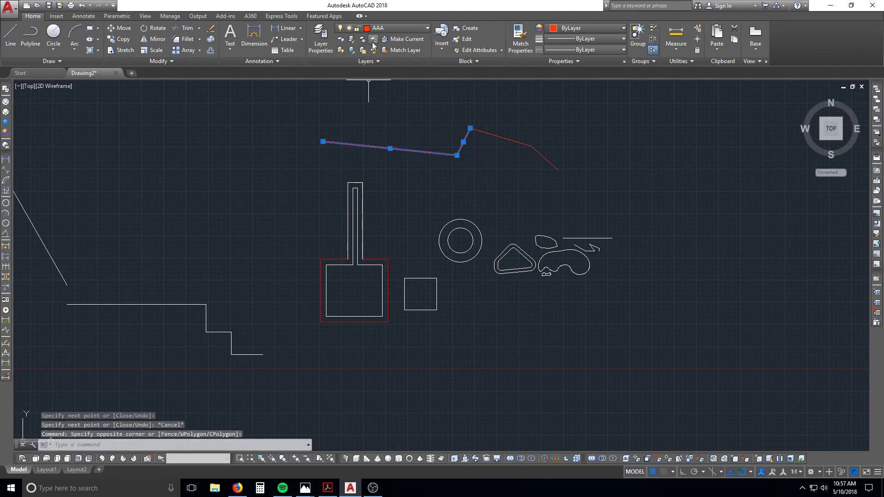
key(Escape)
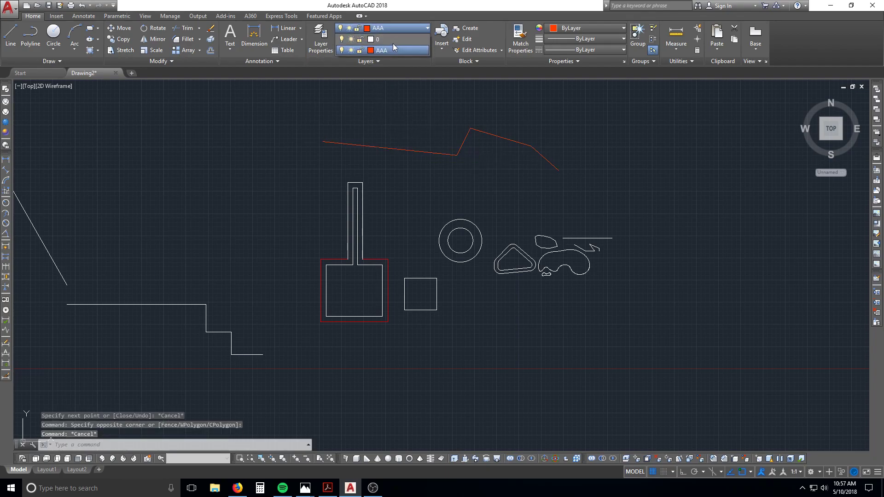
key(Escape)
key(Escape)
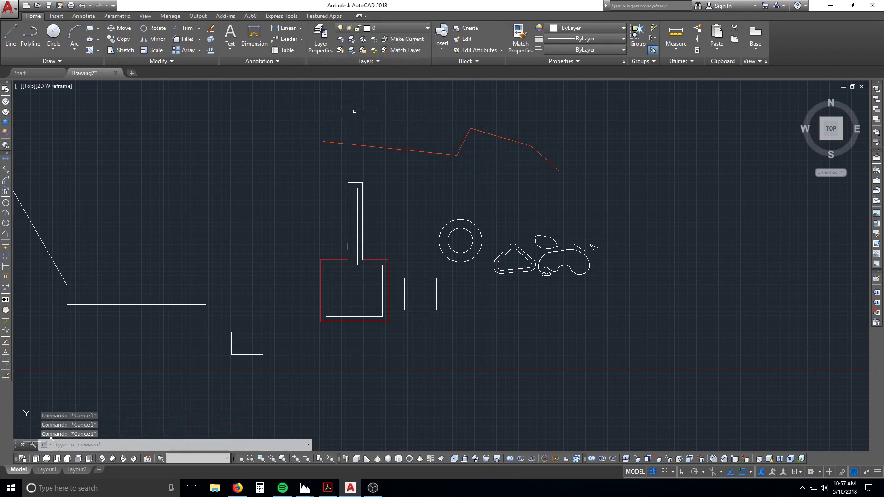
Draw three connected freehand line segments on layer 0 above the red lines
text(l)
key(Return)
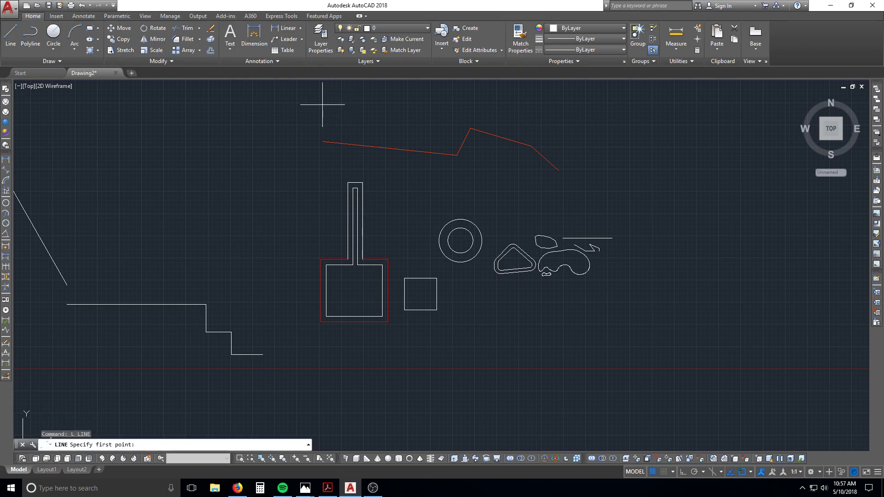
click(322, 104)
click(467, 105)
click(544, 117)
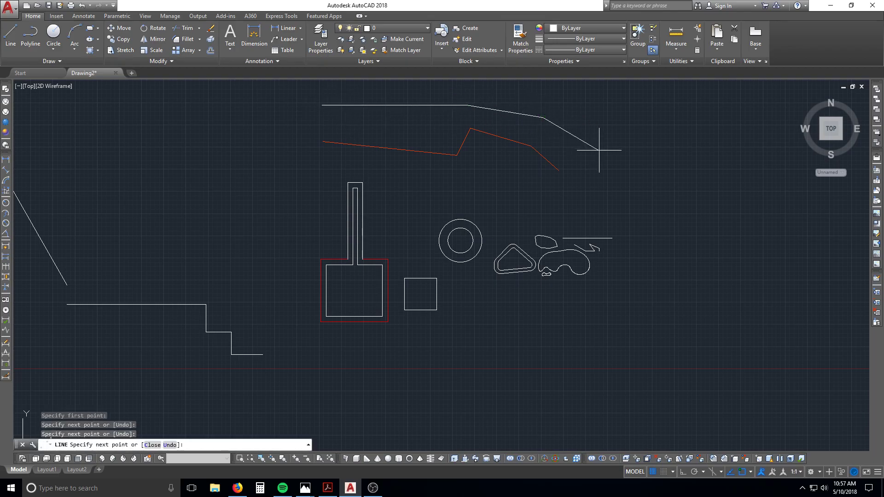
click(596, 149)
key(Escape)
Select the last two white line segments, clear the selection, and select the middle two red segments to compare their layers
click(549, 134)
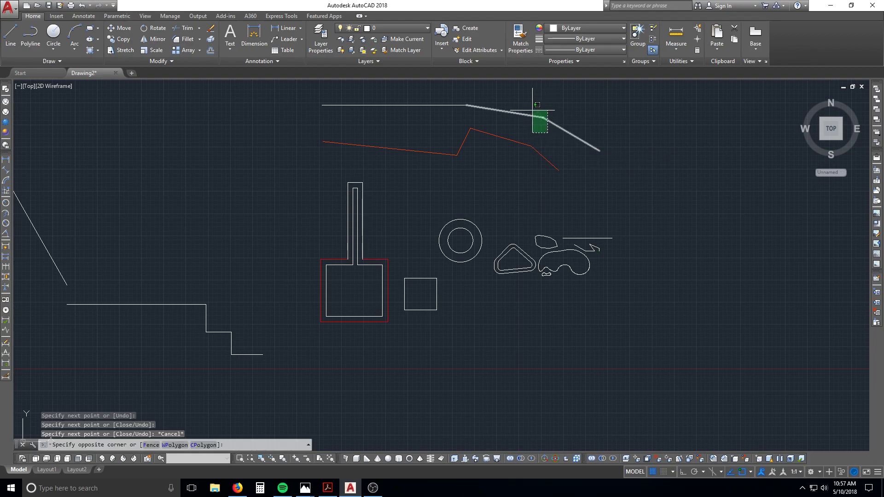
click(533, 112)
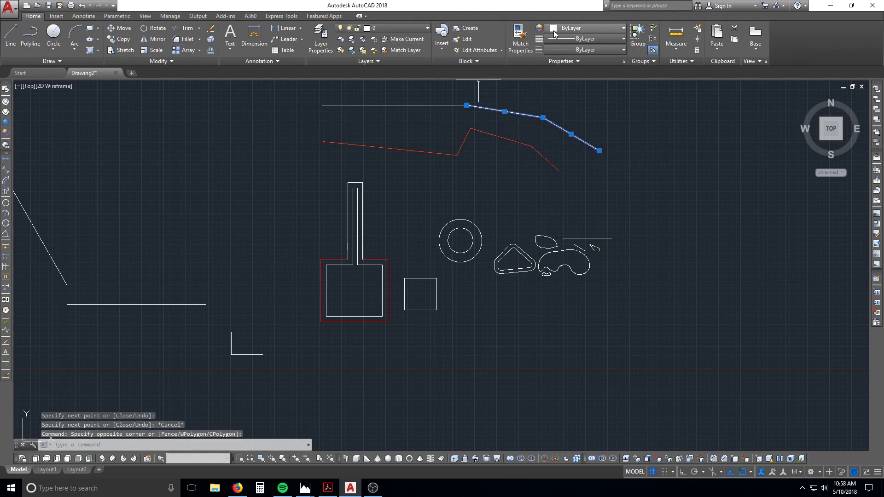
key(Escape)
click(490, 148)
click(460, 119)
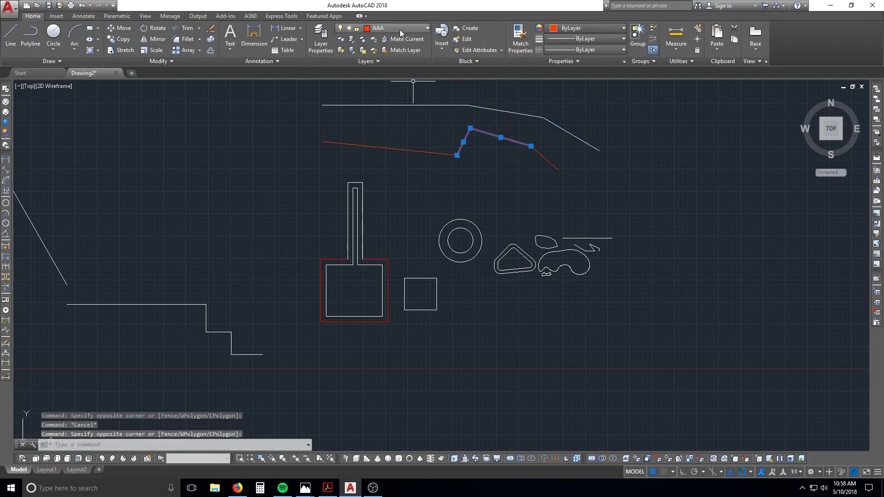
Select the first two white and middle two red line segments together and open their properties
click(500, 145)
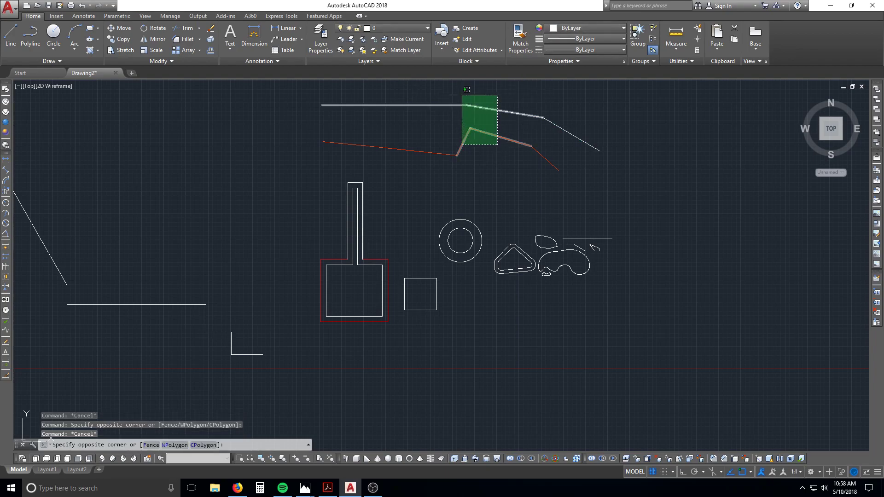
click(453, 100)
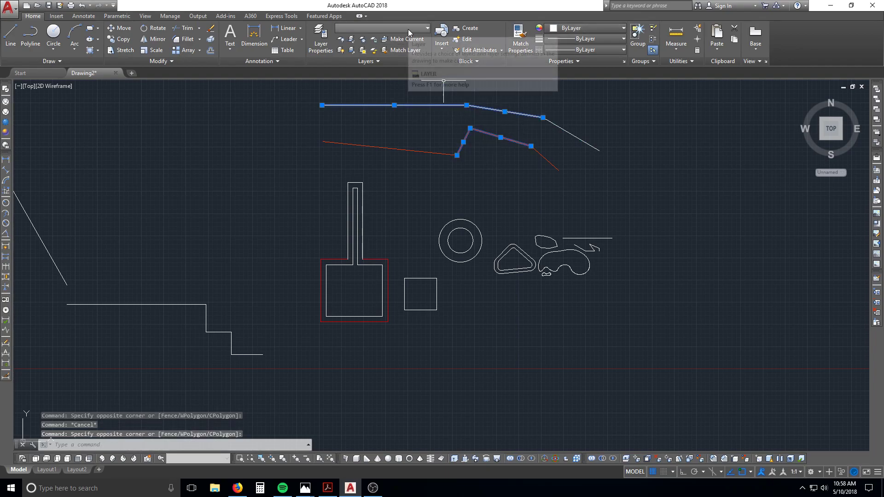
text(PR)
key(Return)
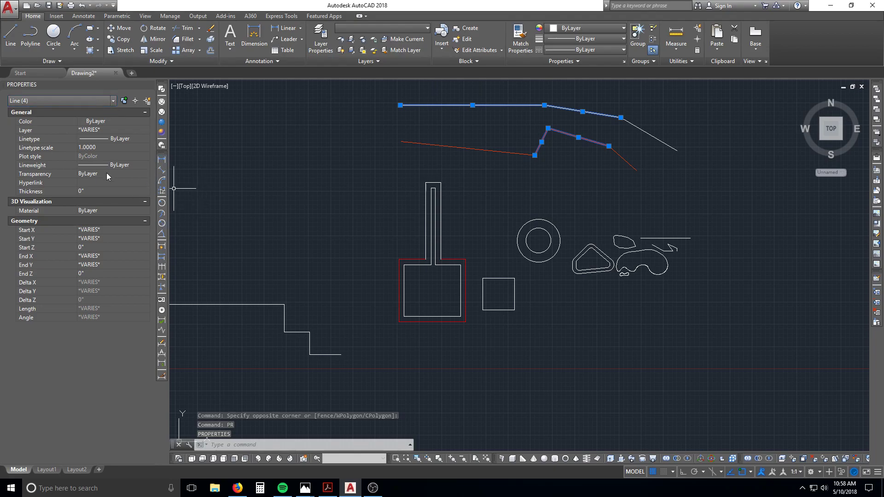
Review the layer choices for the four selected lines, close their properties without changing the layer, and clear the selection
click(90, 131)
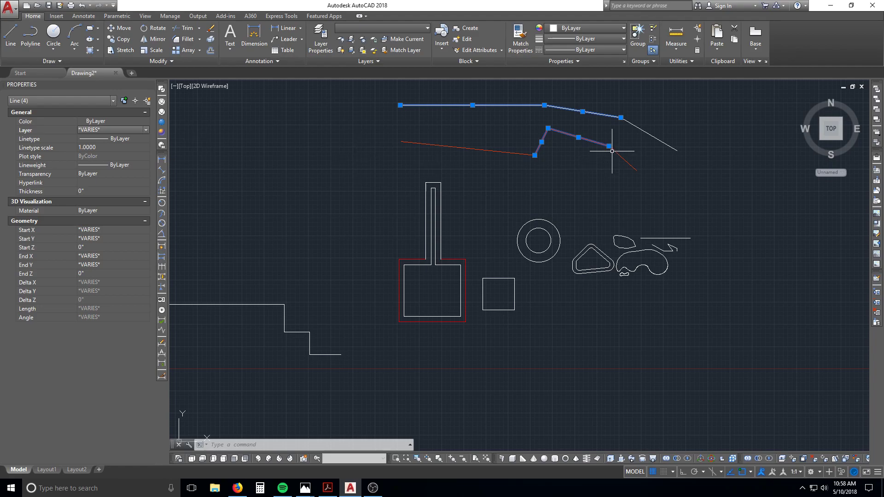
click(147, 131)
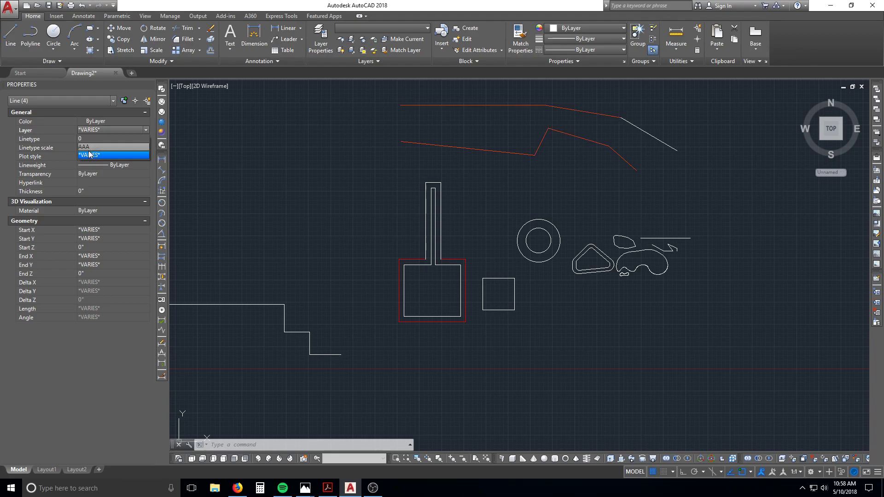
click(123, 133)
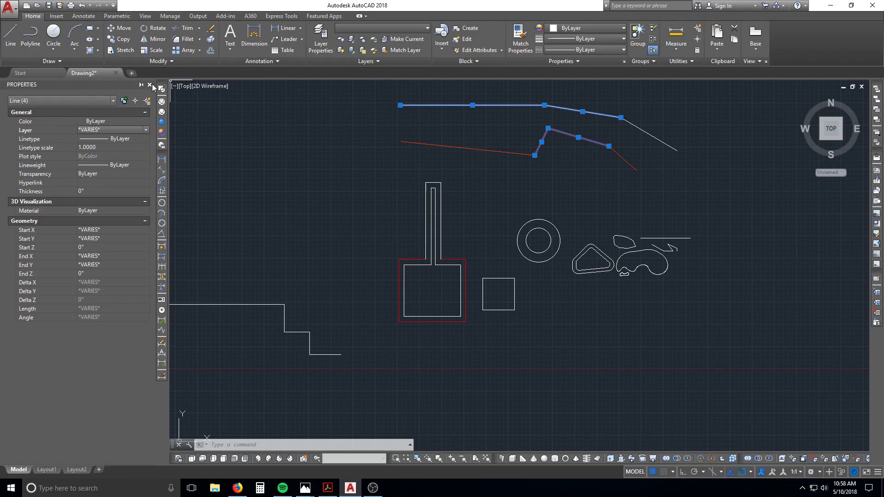
click(149, 84)
key(Escape)
scroll(495, 145, down, 1)
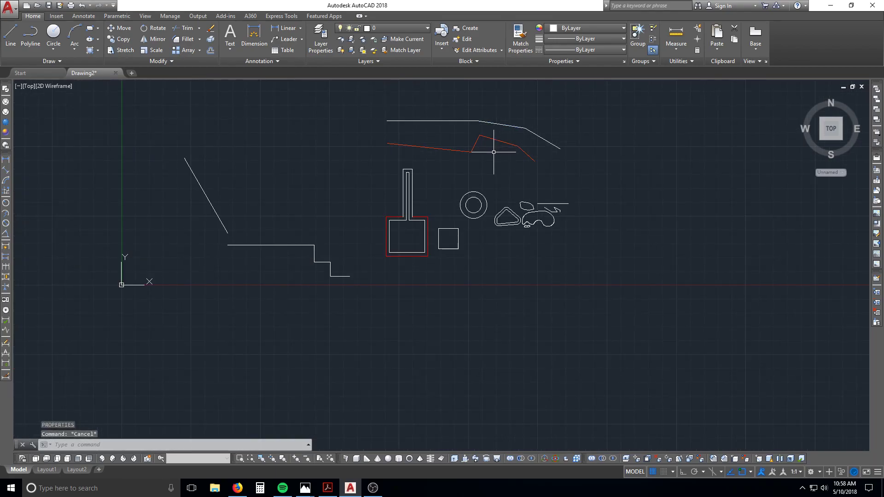
Check the layer list of the current drawing and open the recent drawing MORAN POOL COVER_M2.1.dwg
scroll(487, 135, up, 2)
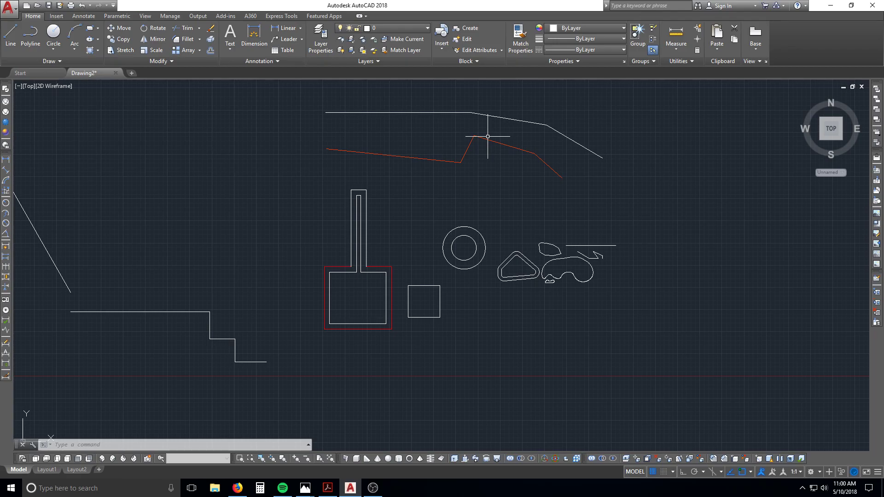
click(390, 27)
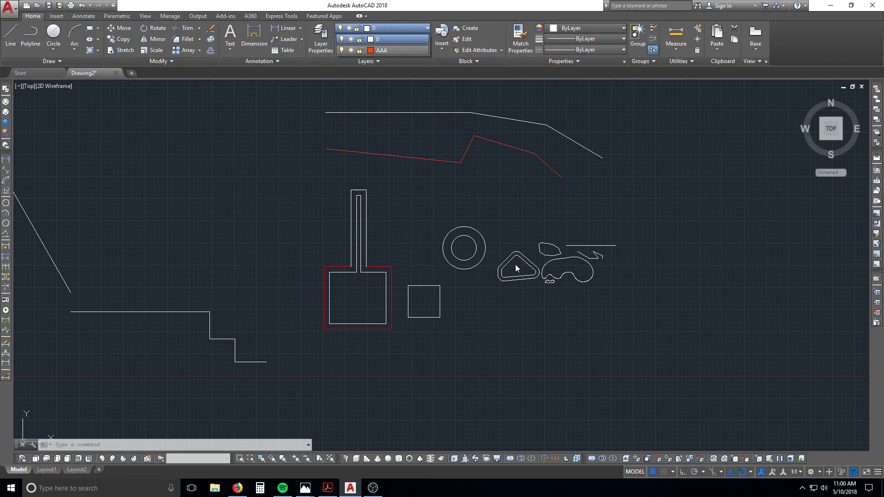
click(9, 17)
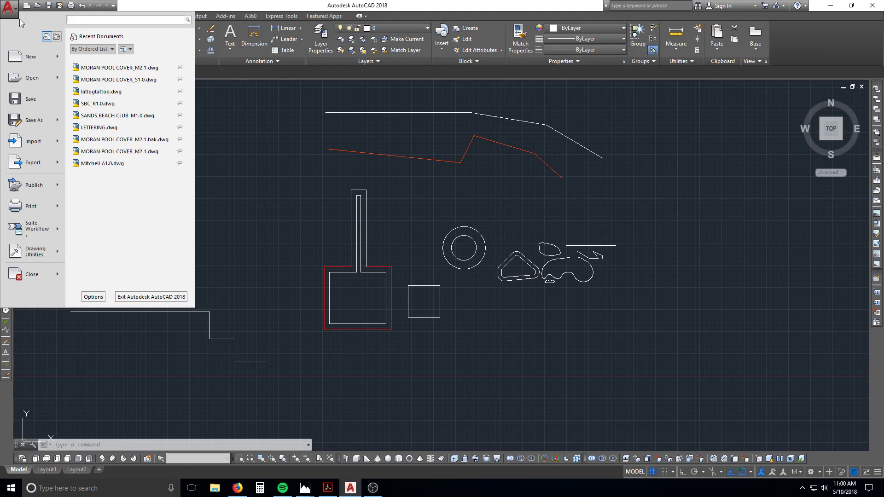
click(109, 69)
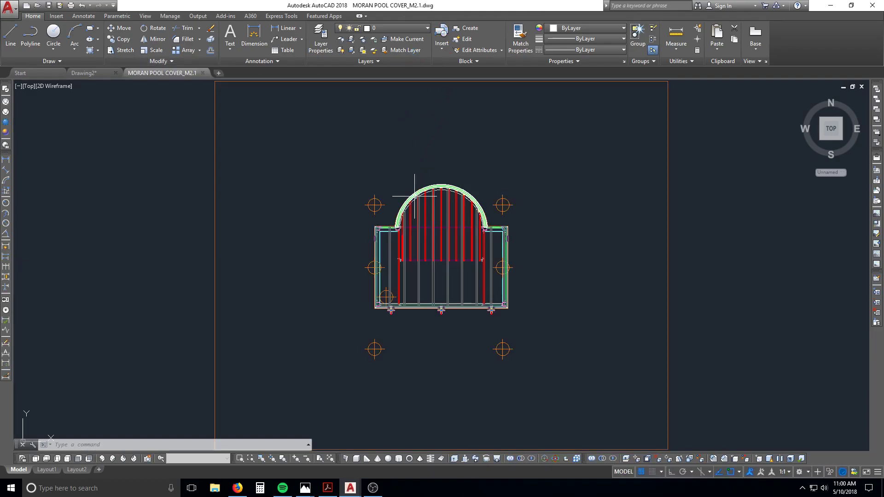
Turn off the layer SUARE TUBE (2 X .25) in the pool cover drawing
click(403, 28)
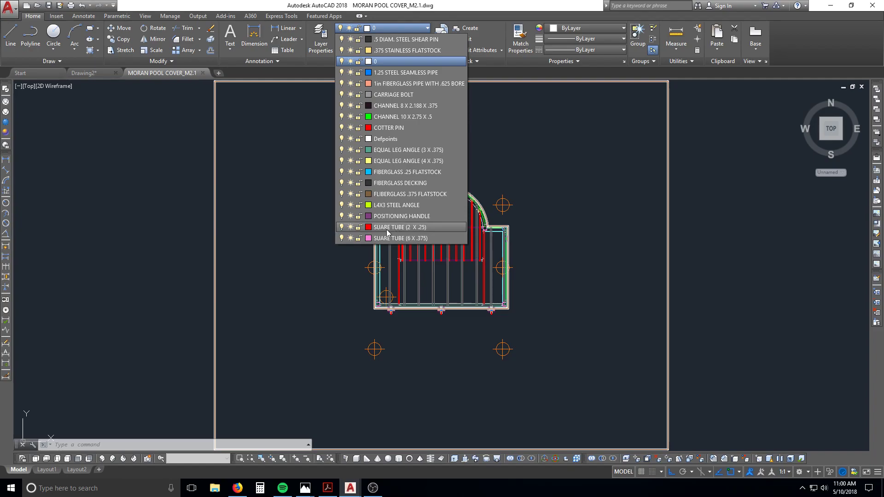
click(341, 228)
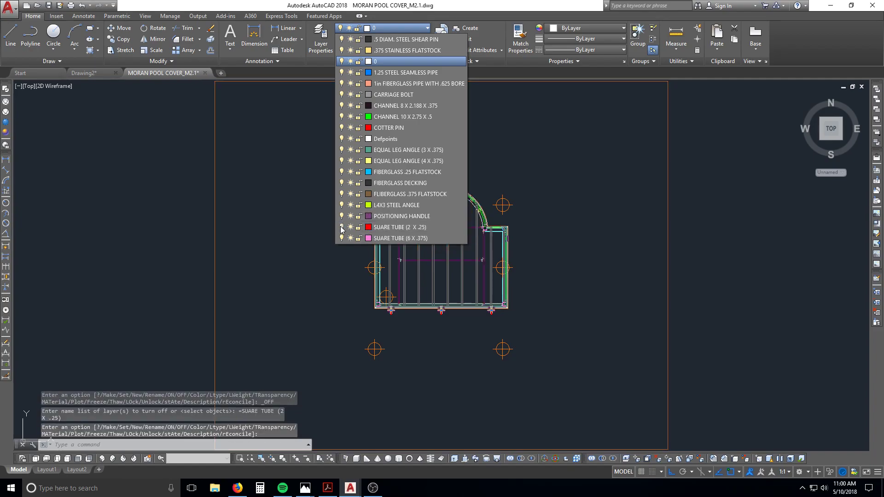
click(318, 257)
key(Escape)
scroll(436, 254, up, 2)
scroll(452, 253, up, 2)
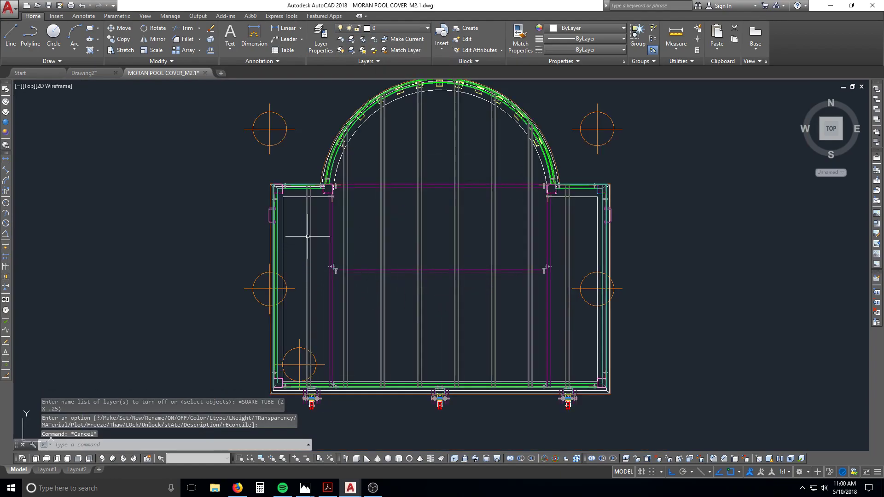
Undo the zooming and the last layer visibility change
key(Escape)
key(ctrl+z)
key(ctrl+z)
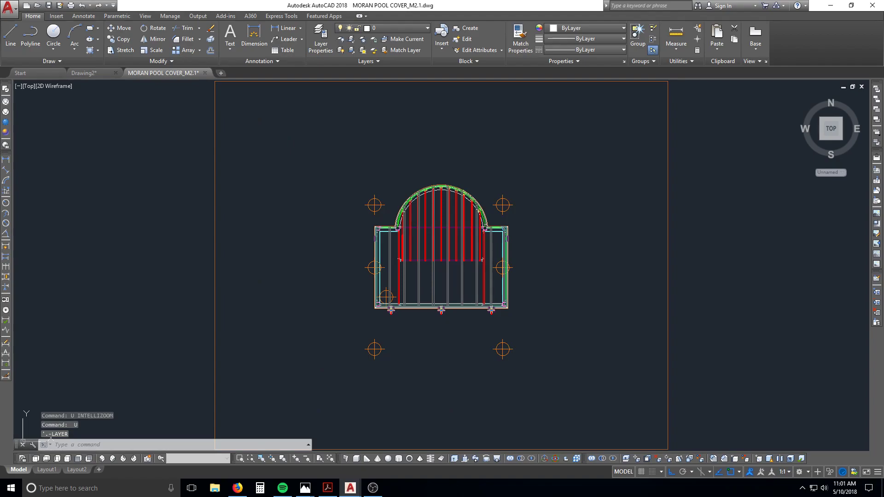
key(ctrl+z)
Examine the pool cover frame up close in a tilted 3D view from its curved end
shift+middle_drag(442, 258, 416, 279)
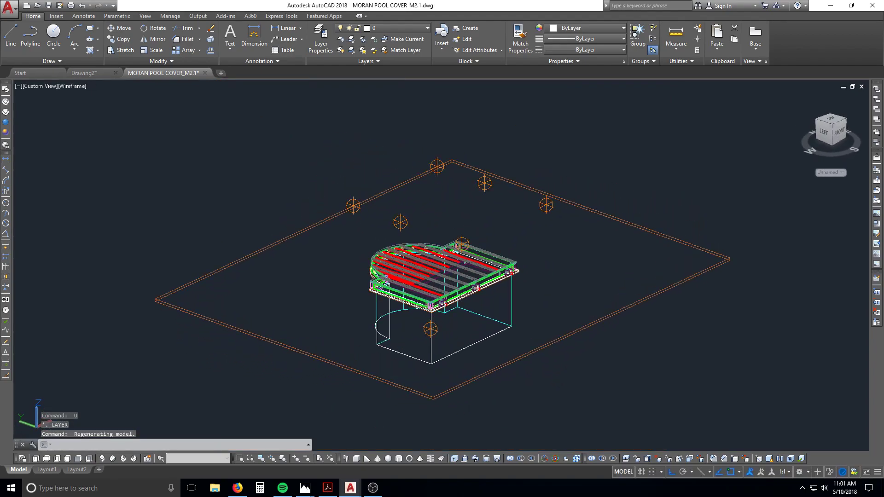
scroll(416, 279, up, 2)
scroll(421, 292, up, 4)
shift+middle_drag(421, 292, 585, 297)
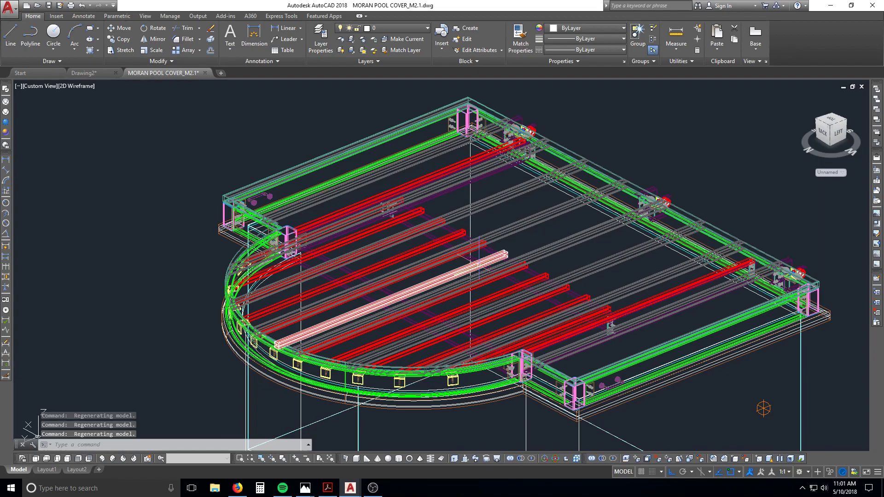
key(Escape)
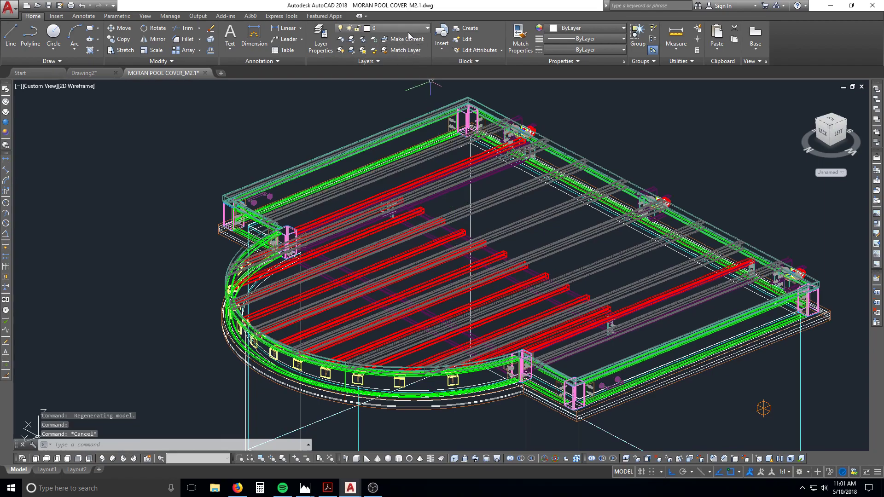
key(Escape)
key(Escape)
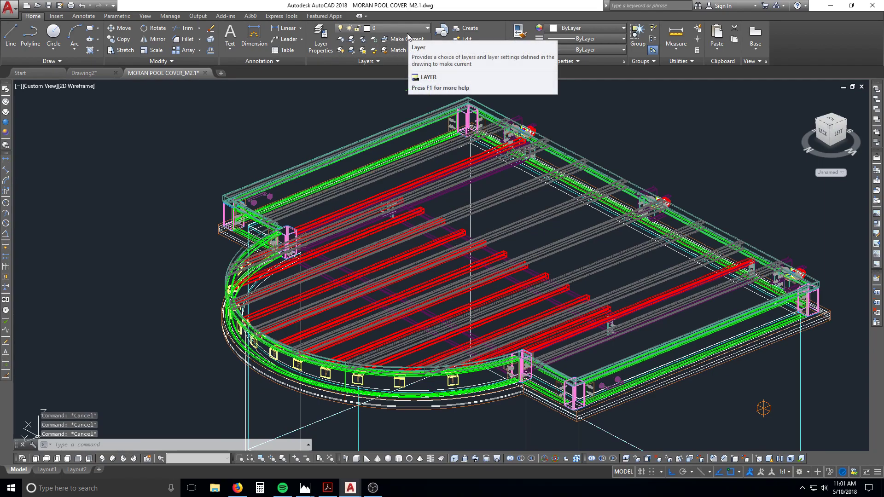
Turn off the red tubes' layer with the -LAYER command's OFF option by selecting one of the red tubes
text(-L)
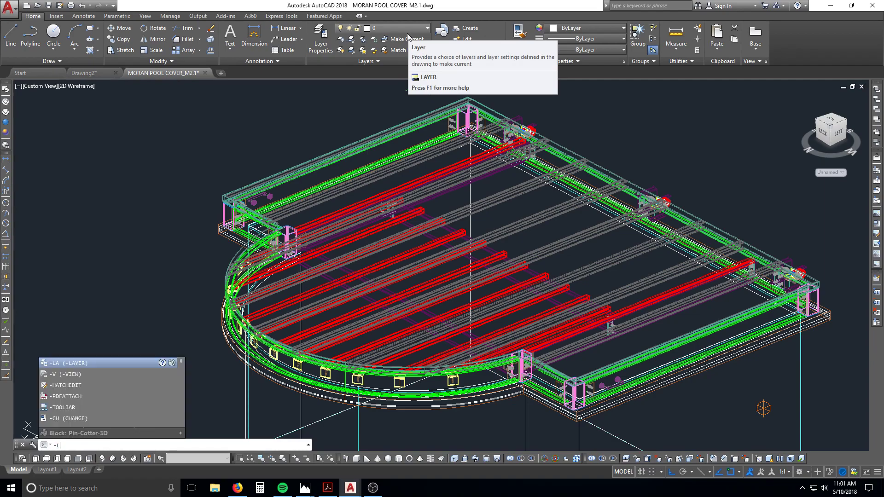
text(AA)
key(Return)
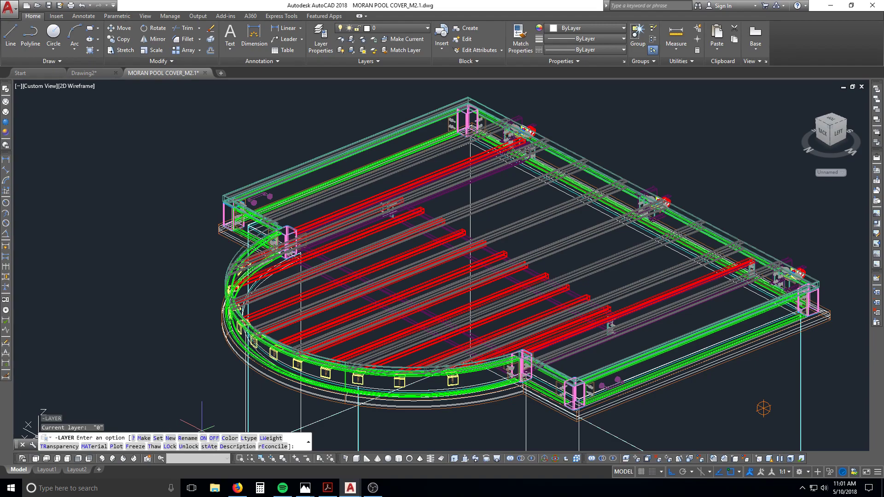
text(FF)
key(Return)
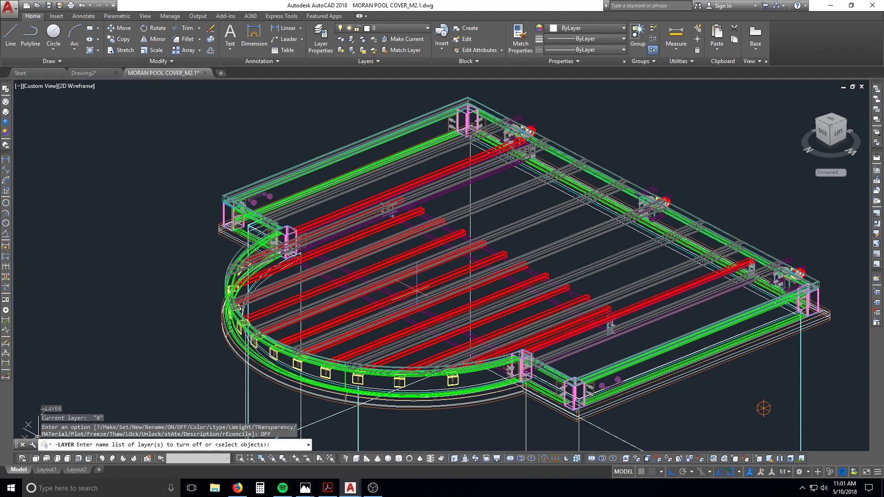
key(Return)
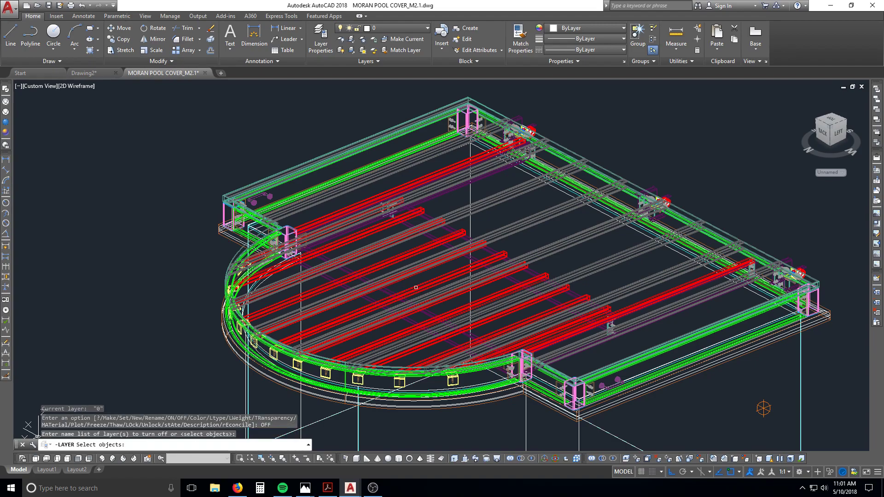
click(416, 287)
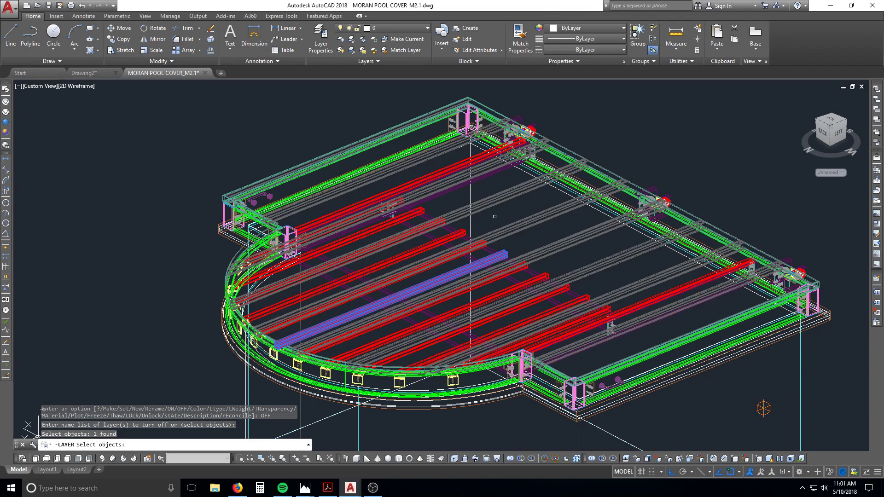
key(Return)
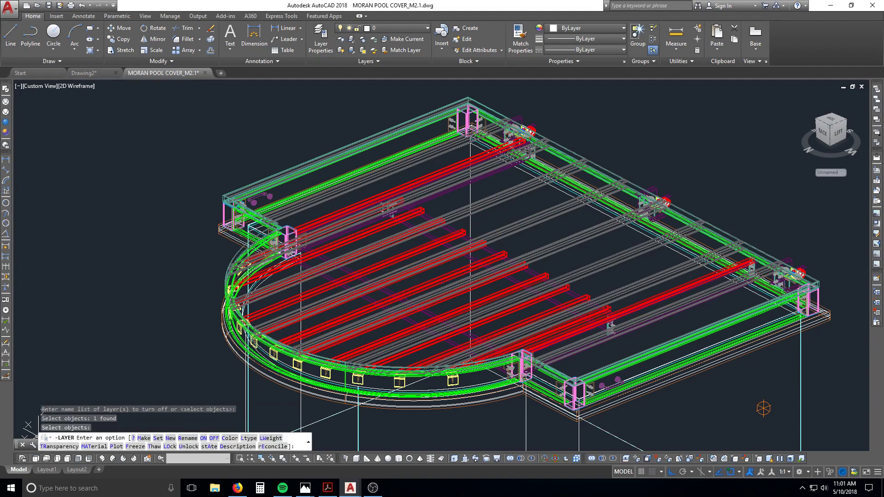
key(Return)
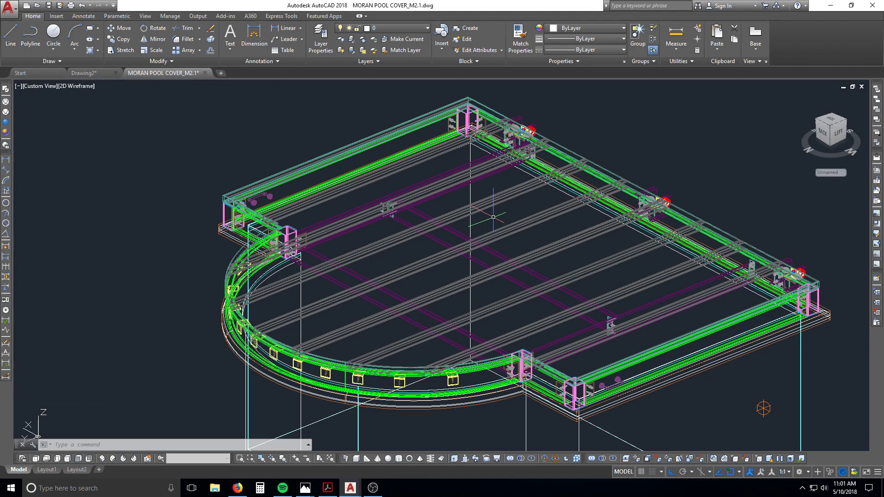
key(Escape)
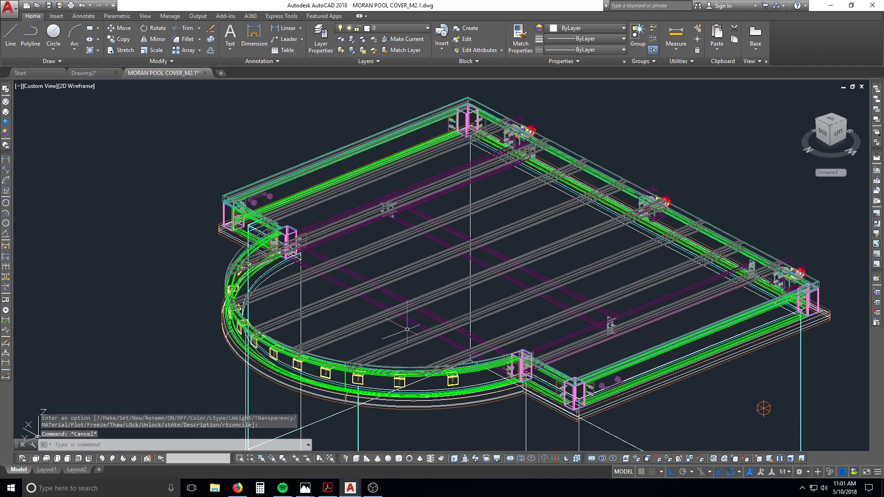
key(Escape)
key(Escape)
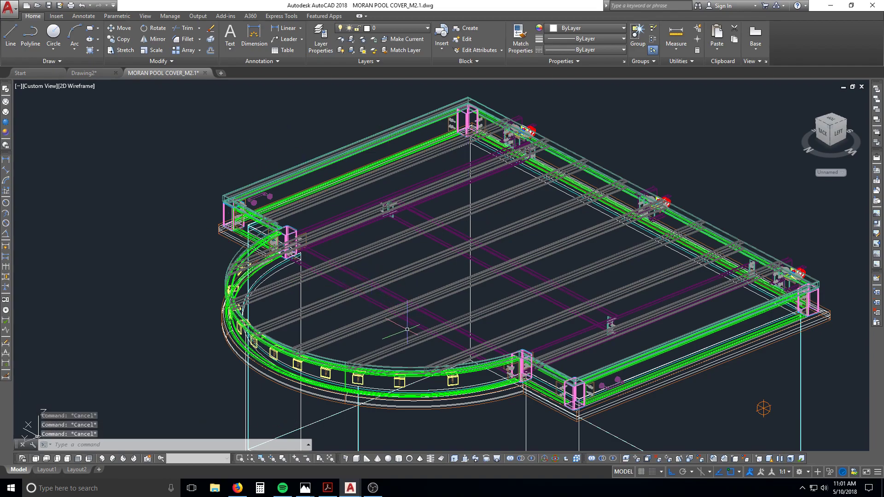
Turn the layer SUARE TUBE (2 X .25) back on
click(399, 27)
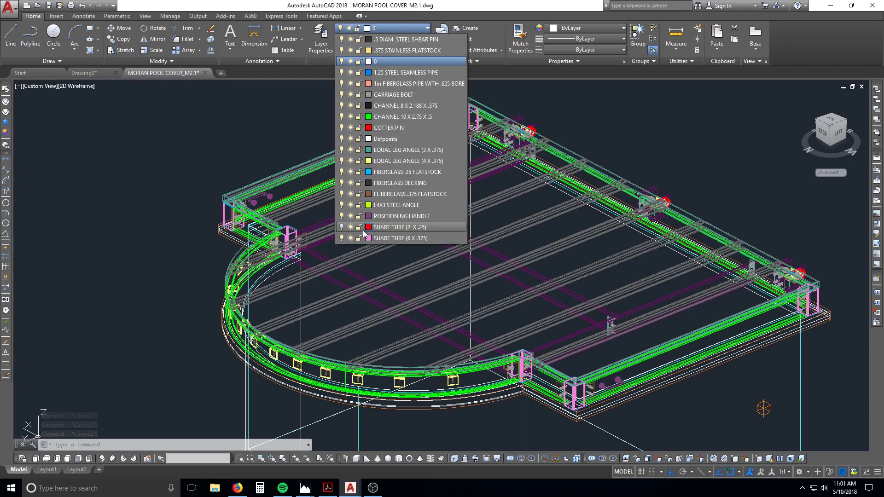
click(341, 228)
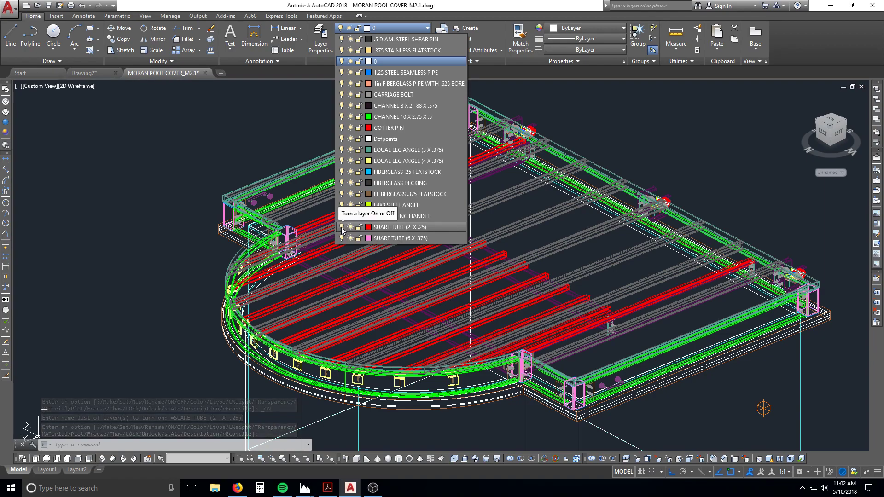
Turn off all layers in the layer list from SUARE TUBE (6 X .375) up through COTTER PIN
click(341, 238)
click(341, 227)
click(341, 216)
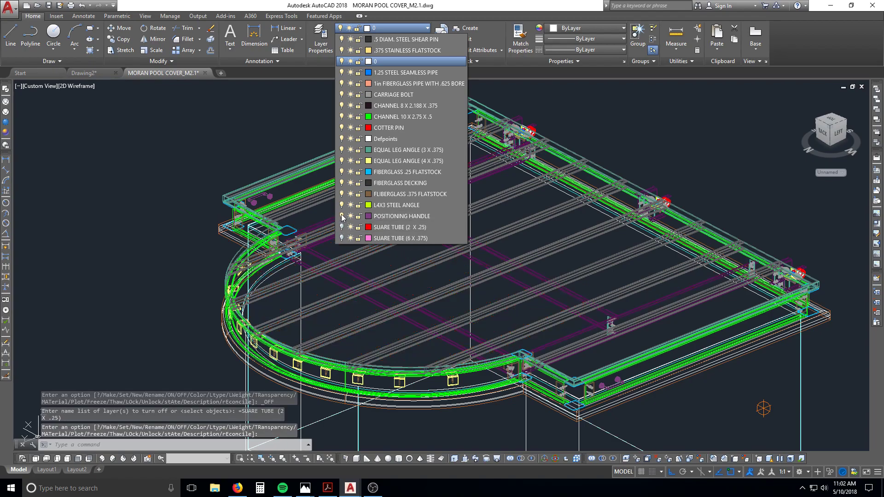
click(341, 205)
click(341, 193)
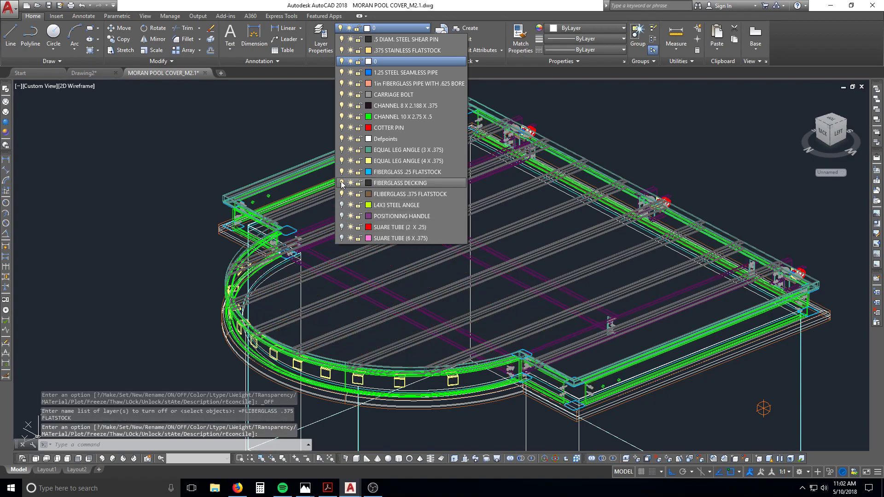
click(341, 182)
click(341, 172)
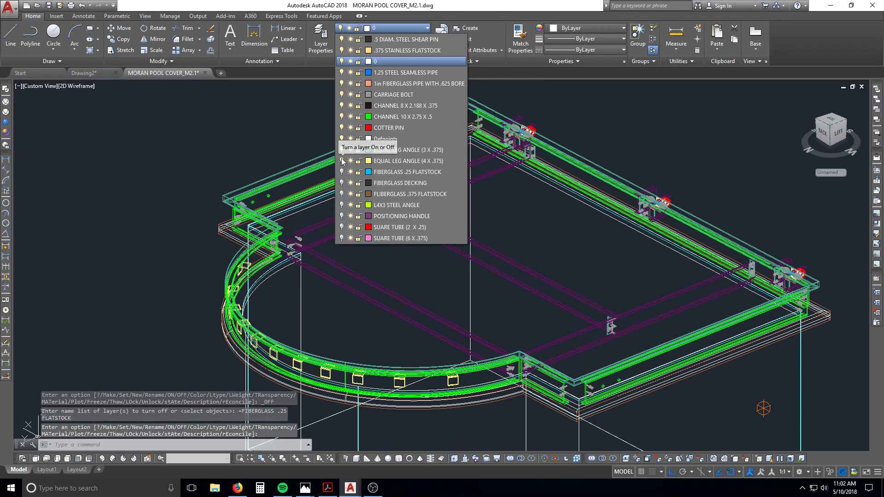
click(341, 161)
click(341, 149)
click(341, 139)
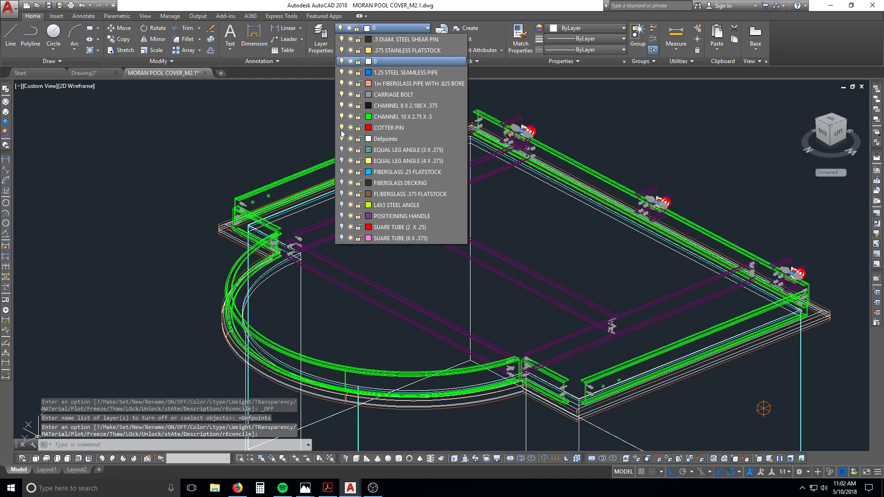
click(341, 129)
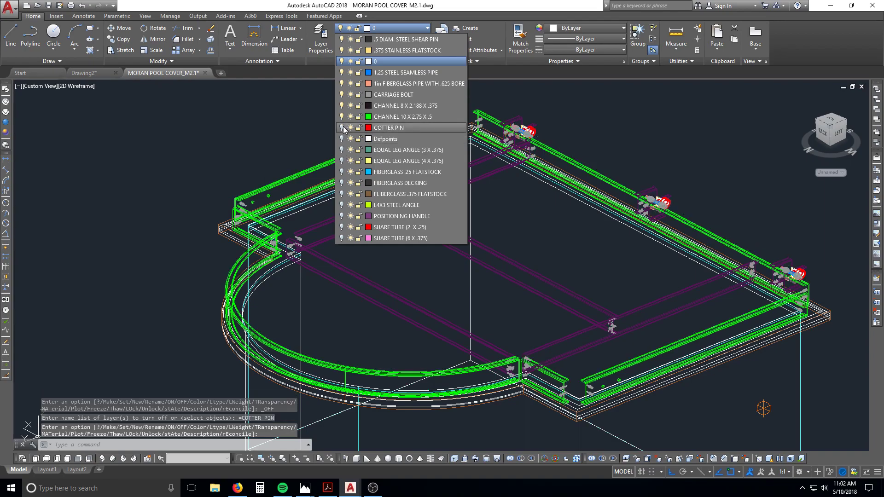
Turn POSITIONING HANDLE back on and turn off the layers from 1.25 STEEL SEAMLESS PIPE through CHANNEL 10 X 2.75 X .5
click(342, 216)
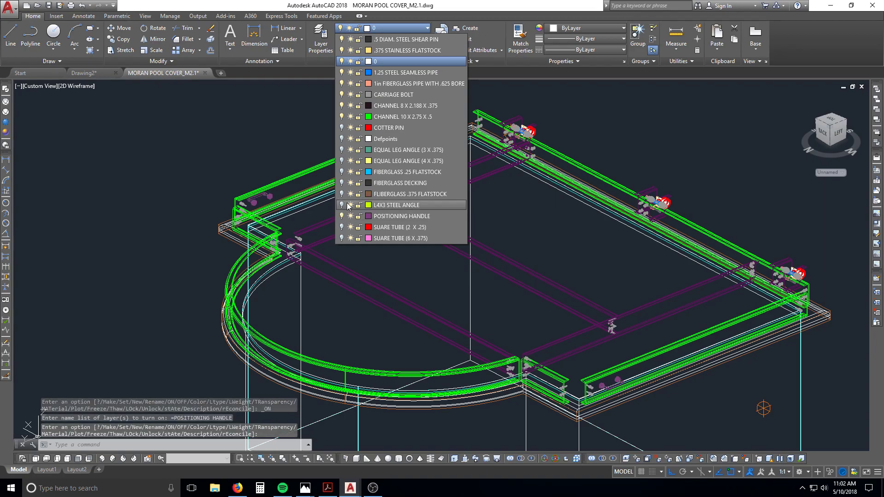
click(342, 83)
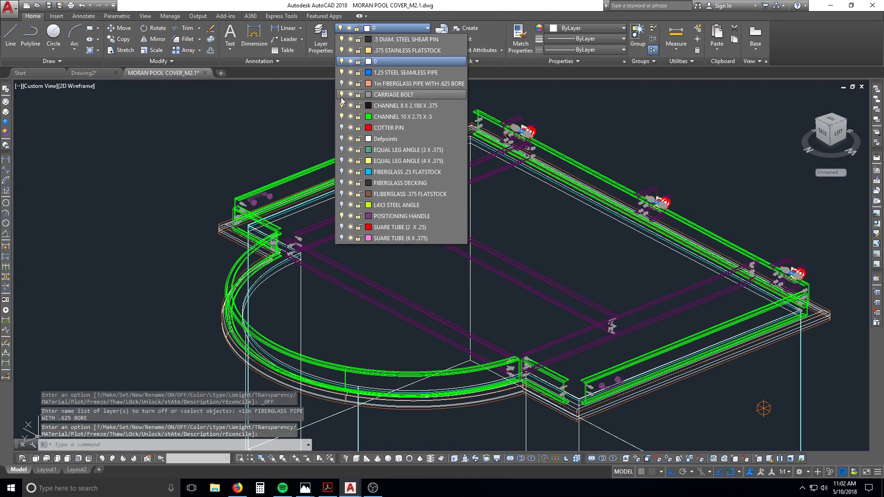
click(342, 94)
click(341, 116)
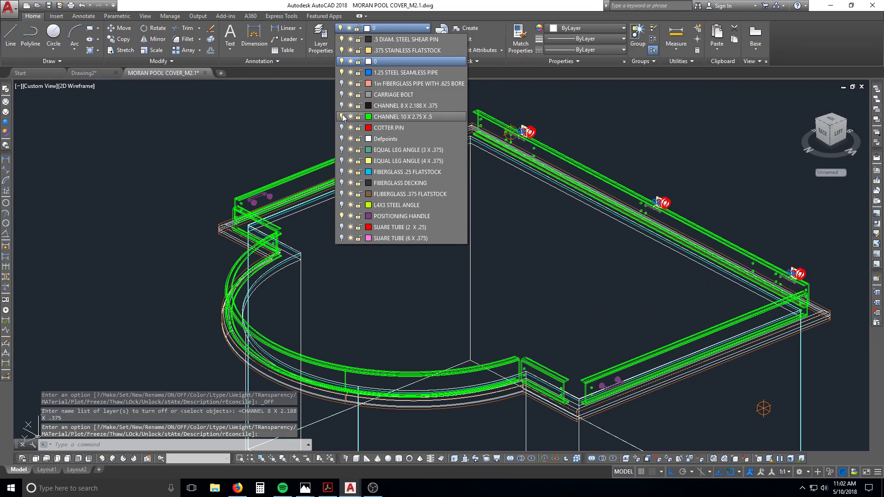
click(341, 72)
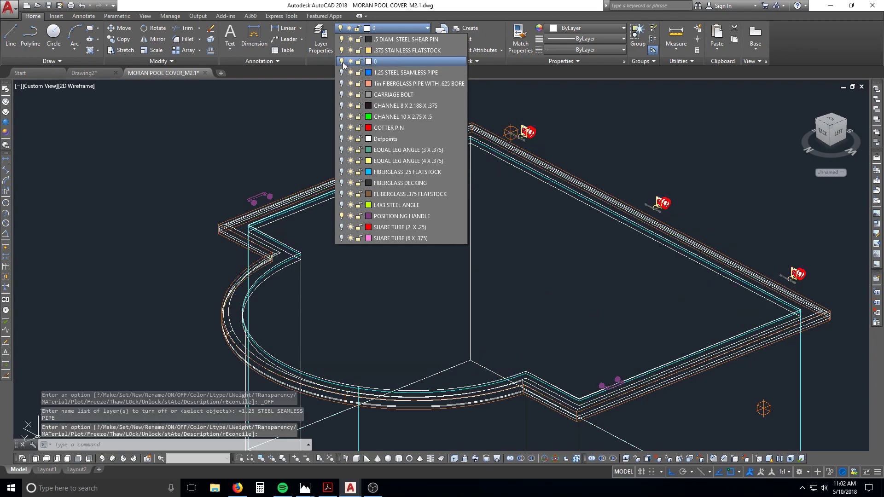
click(342, 61)
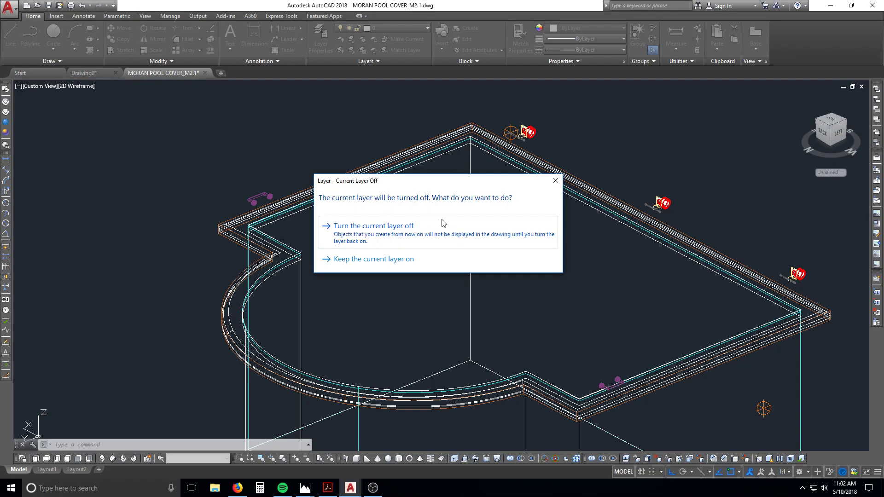
key(Escape)
Close the pool cover drawing without saving its changes
mouse_move(555, 320)
middle_down()
mouse_move(525, 294)
mouse_move(415, 267)
middle_up()
shift+middle_drag(617, 276, 651, 230)
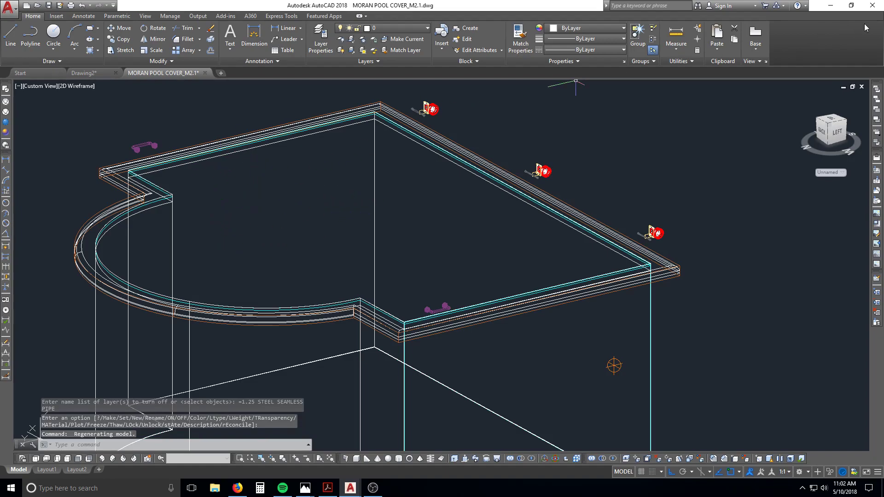
click(862, 87)
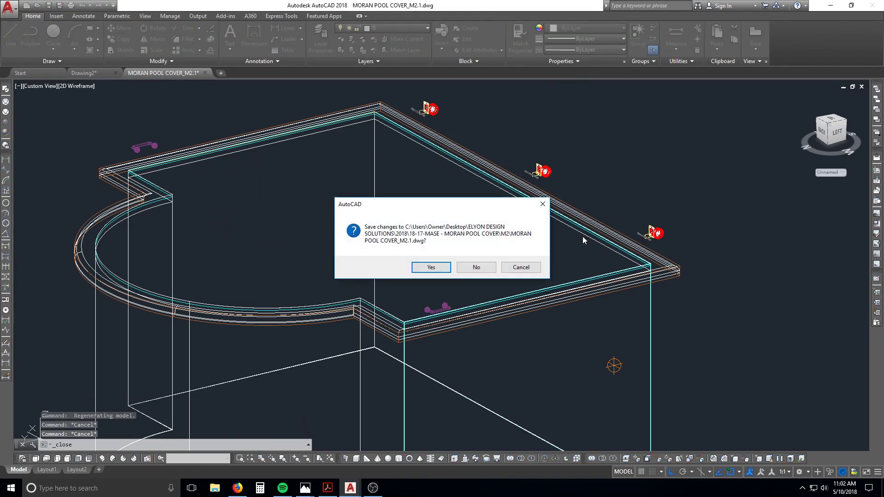
click(480, 269)
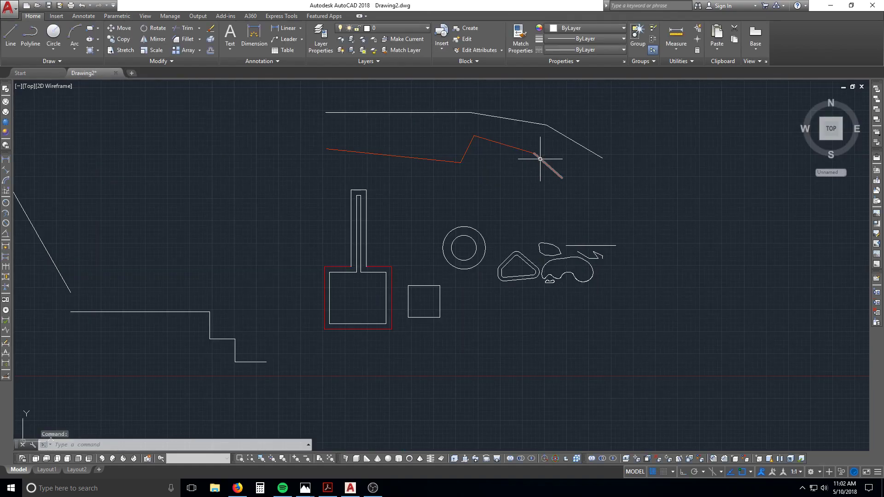
Check the layer of the orange chain's last line segment and examine the white and orange line chains up close
mouse_move(540, 159)
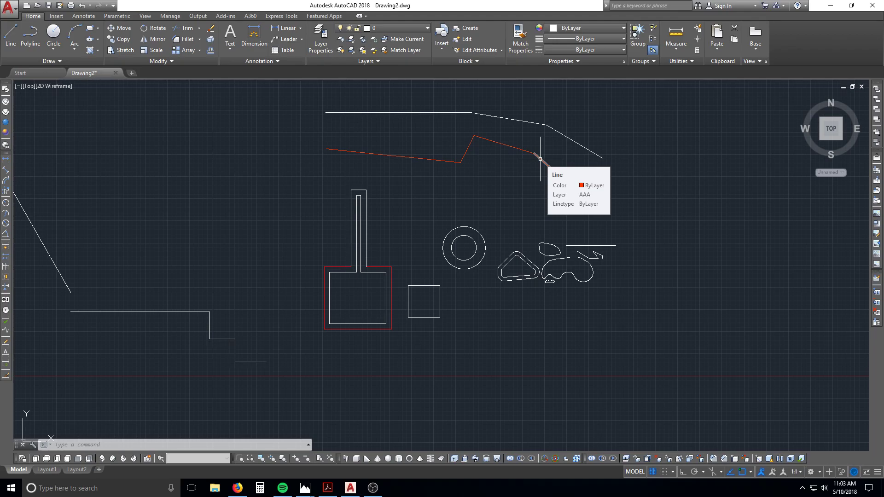
middle_drag(341, 115, 361, 178)
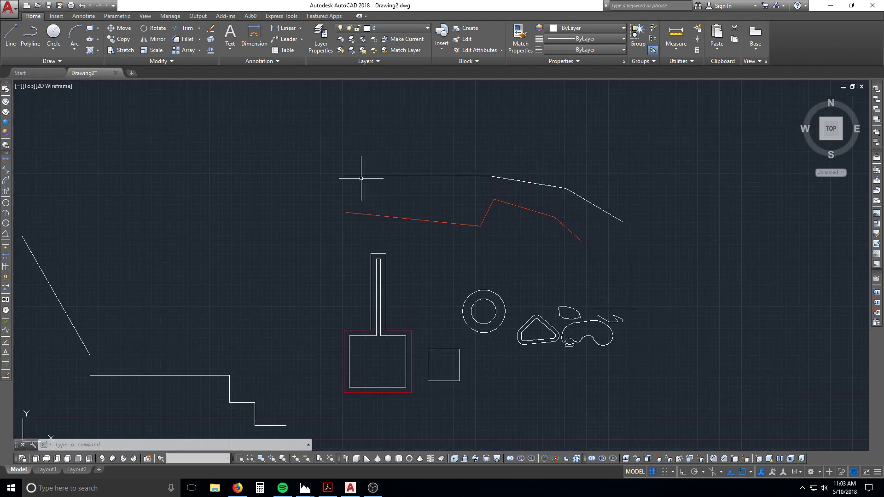
scroll(361, 178, up, 2)
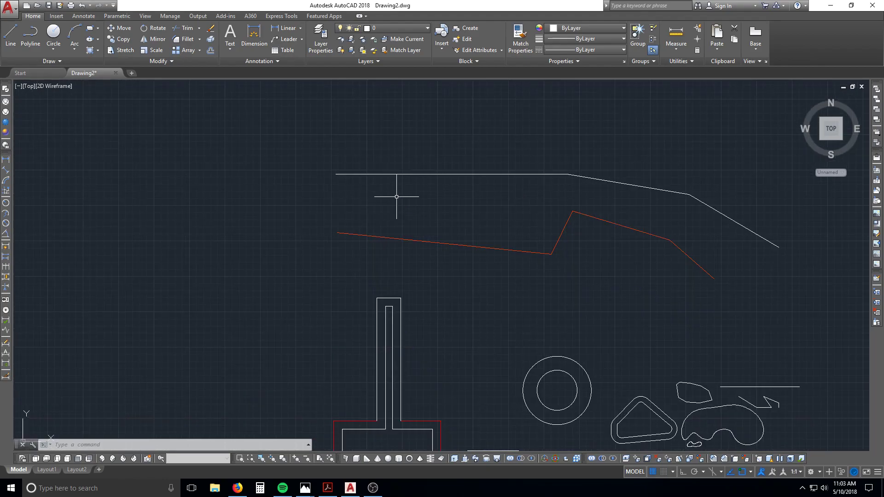
key(Escape)
key(Escape)
scroll(368, 177, up, 4)
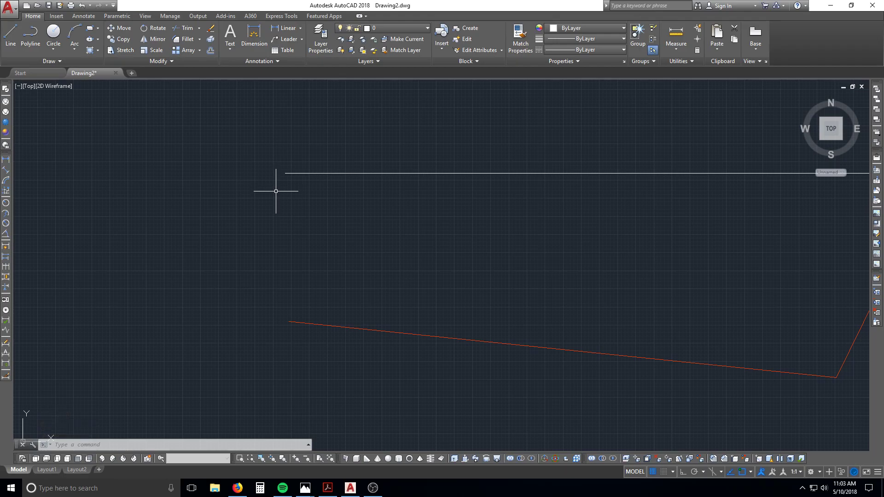
scroll(276, 191, down, 2)
key(Escape)
key(Escape)
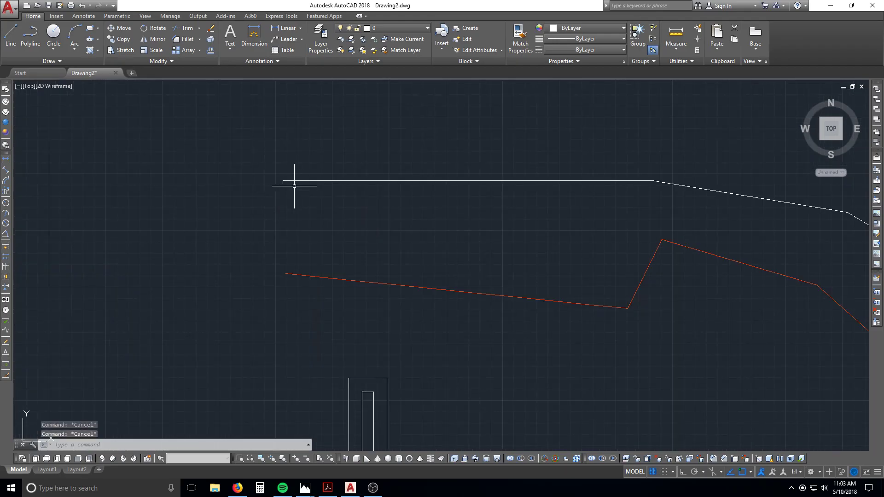
scroll(302, 246, down, 5)
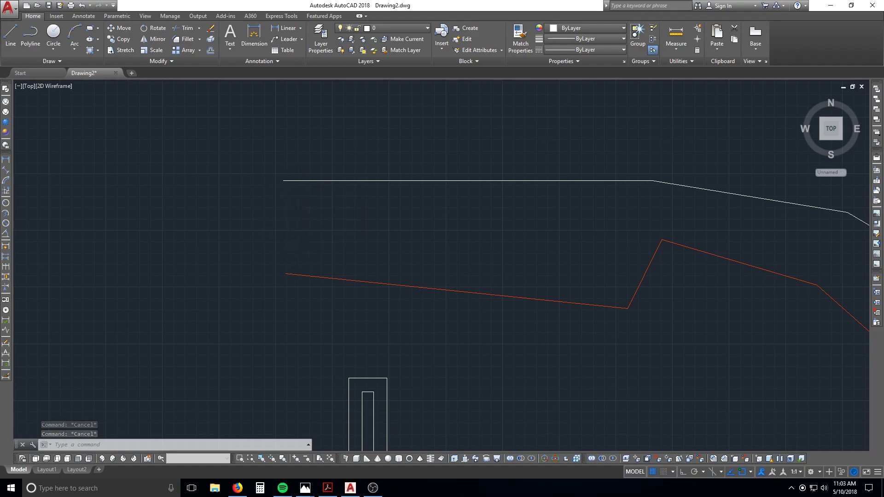
scroll(278, 247, up, 2)
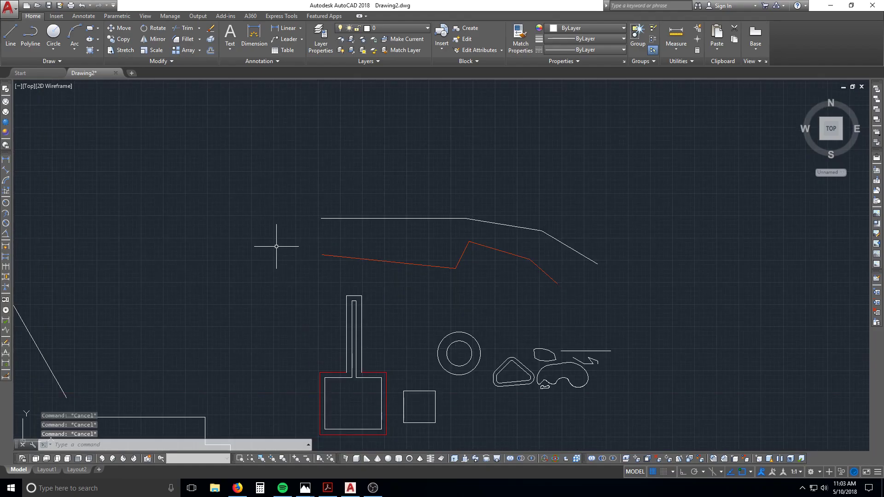
Draw a wavy five-point spline in the empty area left of the white and orange line chains
text(pline)
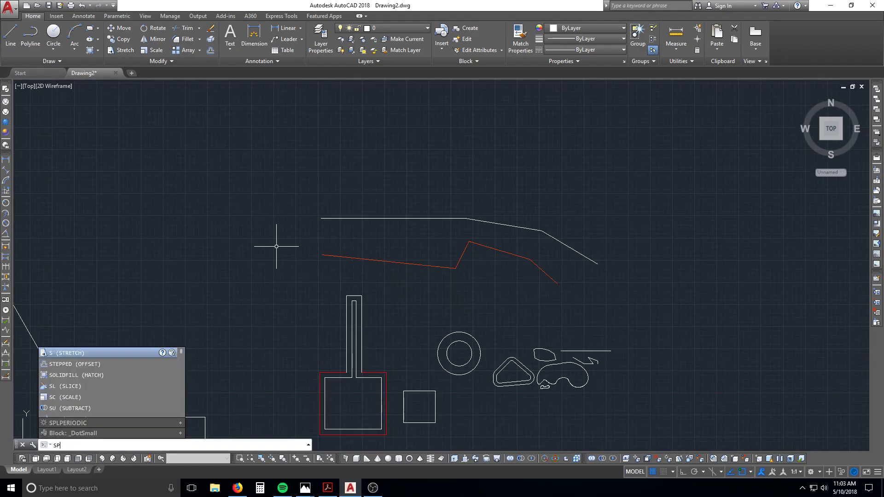
key(Return)
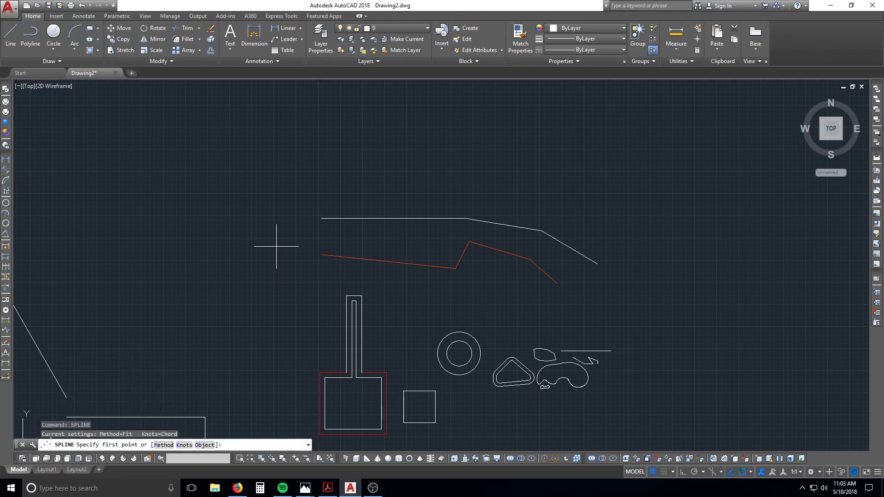
scroll(277, 247, up, 2)
click(161, 280)
click(252, 276)
click(259, 306)
click(278, 316)
click(302, 313)
key(Return)
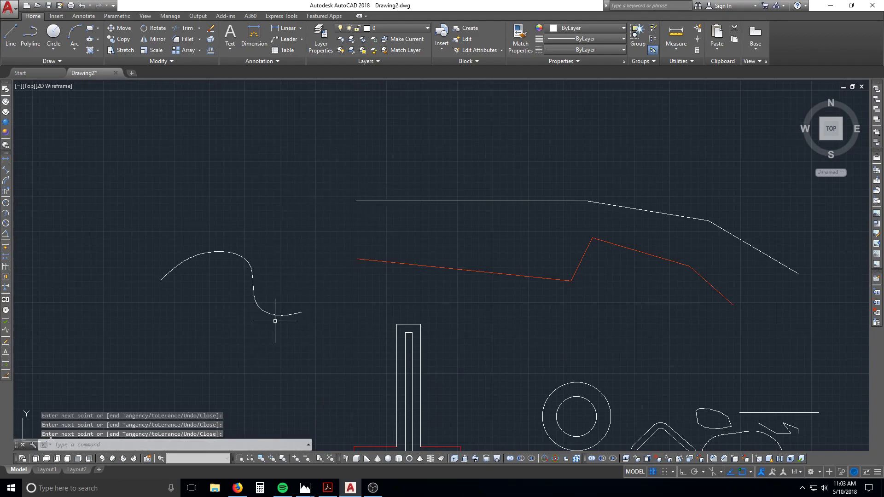
key(Escape)
key(Escape)
key(Escape)
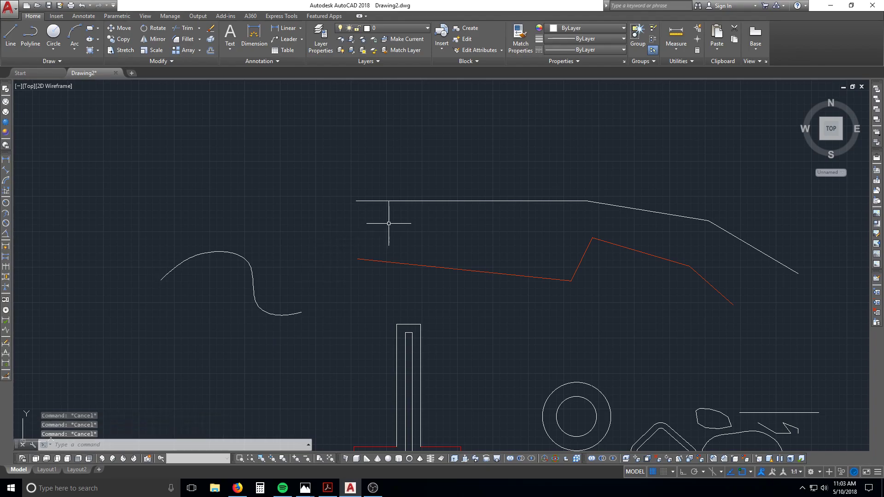
Lengthen the left end of the long horizontal white line twice using LENGTHEN with a delta of 33.125
text(LEN)
key(Return)
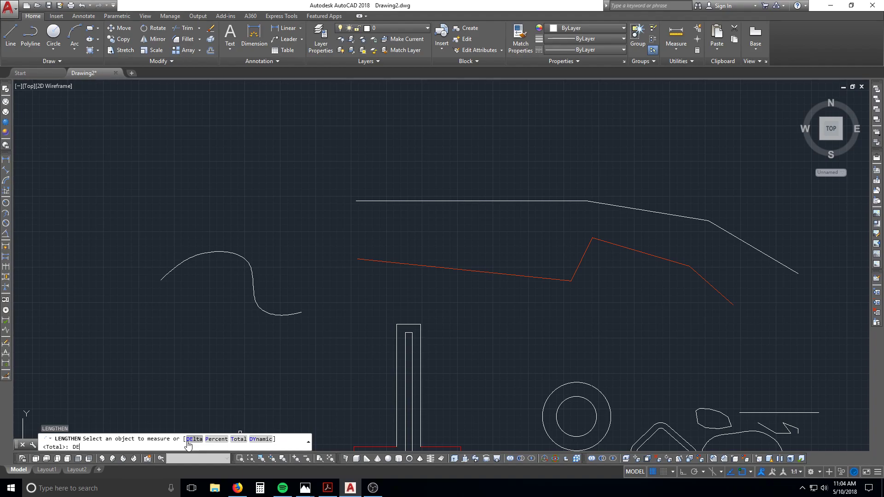
key(Return)
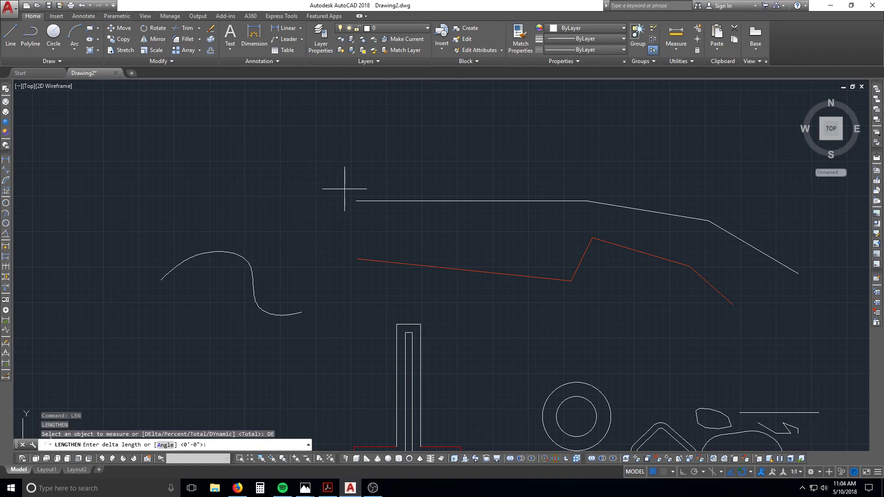
text(33.125)
key(Return)
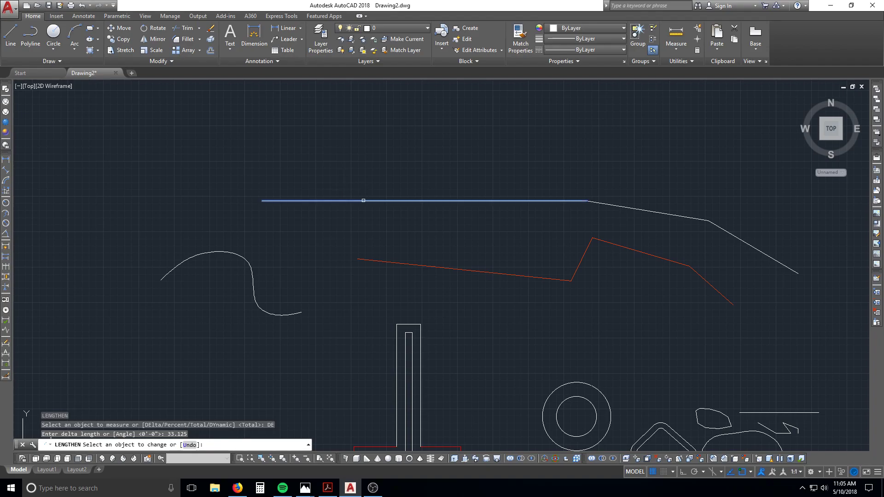
click(364, 199)
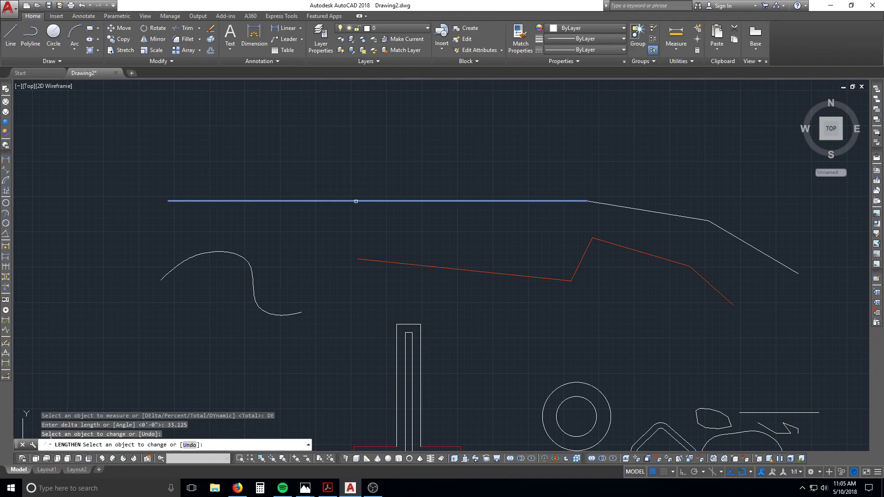
click(262, 200)
click(241, 200)
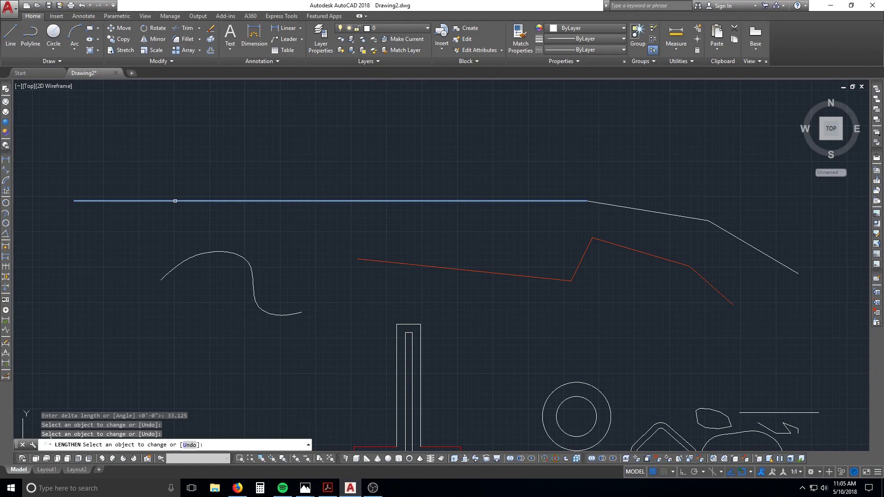
click(175, 200)
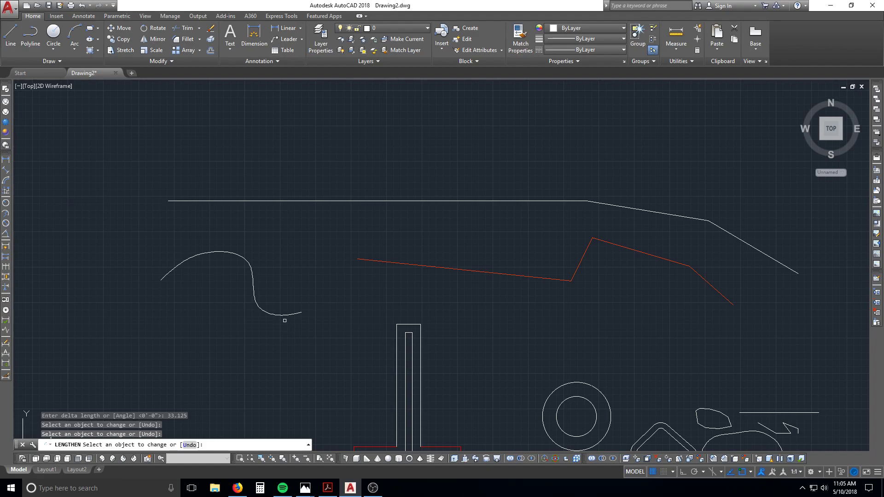
Try to lengthen the spline's right end, and lengthen the right end of the horizontal line above the kidney-like curved shape by 33.125
click(295, 314)
click(295, 313)
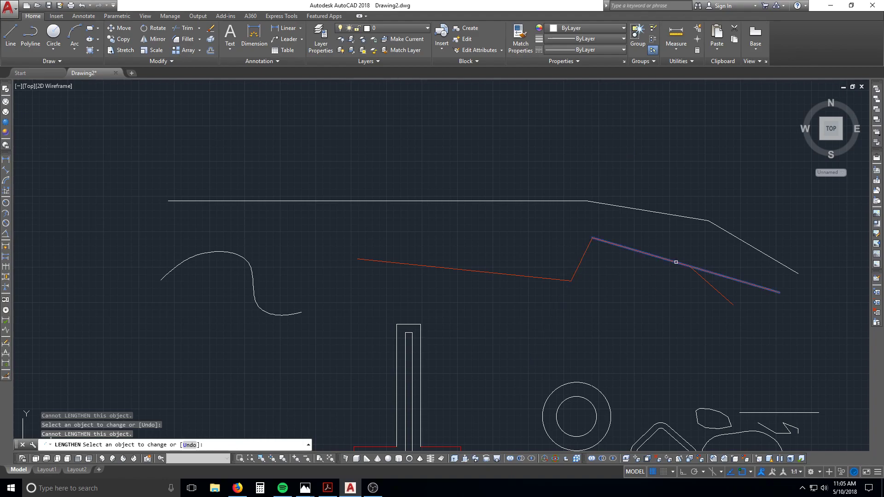
mouse_move(733, 352)
middle_down()
mouse_move(545, 188)
mouse_move(511, 170)
middle_up()
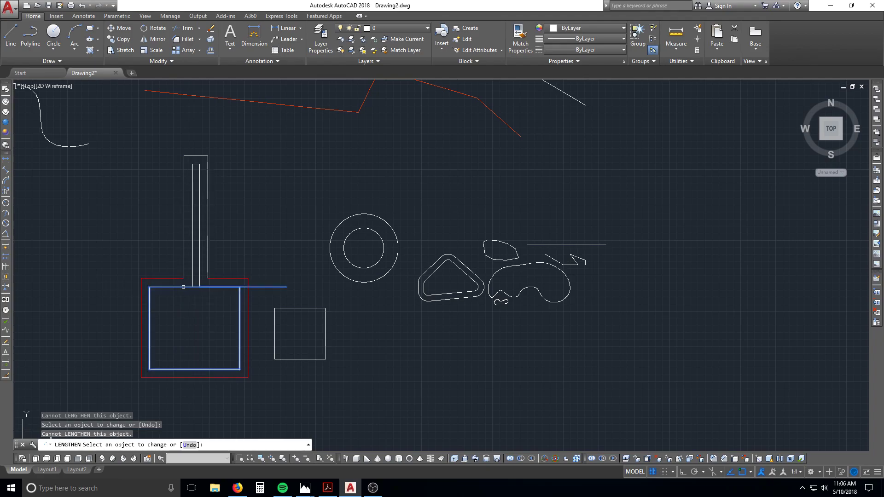
click(599, 244)
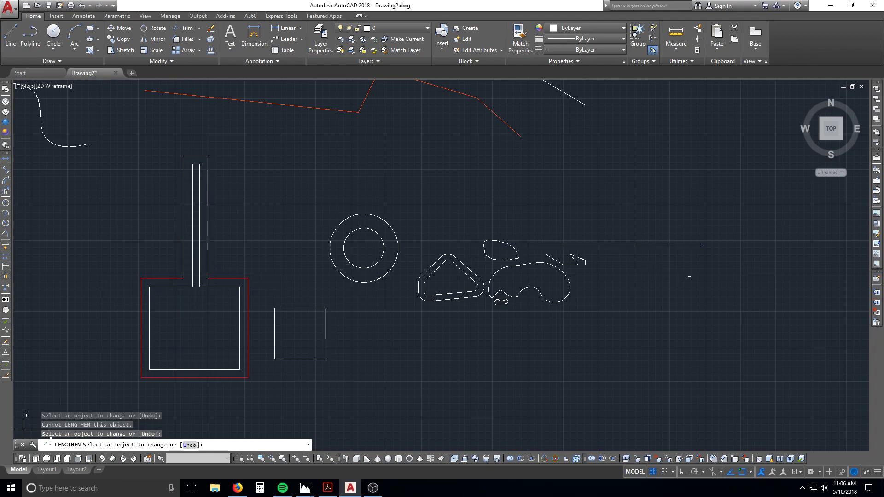
key(Escape)
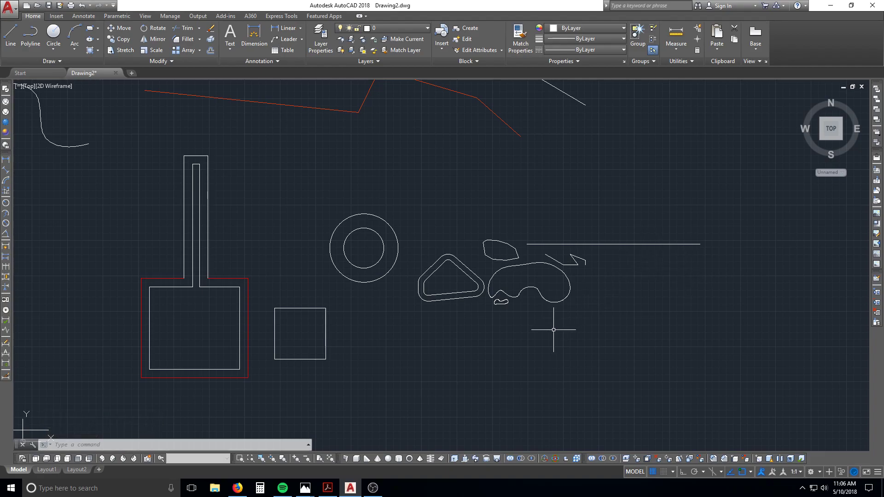
scroll(550, 334, up, 5)
scroll(544, 325, down, 3)
scroll(519, 277, up, 2)
scroll(507, 241, down, 3)
scroll(420, 157, up, 6)
scroll(420, 203, down, 4)
scroll(431, 201, down, 2)
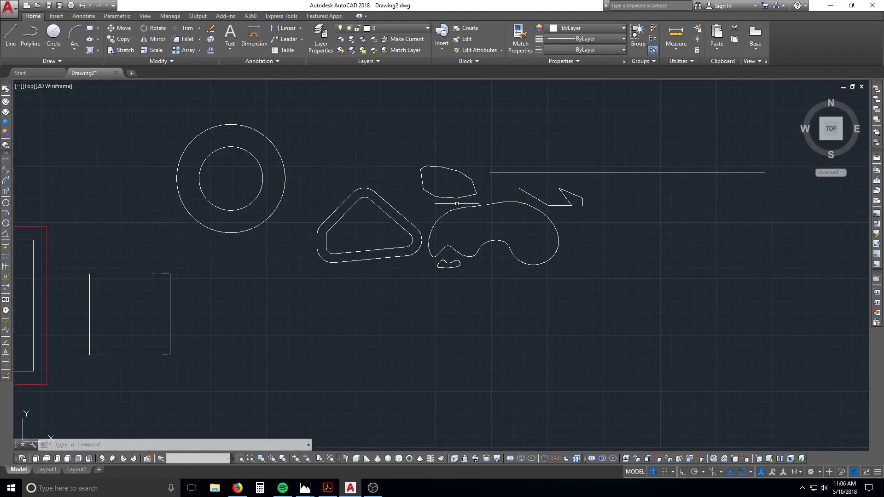
text(z)
key(Return)
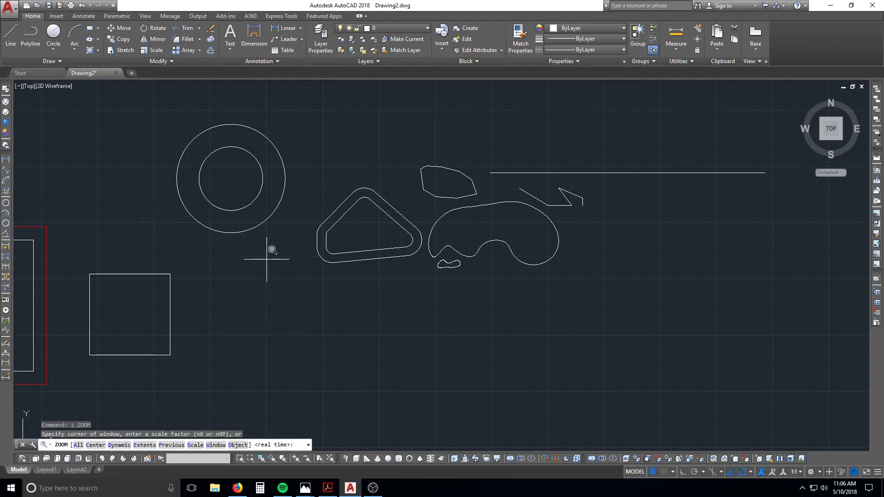
key(Escape)
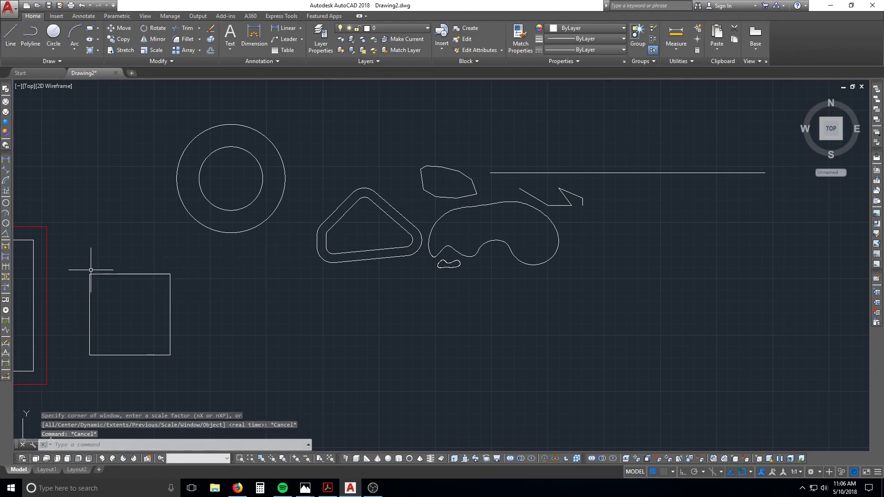
Zoom with a window drawn closely around the white square beside the red-outlined shape
text(z)
key(Return)
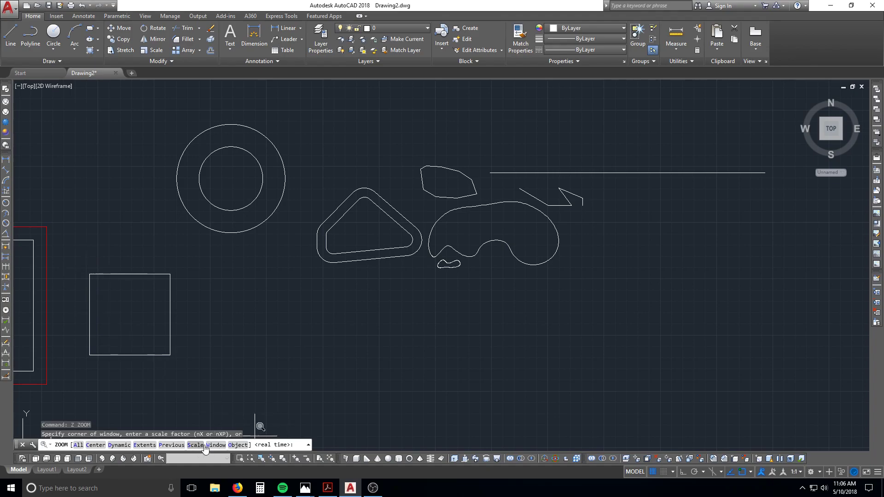
click(86, 270)
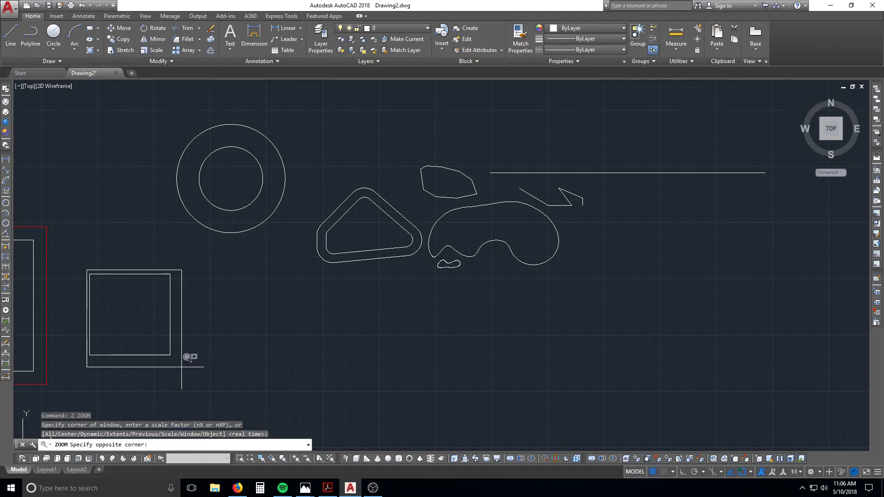
click(172, 358)
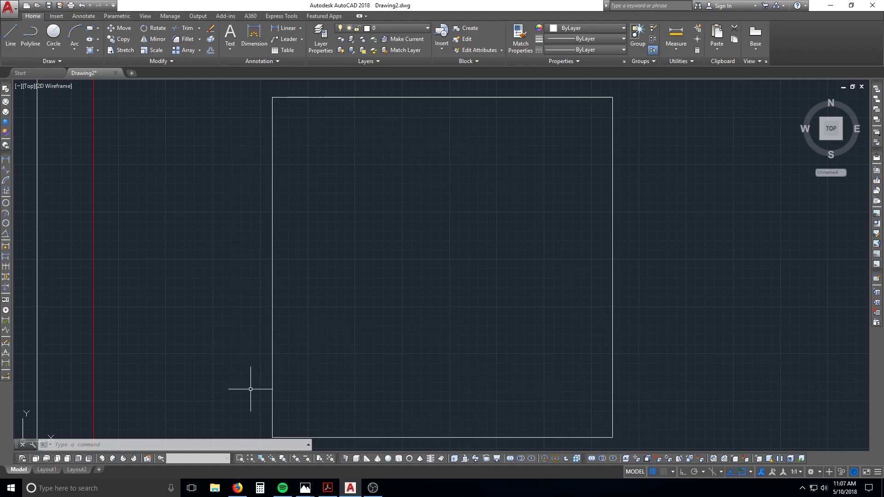
Bring all the shapes back into view and try the Dynamic option of ZOOM
scroll(324, 287, down, 2)
scroll(324, 287, down, 5)
key(Escape)
key(Escape)
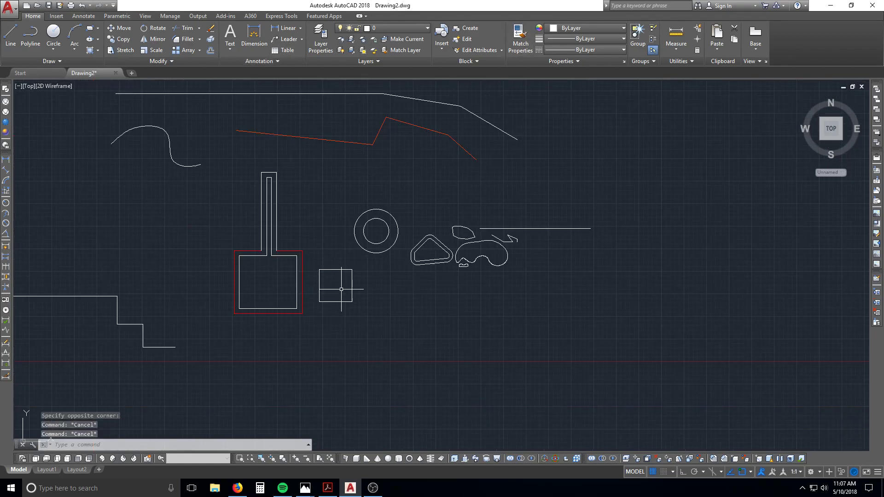
text(z)
key(Return)
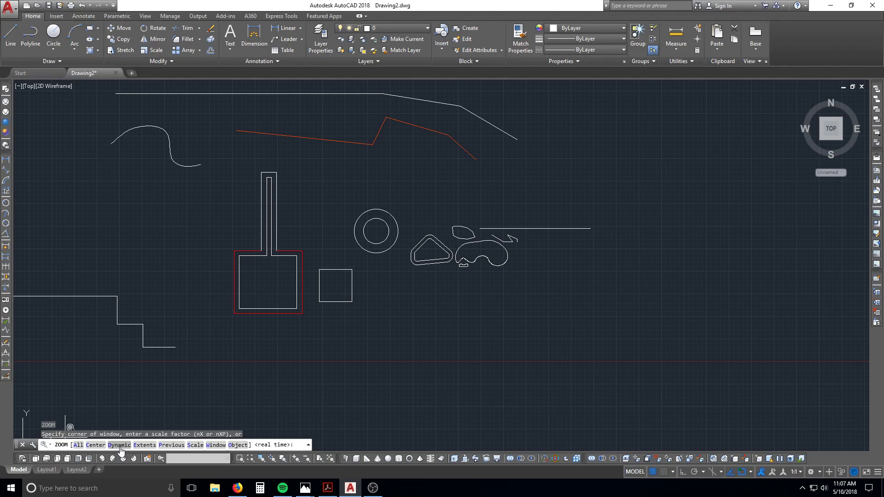
key(Return)
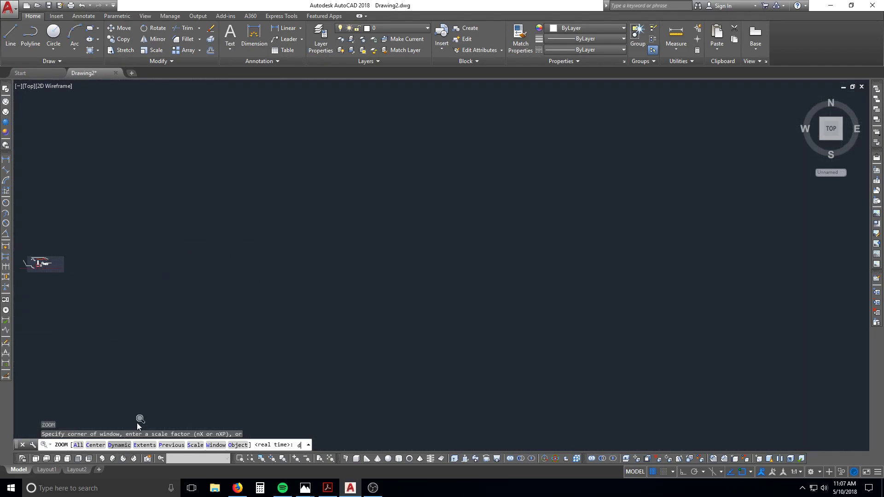
key(Return)
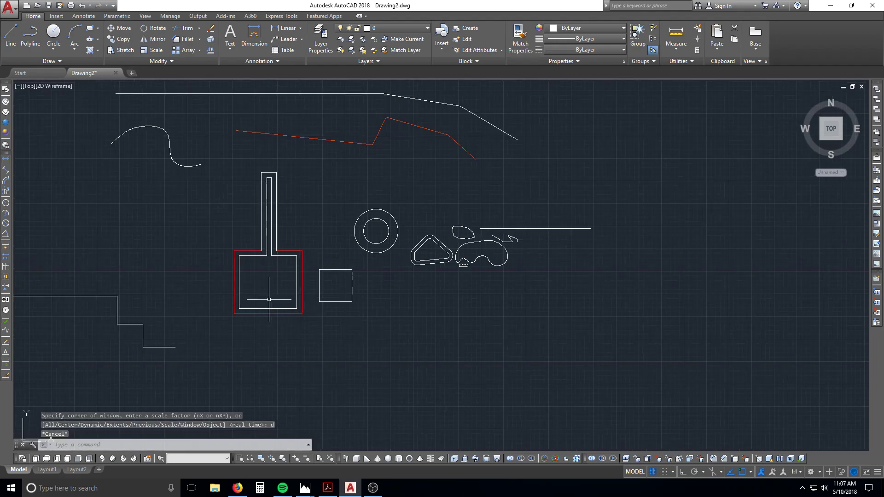
key(Return)
key(Escape)
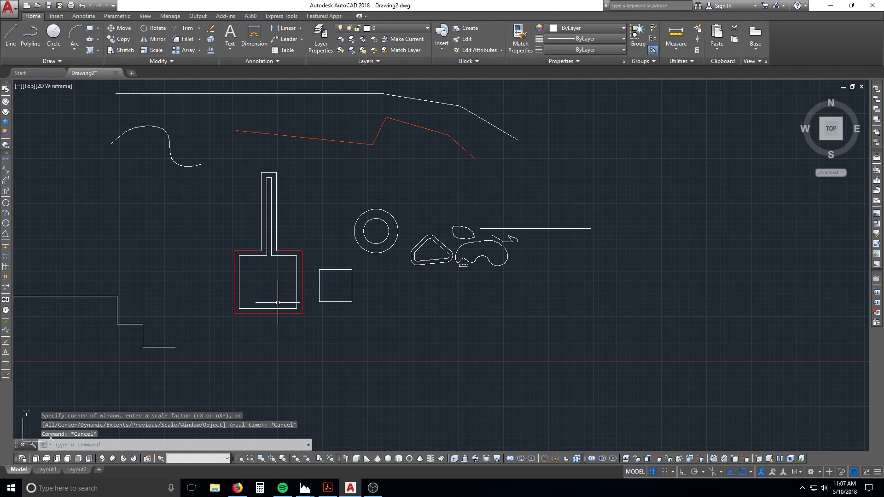
text(z)
key(Escape)
key(Escape)
key(Escape)
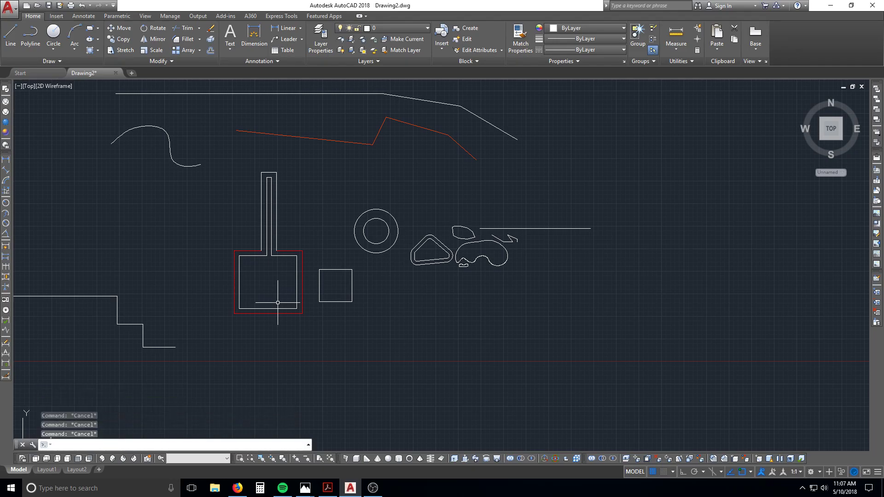
text(z)
key(Return)
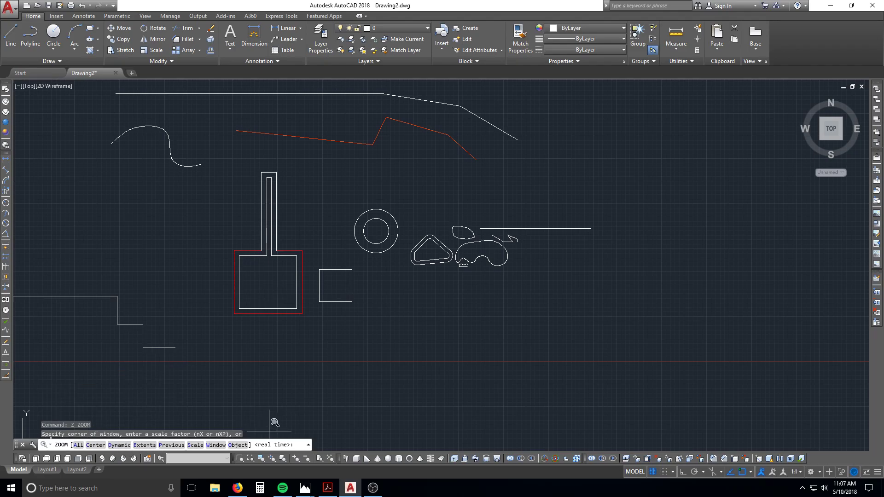
key(Escape)
Zoom to the drawing's extents with the Extents option of ZOOM
text(z)
key(Return)
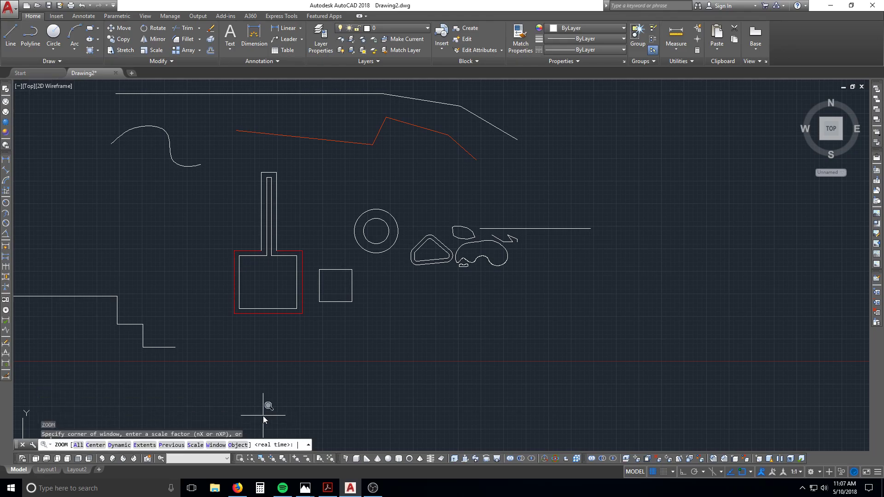
text(e)
key(Return)
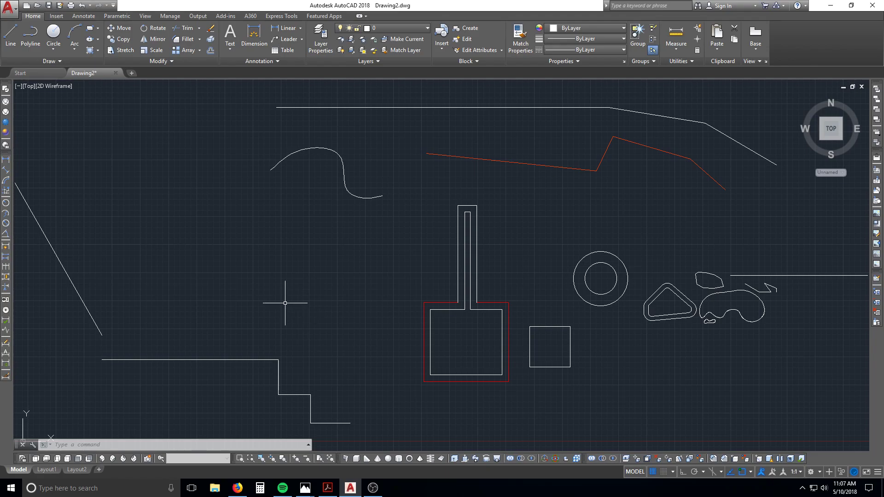
Draw a short stray line in empty space far to the right of all the other shapes
scroll(273, 296, down, 10)
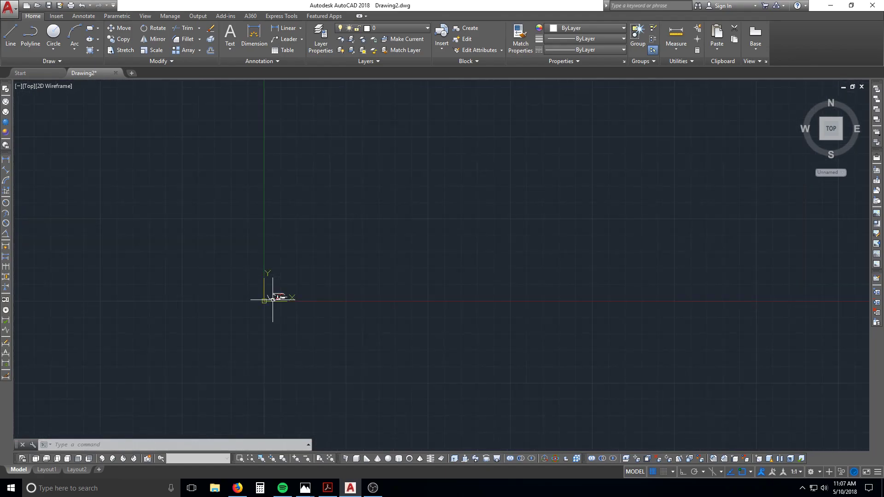
scroll(552, 317, down, 5)
text(l)
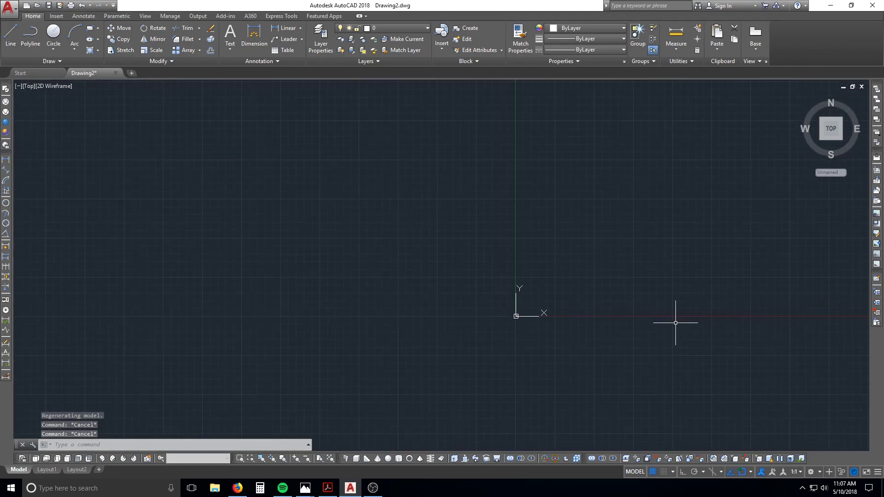
key(Return)
click(675, 322)
key(Escape)
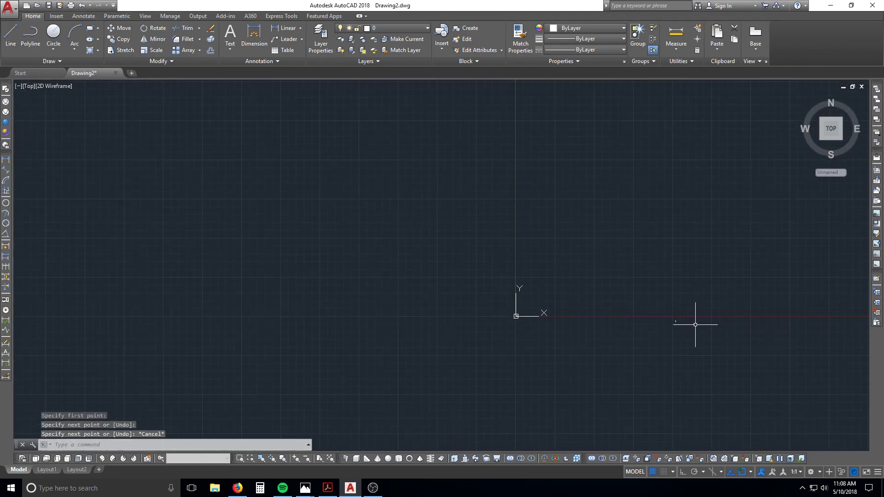
Start inserting the 8_HALF drawing from the CMU folder as a block, with scale 1 and rotation 0
scroll(452, 276, up, 8)
scroll(523, 272, up, 4)
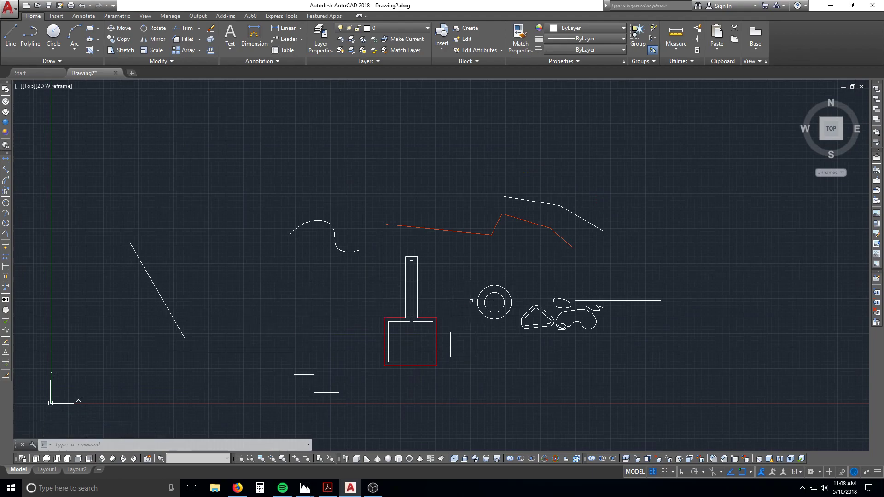
scroll(449, 283, up, 2)
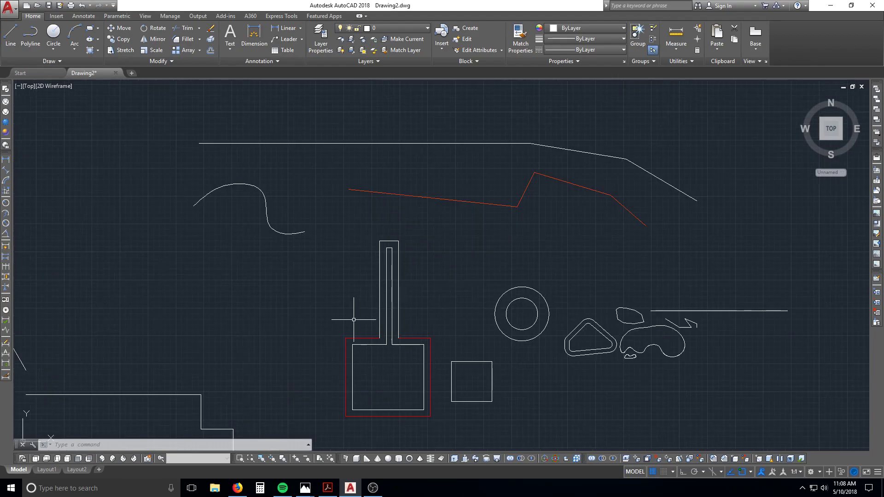
text(i)
key(Return)
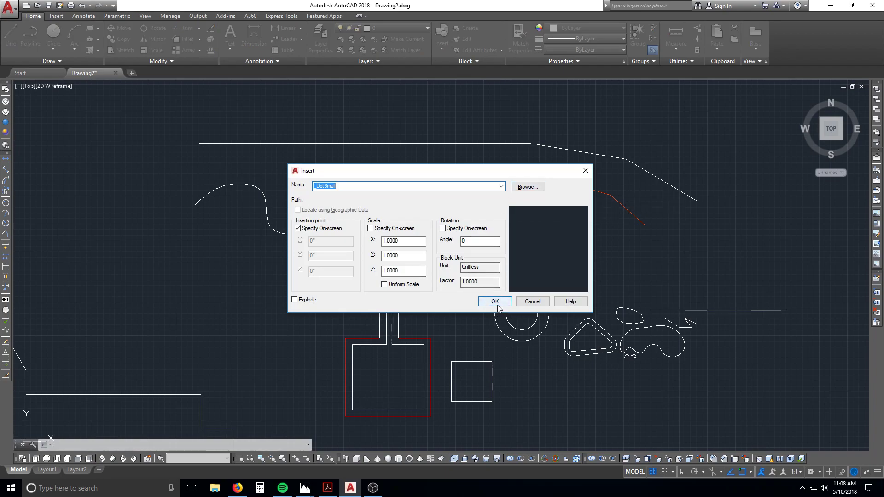
click(526, 189)
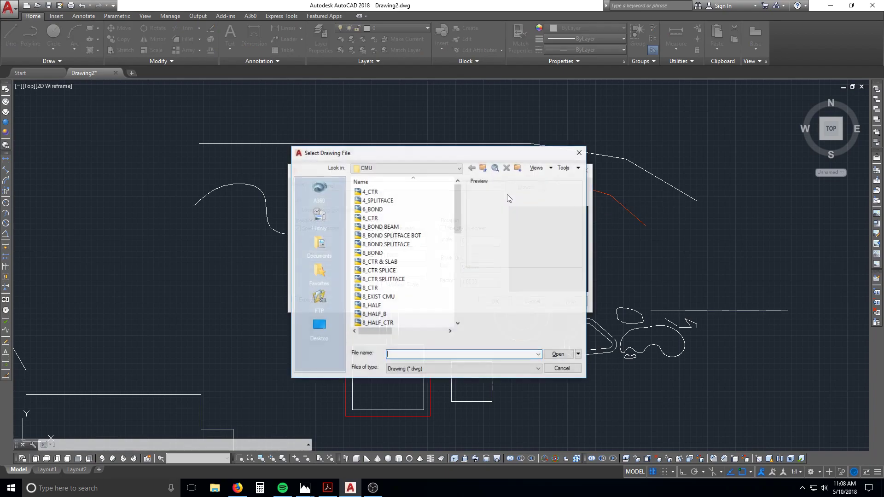
click(376, 192)
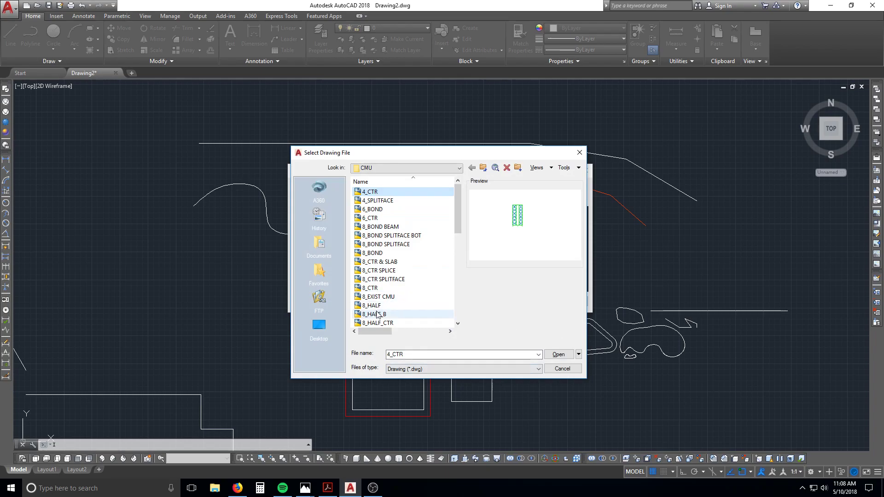
click(377, 306)
click(559, 353)
click(501, 300)
Place the inserted CMU block in empty space far below and to the left of the main shapes
scroll(456, 309, down, 10)
mouse_move(627, 356)
middle_down()
mouse_move(562, 337)
mouse_move(506, 349)
middle_up()
scroll(543, 322, up, 6)
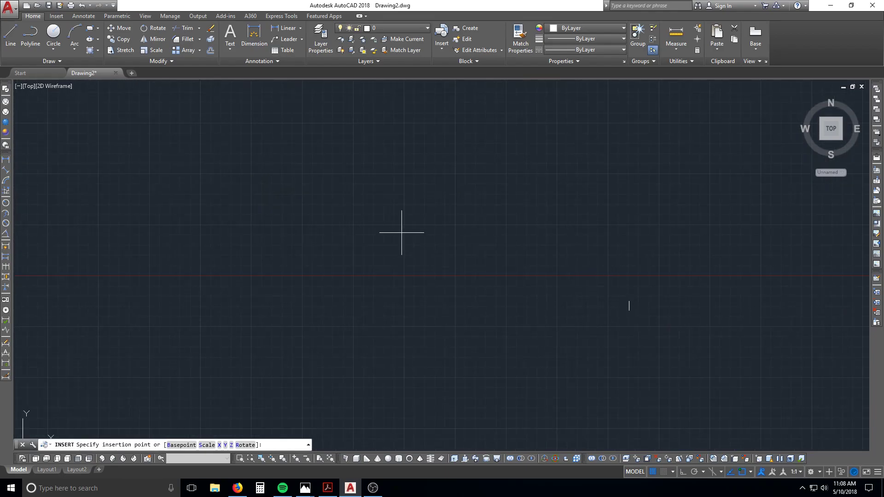
scroll(440, 284, down, 3)
key(Escape)
Look over the empty area around the distant objects and return to a close view of the main shapes
scroll(208, 353, up, 6)
scroll(208, 353, down, 6)
scroll(367, 273, up, 4)
scroll(295, 273, up, 4)
scroll(436, 266, up, 7)
scroll(239, 274, up, 2)
middle_drag(238, 275, 435, 294)
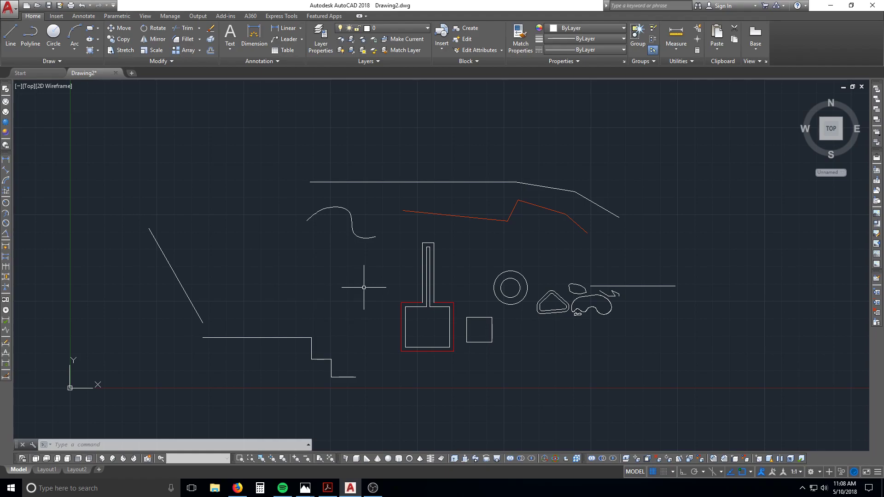
key(Escape)
key(Escape)
scroll(456, 304, up, 2)
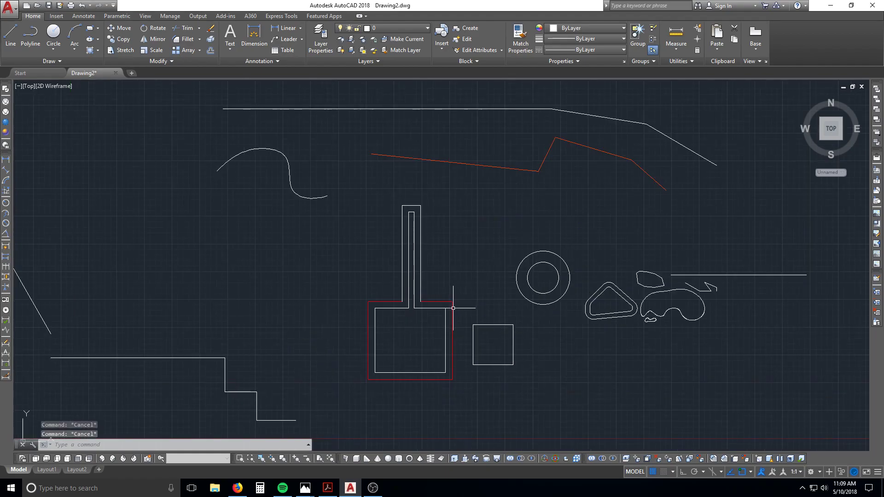
key(Escape)
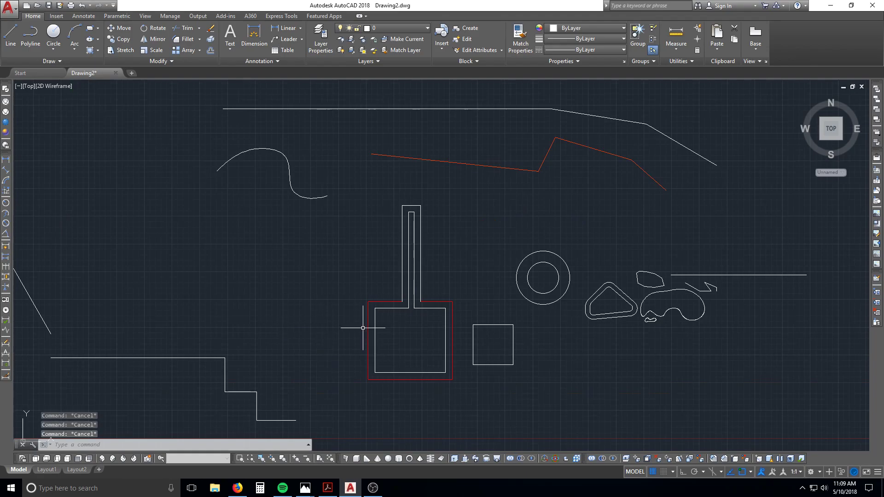
Zoom to the drawing's extents and select all objects to locate the ones lying far from the main shapes
text(z)
key(Return)
text(e)
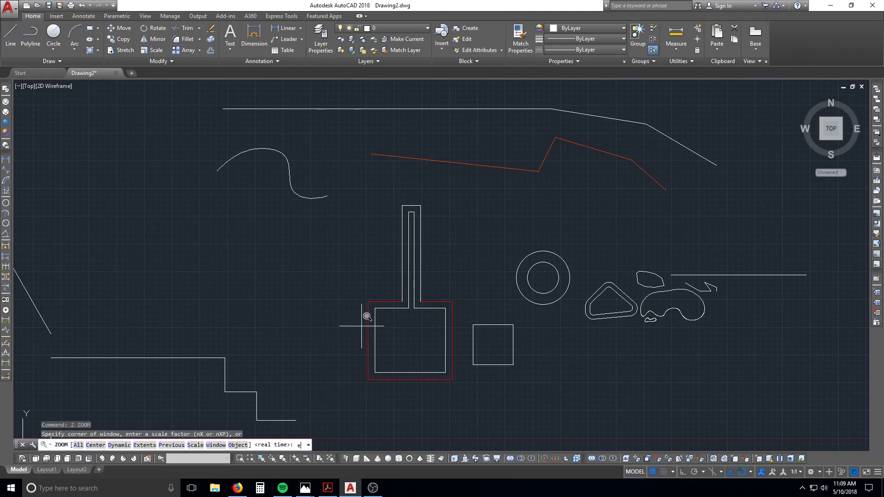
key(Return)
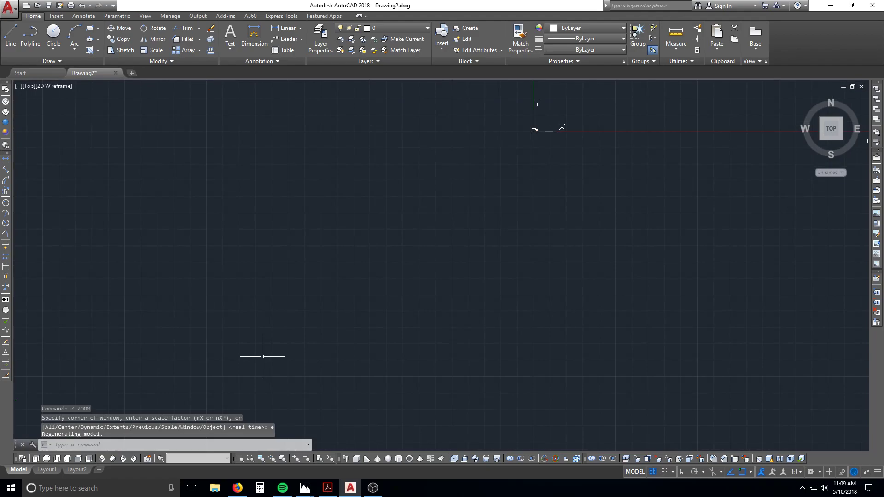
key(ctrl+a)
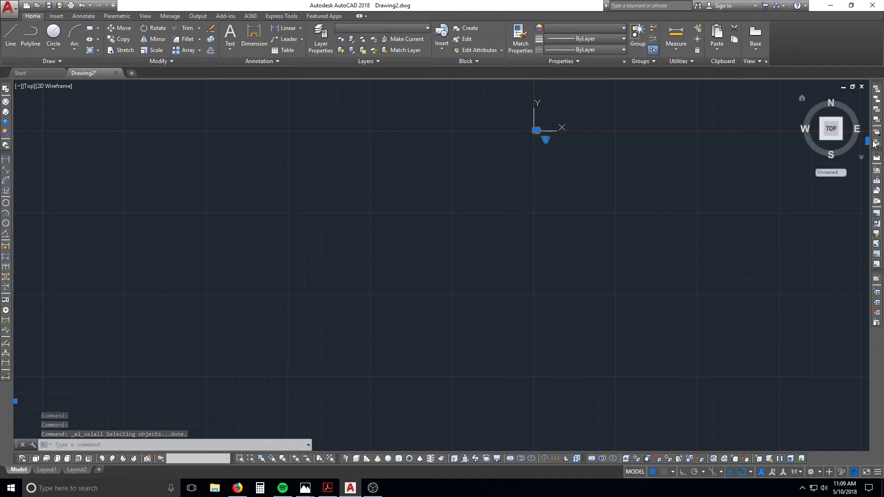
scroll(714, 244, down, 2)
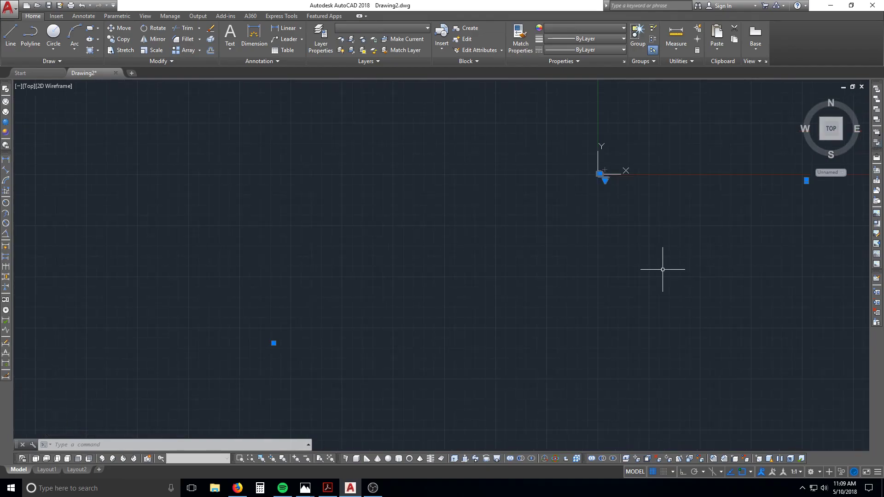
middle_drag(523, 262, 365, 267)
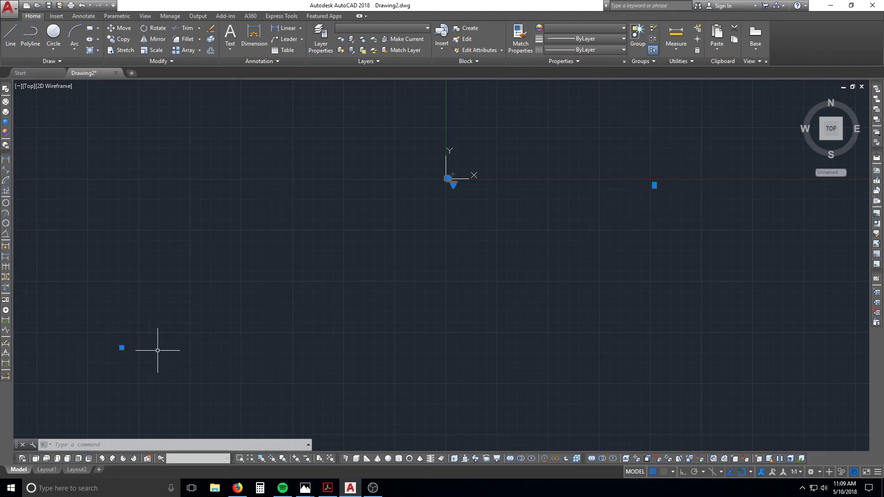
Move the distant block at the lower left to a spot just above and right of the origin
key(Escape)
key(Escape)
key(Escape)
text(m)
key(Return)
click(144, 371)
click(101, 325)
key(Return)
click(122, 348)
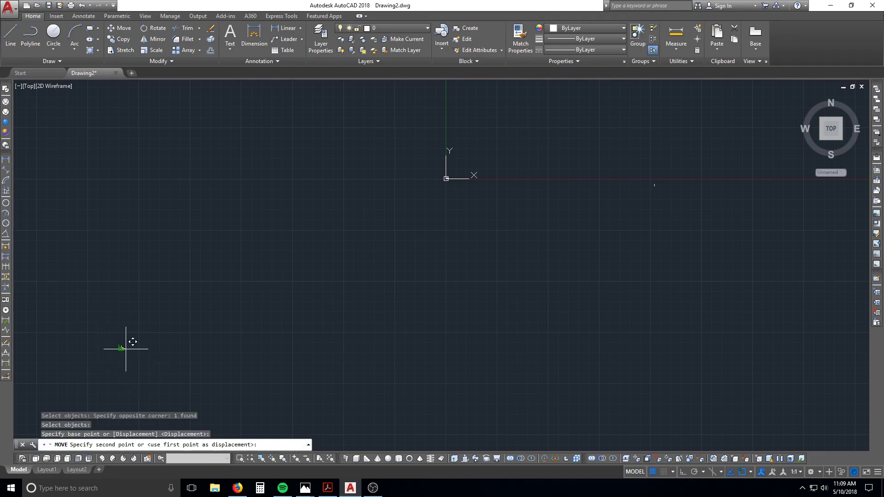
click(451, 173)
Move the stray short line on the far right to a spot near the origin
key(Return)
click(626, 162)
click(681, 191)
key(Return)
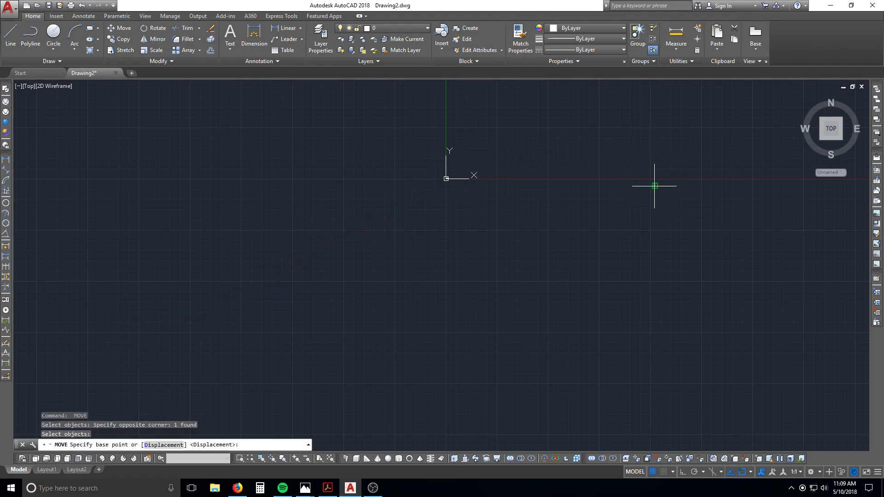
click(654, 184)
click(460, 172)
key(Escape)
Move the block down from above the main shapes to a spot just right of them
scroll(454, 172, up, 14)
key(Return)
click(435, 122)
click(470, 139)
key(Return)
click(451, 131)
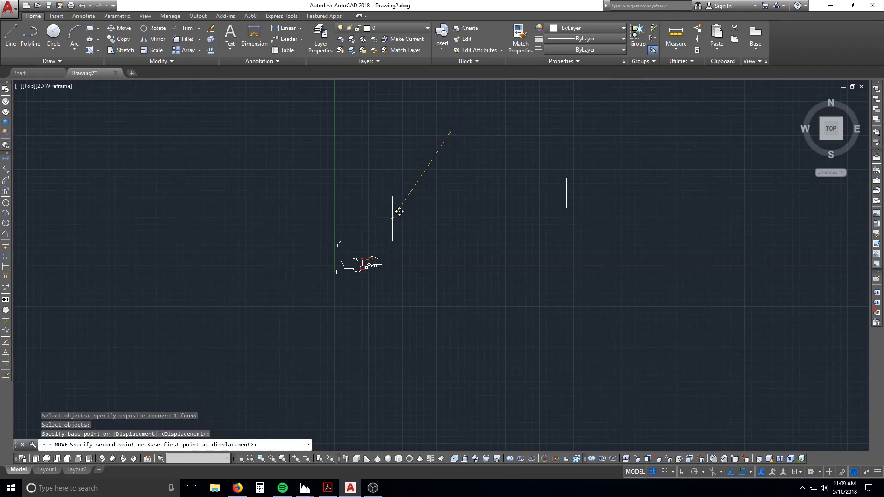
click(384, 258)
Move the long vertical line from the far right to a spot just right of the main shapes
key(Return)
click(512, 153)
click(575, 213)
key(Return)
click(582, 195)
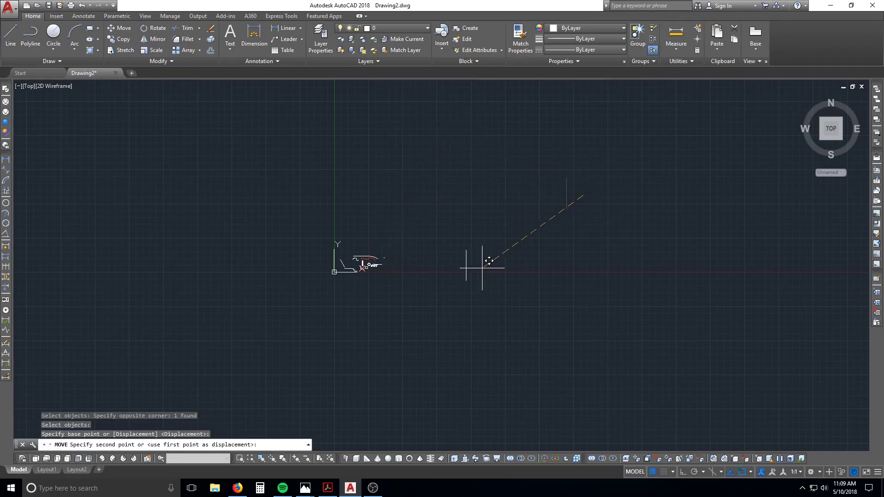
click(404, 280)
key(Escape)
Move the small green block down and left to a spot just above the horizontal line
scroll(403, 280, up, 8)
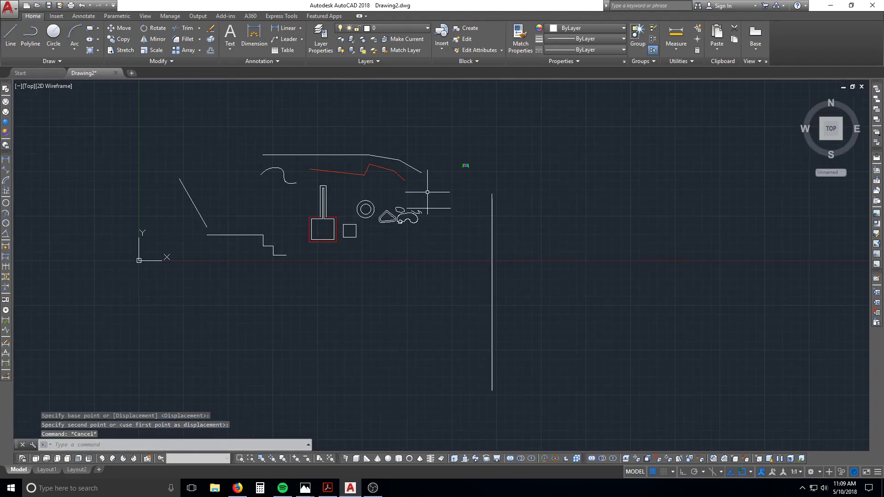
scroll(470, 174, down, 2)
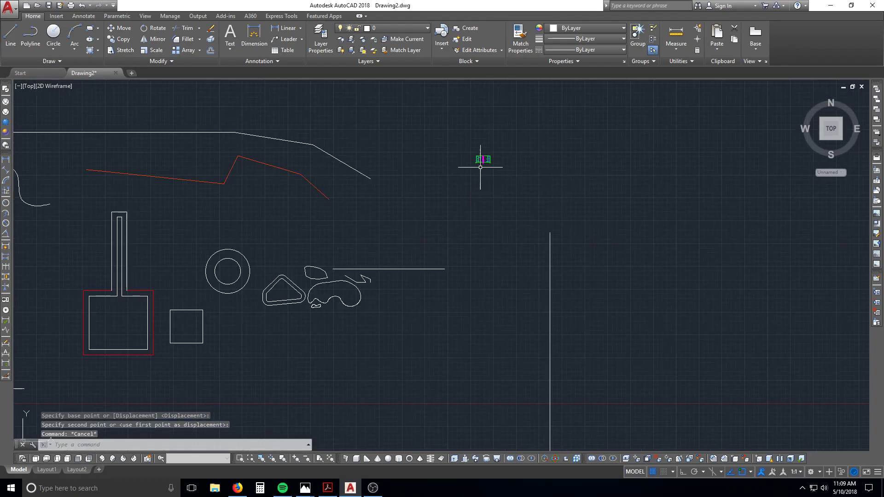
key(Return)
click(505, 176)
click(481, 157)
key(Return)
click(487, 158)
click(392, 245)
Move the long vertical line left, close to the right end of the horizontal line
key(Return)
click(577, 261)
click(534, 270)
key(Return)
click(500, 290)
click(417, 300)
key(Escape)
Erase the long vertical line to the right of the shapes
scroll(420, 300, down, 5)
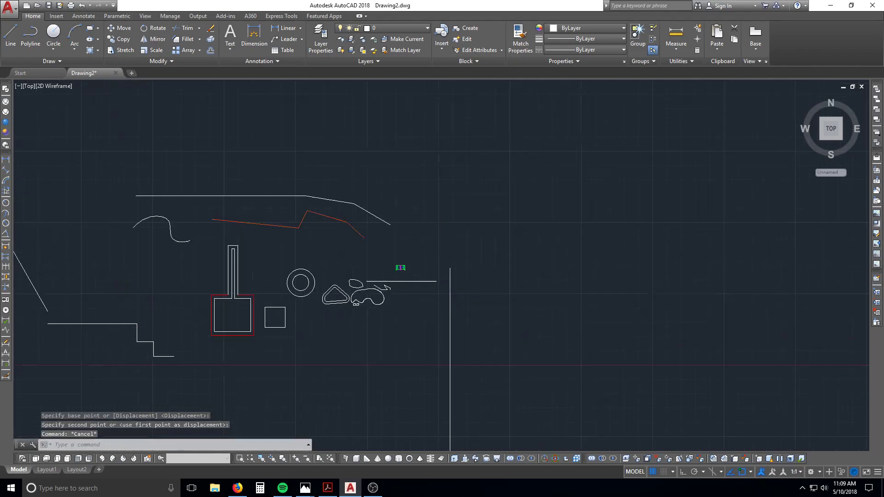
text(e)
key(Return)
click(445, 267)
click(405, 247)
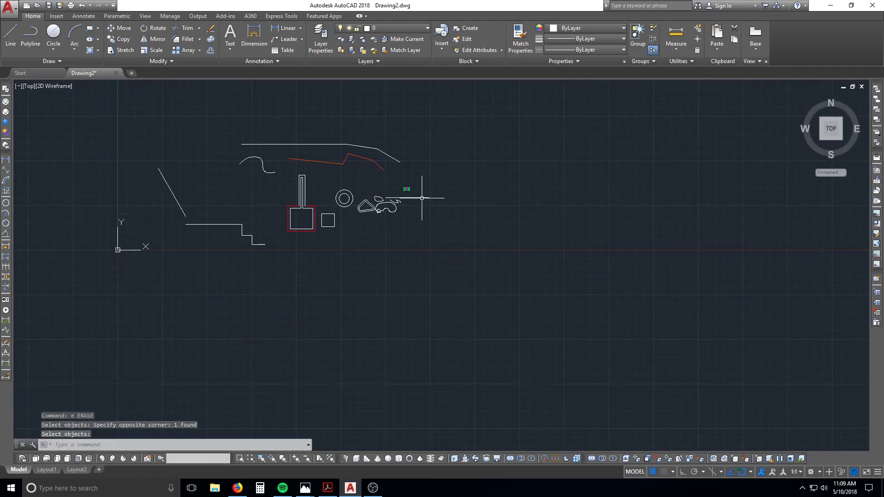
Use the ZOOM command's Object option to fit the large closed spline in the view
scroll(414, 185, up, 9)
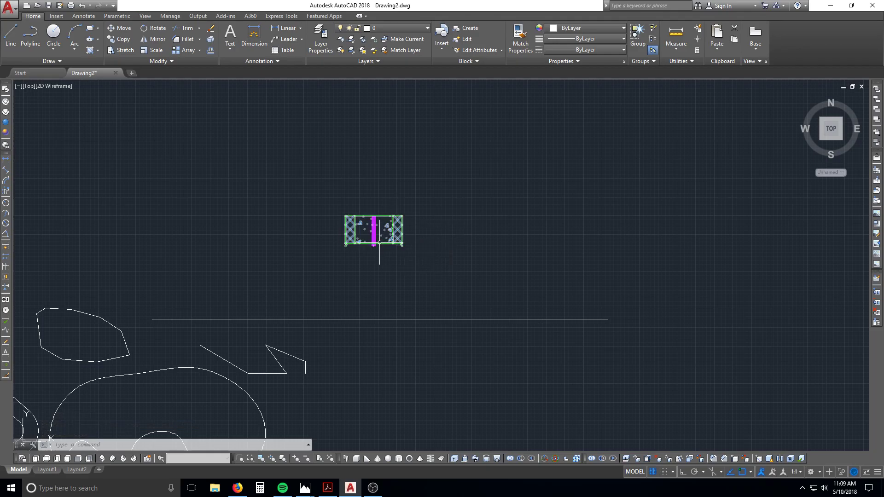
key(Escape)
key(Escape)
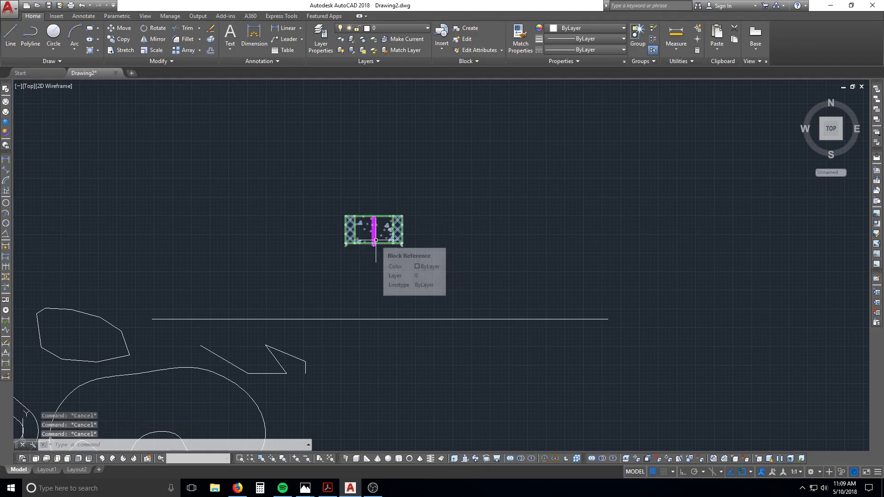
text(z)
key(Return)
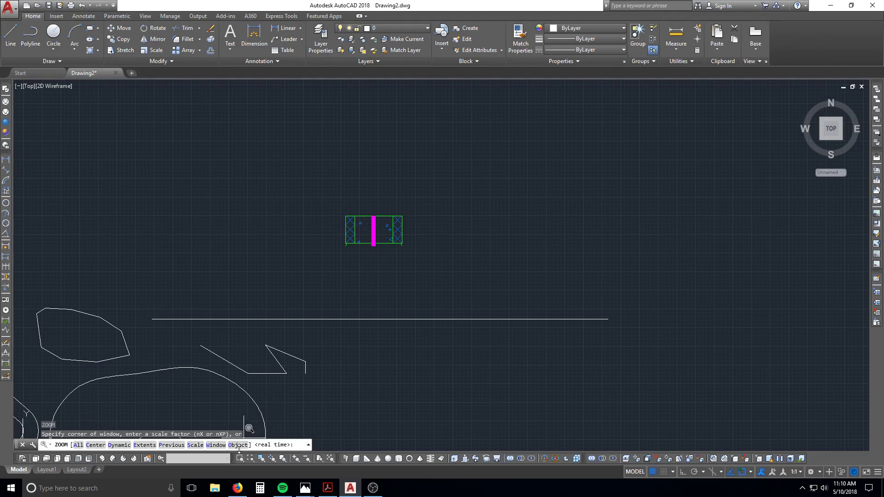
middle_drag(364, 375, 452, 343)
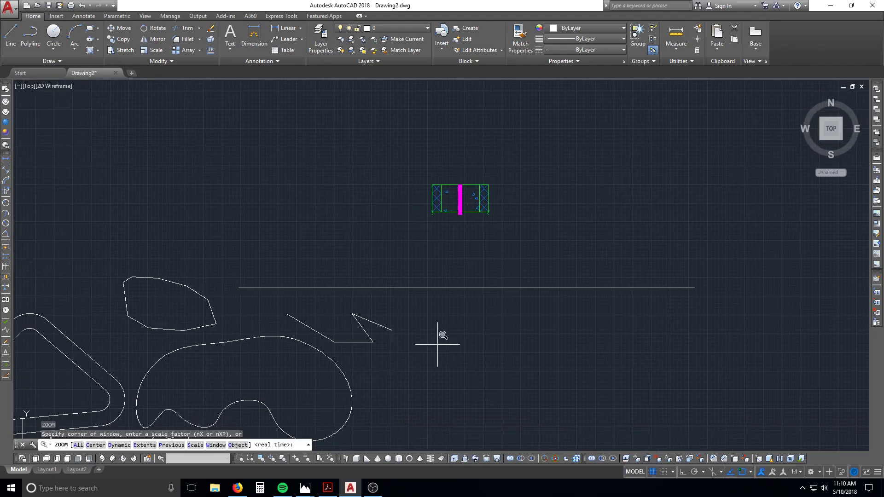
key(Return)
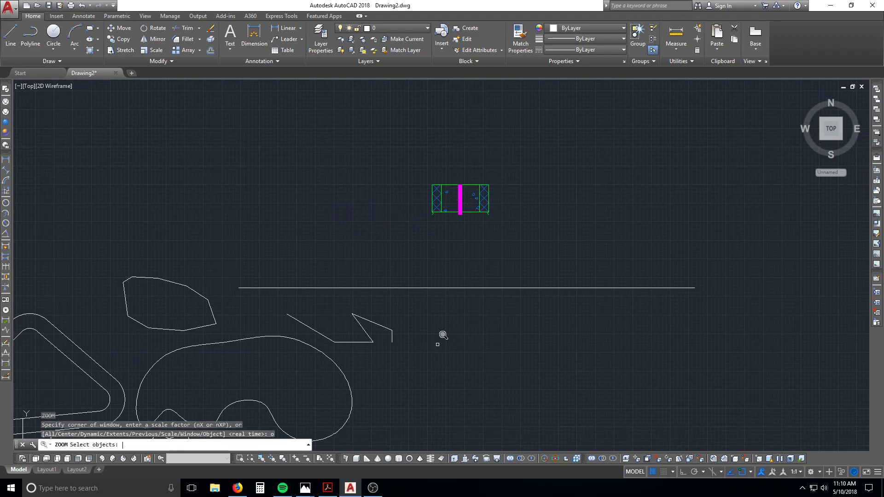
click(343, 372)
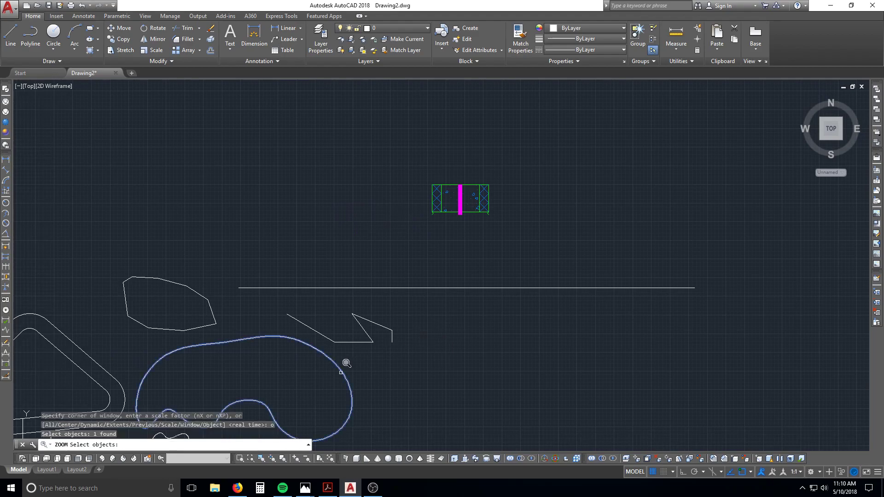
key(Return)
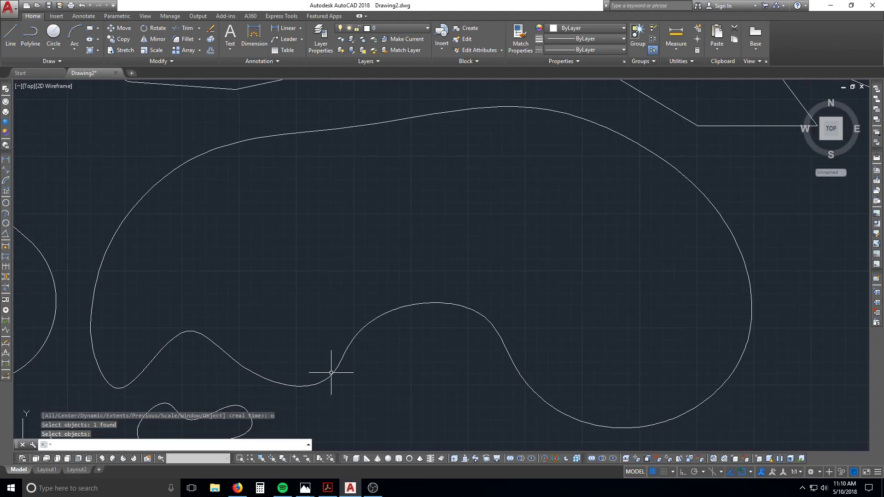
Zoom to the small closed spline below the large one with the ZOOM Object option
scroll(286, 364, down, 3)
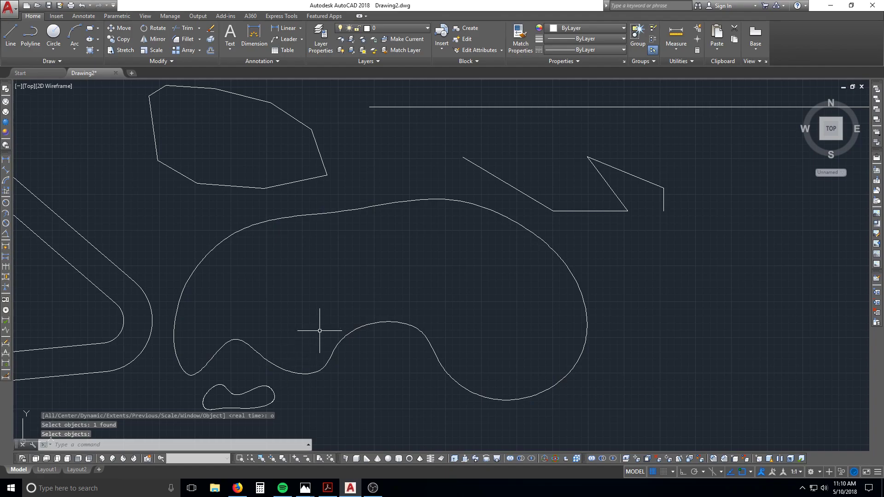
key(Return)
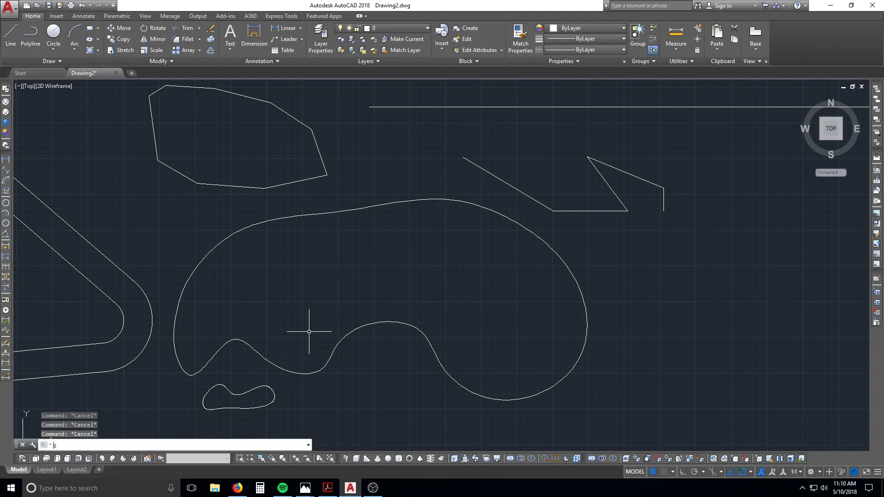
text(o)
key(Return)
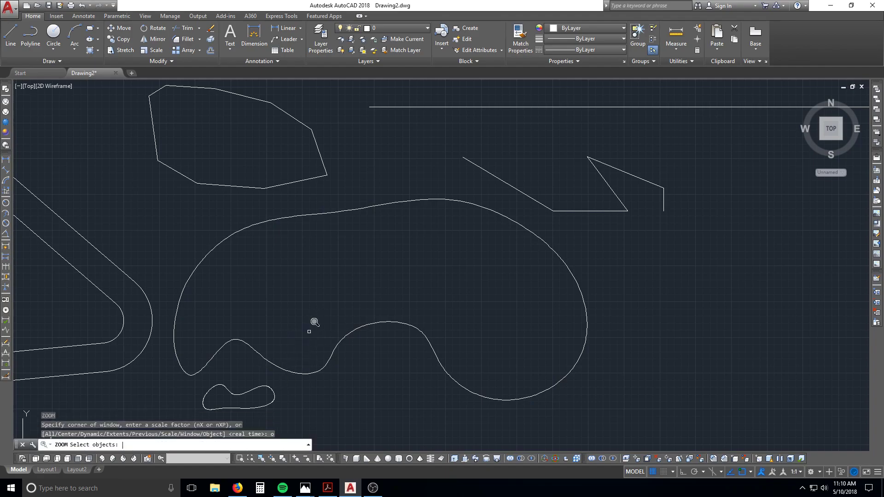
click(235, 391)
key(Return)
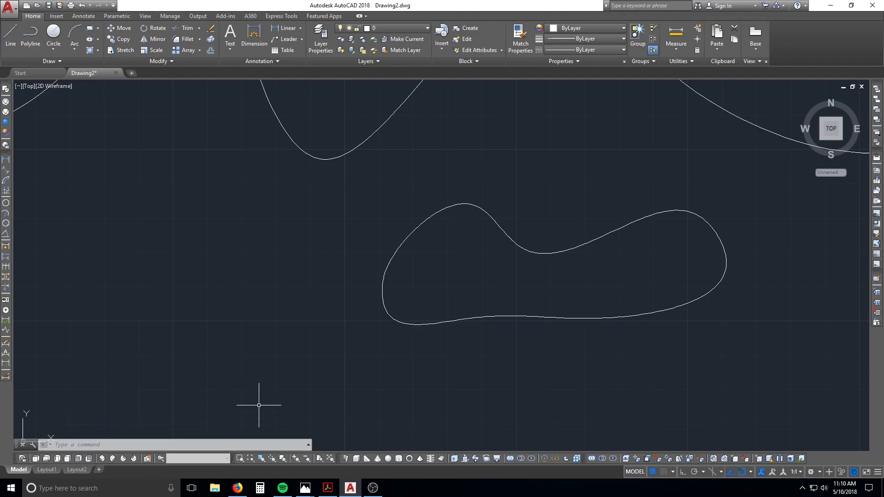
scroll(474, 267, down, 5)
click(365, 246)
key(Escape)
key(Escape)
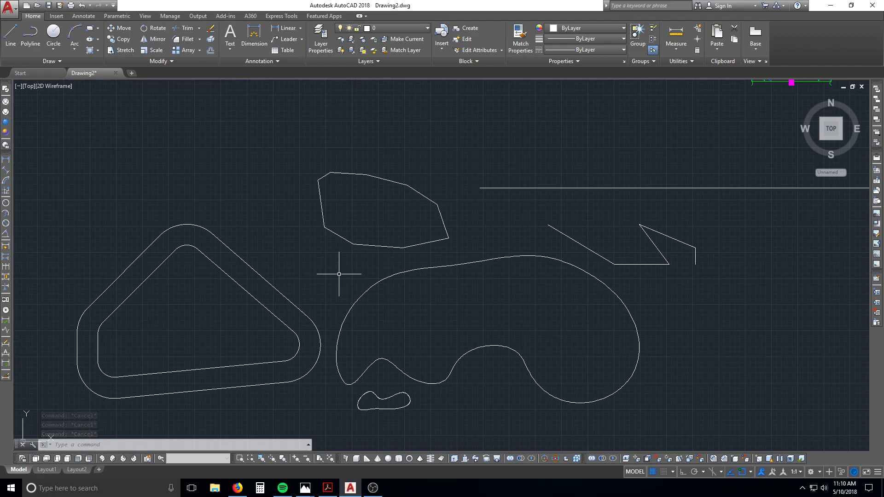
key(Escape)
key(Escape)
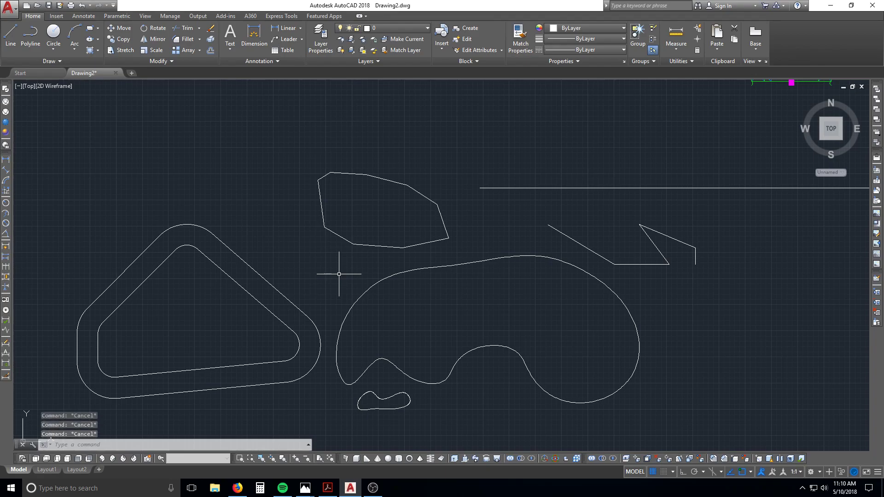
Look through the command suggestions for COM and COMM without running any of them
text(co)
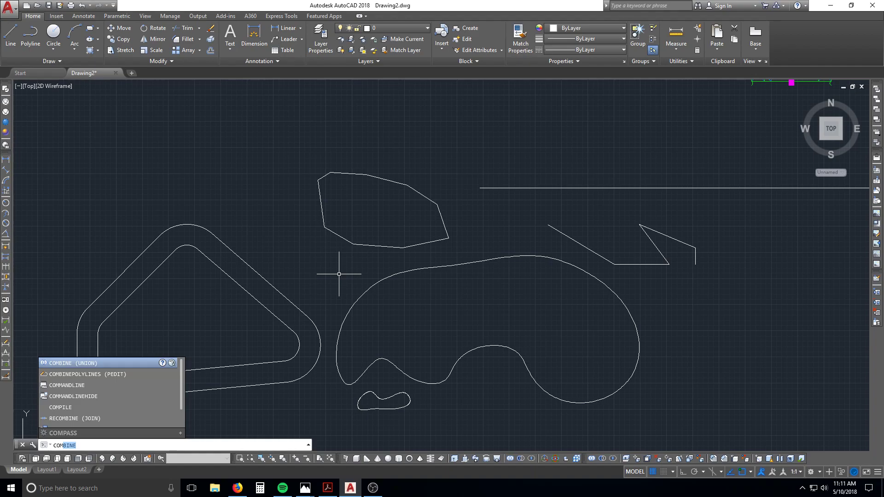
key(BackSpace)
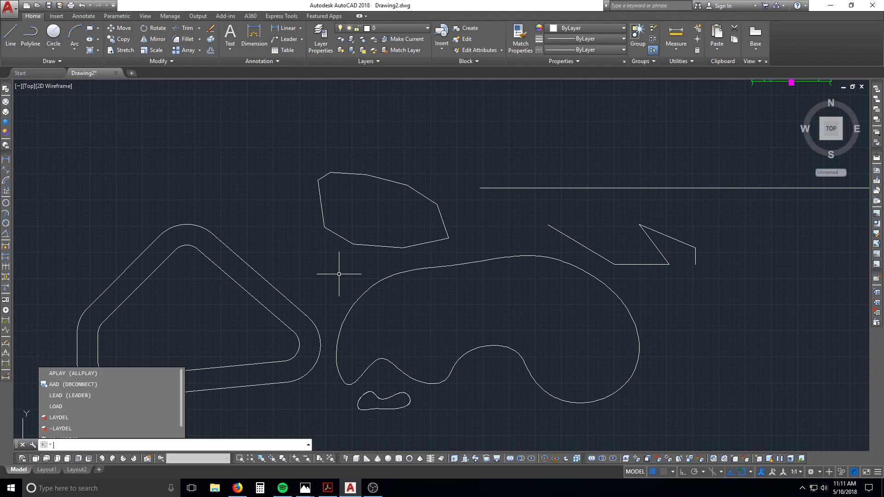
key(Escape)
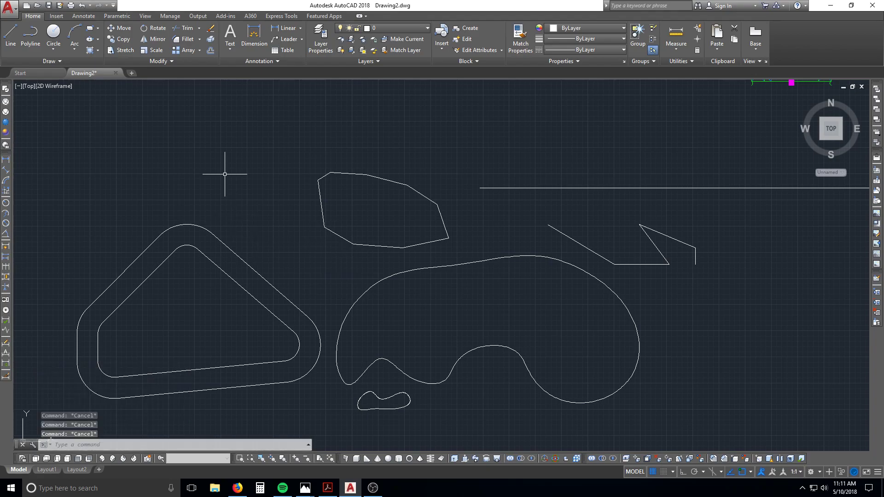
click(371, 280)
click(355, 292)
key(Escape)
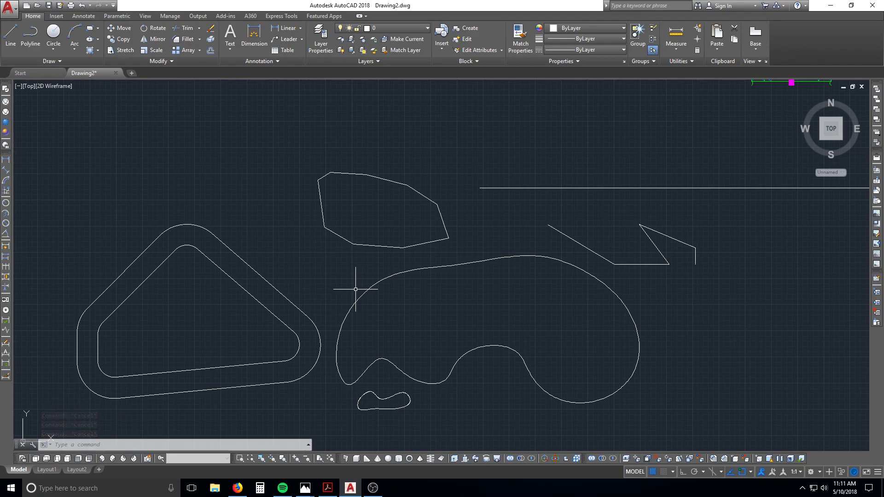
text(co)
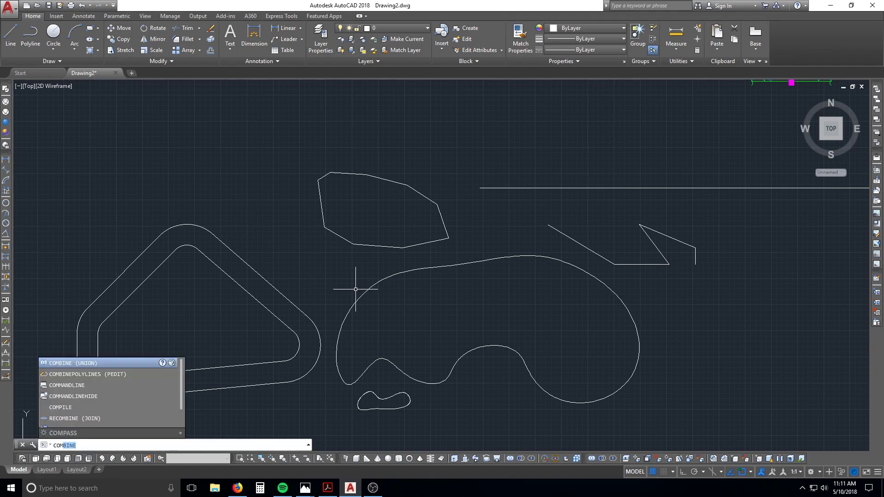
text(m)
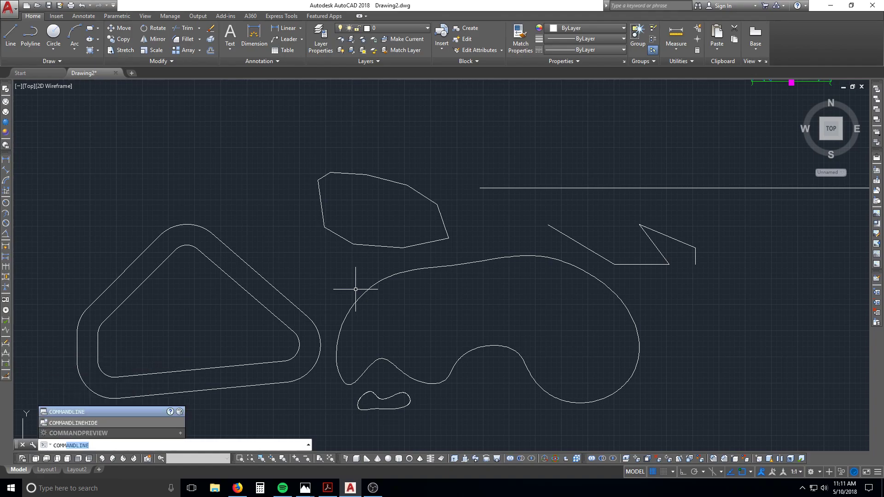
scroll(112, 409, down, 2)
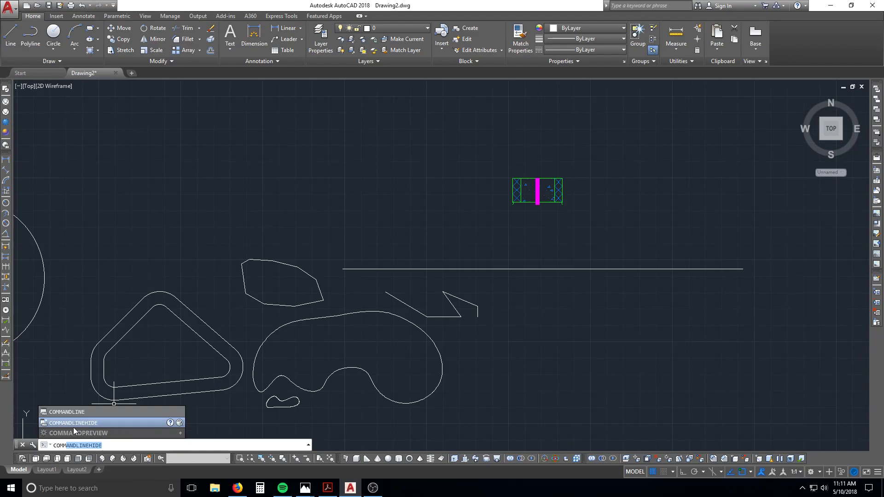
key(BackSpace)
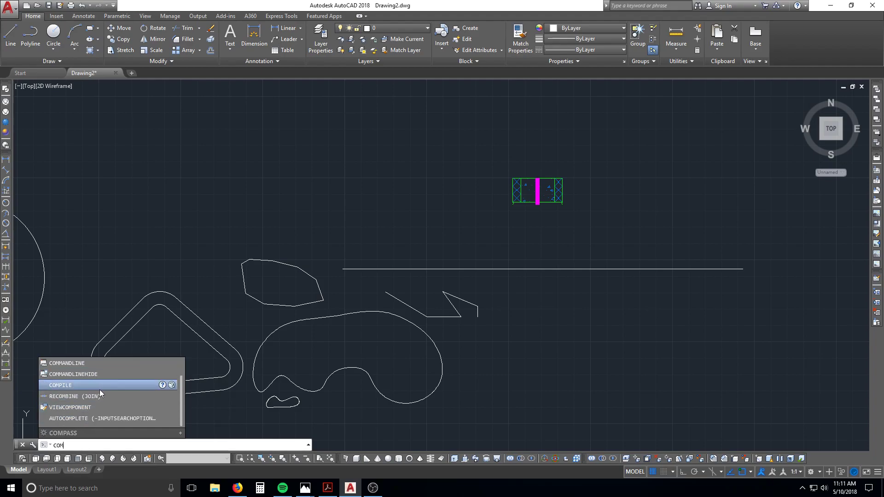
scroll(126, 401, up, 1)
key(Escape)
key(Escape)
key(Escape)
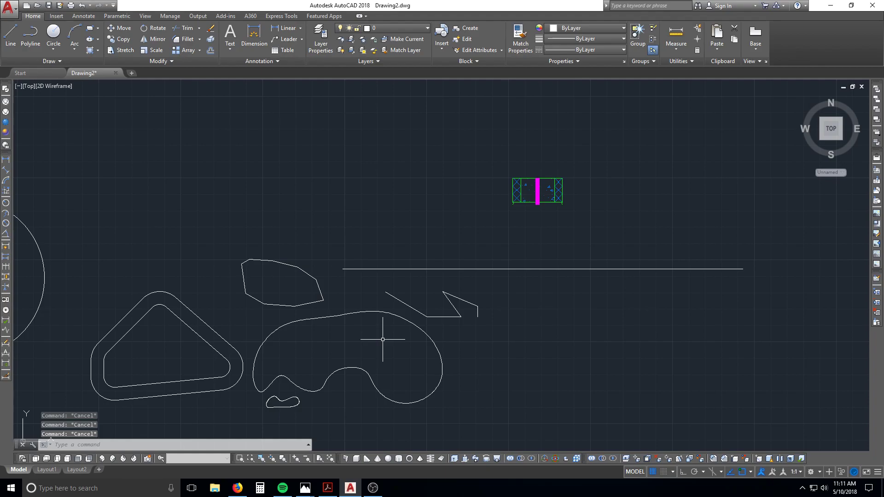
click(324, 302)
click(310, 292)
key(Escape)
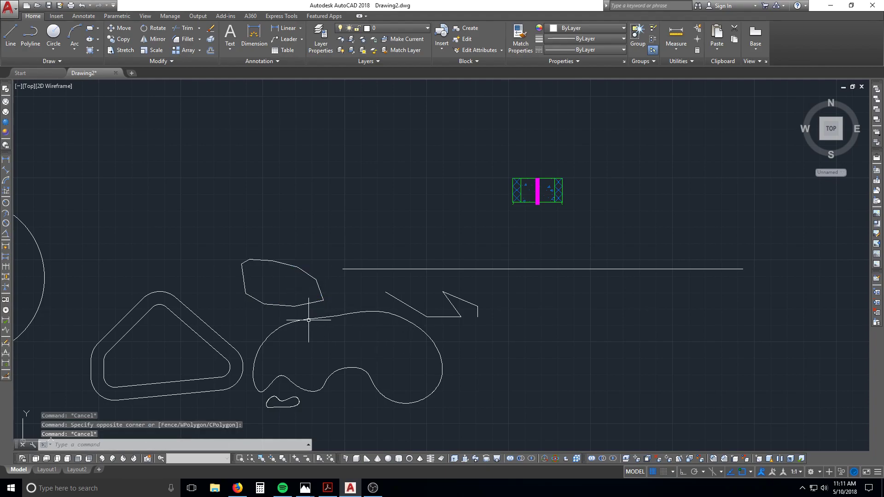
middle_drag(310, 263, 523, 206)
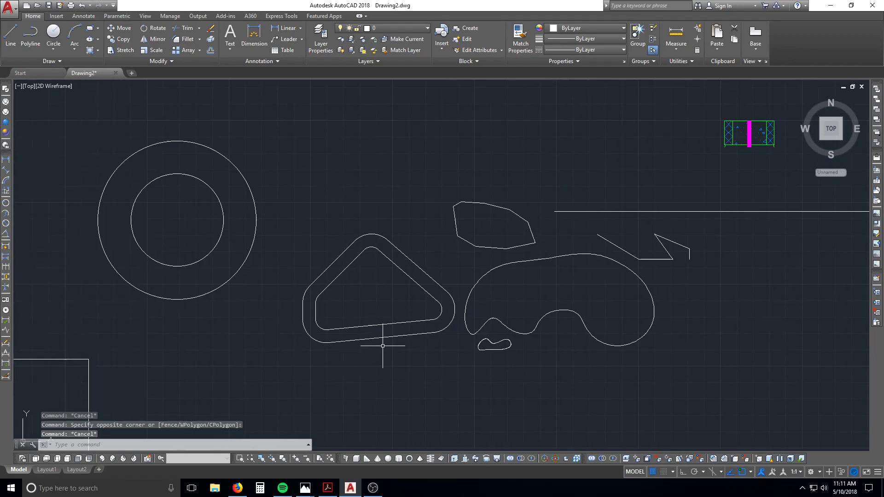
middle_drag(537, 312, 375, 351)
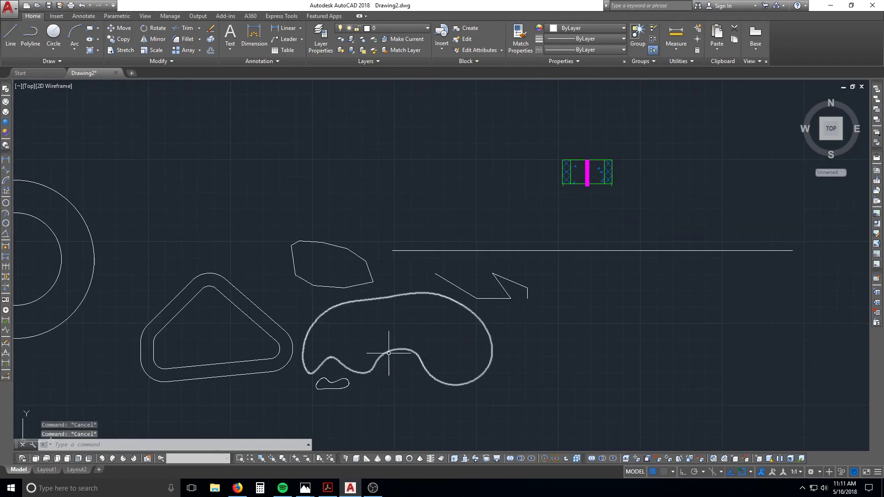
Select the zigzag polyline below the horizontal line to check whether it is one object, and deselect it
click(505, 292)
scroll(520, 295, up, 4)
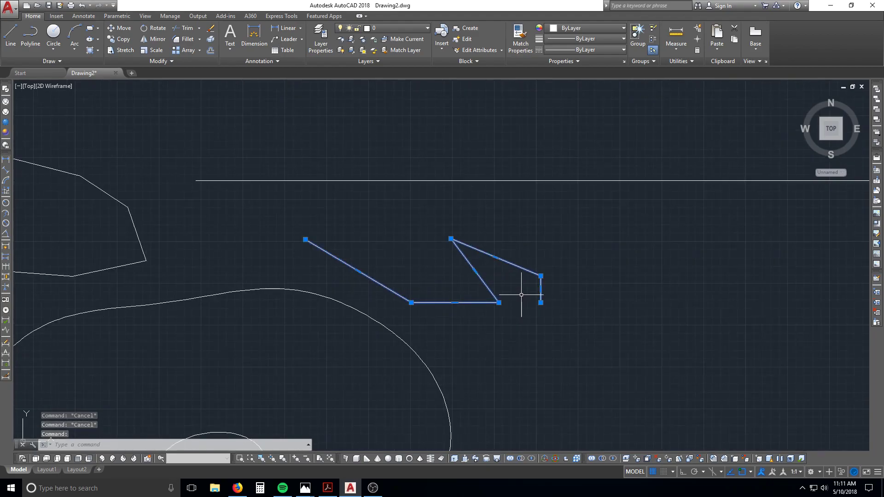
key(Escape)
click(546, 292)
click(531, 266)
key(Escape)
key(Escape)
key(Escape)
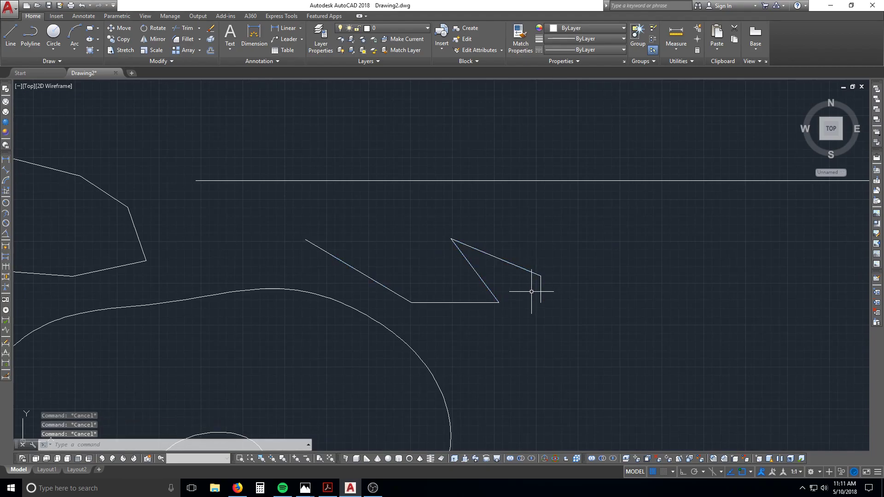
Explode the zigzag polyline below the horizontal line into separate segments and select its end segment to check
text(x)
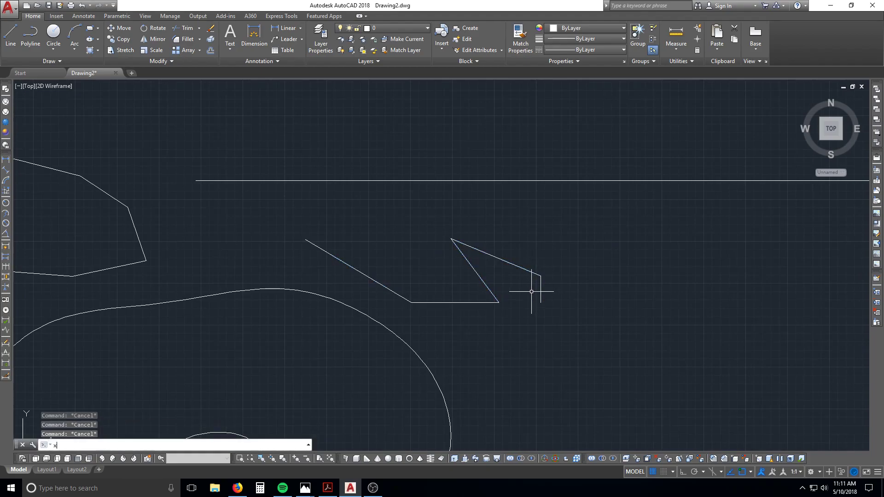
key(Return)
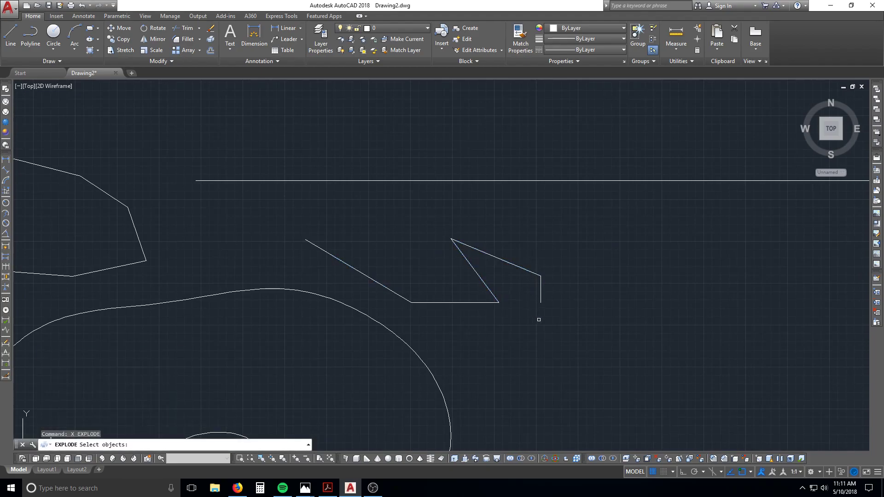
click(561, 316)
click(531, 263)
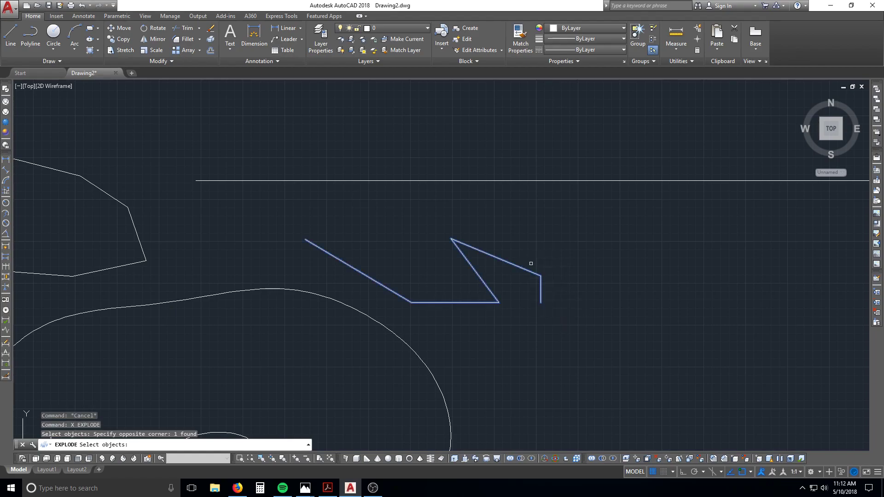
key(Return)
click(545, 284)
click(540, 276)
key(Escape)
Erase the short vertical end segment and the long slanted segment attached to it from the exploded zigzag
text(e)
key(Return)
key(Escape)
key(Escape)
text(e)
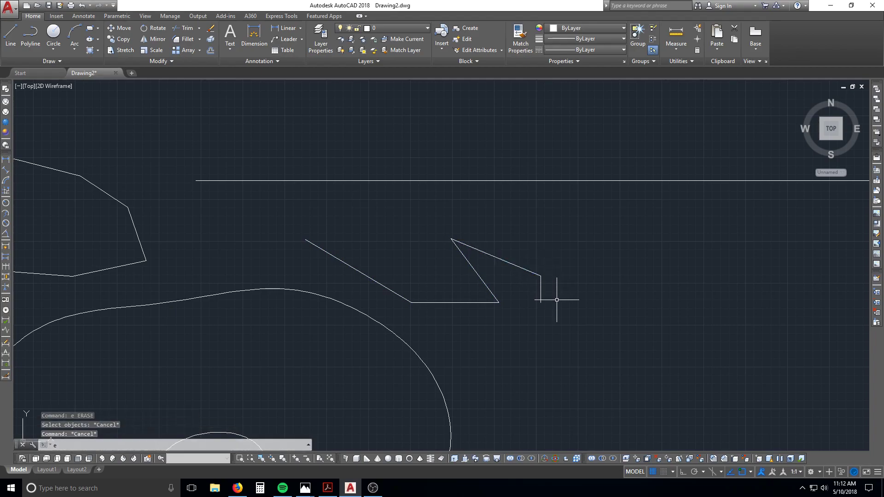
key(Return)
click(554, 292)
click(535, 252)
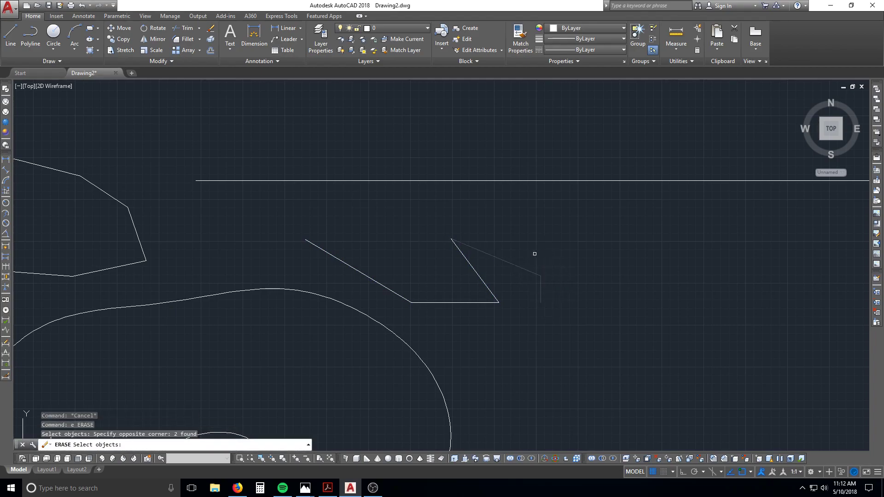
key(Return)
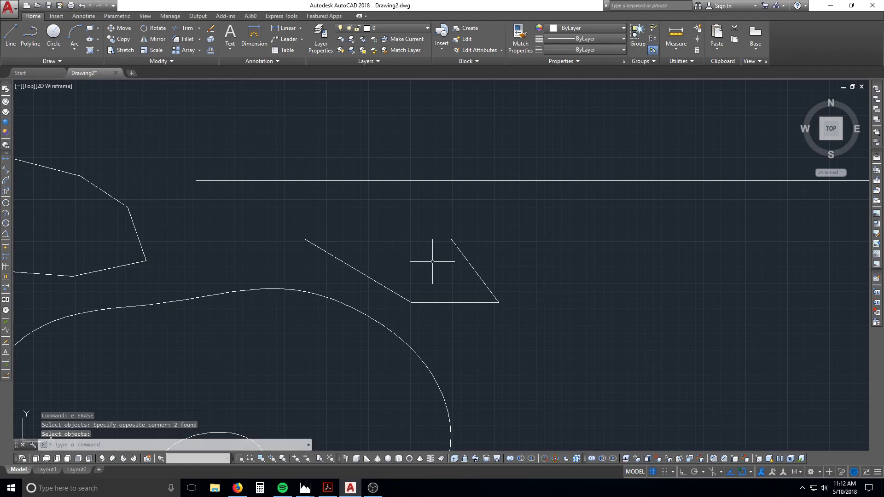
key(Escape)
click(464, 260)
key(Escape)
key(Escape)
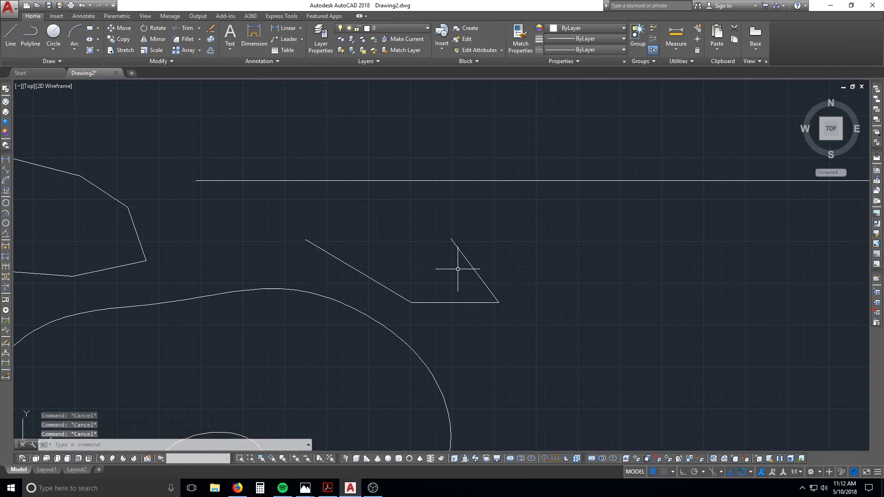
Join the three remaining zigzag segments into one polyline with the JOIN command
text(j)
key(Return)
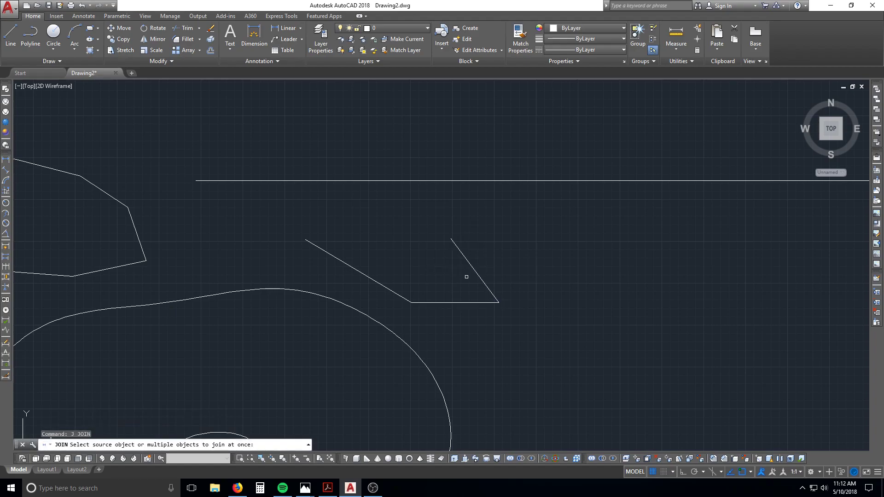
click(501, 303)
click(401, 287)
key(Return)
click(391, 296)
key(Escape)
Explode the joined three-segment polyline and select its horizontal segment to check the separation
text(x)
key(Return)
click(450, 313)
click(439, 298)
key(Return)
click(460, 296)
click(454, 306)
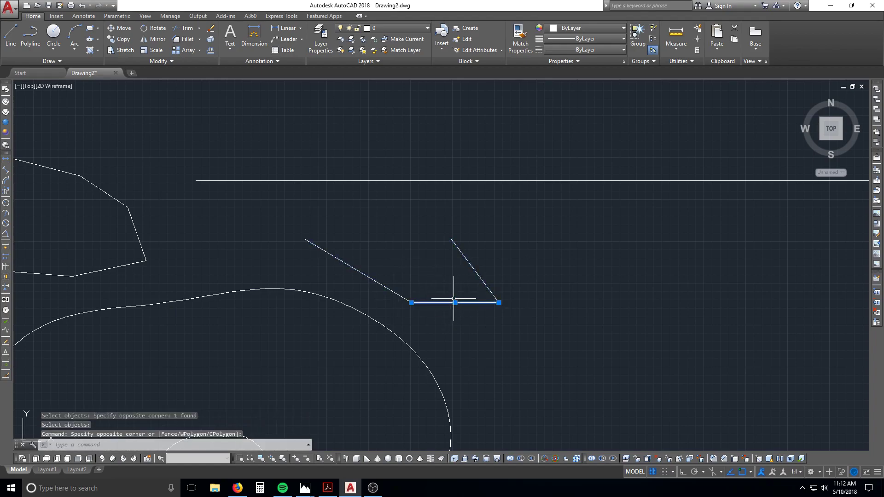
key(Escape)
key(Escape)
Undo the explode, join, erase and first explode operations to restore the original zigzag polyline
text(u)
key(Return)
key(Return)
key(Return)
key(Return)
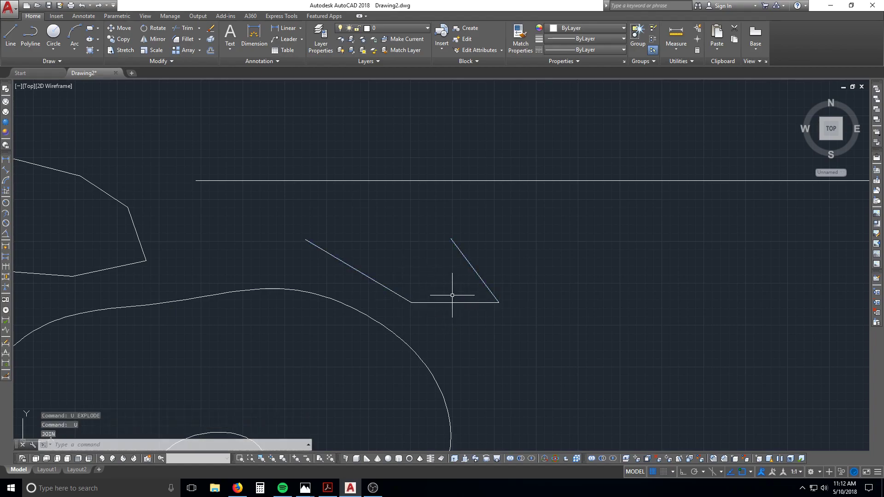
click(450, 297)
click(456, 302)
key(Escape)
key(Escape)
key(Escape)
text(u)
key(Return)
key(Return)
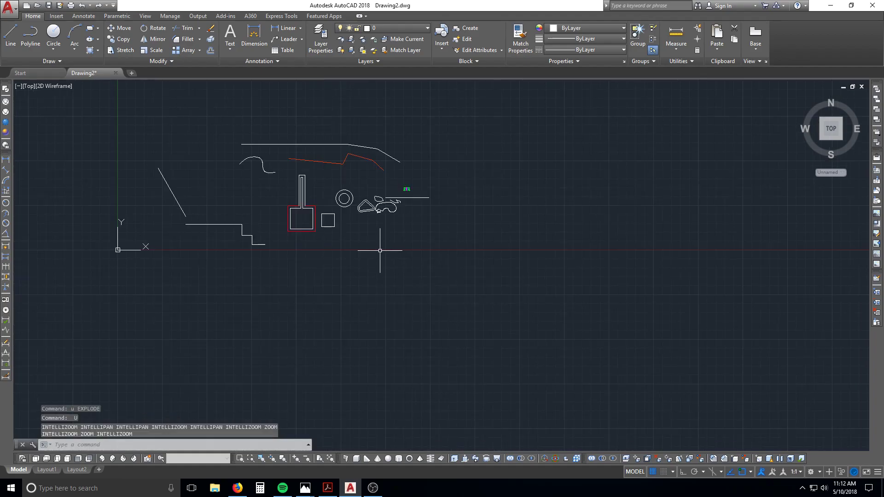
Select the restored zigzag polyline to check whether it is one object, and deselect it
scroll(365, 252, up, 6)
scroll(391, 165, up, 4)
middle_drag(391, 166, 435, 340)
click(417, 258)
click(392, 295)
key(Escape)
key(Escape)
key(Escape)
key(Escape)
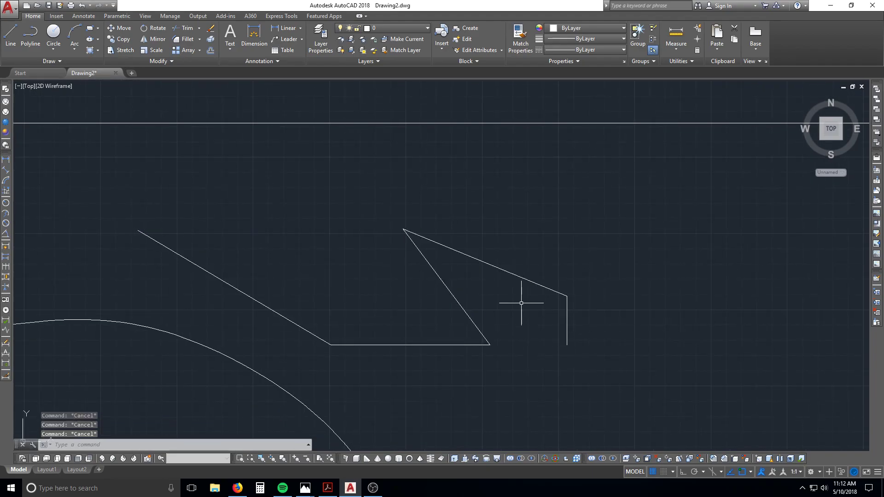
Trim away the zigzag polyline's vertical end segment and the adjoining long slanted segment, using all objects as cutting edges
text(tr)
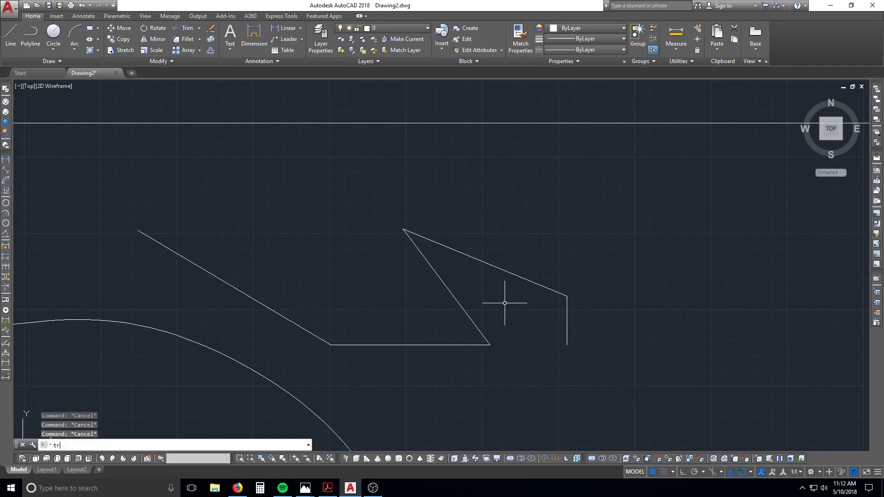
key(Return)
key(Return)
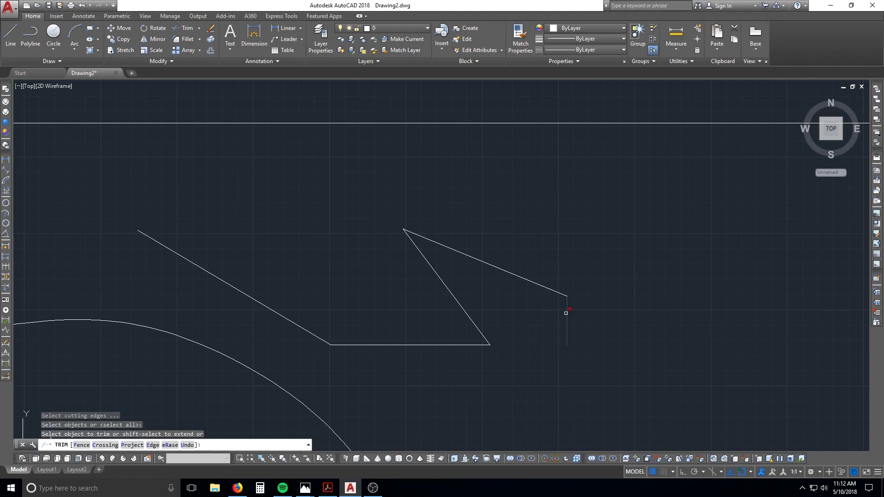
click(566, 313)
click(563, 295)
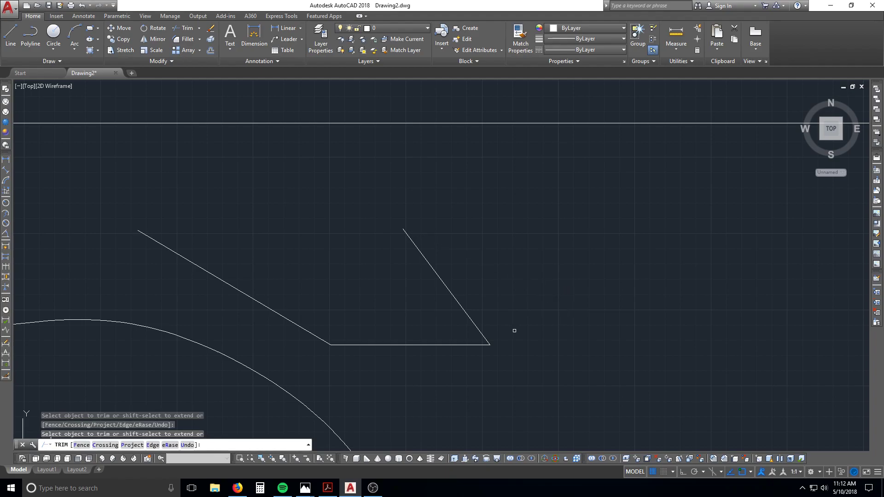
key(Escape)
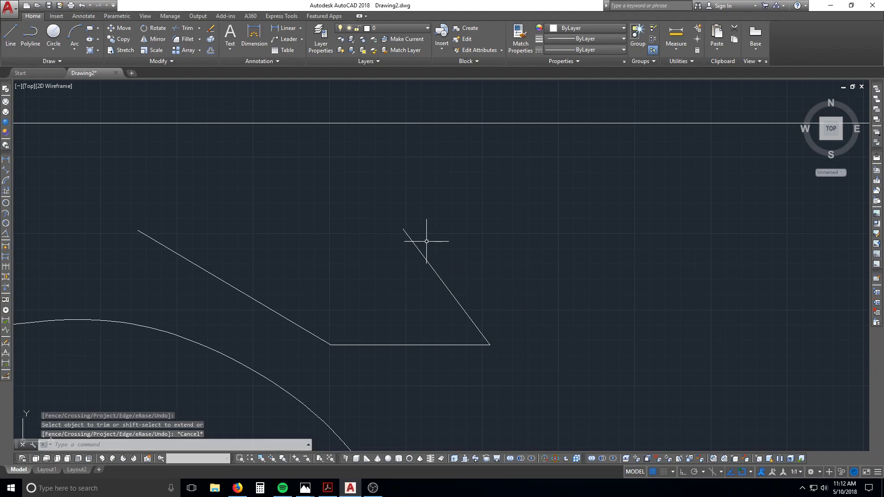
Try to explode the large closed spline below the trimmed polyline
middle_drag(346, 348, 416, 282)
scroll(412, 286, down, 2)
scroll(387, 316, down, 2)
middle_drag(345, 367, 379, 298)
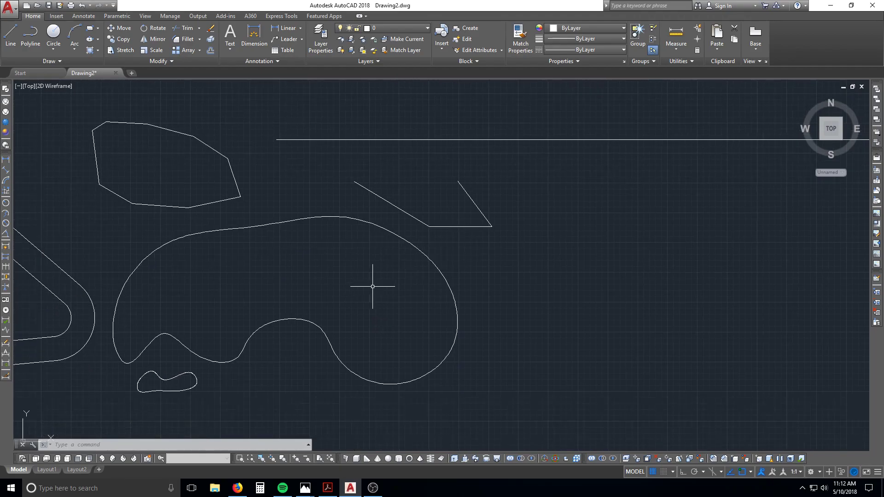
middle_drag(232, 258, 330, 261)
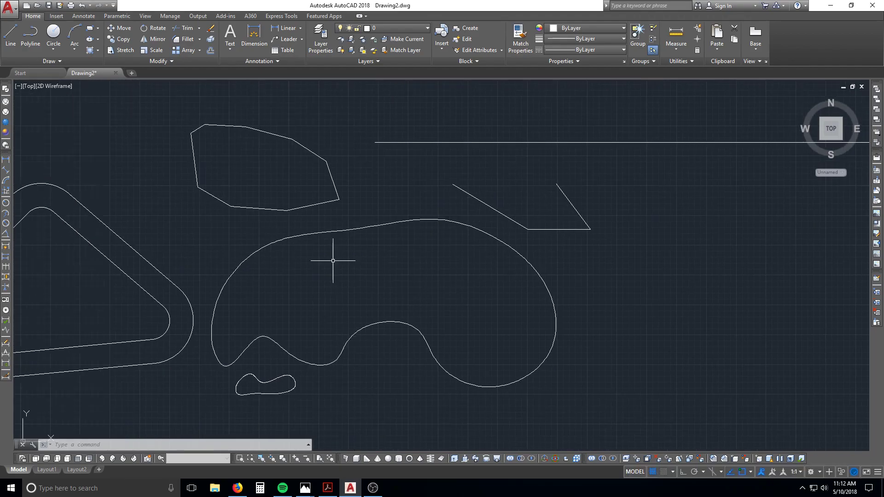
click(358, 234)
click(355, 229)
key(Escape)
key(Escape)
key(Escape)
text(x)
key(space)
click(387, 250)
click(383, 193)
key(space)
Select the large closed spline's upper edge several times to check whether it is still one object
click(384, 217)
click(368, 245)
key(Escape)
click(397, 238)
click(374, 202)
click(374, 205)
click(347, 263)
key(Escape)
click(345, 256)
click(345, 226)
key(Escape)
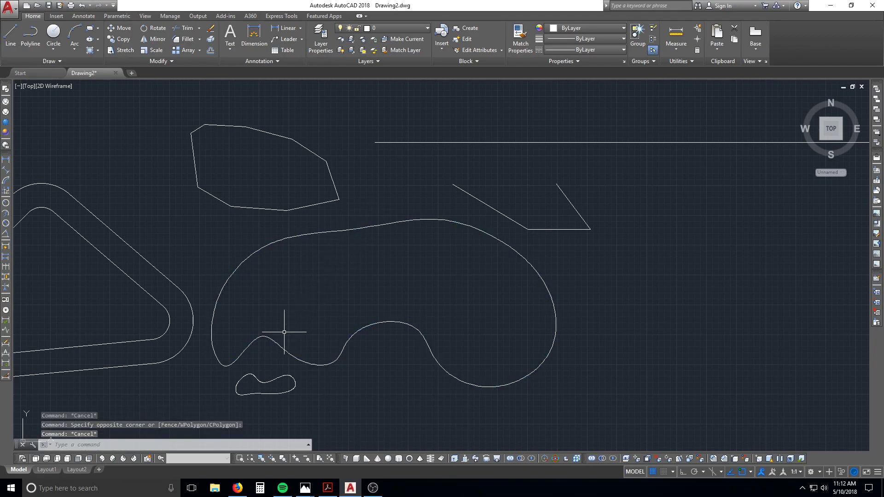
Examine the large closed spline up close and check the neighbouring rounded triangles by selecting and deselecting them
scroll(375, 233, up, 6)
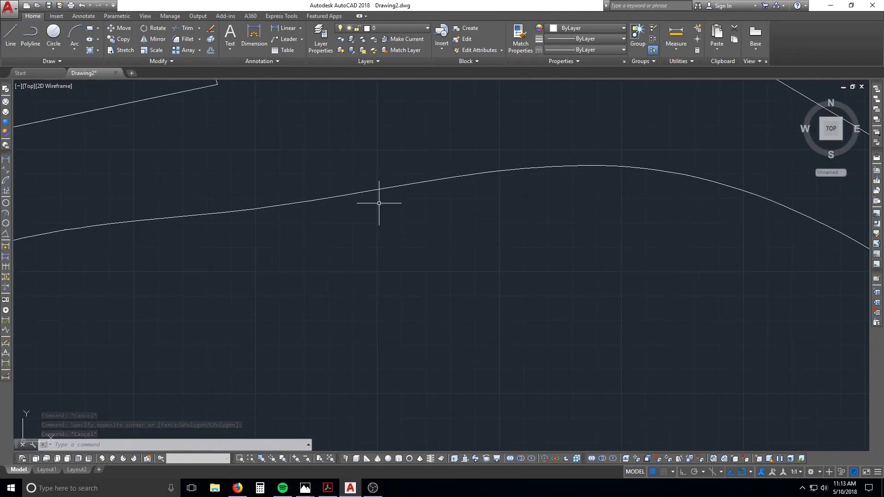
scroll(426, 191, down, 3)
scroll(424, 195, down, 3)
middle_drag(457, 302, 420, 271)
click(169, 399)
scroll(589, 408, down, 4)
click(355, 315)
click(319, 355)
key(Escape)
scroll(351, 367, up, 2)
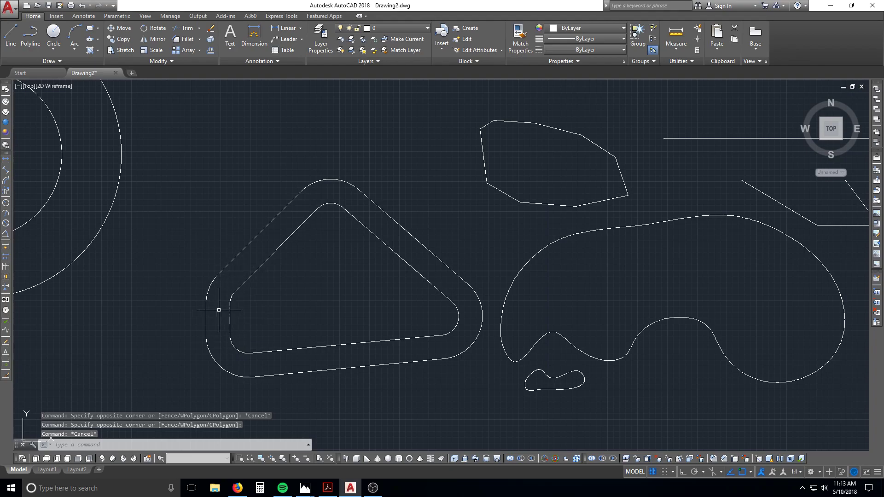
Explode the outer rounded triangle into separate lines and arcs
text(x)
key(Return)
click(307, 410)
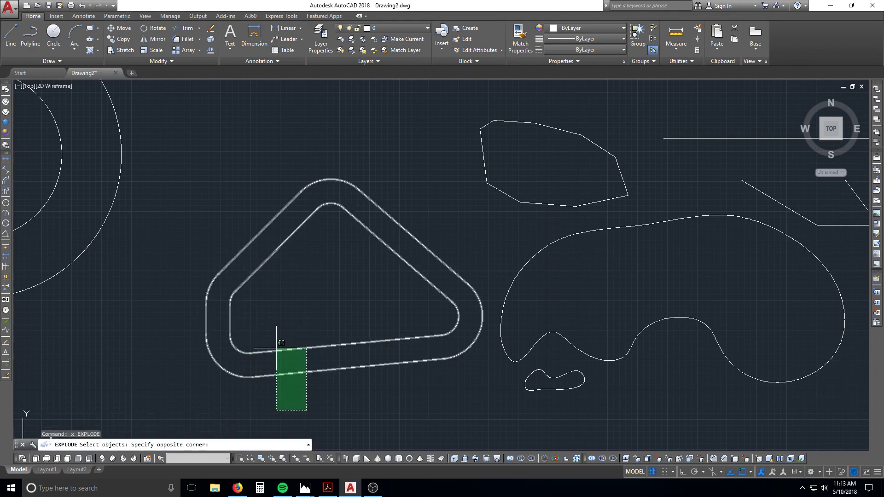
click(275, 362)
key(Return)
text(x)
key(Return)
click(277, 384)
click(248, 369)
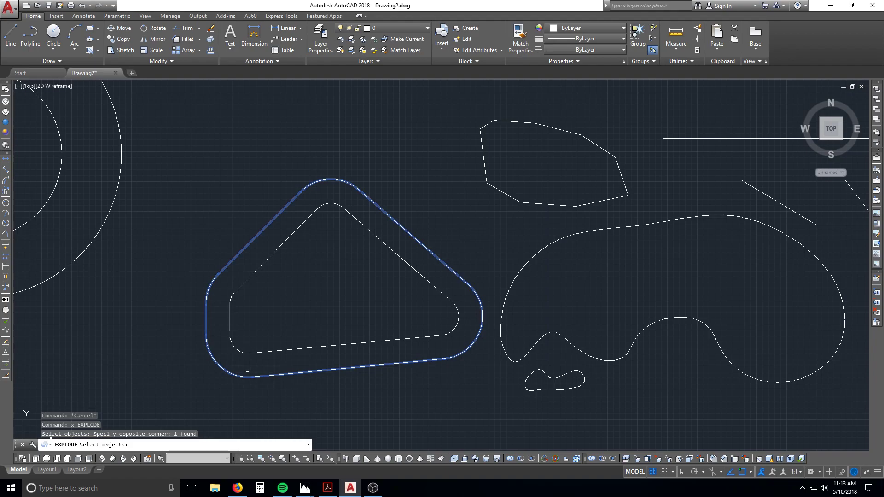
key(Return)
Erase the vertical side of the exploded outer rounded triangle together with its two adjoining corner arcs
click(248, 376)
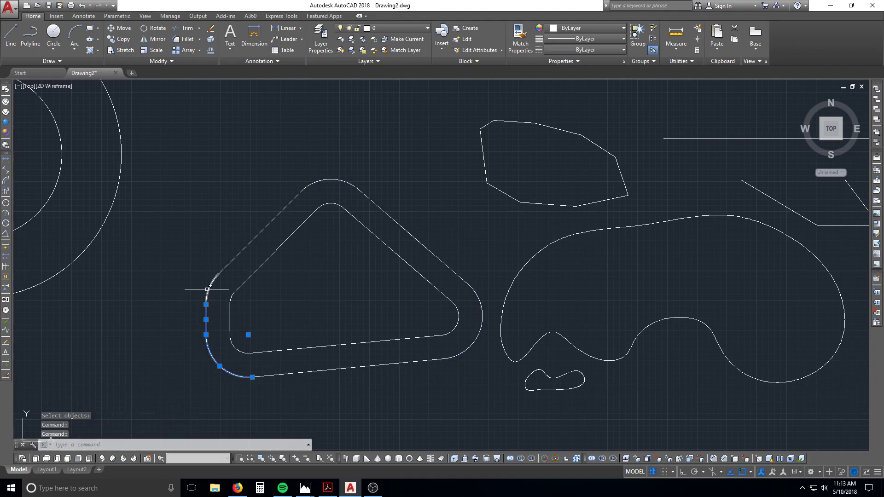
key(Escape)
text(e)
key(Return)
click(208, 310)
key(Return)
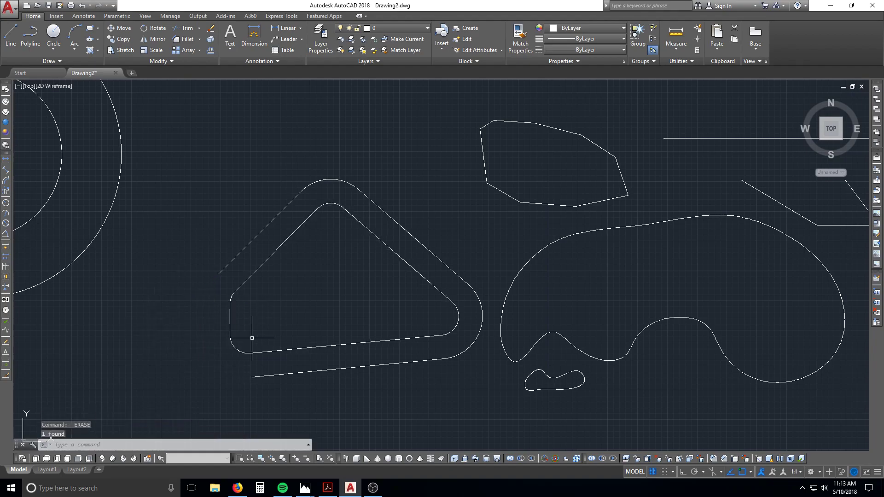
key(Escape)
key(Escape)
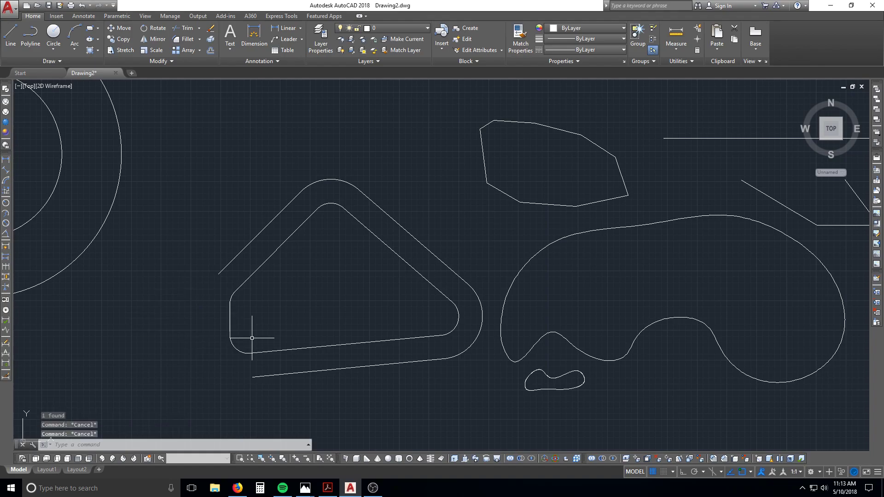
Undo the erase and explode of the outer rounded triangle, and check the restored outline with a selection
text(u)
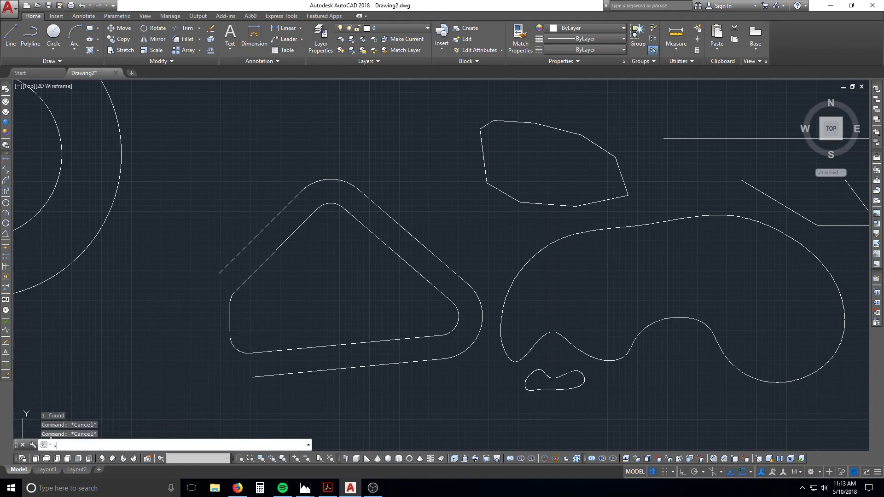
key(Return)
key(Return)
click(252, 338)
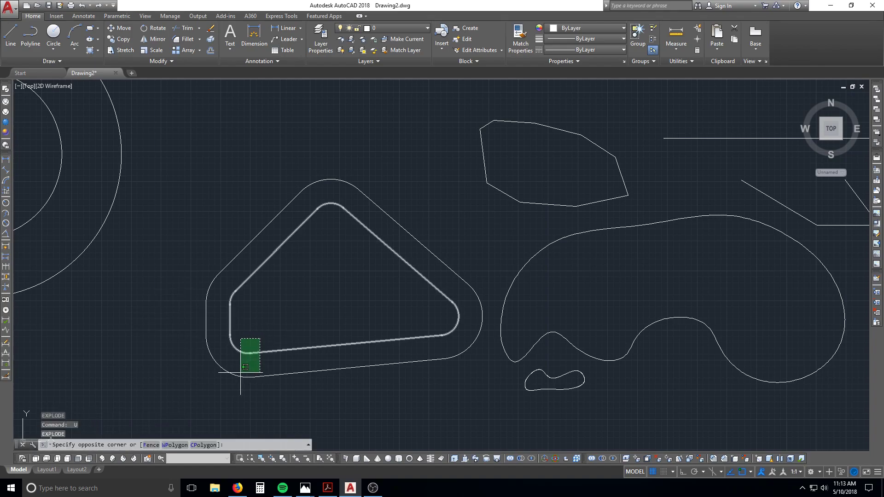
click(232, 385)
key(Escape)
key(Escape)
Move the outer concentric circle from its right quadrant to the inner circle's left quadrant so the circles touch
scroll(229, 352, down, 5)
middle_drag(217, 306, 394, 326)
click(322, 326)
key(Escape)
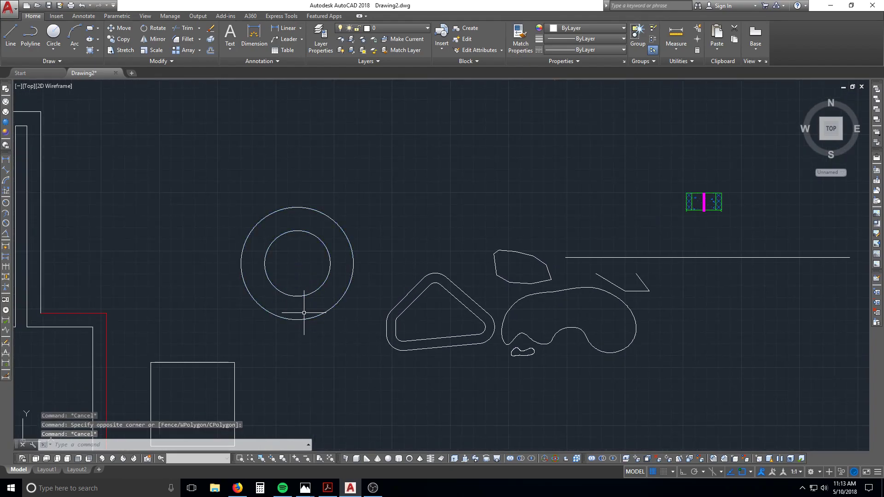
scroll(302, 322, down, 2)
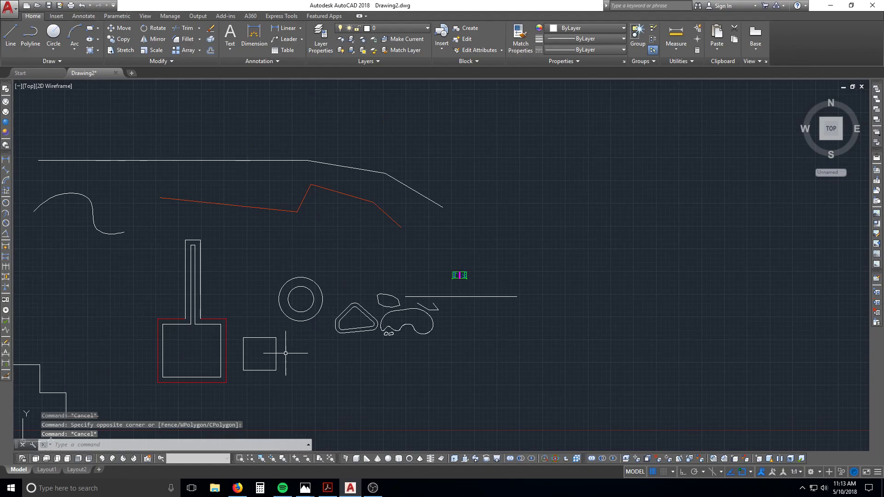
scroll(292, 293, up, 4)
key(Escape)
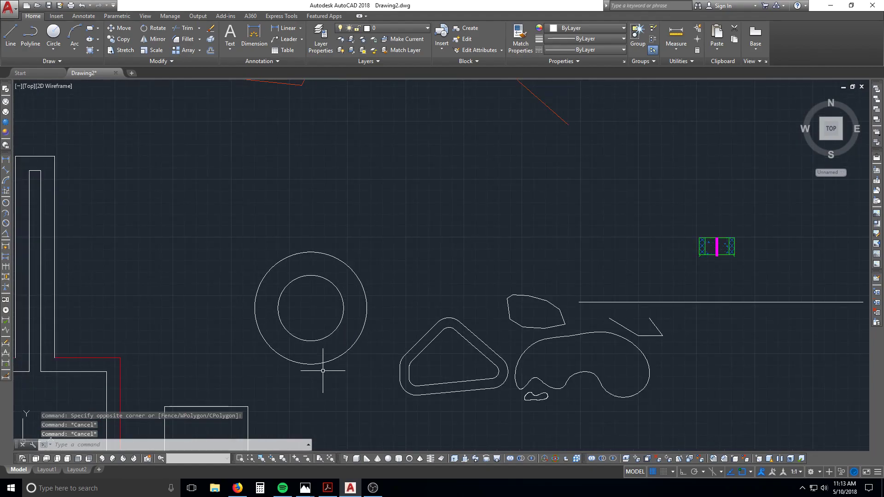
text(m)
key(Return)
click(377, 351)
click(353, 318)
key(Return)
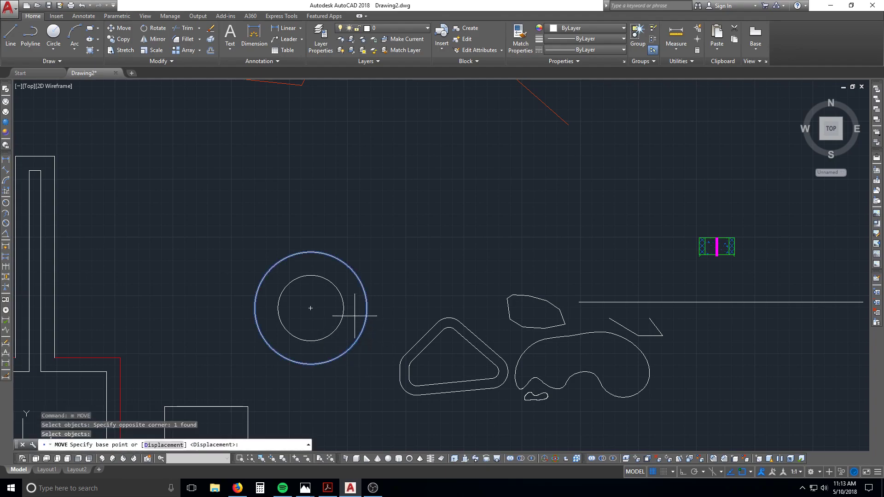
click(369, 304)
click(281, 304)
Try to join the two touching circles with the JOIN command
scroll(281, 305, up, 2)
middle_drag(272, 306, 355, 296)
text(j)
key(Return)
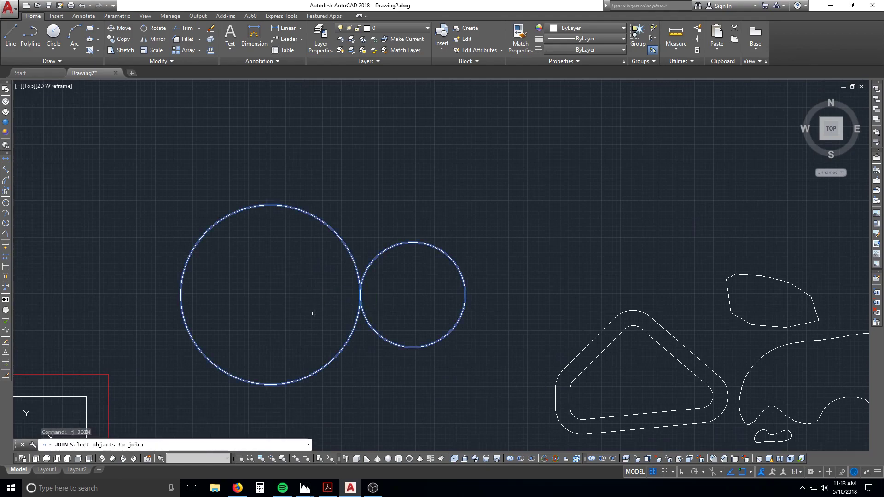
key(Return)
key(Escape)
key(Escape)
key(Escape)
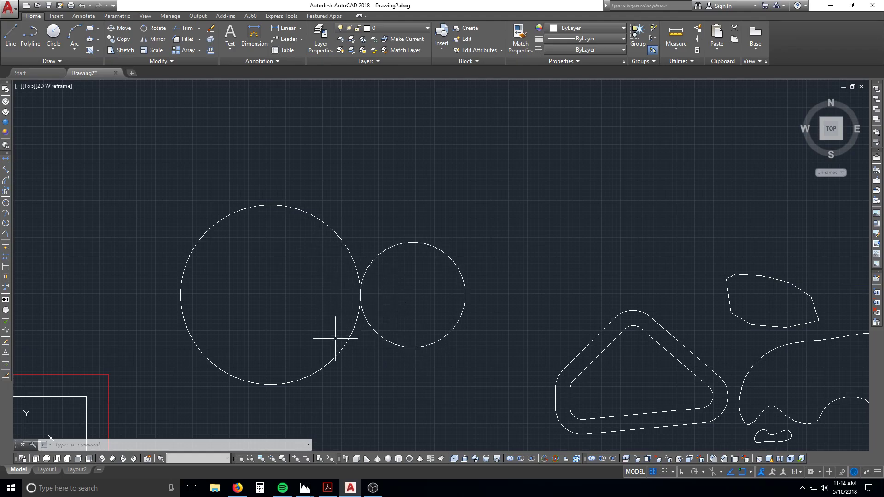
key(Escape)
key(Escape)
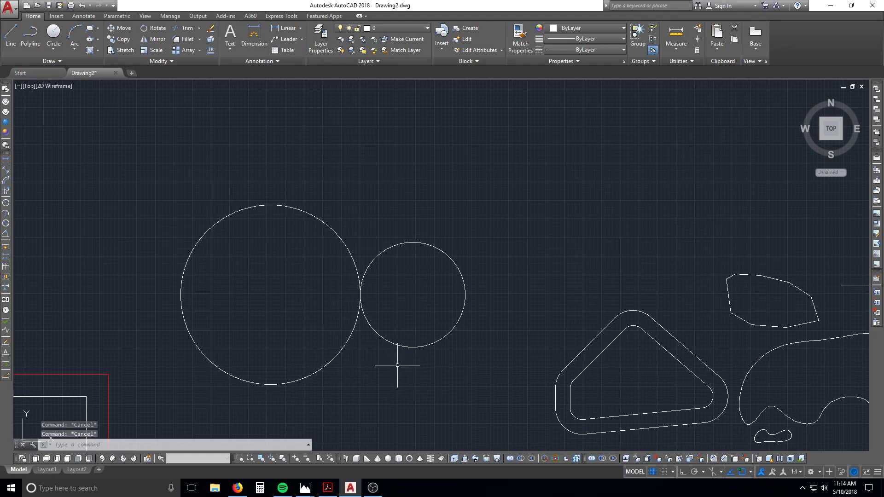
Move the smaller circle horizontally toward the larger circle with Ortho on, so the two circles overlap slightly
key(Escape)
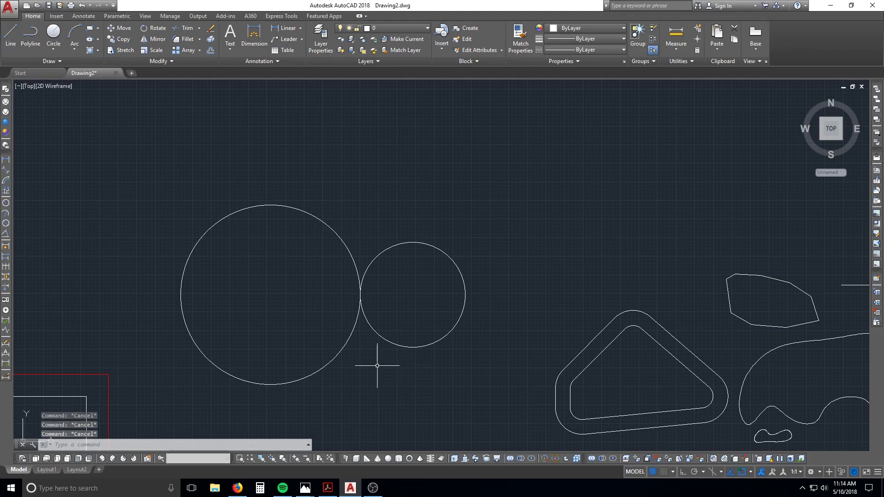
text(m)
key(space)
click(416, 343)
click(396, 374)
key(space)
click(392, 372)
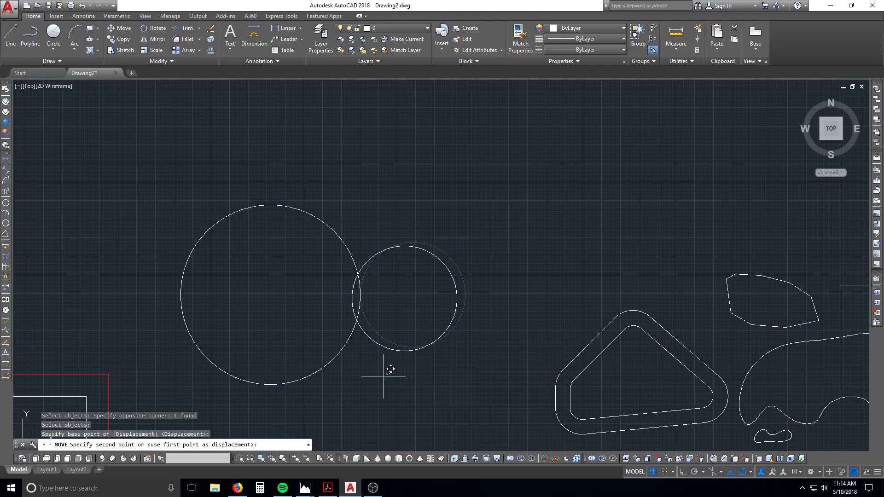
key(F8)
key(Escape)
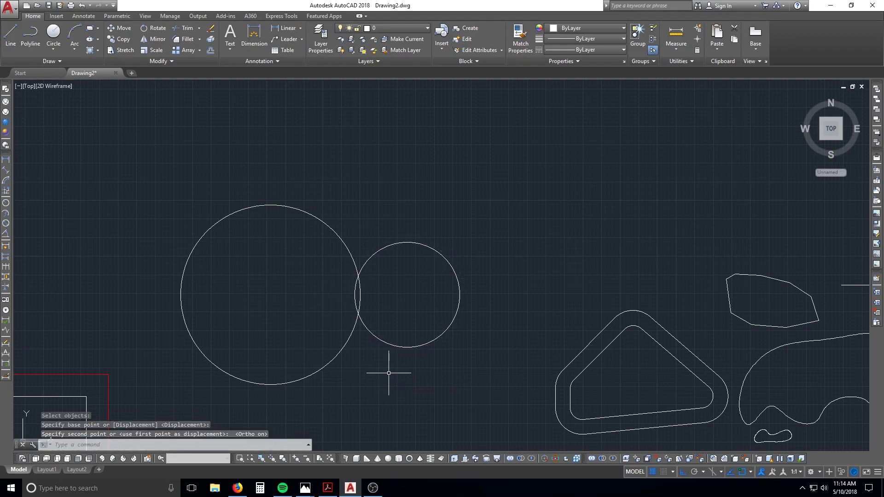
Draw a circle with a radius of about 5 9/16 inches between the smaller overlapping circle and the rounded triangles
scroll(360, 291, up, 2)
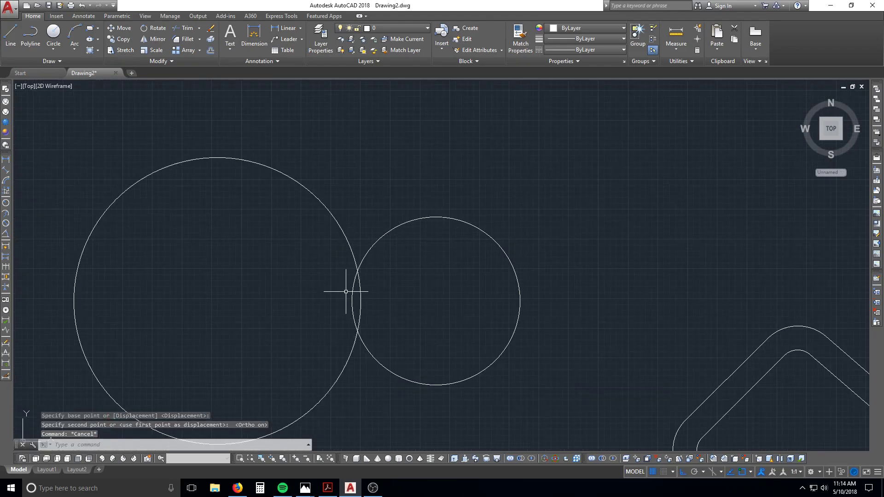
scroll(474, 351, down, 4)
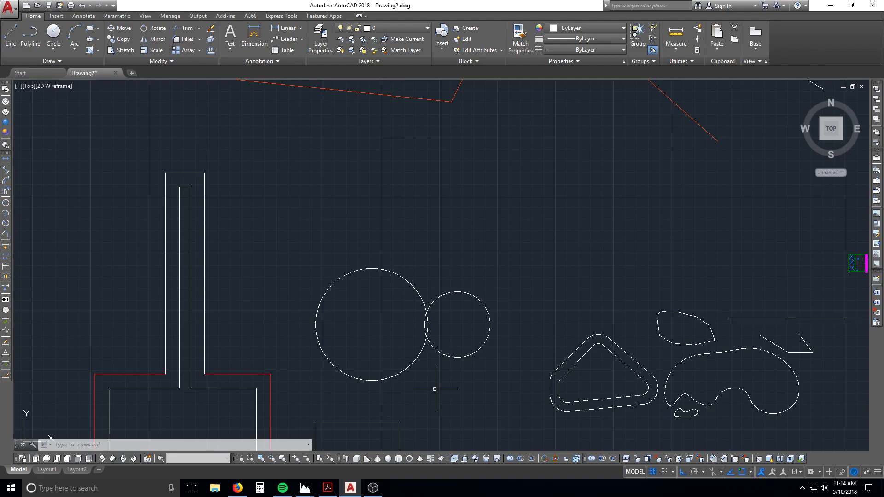
scroll(446, 355, up, 4)
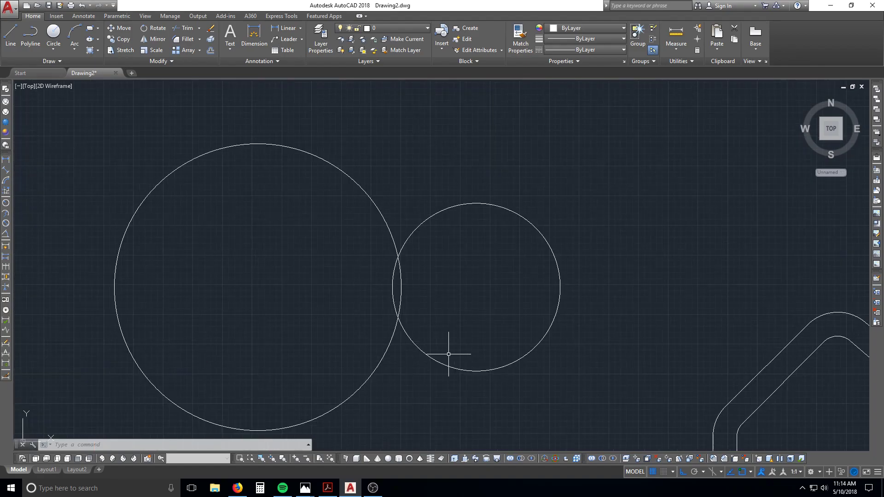
text(c)
key(Return)
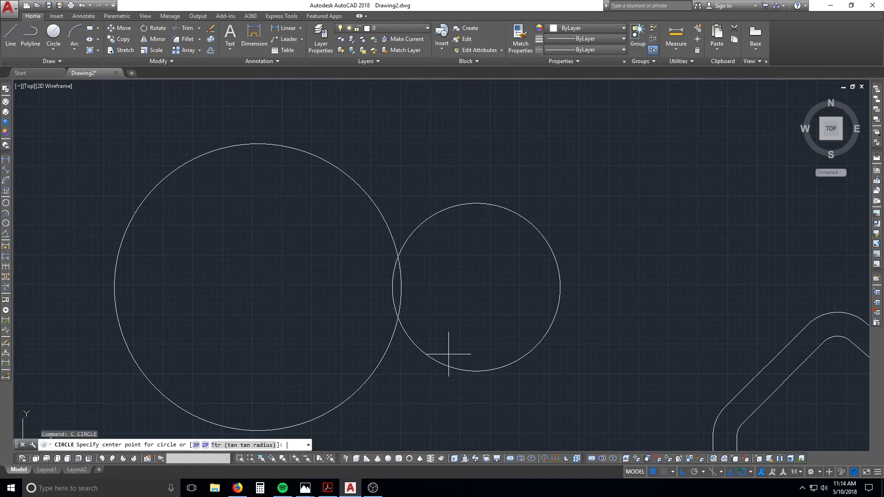
scroll(507, 306, down, 4)
click(556, 284)
key(Escape)
text(c)
key(Return)
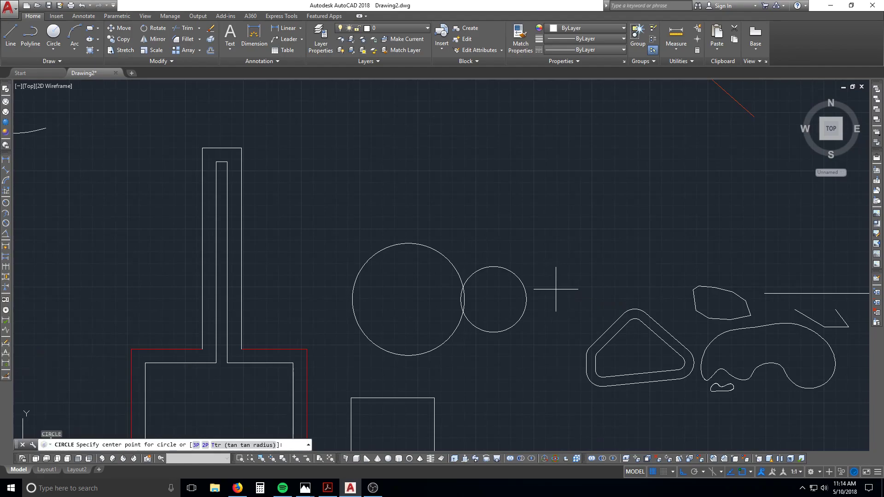
click(555, 289)
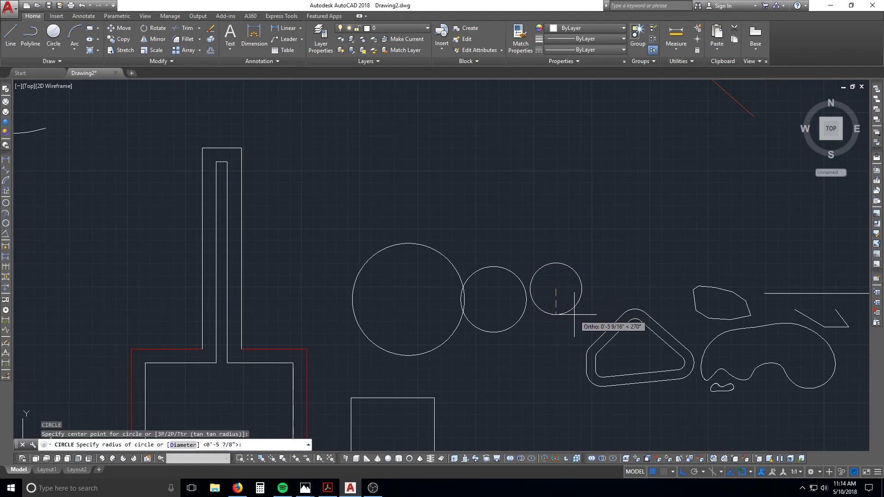
click(574, 315)
Erase the new circle beside the overlapping pair
text(e)
key(Return)
click(606, 275)
click(560, 290)
key(Return)
key(Escape)
key(Escape)
Draw a circle with a radius of 1 inch in the empty area above the rounded triangles
text(c)
key(Return)
scroll(592, 272, up, 4)
click(529, 255)
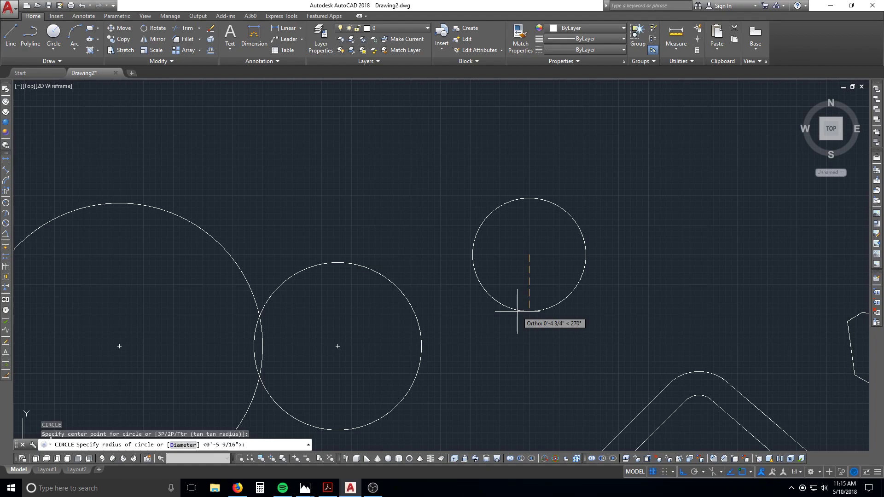
key(Return)
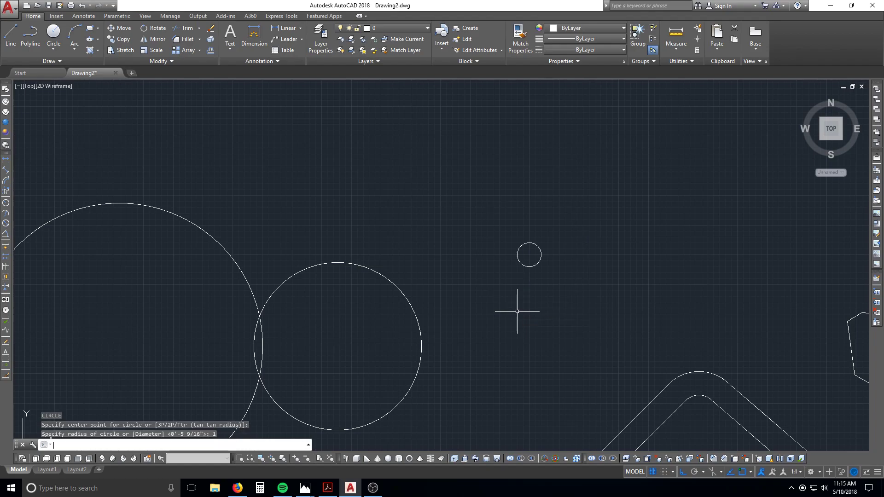
Erase the 1-inch-radius circle above the rounded triangles
scroll(532, 271, up, 5)
text(e)
key(Return)
click(554, 267)
click(525, 241)
key(Return)
key(Escape)
key(Escape)
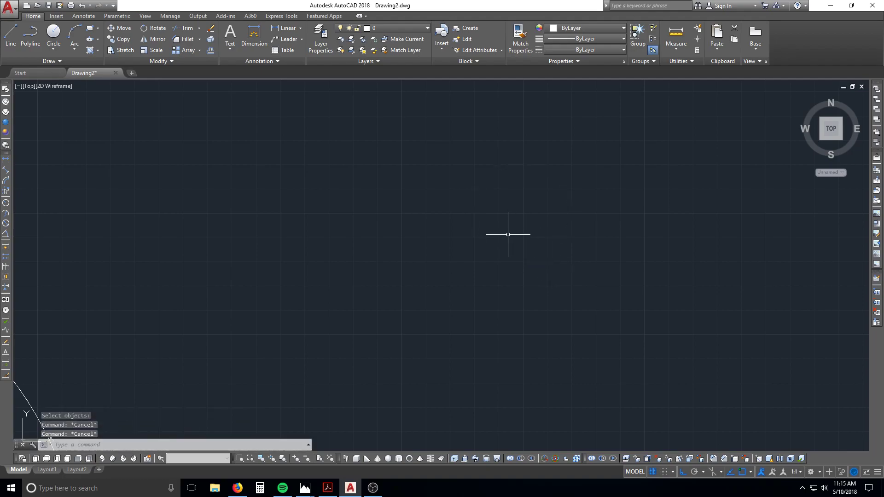
text(c)
key(Return)
click(504, 243)
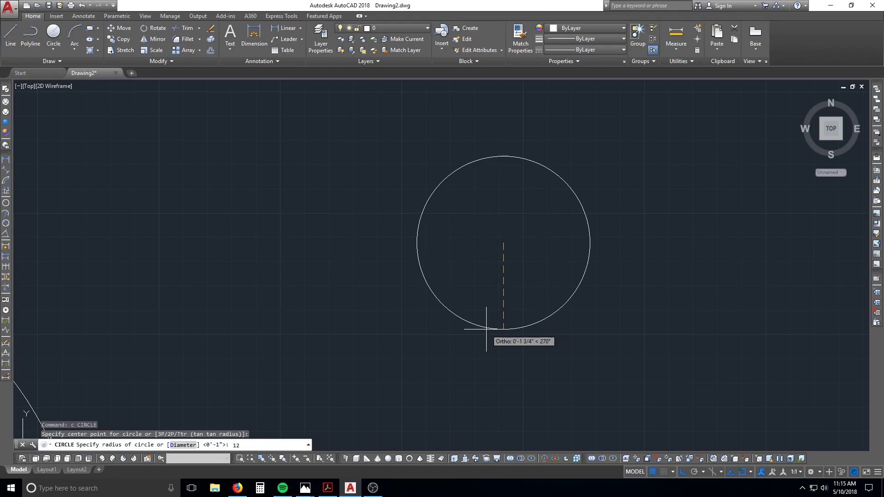
key(BackSpace)
key(BackSpace)
key(Escape)
key(Escape)
key(Escape)
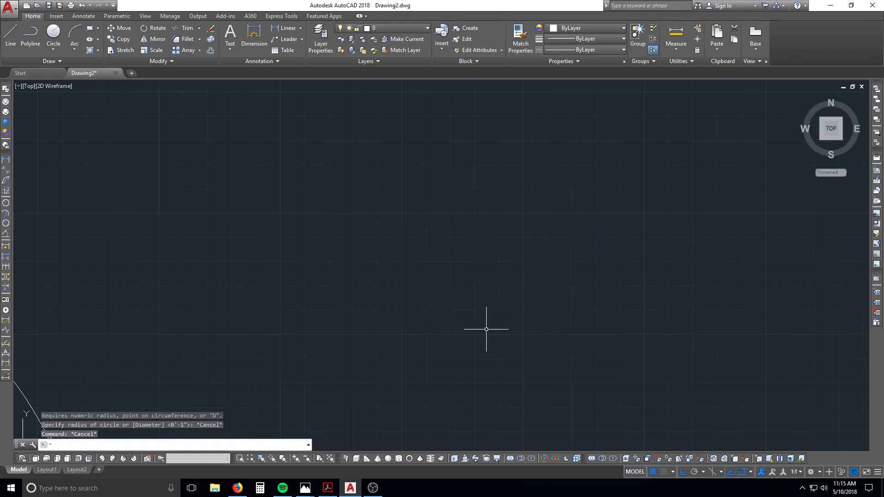
Draw a circle with a 1' radius in the empty area near the existing circles
text(c)
key(Return)
click(509, 264)
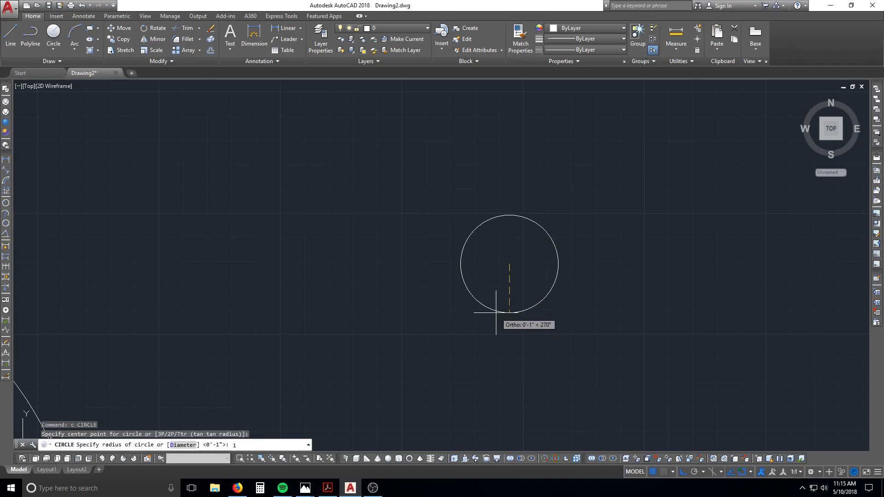
key(Return)
scroll(447, 258, down, 16)
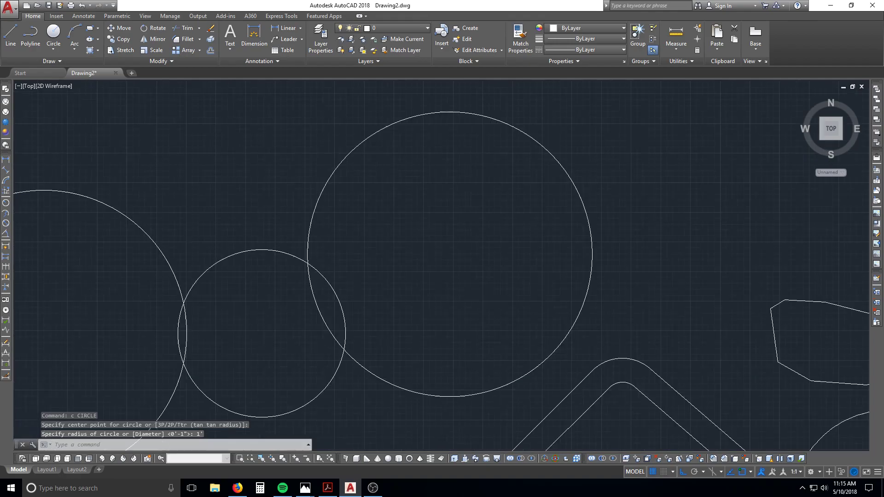
Move the new circle horizontally to the right, away from the smaller circle it overlaps
scroll(452, 259, up, 2)
key(Escape)
key(Escape)
scroll(460, 259, up, 4)
text(m)
click(482, 241)
click(462, 256)
key(space)
click(488, 248)
click(511, 244)
Move the same circle straight up, clear of the rounded triangle
key(space)
click(511, 247)
click(482, 258)
key(space)
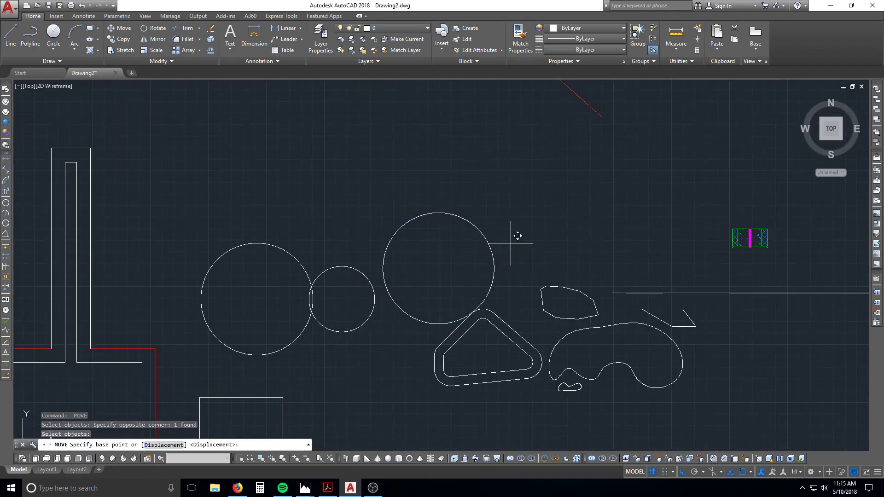
click(513, 245)
click(506, 200)
key(space)
key(Escape)
Show the properties of the moved circle and set its diameter to 1'
scroll(478, 254, up, 4)
middle_drag(464, 241, 472, 292)
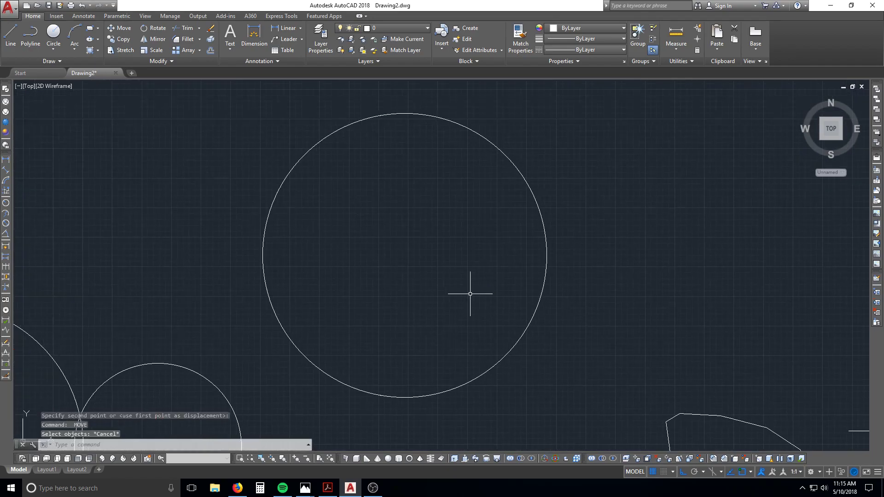
click(393, 374)
click(357, 402)
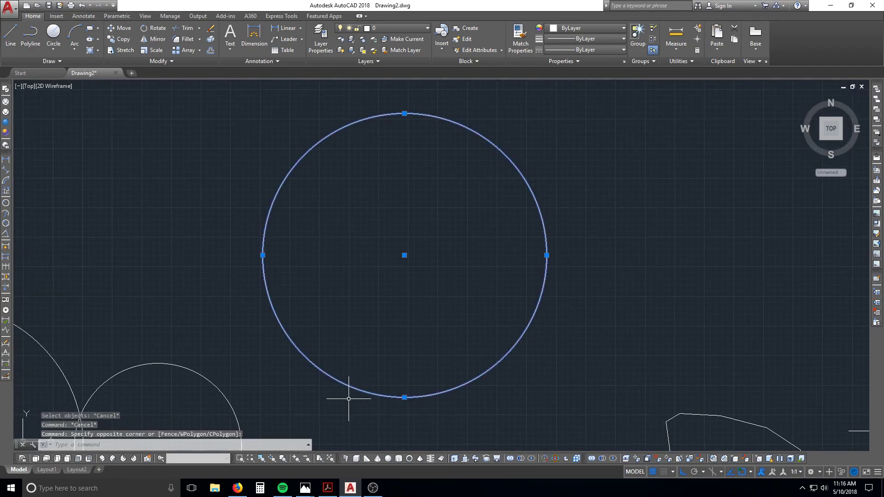
text(pr)
key(Return)
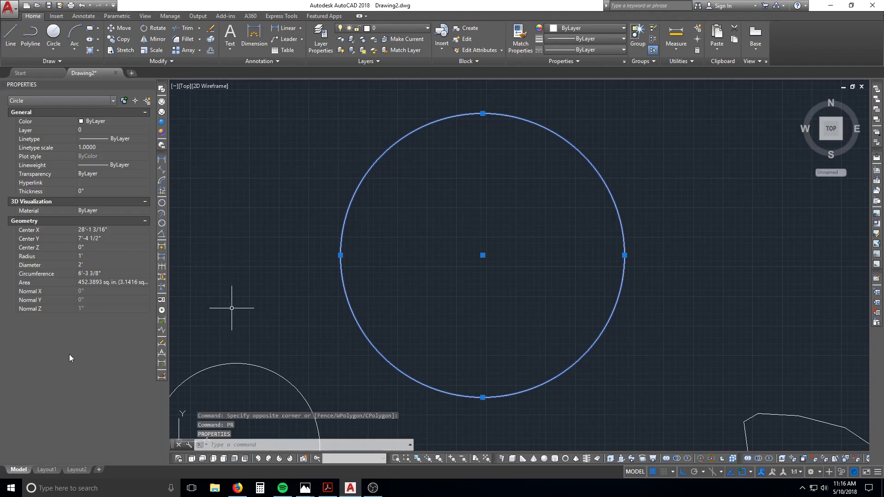
click(85, 265)
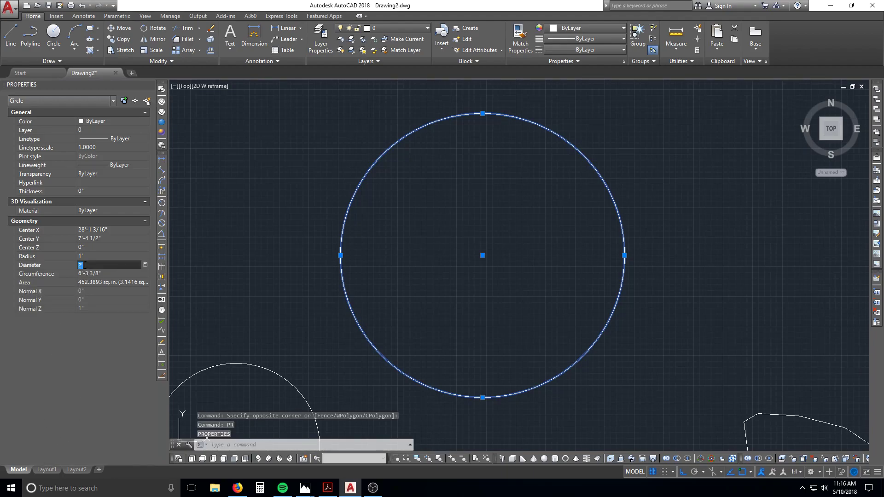
click(86, 256)
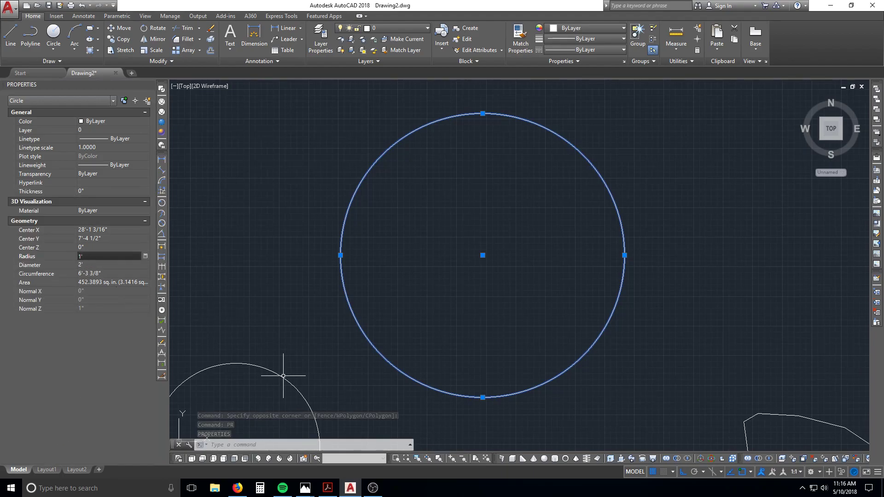
click(92, 267)
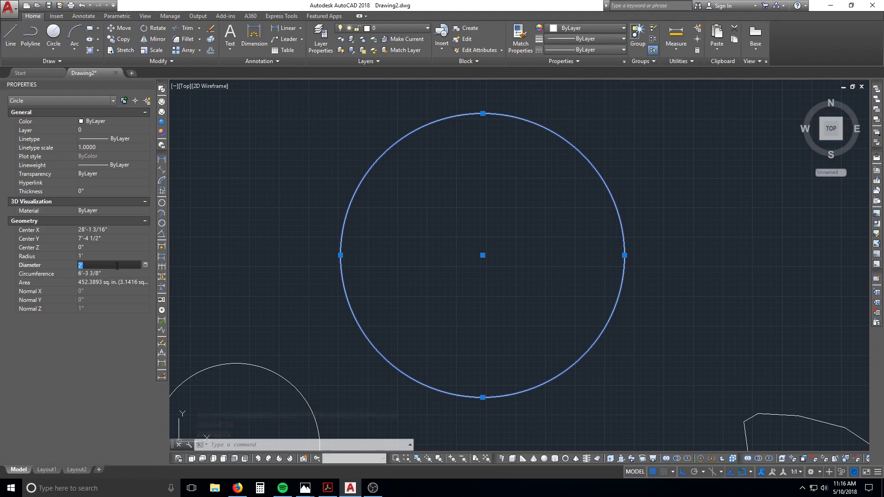
text(1')
key(Tab)
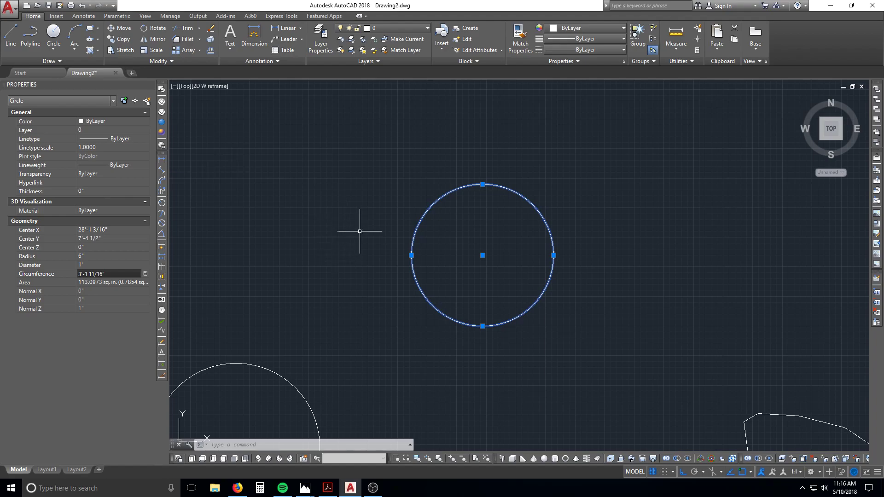
Erase the resized circle above the rounded triangle
scroll(409, 276, down, 4)
key(Escape)
text(e)
key(Return)
click(464, 308)
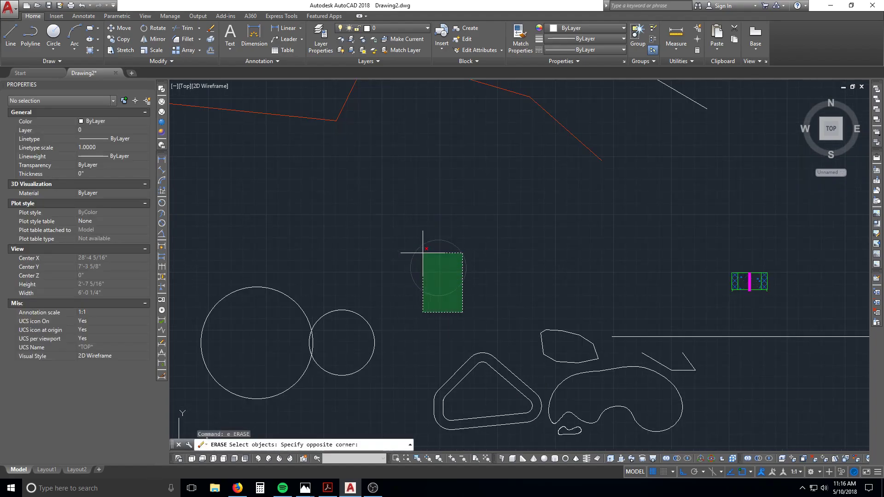
click(414, 250)
key(Return)
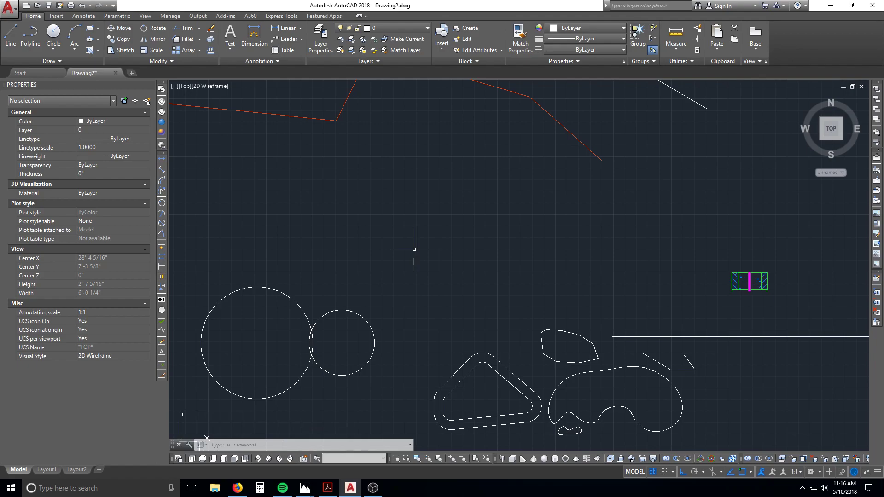
key(Escape)
text(co)
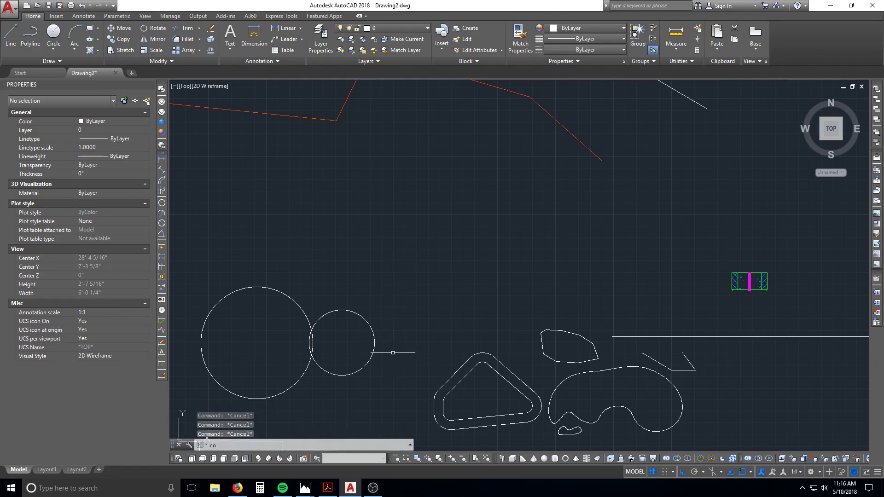
key(Return)
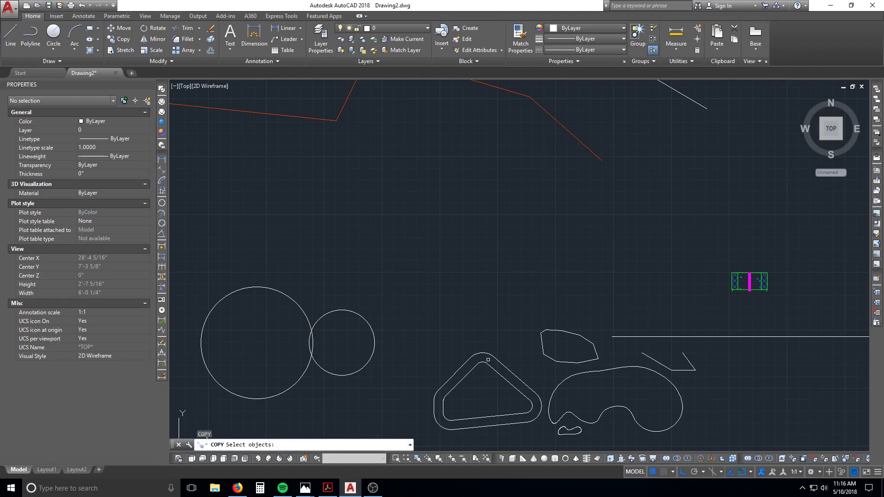
middle_drag(582, 436, 446, 322)
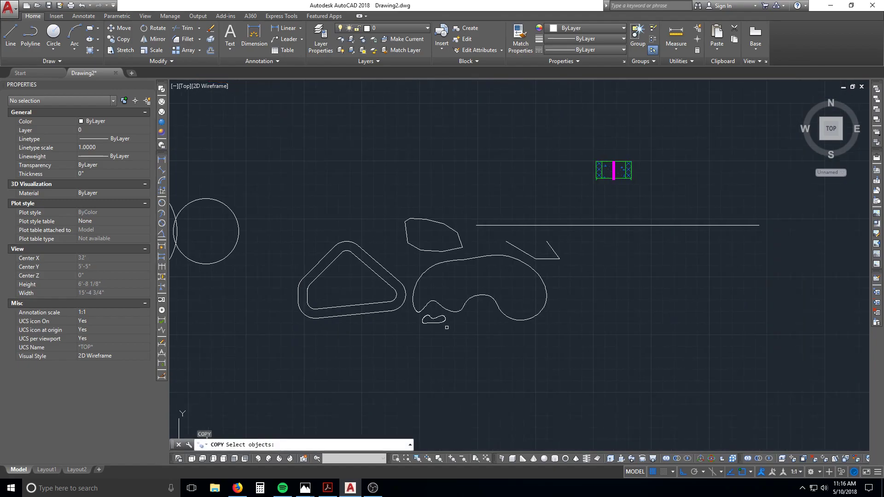
click(444, 322)
scroll(444, 321, up, 6)
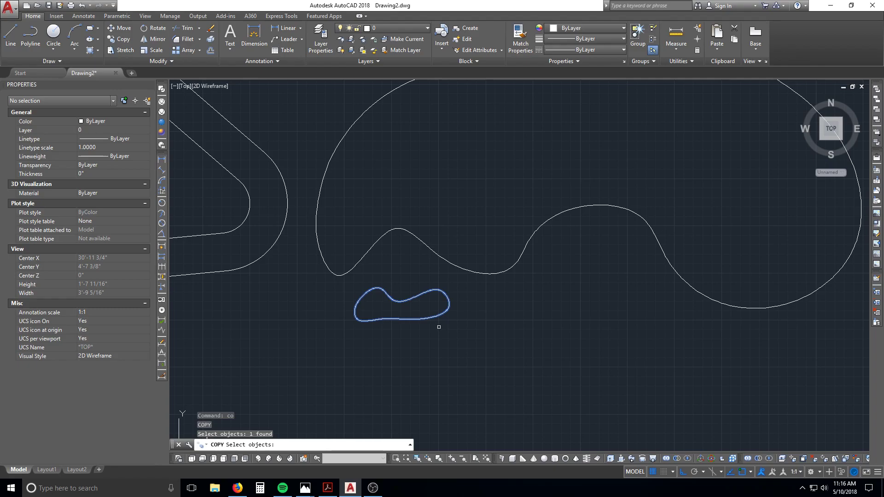
key(Escape)
key(Escape)
key(Escape)
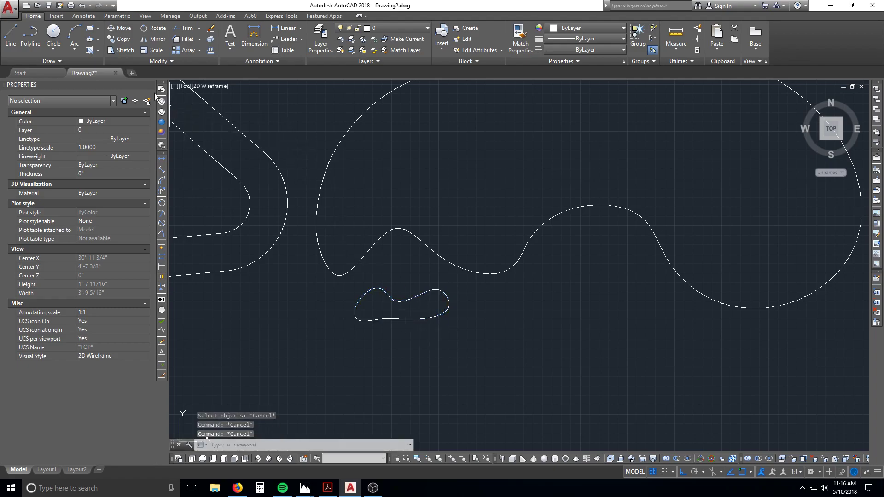
Close the Properties palette and copy the small closed spline straight down, placing the copy directly below the original
click(153, 84)
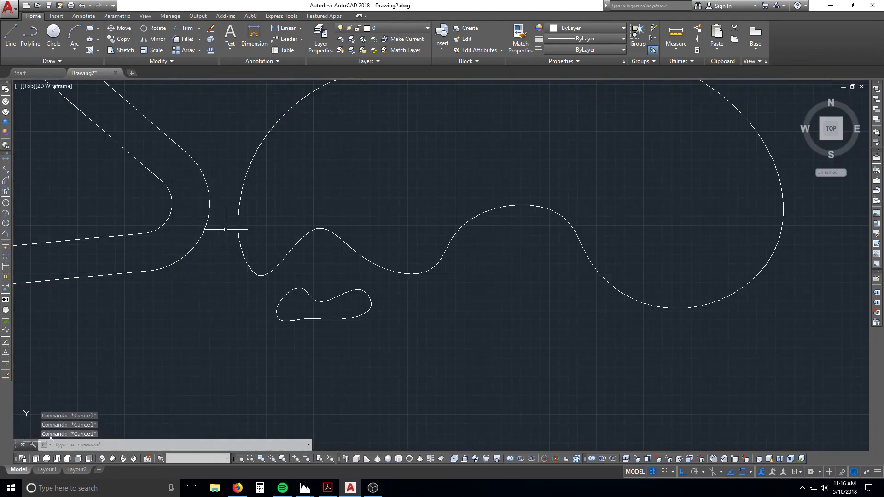
text(co)
key(Return)
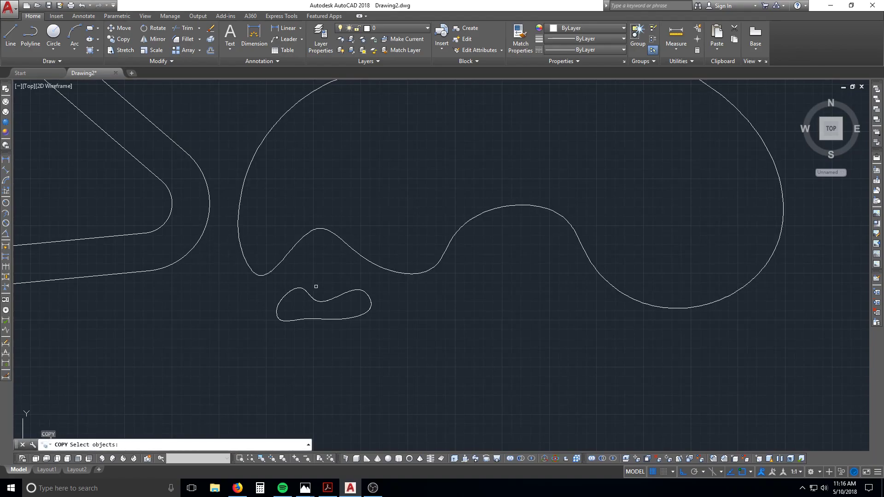
click(334, 297)
click(335, 299)
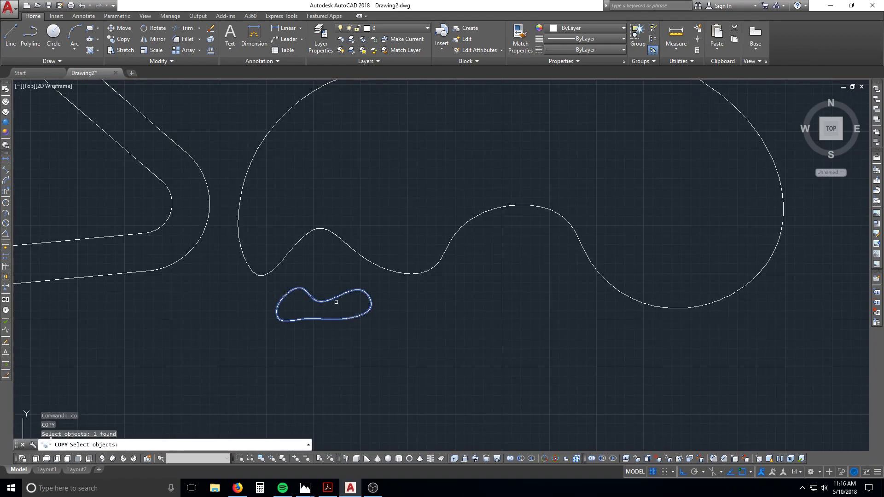
key(Return)
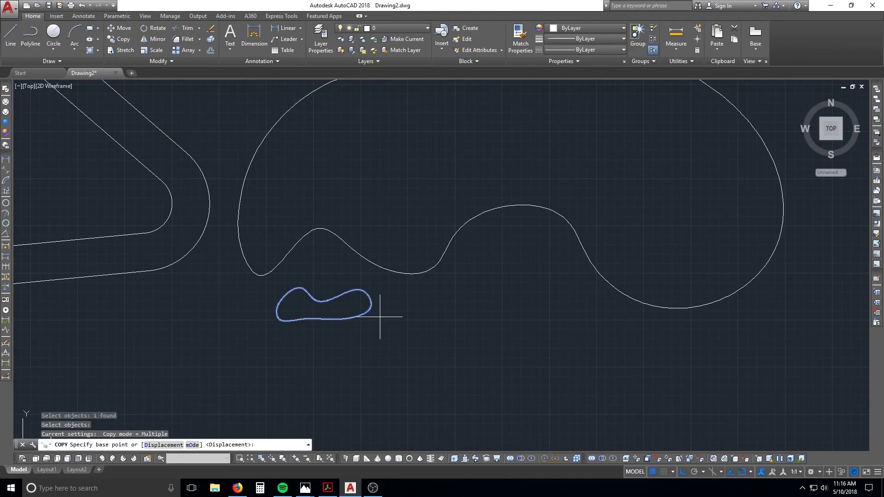
click(323, 301)
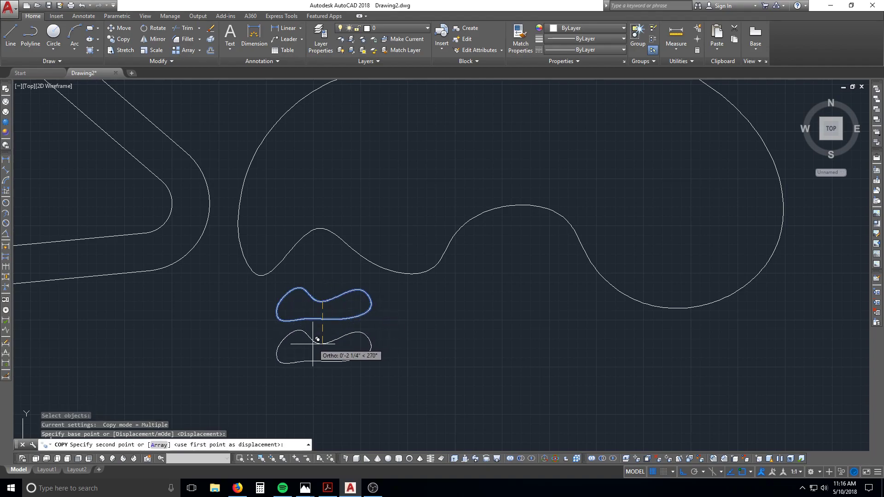
click(327, 348)
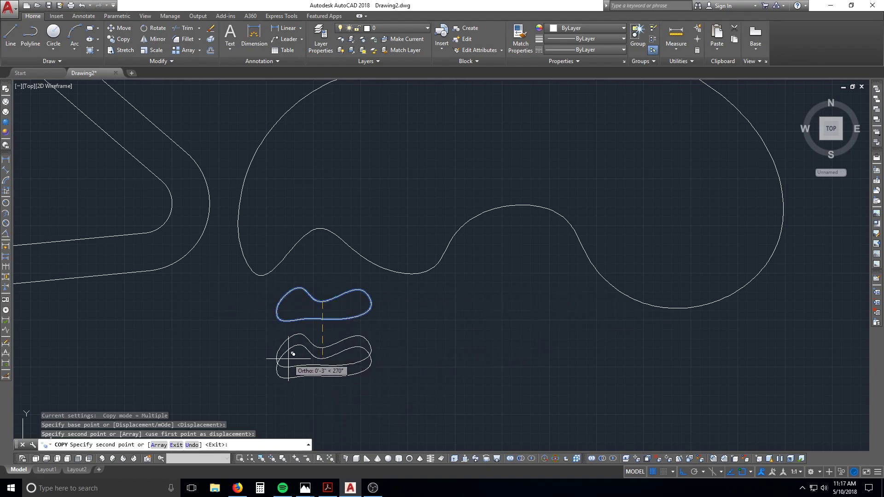
Turn Ortho off and place four more copies of the small spline, three in a column to the right and one at the lower left
key(F8)
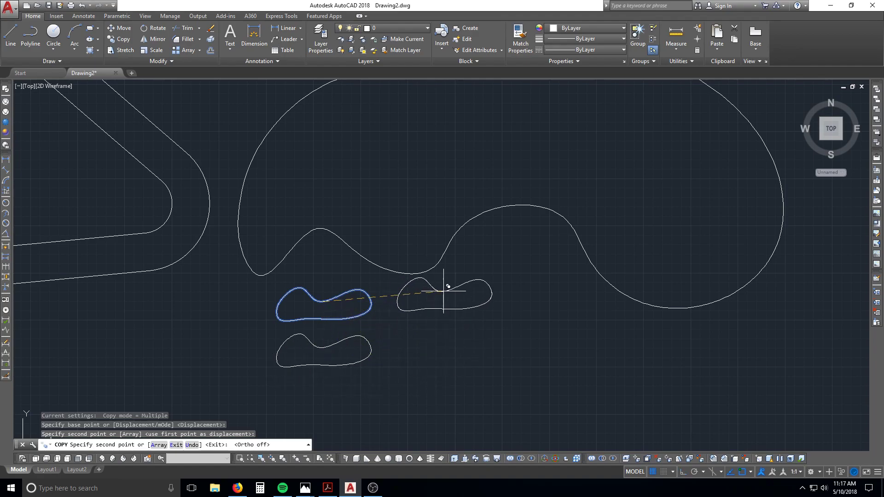
click(444, 295)
click(453, 346)
click(442, 399)
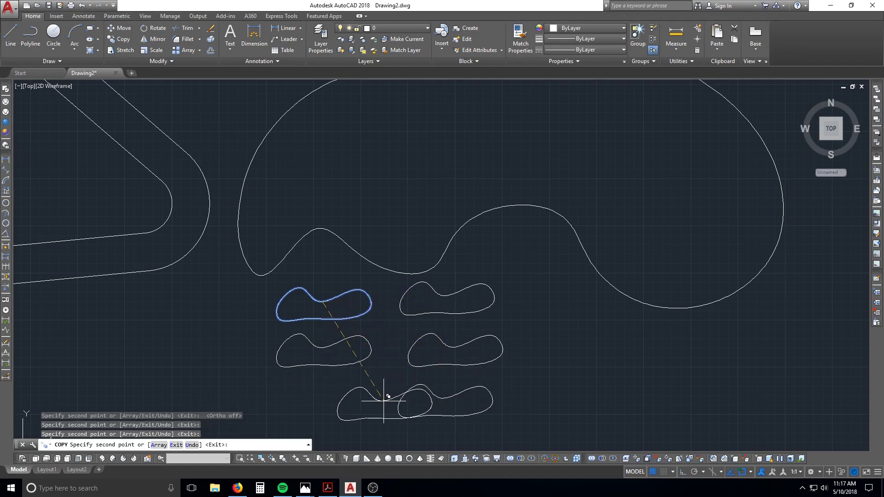
click(339, 403)
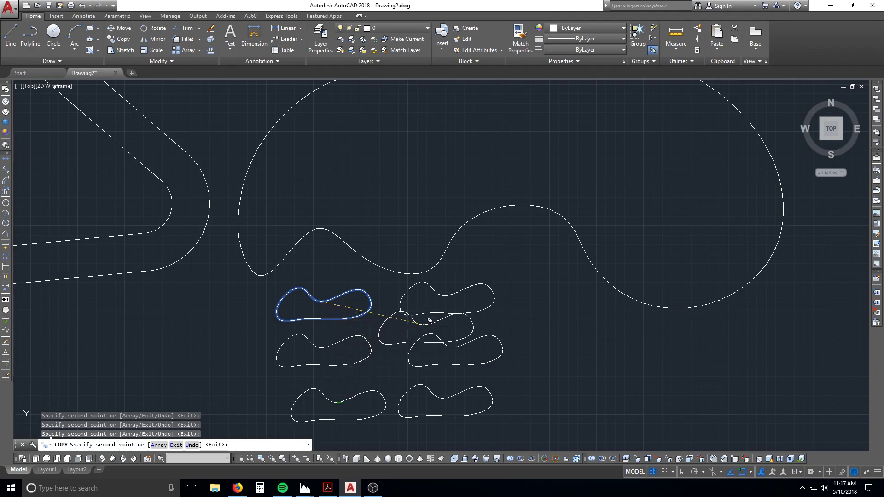
key(Escape)
click(411, 348)
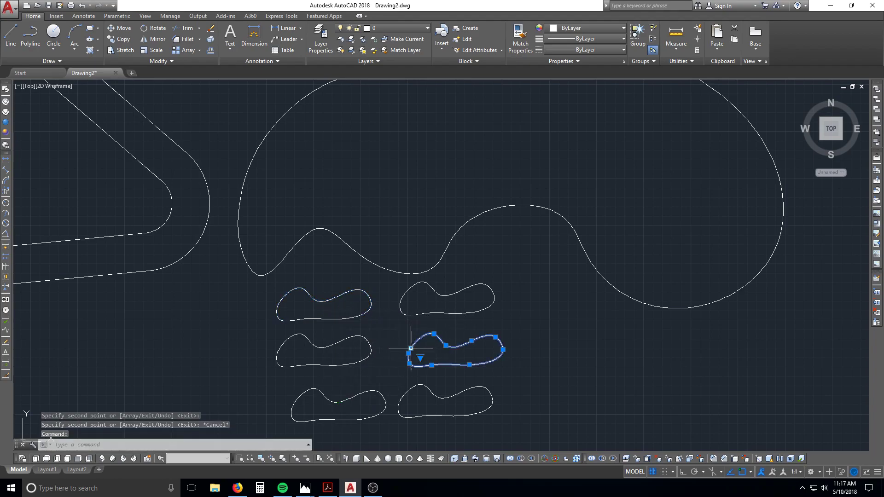
click(385, 352)
key(Escape)
click(414, 304)
click(399, 309)
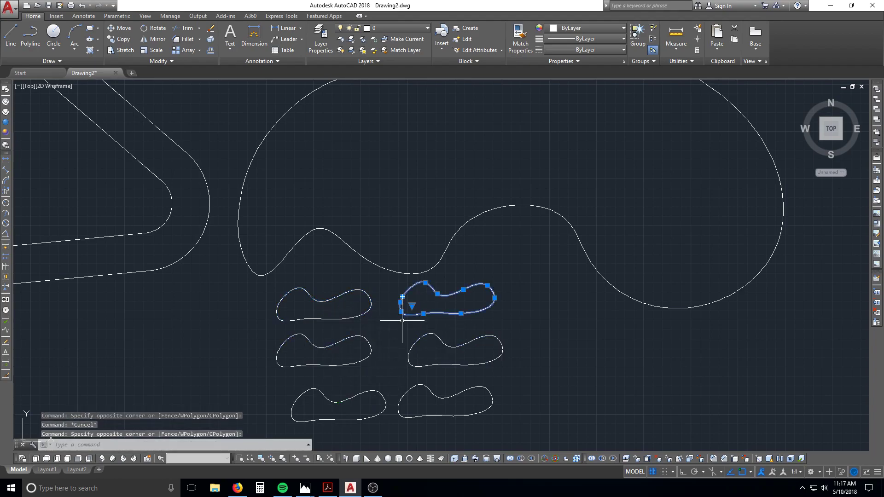
click(411, 402)
click(376, 388)
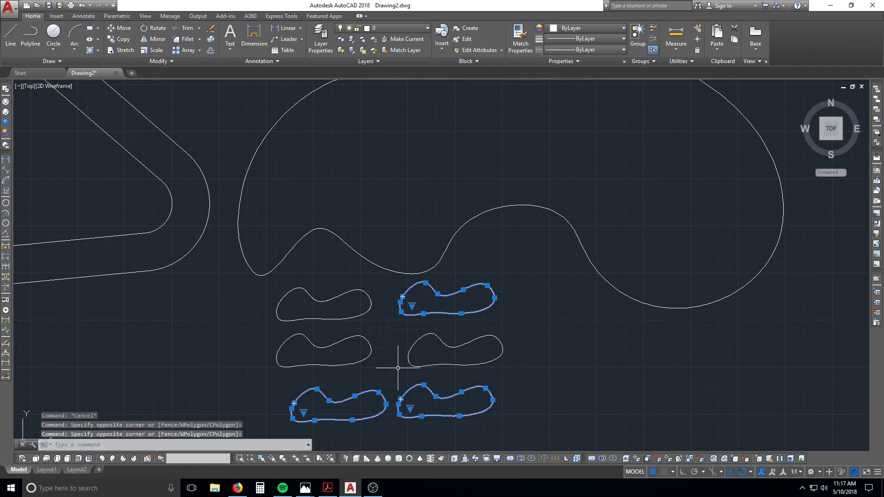
key(Escape)
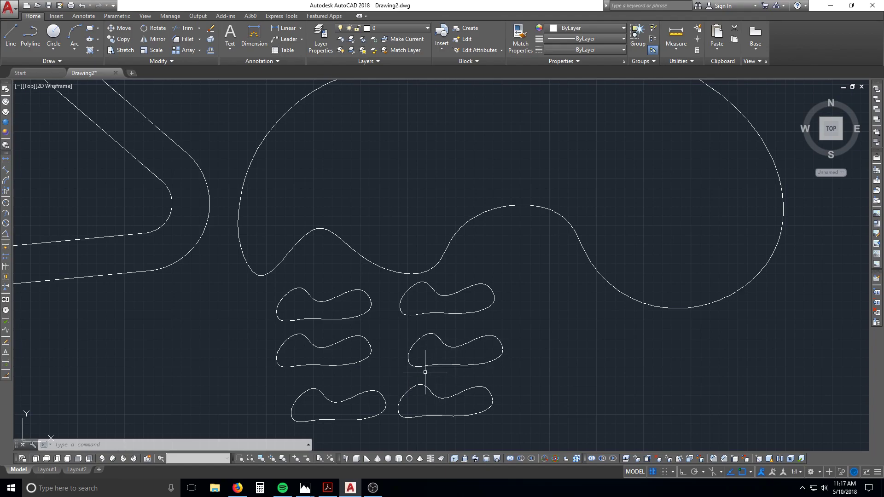
key(Escape)
key(Escape)
Erase all five copies of the small spline, leaving only the original below the large curved shape
middle_drag(474, 381, 411, 345)
key(Escape)
text(e)
key(Return)
click(436, 391)
click(326, 271)
key(Return)
key(Return)
click(319, 340)
click(299, 316)
key(Return)
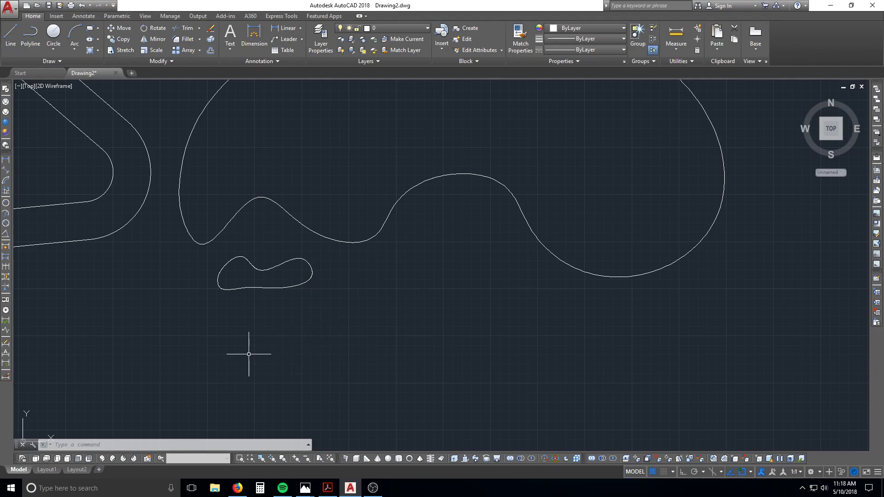
key(Escape)
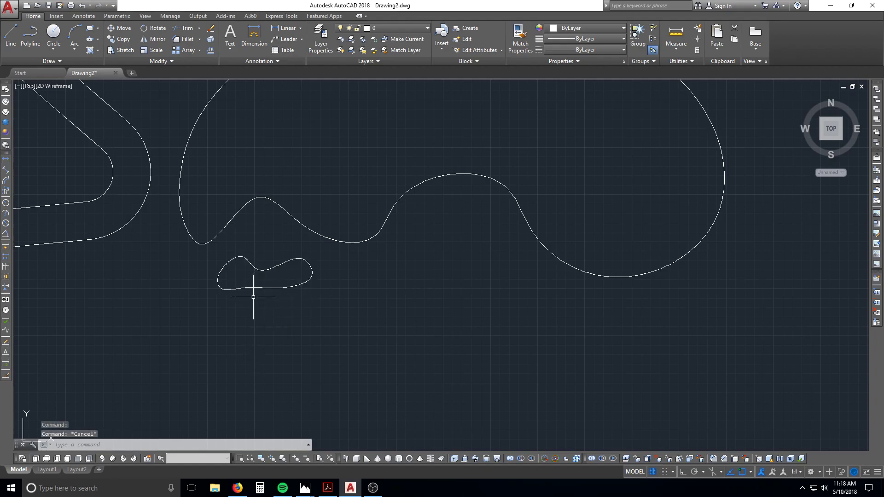
key(Escape)
key(Escape)
click(265, 278)
key(Escape)
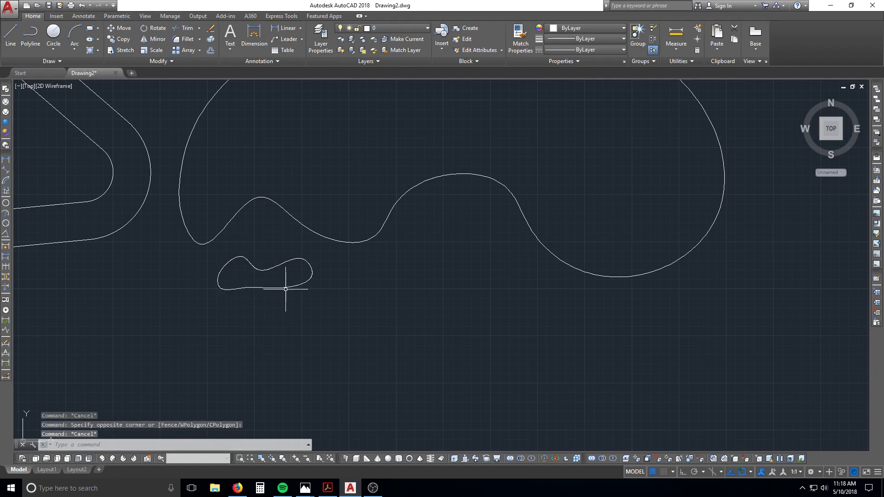
Copy the small closed spline straight down with Ortho on, placing one copy directly below the original
text(co)
key(Return)
click(295, 301)
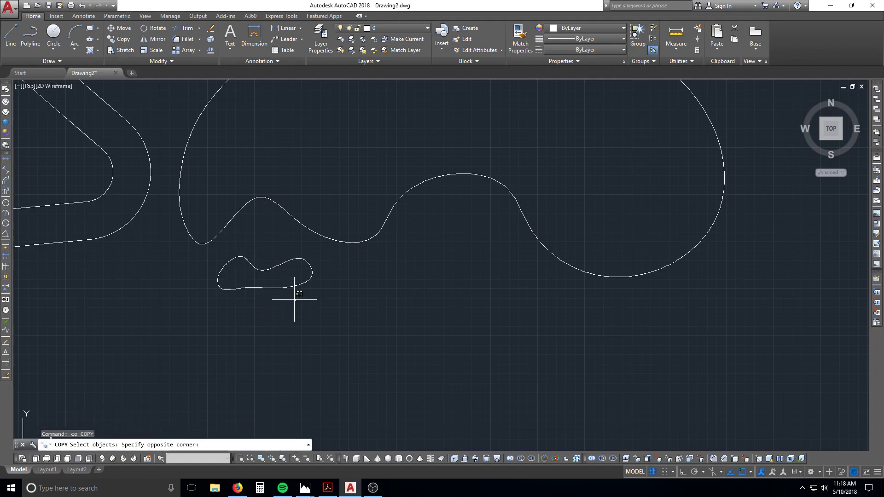
click(282, 282)
key(Return)
click(270, 289)
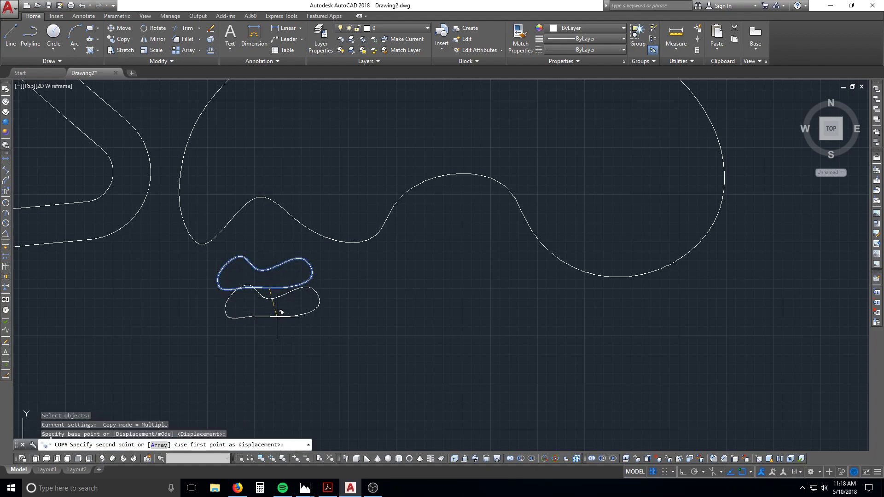
key(F8)
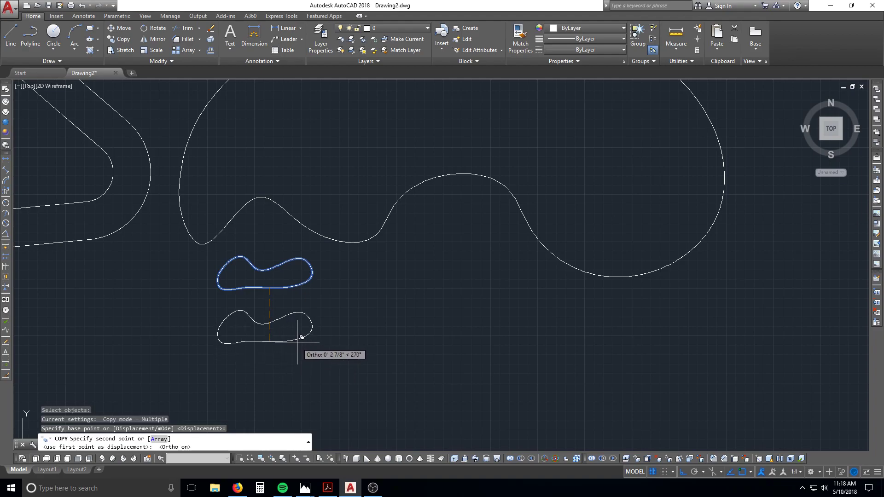
click(288, 329)
key(Escape)
key(Escape)
Change the colour of the lower spline copy to Magenta
scroll(277, 323, up, 3)
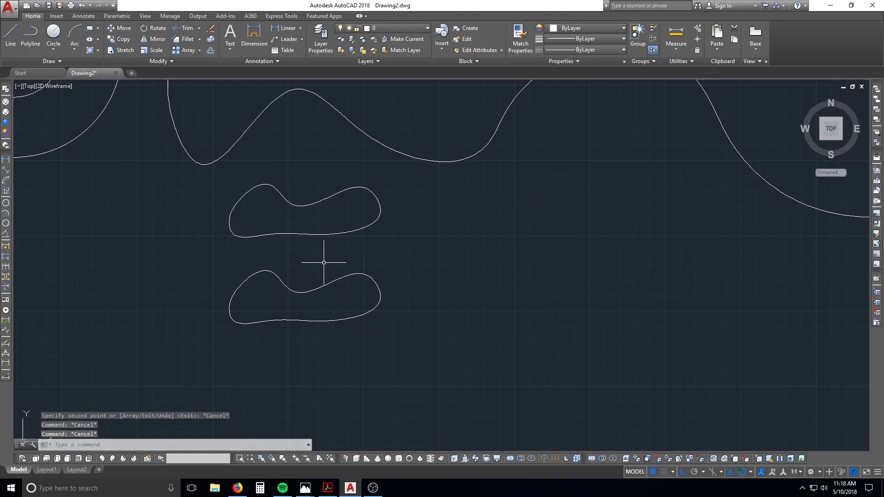
click(322, 258)
click(291, 306)
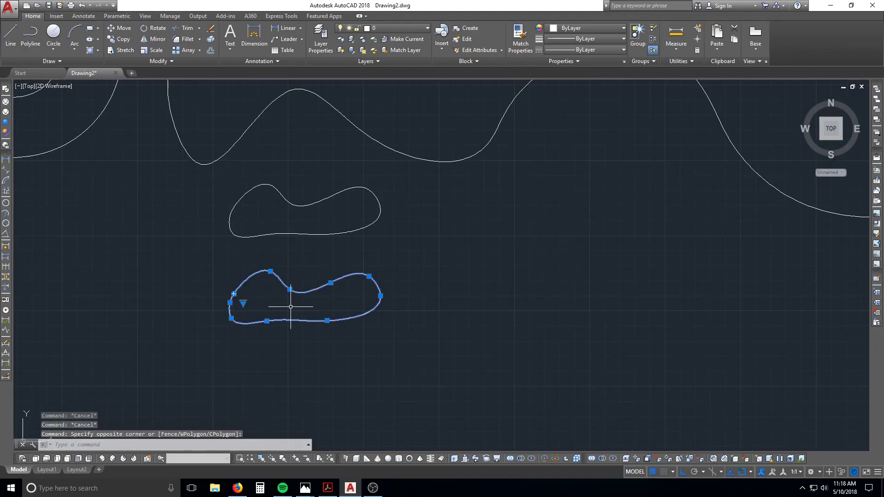
click(570, 28)
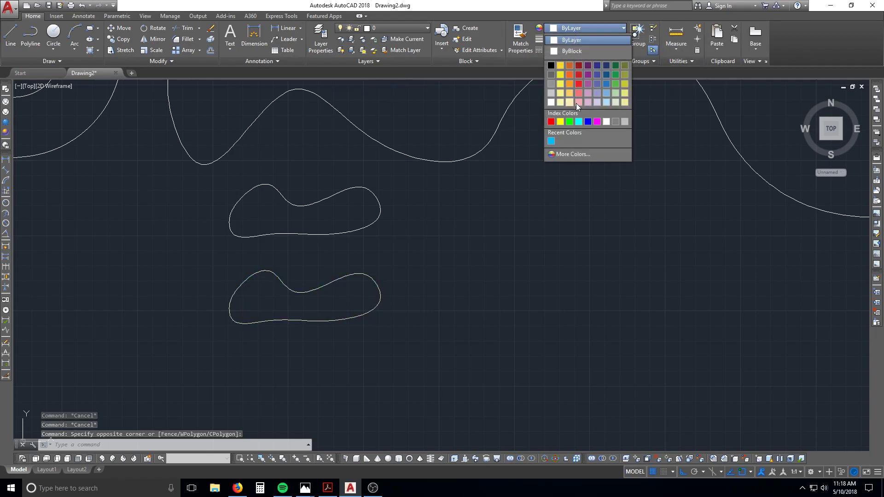
click(597, 122)
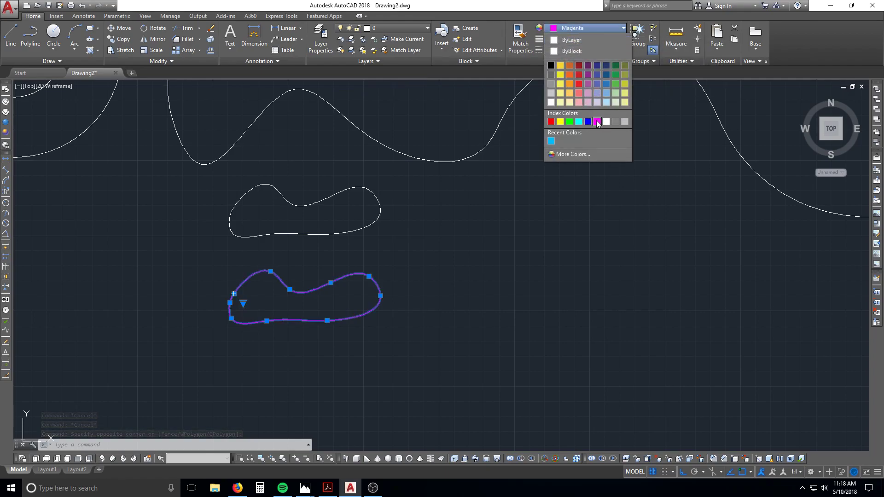
key(Escape)
key(Escape)
scroll(297, 304, up, 2)
key(Escape)
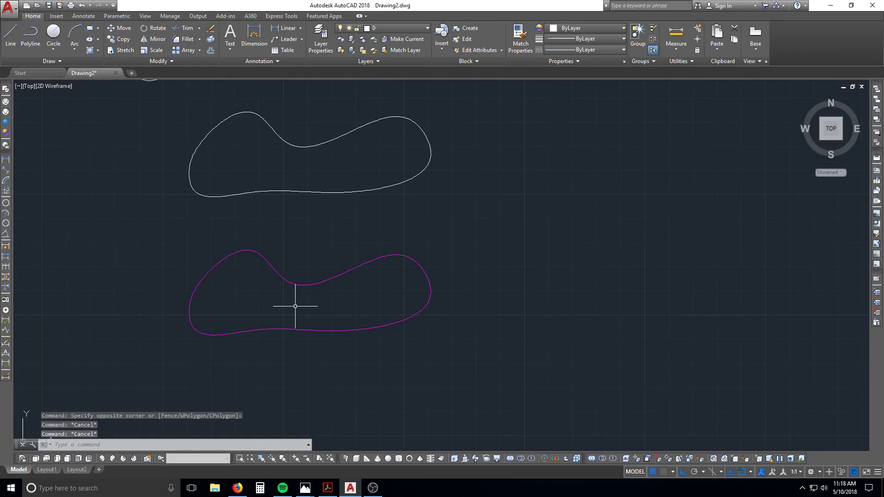
Offset the magenta spline outward by about 1/16 inch, setting the distance with two picked points
scroll(300, 285, up, 2)
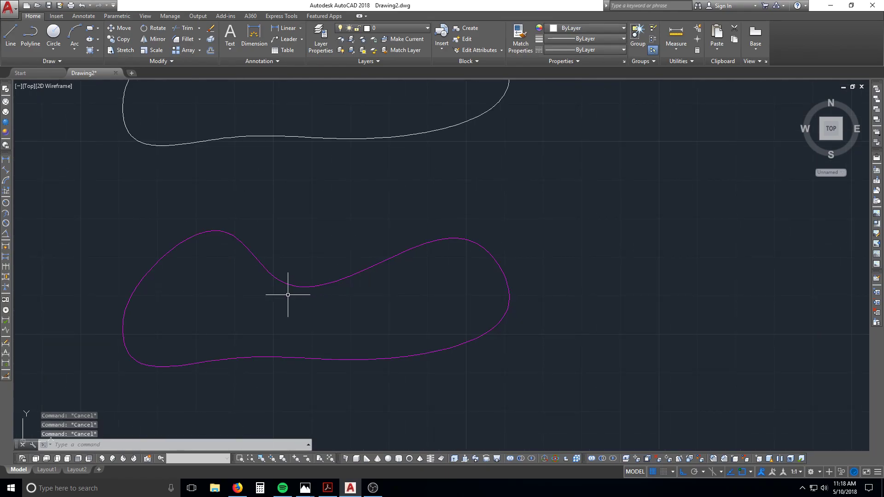
text(o)
key(Return)
click(313, 300)
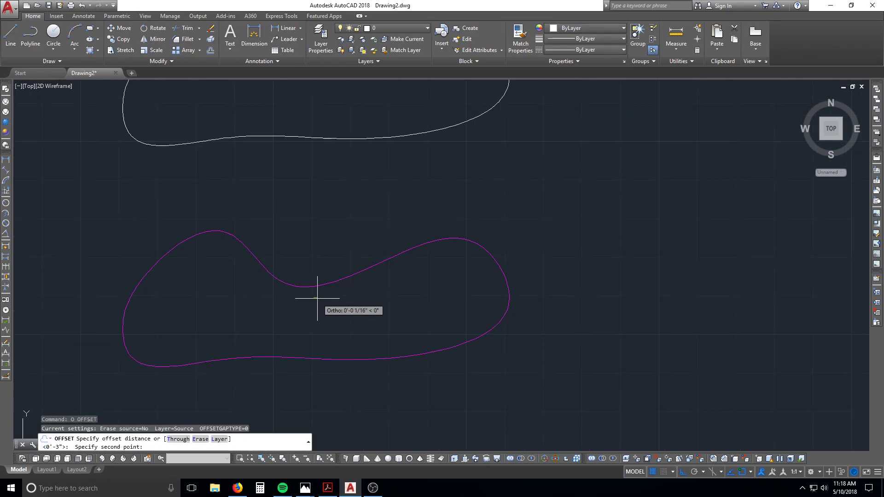
click(317, 298)
click(314, 286)
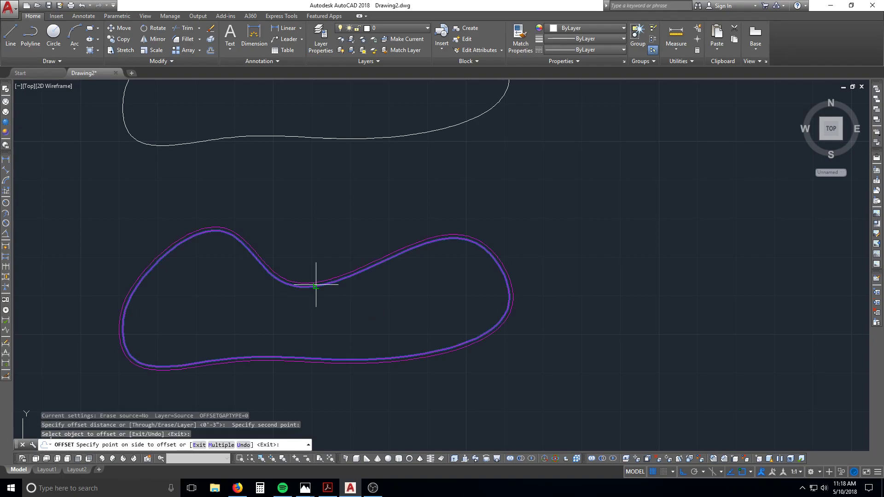
click(317, 266)
key(Escape)
Rotate both magenta splines clockwise about a point inside them with Ortho off, tilting their right end downward
scroll(316, 289, down, 4)
scroll(317, 276, up, 2)
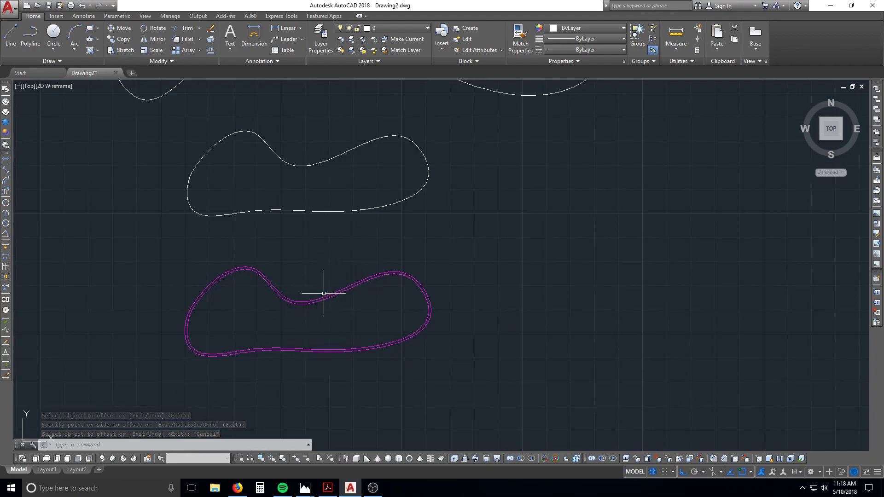
text(ro)
key(Return)
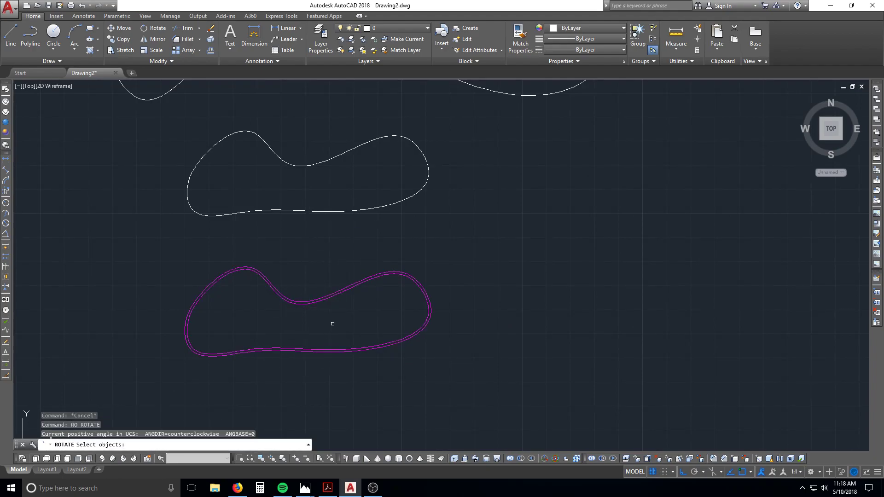
click(332, 322)
click(306, 290)
key(Return)
click(302, 325)
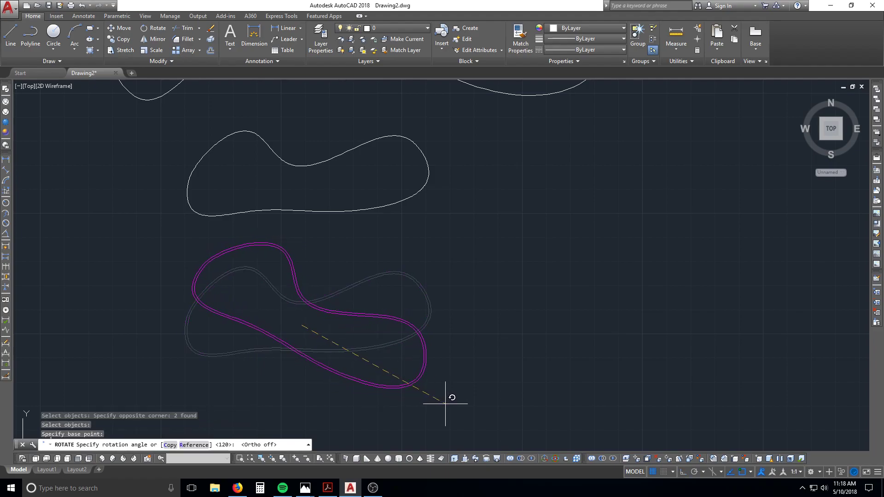
key(Escape)
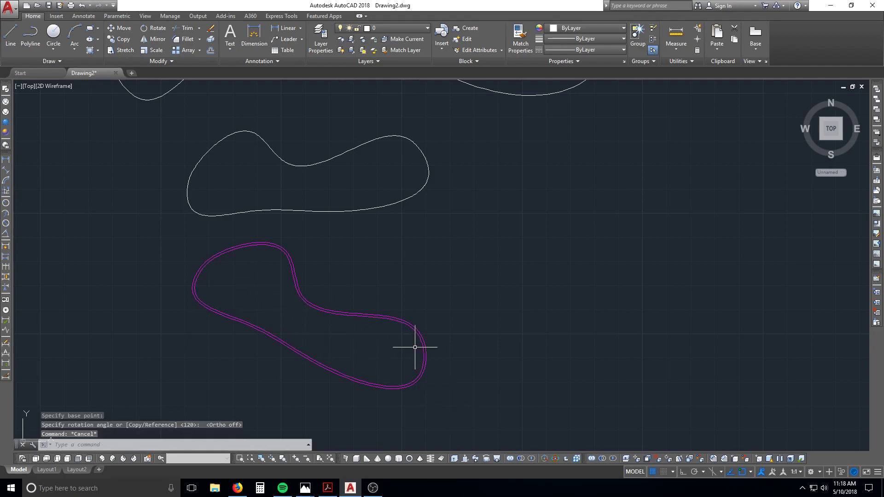
text(ro)
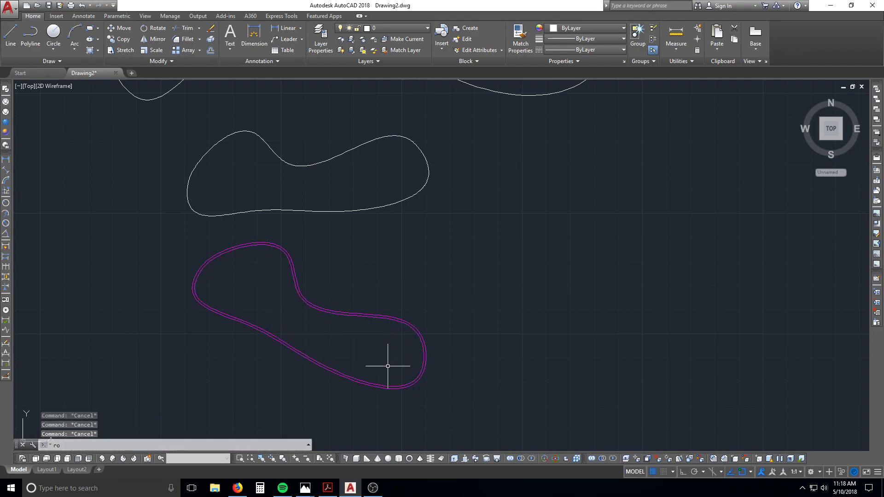
key(Return)
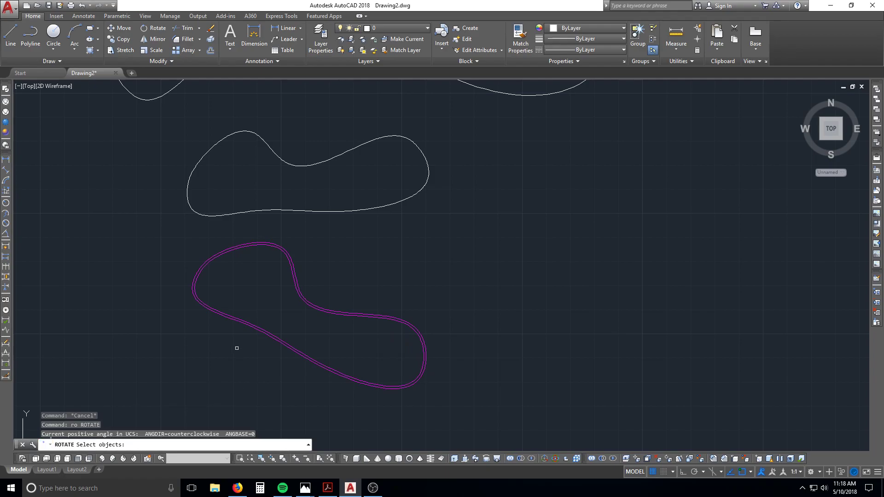
key(Escape)
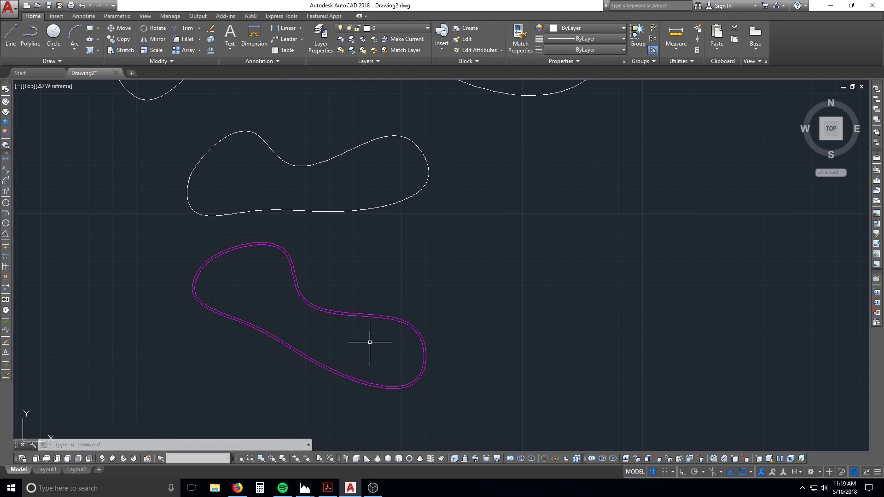
key(Escape)
scroll(276, 295, down, 2)
scroll(312, 303, up, 2)
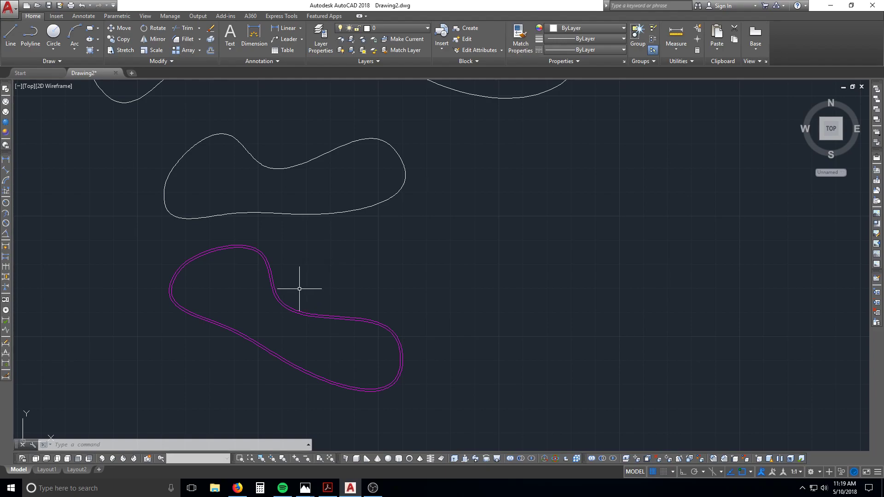
key(Escape)
key(Escape)
key(Escape)
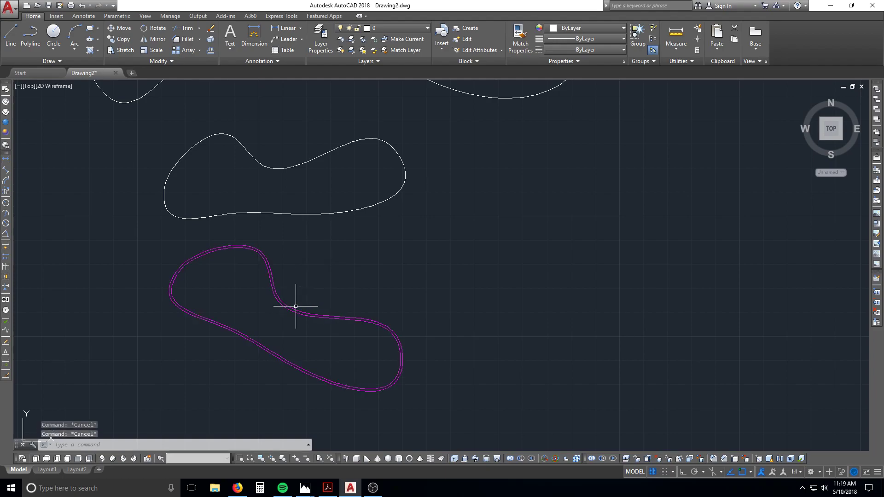
Start a block definition named bbb from the two magenta splines, with its base point at their leftmost edge
drag(299, 302, 285, 323)
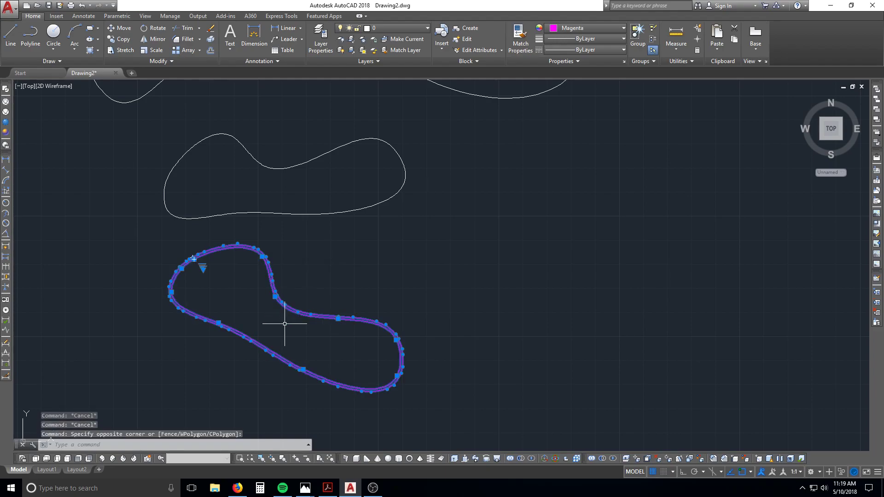
text(block)
key(Return)
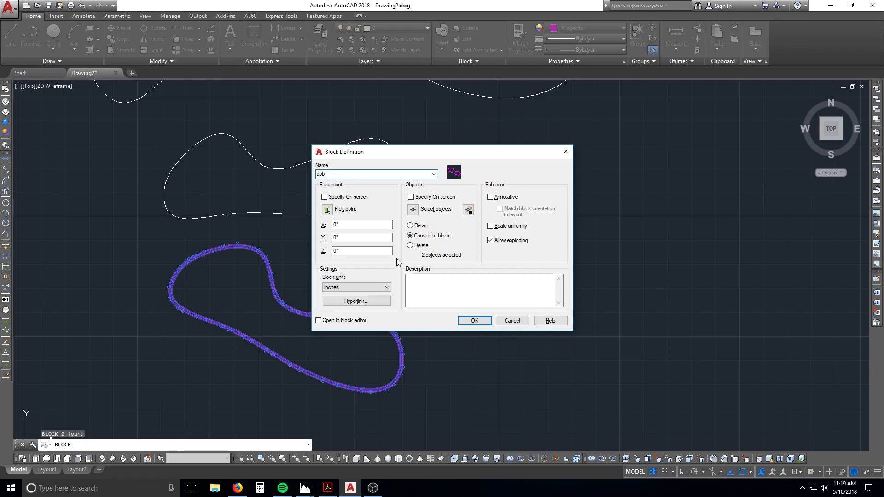
click(327, 211)
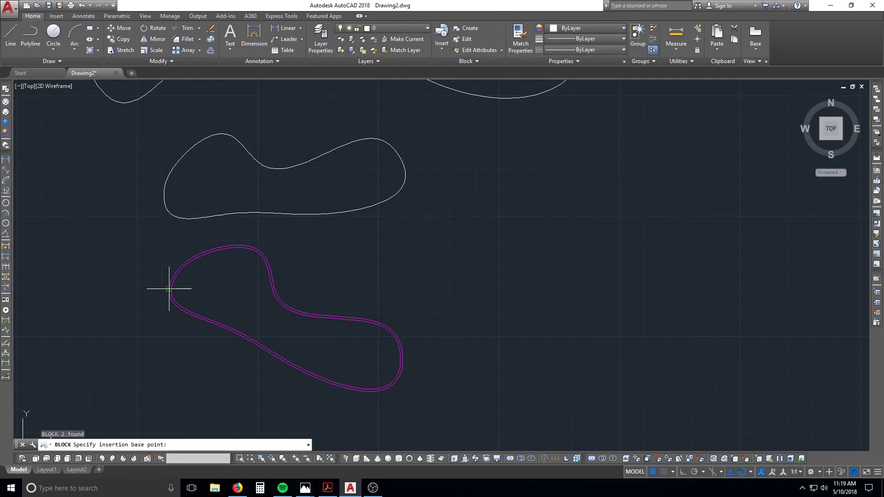
click(169, 289)
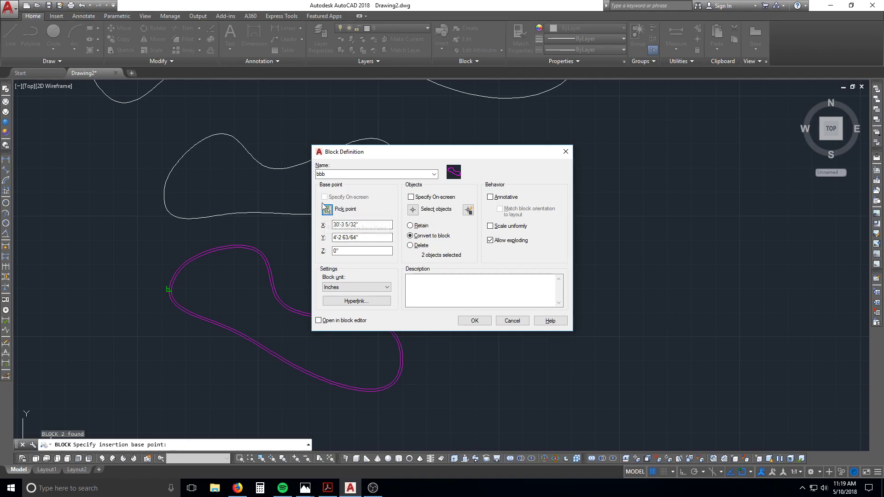
Reselect both magenta splines as the block's objects and create the block with Convert to block
click(414, 210)
click(380, 288)
click(344, 330)
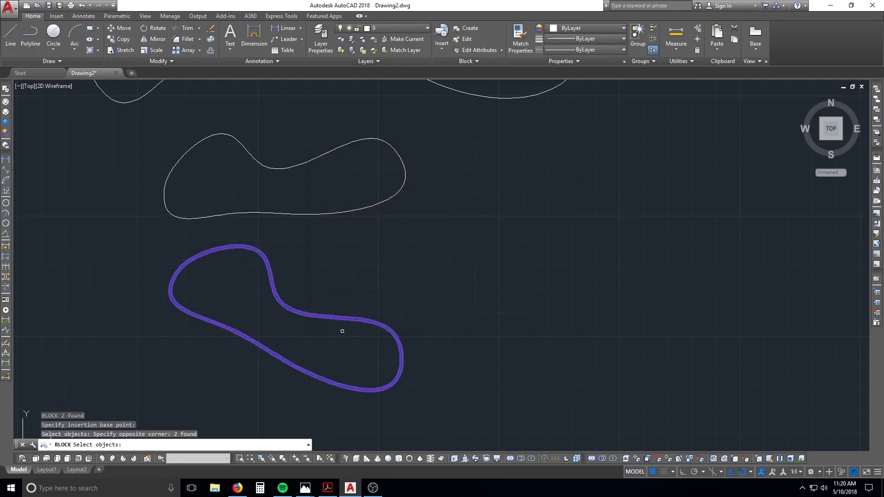
key(Return)
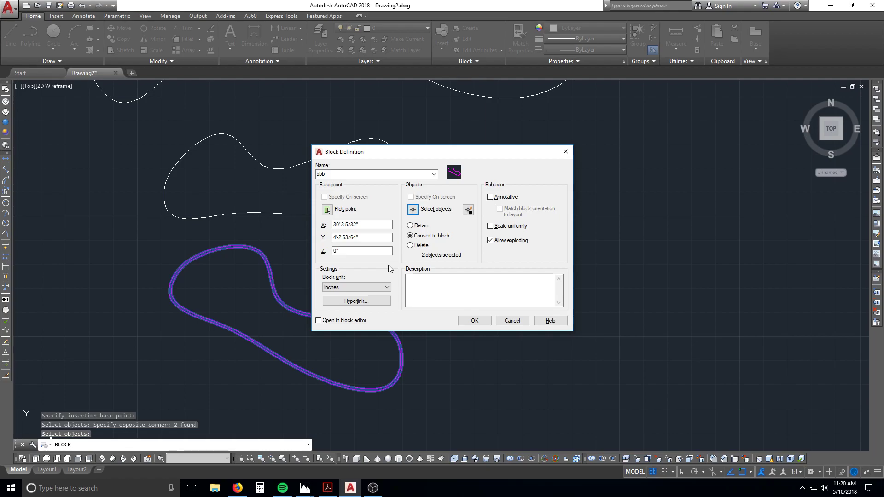
click(475, 321)
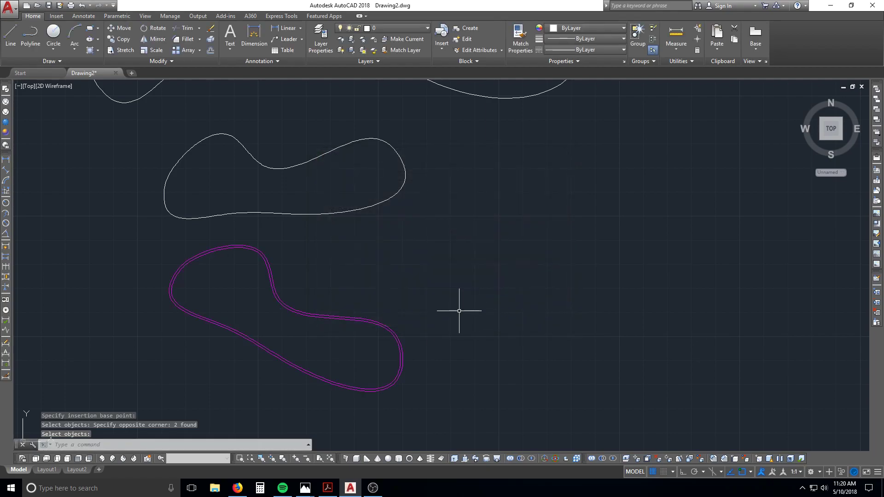
Select the magenta block to check whether both outlines behave as a single object, and clear the selection
click(370, 321)
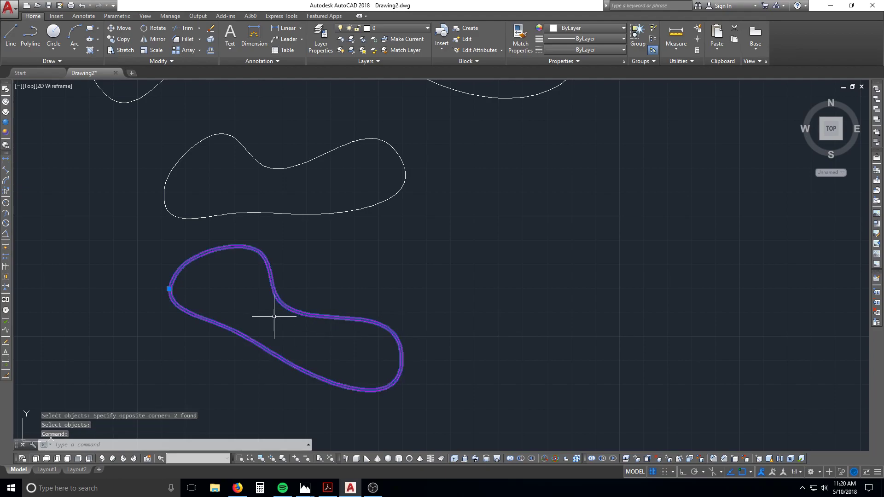
key(Escape)
scroll(299, 316, up, 5)
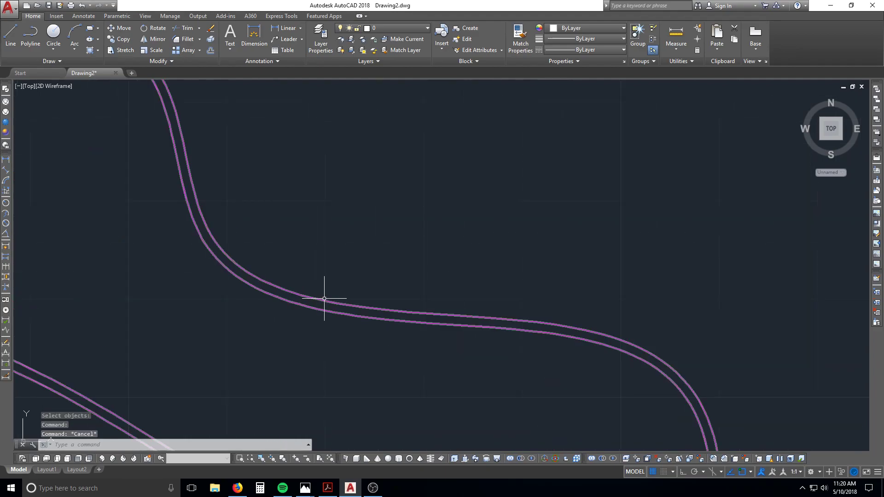
scroll(438, 306, down, 5)
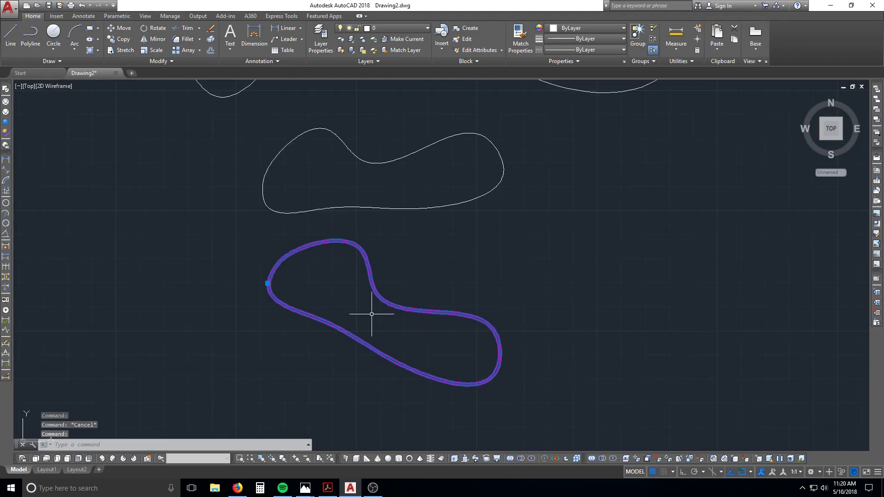
scroll(375, 292, up, 2)
key(Escape)
key(Escape)
key(Escape)
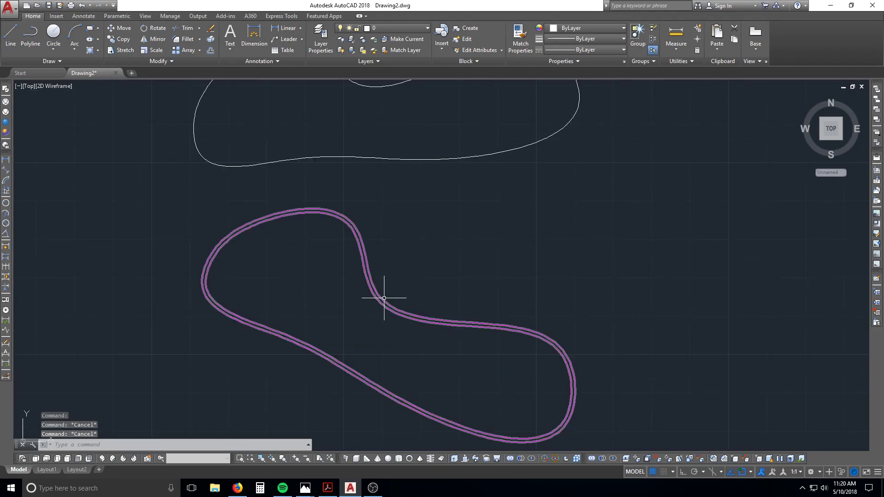
Open the block bbb in the Block Editor and bring its geometry into clear view
double_click(385, 303)
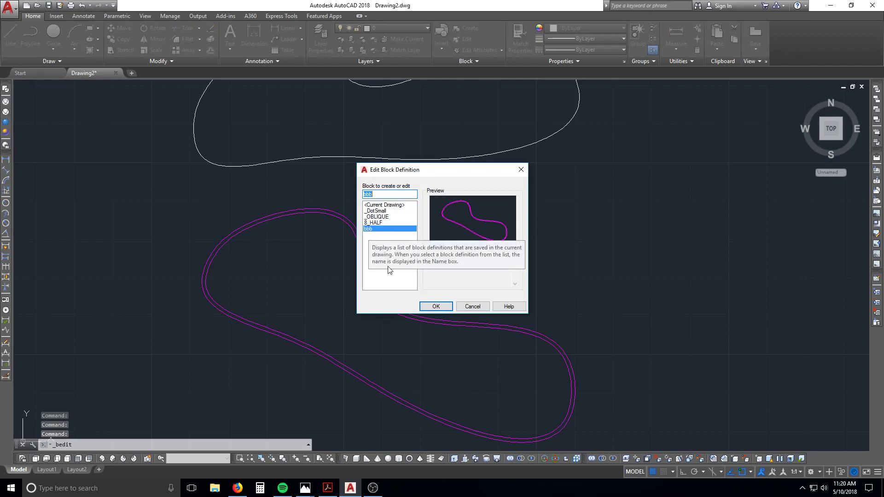
click(435, 307)
scroll(429, 343, down, 5)
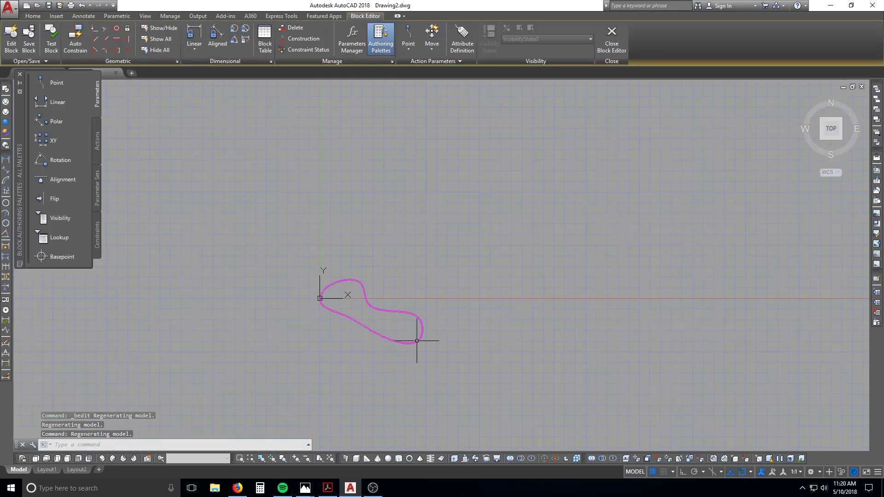
scroll(442, 373, up, 5)
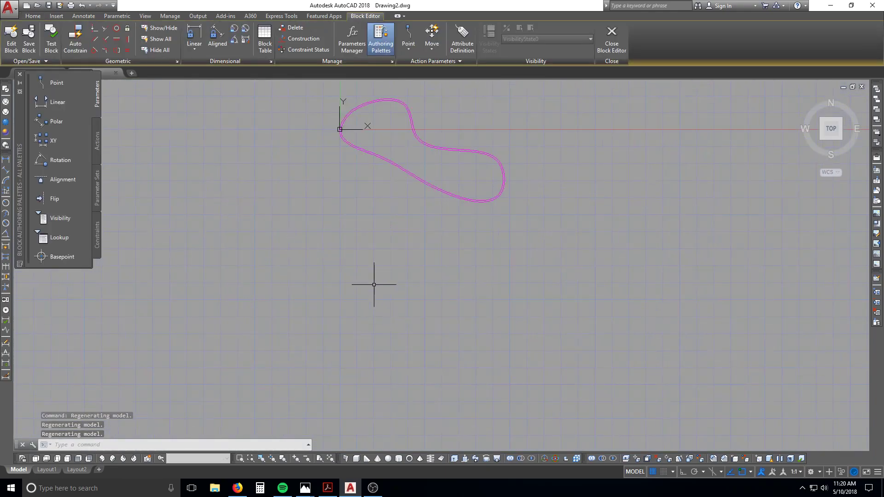
middle_drag(375, 263, 345, 350)
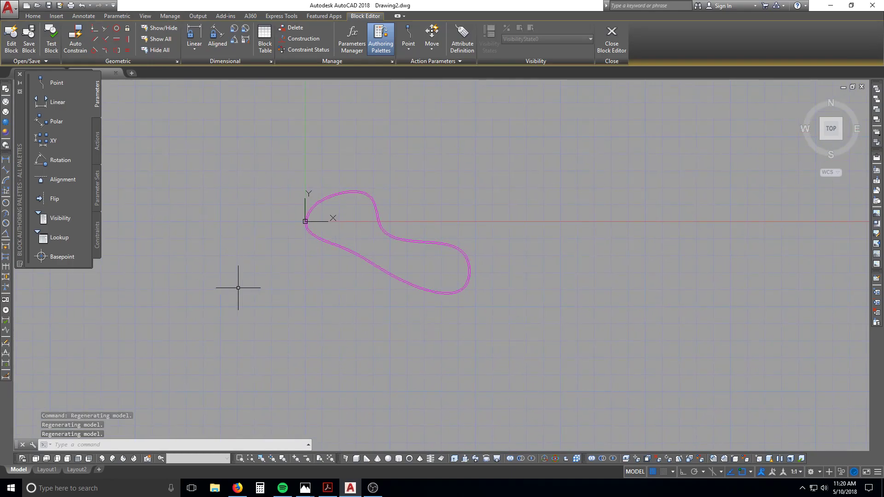
Close the Block Authoring Palettes to clear the view of the block's geometry
scroll(373, 203, up, 4)
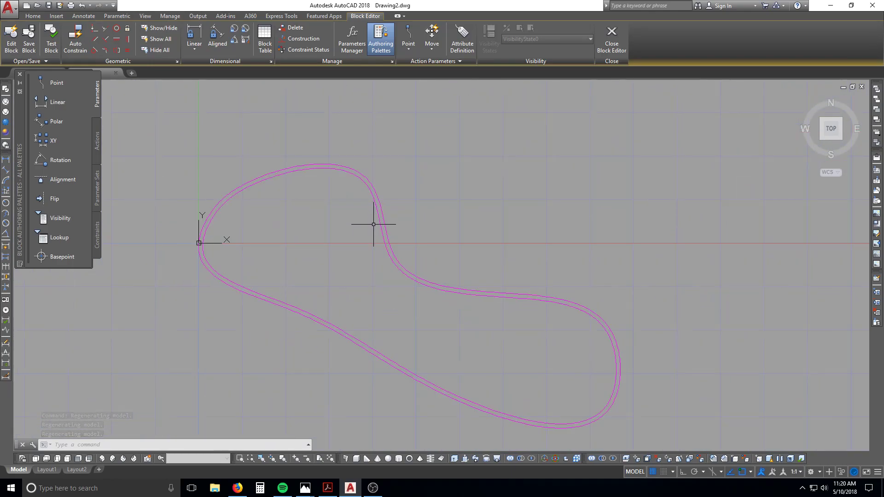
click(19, 75)
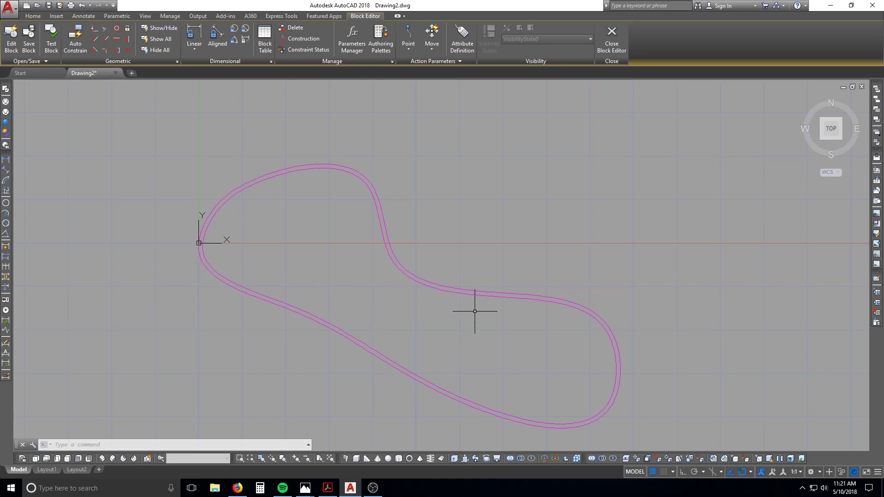
key(Escape)
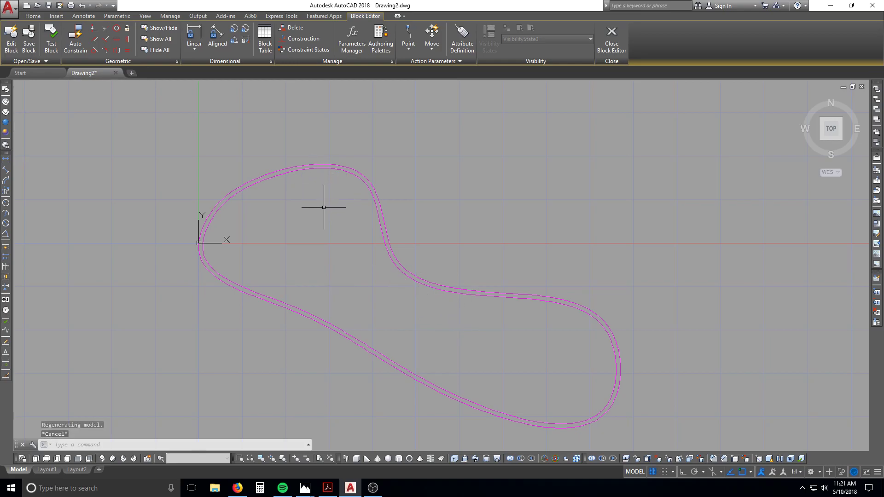
key(Escape)
key(Escape)
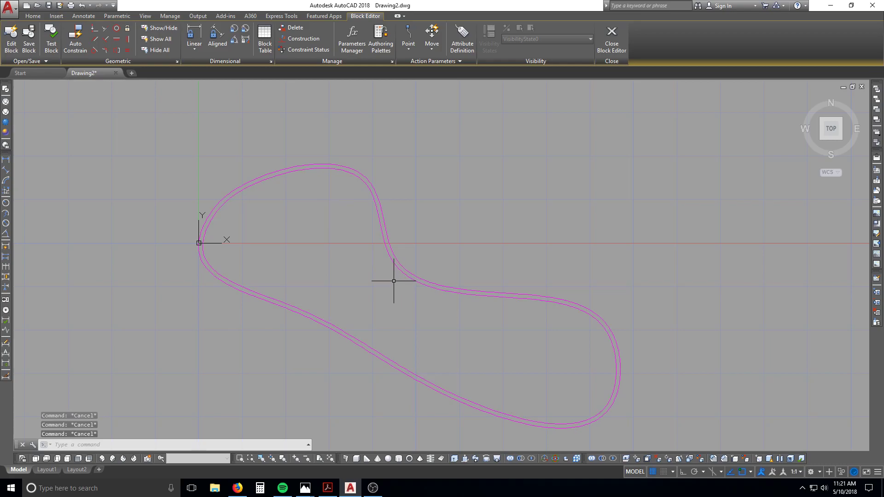
Draw a circle with a radius of about 3/16" inside the upper-left lobe of the block outline
text(l)
key(Return)
key(Escape)
text(c)
key(Return)
click(288, 209)
click(299, 220)
key(Escape)
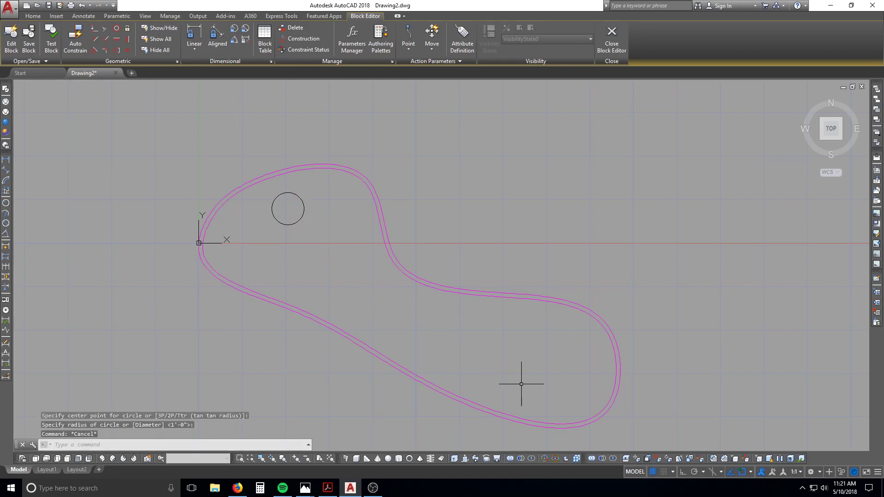
text(c)
key(Return)
click(454, 393)
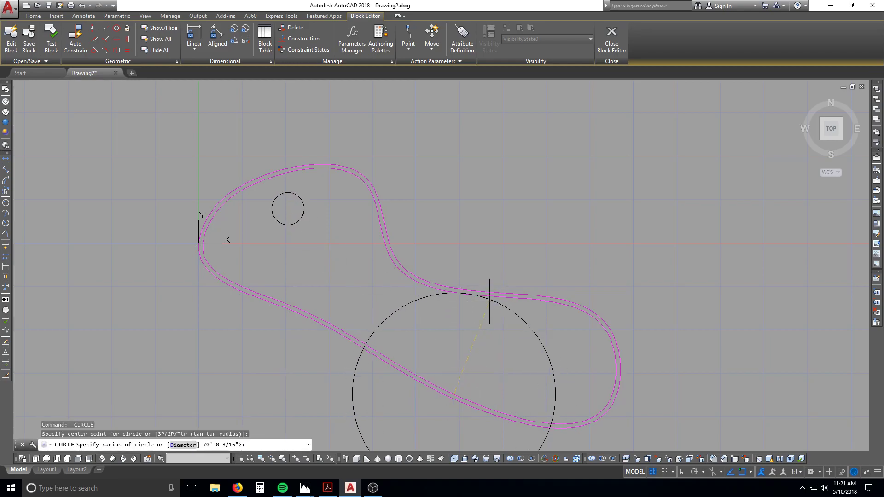
key(Escape)
key(Escape)
Draw a slanted line across the lower-right lobe, from the lower outline edge up to the upper one
text(l)
key(Return)
click(451, 385)
key(Escape)
key(Return)
click(454, 394)
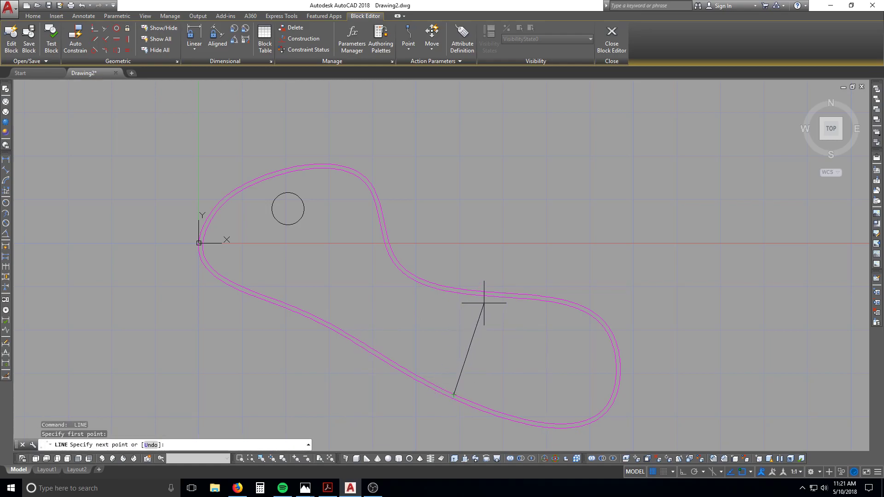
click(491, 296)
key(Escape)
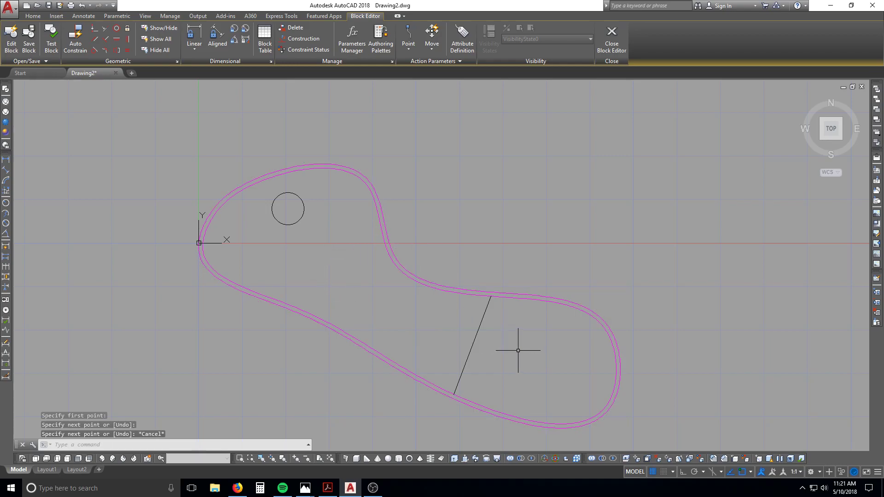
click(524, 216)
key(Escape)
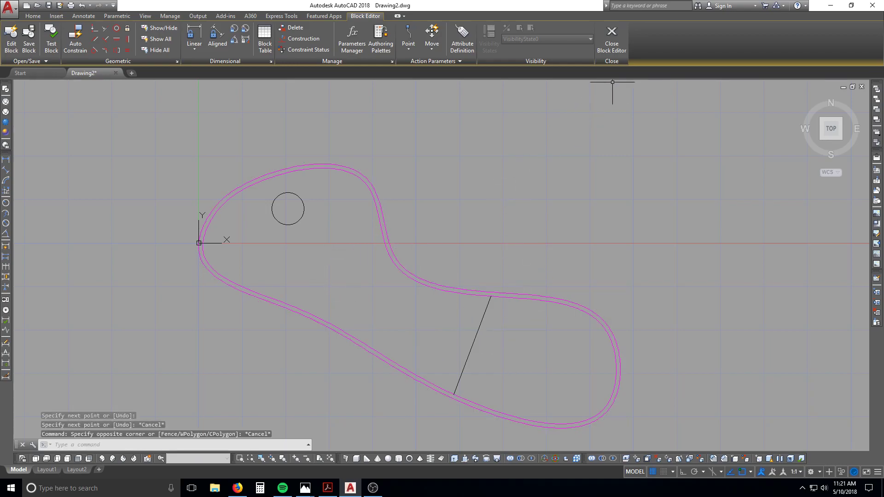
key(Escape)
Move the slanted line and the small circle to layer AAA
click(500, 327)
click(444, 333)
drag(278, 205, 269, 210)
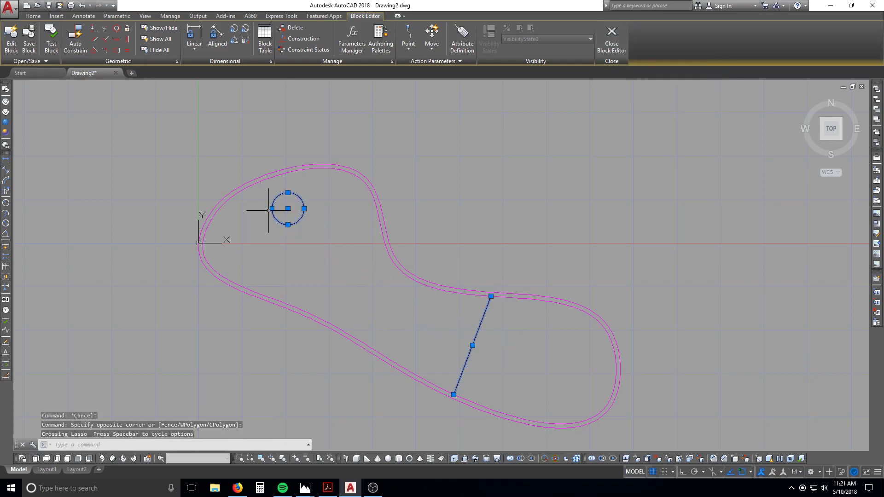
click(34, 18)
click(384, 29)
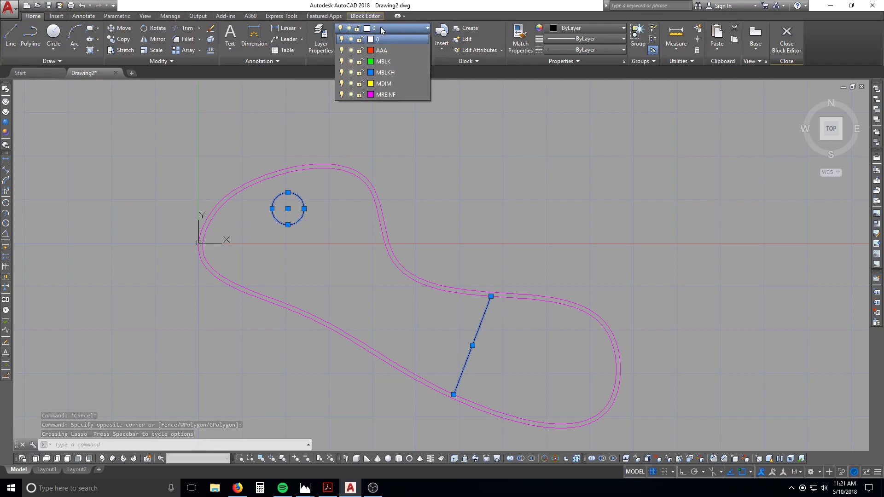
click(383, 51)
key(Escape)
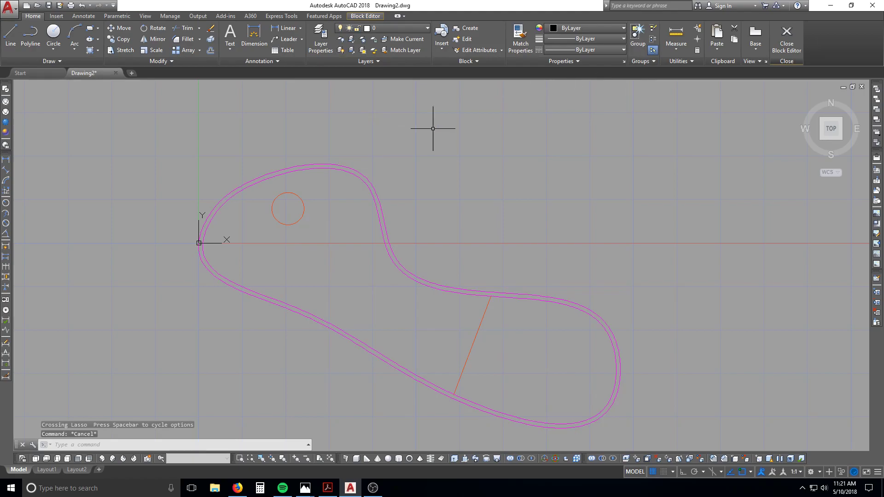
key(Escape)
Select both magenta splines inside the block to examine them as individual objects, and clear the selection
scroll(389, 237, up, 5)
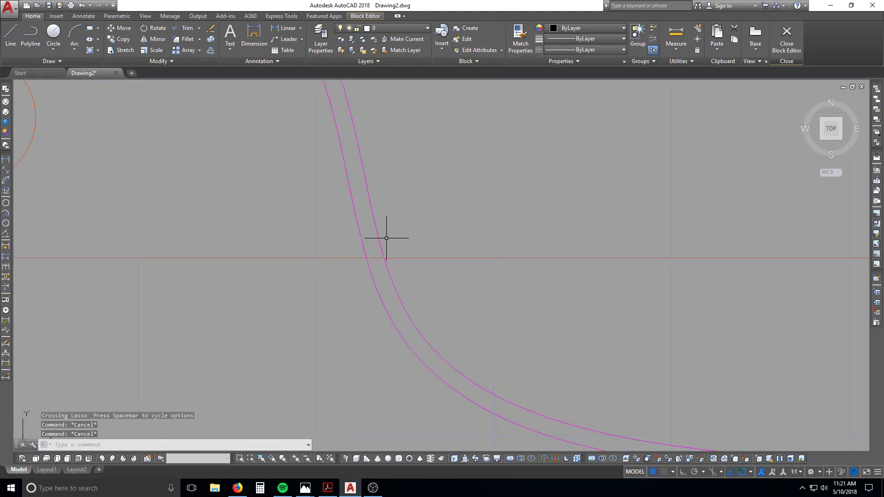
click(376, 251)
click(366, 257)
click(365, 257)
key(Escape)
scroll(365, 239, down, 5)
scroll(366, 238, up, 5)
click(373, 234)
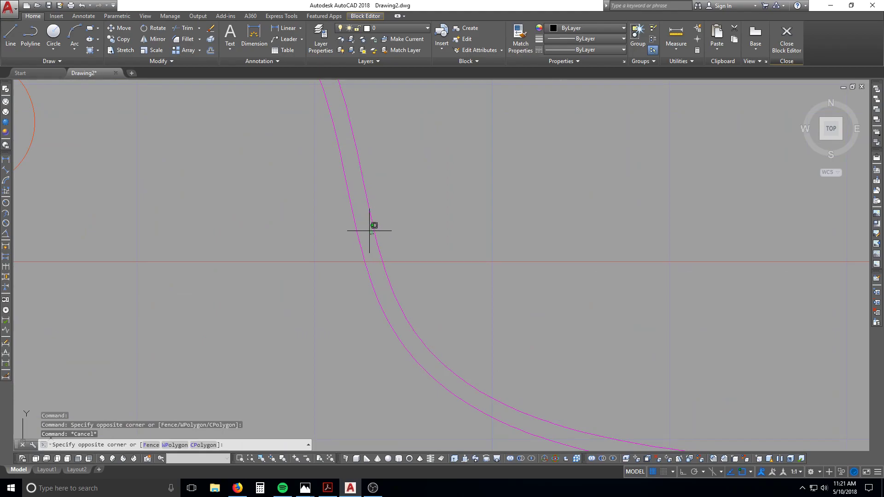
click(369, 230)
click(377, 226)
click(370, 234)
click(366, 237)
click(351, 245)
scroll(355, 234, down, 5)
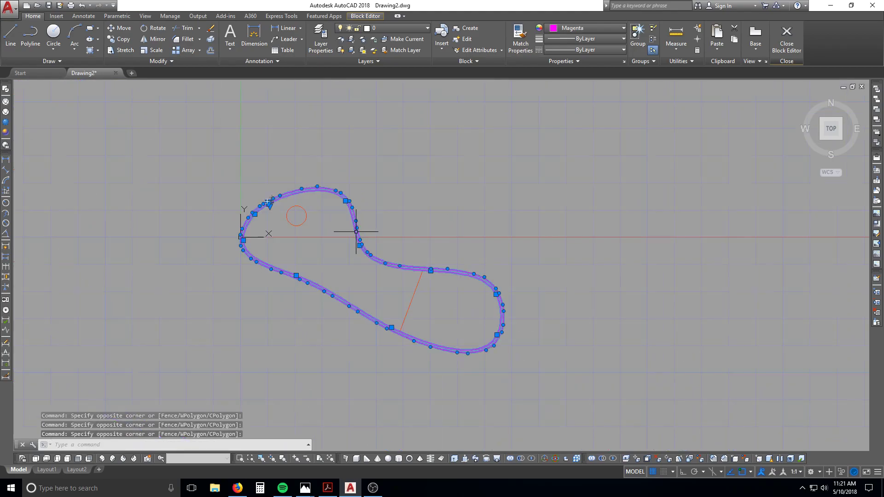
key(Escape)
scroll(414, 295, up, 2)
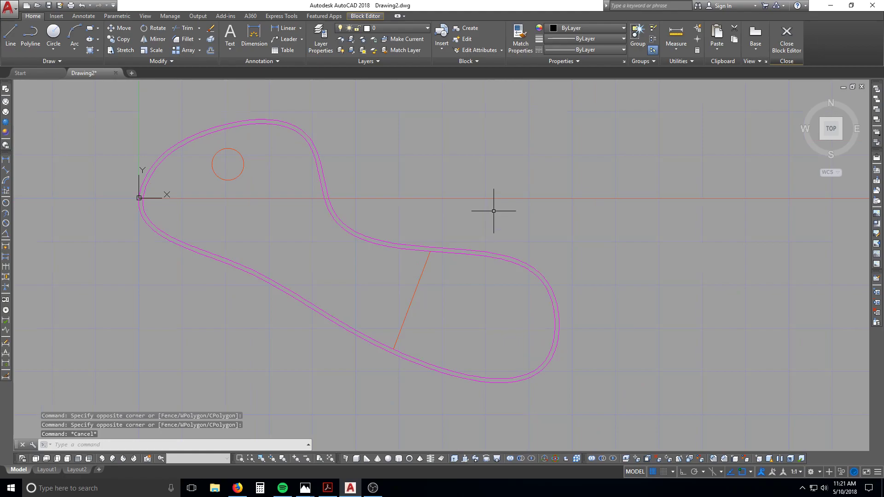
Close the Block Editor saving the changes to bbb, and select the block in the drawing to check it
click(787, 37)
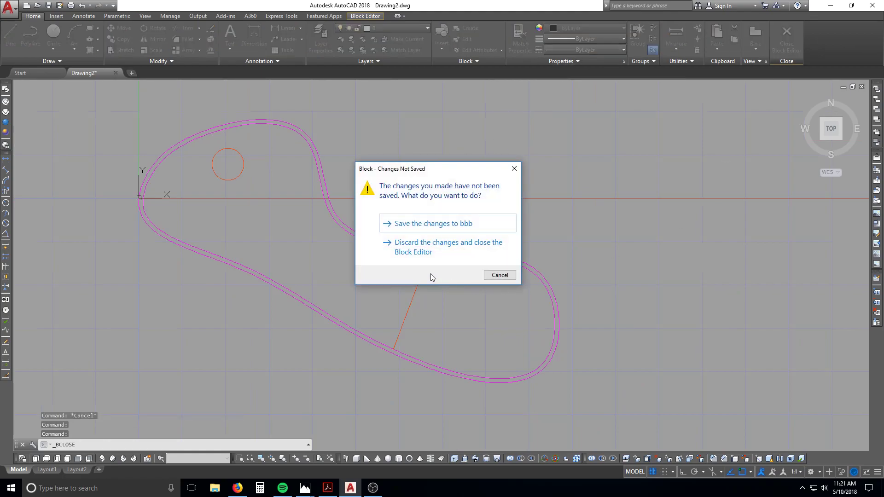
click(408, 226)
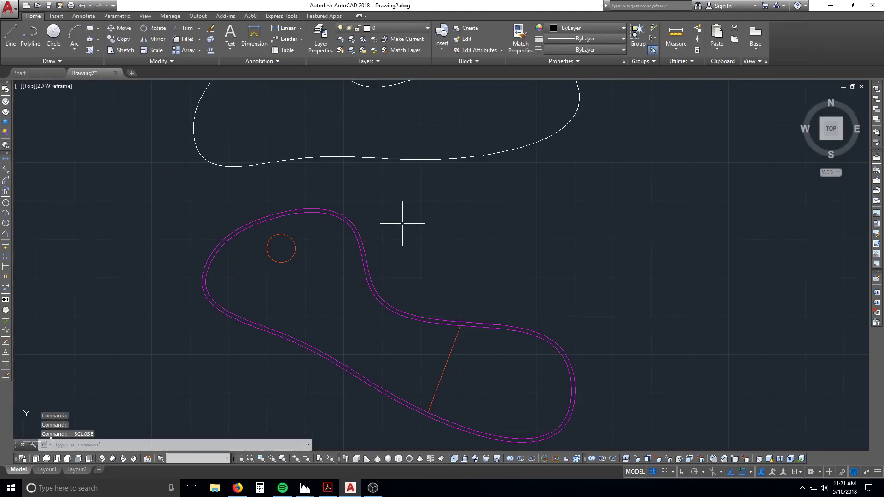
click(390, 305)
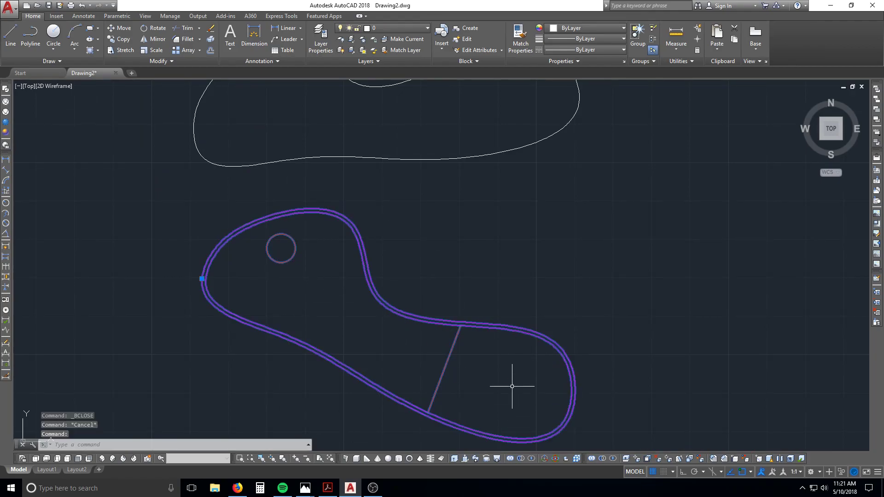
key(Escape)
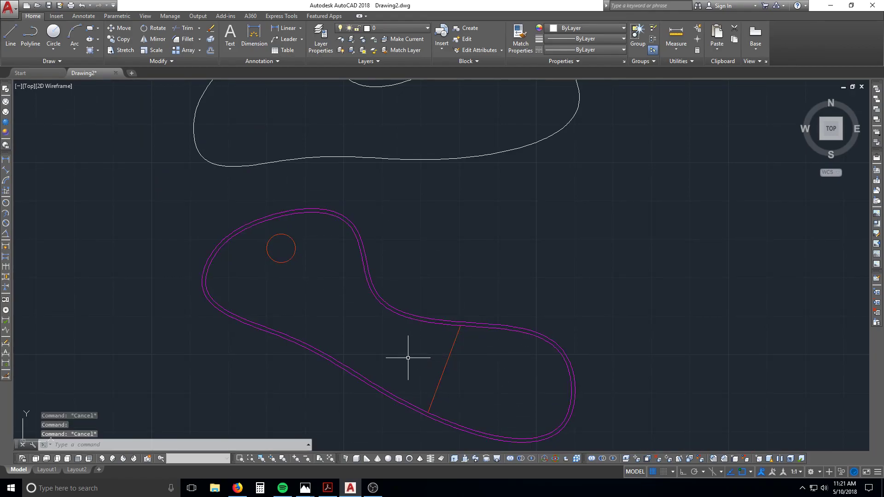
scroll(450, 310, down, 4)
key(Escape)
key(Escape)
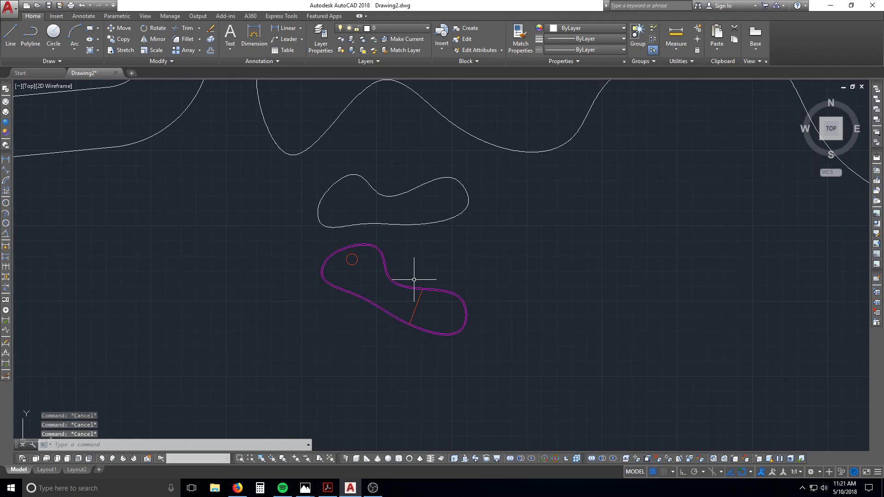
text(co)
key(Return)
key(Escape)
key(Escape)
key(Escape)
Copy the white spline and the magenta block about 6 11/16" horizontally to the right with Ortho on
text(co)
key(Return)
click(485, 330)
click(455, 210)
key(Return)
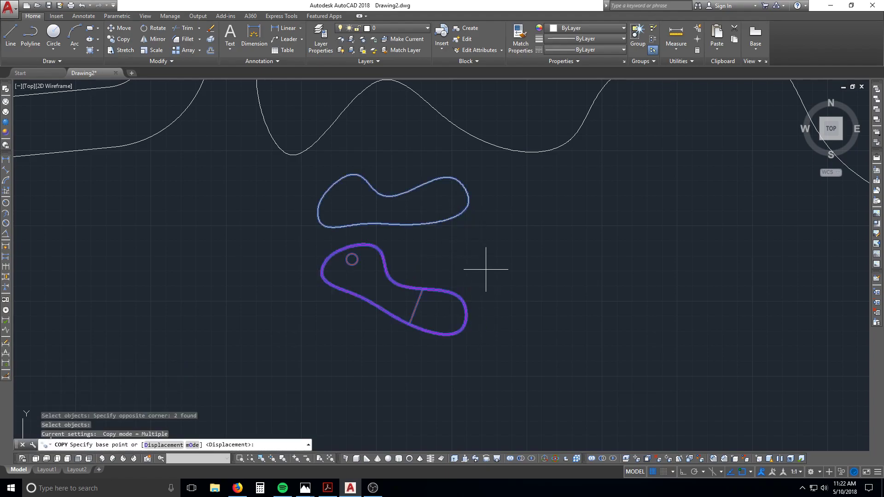
click(490, 271)
key(F8)
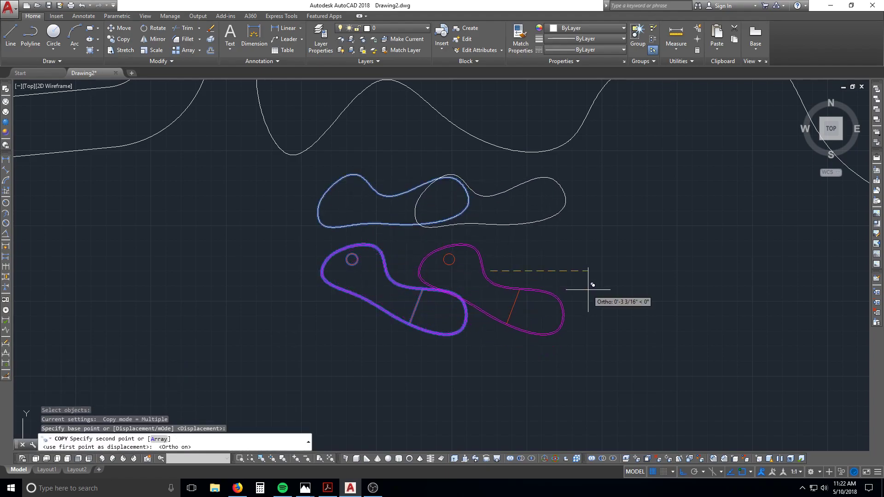
click(688, 256)
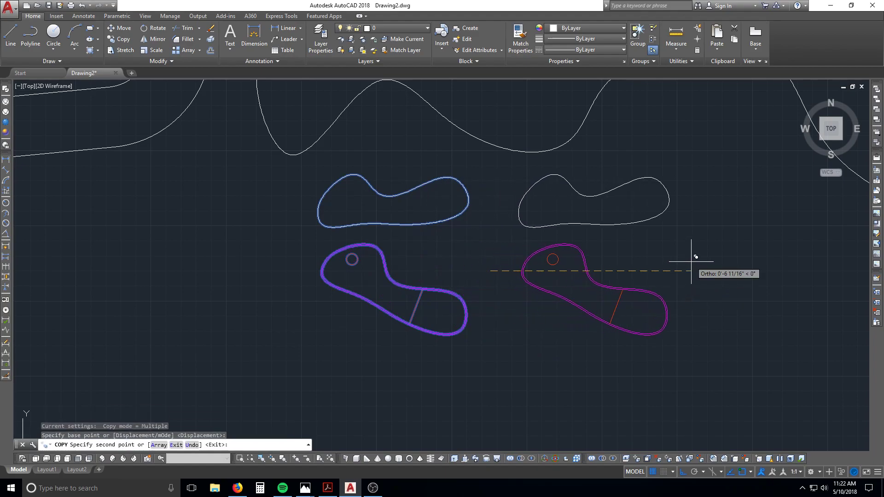
key(Escape)
scroll(654, 269, up, 2)
key(Escape)
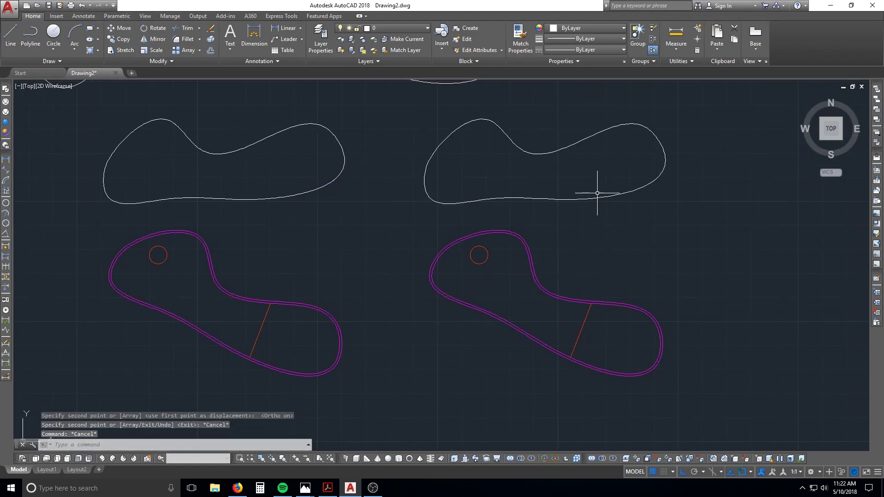
double_click(586, 197)
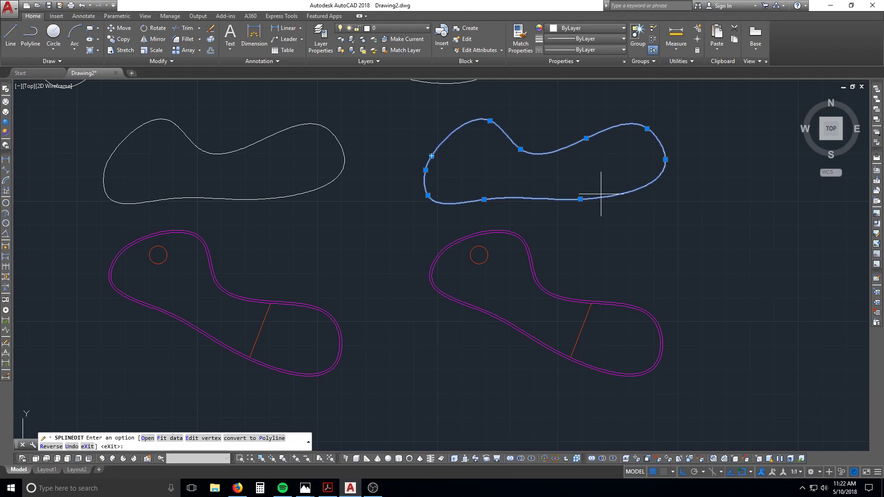
key(Escape)
key(Escape)
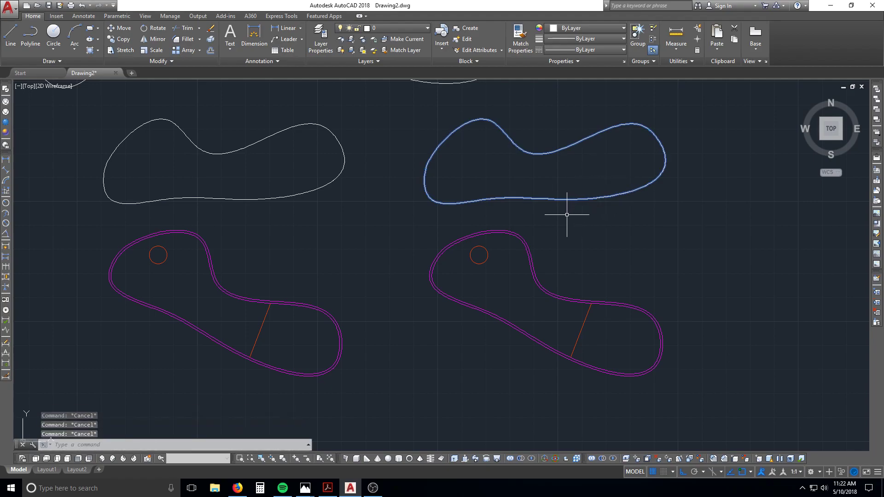
Draw a vertical line crossing the right part of the copied white spline, extending past both edges
text(l)
key(Return)
click(582, 113)
click(583, 236)
key(Return)
Trim away the portion of the copied white spline to the right of the vertical line
text(tr)
key(Return)
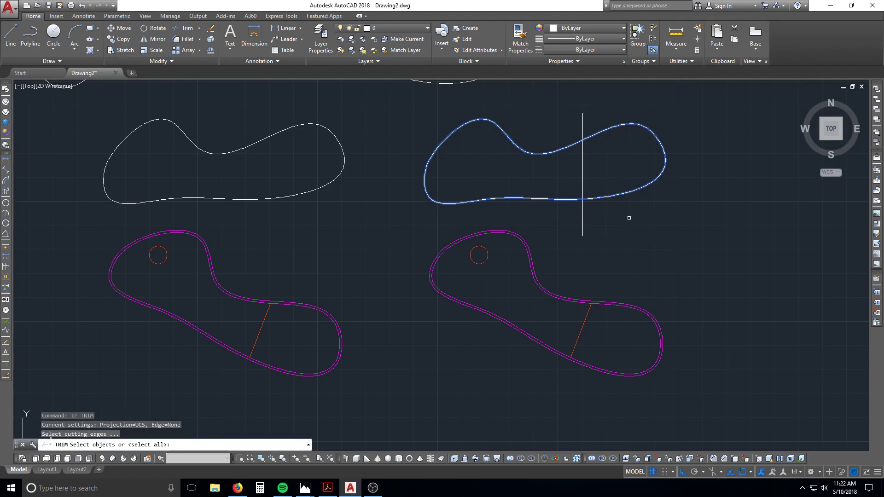
key(Return)
click(624, 195)
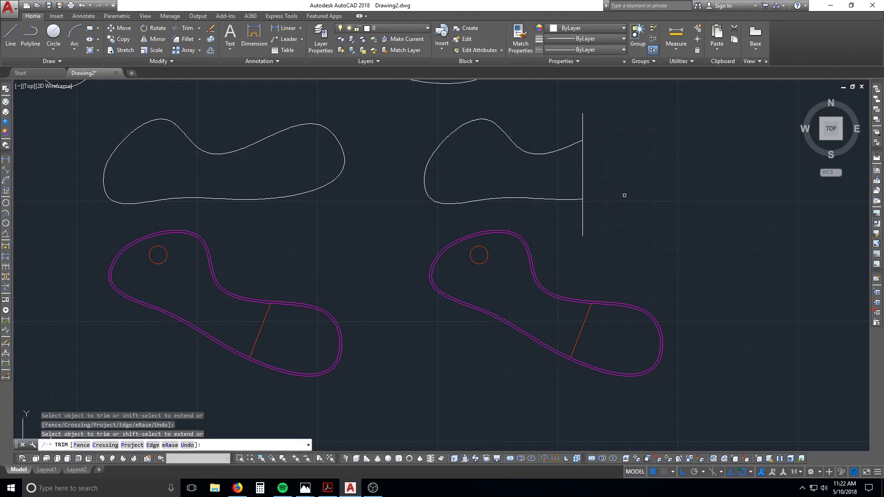
key(Escape)
Fillet the lower end of the trimmed white spline with the vertical line
text(f)
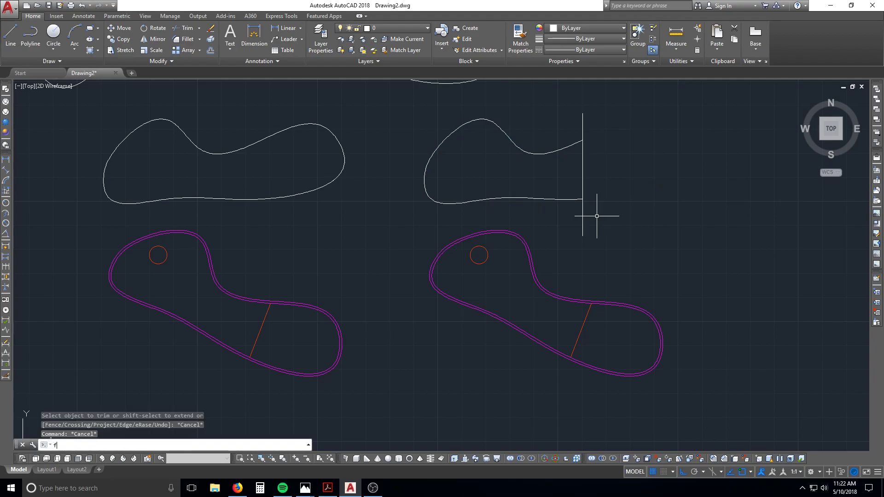
key(Return)
click(576, 200)
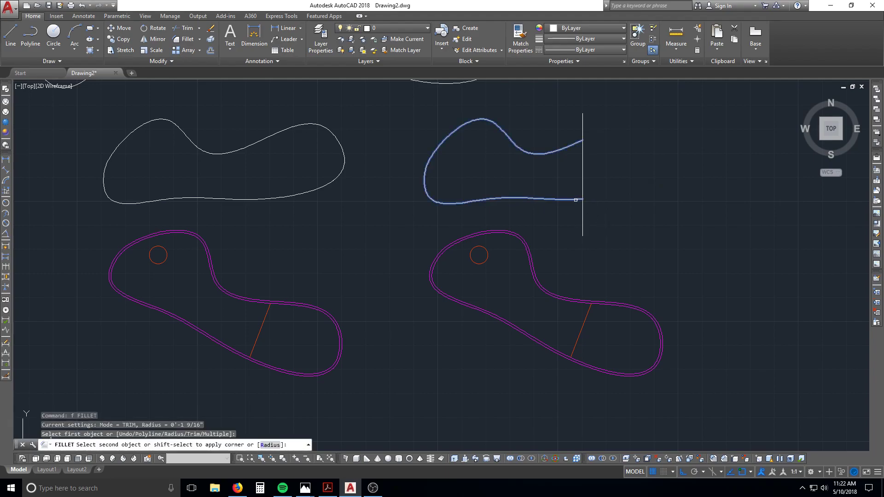
click(582, 190)
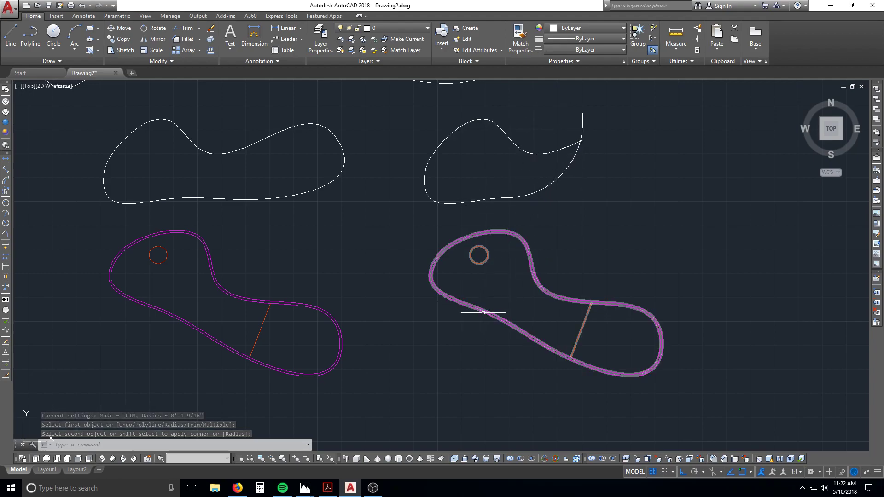
click(314, 190)
click(300, 180)
key(Escape)
key(Escape)
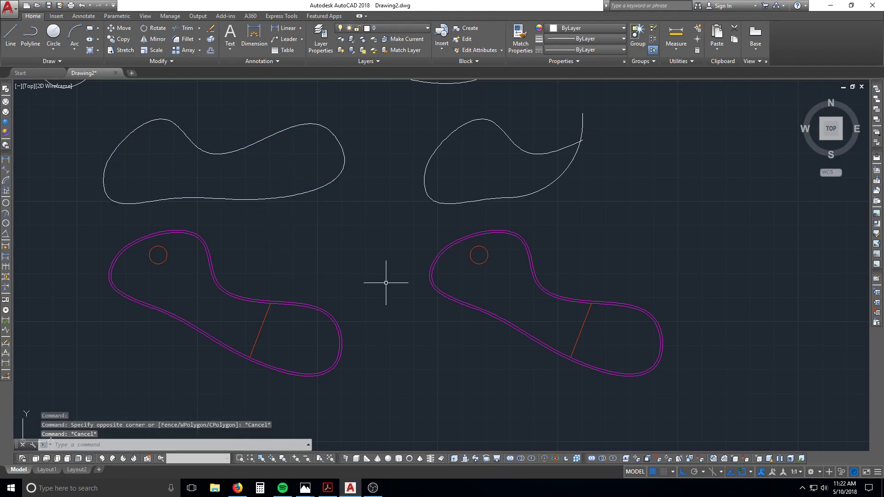
Open block bbb in the Block Editor and erase the slanted line near its wide lower end
double_click(308, 304)
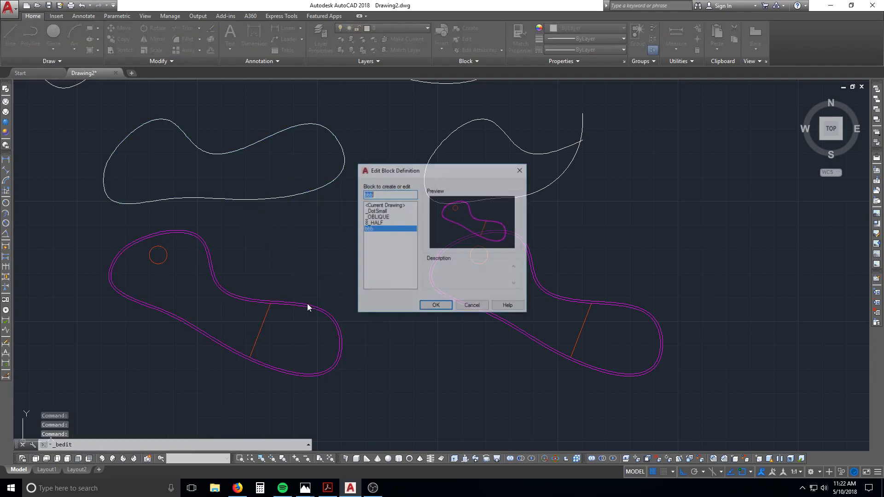
click(422, 309)
text(e)
key(Return)
drag(509, 305, 484, 296)
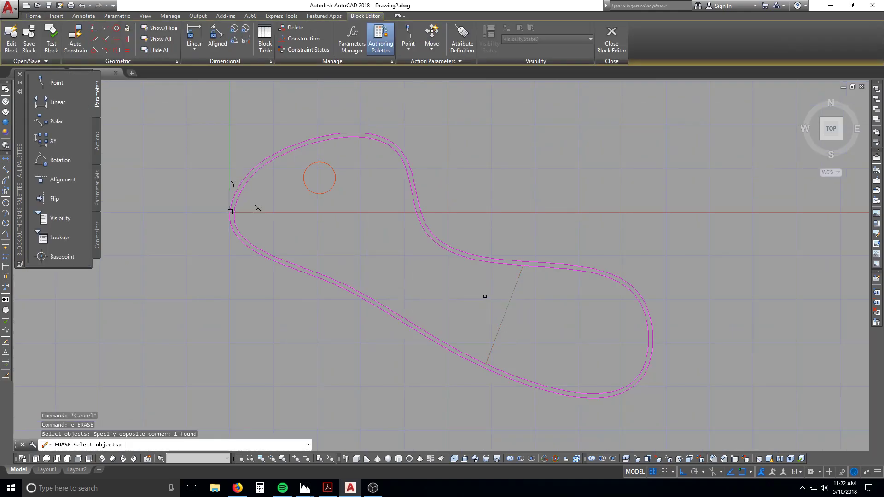
key(Return)
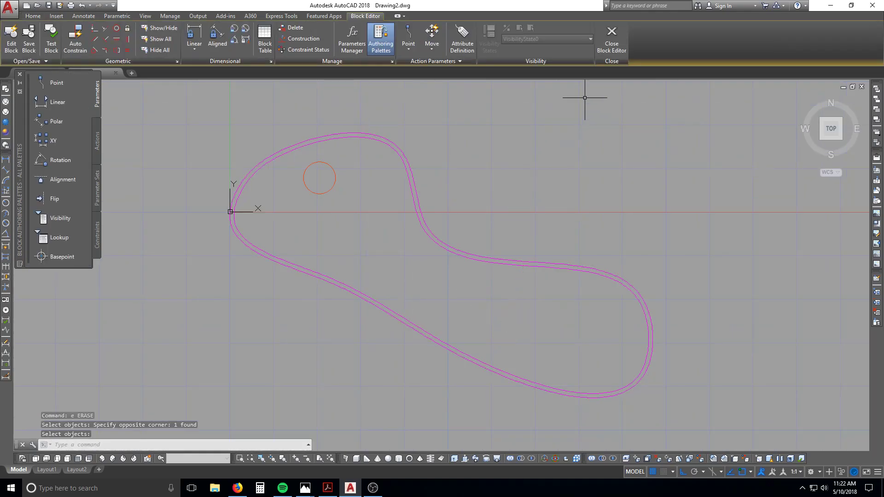
Close the Block Editor and save the changes to bbb
click(606, 48)
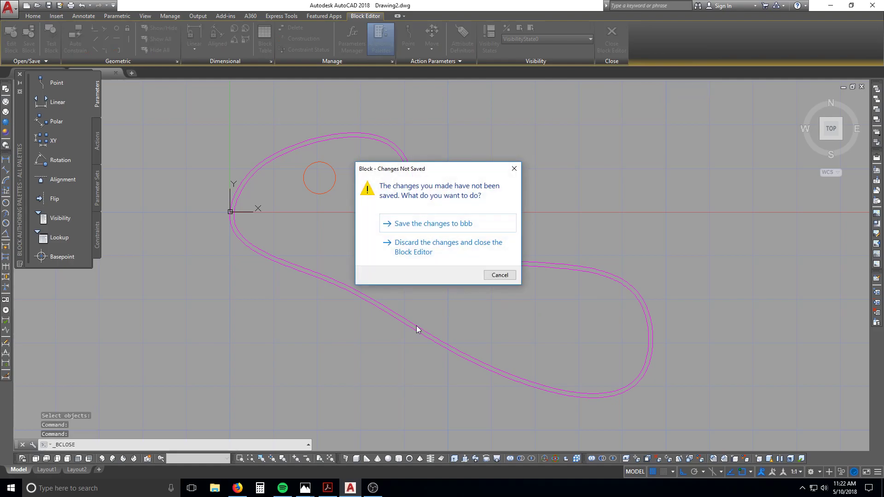
click(439, 227)
scroll(603, 322, down, 3)
scroll(529, 316, up, 3)
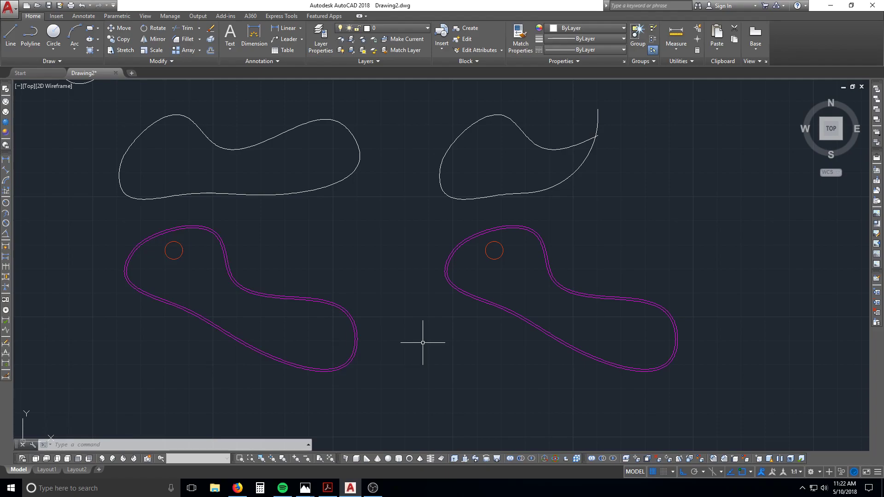
Select the original magenta block, the closed white spline and the trimmed spline in turn to compare their grips
click(382, 345)
click(330, 365)
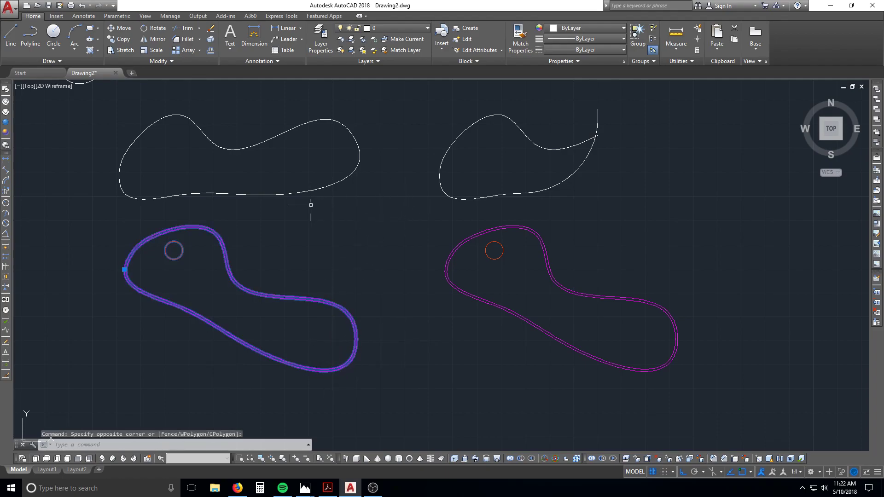
key(Escape)
click(356, 172)
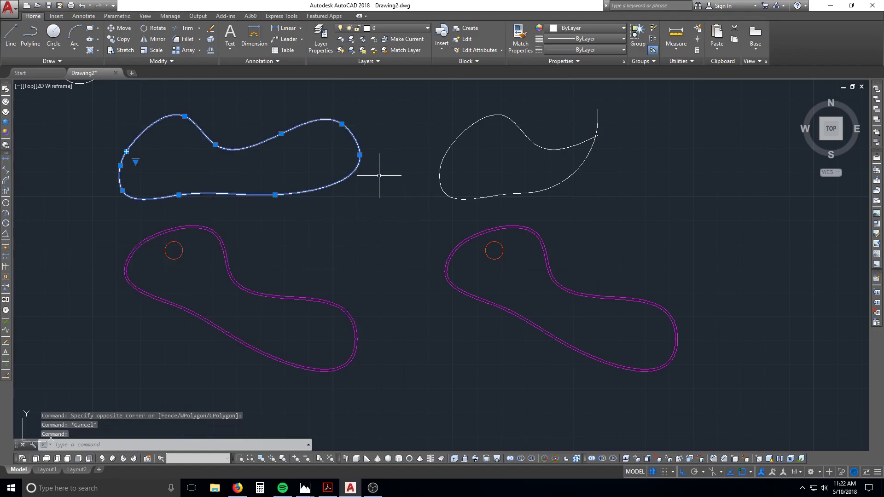
key(Escape)
click(518, 193)
click(505, 180)
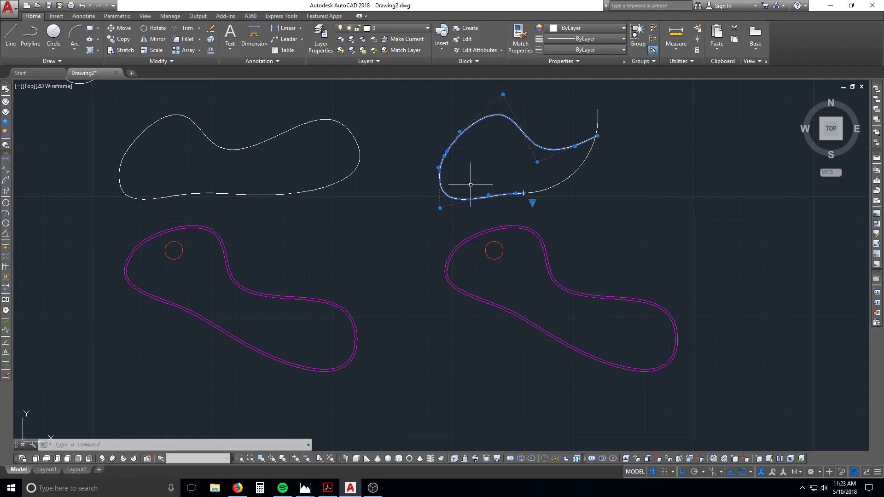
click(411, 252)
key(Escape)
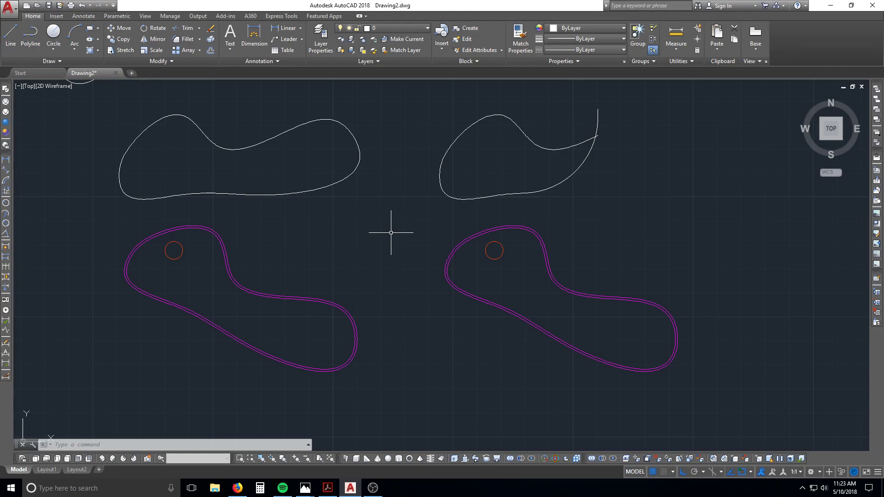
Select the pieces of the filleted white shape and the copied magenta block to compare separate objects with a block
middle_drag(607, 191, 458, 241)
key(Escape)
key(Escape)
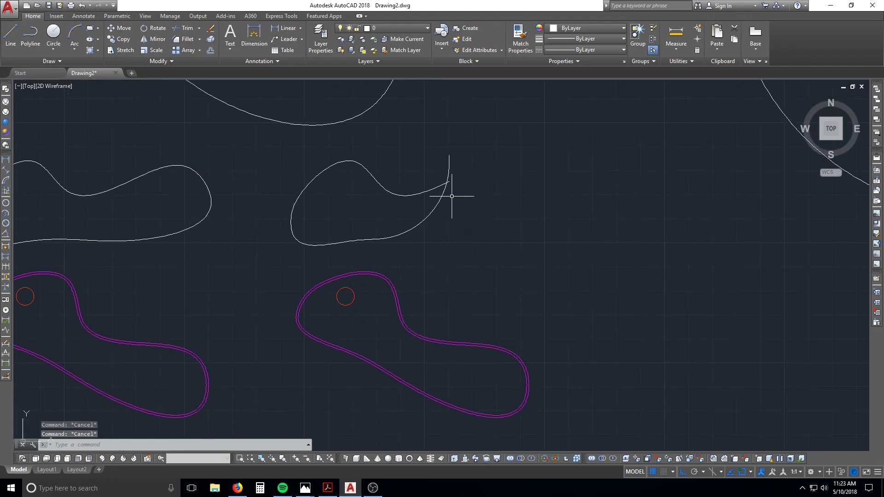
click(437, 209)
key(Escape)
click(439, 241)
click(375, 184)
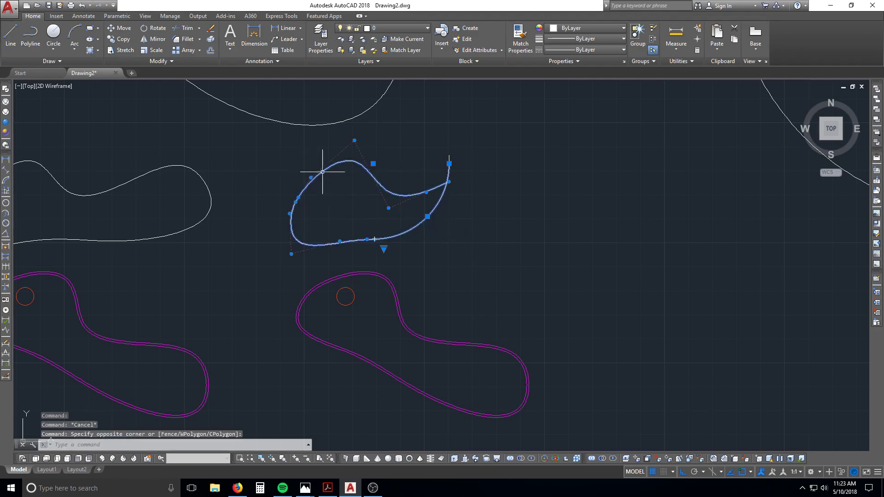
key(Escape)
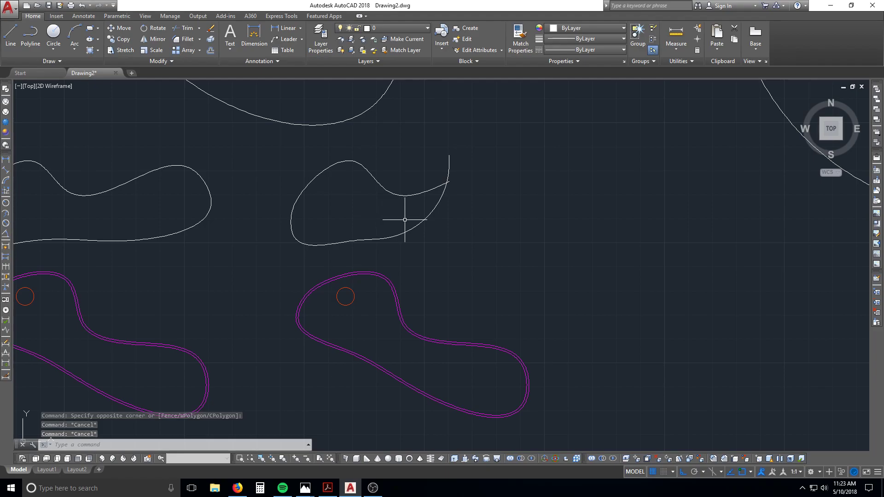
middle_drag(488, 243, 399, 249)
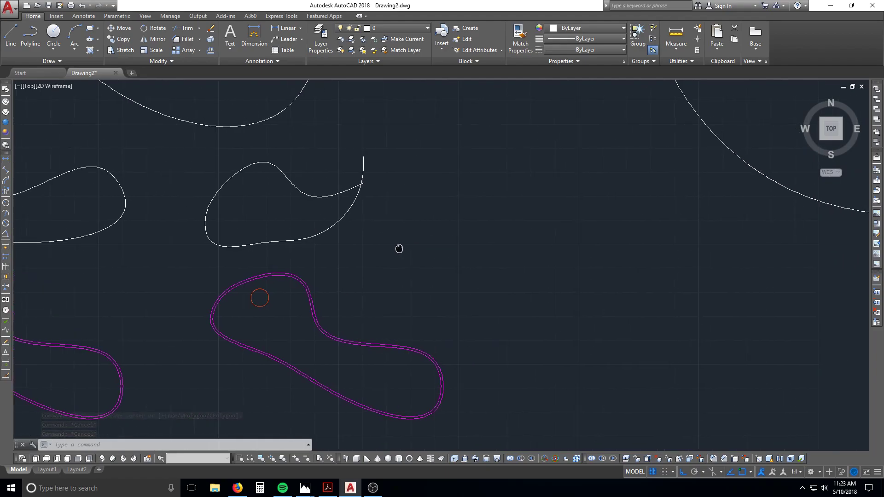
click(365, 277)
click(300, 306)
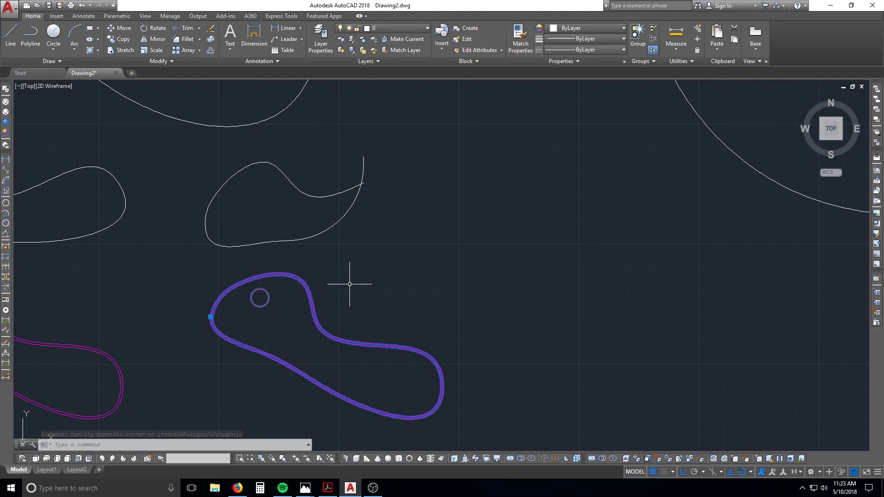
key(Escape)
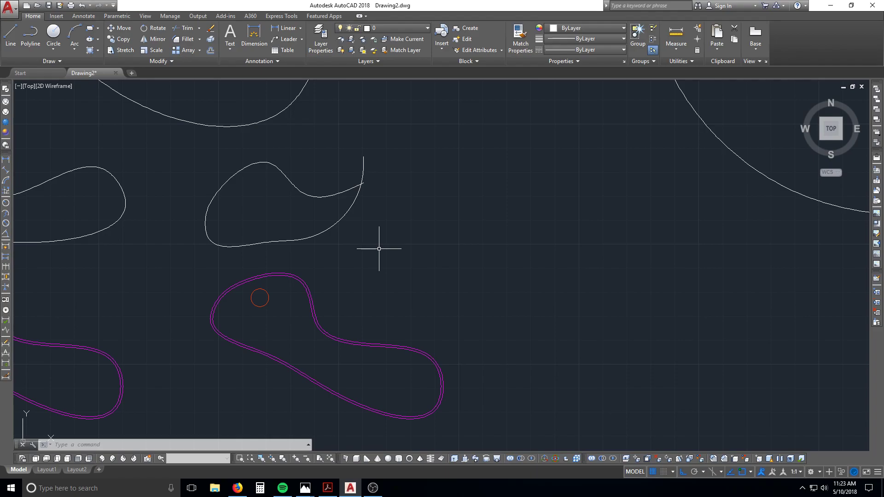
Open the Write Block dialog to examine its source, base point and destination settings, and close it without writing a file
text(w)
key(Return)
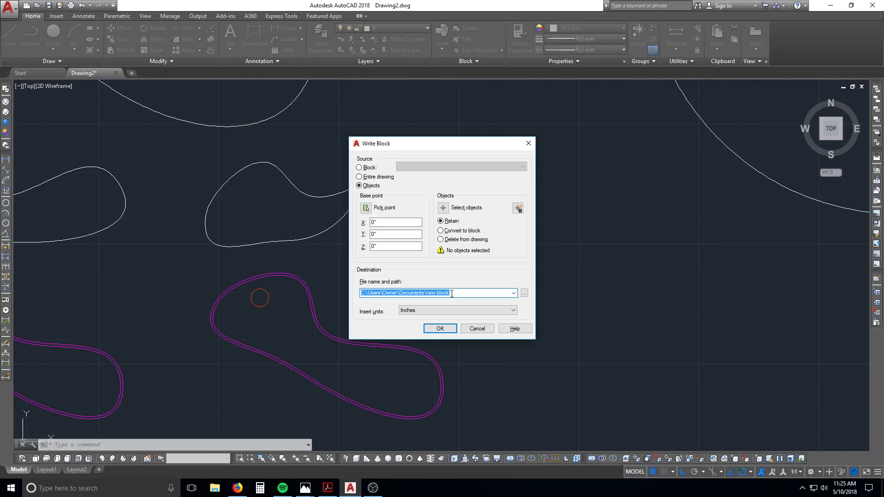
click(529, 144)
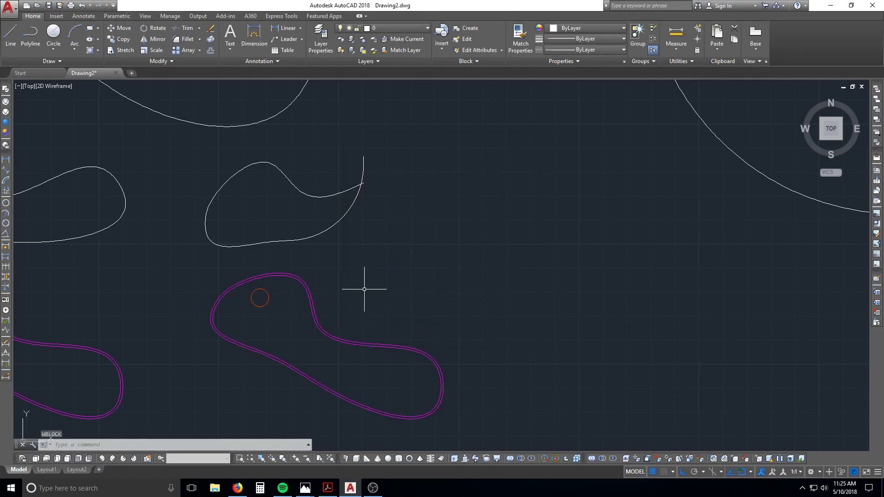
key(Escape)
key(Escape)
key(Escape)
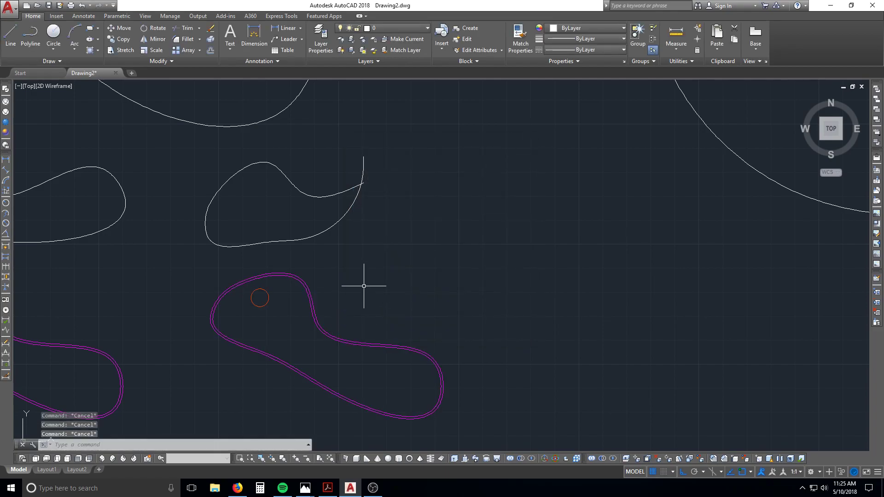
Cut the trimmed spline and its fillet curve, and paste them as a block close to their original position
click(365, 246)
click(345, 189)
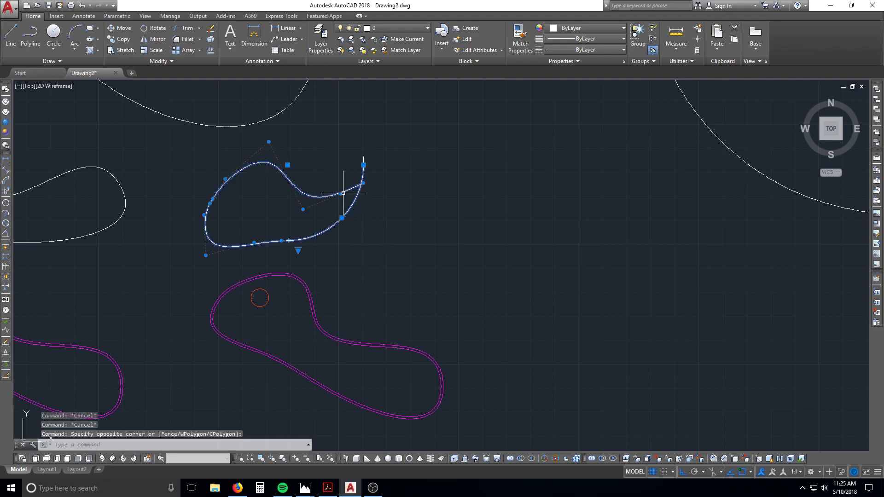
key(Escape)
click(325, 249)
click(242, 166)
key(Escape)
click(356, 235)
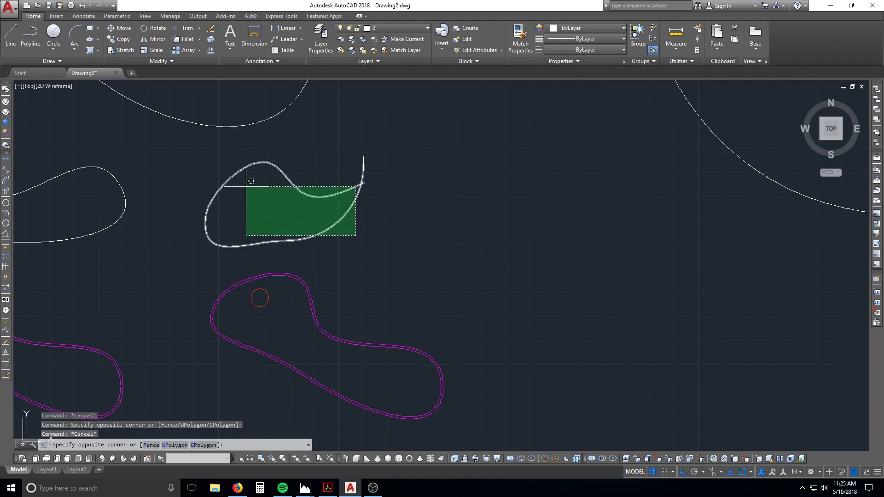
click(187, 161)
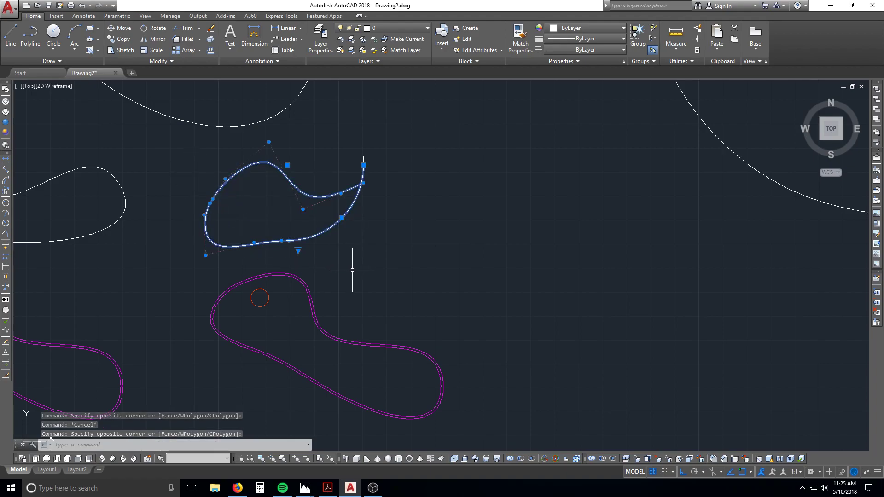
key(ctrl+x)
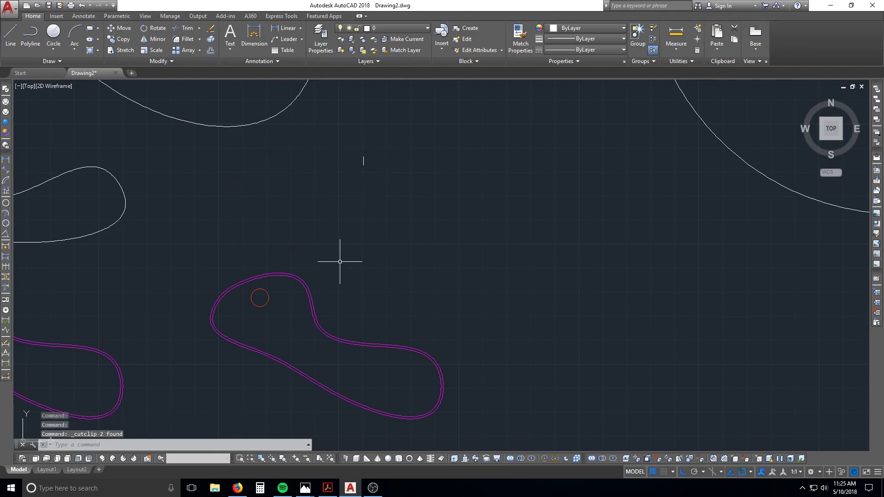
key(ctrl+shift+v)
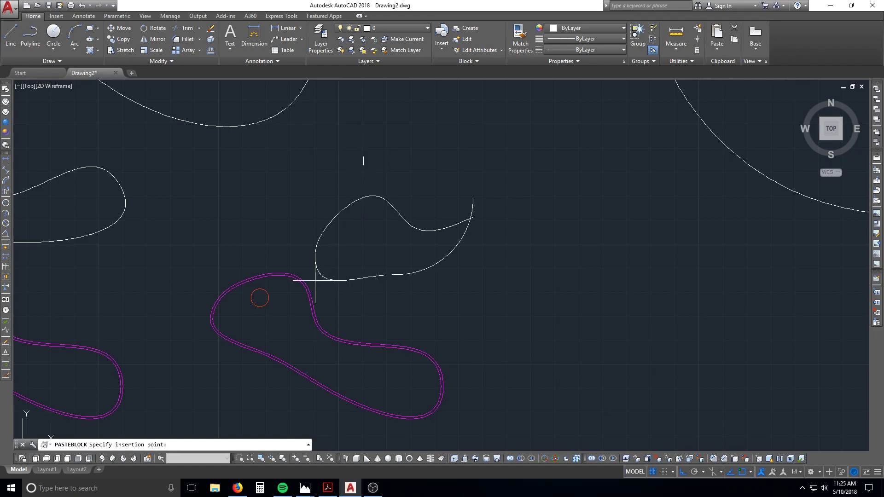
click(194, 245)
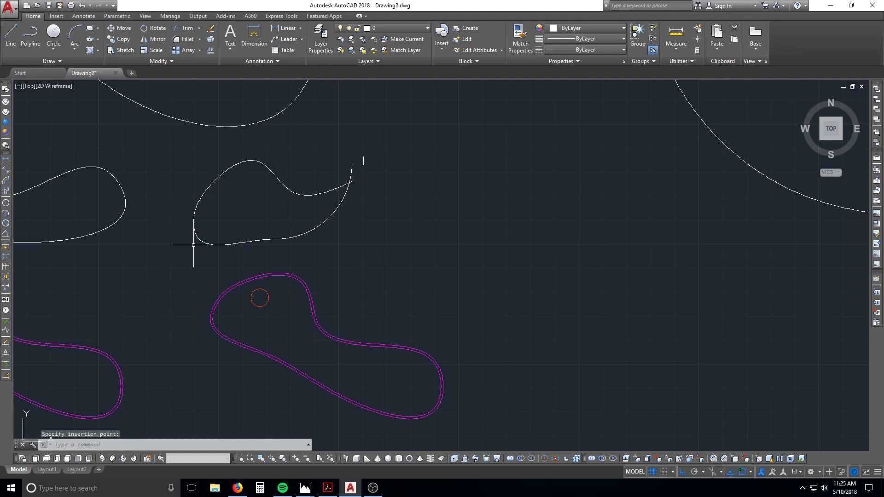
Undo the block paste and the cut of the trimmed spline and fillet curve
click(217, 246)
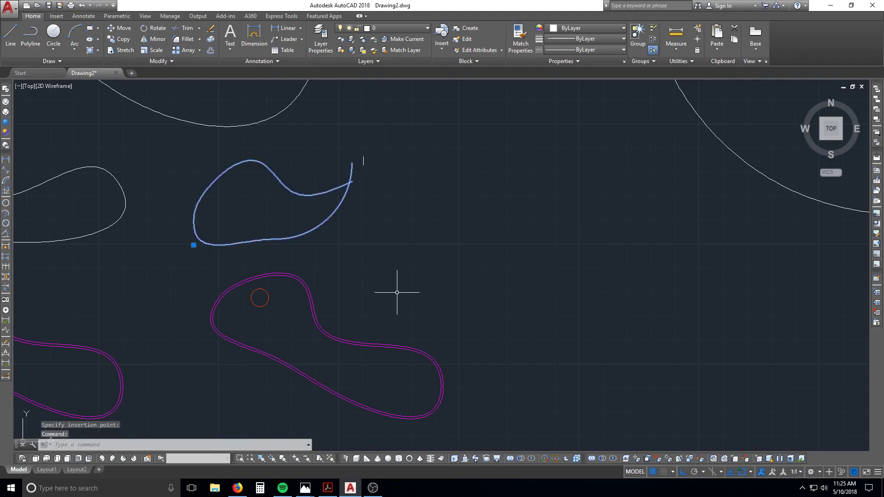
text(e)
key(Return)
key(Escape)
key(Escape)
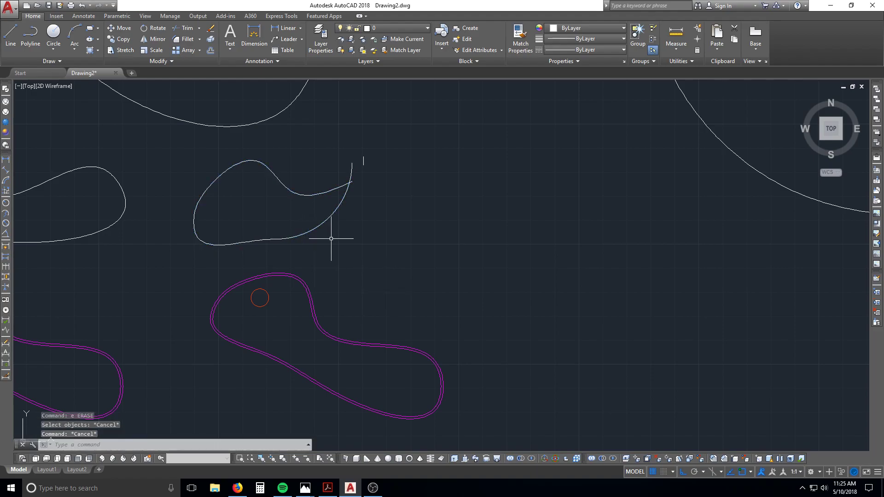
key(ctrl+z)
key(ctrl+z)
key(Escape)
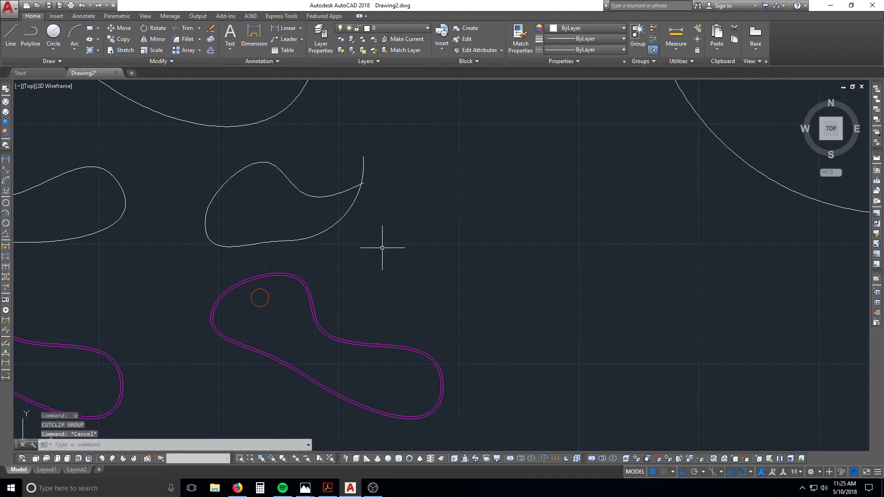
Copy the trimmed spline, fillet curve and vertical line remnant with the base point at the vertical line's upper end
click(428, 261)
click(186, 151)
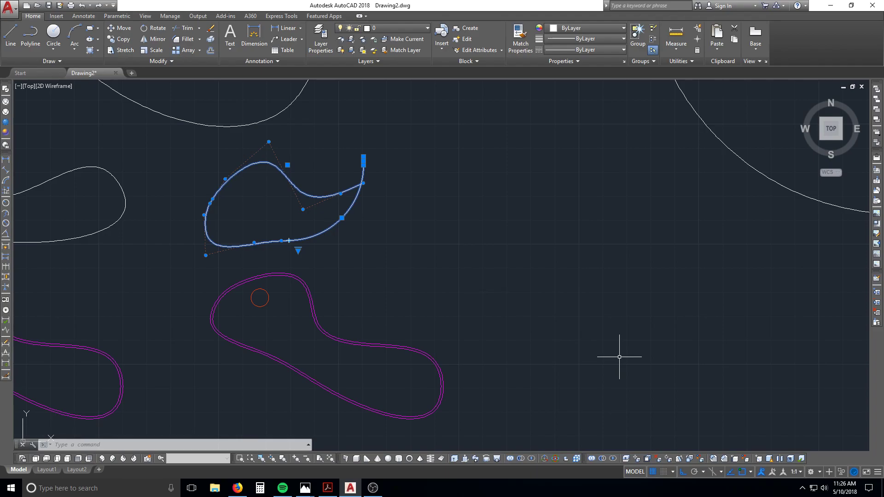
key(ctrl+shift+c)
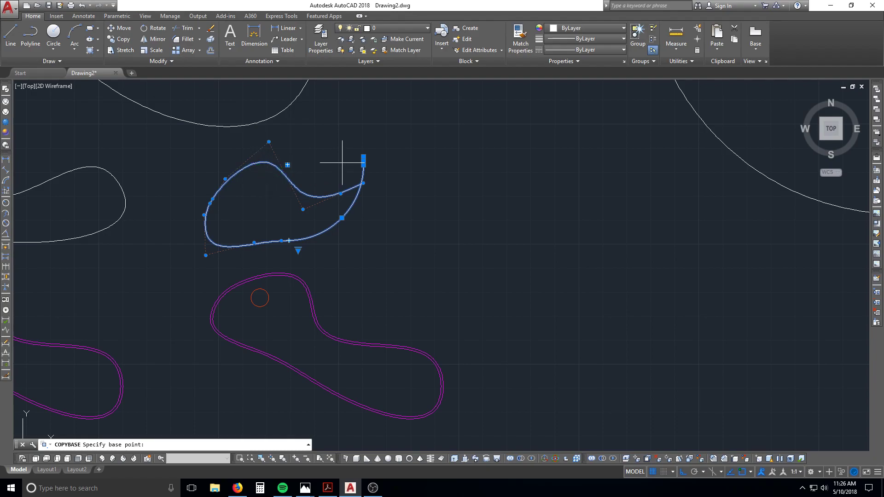
click(363, 157)
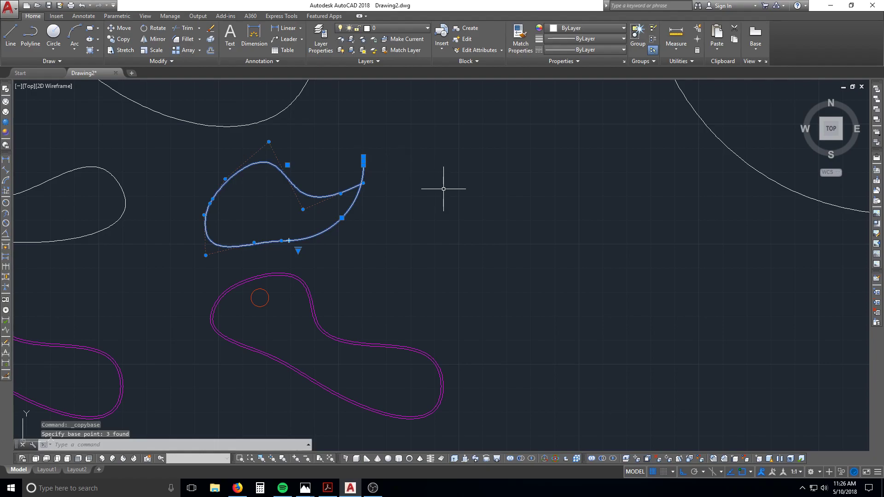
key(Escape)
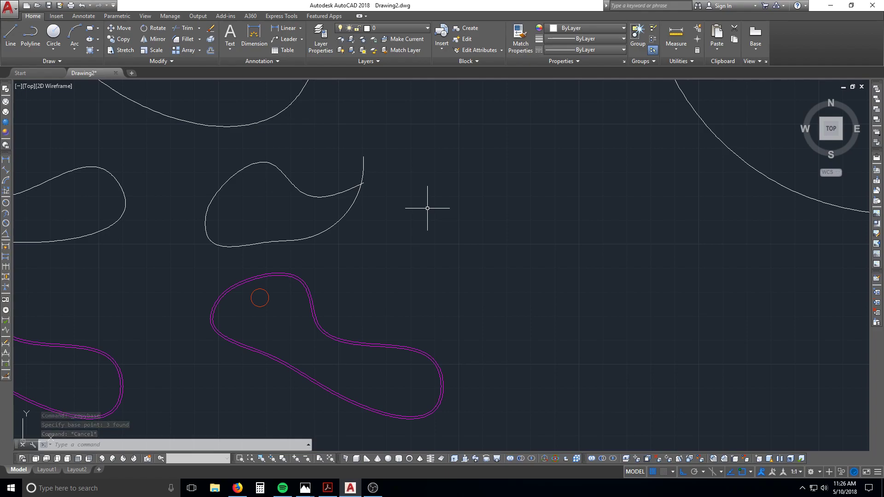
Paste the copied white shape as a block in the empty area to the right of the original
key(ctrl+shift+v)
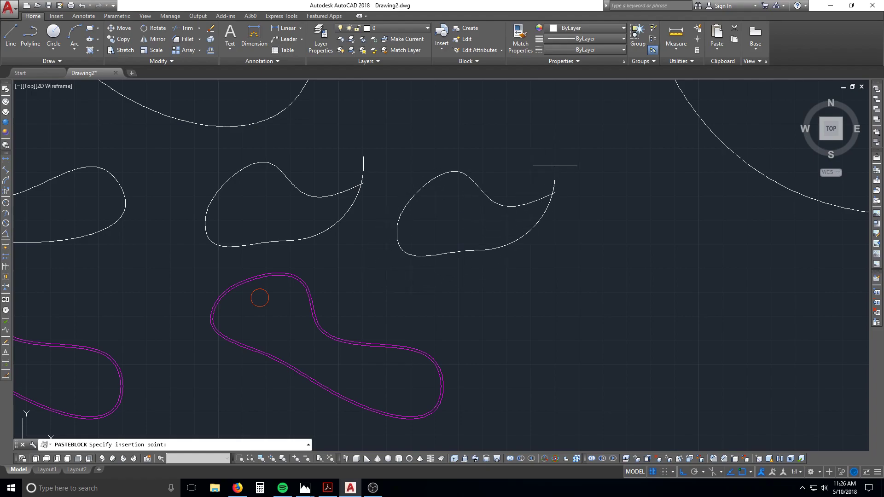
click(555, 166)
key(Escape)
Select the pasted white block at different places to check that it behaves as a single object
drag(570, 218, 543, 190)
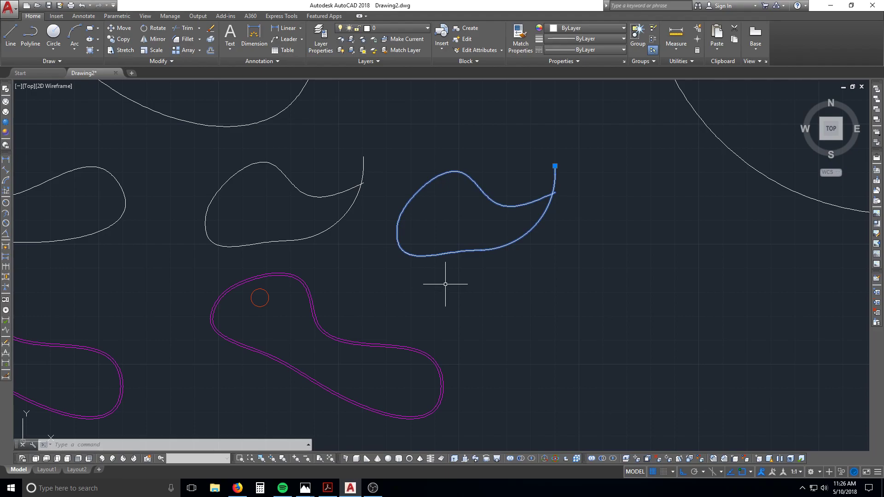
click(427, 255)
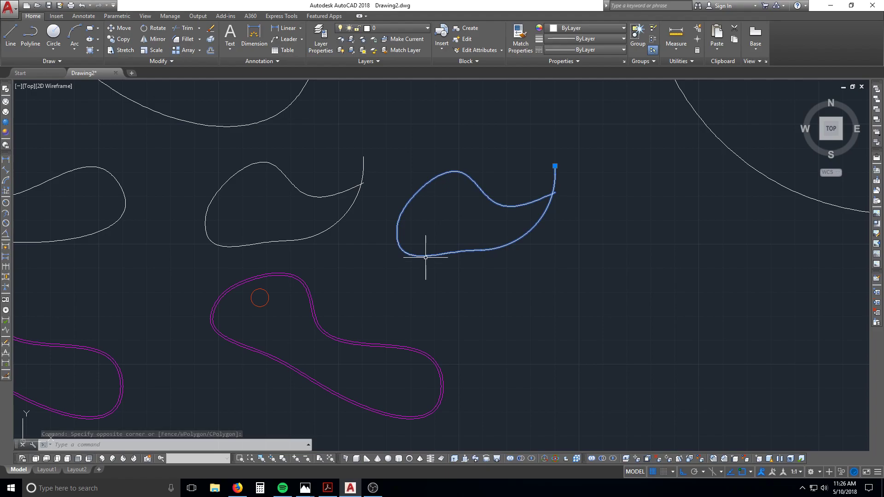
key(Escape)
click(449, 268)
click(426, 249)
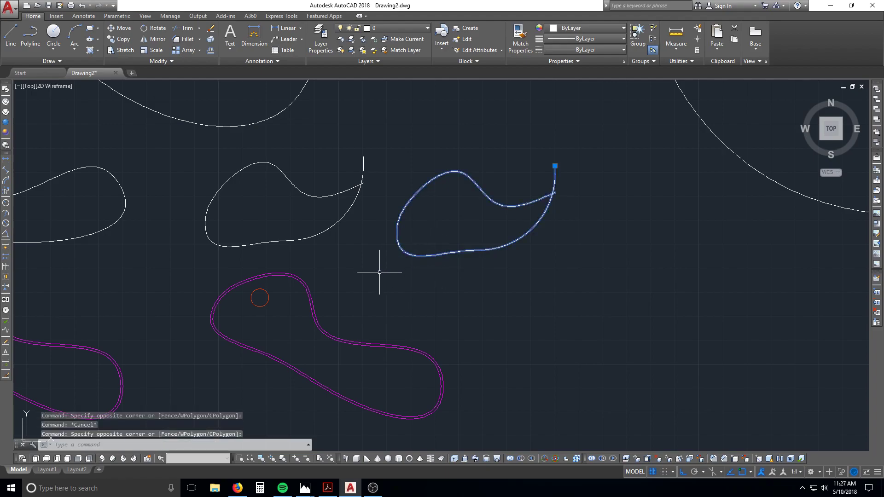
Open the pasted white block's definition for editing to view its name and preview, and cancel without editing it
key(Escape)
click(418, 256)
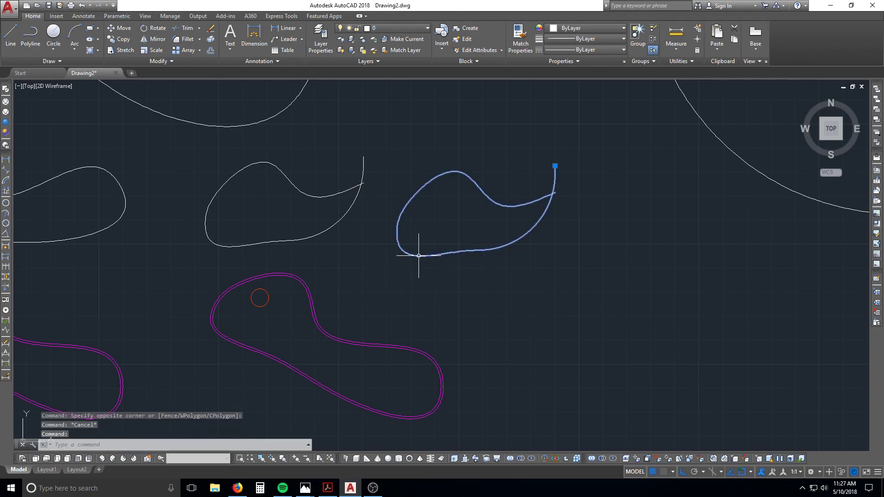
double_click(419, 256)
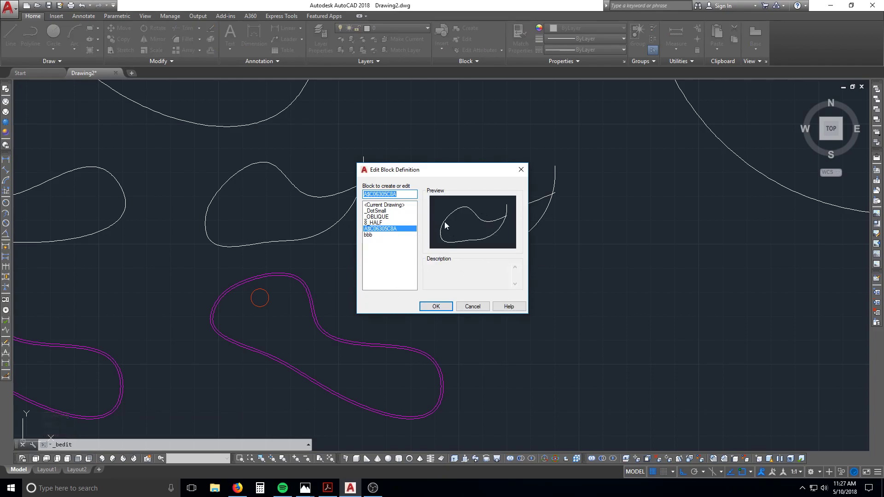
key(Escape)
Insert block bbb at scale 1 and rotation 0 in the empty area to the right of the magenta shapes
text(i)
key(Return)
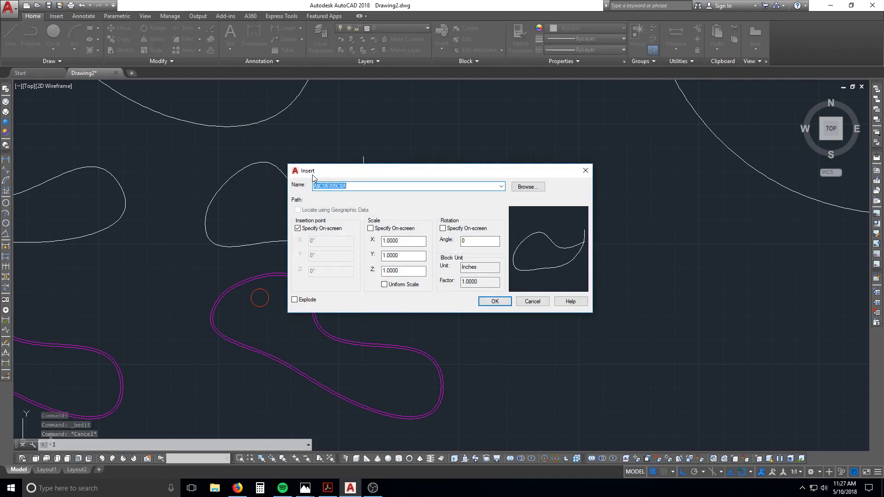
click(501, 186)
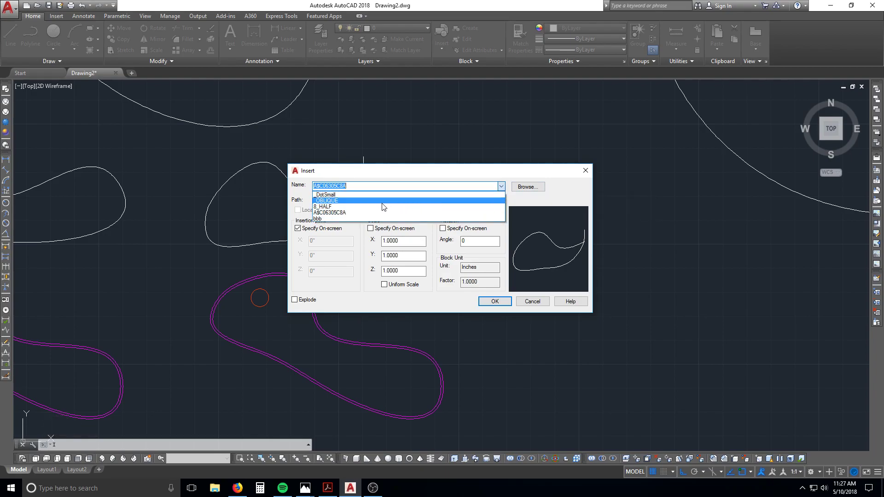
click(321, 220)
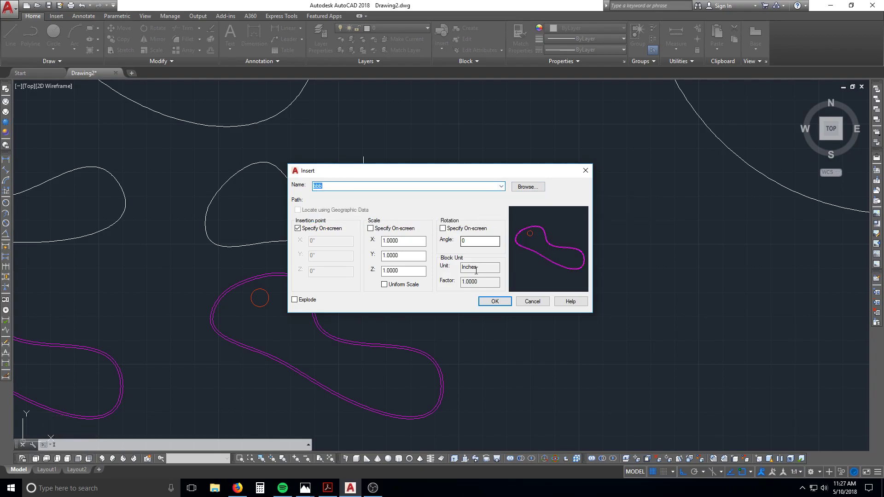
click(494, 301)
click(510, 319)
click(495, 305)
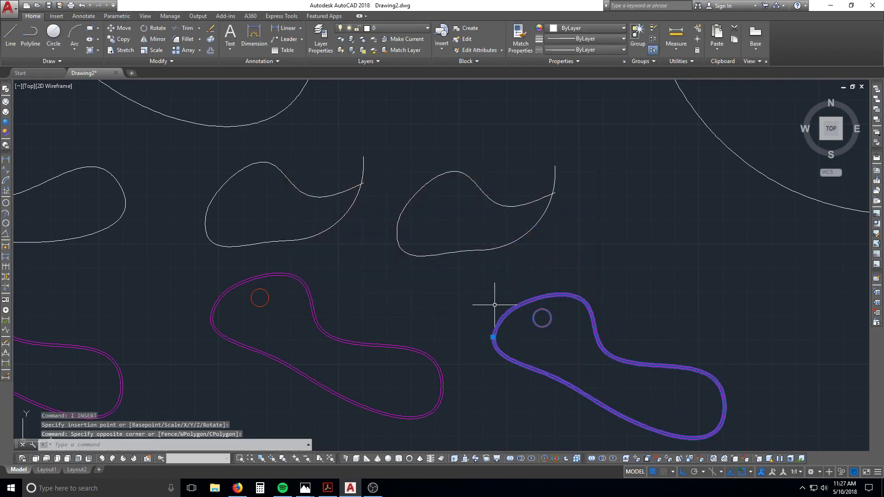
Bring up the block insertion settings again to view block bbb's preview, and close them without inserting anything
scroll(496, 311, down, 2)
middle_drag(496, 311, 483, 232)
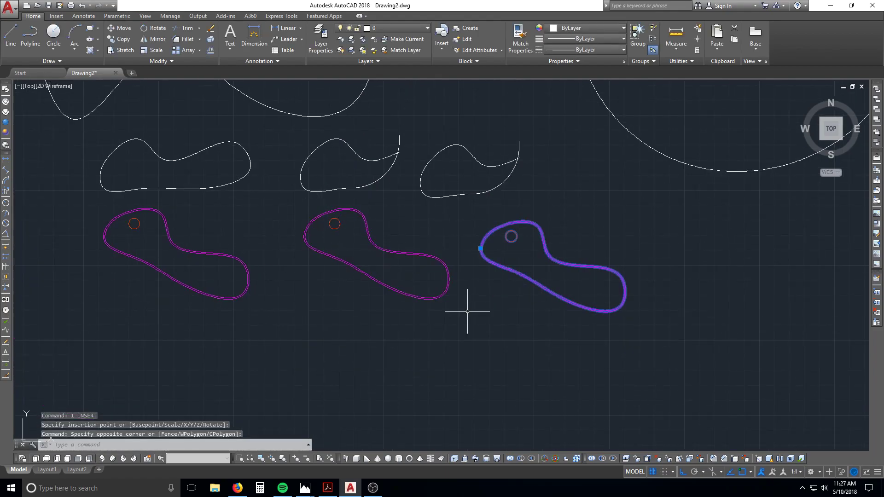
text(i)
key(Return)
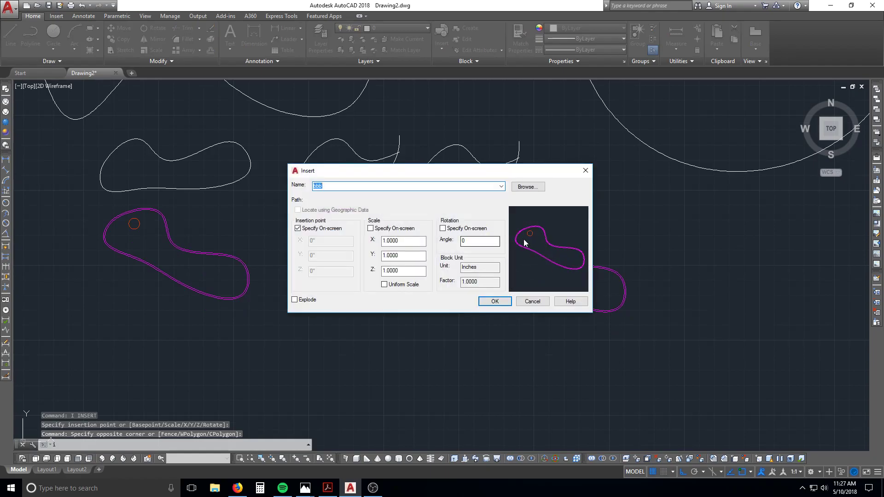
click(586, 172)
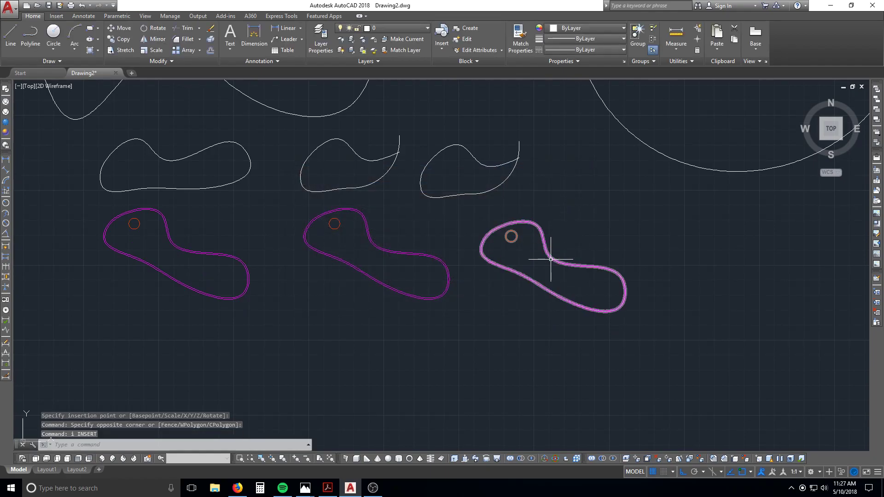
Erase the two right-hand magenta shapes and the two trimmed white shapes, leaving only the leftmost white and magenta shapes of these rows
text(e)
key(Return)
click(584, 229)
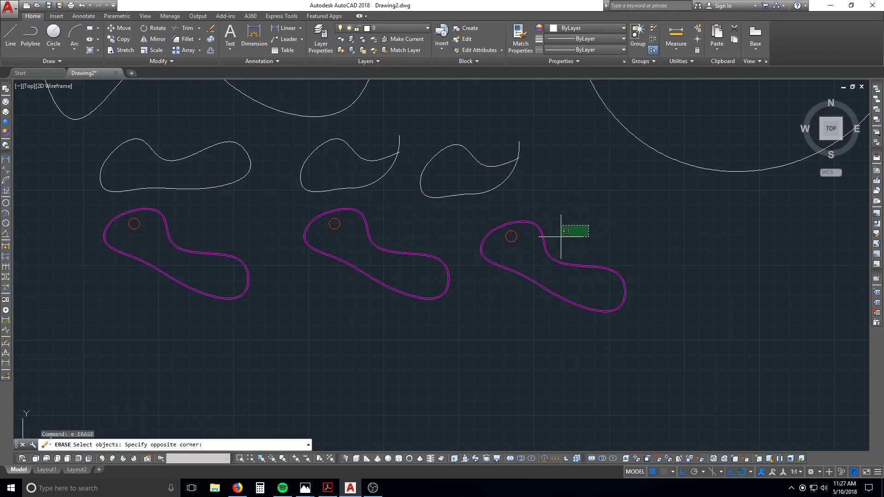
click(357, 267)
click(525, 211)
click(300, 119)
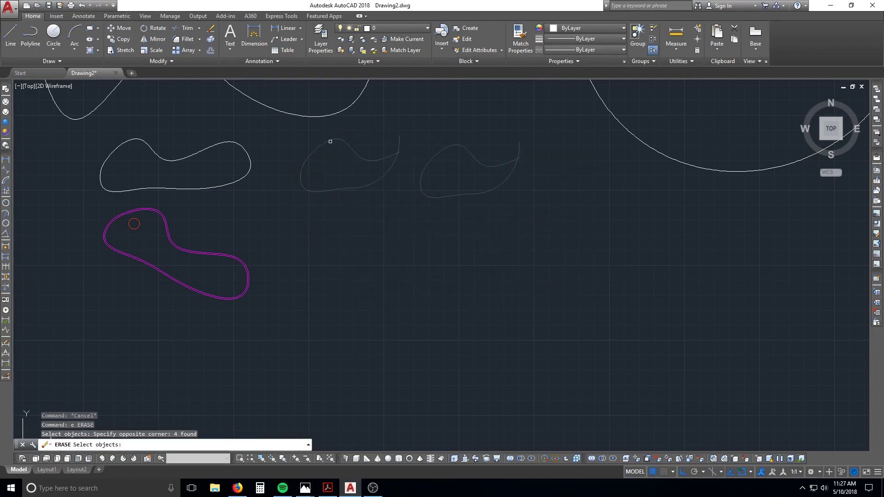
middle_drag(304, 181, 410, 203)
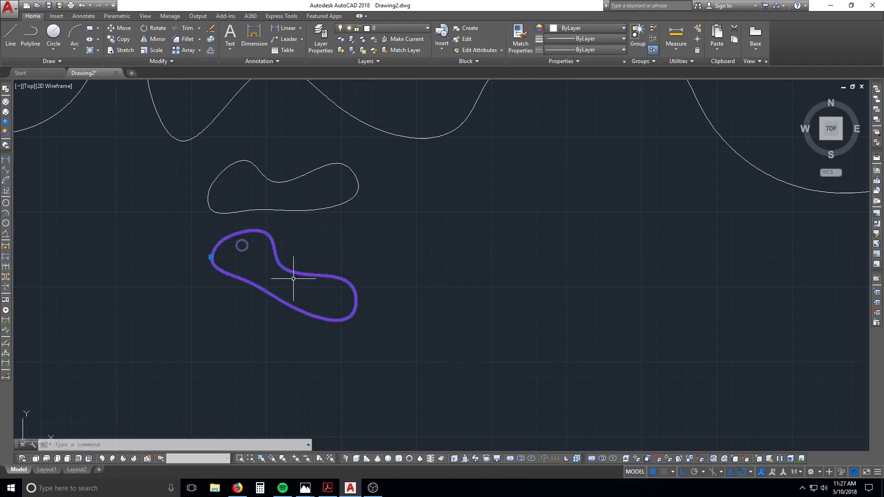
Open the remaining magenta block bbb in the Block Editor to view its contents, and close the editor without changes
click(322, 268)
double_click(283, 269)
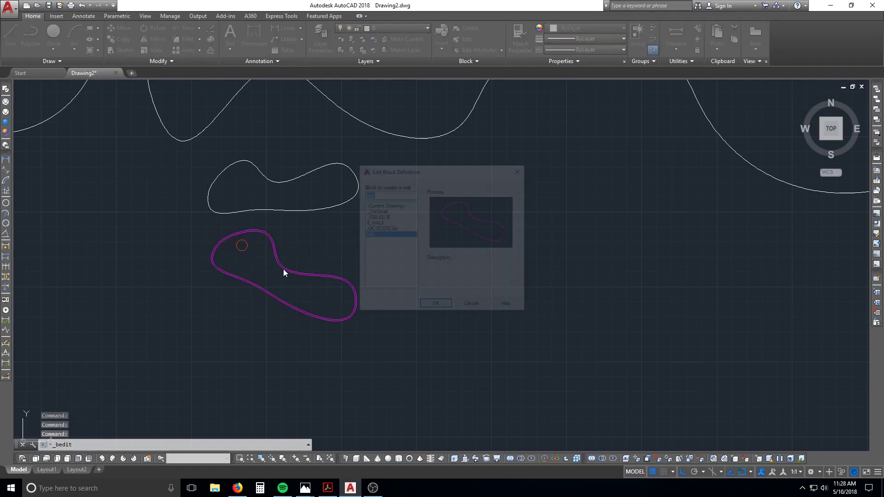
click(435, 307)
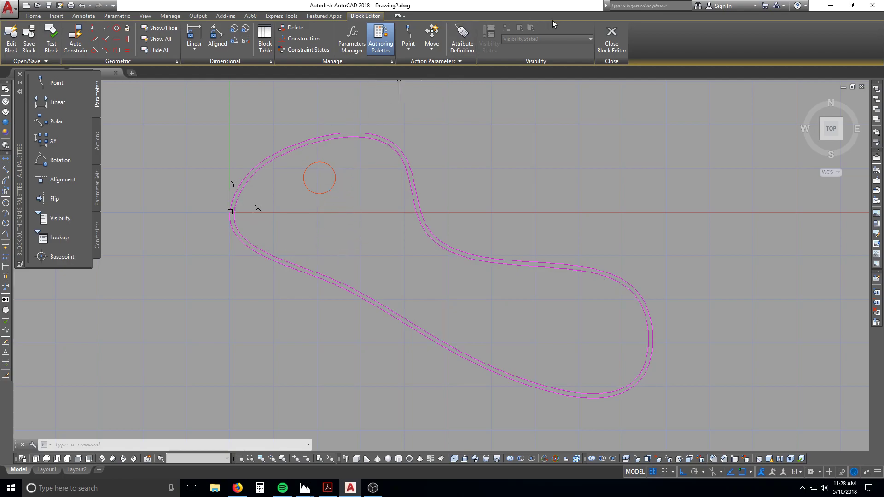
click(612, 38)
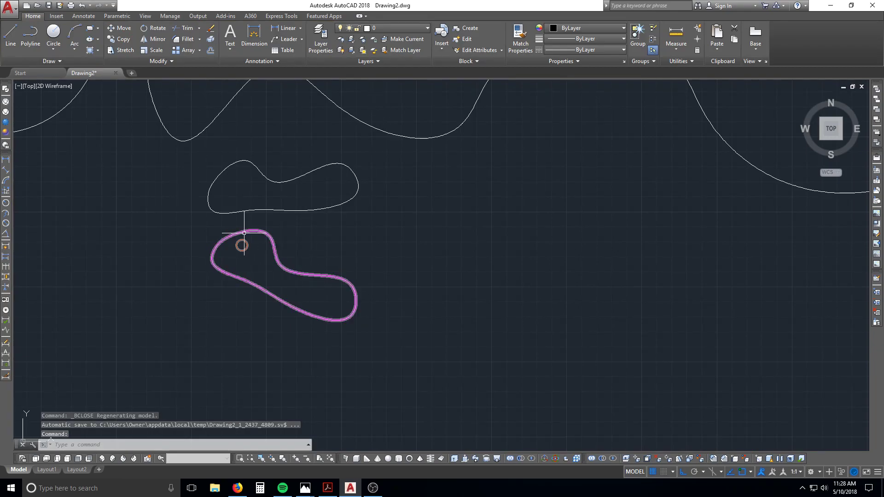
Examine the magenta block's double outline and inner circle up close and among the surrounding shapes
scroll(241, 246, up, 5)
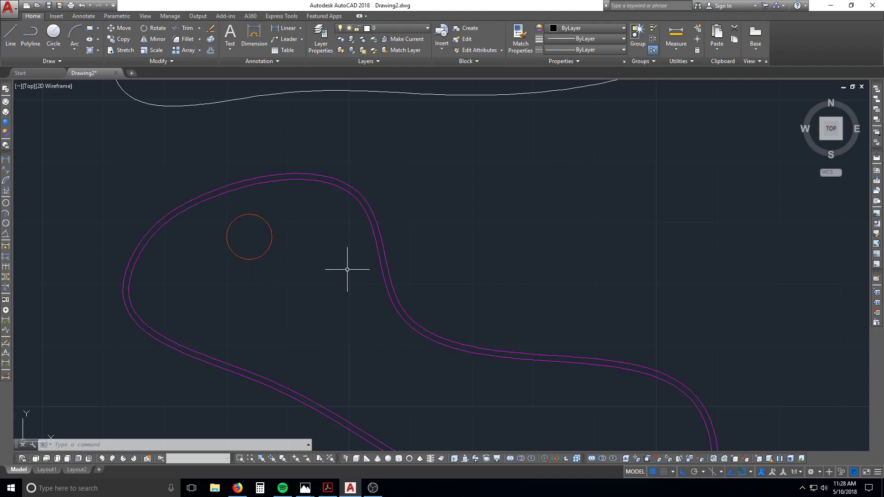
middle_drag(268, 286, 264, 271)
scroll(265, 272, down, 2)
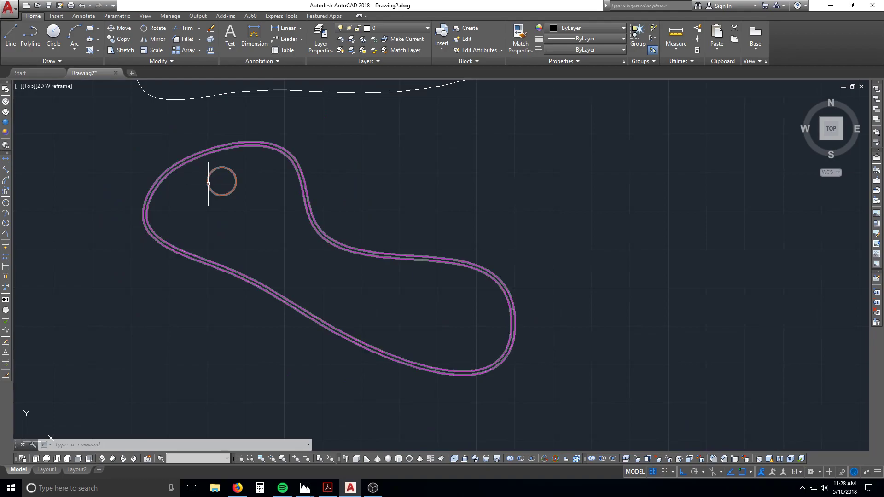
scroll(223, 183, up, 2)
middle_drag(269, 257, 246, 196)
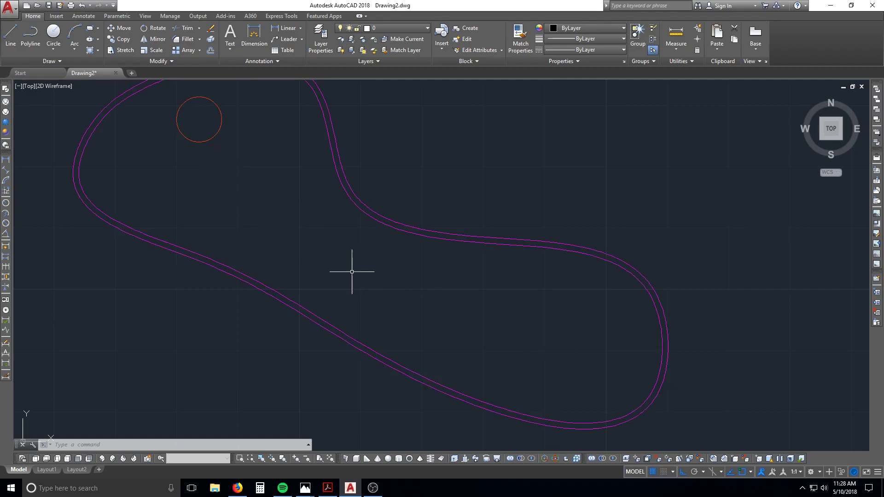
scroll(351, 269, down, 2)
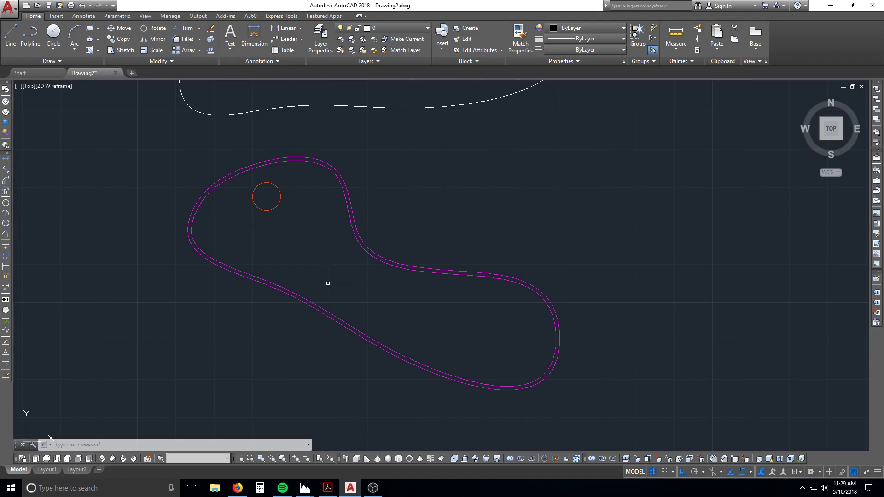
scroll(328, 283, down, 10)
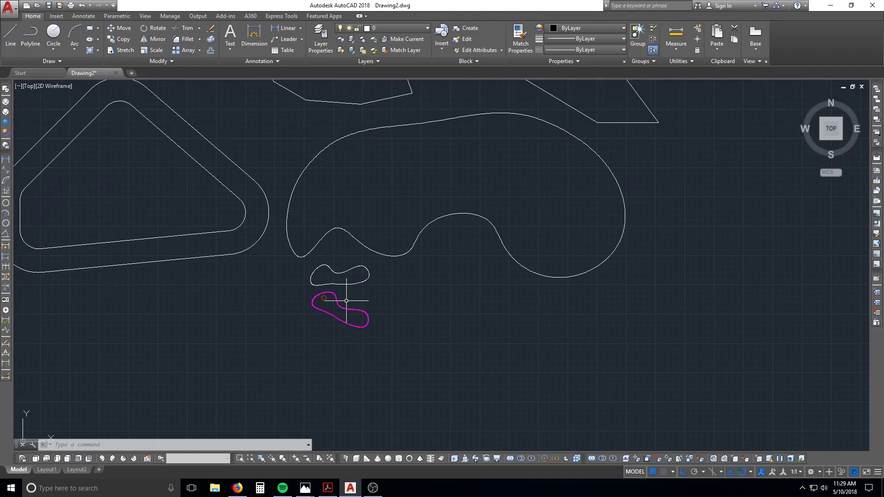
scroll(343, 276, down, 3)
scroll(339, 274, up, 7)
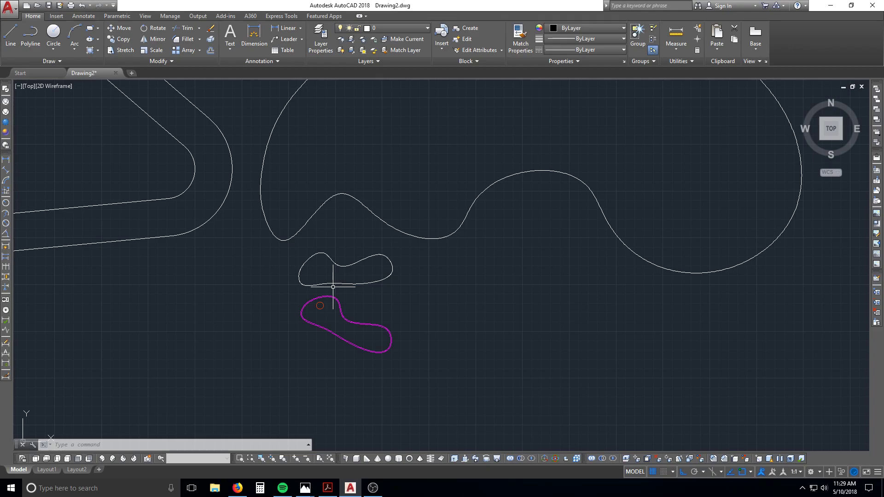
scroll(339, 316, up, 6)
middle_drag(358, 319, 331, 223)
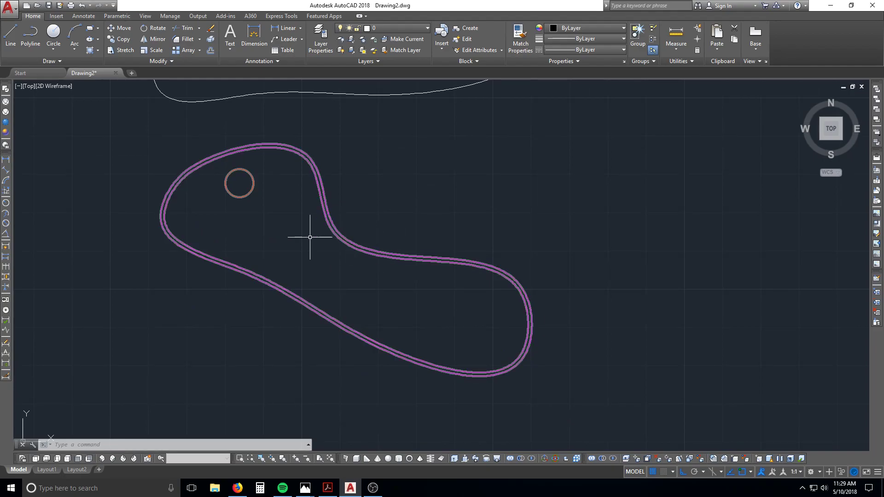
Copy the nested red circle out of the magenta block with NCOPY, from its centre horizontally to the empty area outside the outline
key(Escape)
key(Escape)
key(Escape)
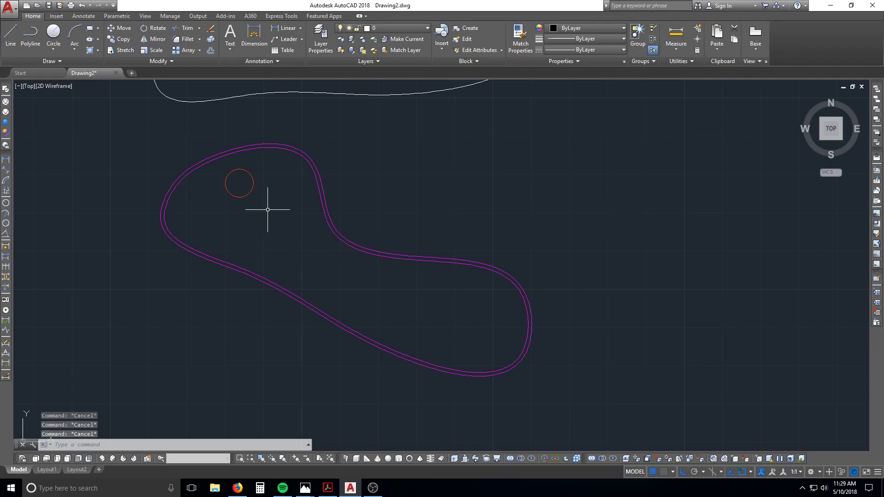
text(Nc)
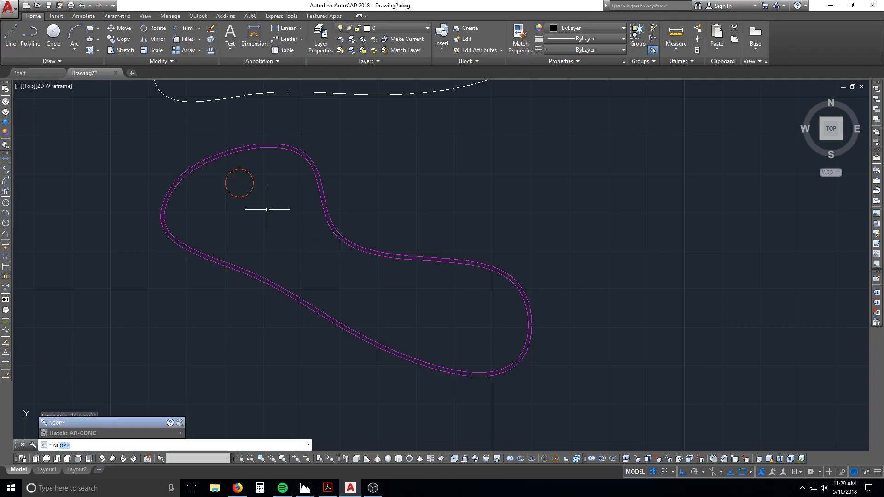
key(Return)
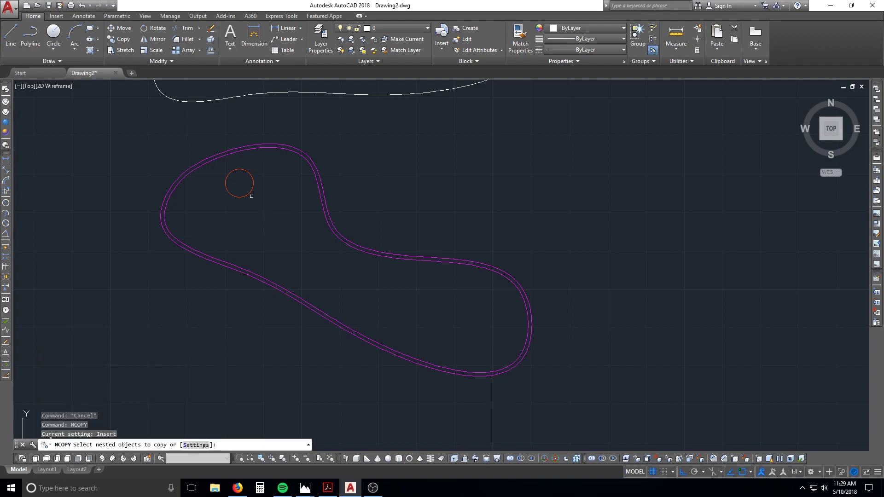
click(250, 195)
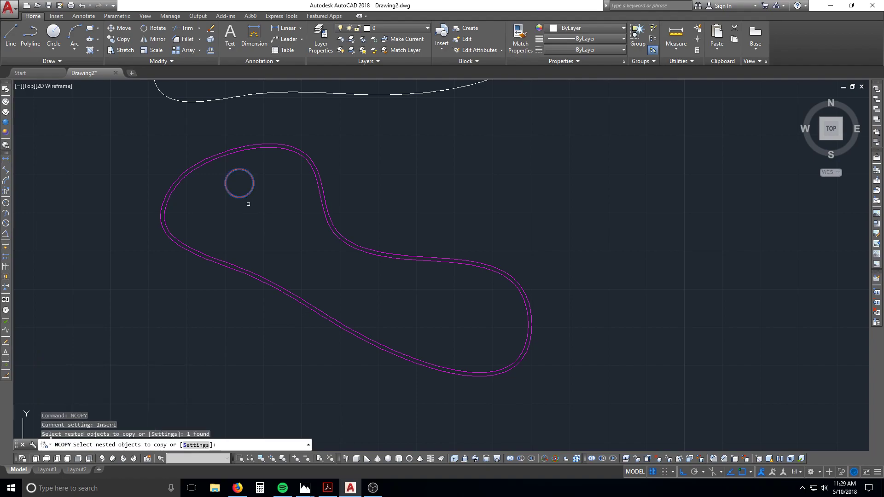
key(Return)
click(239, 183)
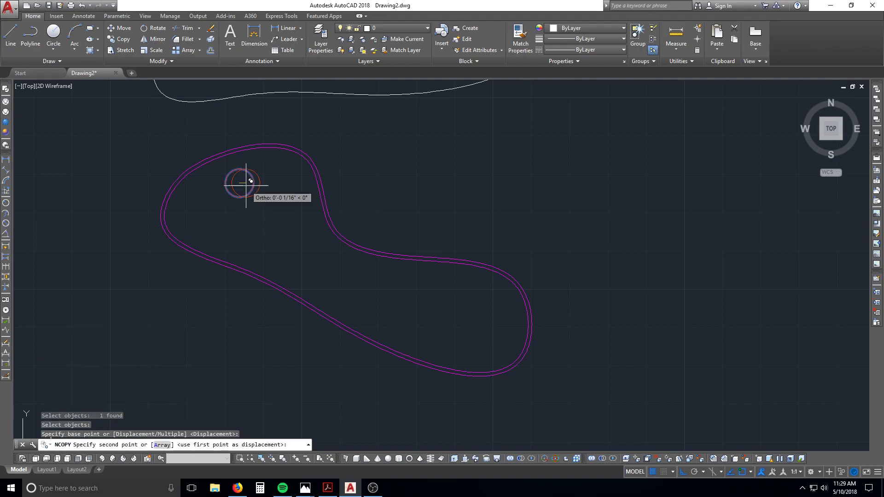
click(441, 198)
key(Escape)
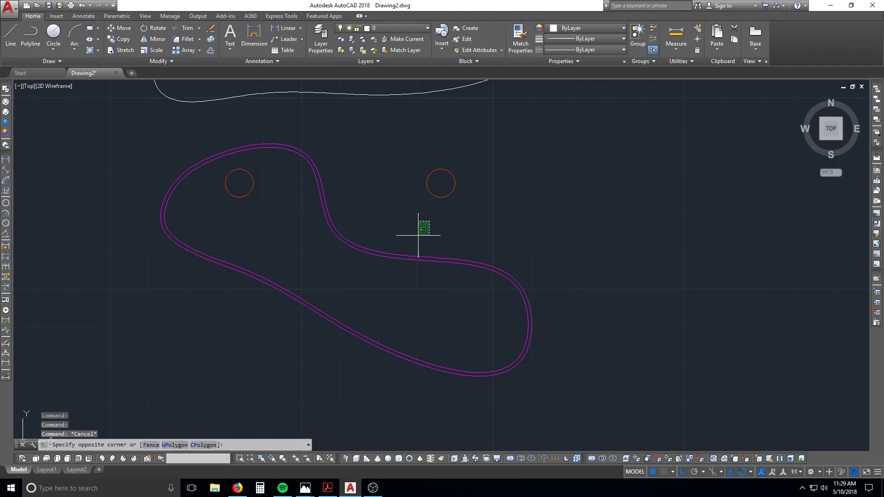
Select the copied red circle to check its layer and that it is independent of the block, and clear the selection
click(424, 227)
key(Escape)
click(446, 175)
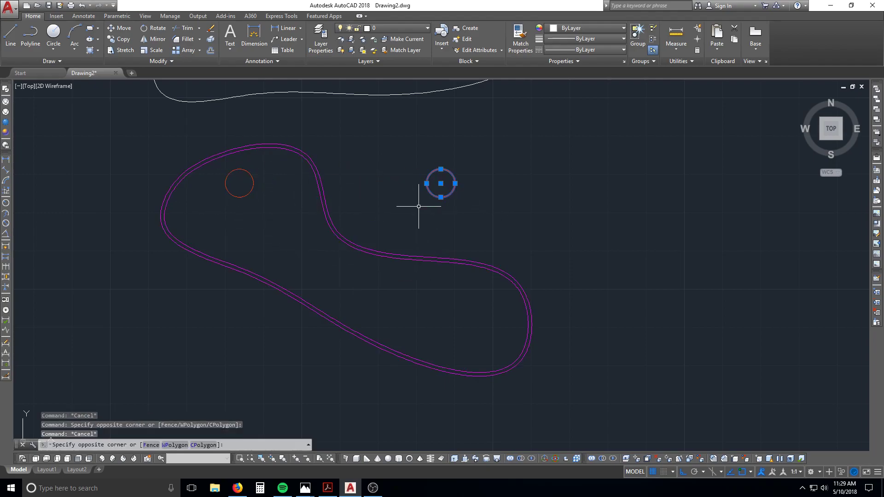
click(425, 205)
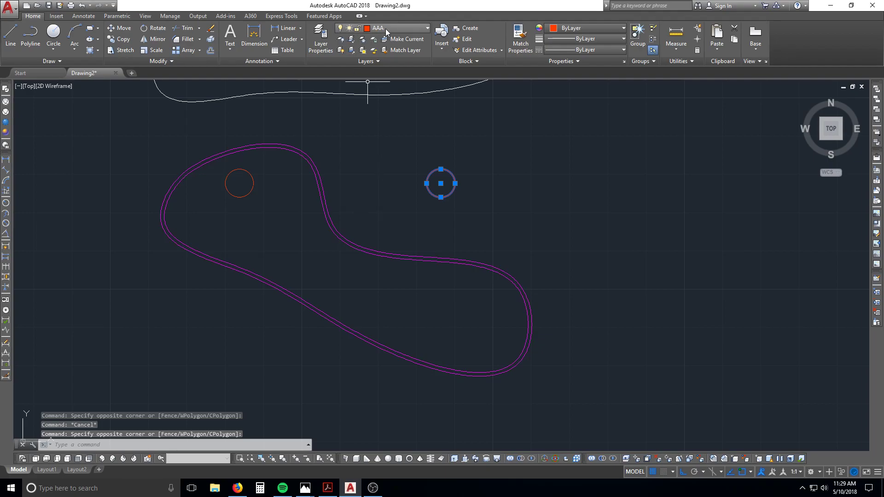
key(Escape)
click(464, 221)
click(424, 178)
key(Escape)
text(e)
key(Return)
click(475, 218)
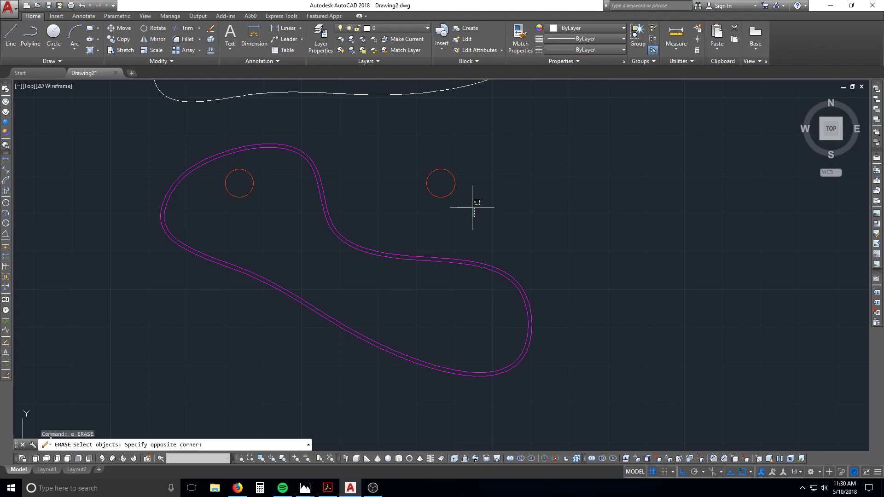
key(Escape)
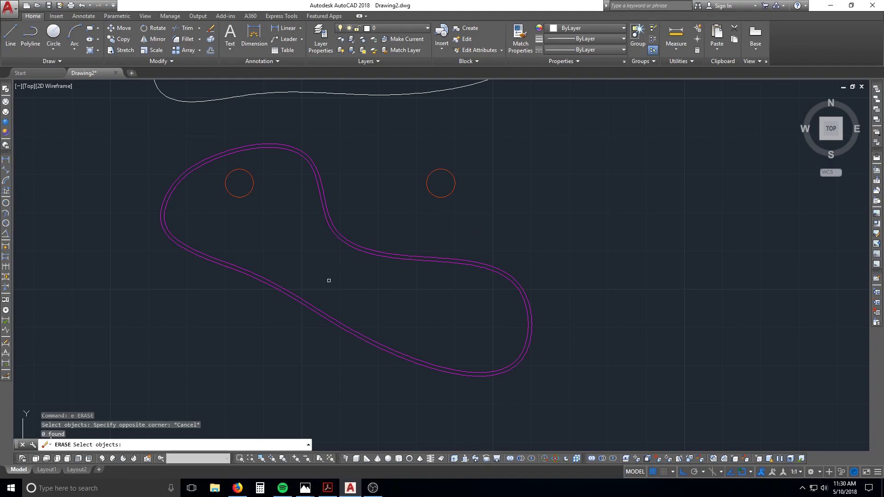
key(Escape)
Copy the nested inner outline out of the magenta block with NCOPY to the right of it, and select the copy to check it
text(nc)
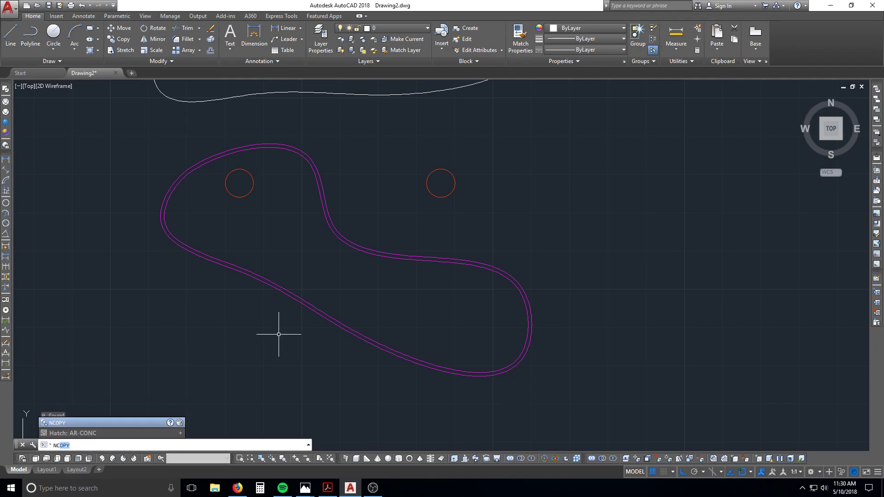
key(Return)
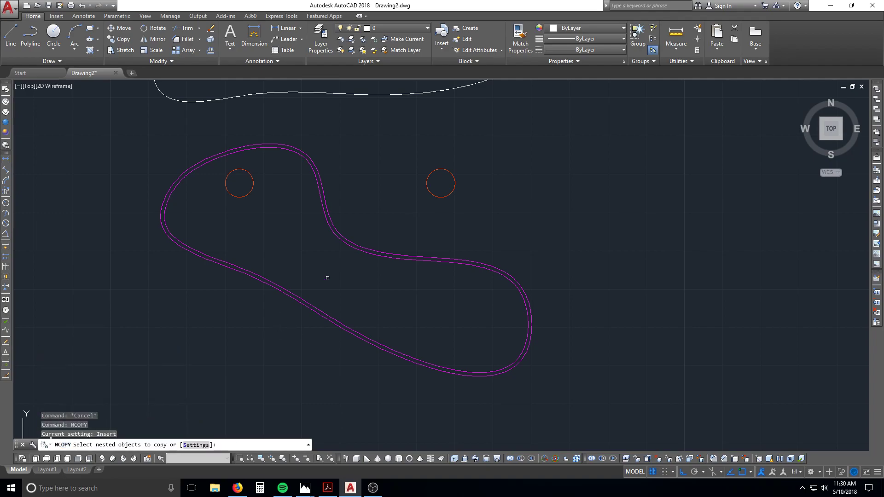
click(374, 255)
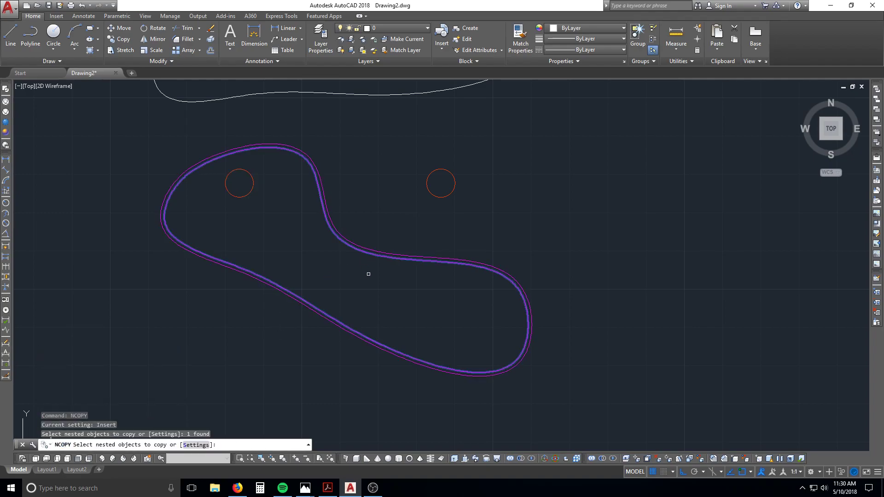
key(Return)
click(378, 257)
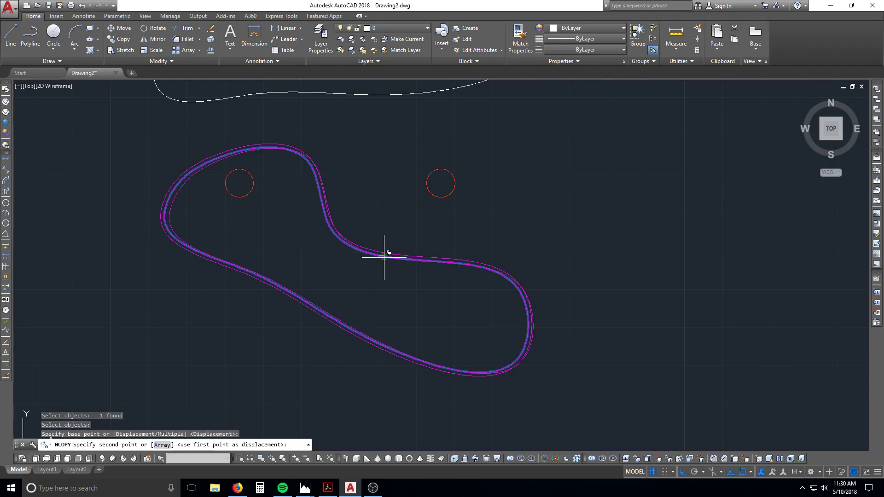
click(683, 284)
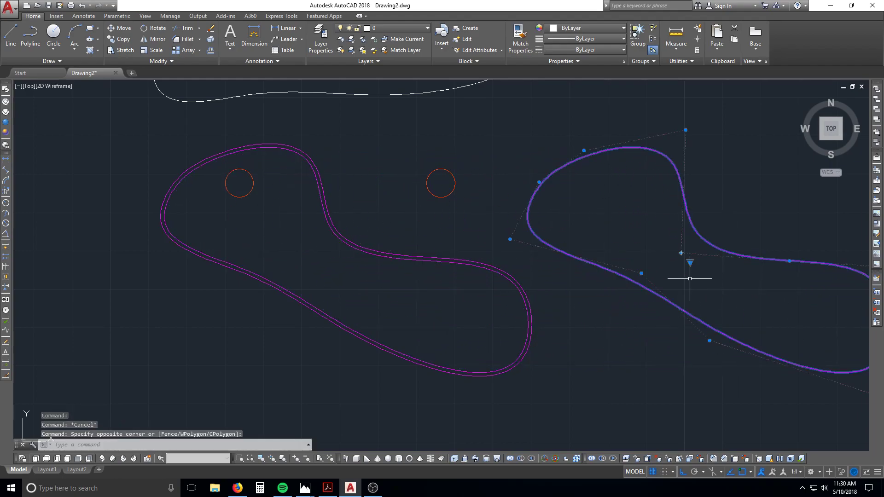
key(Escape)
click(483, 242)
key(Escape)
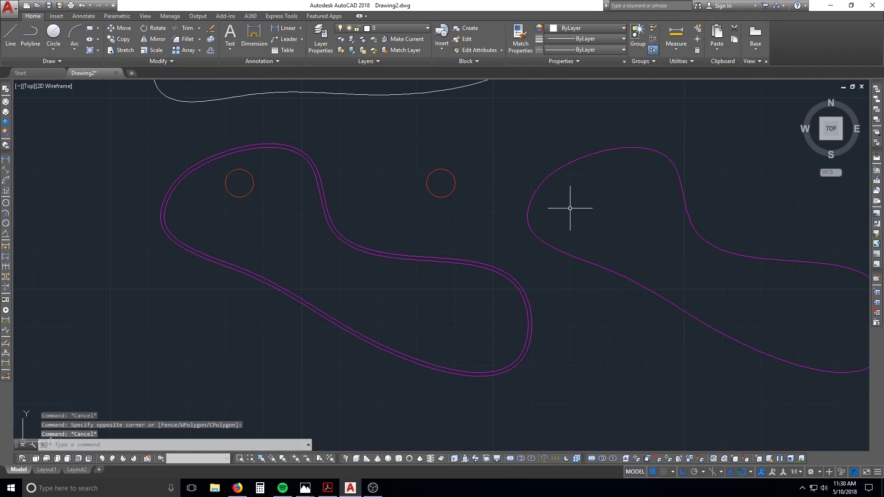
Erase the copied inner outline and the copied red circle to the right of the magenta block
text(e)
key(space)
click(556, 204)
click(525, 166)
key(space)
key(Escape)
click(428, 178)
key(Delete)
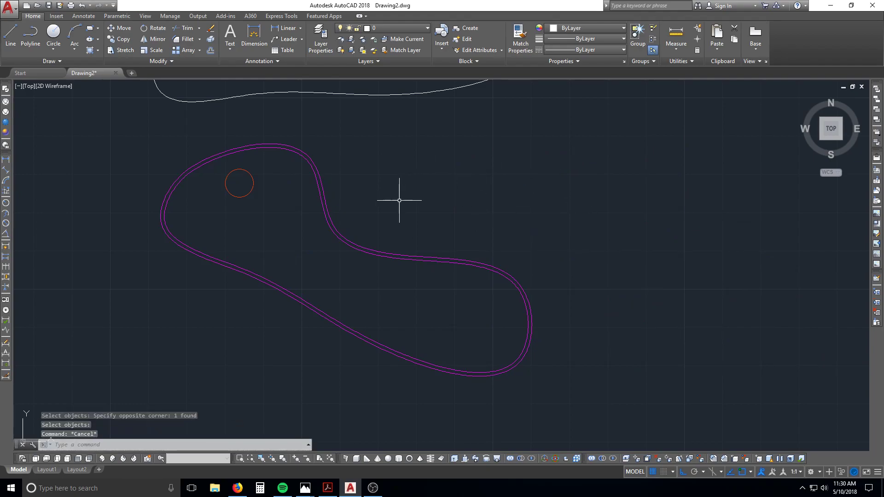
scroll(272, 230, down, 6)
middle_drag(304, 217, 328, 323)
scroll(328, 323, down, 6)
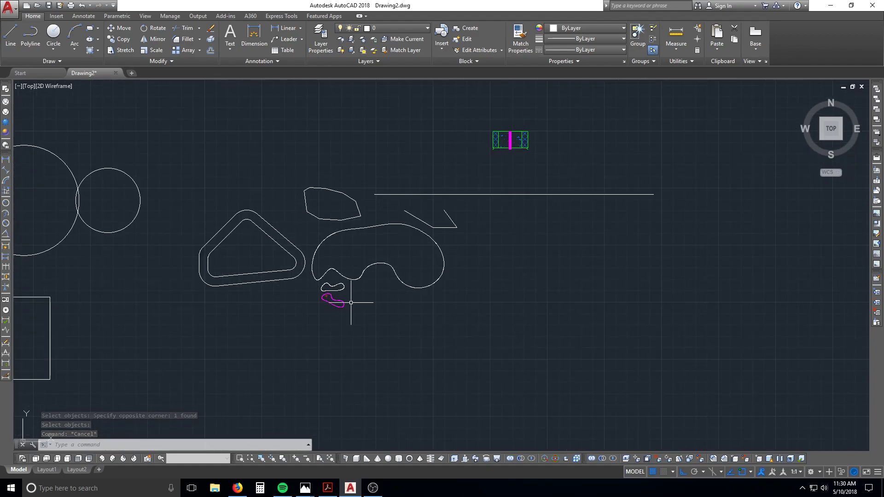
scroll(340, 278, up, 8)
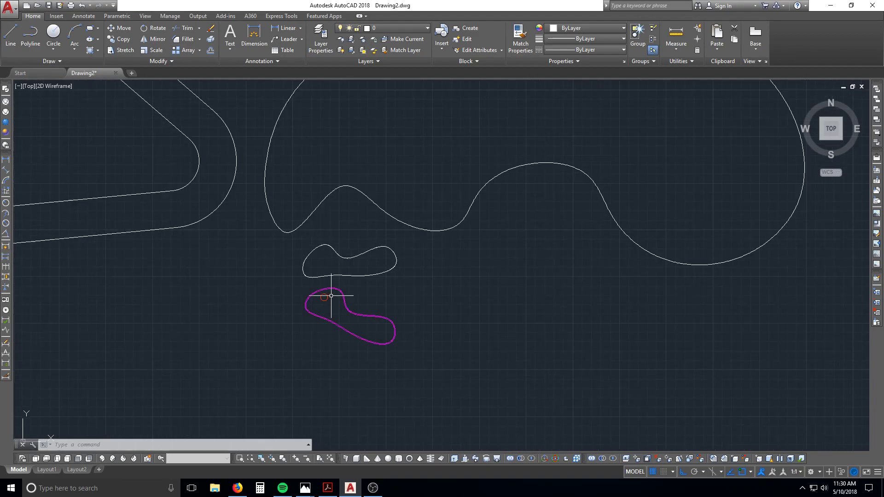
scroll(327, 312, down, 6)
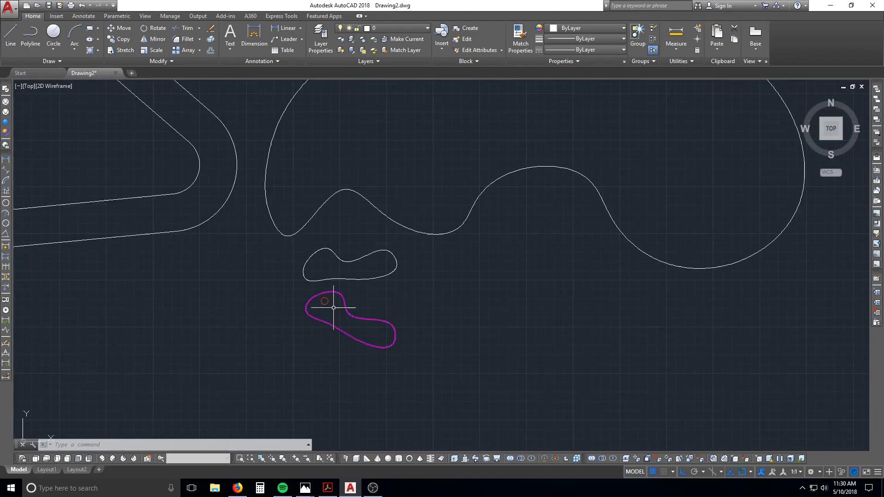
Copy the magenta block twice, placing one copy beside the small white closed spline and one directly to the right of the original
scroll(334, 316, up, 4)
key(Escape)
key(Escape)
key(Escape)
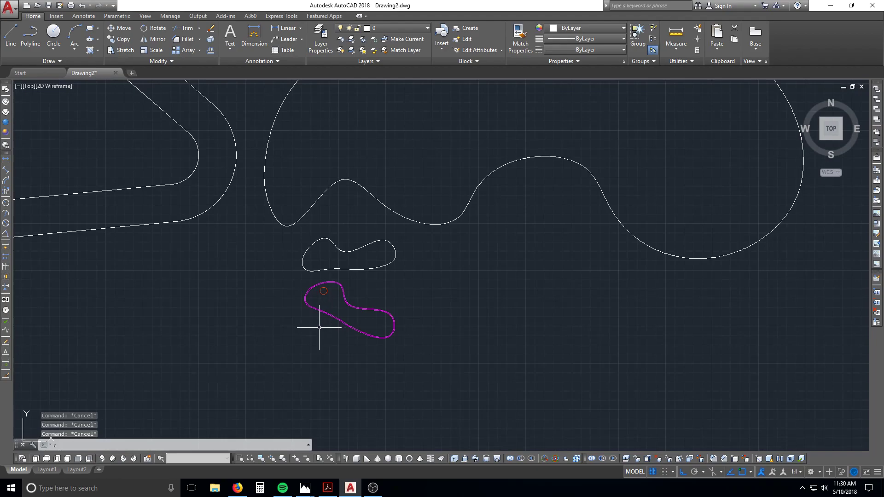
text(co)
key(Return)
click(366, 298)
click(345, 315)
key(Return)
scroll(346, 307, up, 4)
click(336, 303)
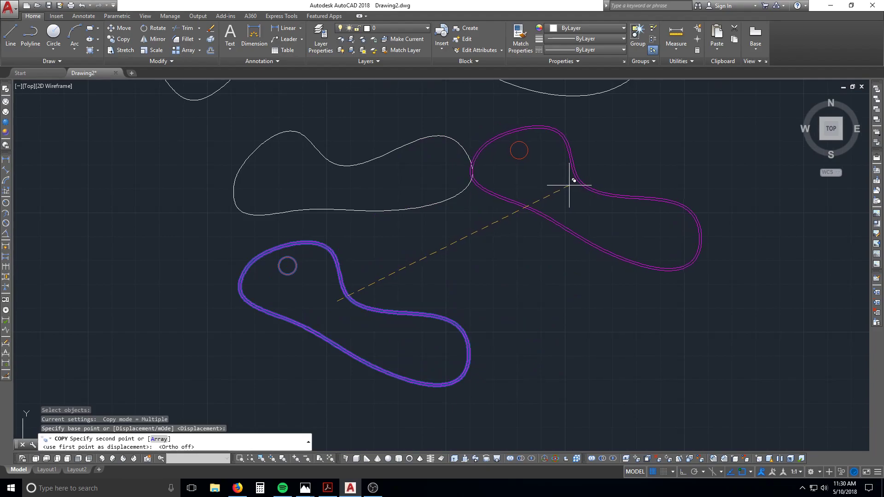
click(573, 185)
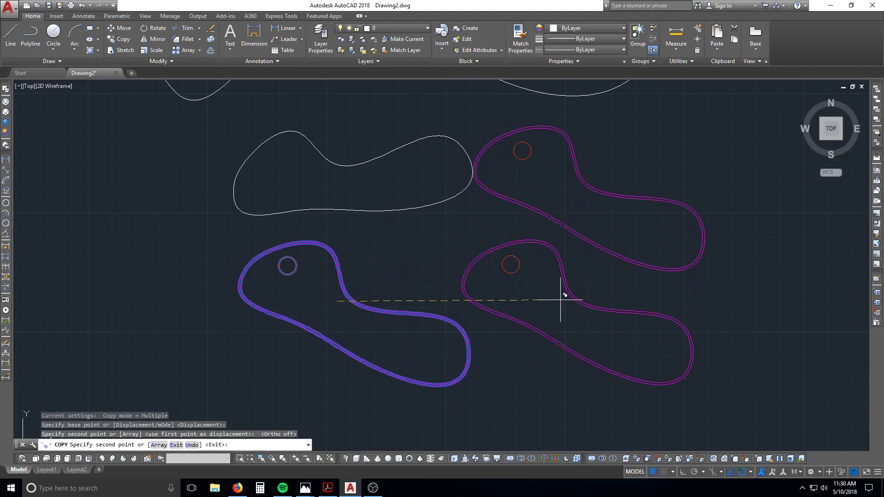
click(560, 298)
key(Escape)
scroll(461, 175, up, 4)
scroll(318, 188, down, 4)
middle_drag(288, 247, 385, 215)
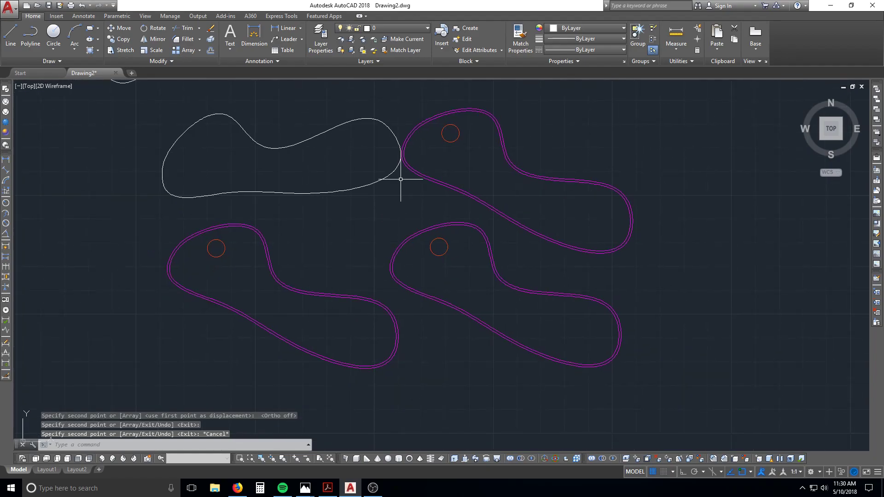
scroll(358, 213, up, 2)
scroll(339, 245, down, 2)
Open the upper copy of block bbb for in-place editing with REFEDIT, with all nested objects selected automatically
scroll(404, 158, up, 2)
key(Escape)
key(Escape)
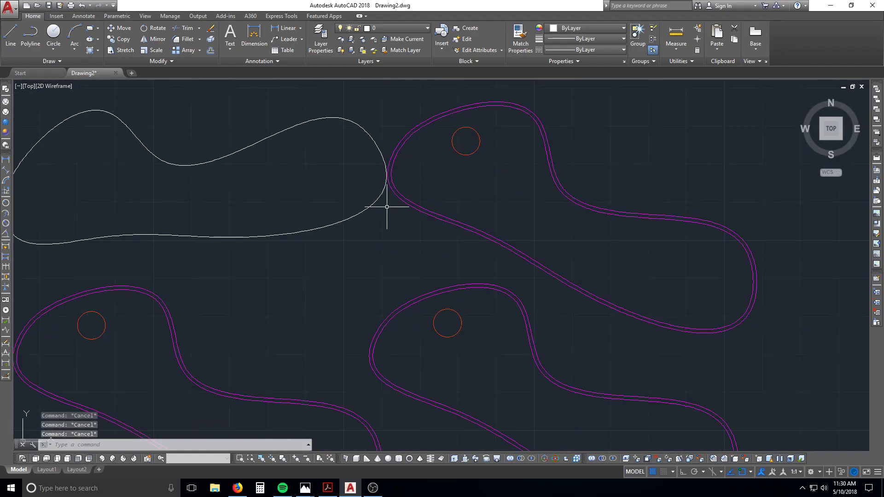
text(ref)
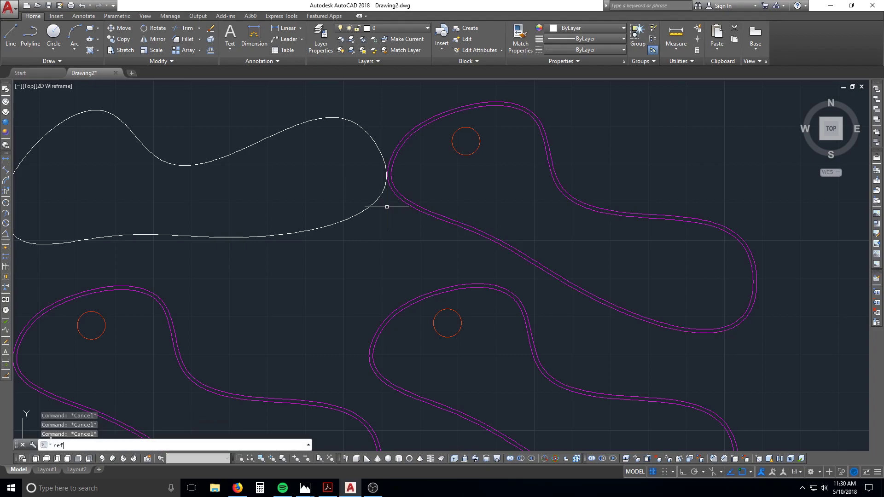
text(ed)
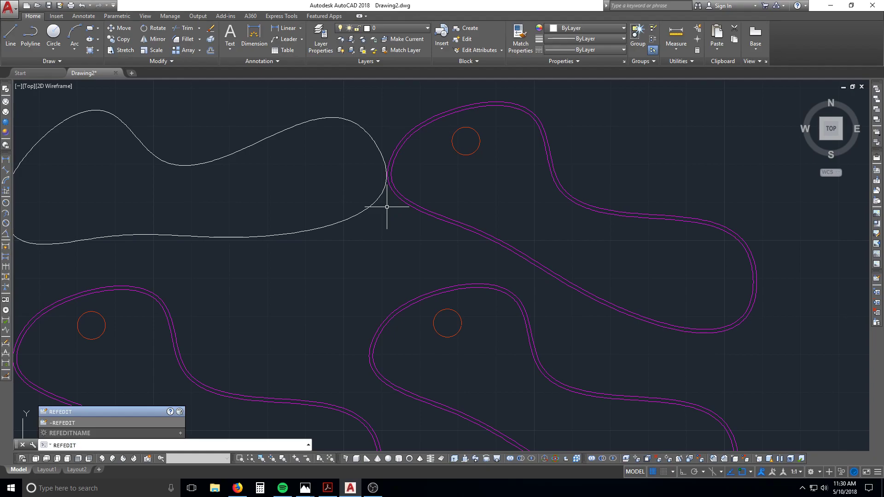
key(Return)
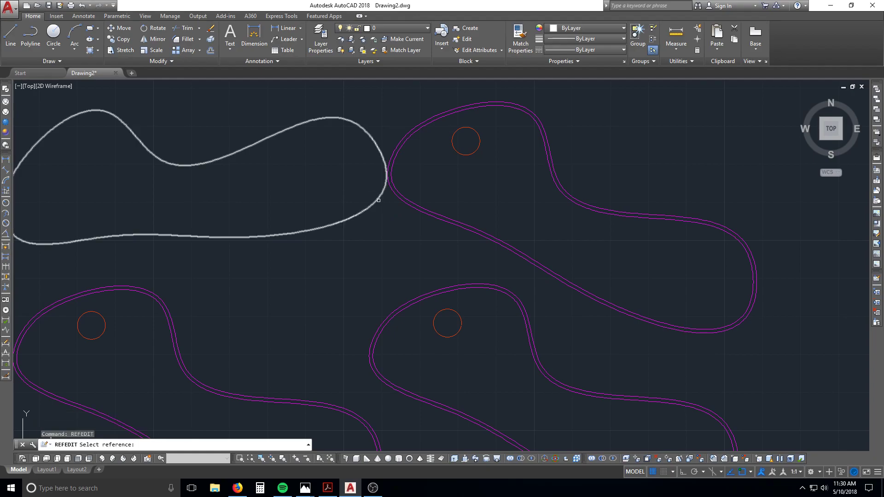
click(403, 201)
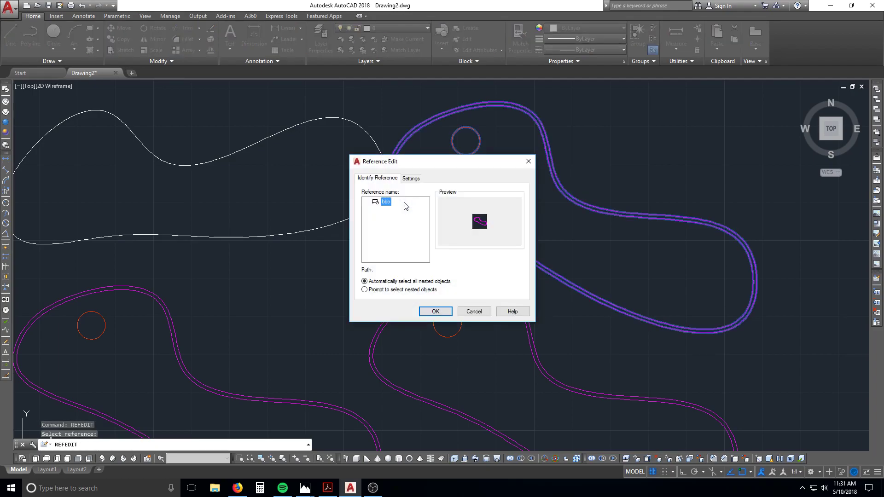
click(436, 311)
scroll(407, 238, down, 2)
scroll(407, 238, down, 2)
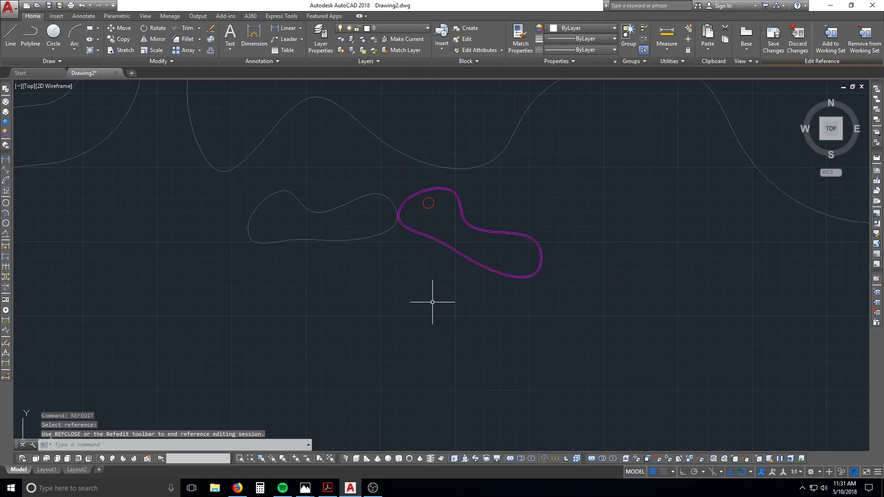
Try to move the upper block's two outlines and circle straight down with Ortho, and undo the in-place editing session
scroll(402, 241, up, 2)
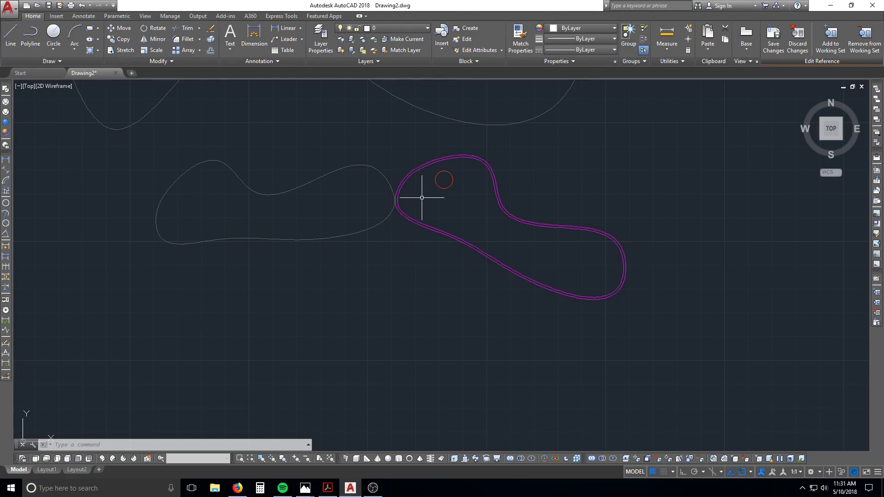
text(m)
key(Return)
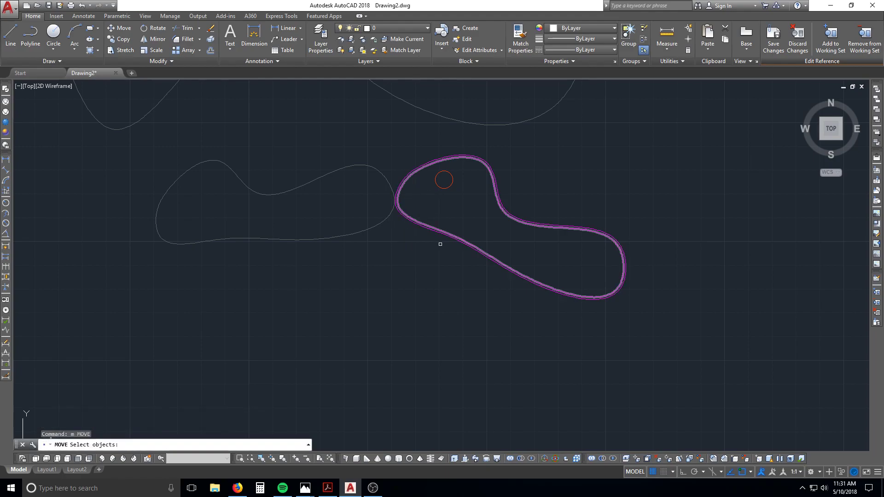
click(657, 326)
click(444, 158)
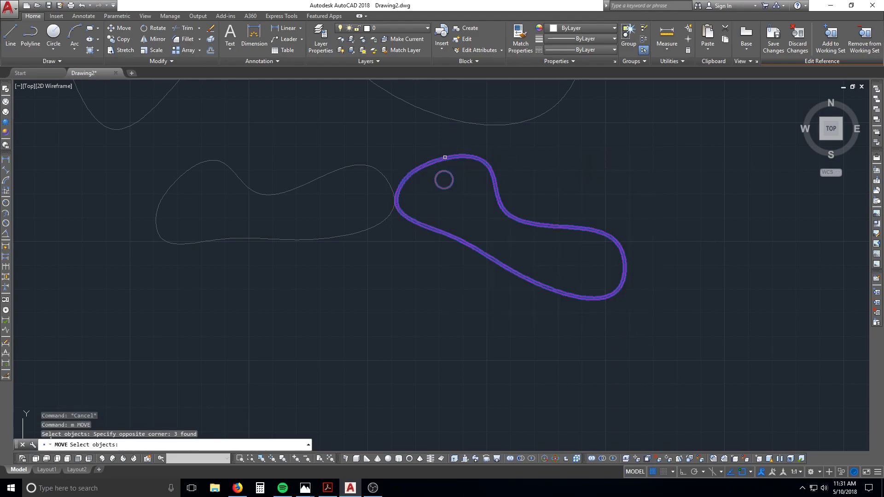
click(417, 240)
key(F8)
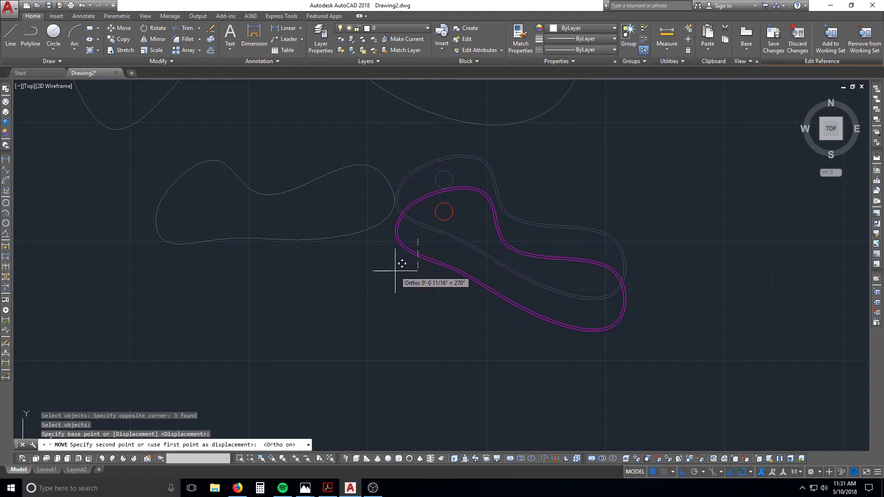
key(Escape)
text(u)
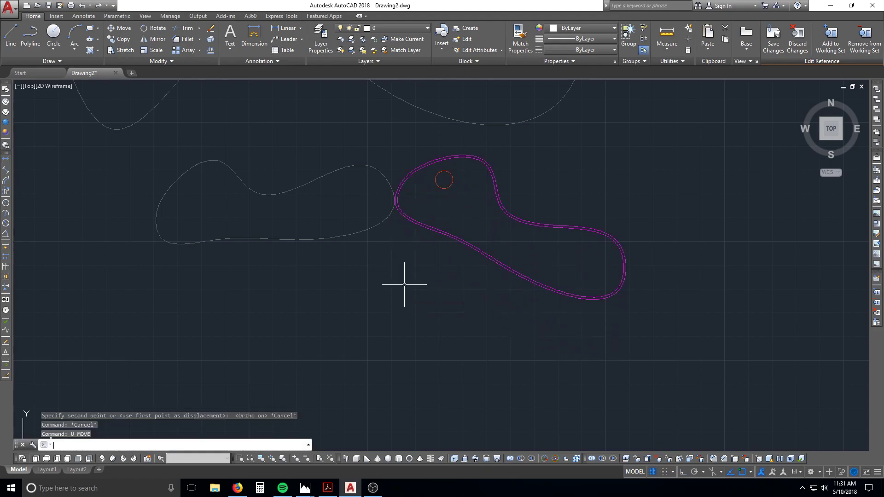
key(Return)
Open the original lower-left block bbb for in-place editing with REFEDIT, with all nested objects selected automatically
middle_drag(281, 296, 381, 192)
key(Escape)
key(Escape)
text(refed)
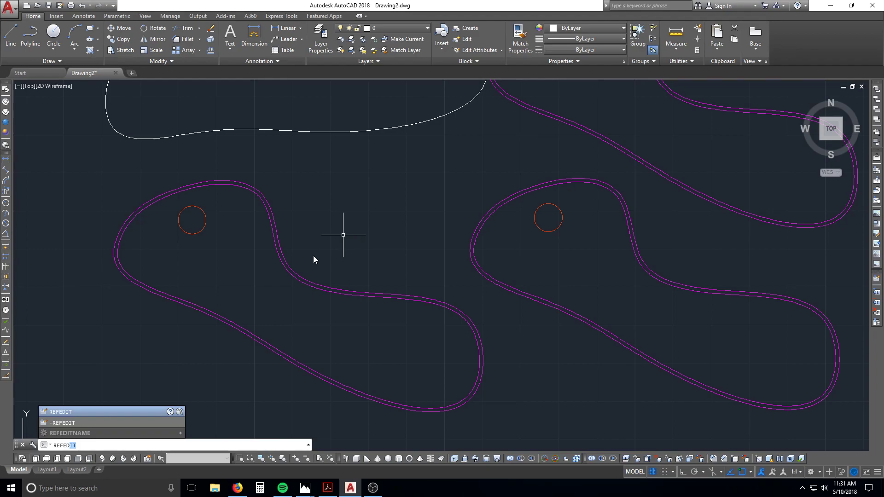
key(Return)
click(295, 281)
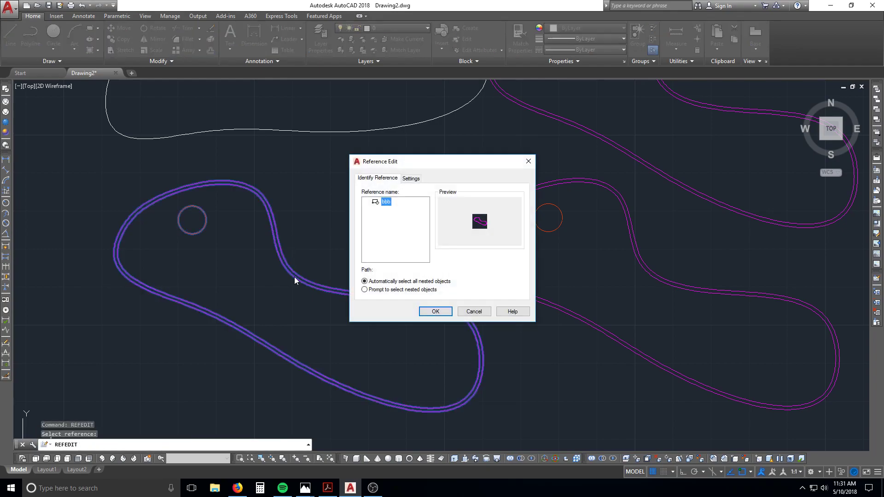
click(436, 312)
scroll(439, 300, down, 8)
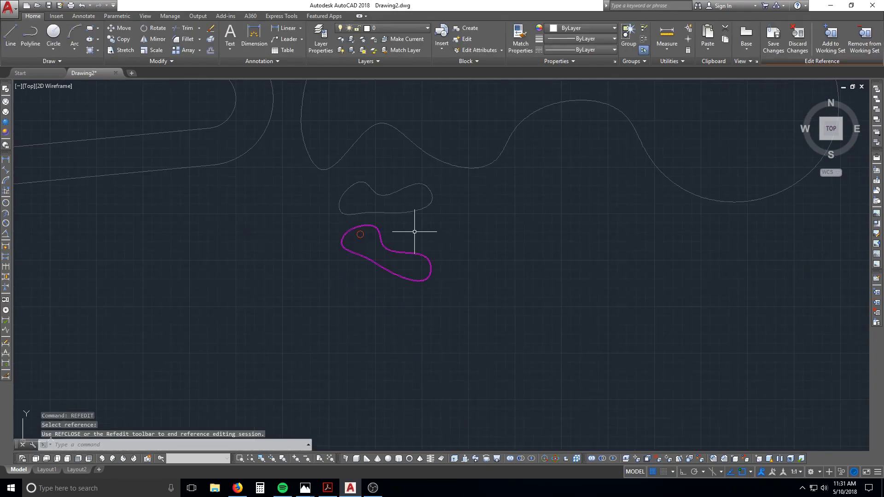
scroll(405, 226, up, 6)
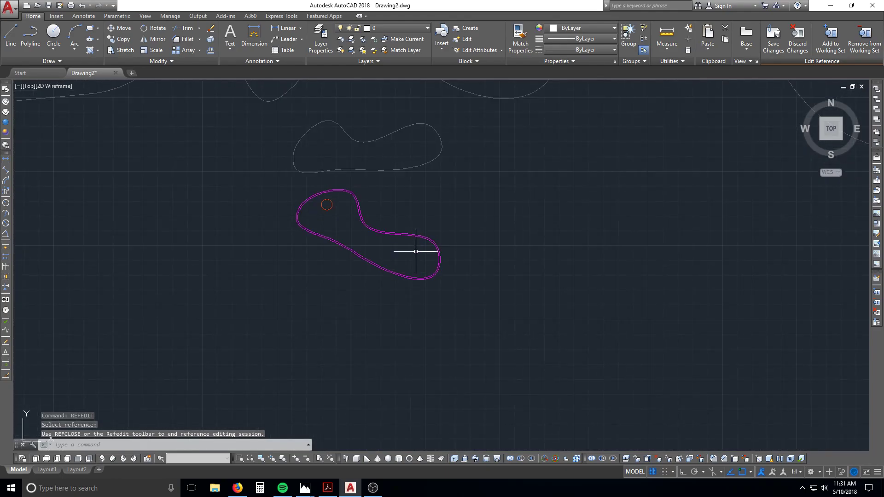
scroll(329, 288, down, 3)
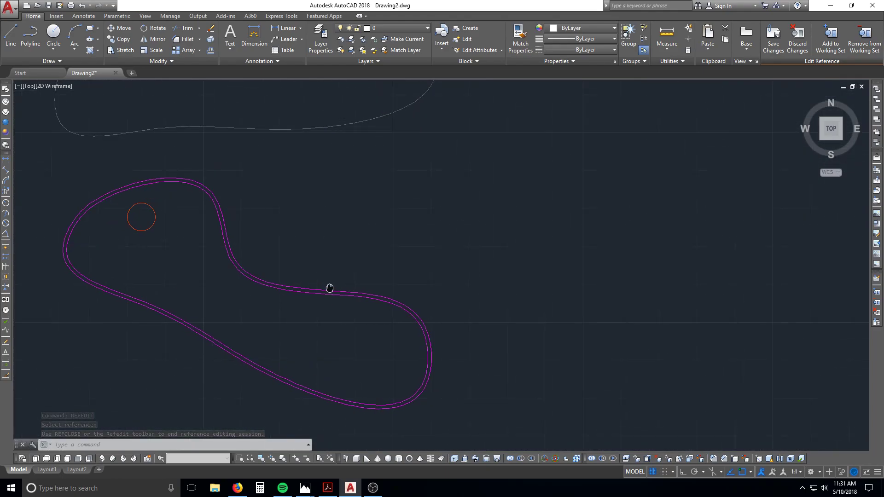
Move the block's two outlines and red circle a short distance horizontally to the left with Ortho on
text(m)
key(Return)
click(402, 392)
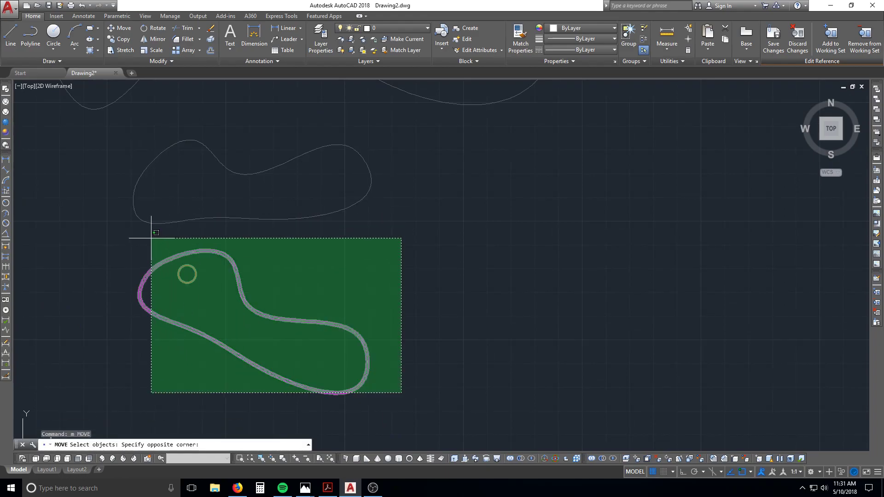
click(152, 239)
key(Return)
click(114, 265)
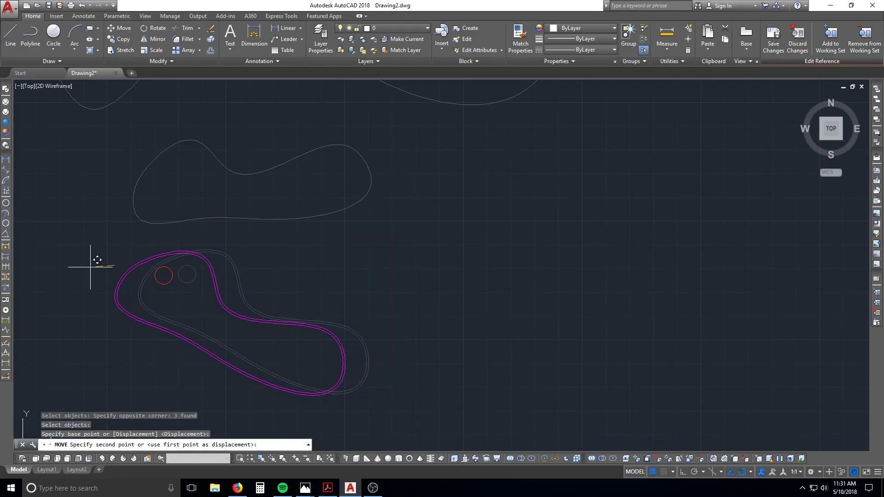
key(F8)
click(76, 280)
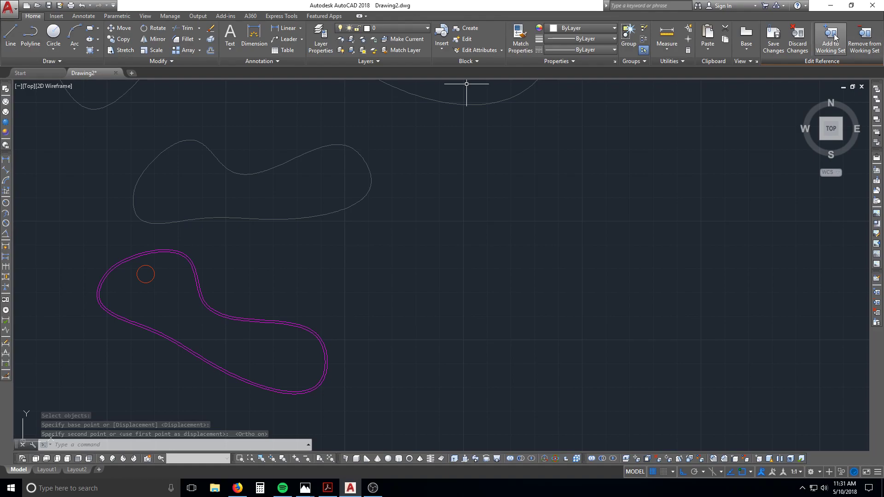
Save the reference edits back to block bbb and view all three block copies
click(772, 42)
click(439, 272)
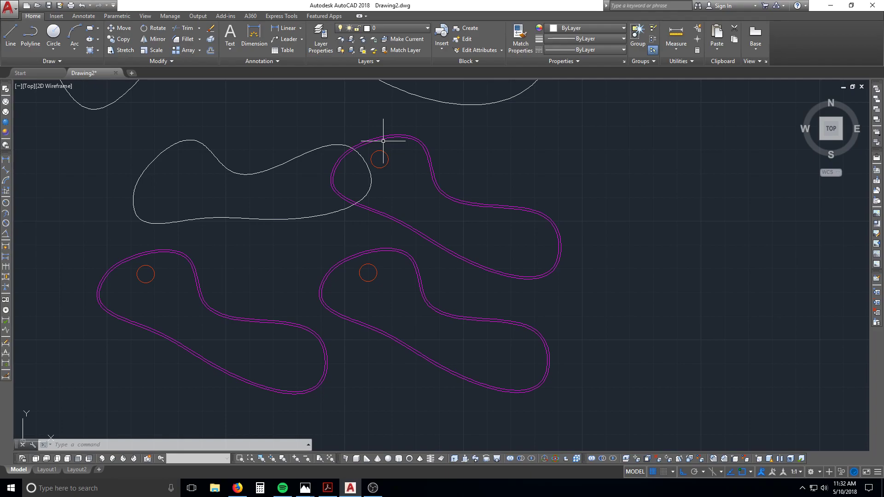
middle_drag(292, 336, 350, 310)
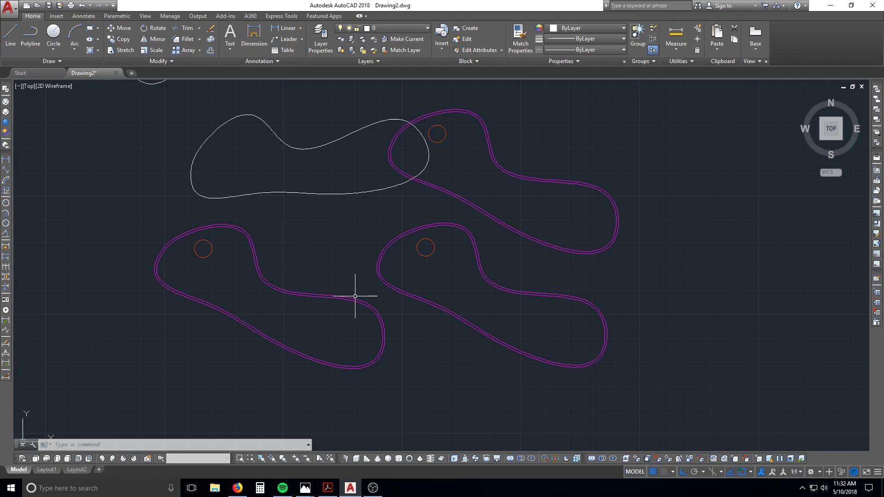
Draw a vertical line in the empty space to the right of the smaller circle
scroll(343, 149, down, 12)
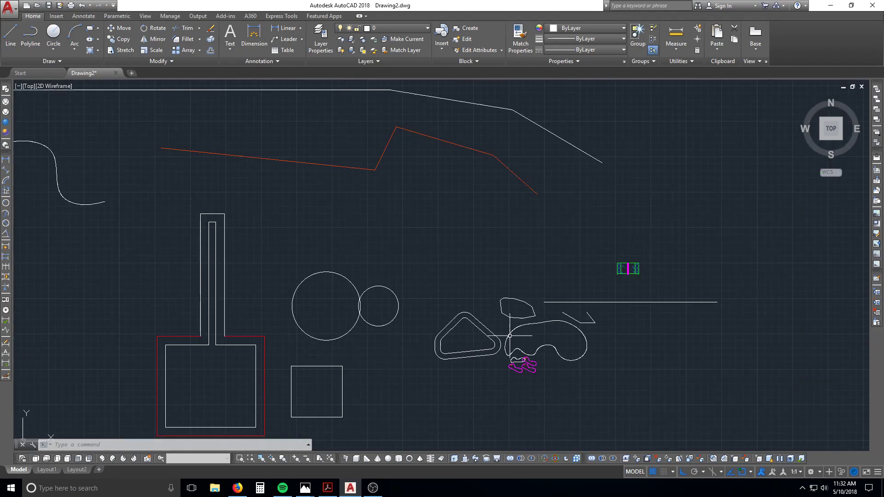
scroll(350, 313, up, 8)
middle_drag(362, 320, 423, 308)
scroll(420, 285, down, 2)
middle_drag(419, 276, 416, 274)
key(Escape)
key(Escape)
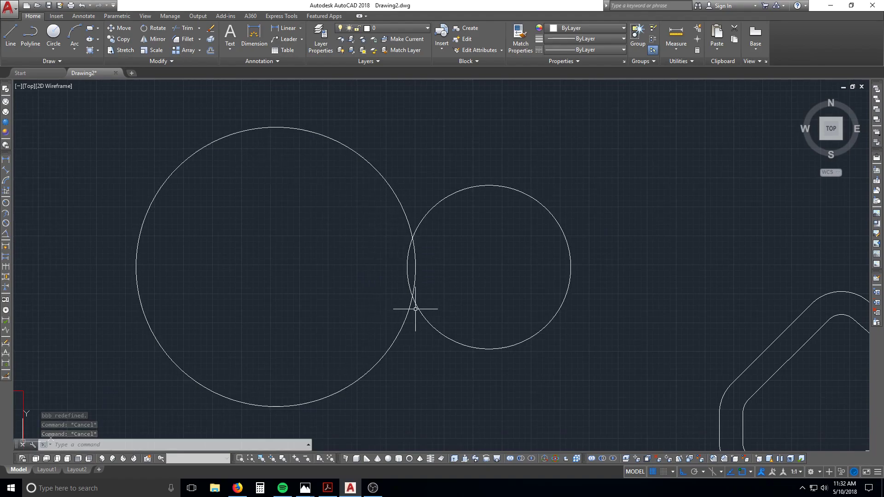
key(Escape)
text(l)
key(Return)
click(637, 194)
click(638, 324)
key(Escape)
Draw a horizontal line crossing the vertical line near its middle
scroll(651, 271, up, 2)
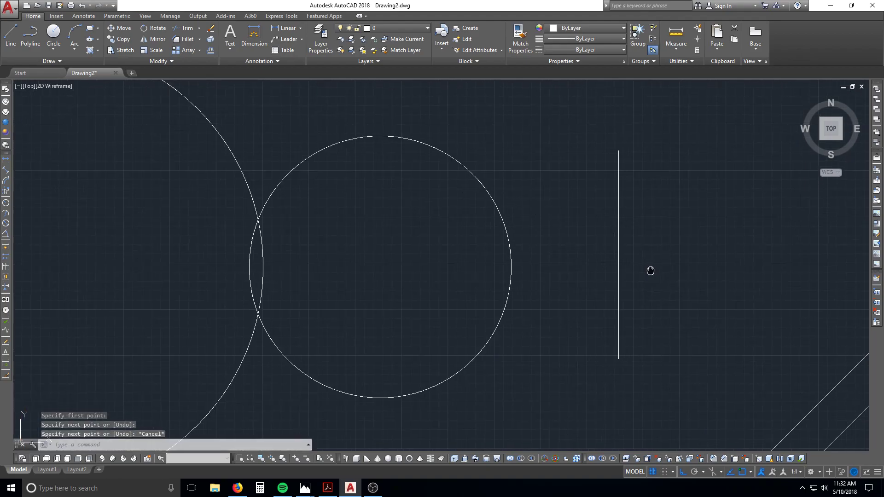
middle_drag(651, 271, 575, 281)
text(l)
key(Return)
click(484, 276)
click(629, 276)
key(Escape)
scroll(572, 277, up, 2)
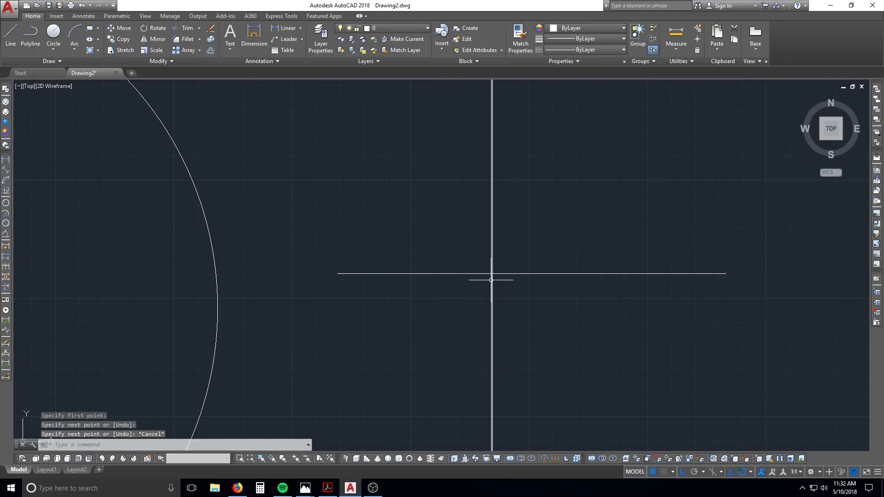
key(Escape)
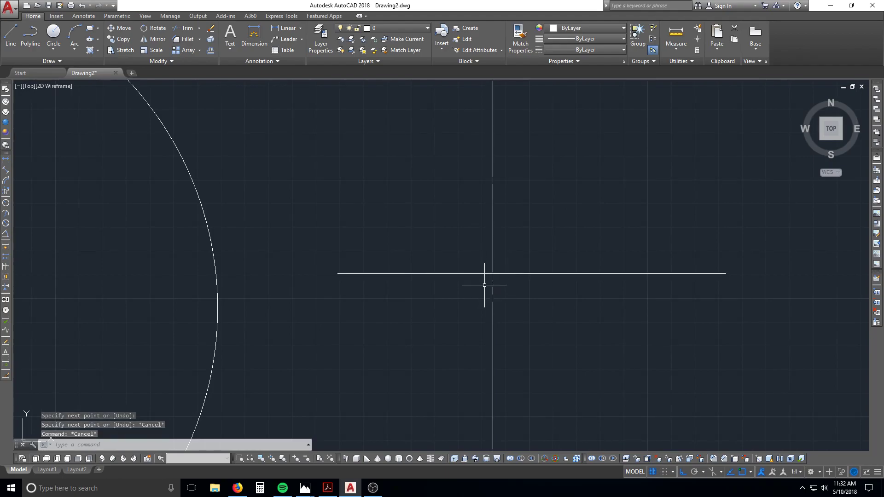
Select the vertical line below and above the crossing to check whether it is a single object
scroll(485, 285, down, 4)
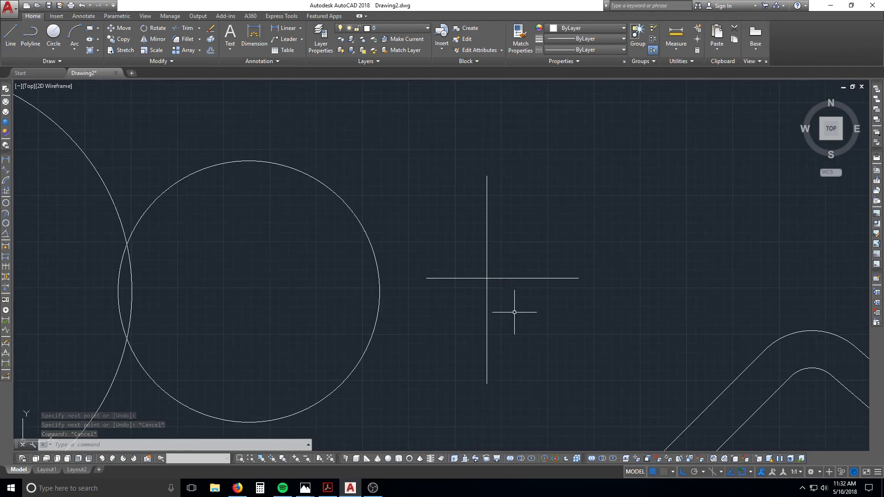
click(509, 371)
click(476, 348)
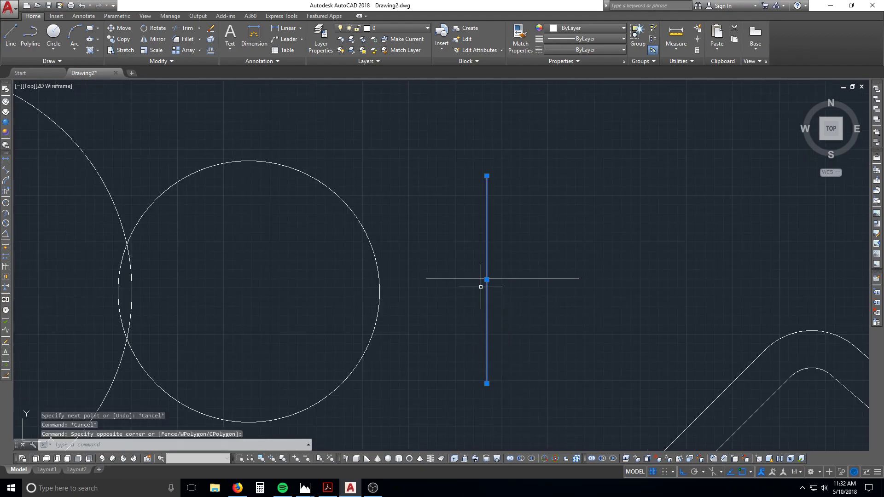
key(Escape)
click(506, 187)
click(462, 194)
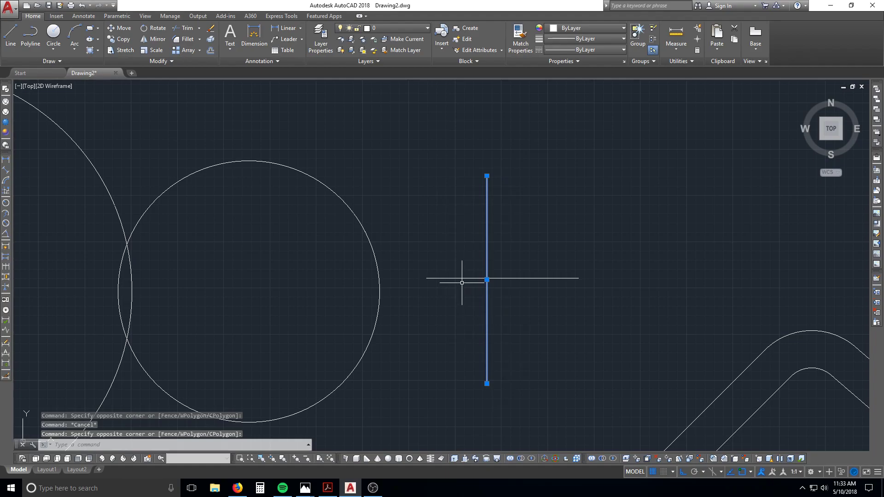
key(Escape)
Break the vertical line from just below to just above the horizontal line
scroll(488, 283, up, 5)
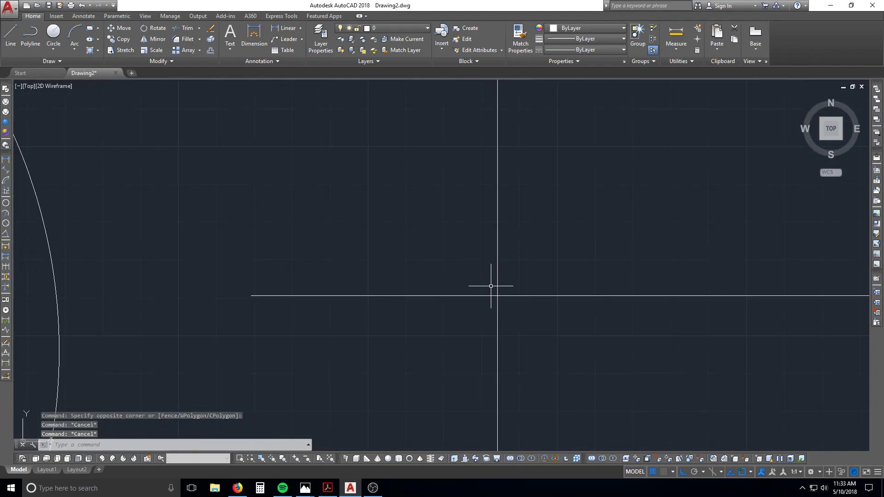
scroll(500, 275, down, 4)
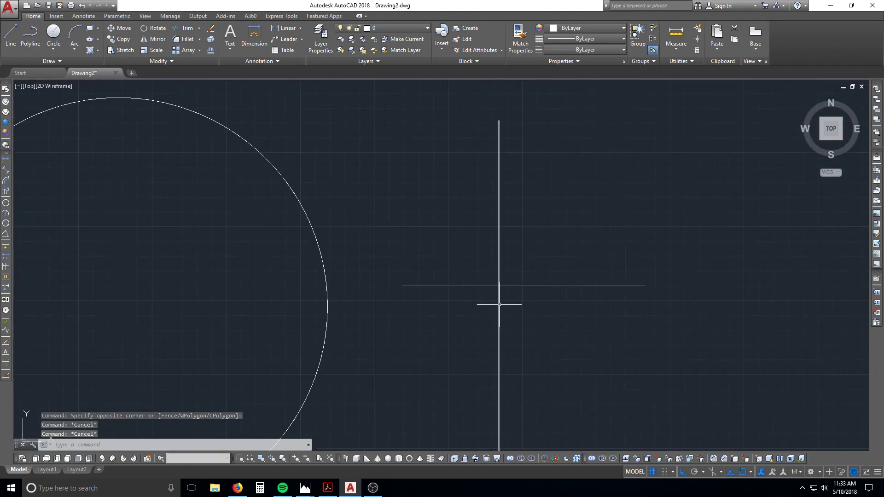
key(Escape)
scroll(498, 305, up, 4)
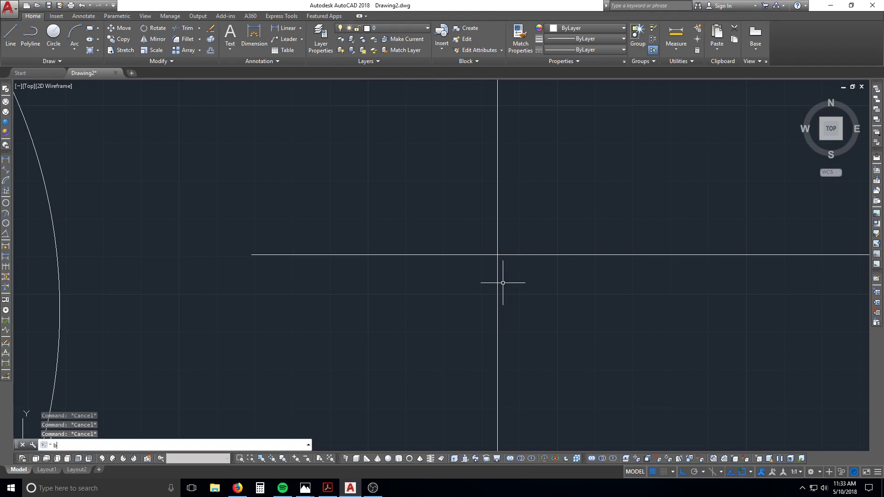
text(break)
key(Return)
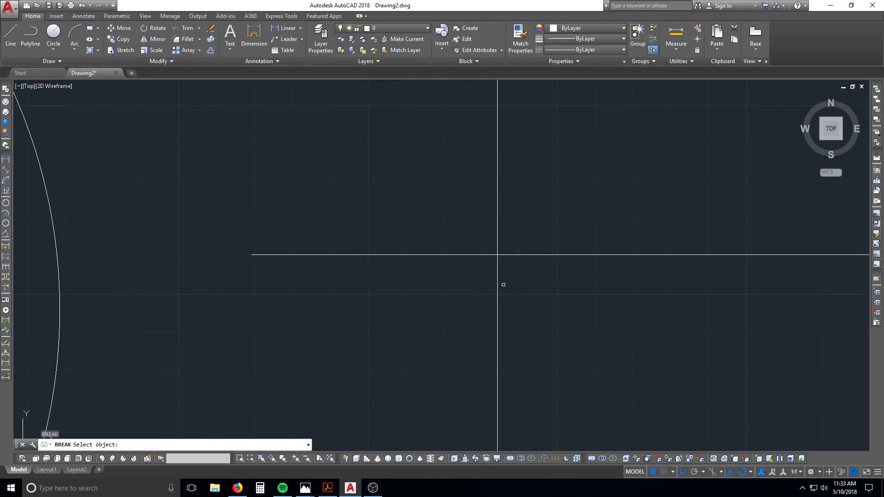
scroll(495, 267, up, 2)
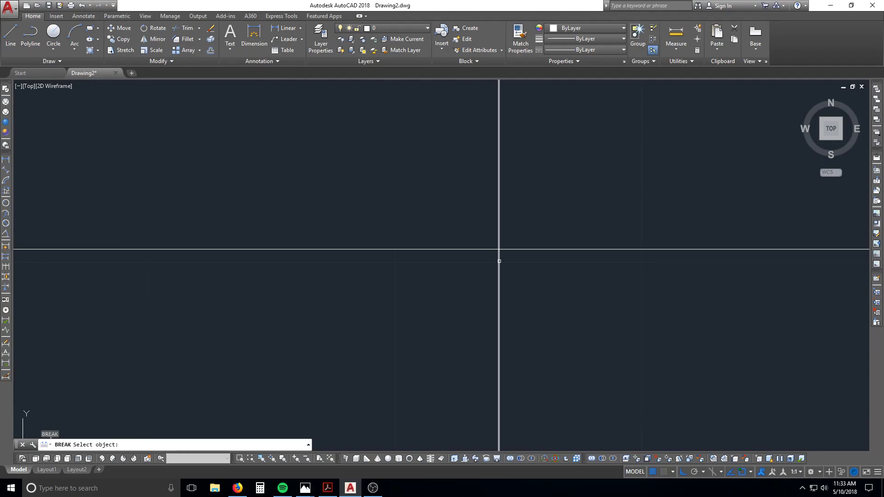
click(499, 261)
click(504, 243)
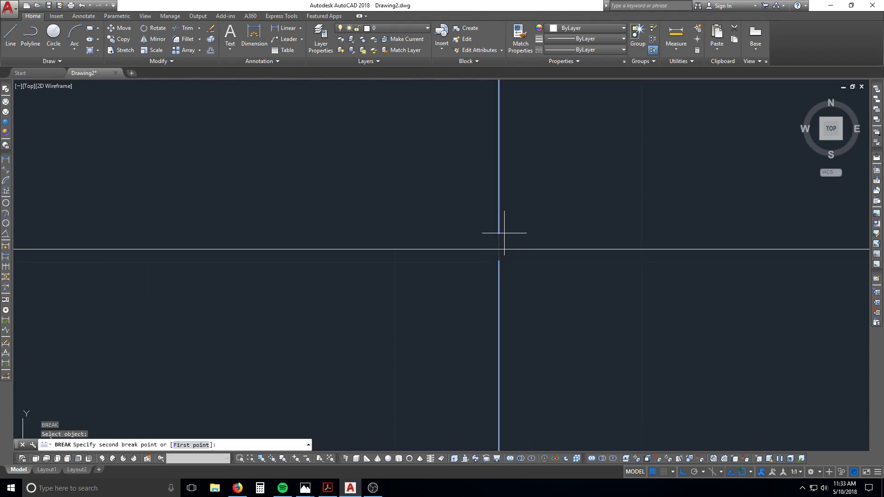
key(Escape)
key(Escape)
Select the part of the vertical line above the gap to check whether it is separate
scroll(511, 233, down, 5)
click(575, 205)
click(531, 216)
key(Escape)
scroll(571, 262, up, 5)
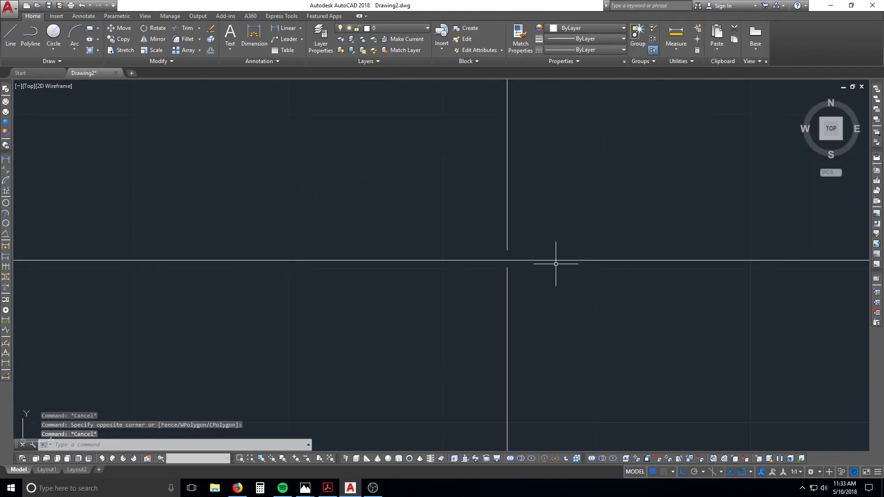
key(Escape)
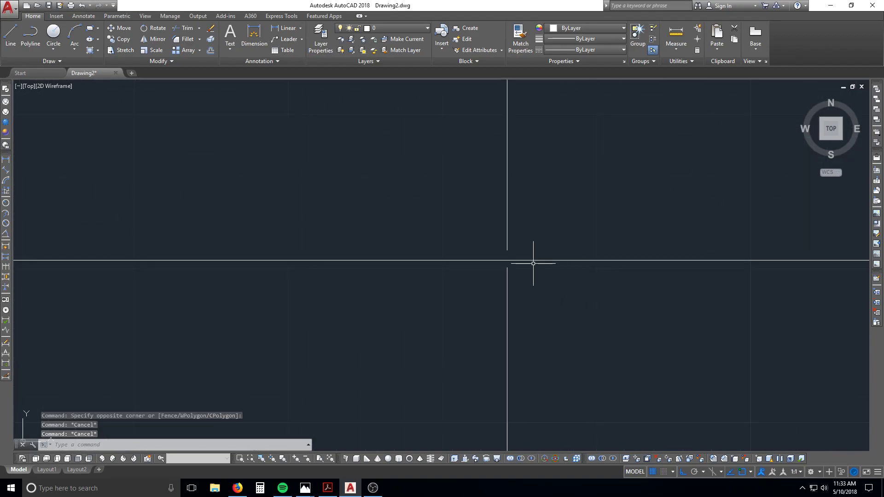
Extend the upper and lower vertical segments to meet the horizontal line, using that line as the boundary edge
scroll(529, 258, up, 5)
key(Escape)
text(EX)
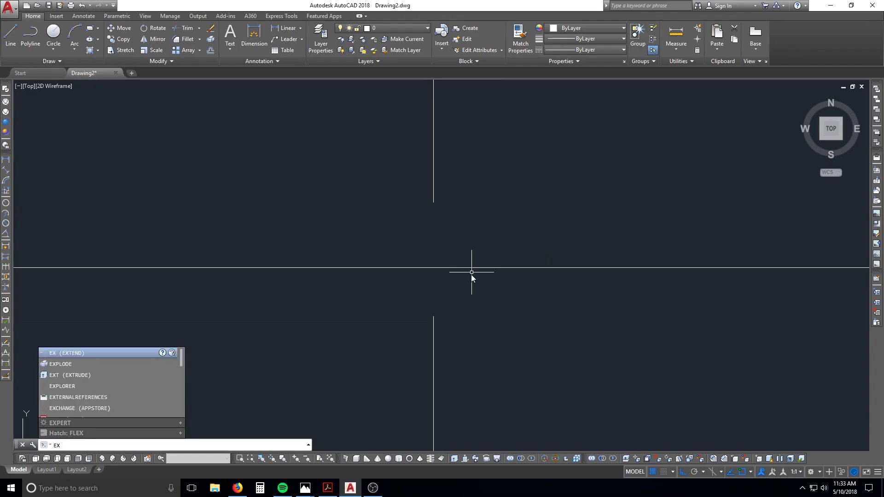
key(Return)
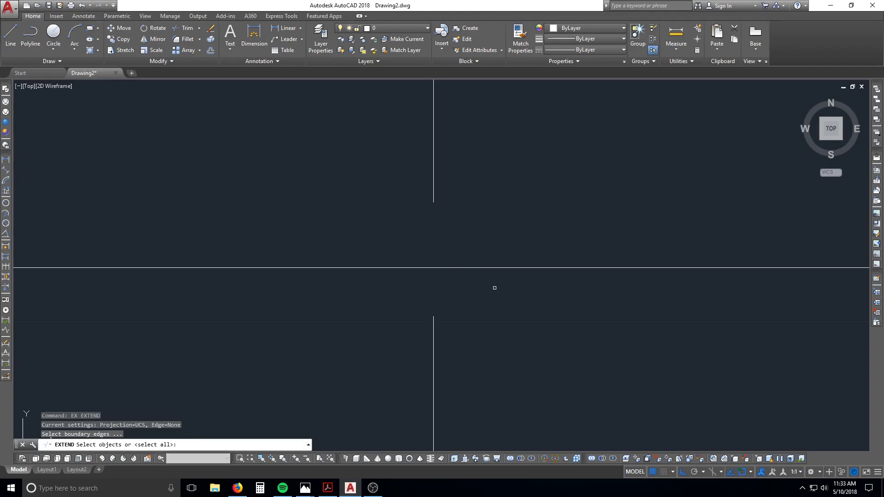
click(518, 286)
click(493, 251)
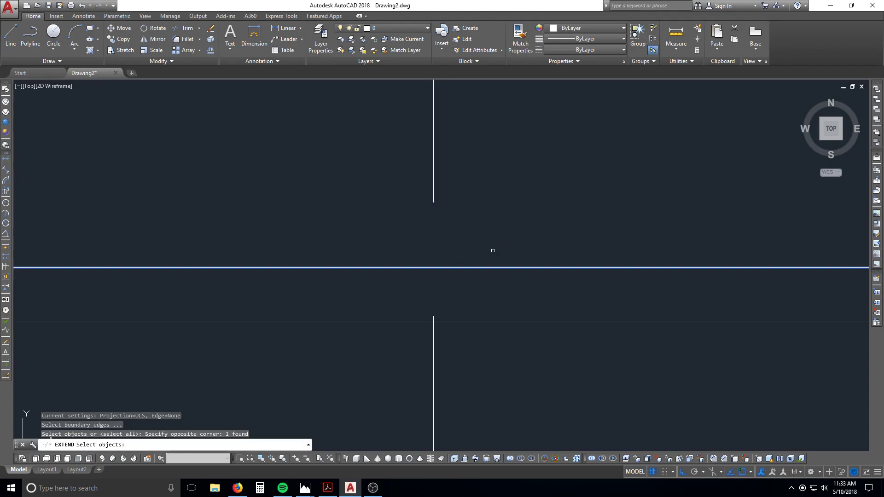
key(Return)
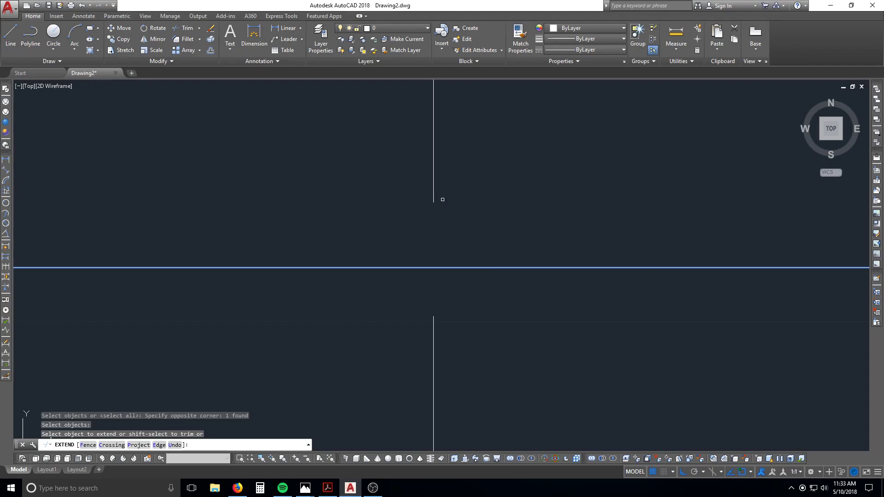
click(434, 198)
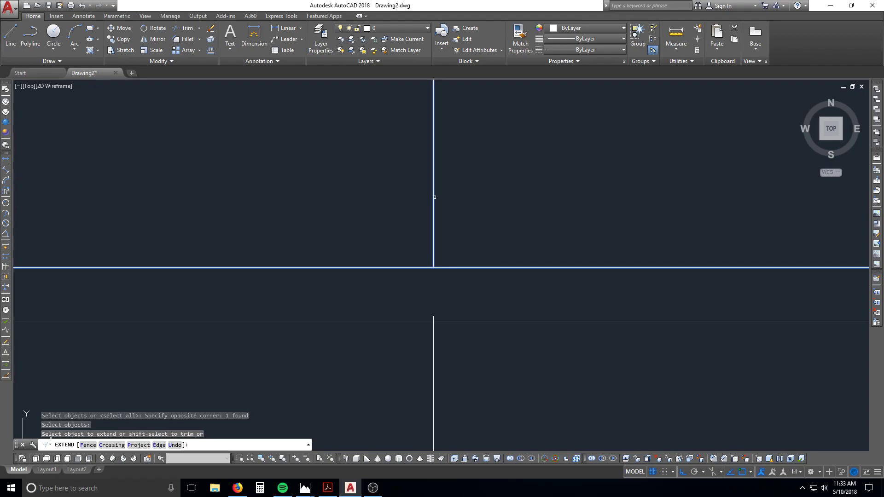
click(433, 339)
key(Escape)
Select the horizontal line and the upper and lower vertical segments in turn to check which objects are separate
click(504, 301)
click(469, 237)
key(Escape)
click(467, 234)
click(374, 199)
scroll(393, 217, down, 6)
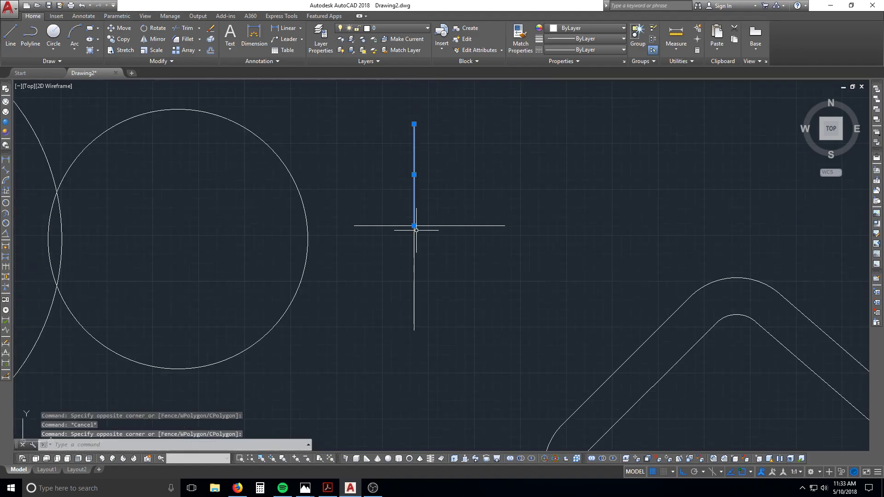
scroll(416, 223, up, 2)
scroll(416, 224, up, 3)
scroll(415, 247, down, 3)
click(432, 275)
click(387, 288)
key(Escape)
key(Escape)
click(432, 235)
click(383, 208)
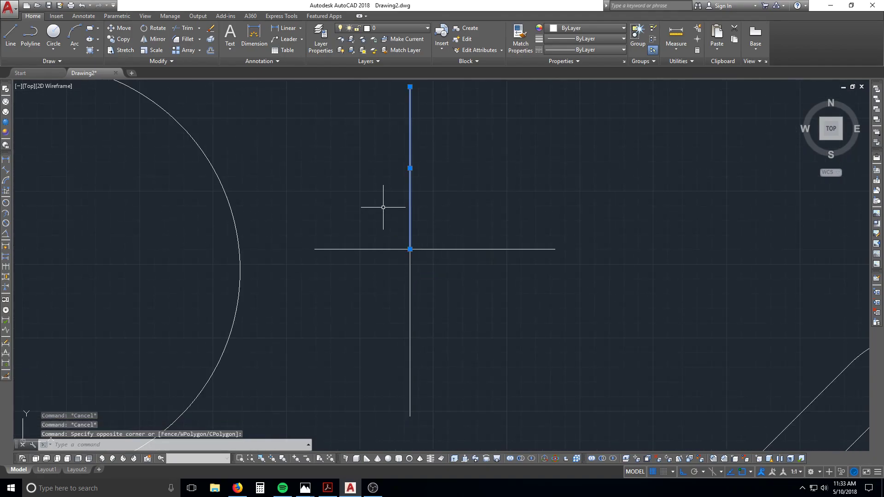
key(Escape)
Break the horizontal line from just left to just right of the vertical line
scroll(423, 263, up, 3)
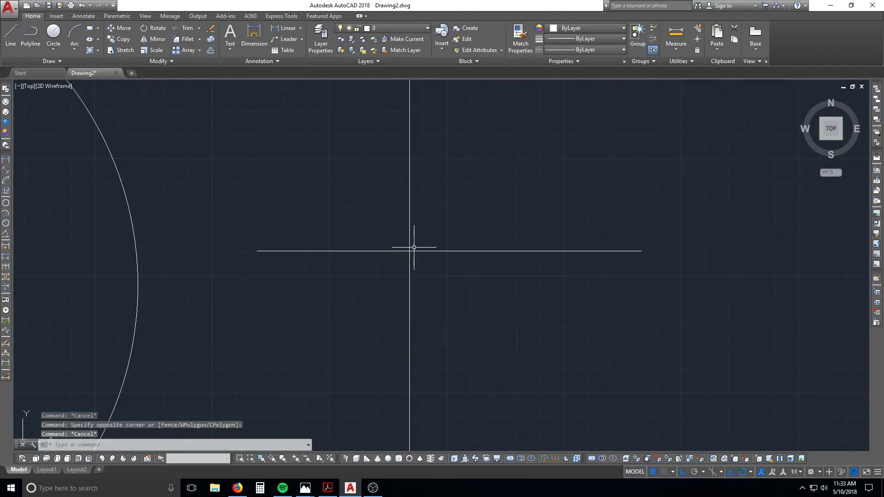
key(Escape)
key(Escape)
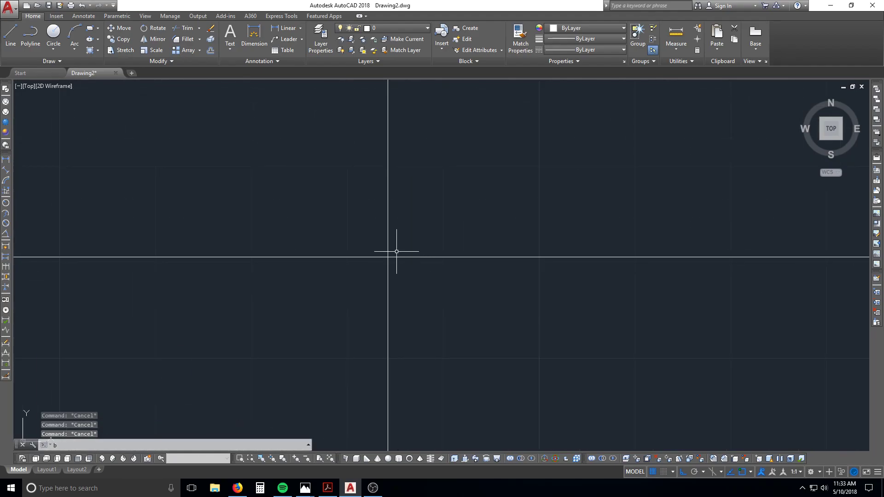
text(br)
key(Return)
click(360, 257)
click(442, 265)
key(Escape)
Check the lower vertical segment beneath the gap in the horizontal line by selecting it
scroll(424, 290, down, 6)
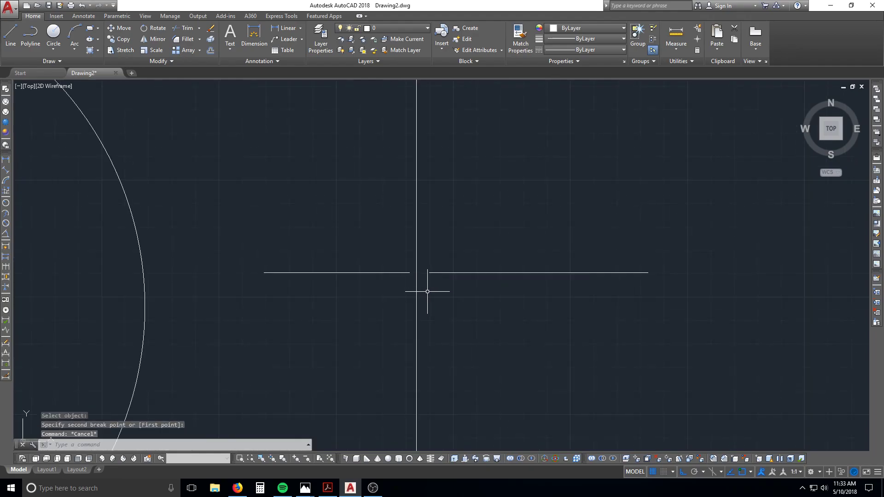
click(434, 296)
click(394, 305)
key(Escape)
Extend the left and right horizontal segments to the crossing, using the lower vertical segment as the boundary edge
scroll(414, 281, up, 6)
scroll(413, 281, up, 2)
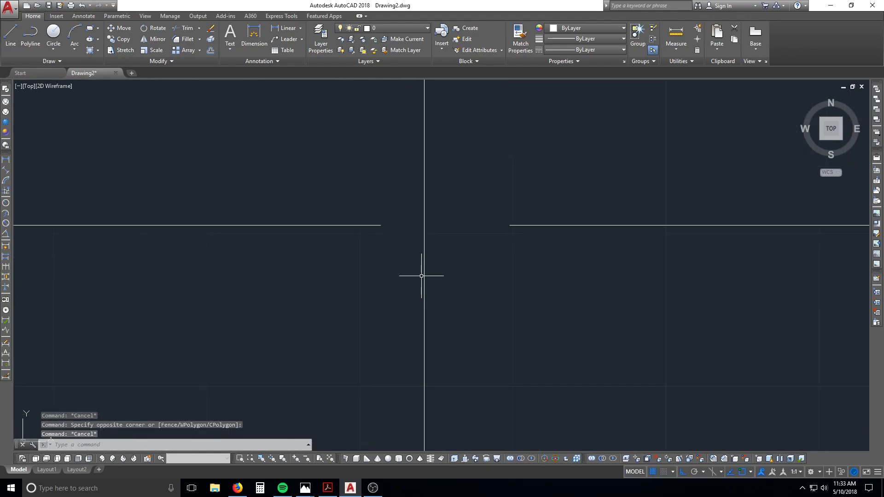
key(Escape)
key(Escape)
text(ex)
key(Return)
click(446, 278)
click(402, 299)
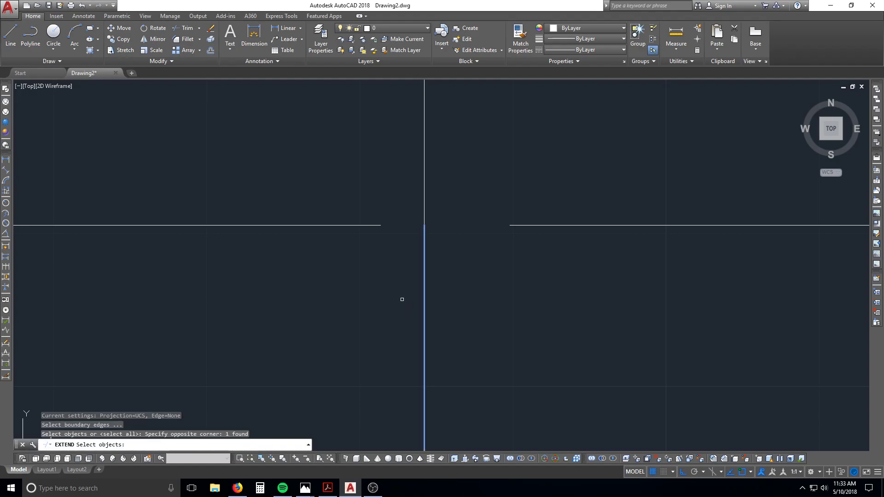
key(Return)
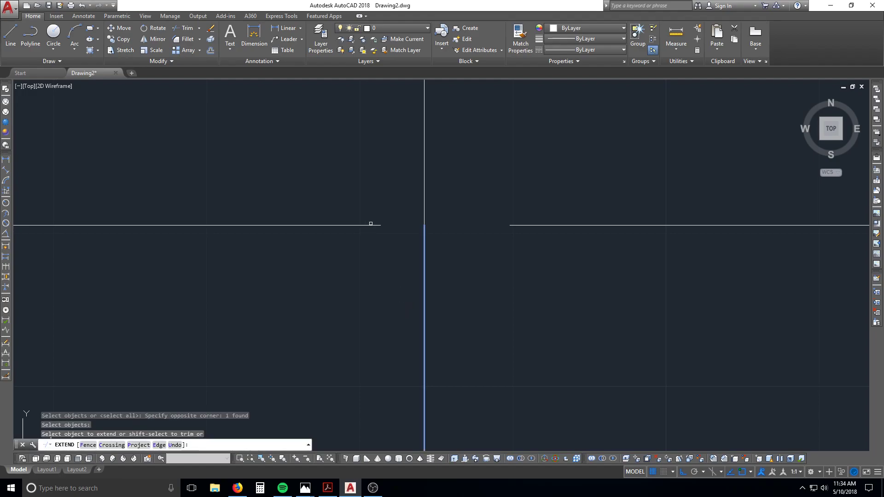
double_click(371, 224)
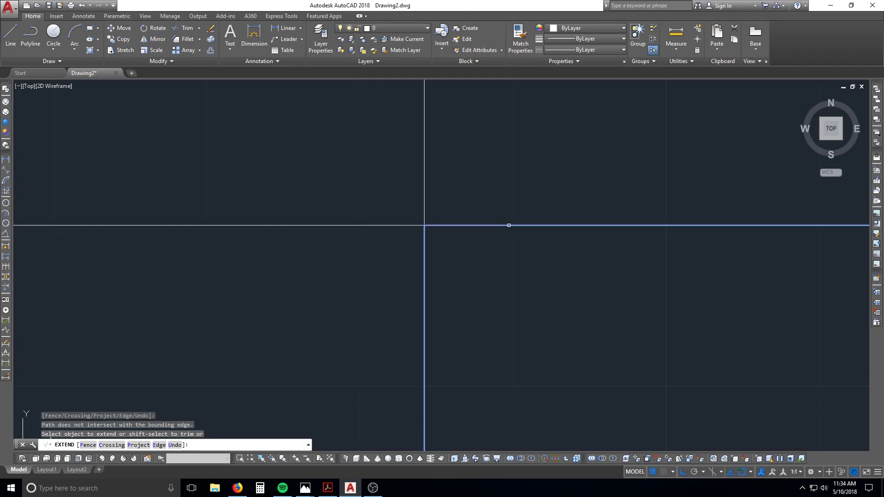
key(Escape)
Select the line segments around the crossing to examine how the two lines are now divided
click(485, 225)
key(Escape)
scroll(490, 187, down, 1)
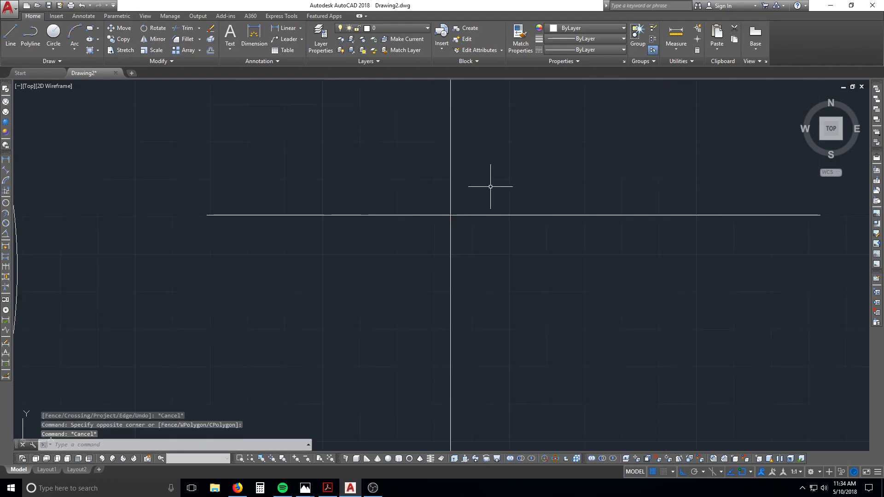
click(490, 186)
click(417, 180)
click(387, 211)
click(378, 223)
key(Escape)
Break the larger circle between two close points on its arc inside the smaller circle, picking the upper point first
scroll(331, 249, down, 2)
middle_drag(355, 249, 709, 243)
scroll(468, 231, down, 2)
scroll(459, 231, up, 2)
scroll(474, 219, down, 2)
click(489, 227)
key(Escape)
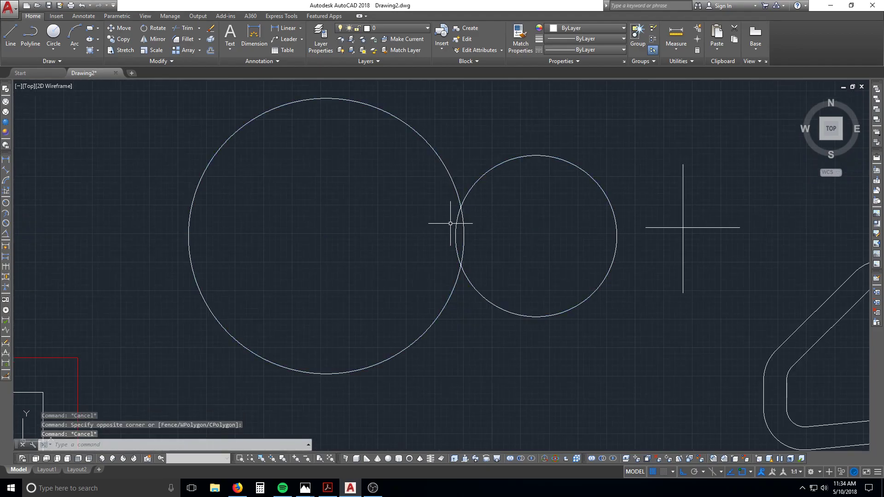
key(Escape)
key(Escape)
scroll(478, 219, up, 5)
text(b)
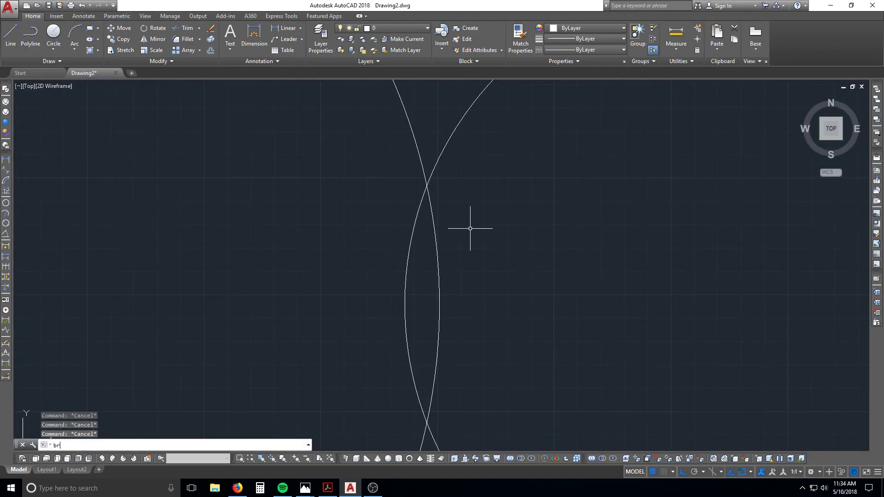
text(r)
key(Return)
click(440, 301)
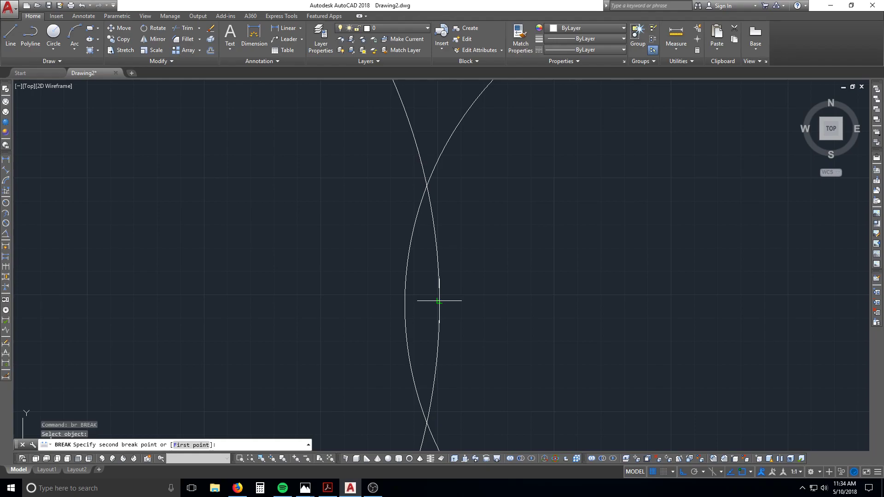
click(444, 328)
scroll(465, 304, down, 7)
scroll(459, 295, up, 2)
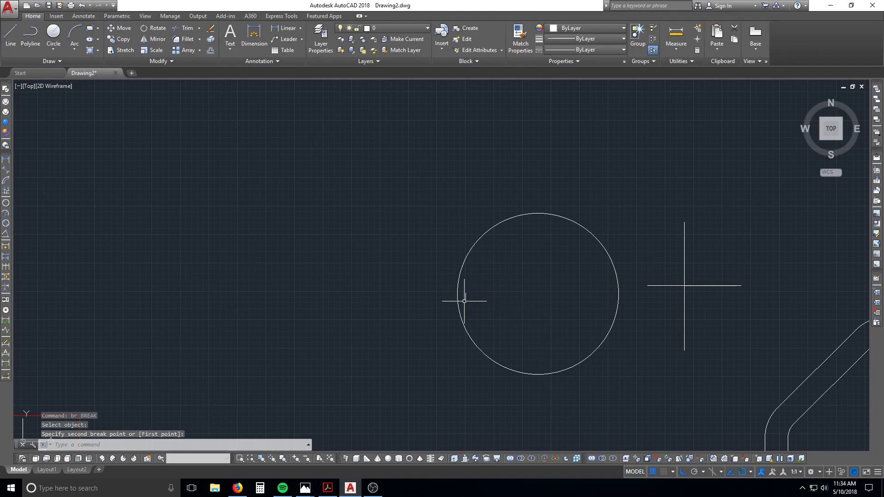
Undo the break on the larger circle to bring back both full overlapping circles
key(Escape)
key(Escape)
text(u)
key(Return)
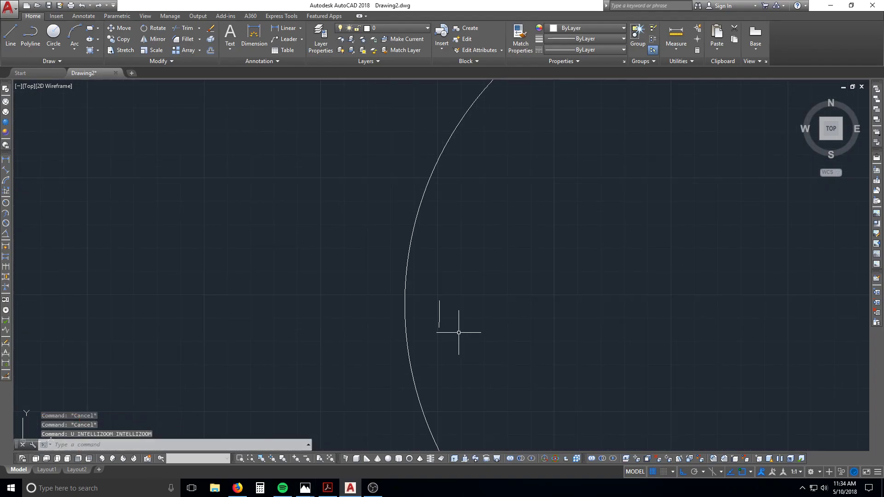
text(u)
key(Return)
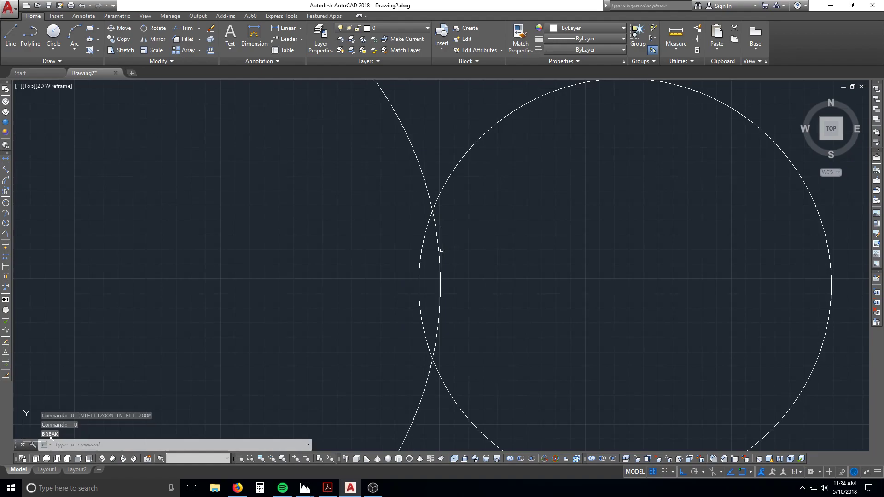
key(Escape)
key(Escape)
key(Escape)
scroll(437, 256, down, 4)
scroll(444, 262, up, 2)
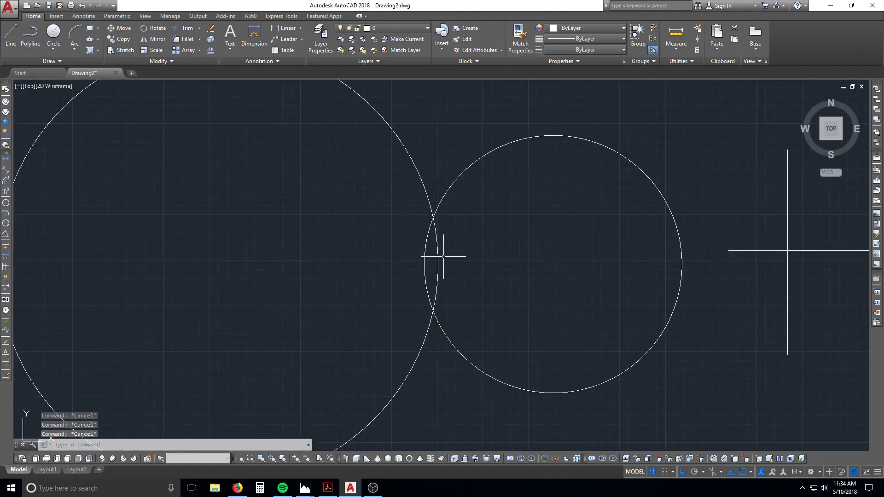
Trim away both arcs in the overlap between the two circles, using all objects as cutting edges
scroll(440, 230, up, 5)
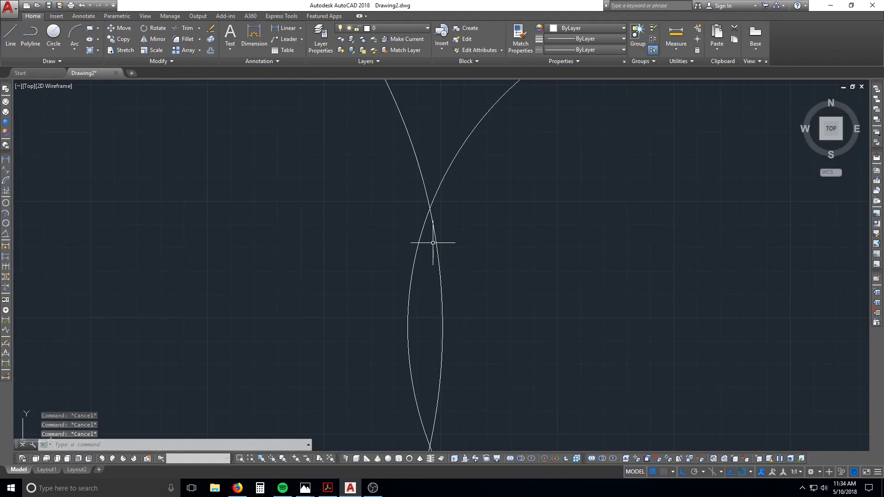
text(tr)
key(Return)
key(Return)
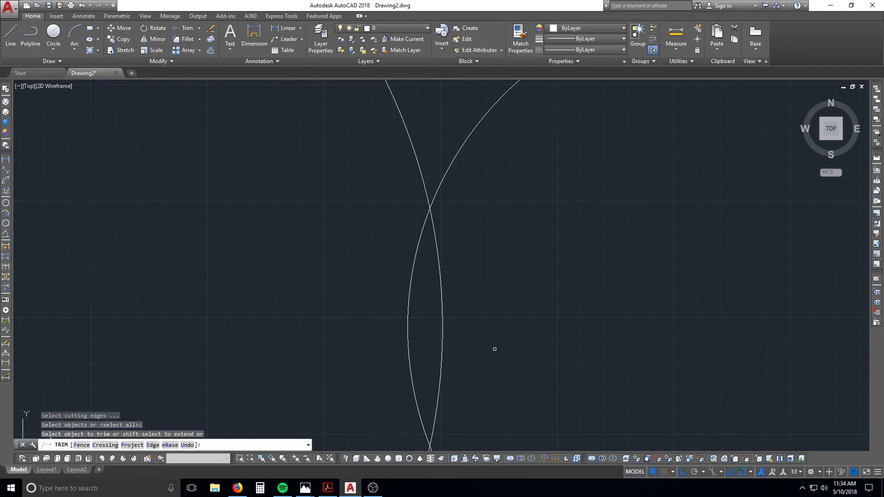
click(494, 349)
click(387, 309)
scroll(381, 308, down, 2)
scroll(408, 300, down, 2)
key(Escape)
Select the smaller and larger trimmed arcs in turn to check whether they are separate objects
scroll(440, 344, down, 4)
scroll(441, 378, up, 2)
click(471, 347)
click(457, 365)
key(Escape)
click(405, 211)
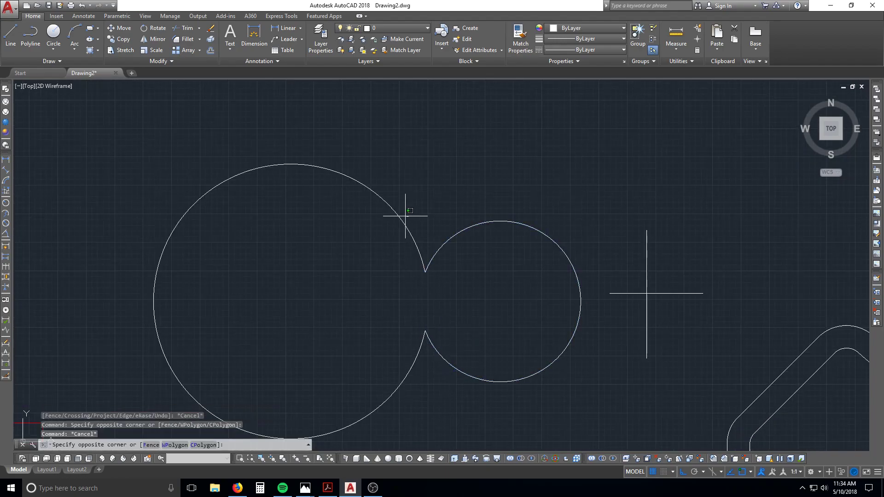
click(369, 253)
key(Escape)
key(Escape)
key(Escape)
Join the smaller and larger trimmed arcs into a single polyline
text(j)
key(Return)
click(449, 258)
click(440, 240)
click(427, 224)
click(392, 245)
key(Return)
Select the joined double-circle outline to check that it behaves as one object
click(416, 247)
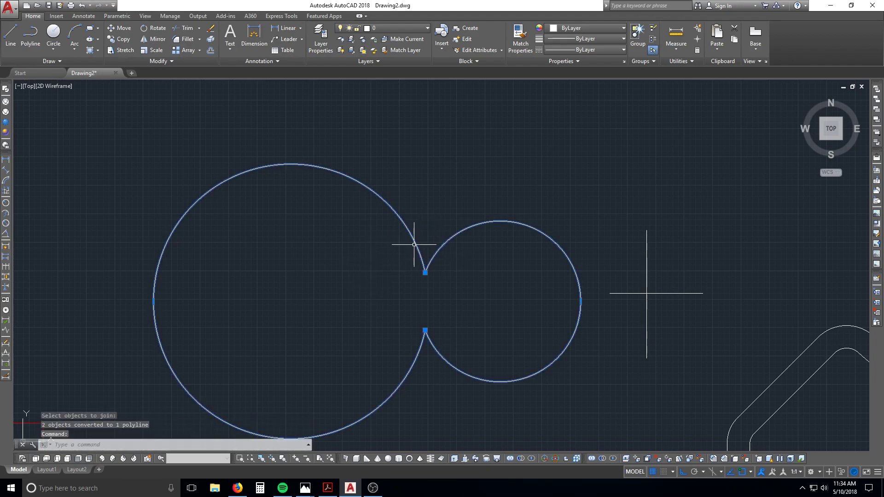
scroll(347, 301, down, 2)
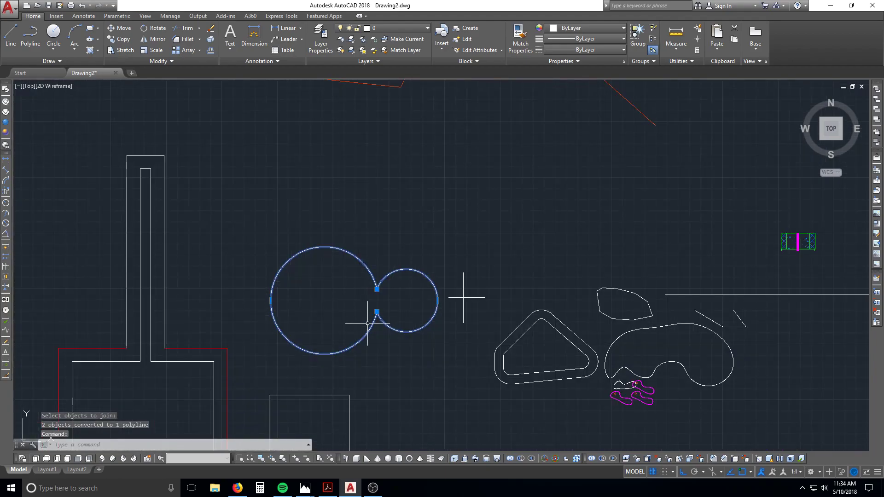
key(Escape)
scroll(404, 352, up, 2)
click(437, 306)
click(413, 343)
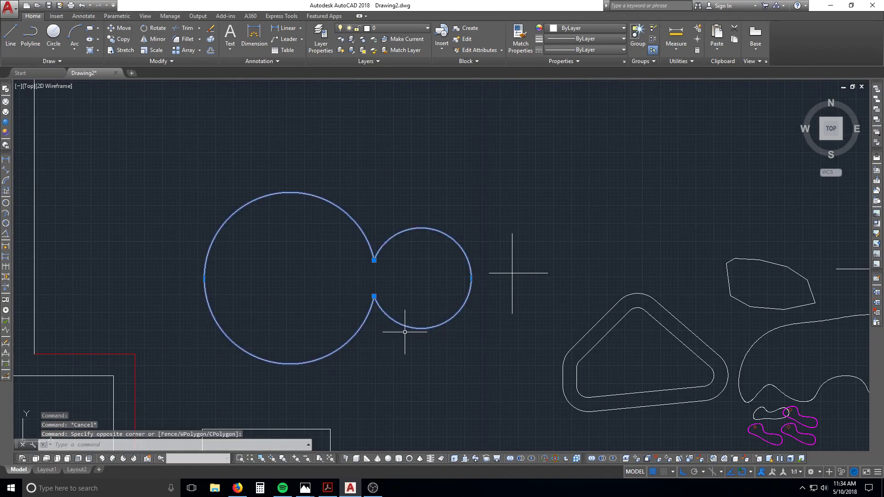
scroll(400, 307, up, 2)
key(Escape)
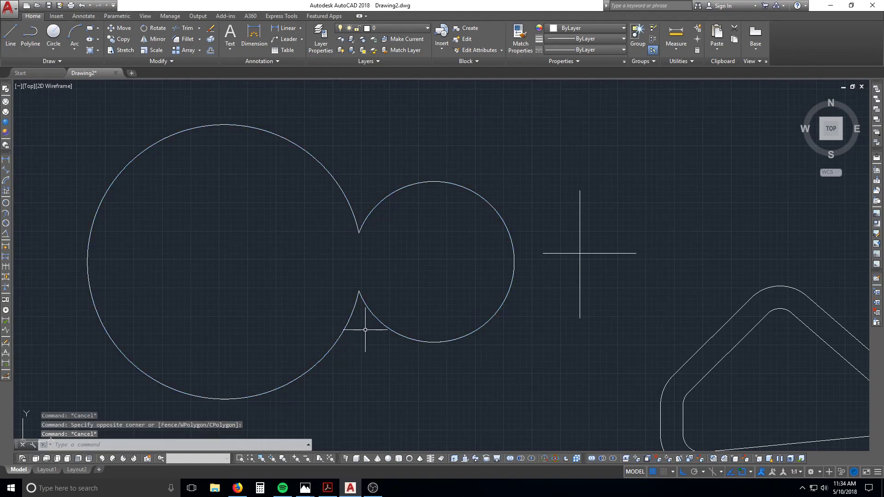
click(403, 321)
click(372, 345)
key(Escape)
key(Escape)
key(Escape)
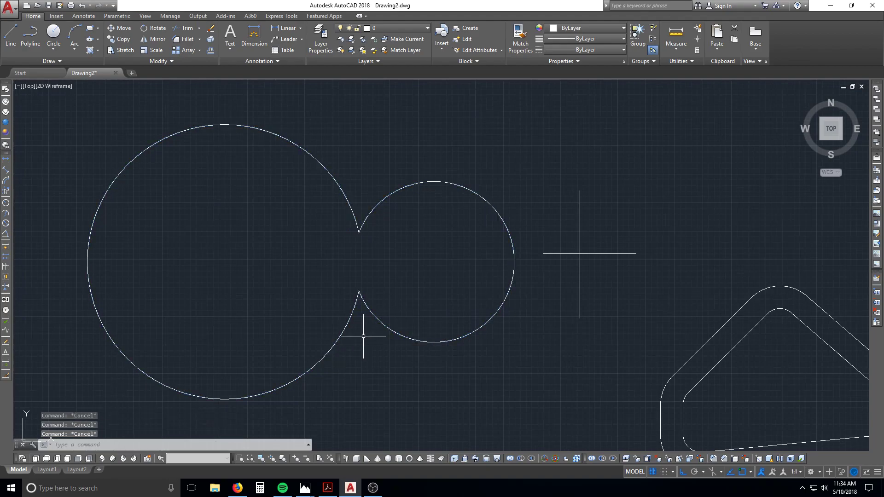
Explode the joined double-circle polyline into individual arcs
text(x)
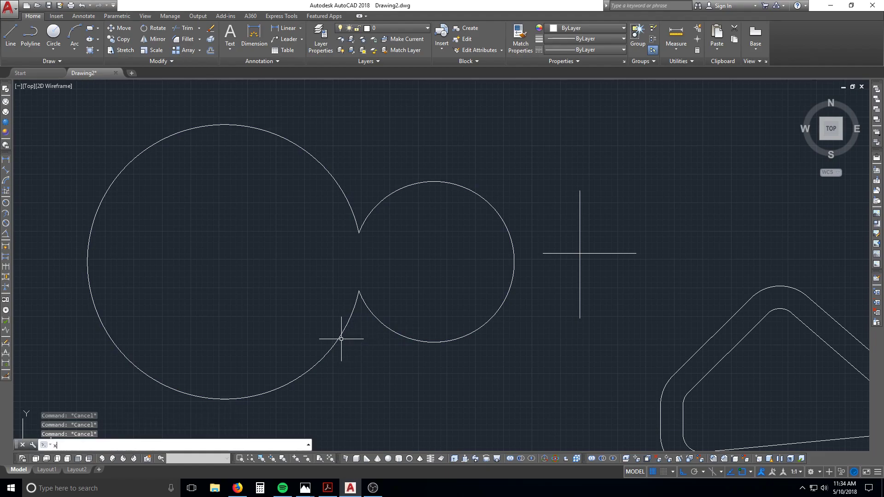
key(Return)
click(397, 298)
click(369, 329)
key(Return)
Select arcs of the exploded outline near the lower notch to check how it is divided
click(375, 316)
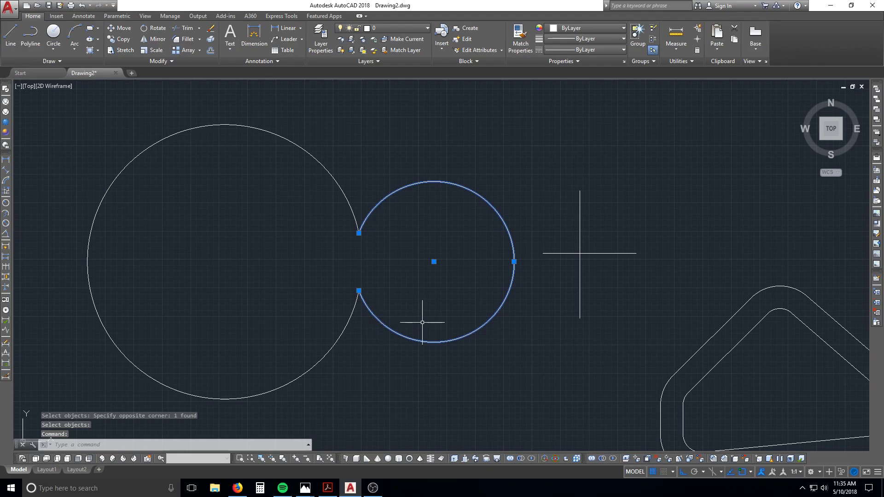
key(Escape)
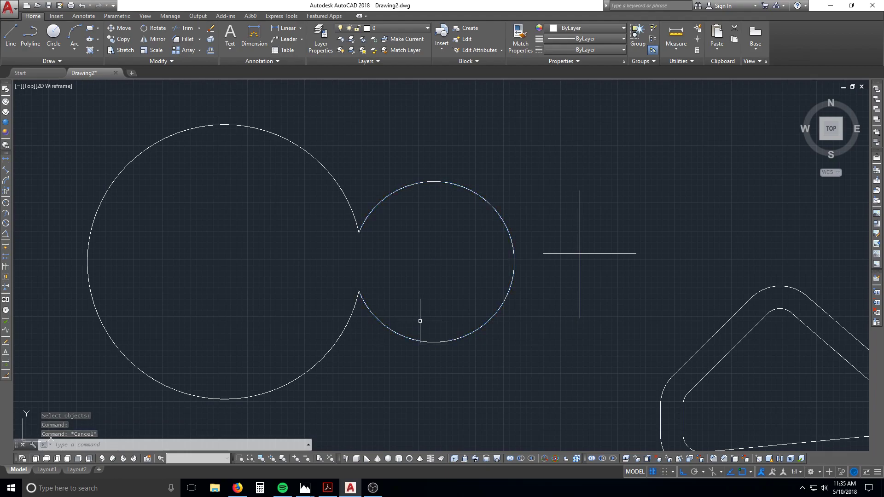
click(382, 298)
click(361, 333)
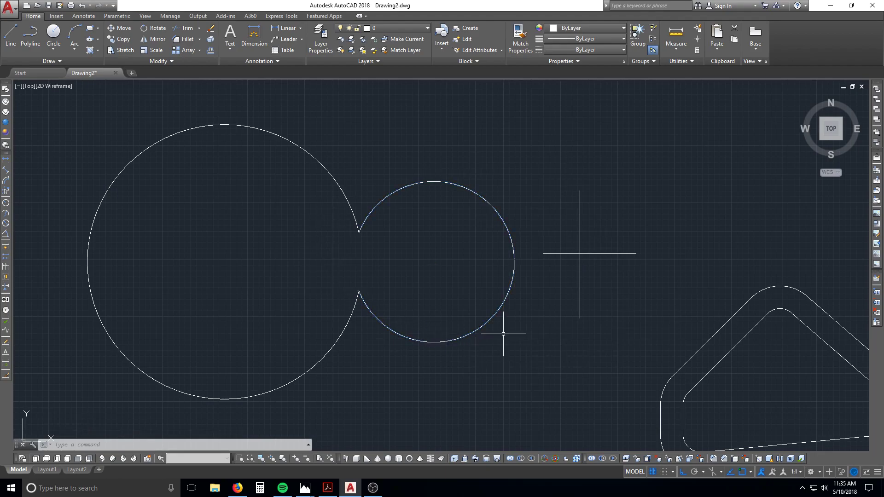
key(Escape)
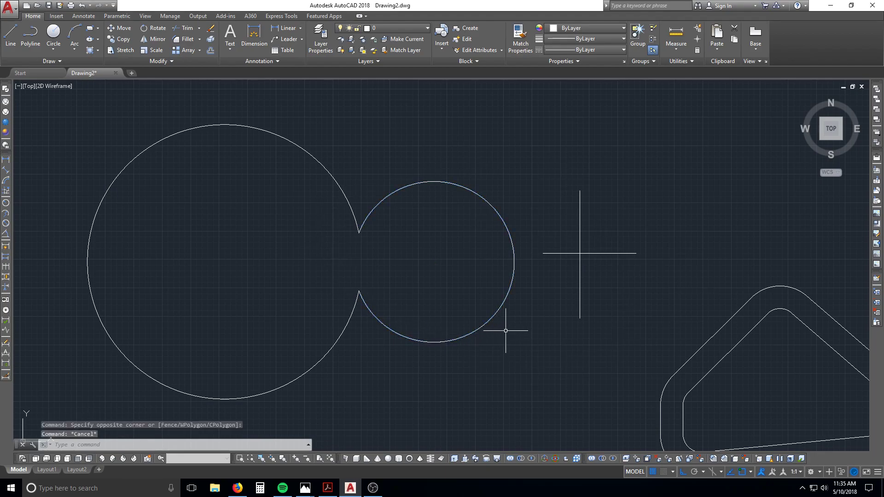
scroll(507, 332, down, 5)
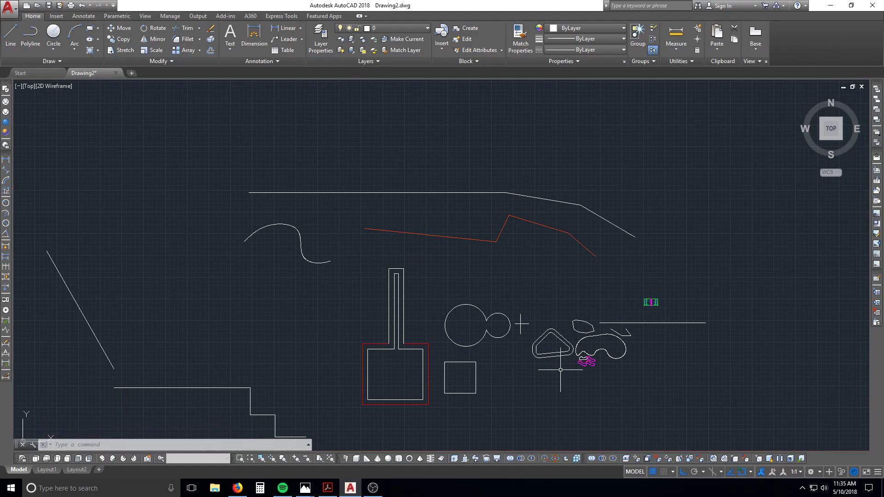
scroll(498, 329, up, 8)
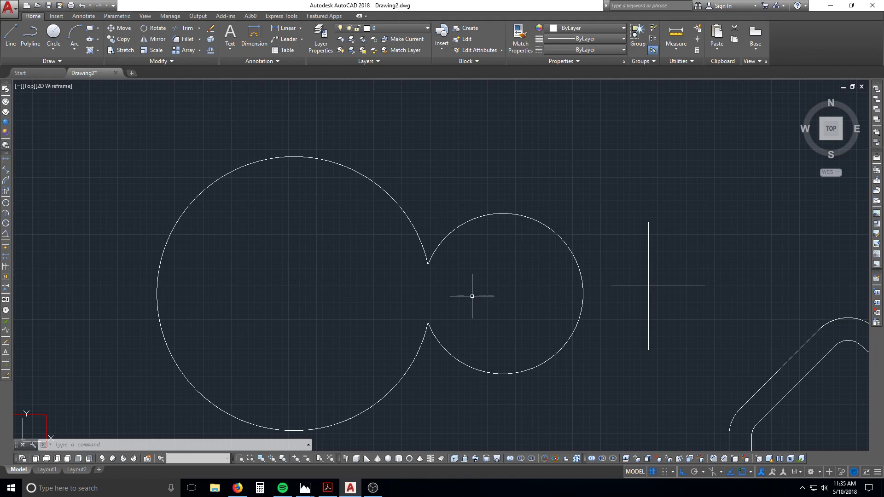
middle_drag(450, 314, 546, 267)
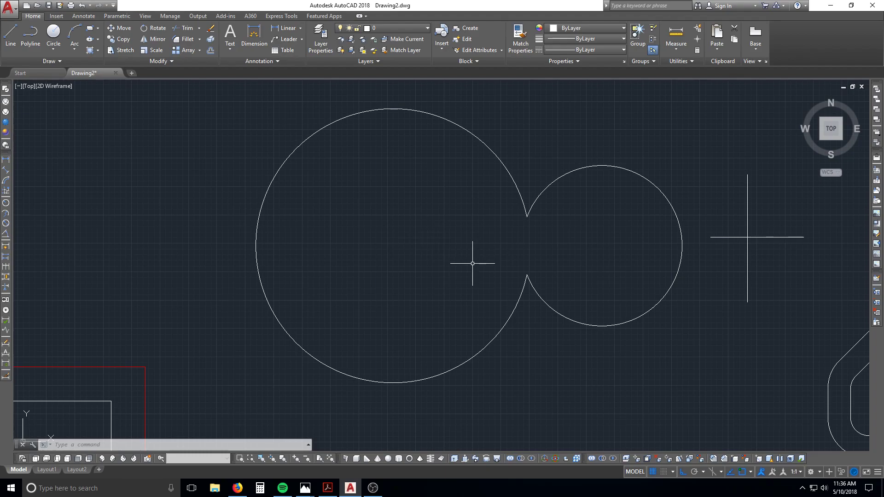
scroll(479, 265, down, 4)
key(Escape)
key(Escape)
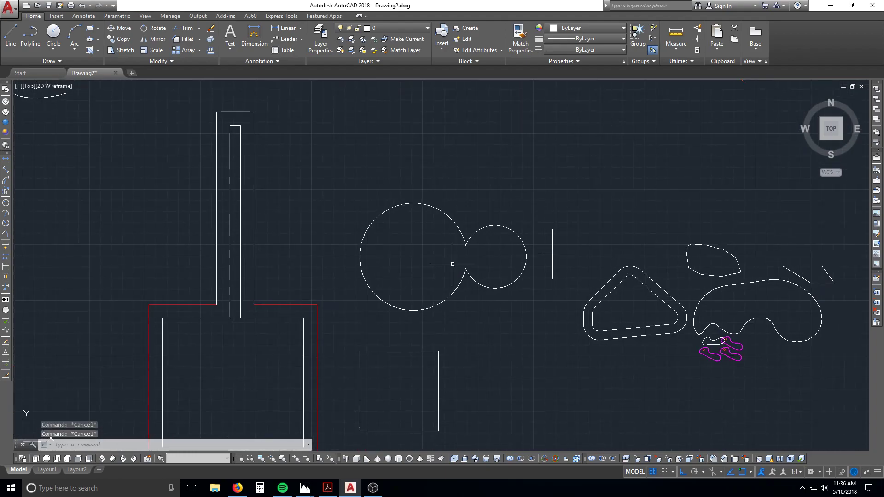
key(Escape)
Move the right horizontal segment of the cross a short distance horizontally away from the vertical line
scroll(553, 253, up, 5)
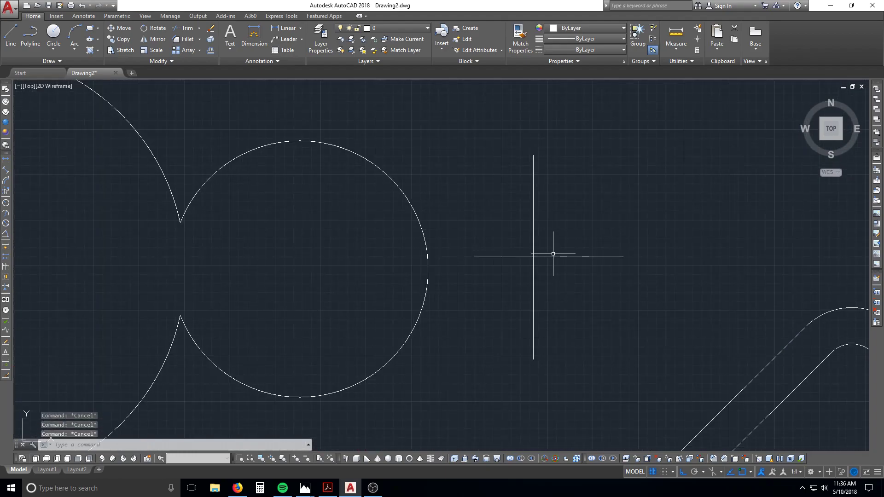
text(m)
key(Return)
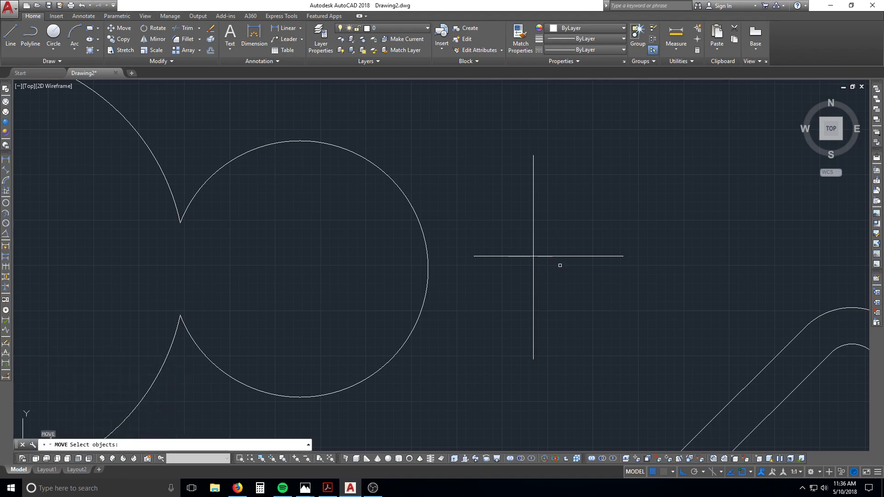
click(577, 256)
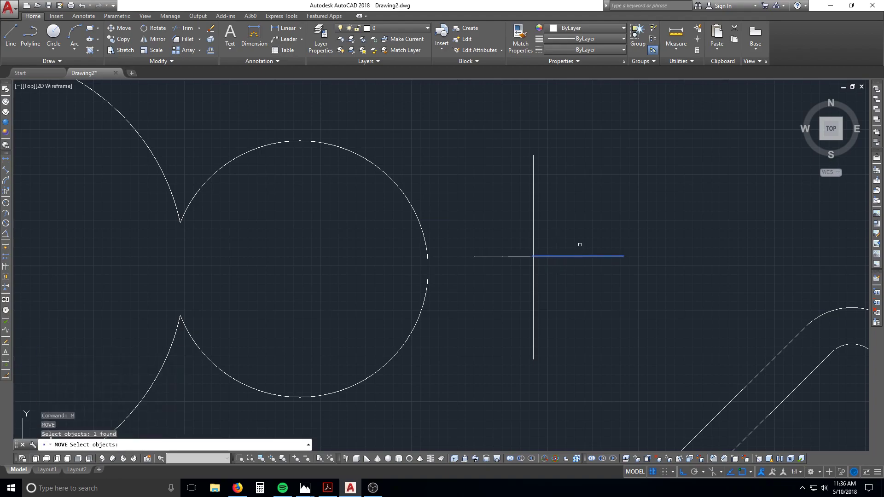
key(Return)
click(548, 254)
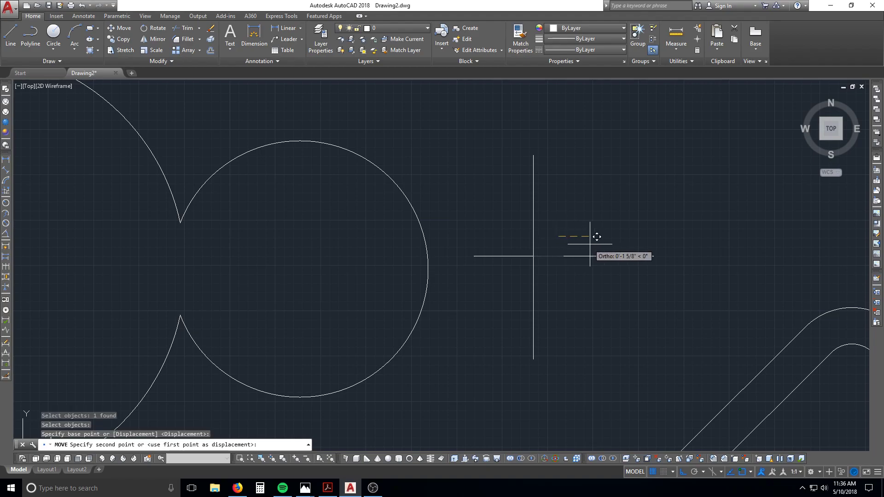
click(594, 254)
scroll(641, 260, up, 4)
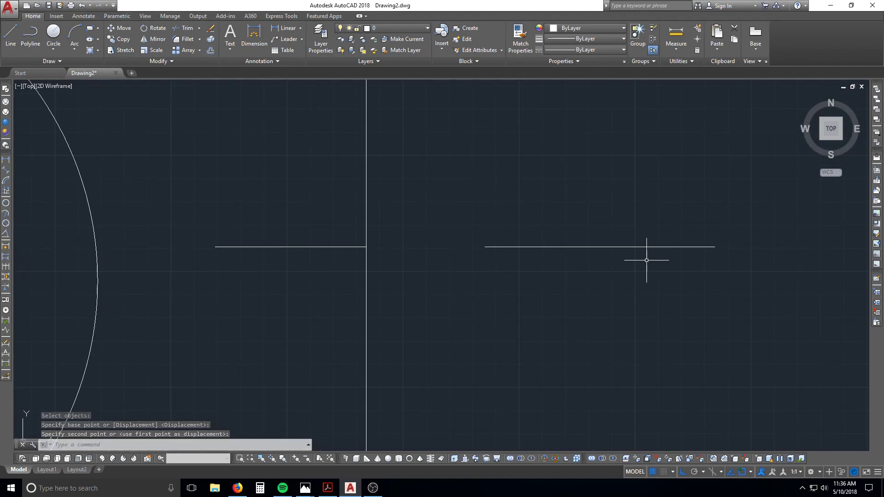
key(Escape)
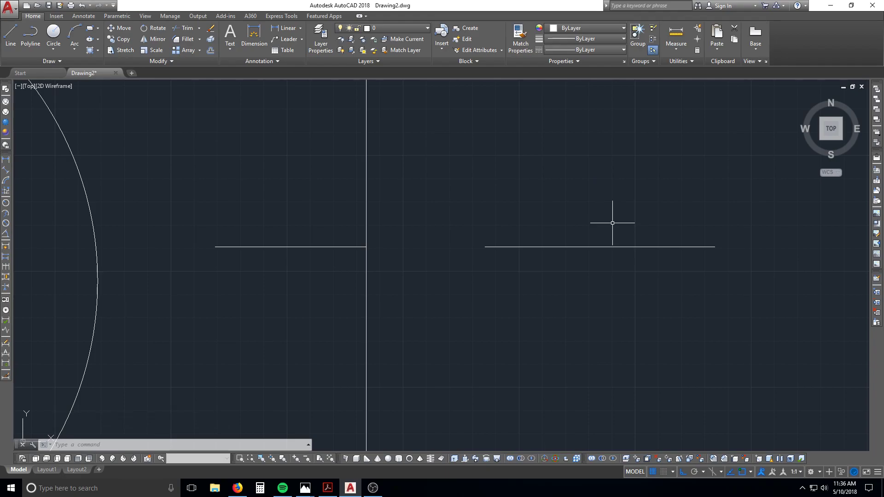
key(Escape)
key(Escape)
key(Escape)
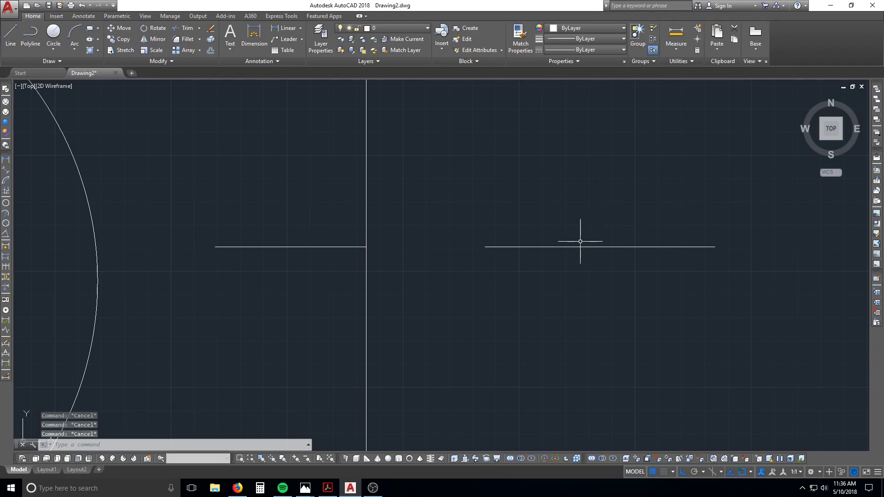
Move the detached horizontal segment back toward the vertical line, leaving a small gap between them
text(m)
key(Return)
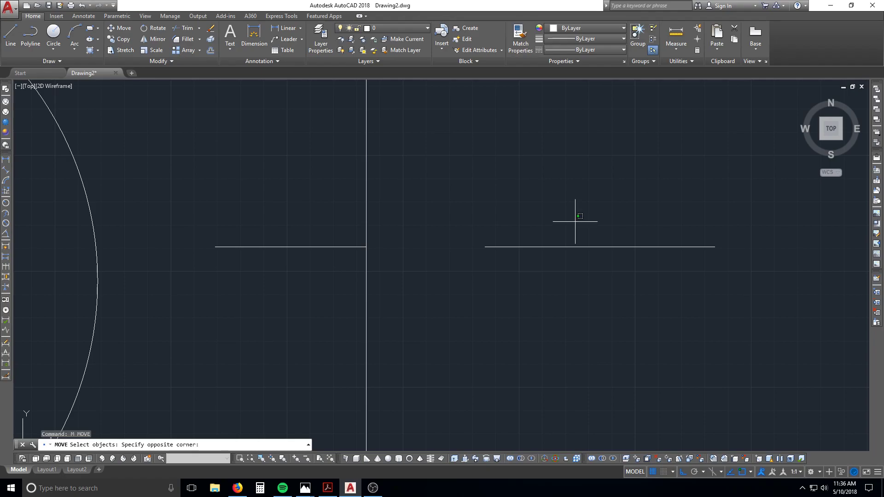
click(575, 221)
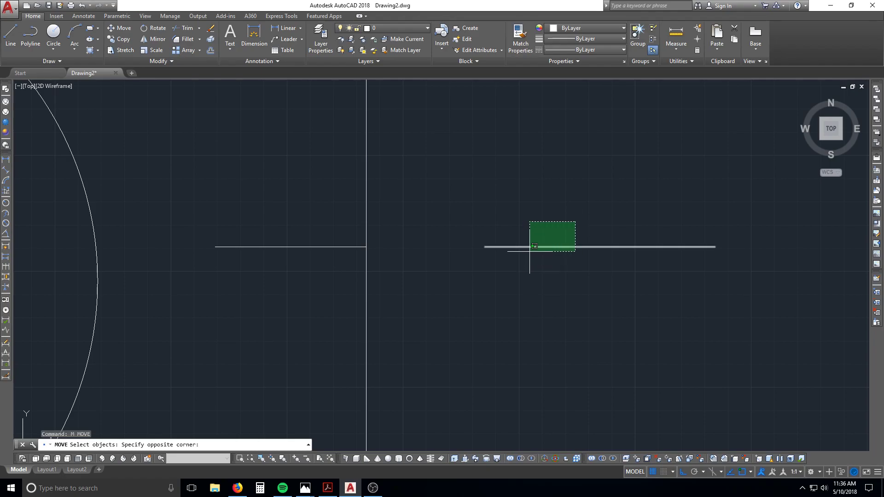
key(Escape)
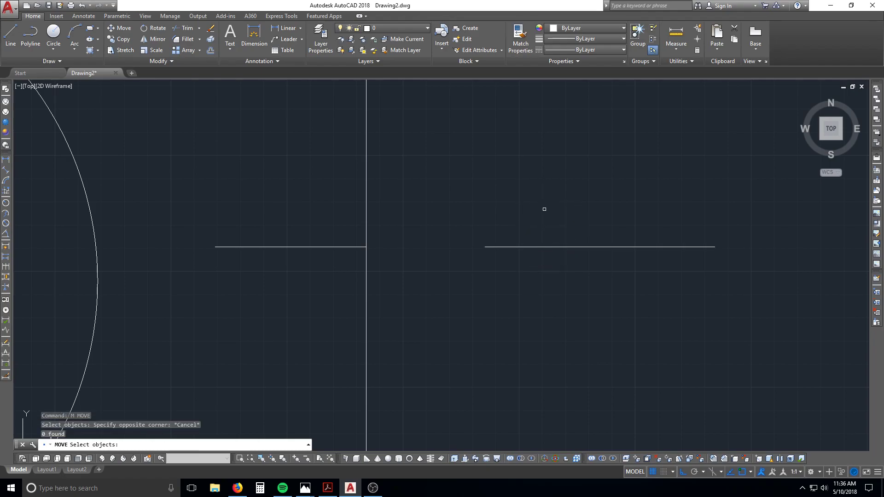
click(544, 247)
key(Return)
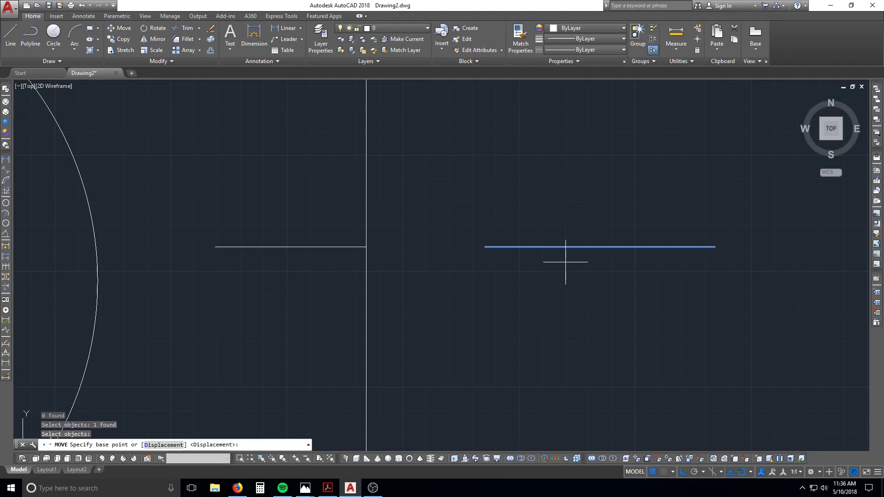
click(568, 264)
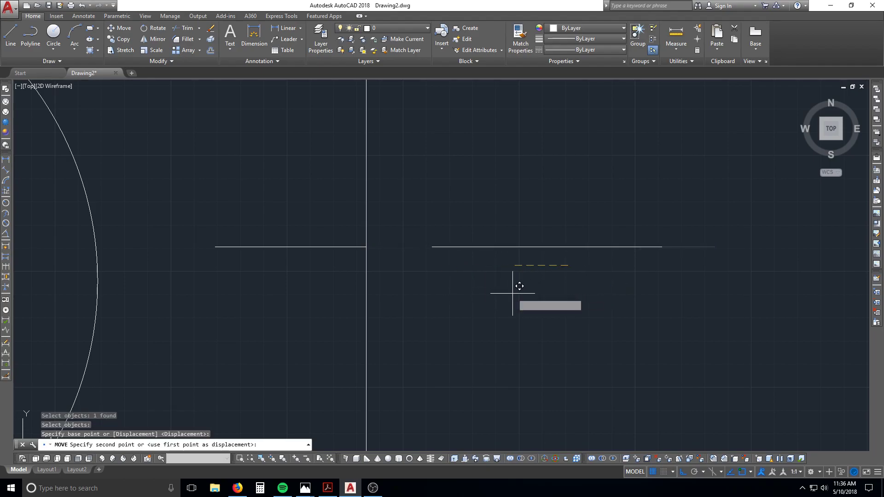
click(491, 297)
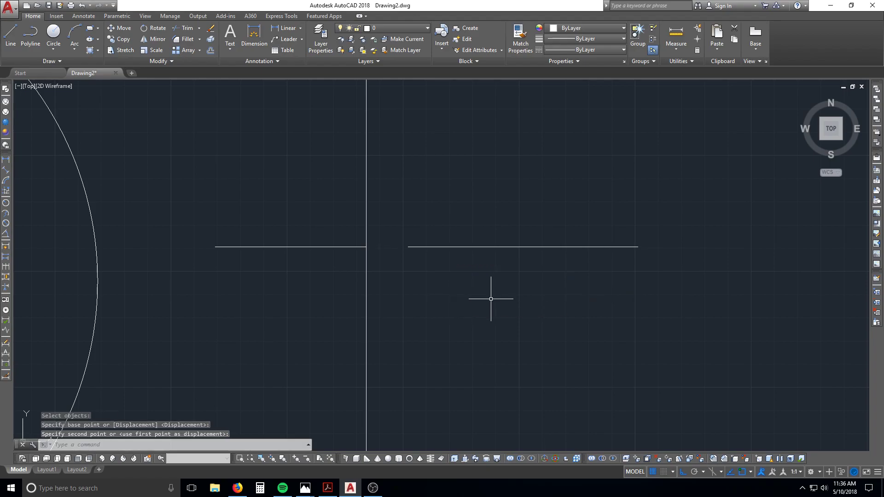
scroll(488, 244, down, 4)
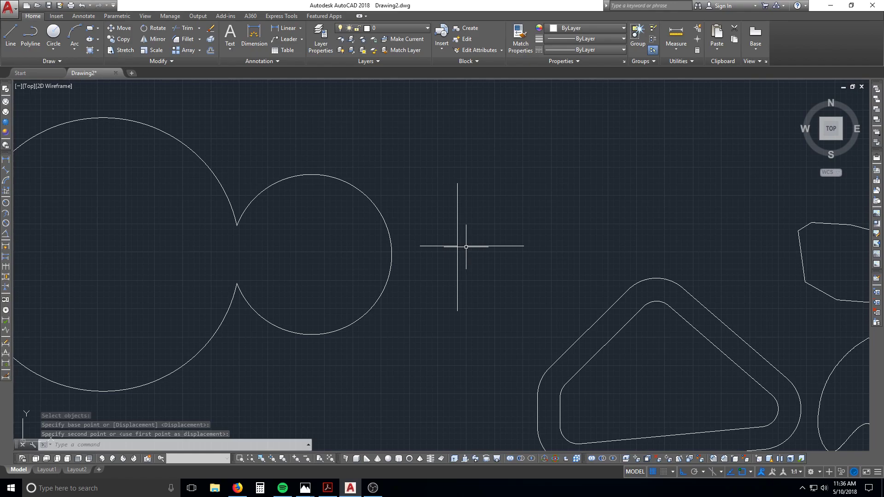
scroll(467, 248, down, 4)
scroll(657, 352, up, 8)
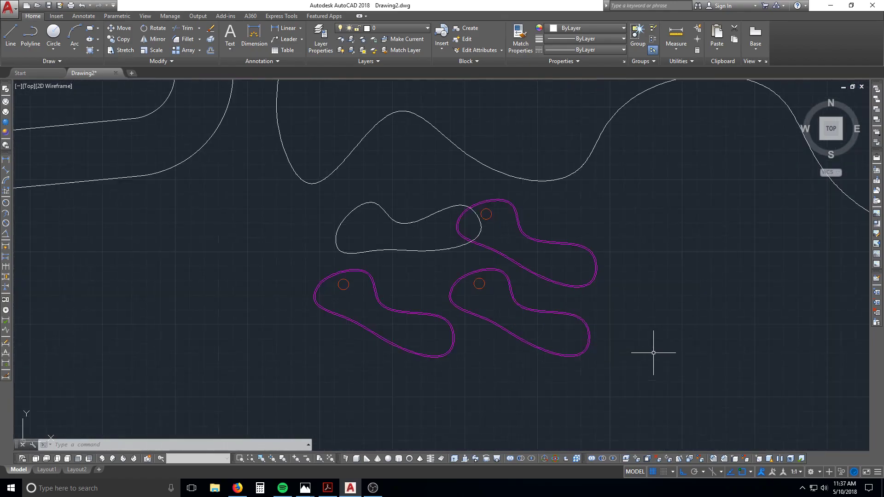
Explode the magenta outline block that overlaps the white closed spline, and select the small red circle to check that it is separate
click(466, 238)
scroll(484, 233, up, 3)
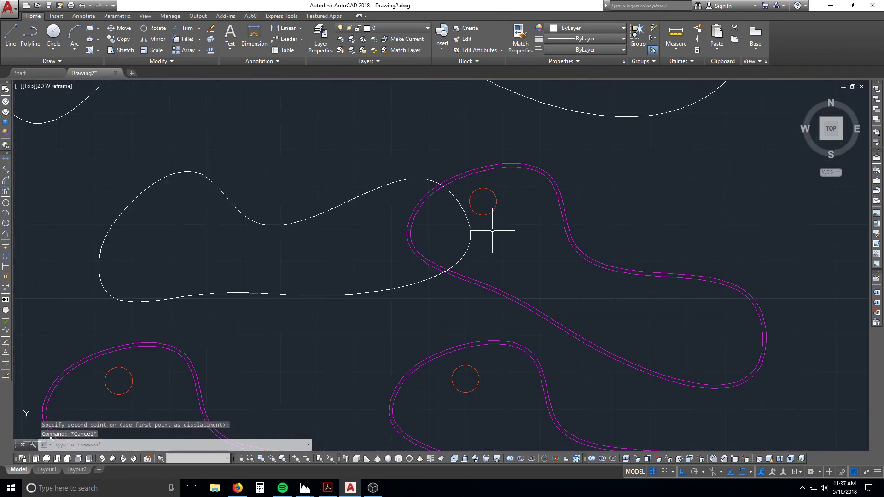
text(x)
key(Return)
click(593, 205)
click(563, 220)
key(Return)
click(491, 208)
key(Escape)
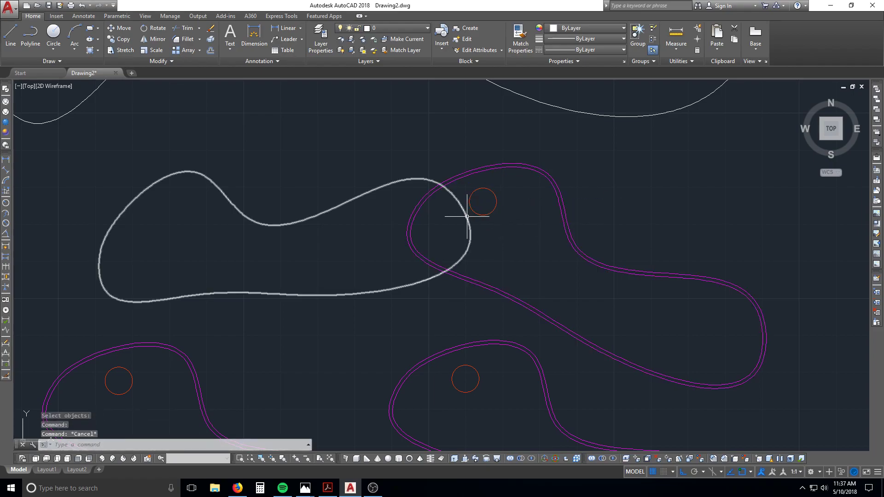
key(Escape)
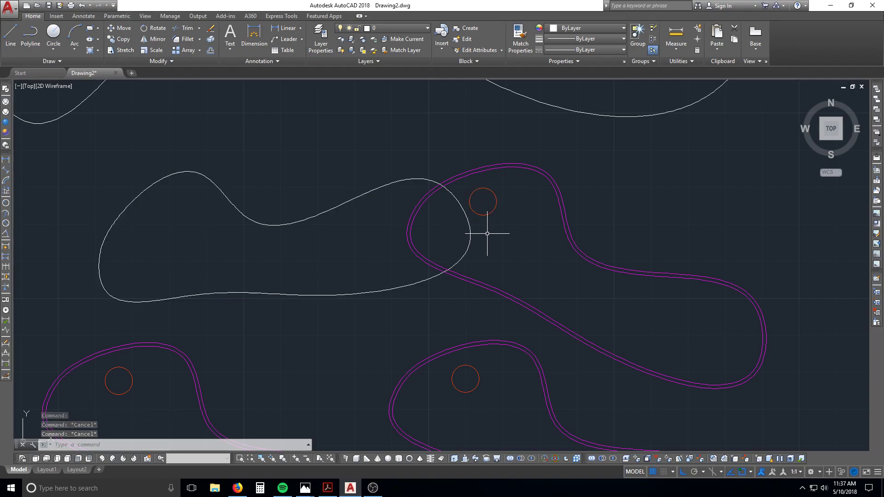
key(Escape)
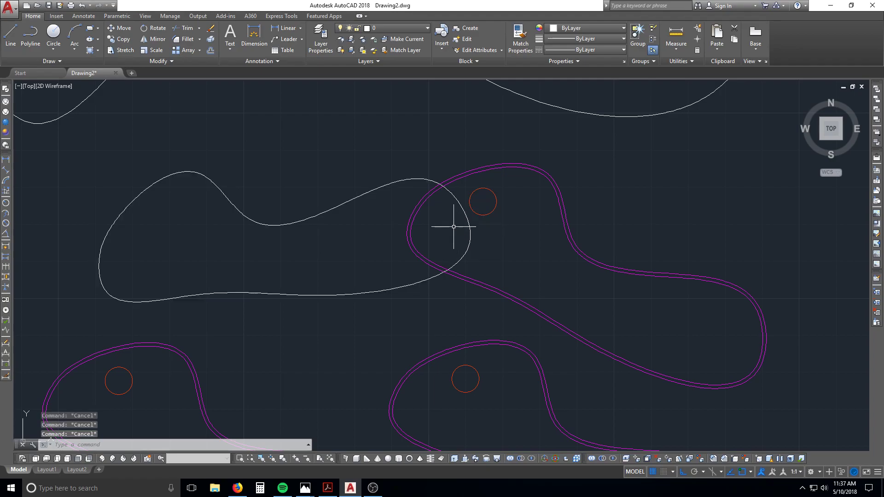
Match the white closed spline's properties to the small red circle and select both to compare their layers
text(ma)
key(Return)
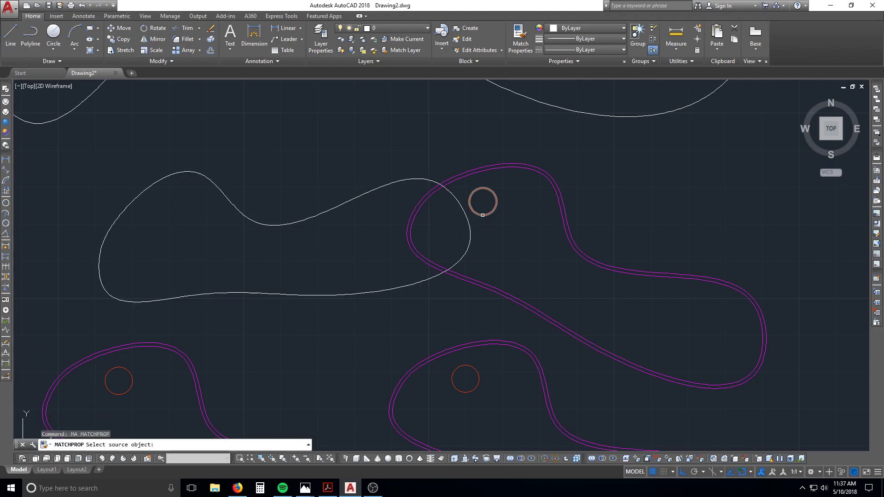
click(482, 215)
click(471, 241)
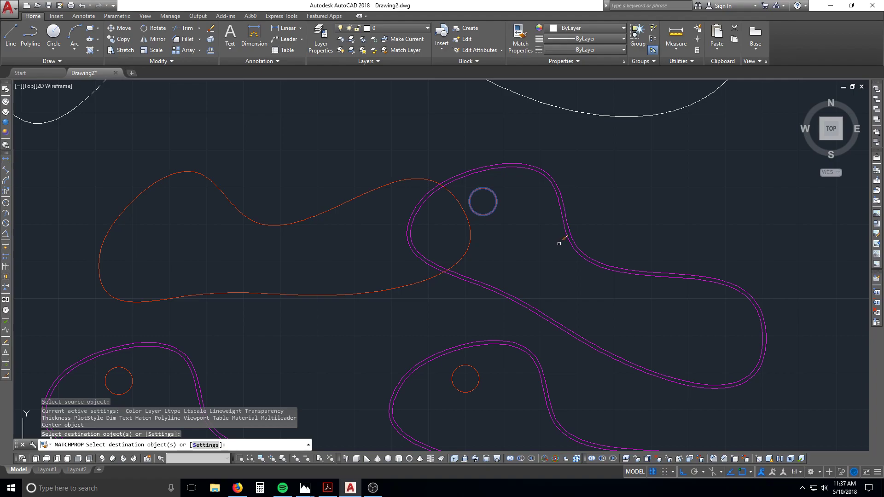
key(Escape)
scroll(559, 243, up, 2)
click(479, 201)
click(430, 183)
click(423, 226)
click(403, 248)
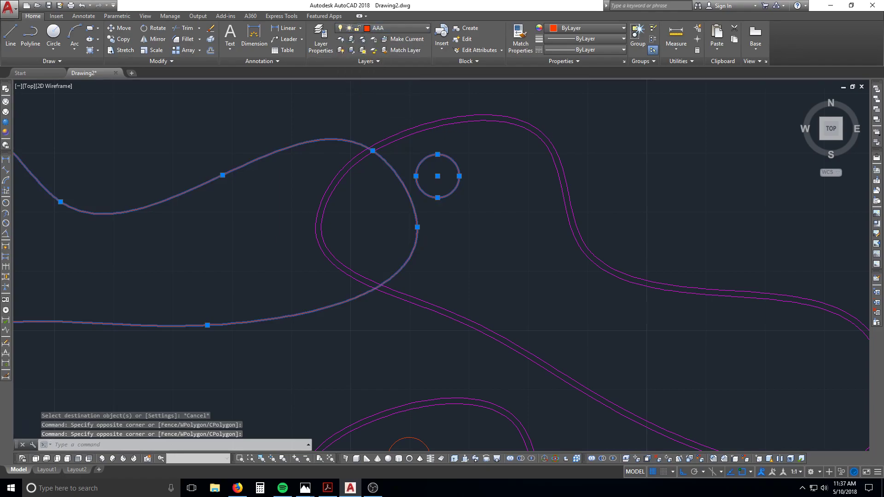
Clear the selection and undo the property match on the closed spline
scroll(382, 132, down, 4)
key(Escape)
key(Escape)
key(Escape)
text(u)
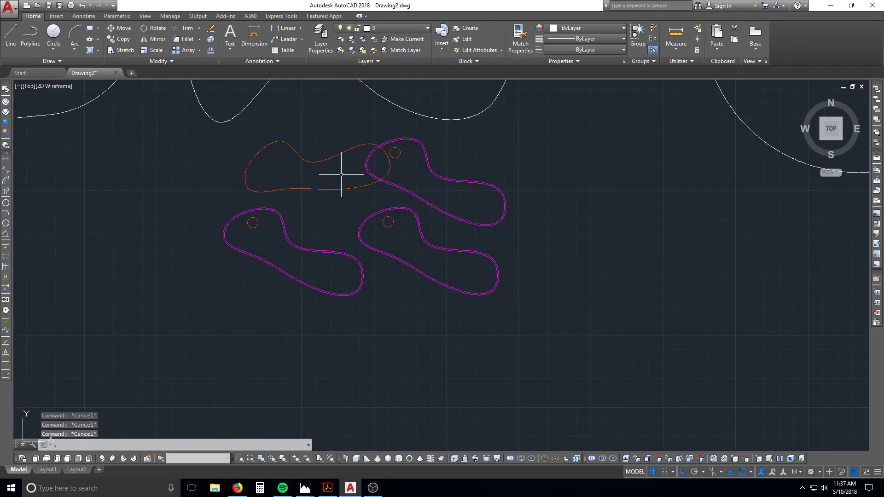
key(Return)
key(ctrl+z)
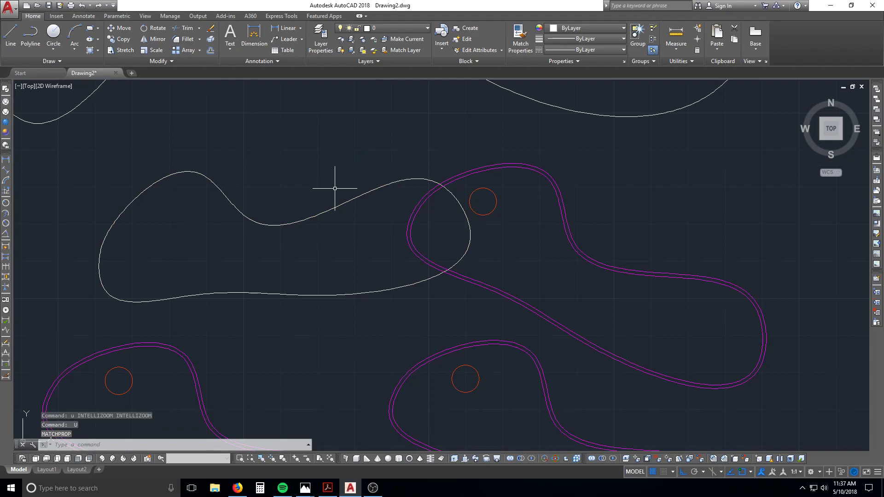
Select the white closed spline to check its layer, and clear the selection
click(336, 195)
click(322, 199)
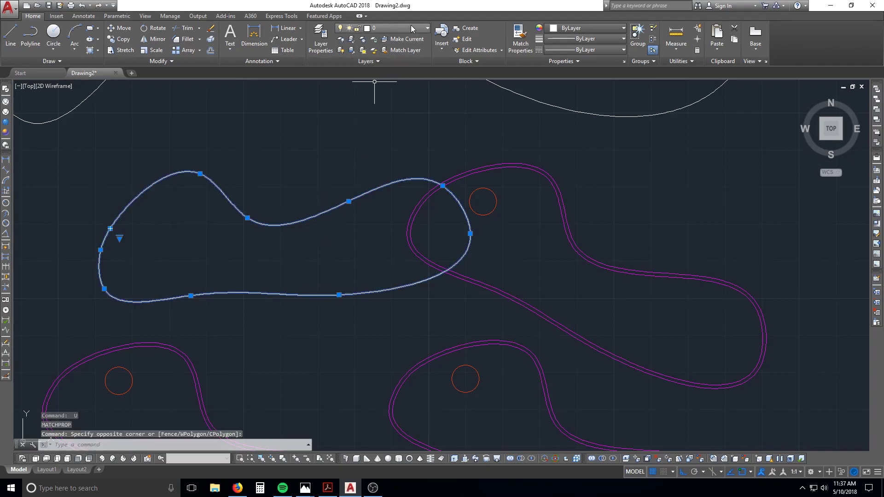
key(Escape)
key(Escape)
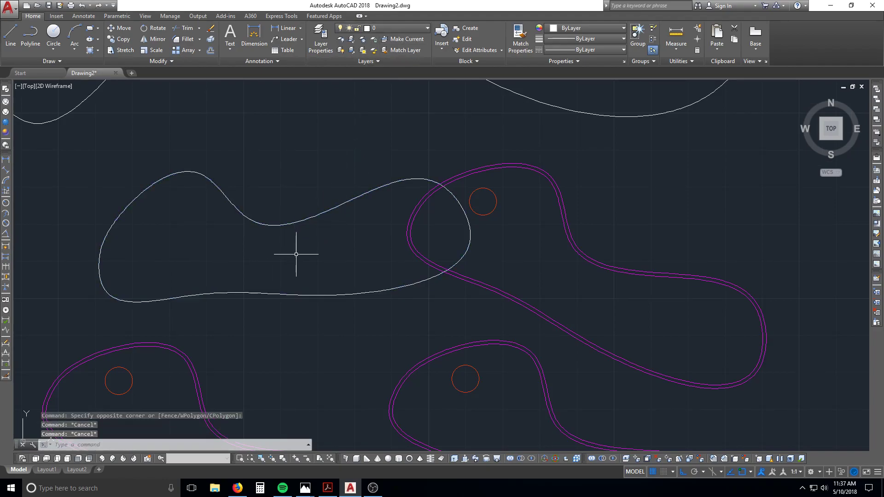
key(Escape)
Match the white closed spline's properties to the inner magenta outline of the exploded shape
text(ma)
key(Return)
click(416, 249)
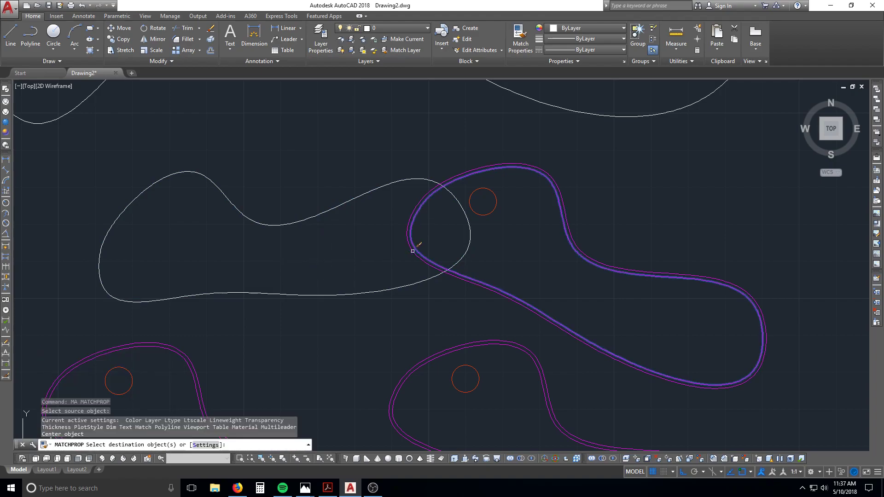
click(392, 286)
key(Escape)
scroll(430, 276, down, 2)
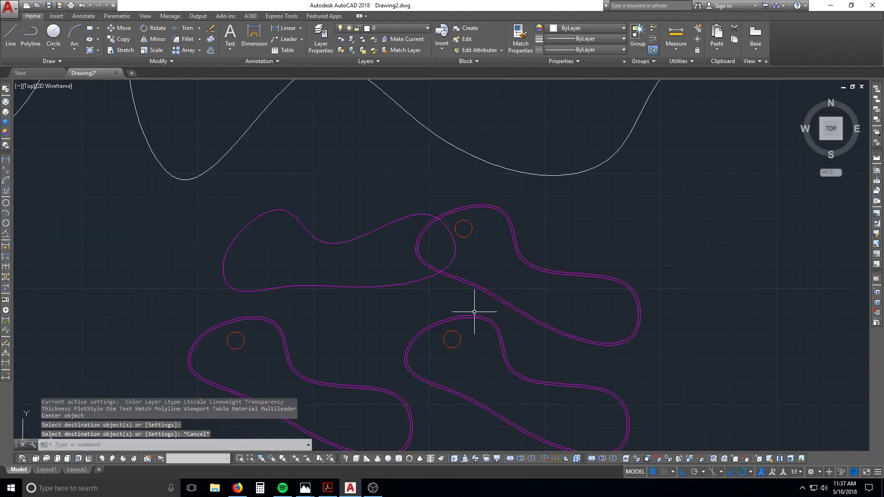
key(Escape)
Hatch the large region of the exploded shape with the BRSTONE pattern and the overlap with the closed spline as a separate hatch
scroll(529, 330, up, 3)
middle_drag(566, 312, 449, 317)
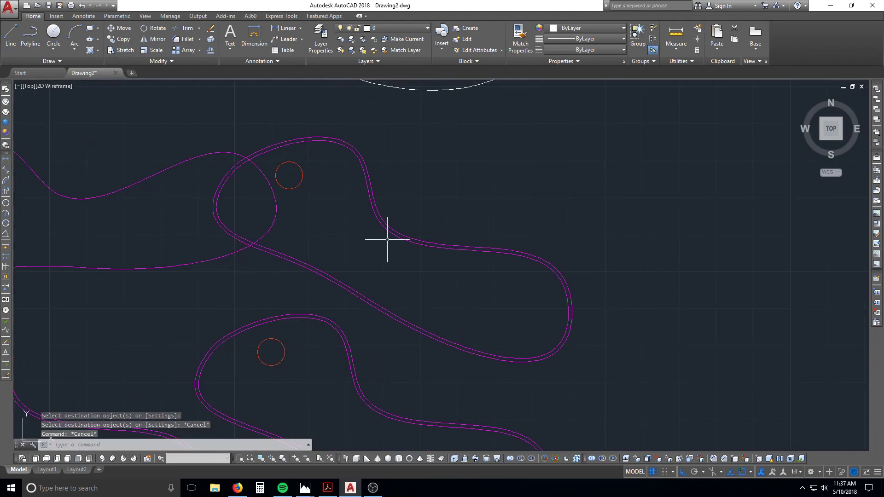
key(Escape)
key(Escape)
text(h)
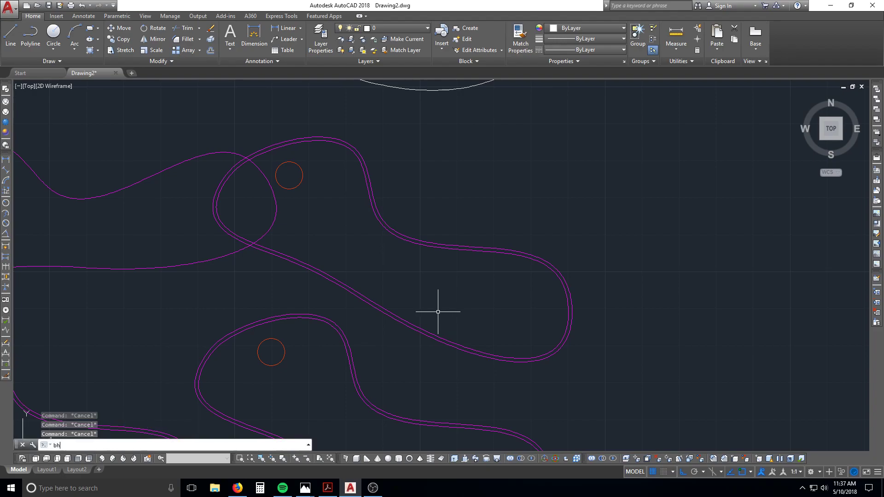
key(Return)
click(438, 301)
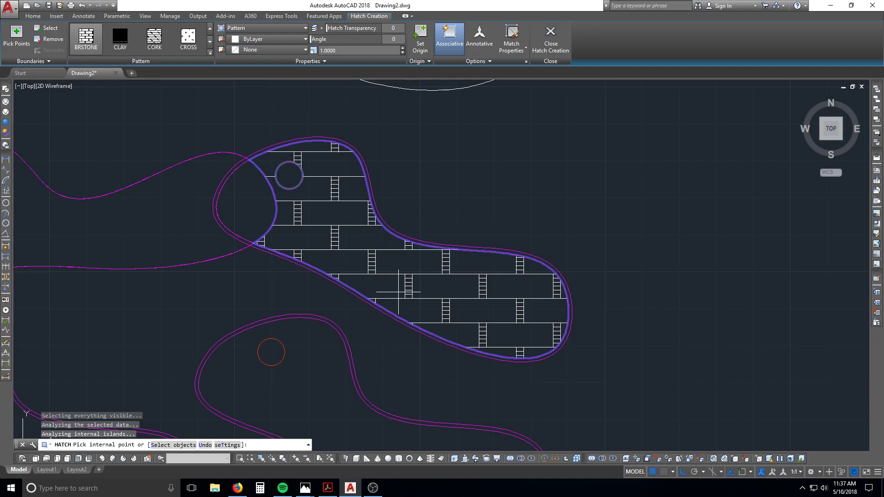
scroll(401, 318, down, 2)
mouse_move(433, 233)
middle_down()
mouse_move(483, 214)
mouse_move(572, 208)
middle_up()
scroll(449, 220, up, 2)
scroll(451, 223, up, 2)
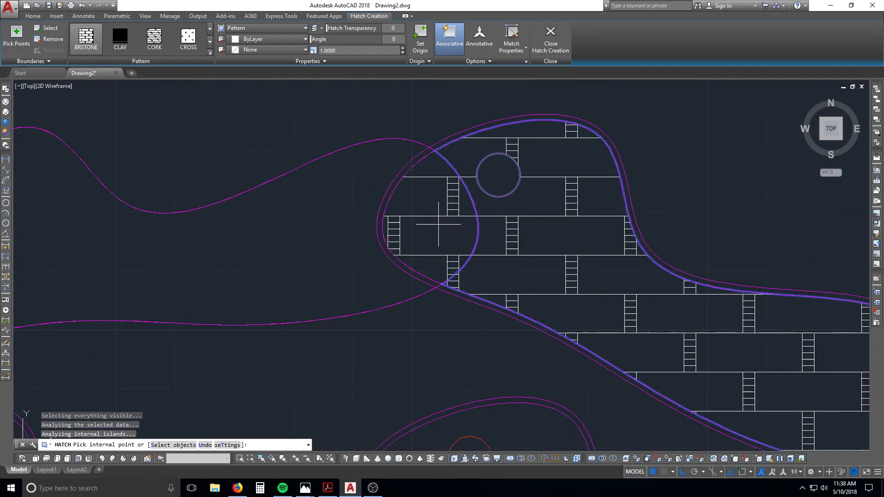
key(Return)
key(Return)
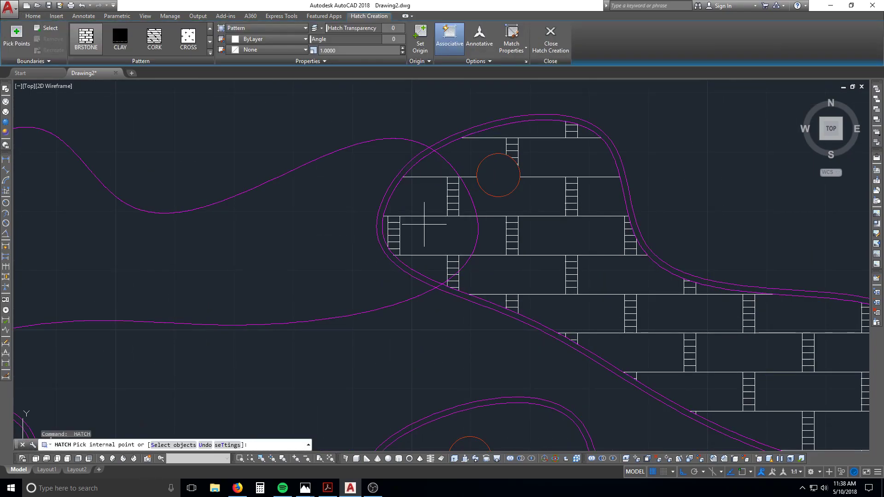
click(425, 223)
key(Escape)
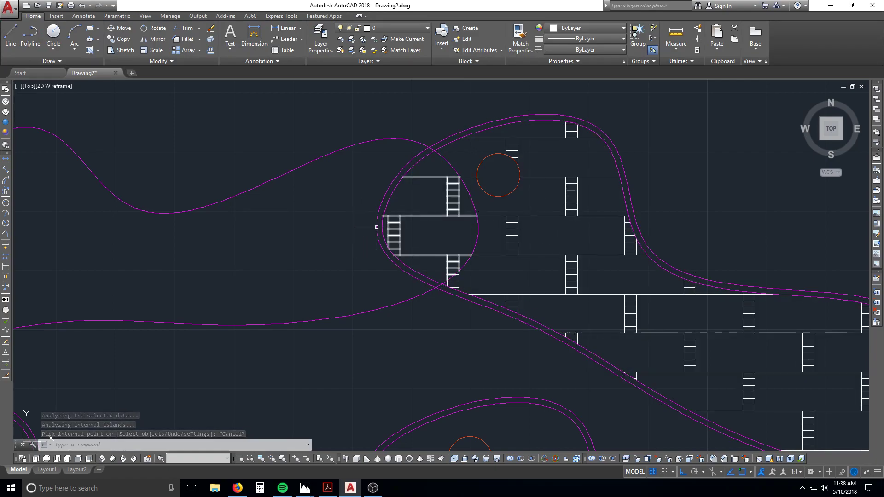
Erase the hatch in the overlap region and the hatch in the large region
key(Escape)
text(e)
key(space)
click(415, 237)
click(406, 231)
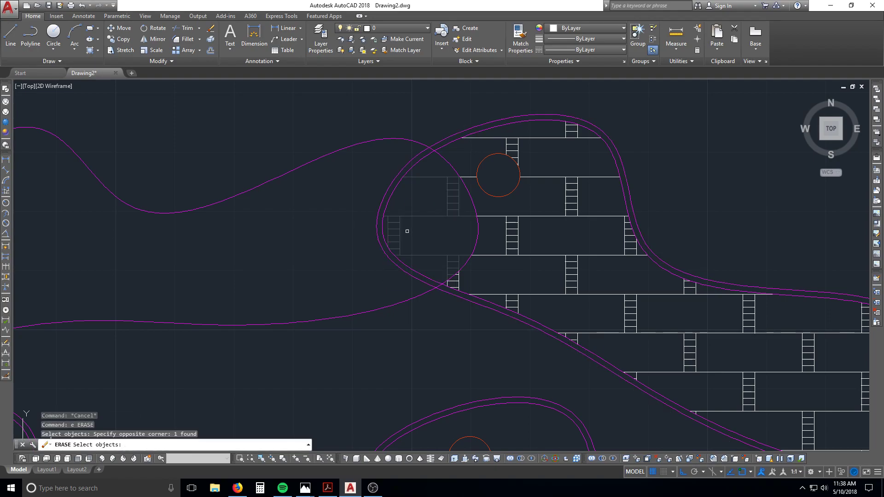
key(space)
text(e)
key(space)
click(591, 200)
click(571, 210)
key(space)
Hatch the large region and the overlap region together as a single BRSTONE hatch, and select it to inspect its extent
scroll(526, 243, down, 2)
middle_drag(526, 244, 349, 190)
text(h)
key(space)
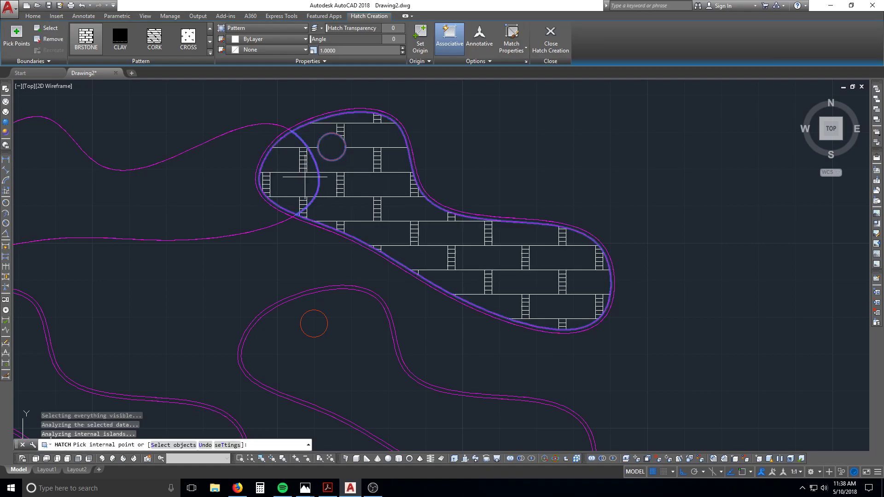
key(Escape)
click(310, 194)
scroll(295, 157, up, 5)
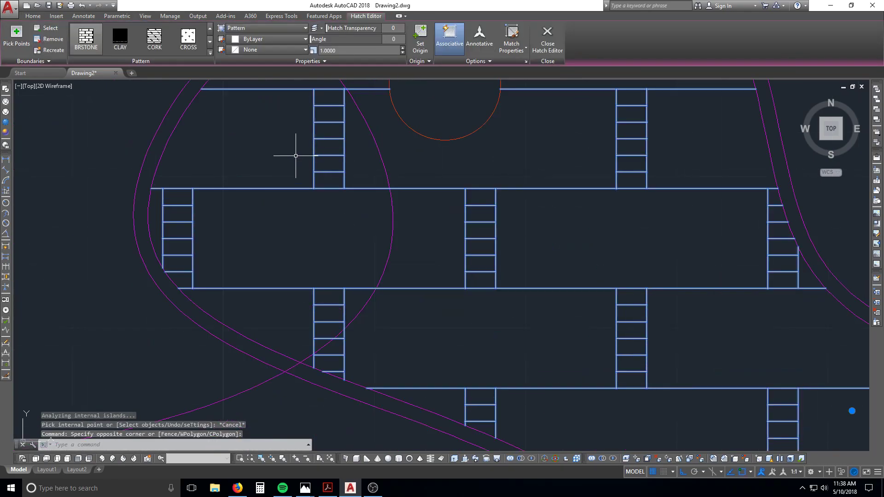
scroll(290, 170, down, 8)
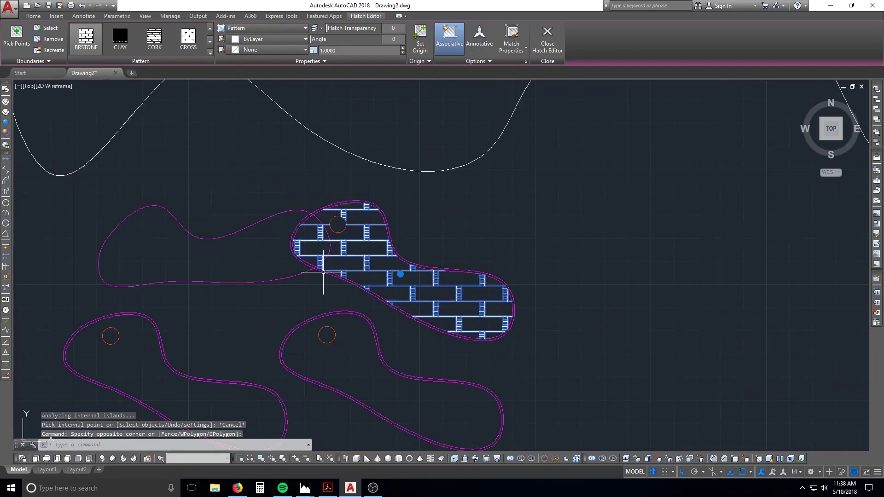
Erase the combined hatch covering both regions
key(Escape)
text(e)
key(Return)
click(360, 234)
click(353, 248)
key(Return)
Hatch only the large region of the exploded shape, outside the spline overlap, with the BRSTONE pattern
key(Escape)
key(Escape)
text(h)
key(Return)
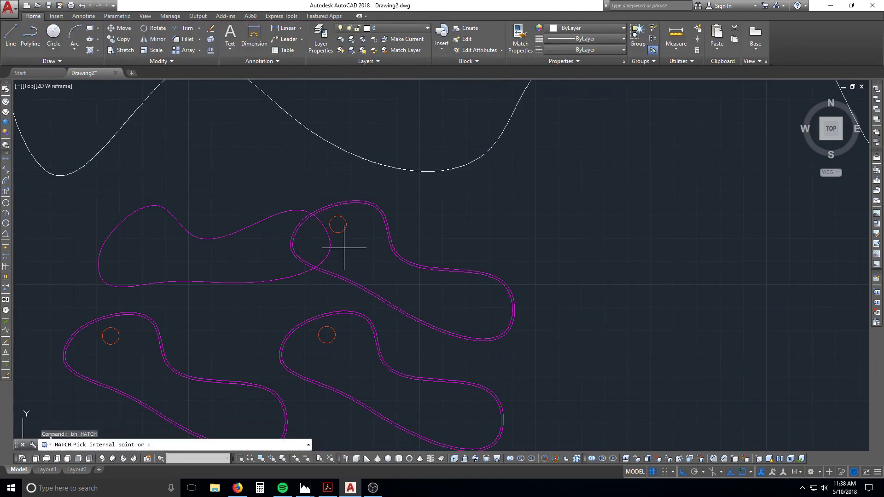
click(357, 254)
key(Escape)
key(Escape)
key(Escape)
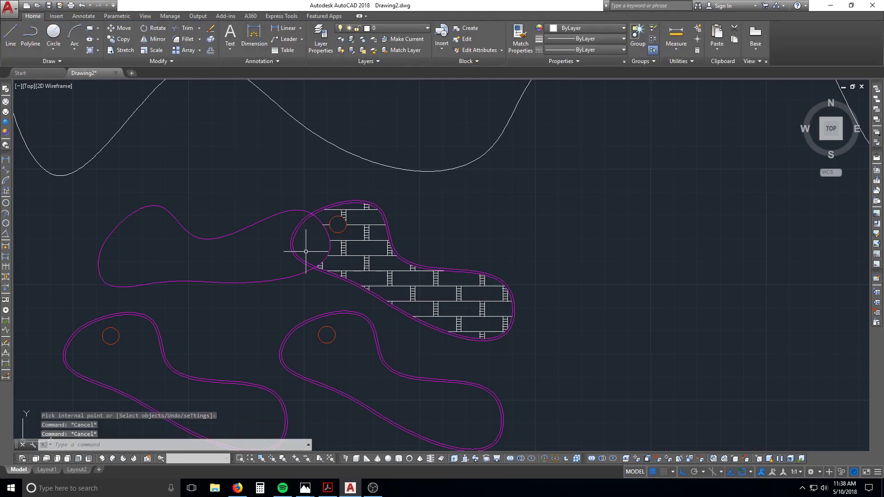
Hatch the overlap region as a separate hatch and change its pattern to CORK
scroll(311, 240, up, 4)
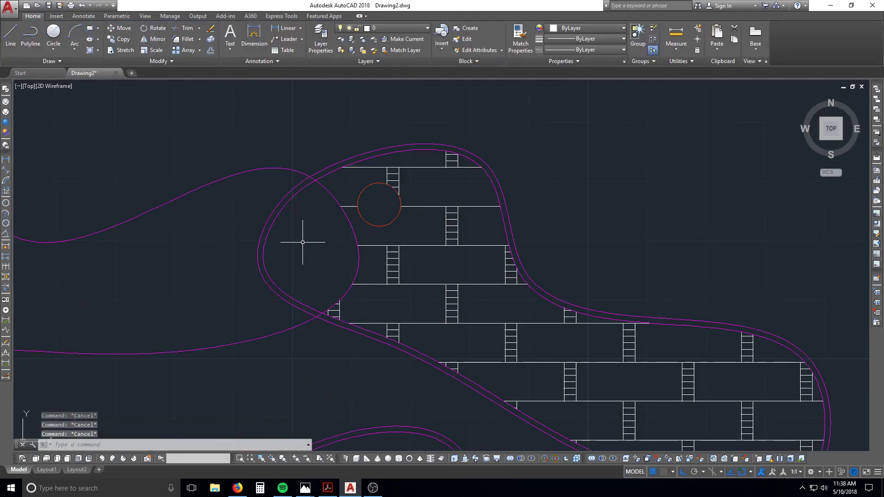
text(h)
key(Return)
click(299, 241)
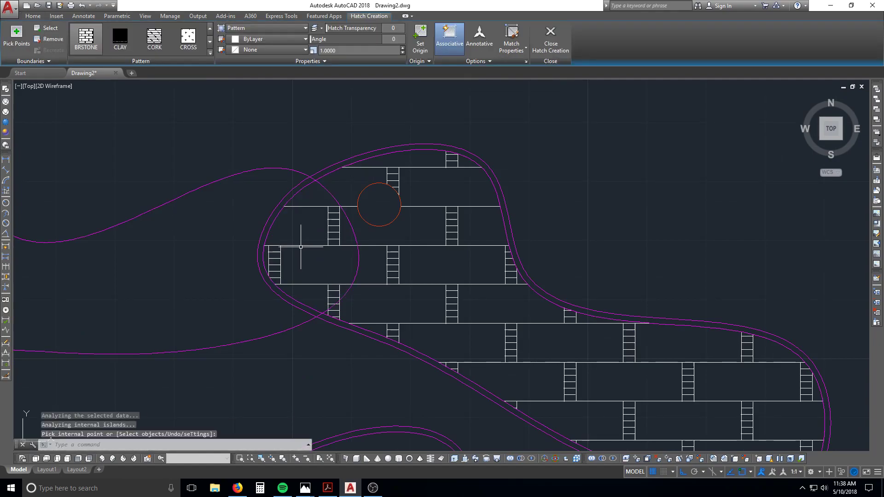
key(Escape)
click(322, 237)
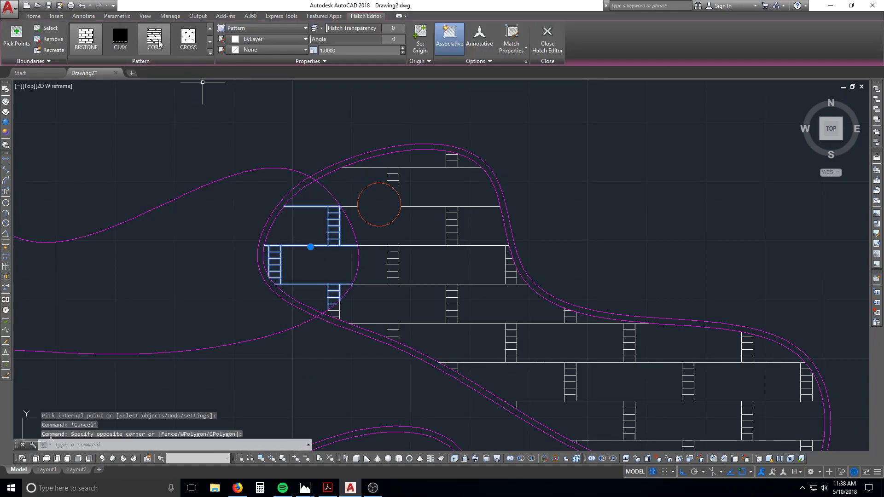
click(155, 40)
key(Escape)
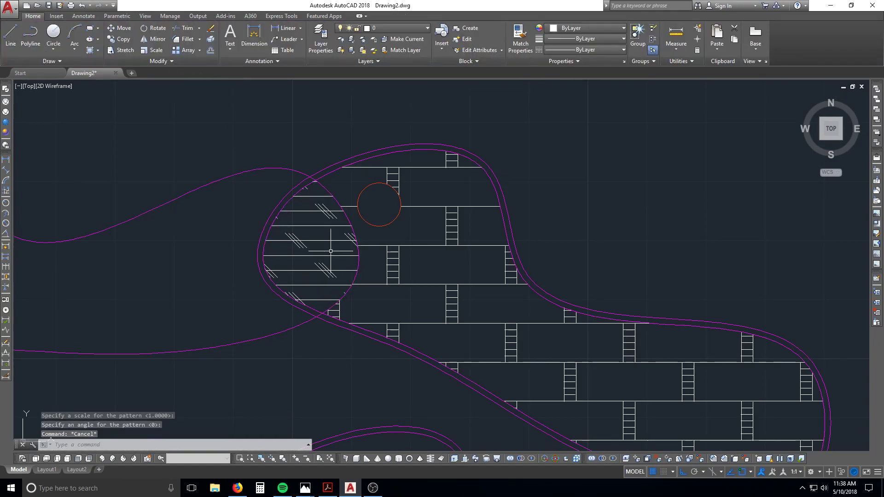
Change the colour of the BRSTONE hatch in the large region to 242,113,114
scroll(323, 265, up, 2)
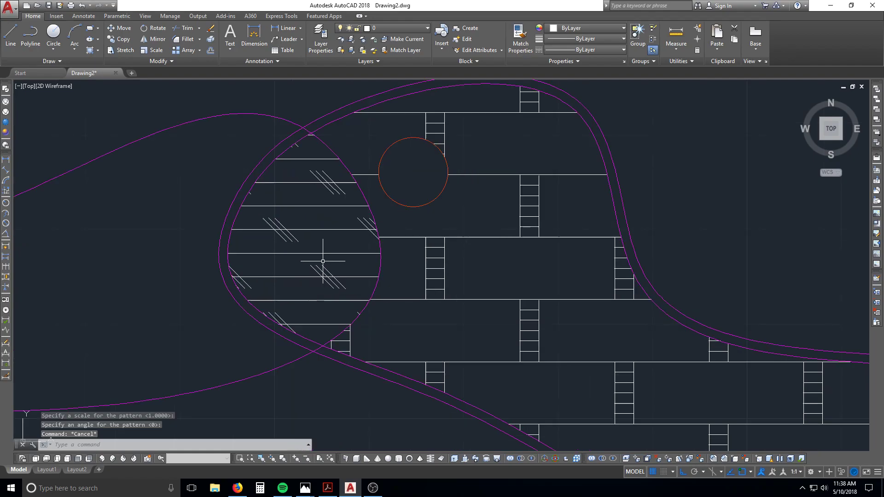
key(Escape)
click(480, 276)
click(460, 318)
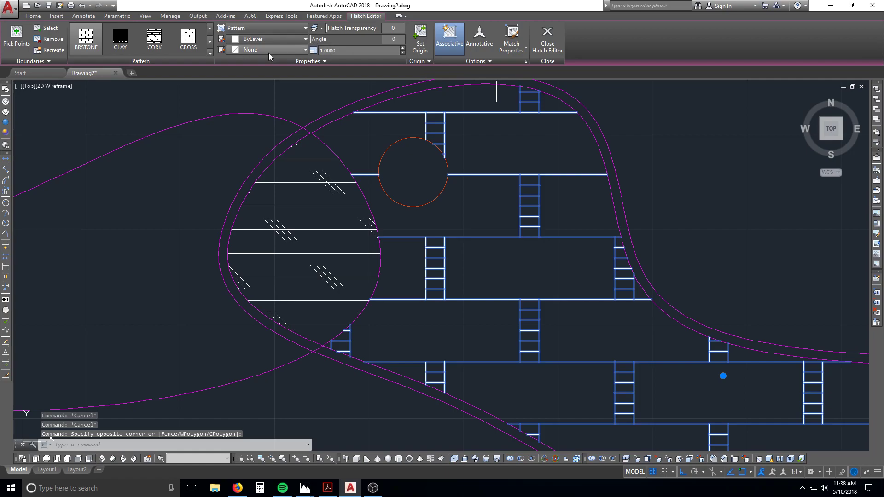
click(261, 38)
click(261, 104)
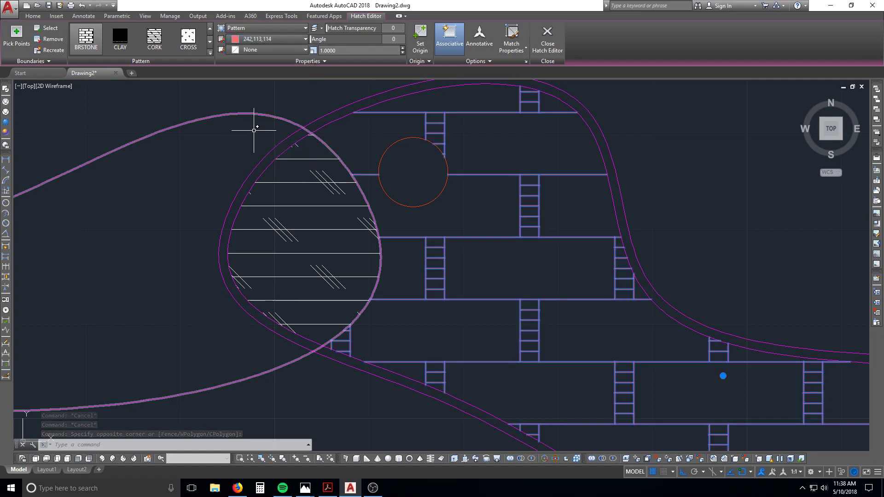
key(Escape)
Match the properties of the BRSTONE hatch in the large region onto the CORK hatch in the spline overlap
scroll(474, 283, down, 4)
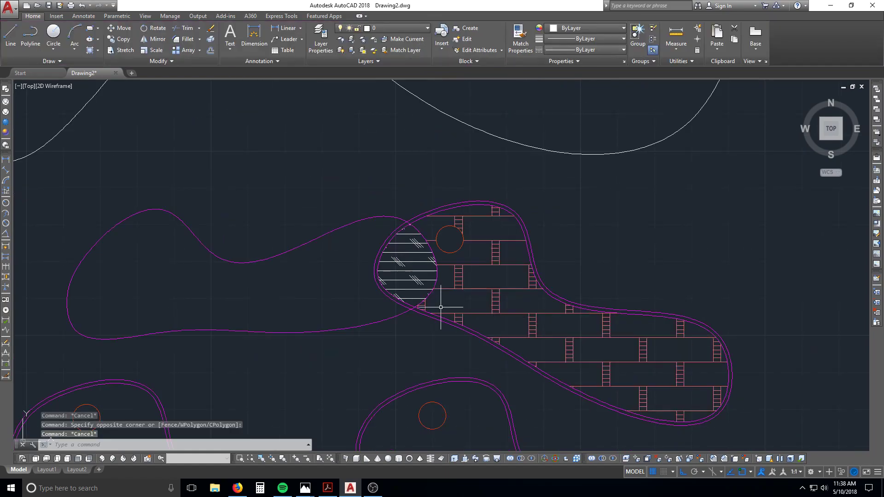
scroll(468, 289, up, 2)
key(Escape)
key(Escape)
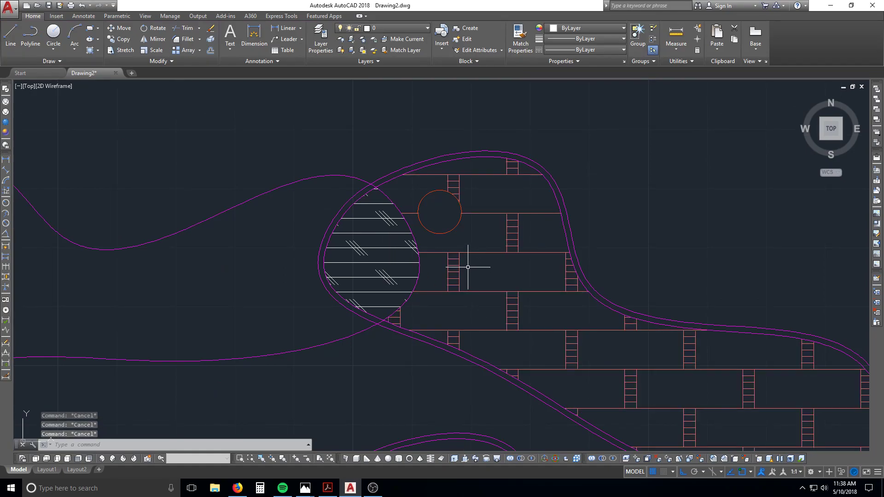
text(ma)
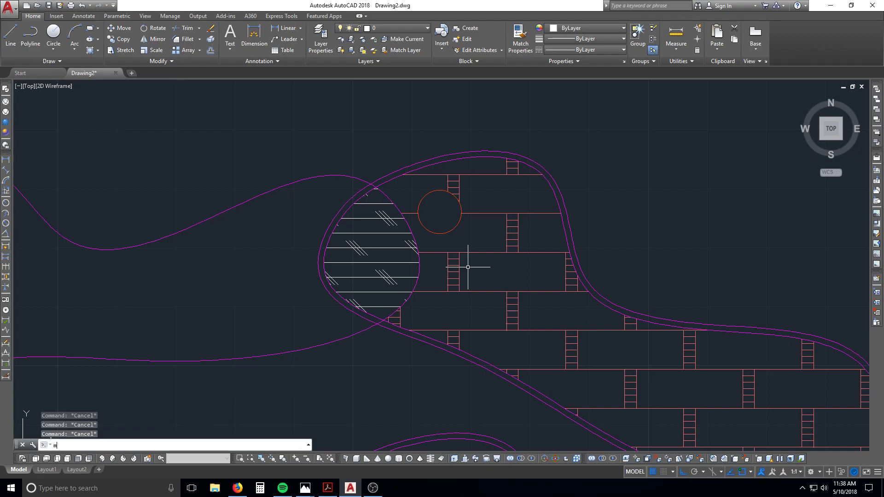
key(Return)
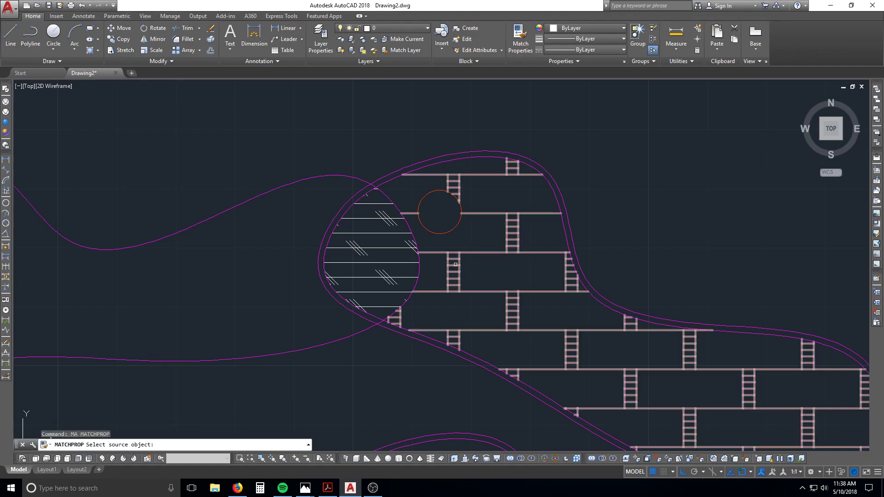
click(455, 264)
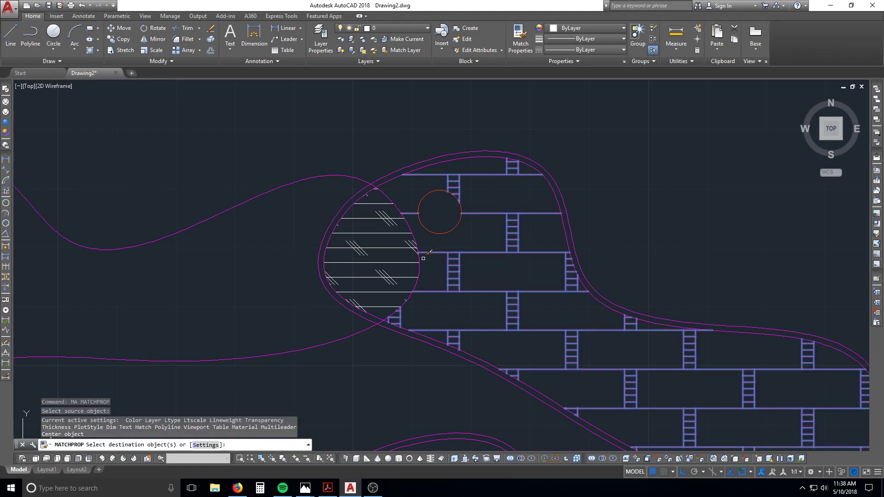
click(405, 245)
key(Escape)
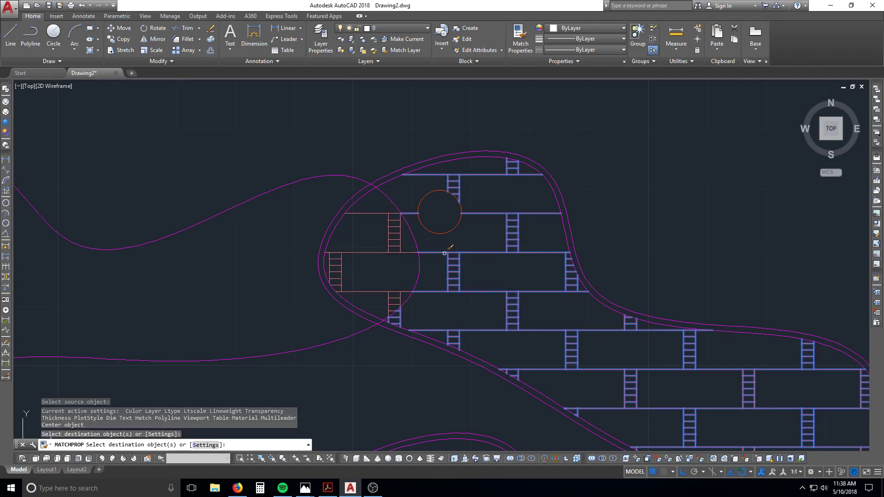
Select the large-region hatch and the overlap hatch to check whether they are separate objects, and clear the selection
click(451, 248)
click(438, 268)
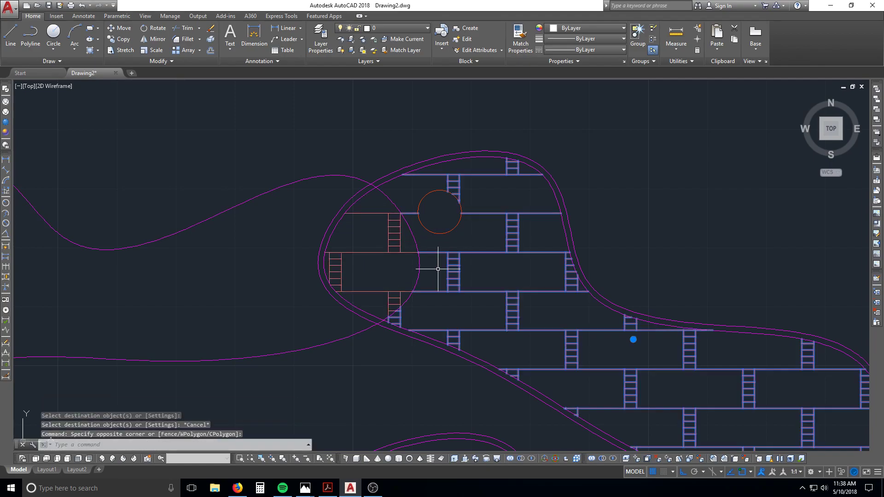
click(396, 266)
click(376, 237)
key(Escape)
key(Escape)
scroll(439, 274, down, 4)
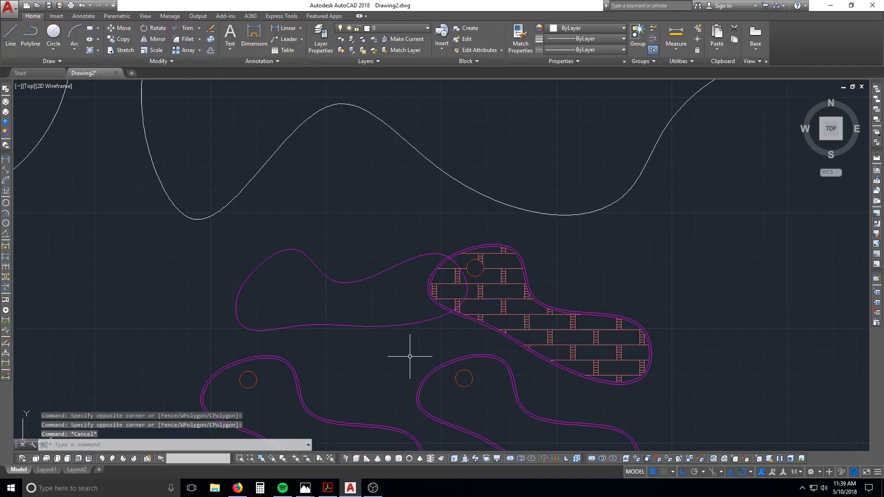
Erase the brick hatch in the large region and the one in the spline overlap
scroll(453, 337, up, 2)
middle_drag(454, 336, 292, 332)
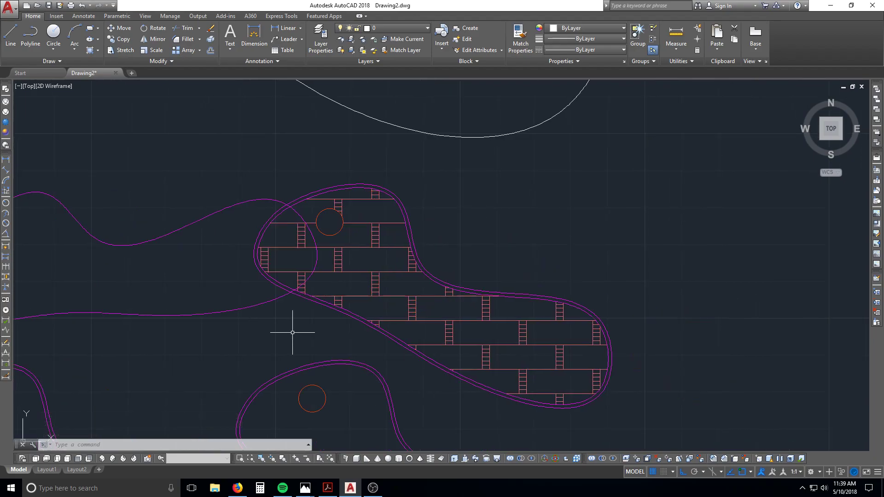
key(Escape)
text(e)
key(Return)
click(353, 282)
click(331, 267)
key(Return)
key(Return)
click(309, 265)
click(280, 226)
key(Return)
scroll(290, 232, down, 4)
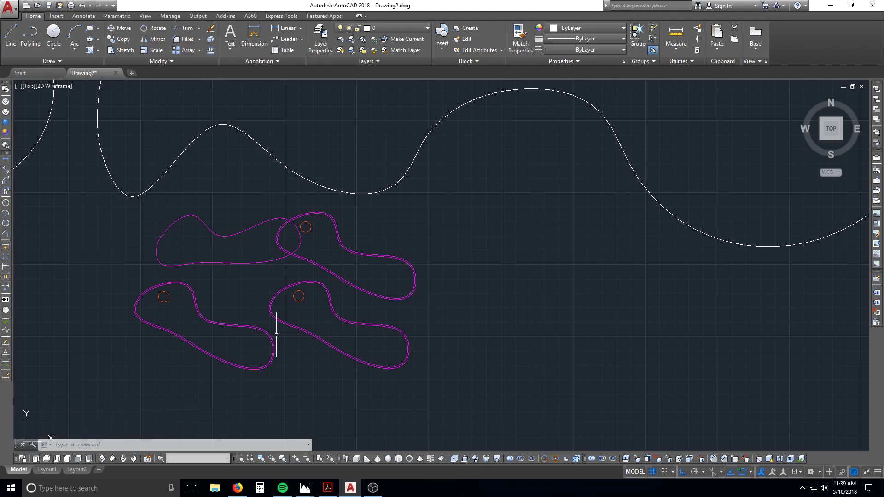
key(Escape)
scroll(447, 267, down, 6)
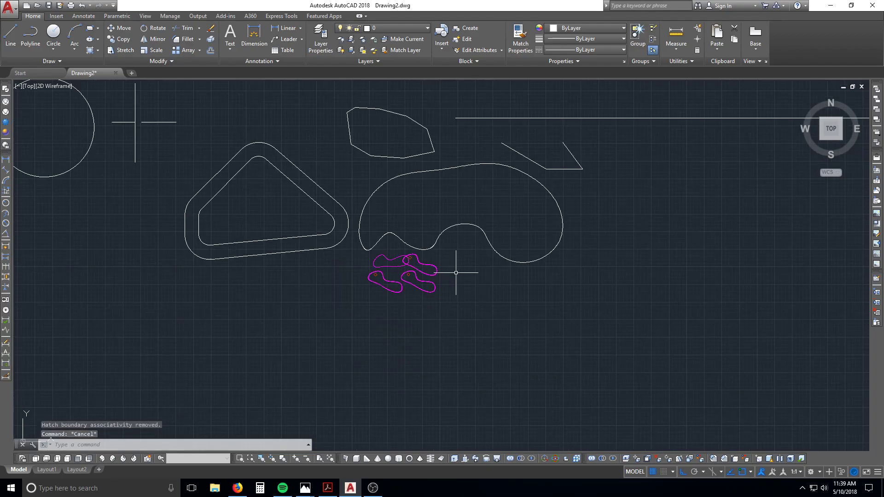
scroll(596, 164, up, 4)
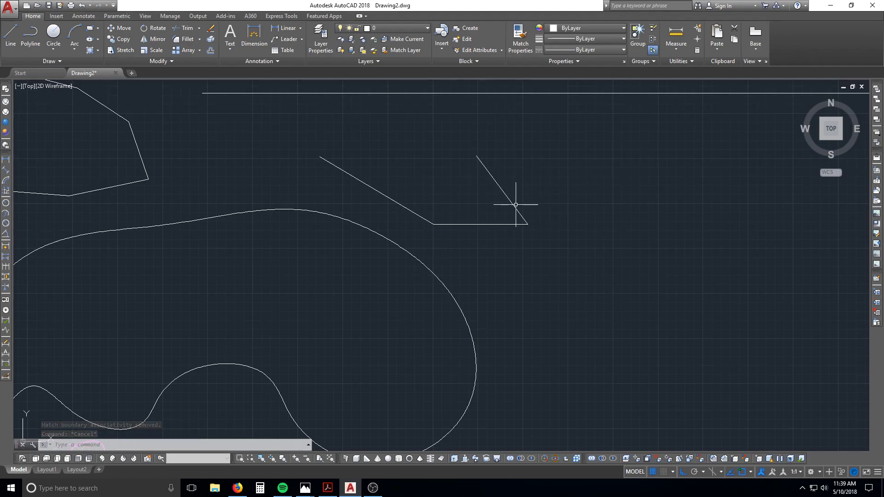
text(mi)
key(Return)
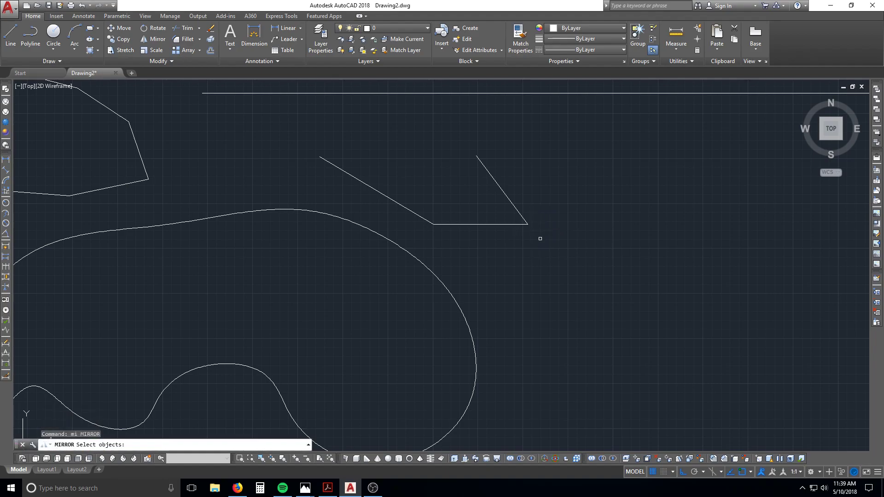
click(543, 233)
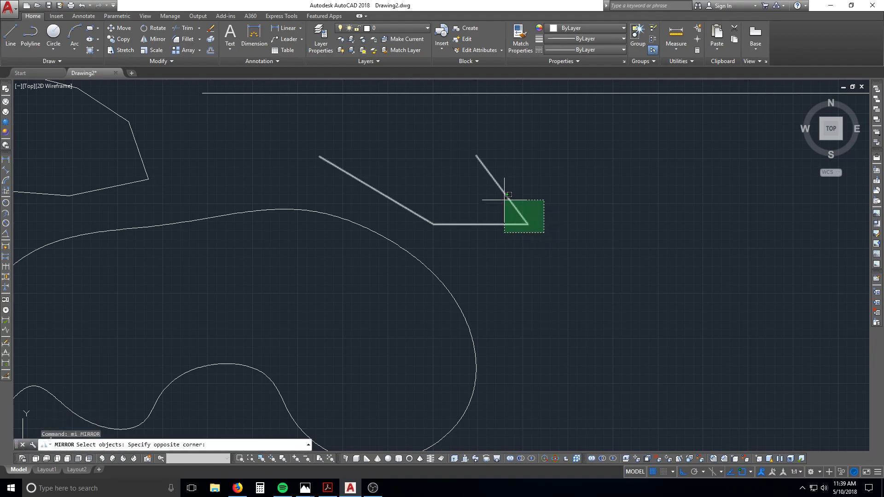
click(422, 149)
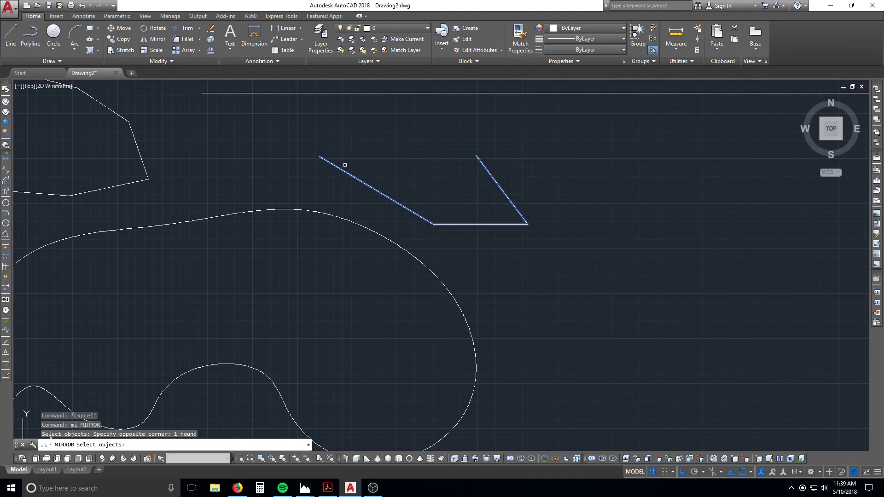
key(Escape)
Mirror the open three-segment polyline about a vertical line through its lower-right corner, keeping the source object
key(Return)
click(281, 119)
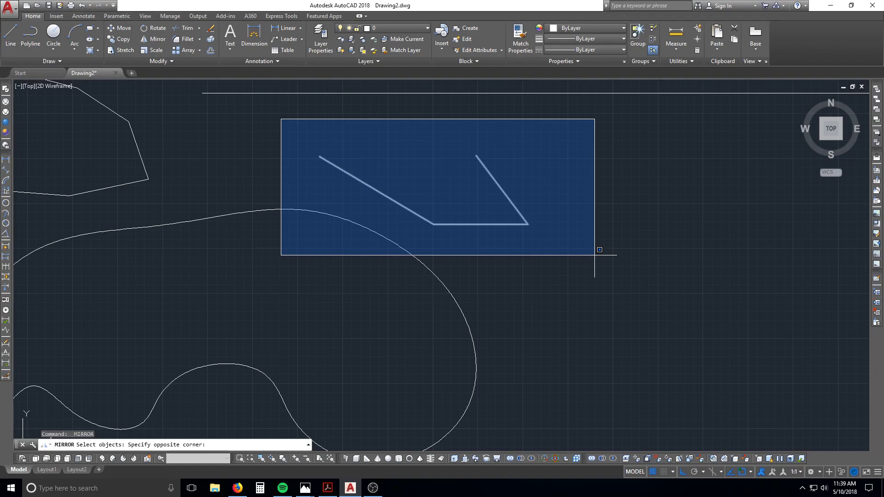
click(567, 254)
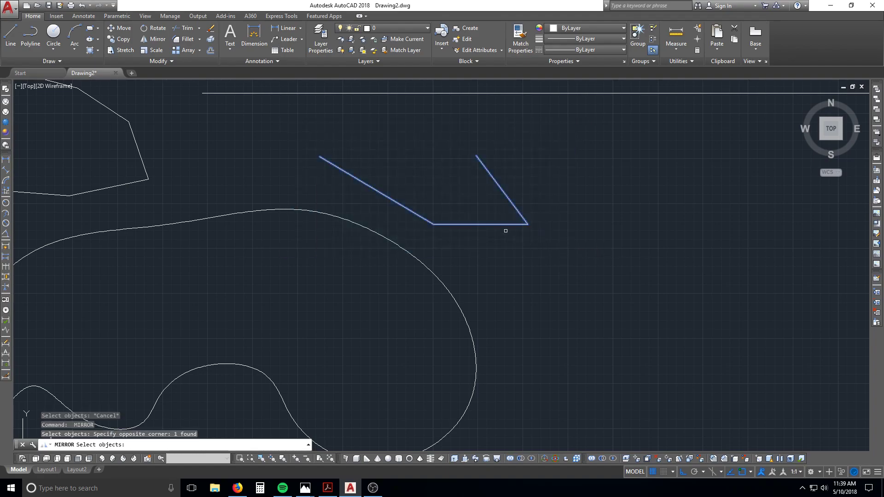
key(Return)
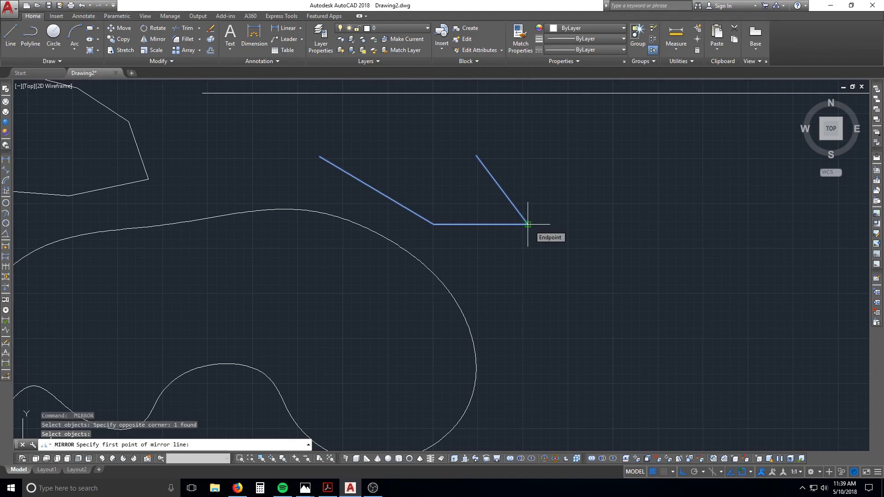
click(528, 224)
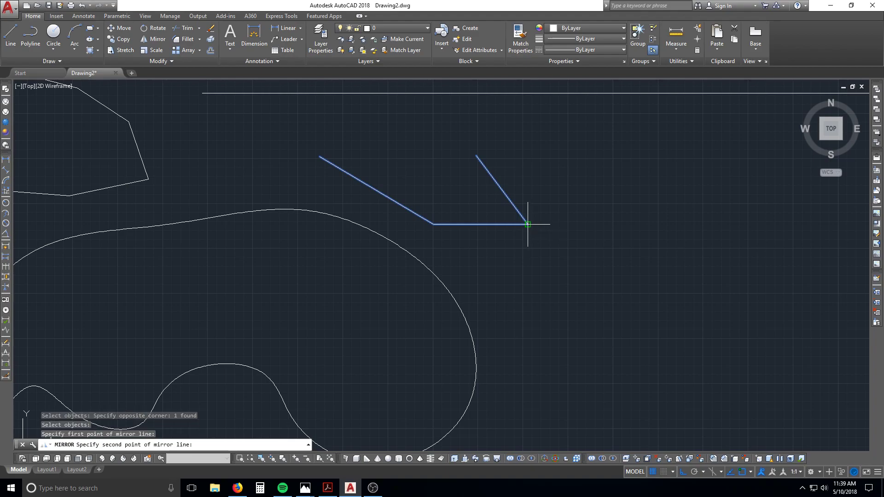
click(545, 282)
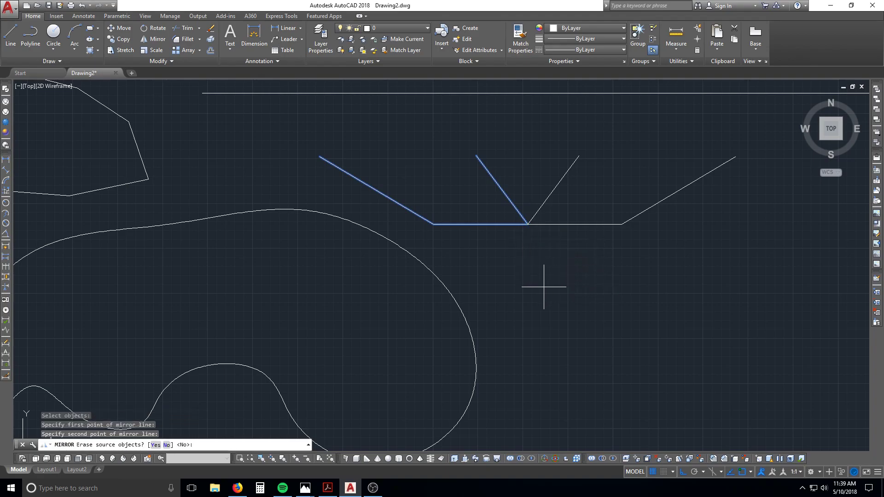
key(Return)
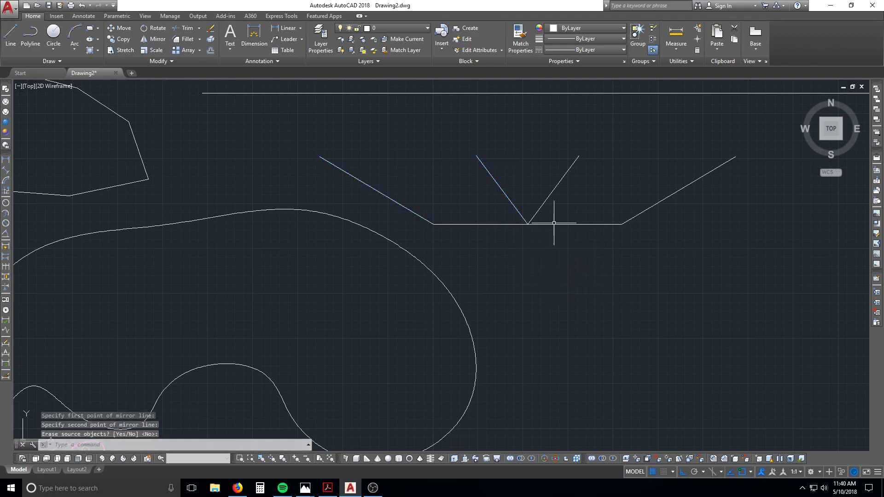
Mirror both polylines upward about a horizontal line through the upper endpoint of the left inner segment, keeping the source objects
click(557, 185)
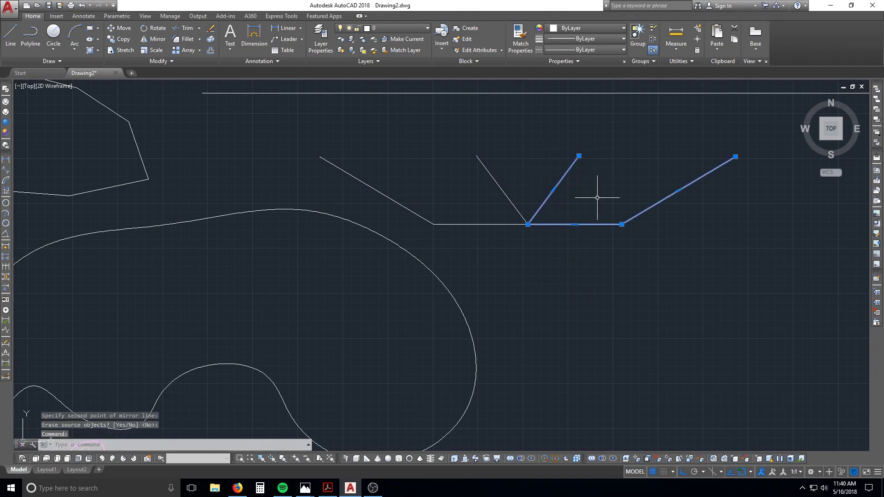
scroll(575, 195, up, 2)
middle_drag(506, 245, 468, 271)
key(Escape)
text(mi)
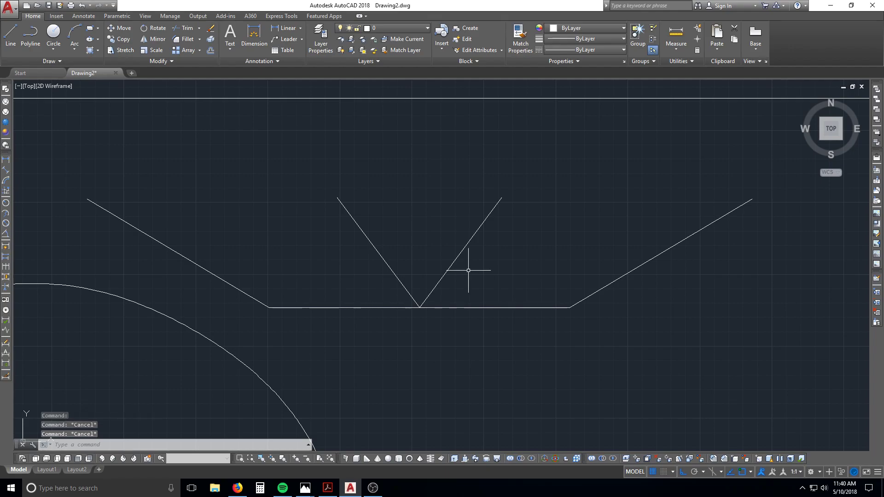
key(Return)
click(514, 261)
click(322, 230)
key(Return)
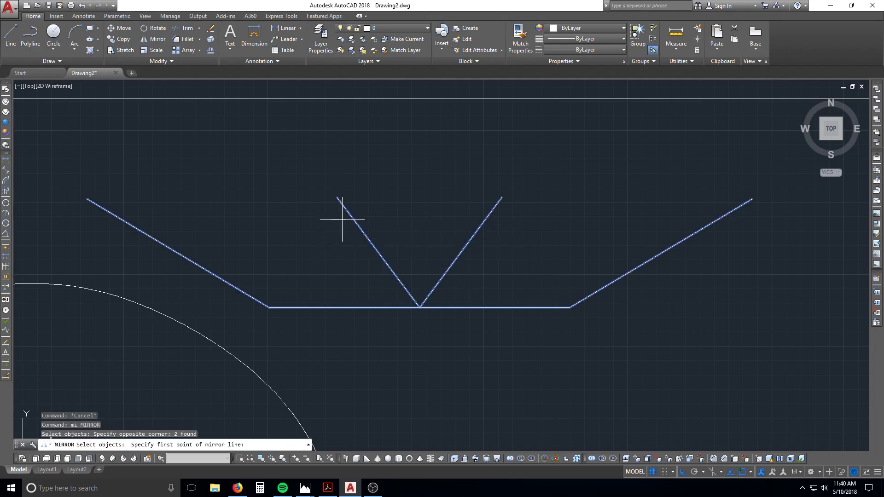
click(339, 198)
scroll(500, 220, down, 4)
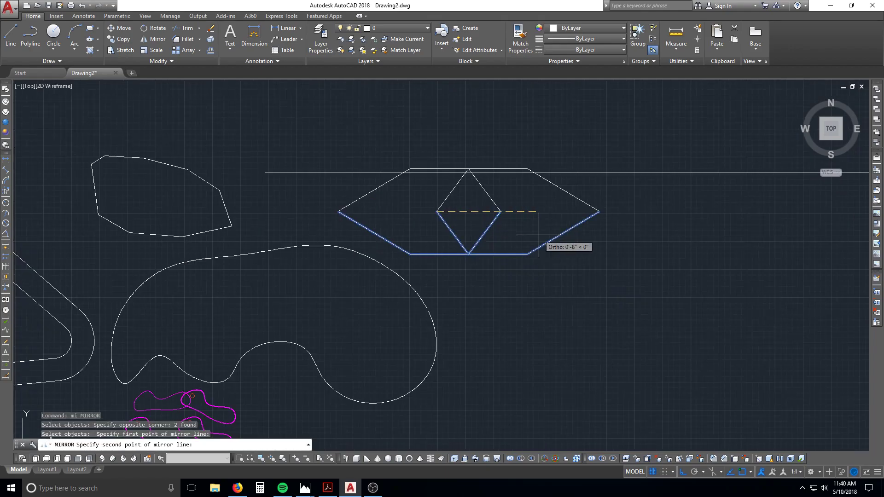
click(660, 254)
key(Return)
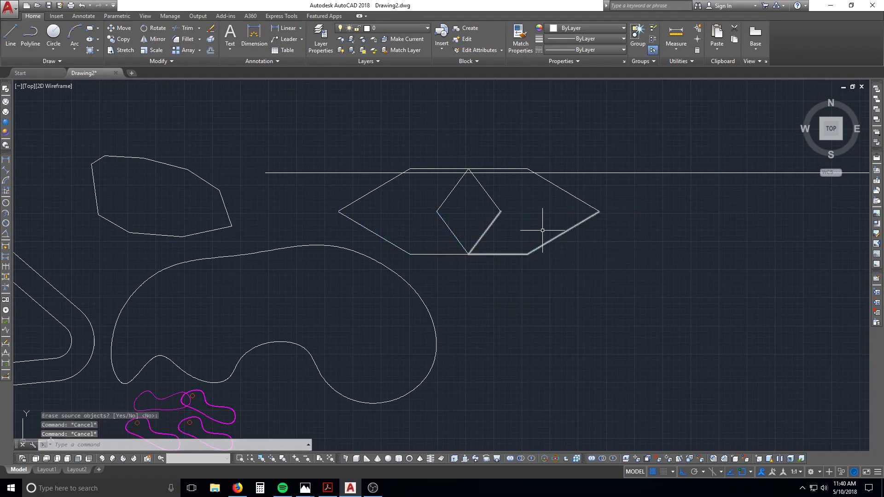
Move the whole mirrored figure of four polylines horizontally to the right
text(m)
key(Return)
click(297, 139)
click(700, 292)
key(Return)
click(572, 296)
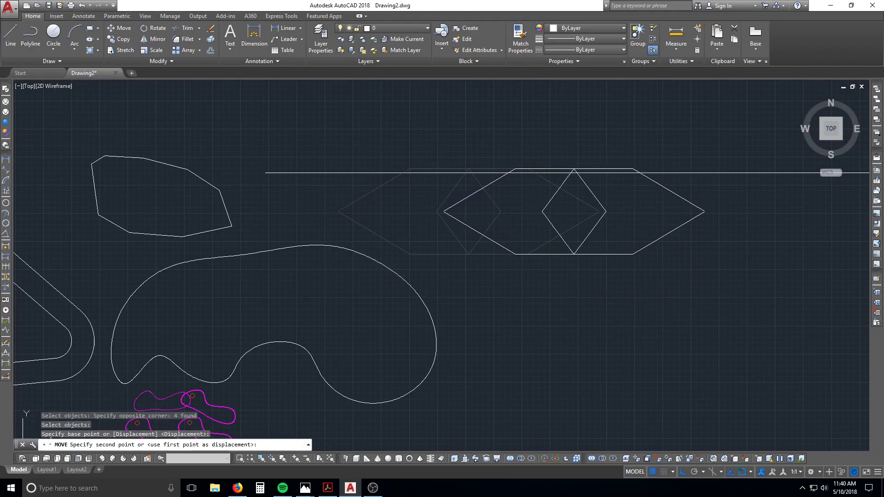
click(678, 296)
key(Escape)
key(Escape)
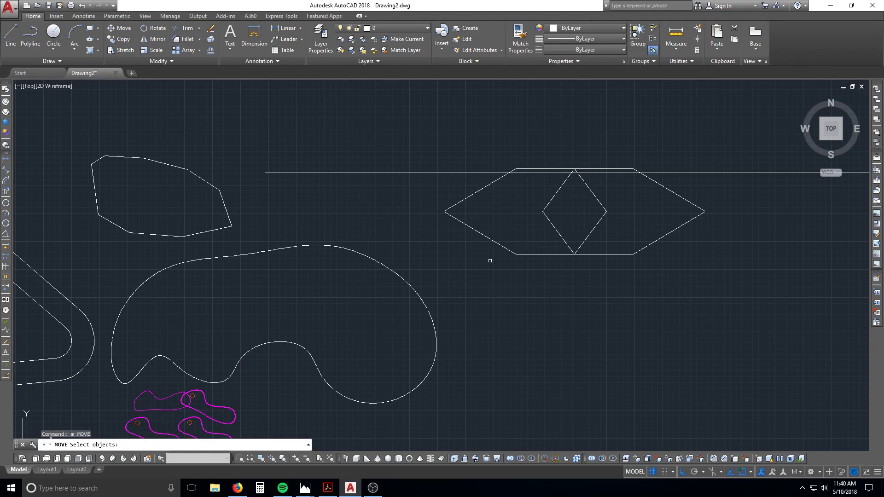
Move the four-polyline figure straight down so it clears the long horizontal line
key(Escape)
text(m)
key(Return)
click(704, 275)
click(432, 199)
key(Return)
click(468, 244)
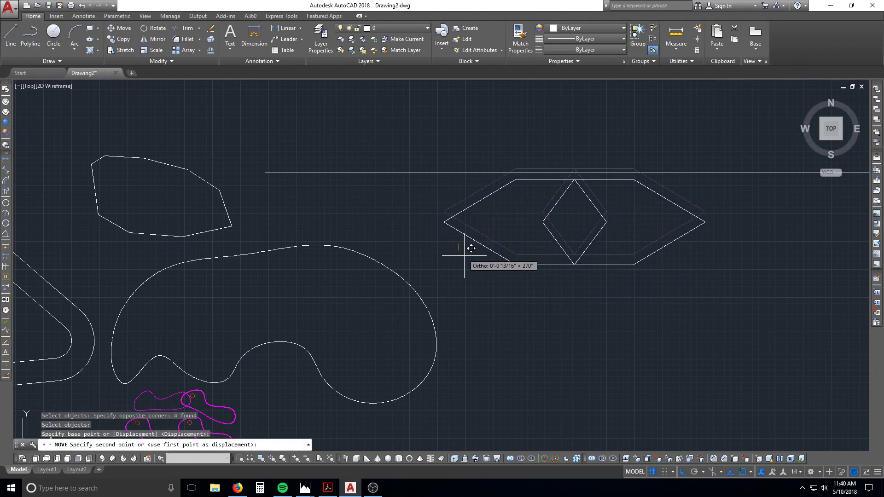
click(479, 291)
key(Escape)
scroll(585, 272, up, 2)
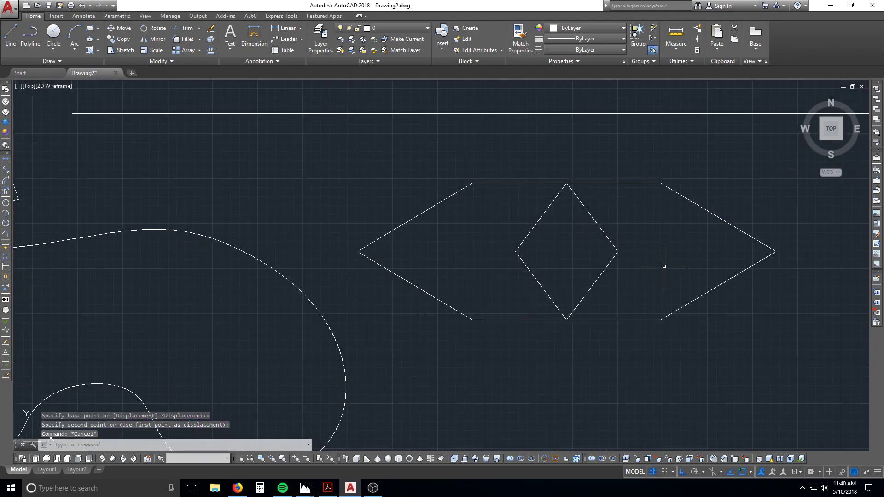
Examine the mirrored figure up close, checking whether the polylines meet at its left tip
scroll(644, 276, down, 2)
scroll(686, 292, up, 2)
middle_drag(687, 291, 592, 296)
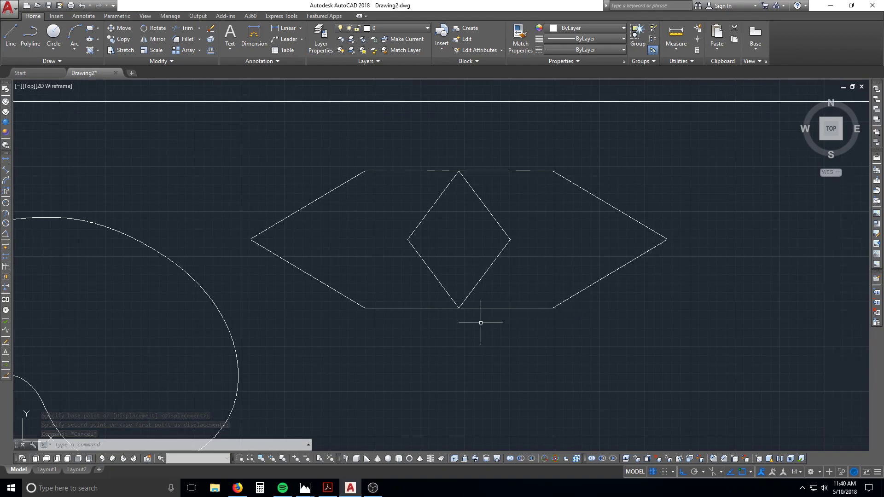
scroll(242, 238, up, 4)
key(Escape)
key(Escape)
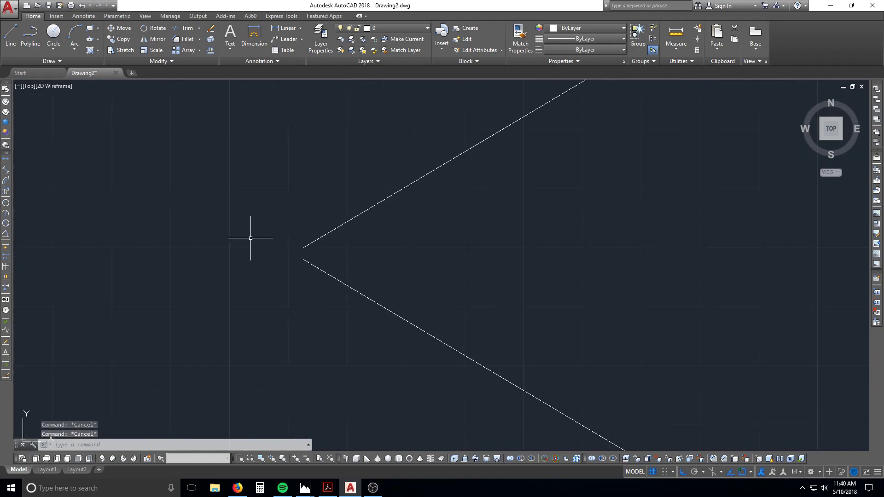
scroll(295, 248, down, 3)
scroll(566, 299, down, 2)
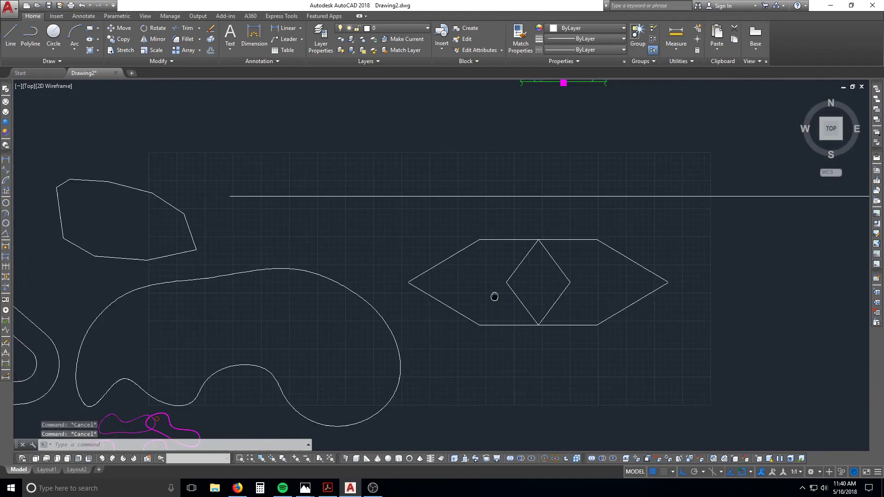
scroll(576, 284, up, 2)
scroll(396, 294, down, 1)
middle_drag(396, 294, 486, 274)
scroll(457, 283, up, 2)
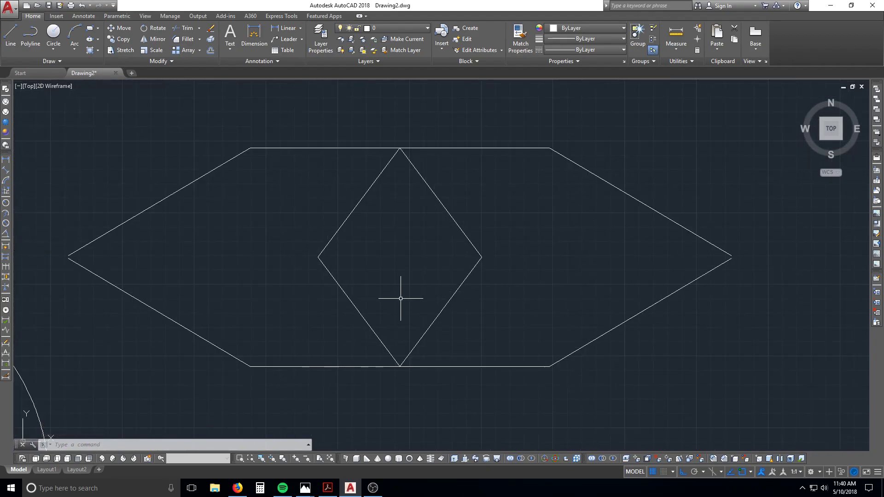
key(Escape)
key(Escape)
key(Escape)
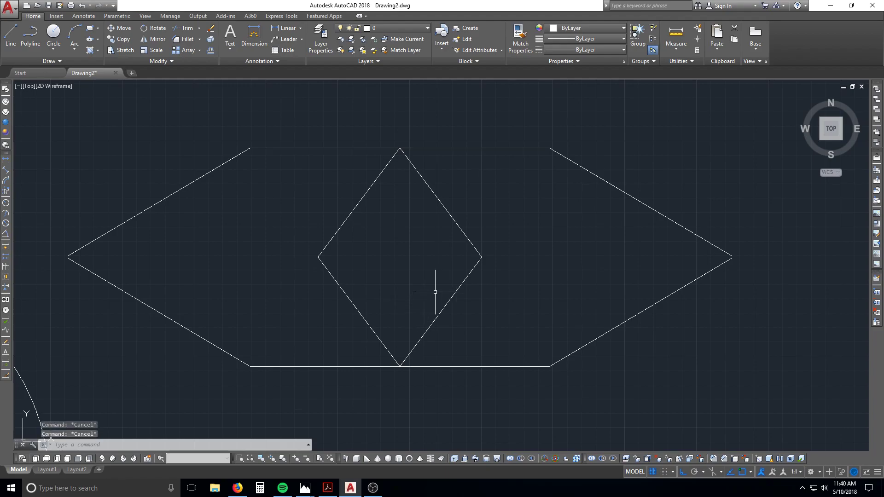
scroll(433, 290, down, 6)
text(m)
key(Return)
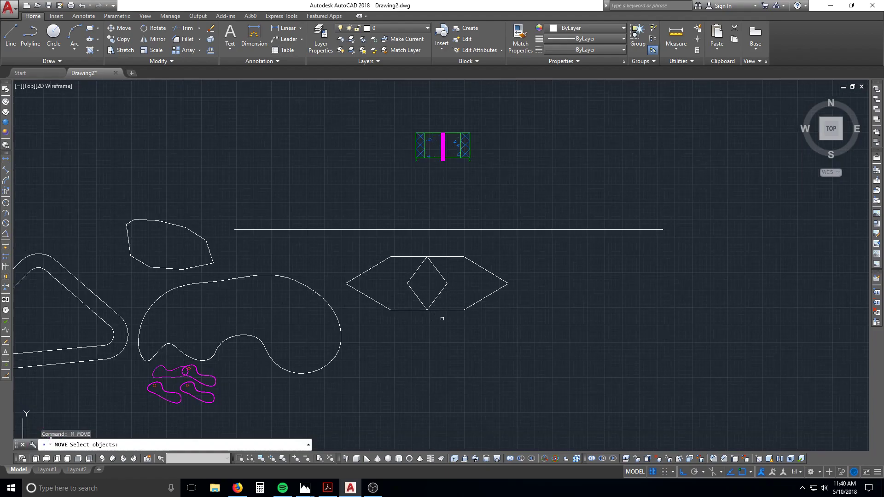
scroll(458, 311, up, 4)
middle_drag(457, 312, 512, 324)
key(Escape)
key(Escape)
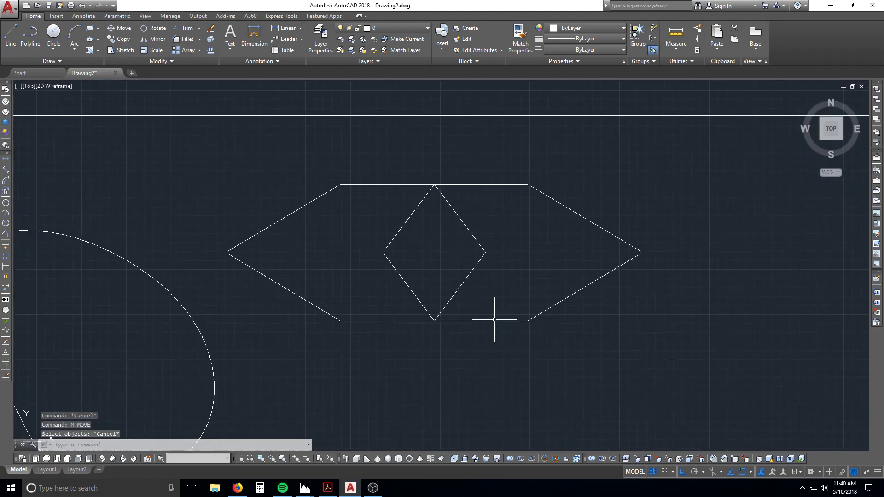
Move the lower-right polyline of the hexagonal figure straight down so it separates from the other three
text(m)
key(Return)
click(523, 331)
click(519, 290)
key(Return)
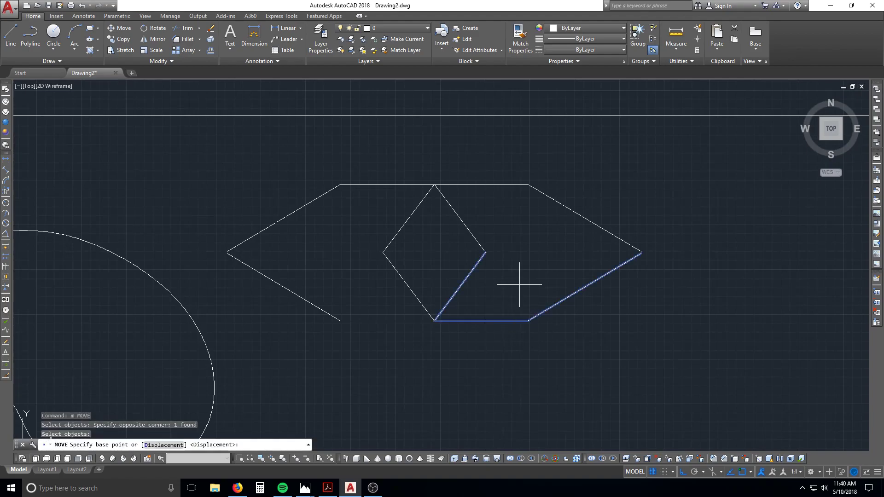
click(603, 313)
click(620, 352)
key(Escape)
key(Escape)
scroll(450, 318, down, 4)
scroll(405, 313, up, 4)
middle_drag(414, 307, 424, 306)
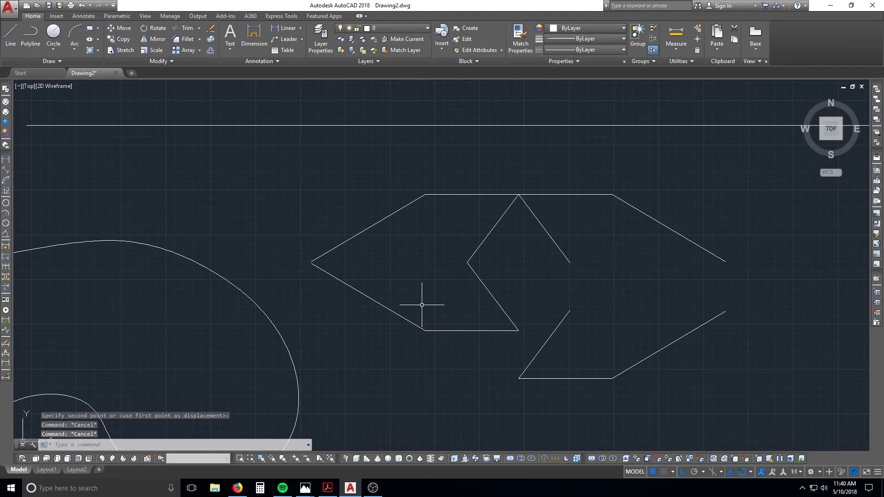
middle_drag(552, 303, 416, 242)
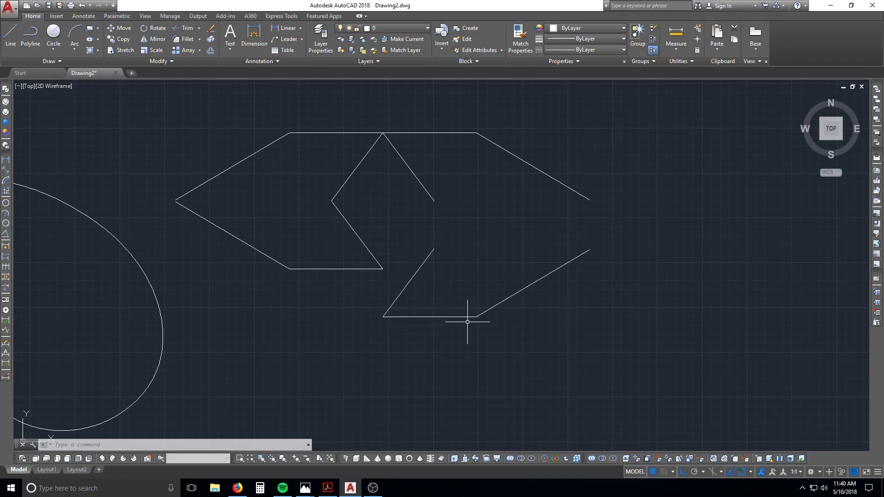
key(Escape)
key(Escape)
key(Escape)
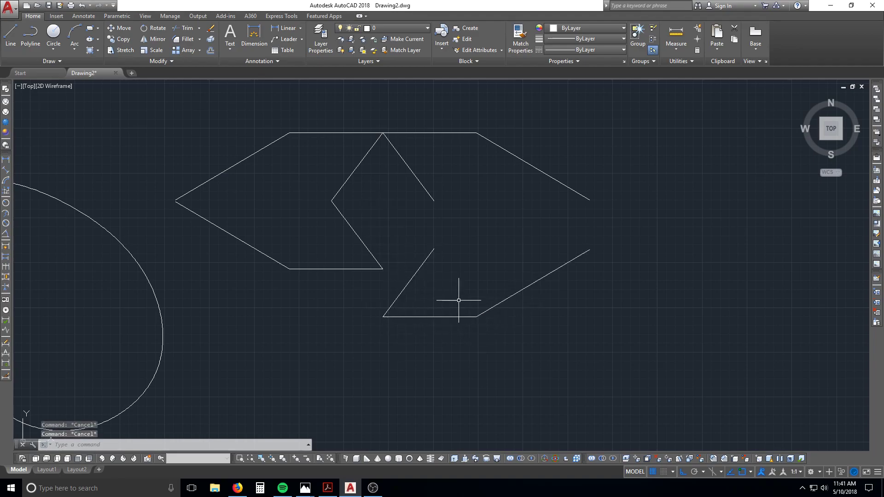
Move the previously selected polyline back by its inner corner onto the lower endpoint of the left polyline, using the Previous selection option
text(m)
key(Return)
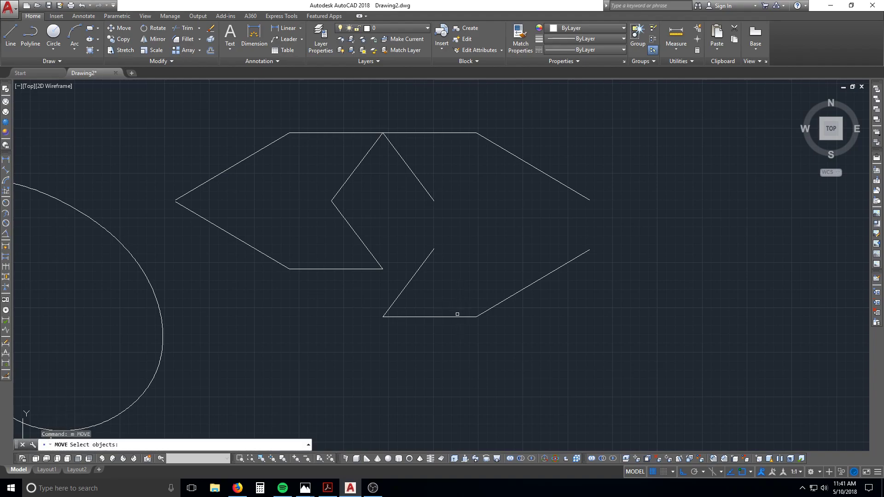
text(p)
key(Return)
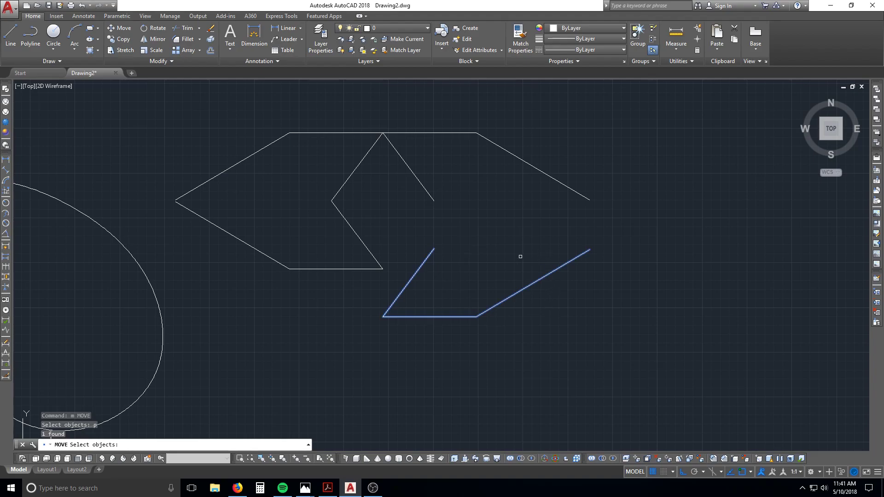
key(Return)
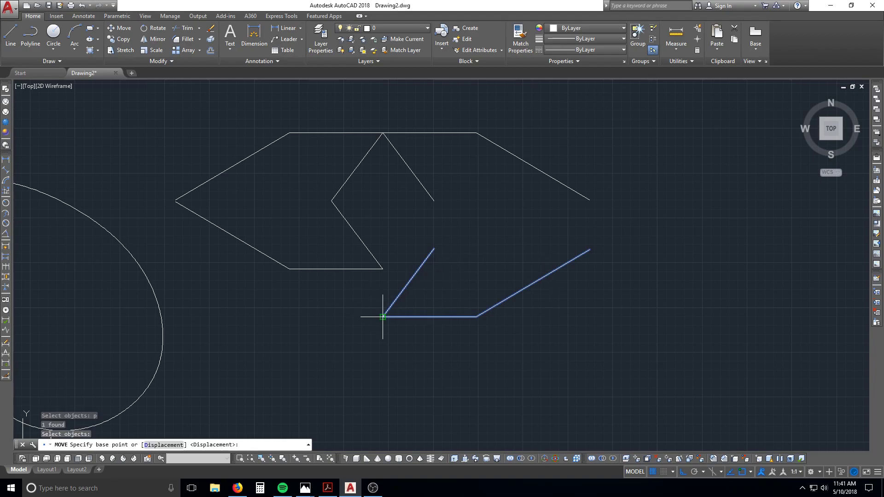
click(382, 316)
key(Escape)
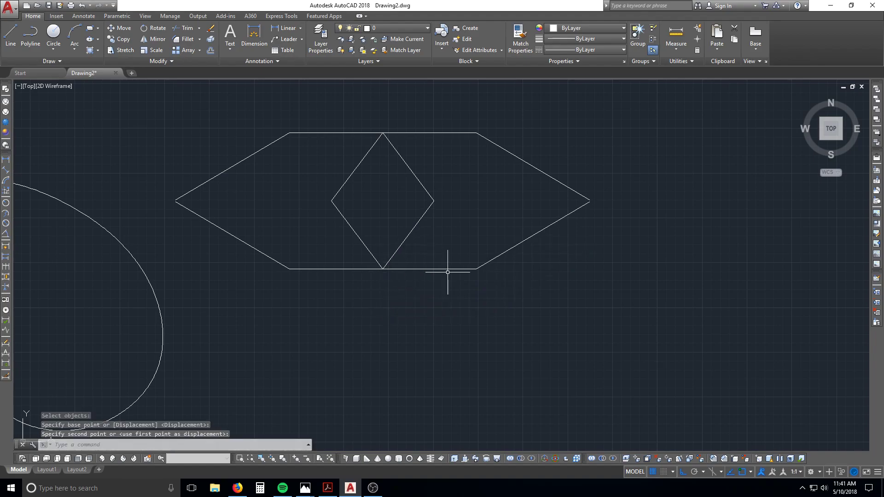
key(Escape)
key(Escape)
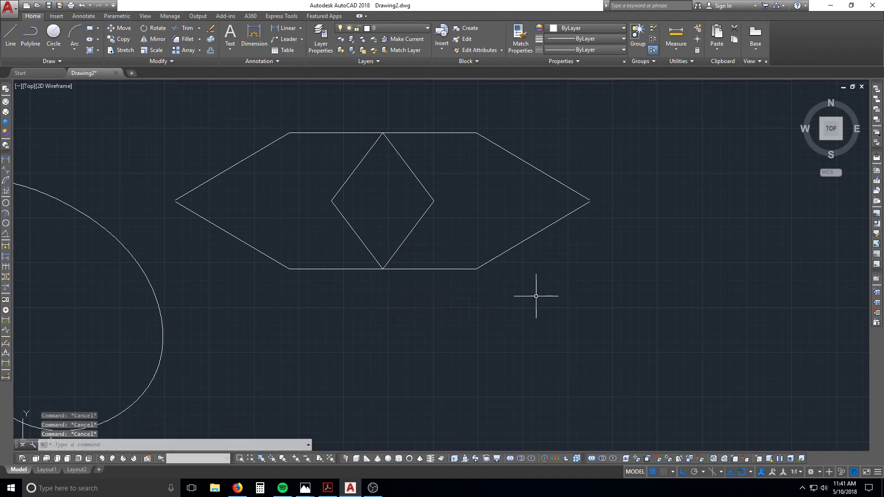
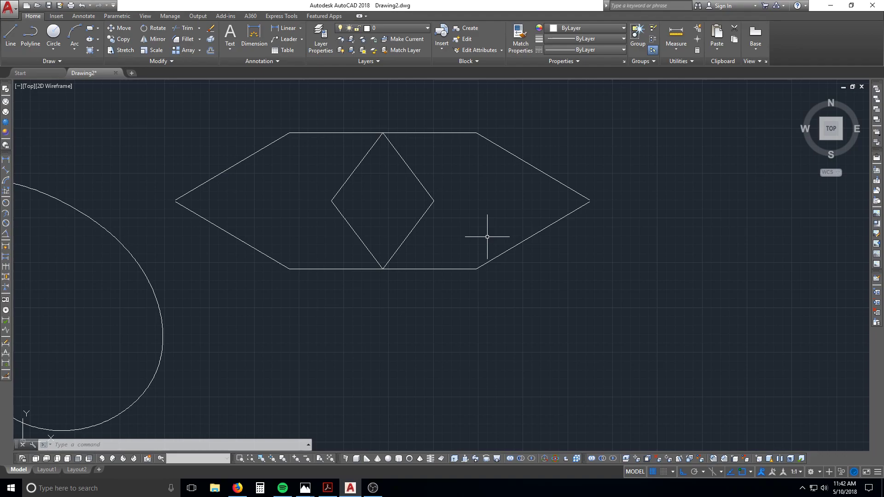
text(T)
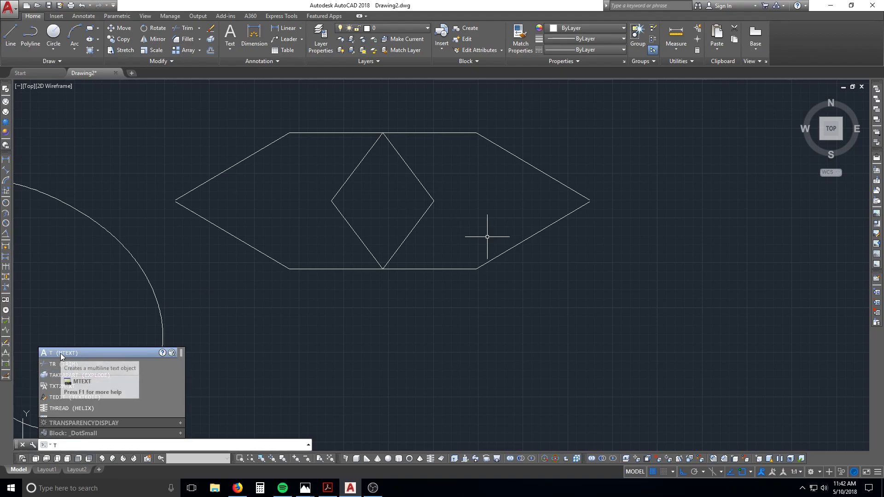
key(Escape)
key(Escape)
key(Escape)
text(mt)
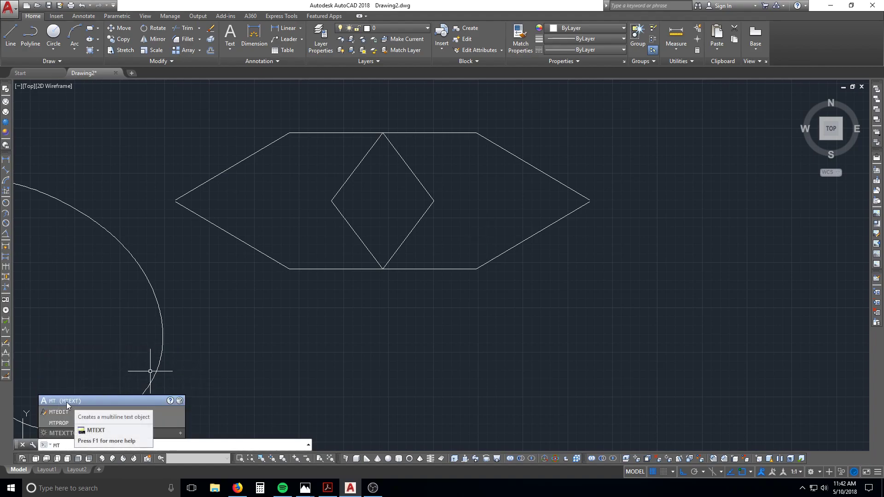
key(Escape)
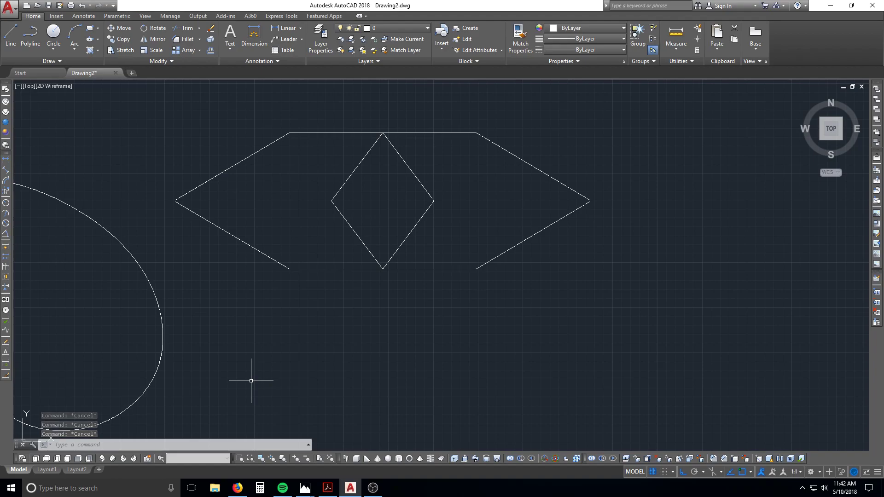
key(Escape)
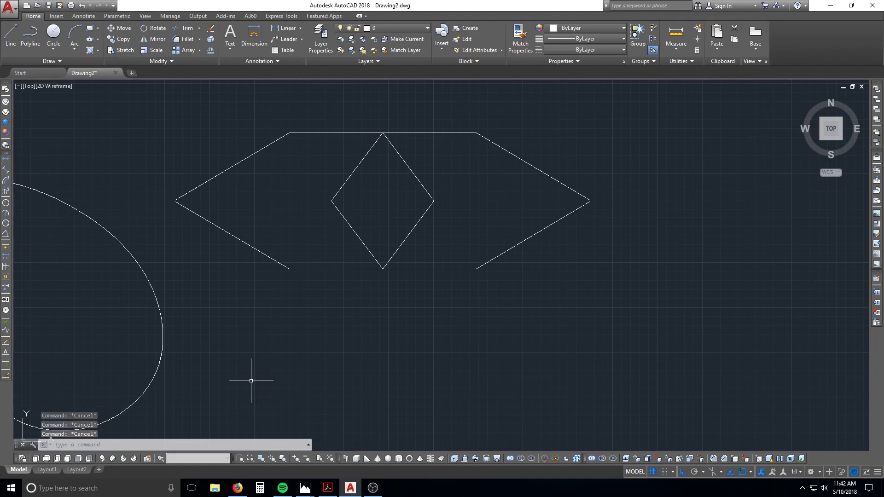
Start a multiline with Top justification and set its scale to 3
text(ML)
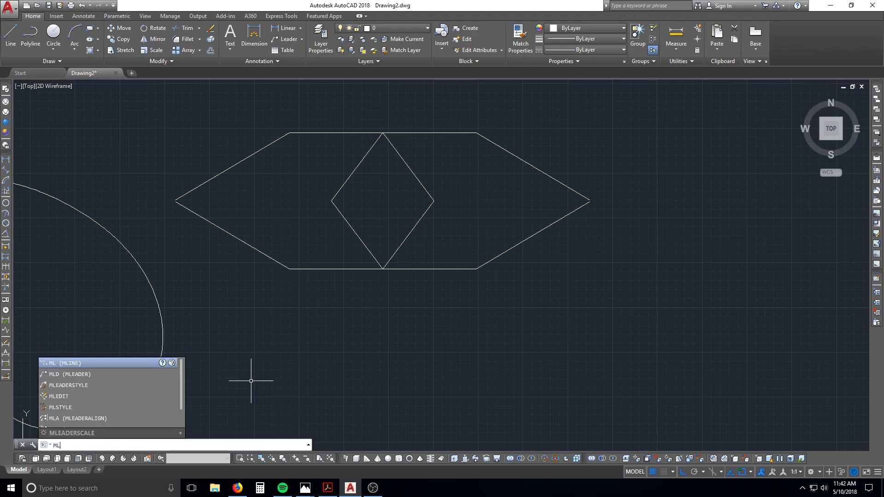
key(Return)
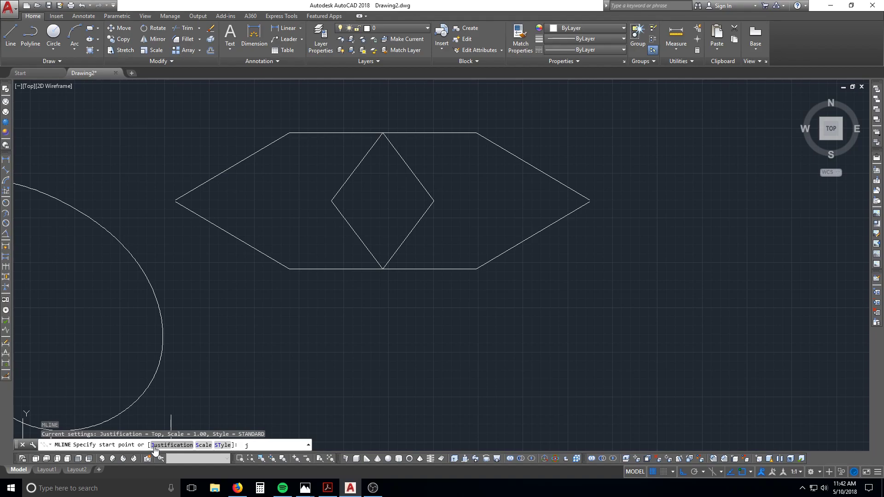
key(Return)
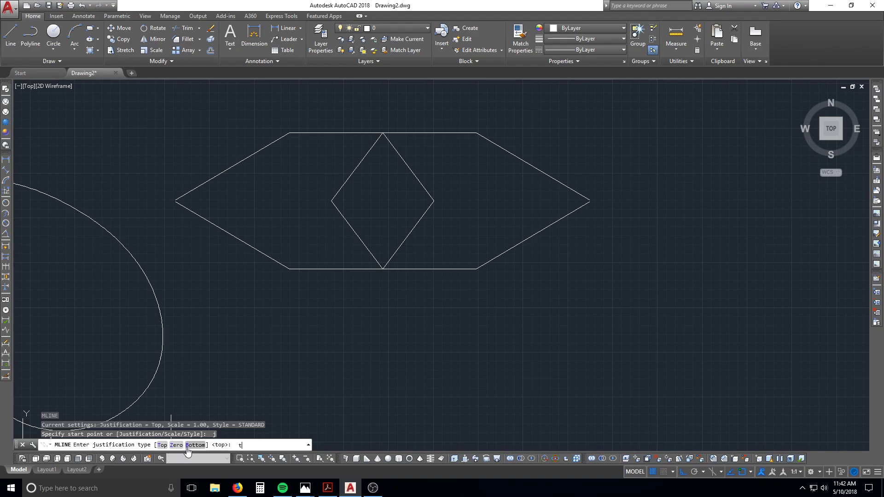
key(Return)
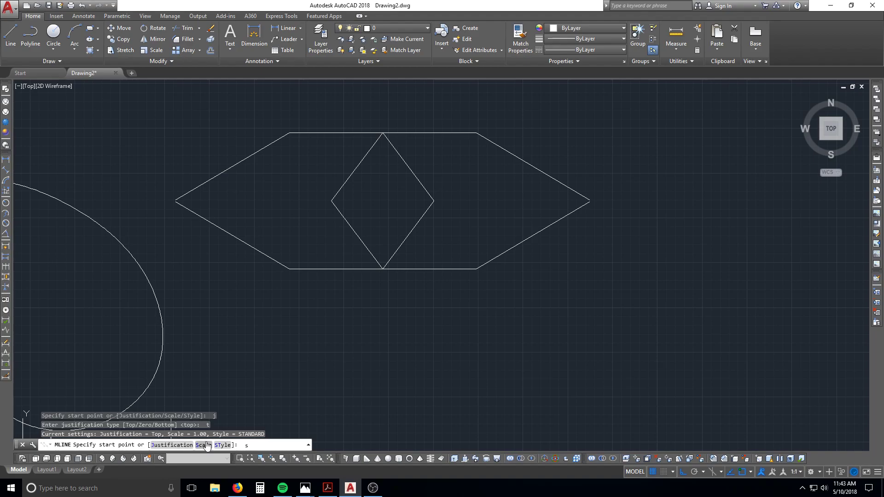
key(Return)
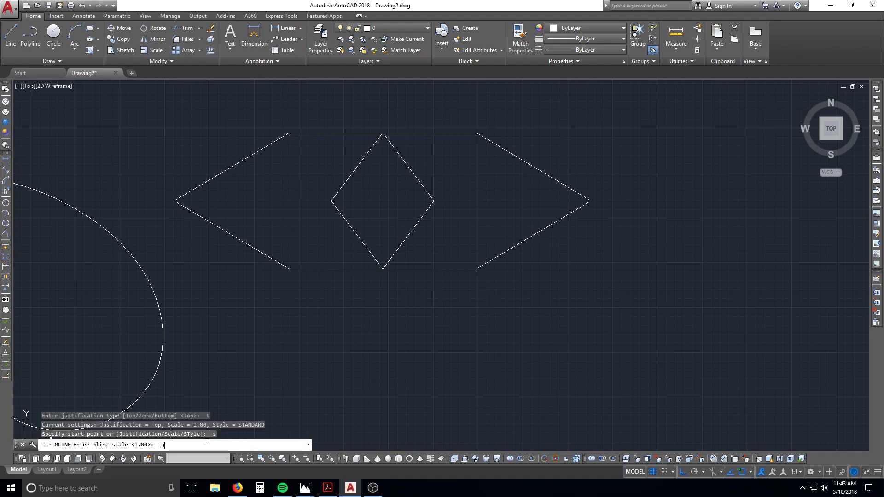
key(Return)
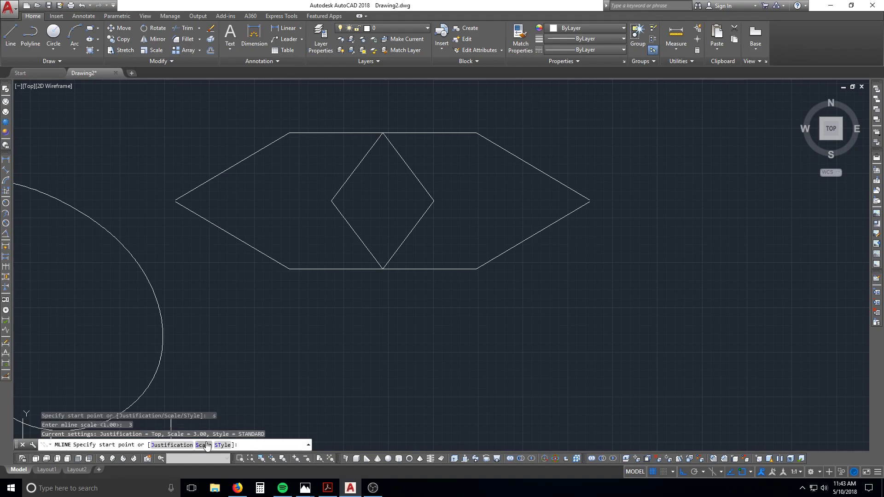
Draw the multiline from below the hexagonal figure in orthogonal segments running right, down, right and down
click(292, 334)
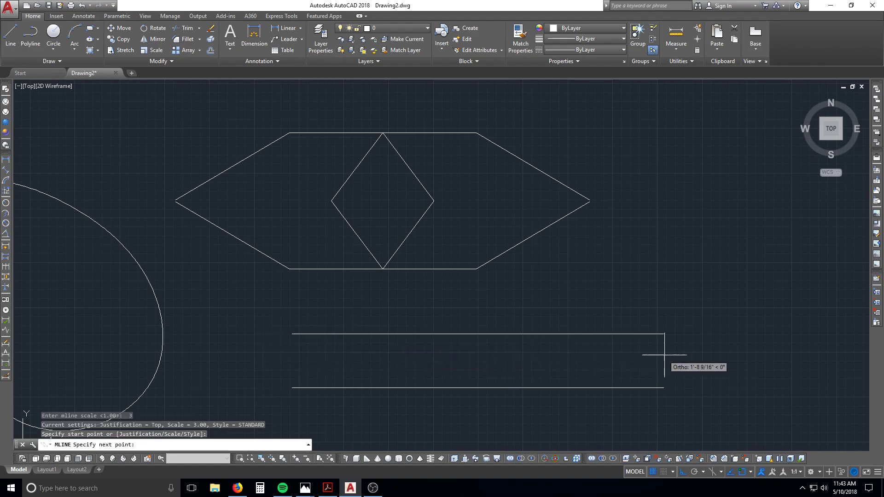
click(749, 355)
middle_drag(732, 392, 631, 236)
scroll(631, 258, down, 2)
middle_drag(632, 283, 444, 332)
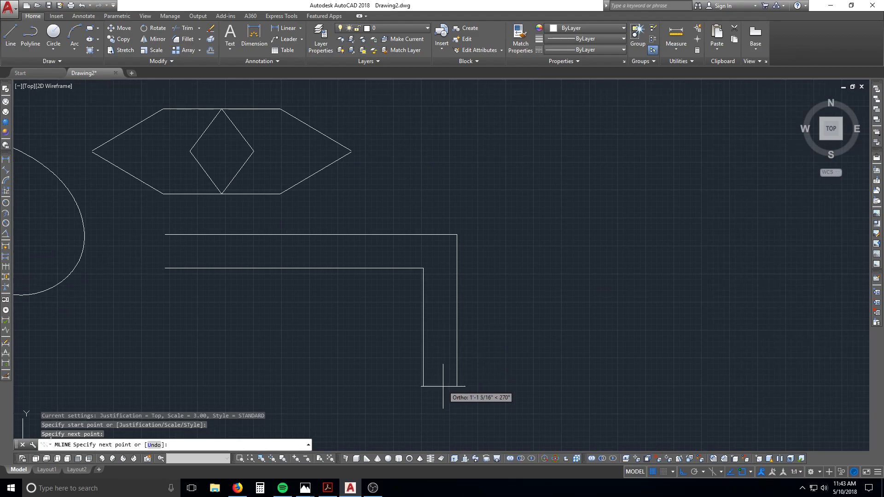
click(443, 405)
click(594, 404)
scroll(622, 399, down, 2)
middle_drag(622, 399, 617, 247)
click(616, 401)
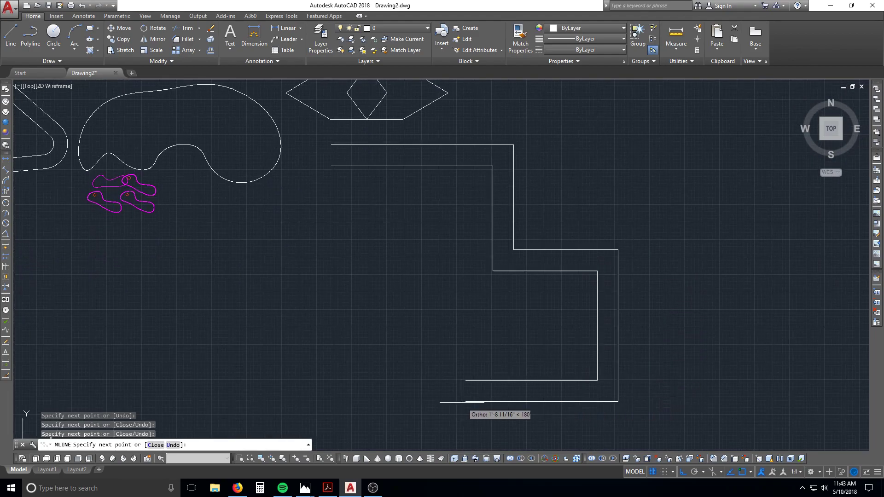
Continue the multiline left, up, right, up, left and up, and close it to its start point with a diagonal segment
click(321, 402)
click(321, 294)
click(447, 295)
click(441, 221)
click(293, 222)
scroll(300, 160, up, 4)
click(306, 190)
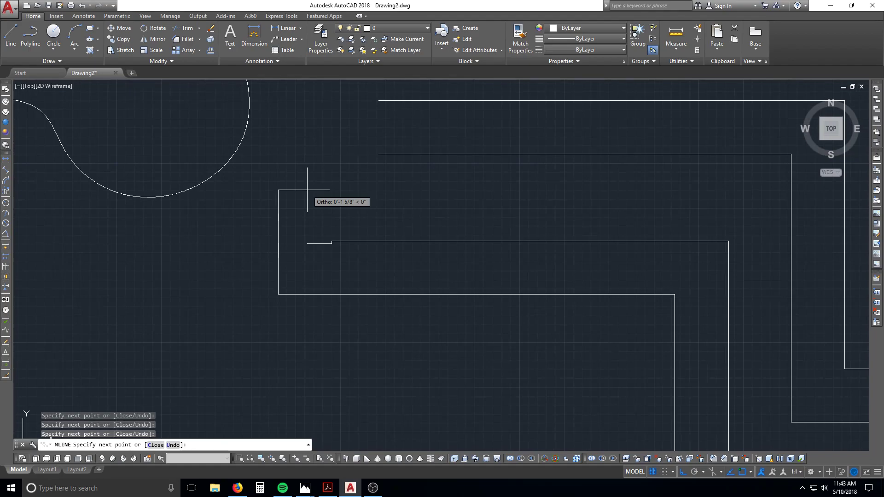
key(Return)
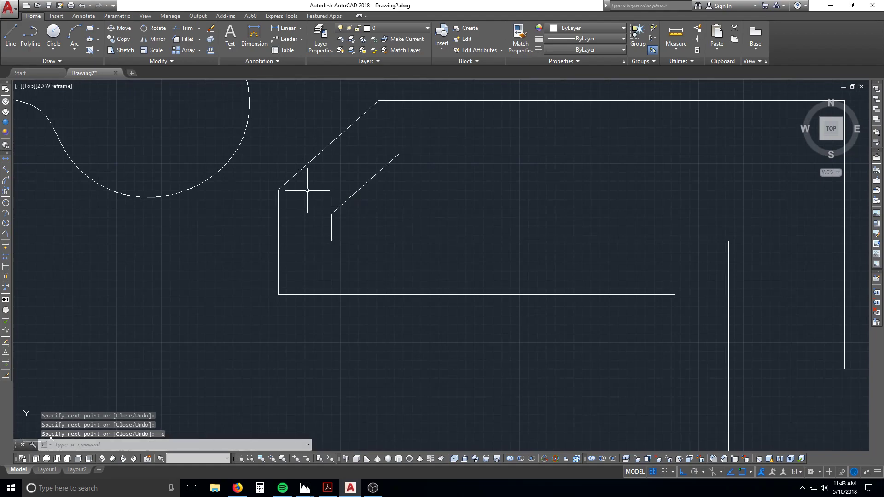
scroll(305, 188, down, 5)
scroll(390, 248, up, 2)
click(376, 234)
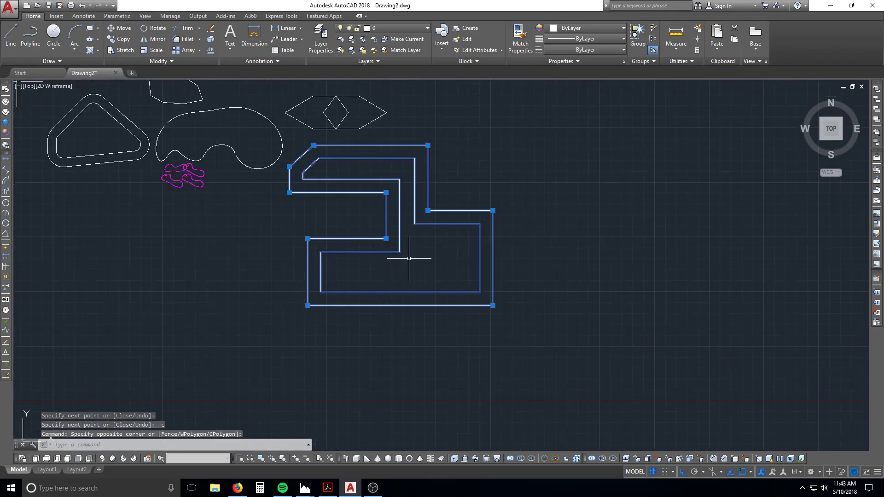
key(Escape)
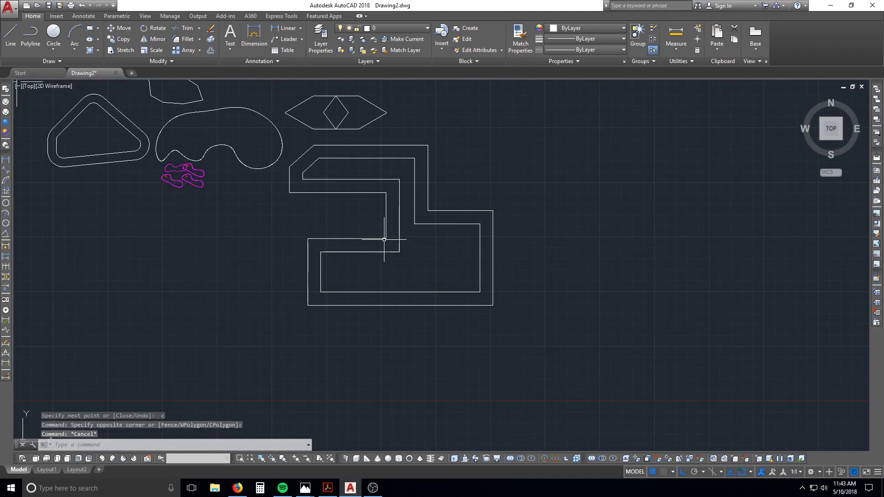
Draw a horizontal line from the midpoint of the multiline's inner right edge outward past its outer edge
text(l)
key(Return)
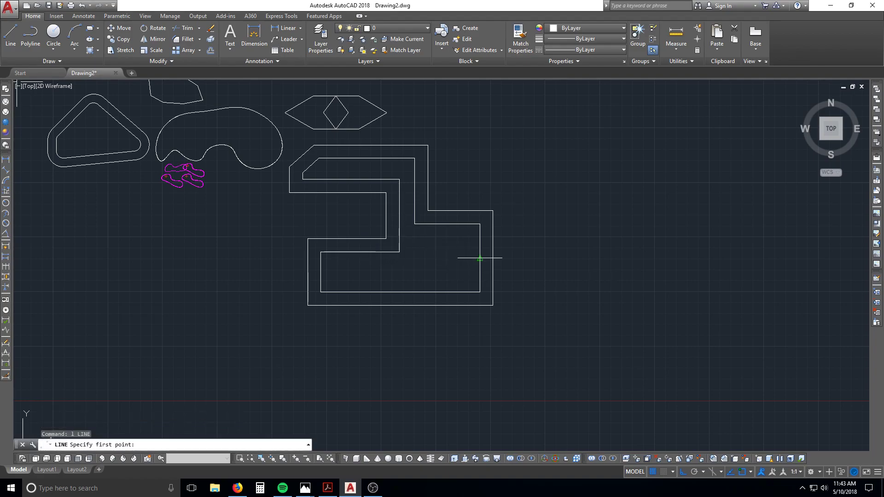
click(480, 258)
click(555, 258)
key(Escape)
key(Escape)
Offset the horizontal line to both sides, above and below, by a distance picked with two points
text(o)
key(Return)
scroll(534, 256, up, 4)
click(532, 260)
click(531, 257)
click(534, 261)
click(537, 251)
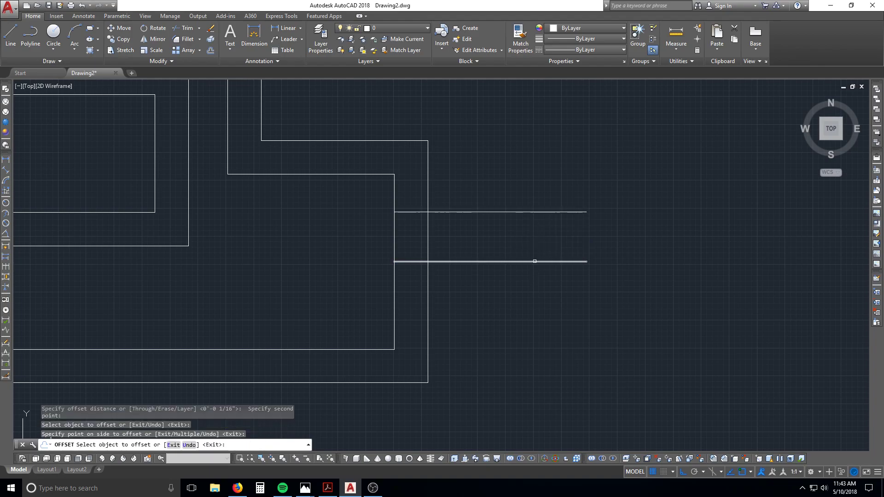
click(534, 261)
click(533, 271)
key(Escape)
key(Escape)
Erase the original middle line between the two offset lines
text(e)
key(Return)
click(554, 281)
click(528, 250)
key(Return)
key(Escape)
Trim the multiline between the two offset lines and cut off their outer ends, forming an opening in the right wall
text(tr)
key(Return)
key(Return)
click(481, 259)
click(389, 271)
click(523, 197)
click(483, 312)
key(Escape)
scroll(436, 302, down, 3)
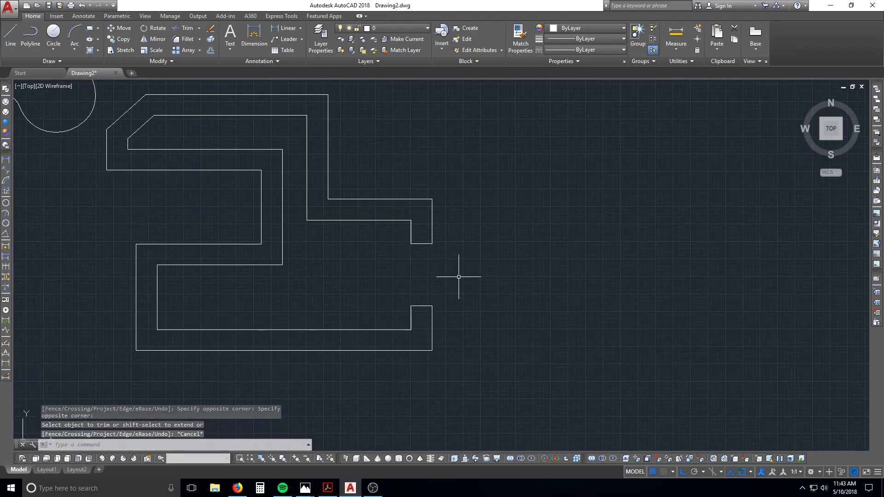
scroll(450, 341, down, 4)
scroll(447, 343, up, 2)
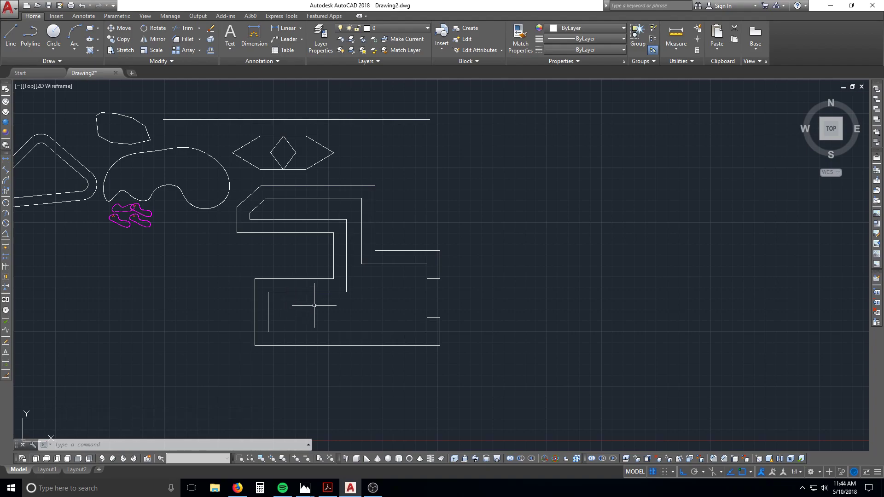
Erase the whole multiline shape and the two short lines closing the ends of its opening
click(412, 281)
click(405, 259)
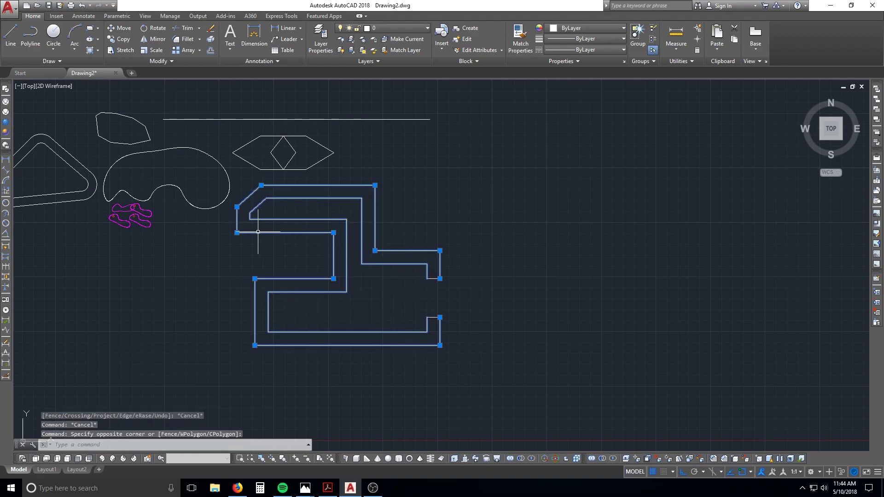
key(Escape)
click(425, 345)
key(Escape)
text(e)
click(467, 362)
click(406, 324)
key(space)
text(e)
click(470, 331)
click(409, 272)
key(space)
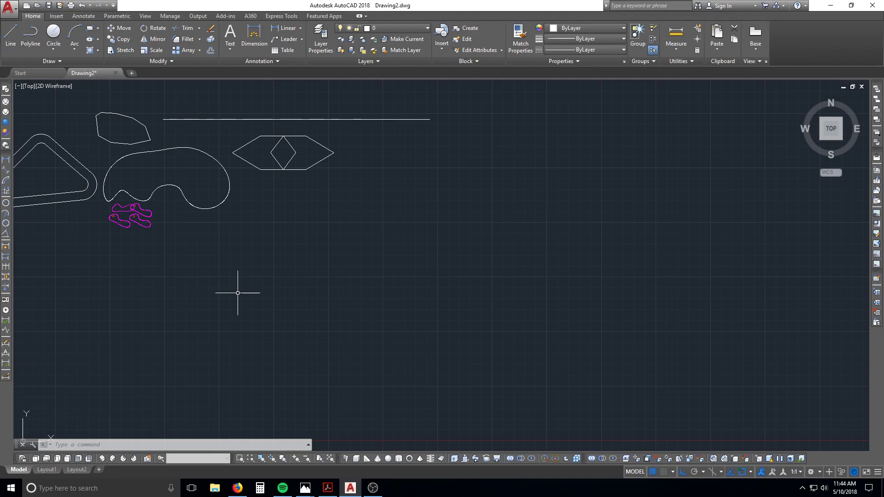
Display the Layers toolbar and dock it vertically beside the toolbar along the drawing area's right edge
mouse_move(263, 228)
middle_down()
mouse_move(458, 377)
mouse_move(573, 377)
mouse_move(620, 325)
mouse_move(683, 305)
middle_up()
scroll(664, 303, down, 2)
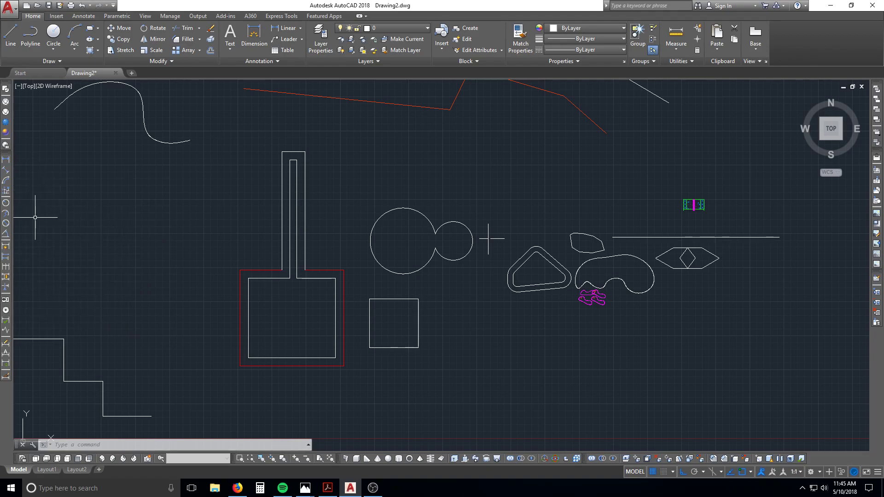
right_click(6, 158)
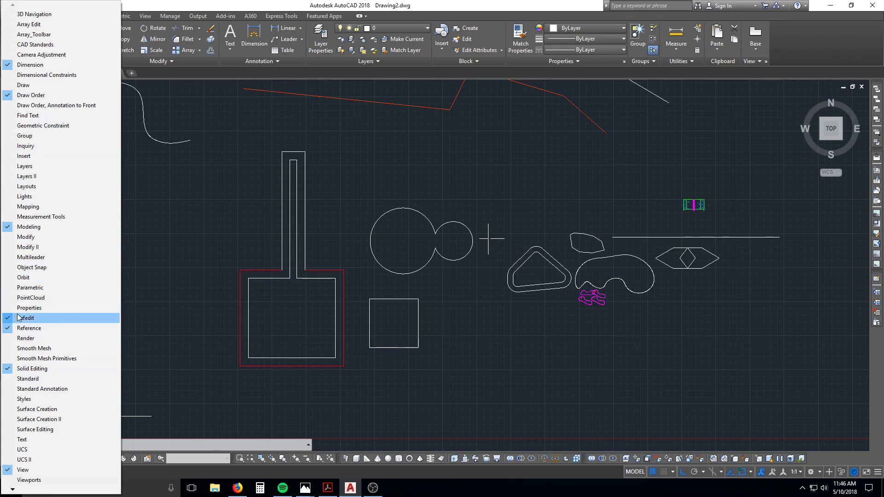
click(25, 166)
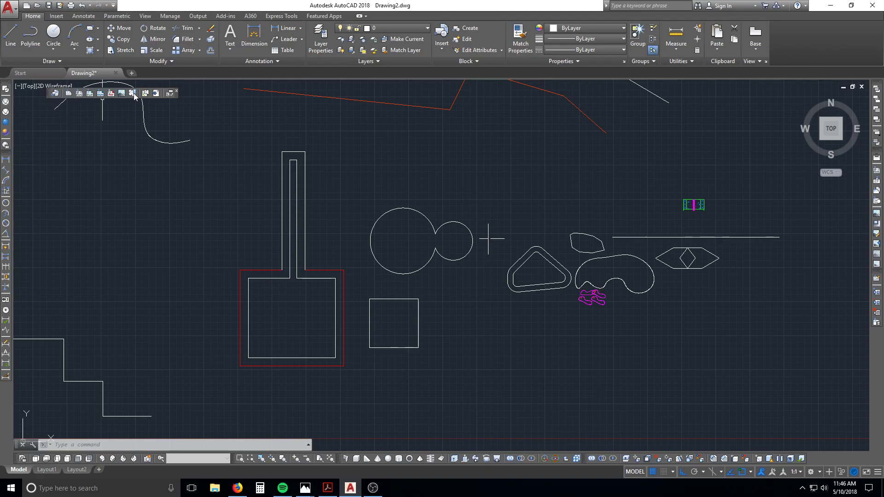
drag(52, 96, 880, 399)
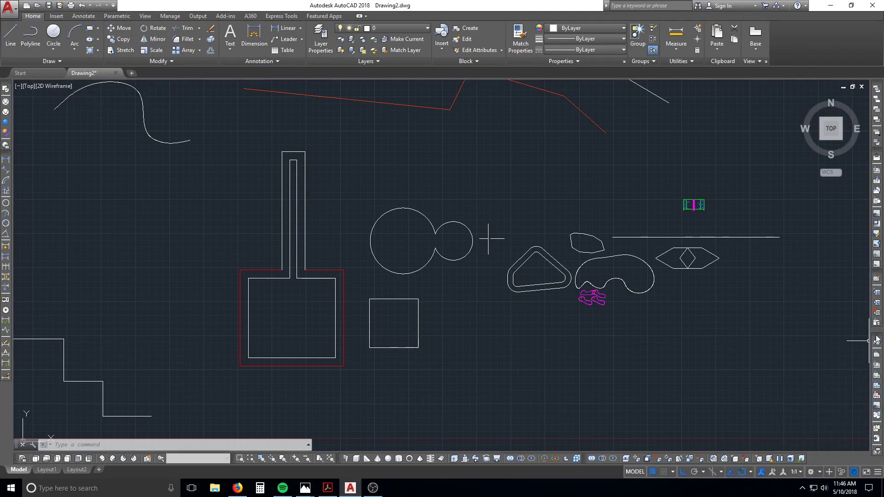
Undock the added layer toolbar into the drawing area and close it
drag(877, 340, 698, 346)
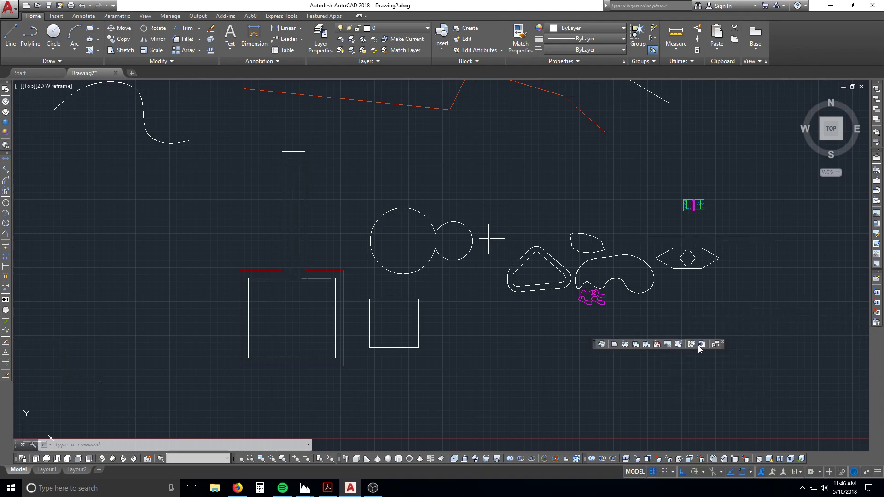
click(723, 343)
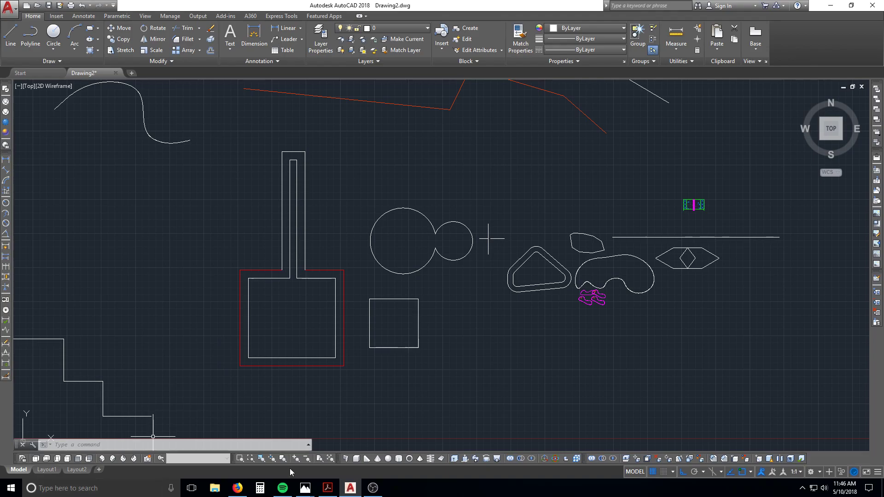
click(373, 488)
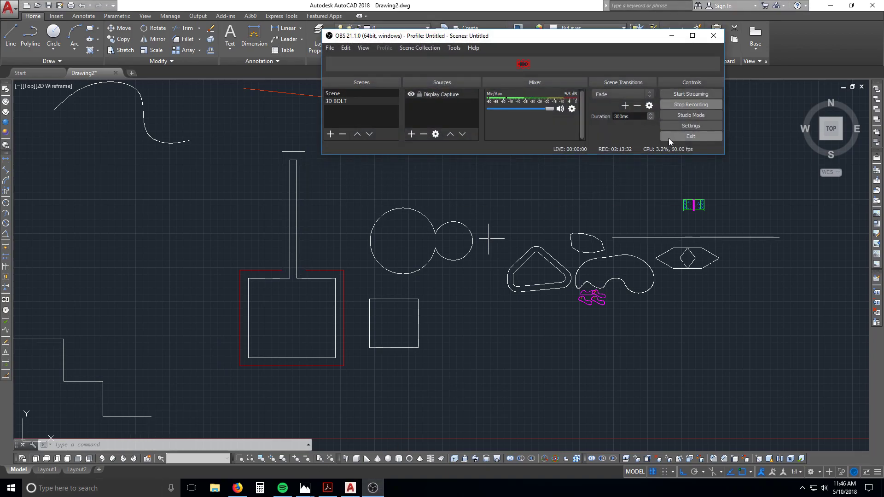